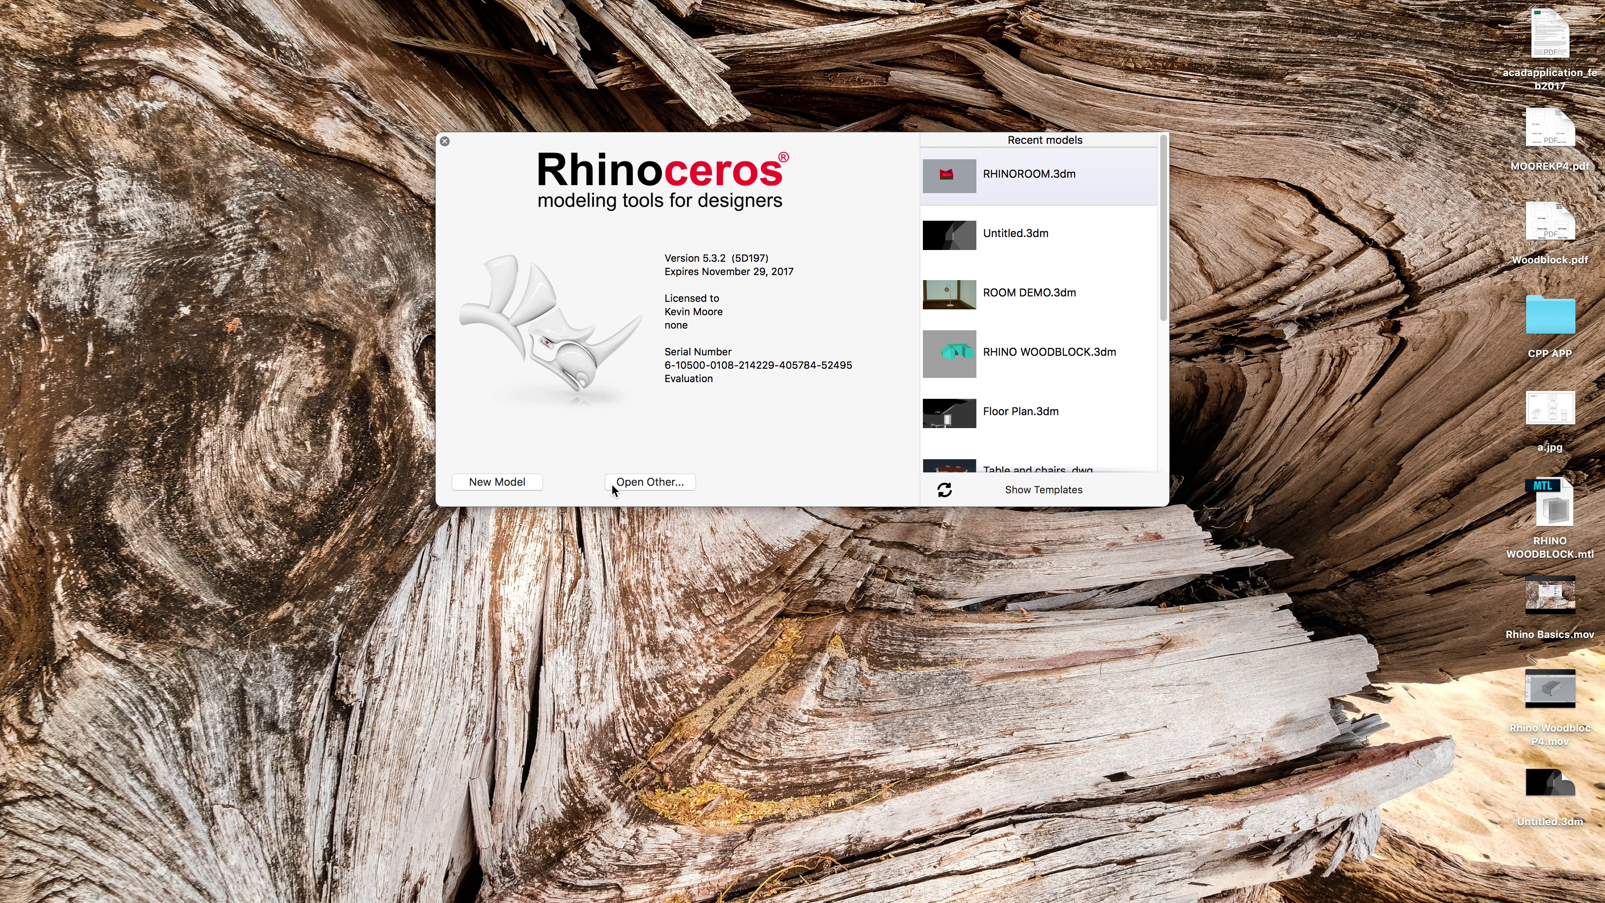
Create a new model, expand its window to full screen, and widen the Top viewport
{"action": "left_click", "coordinate": [497, 482]}
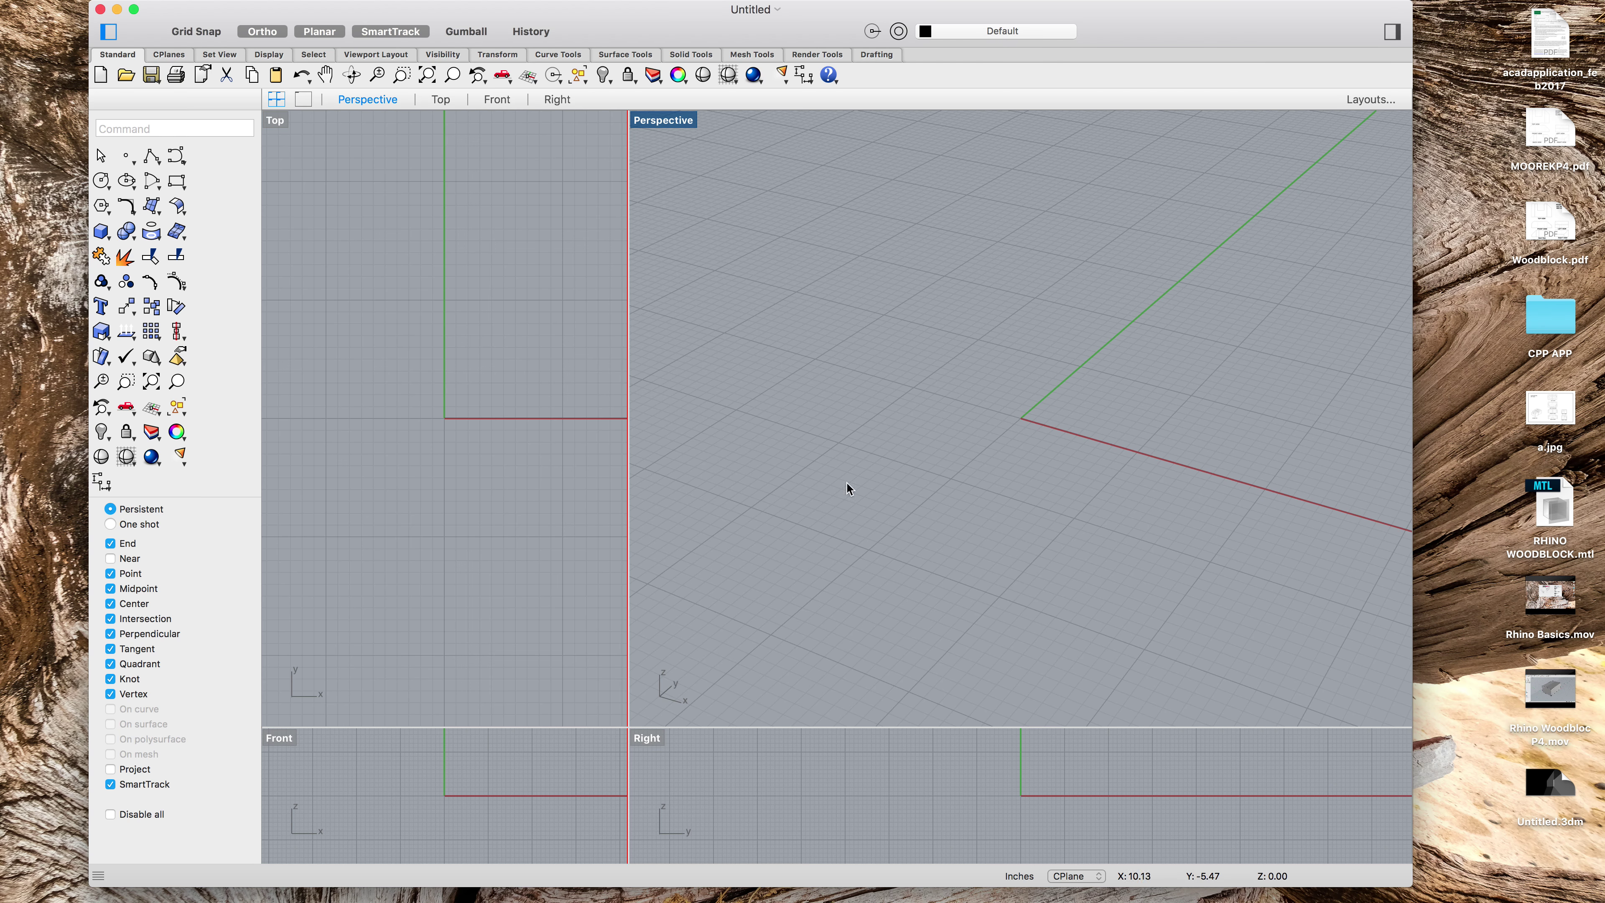
{"action": "left_click", "coordinate": [134, 9]}
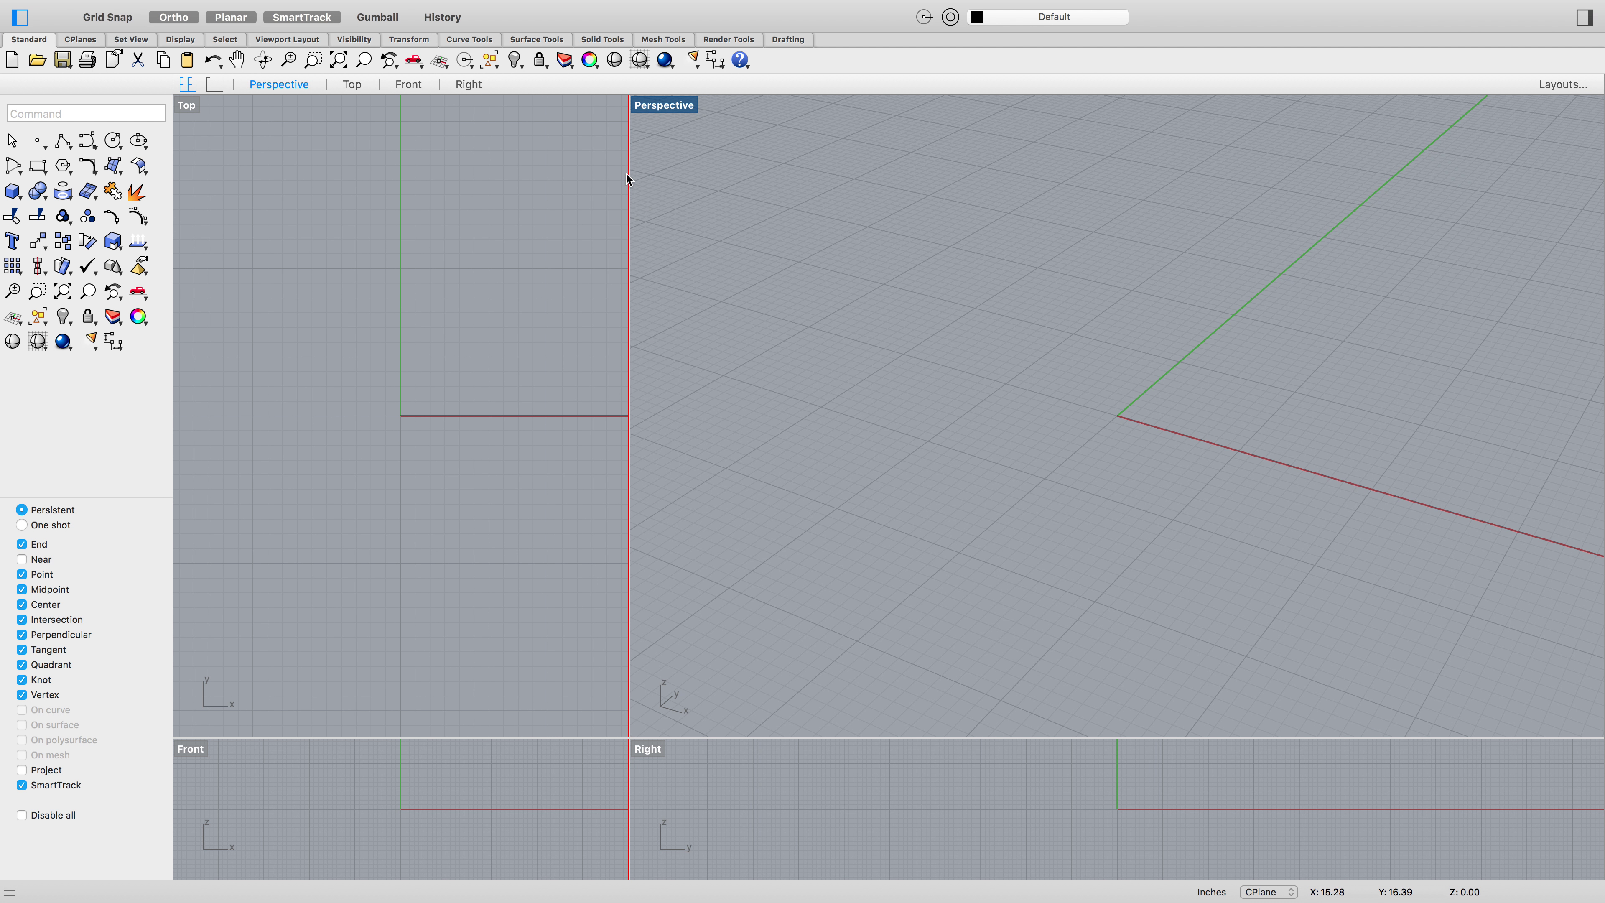
{"action": "left_click_drag", "start_coordinate": [627, 172], "coordinate": [834, 172]}
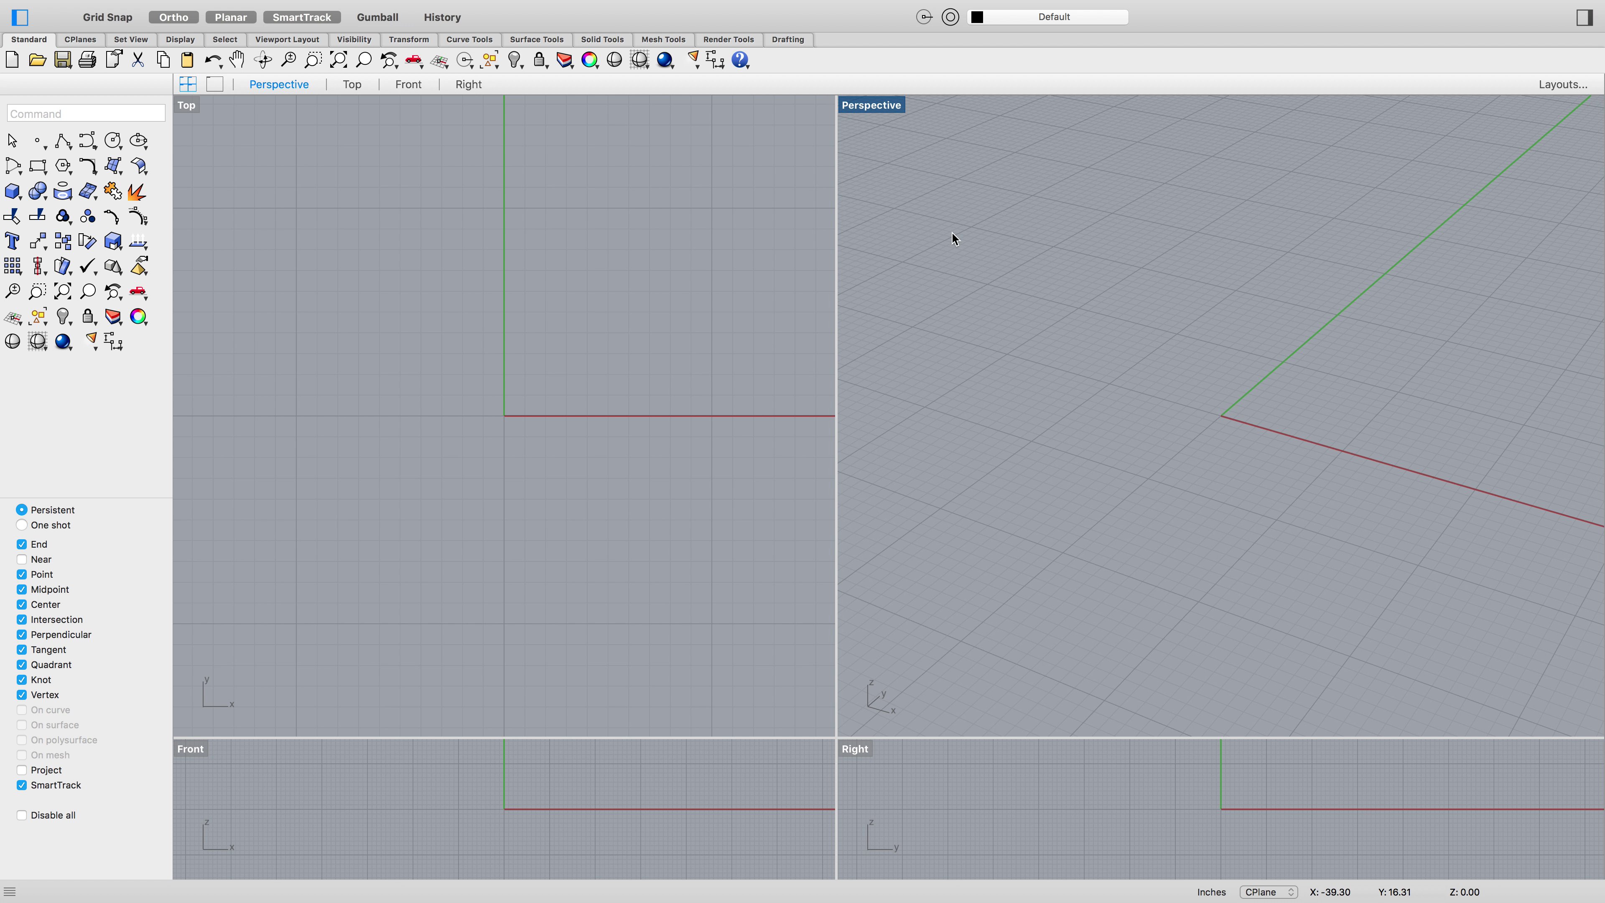
Maximize the Top viewport so it fills the whole modeling area
{"action": "left_click", "coordinate": [441, 178]}
{"action": "left_click", "coordinate": [183, 108]}
{"action": "double_click", "coordinate": [183, 108]}
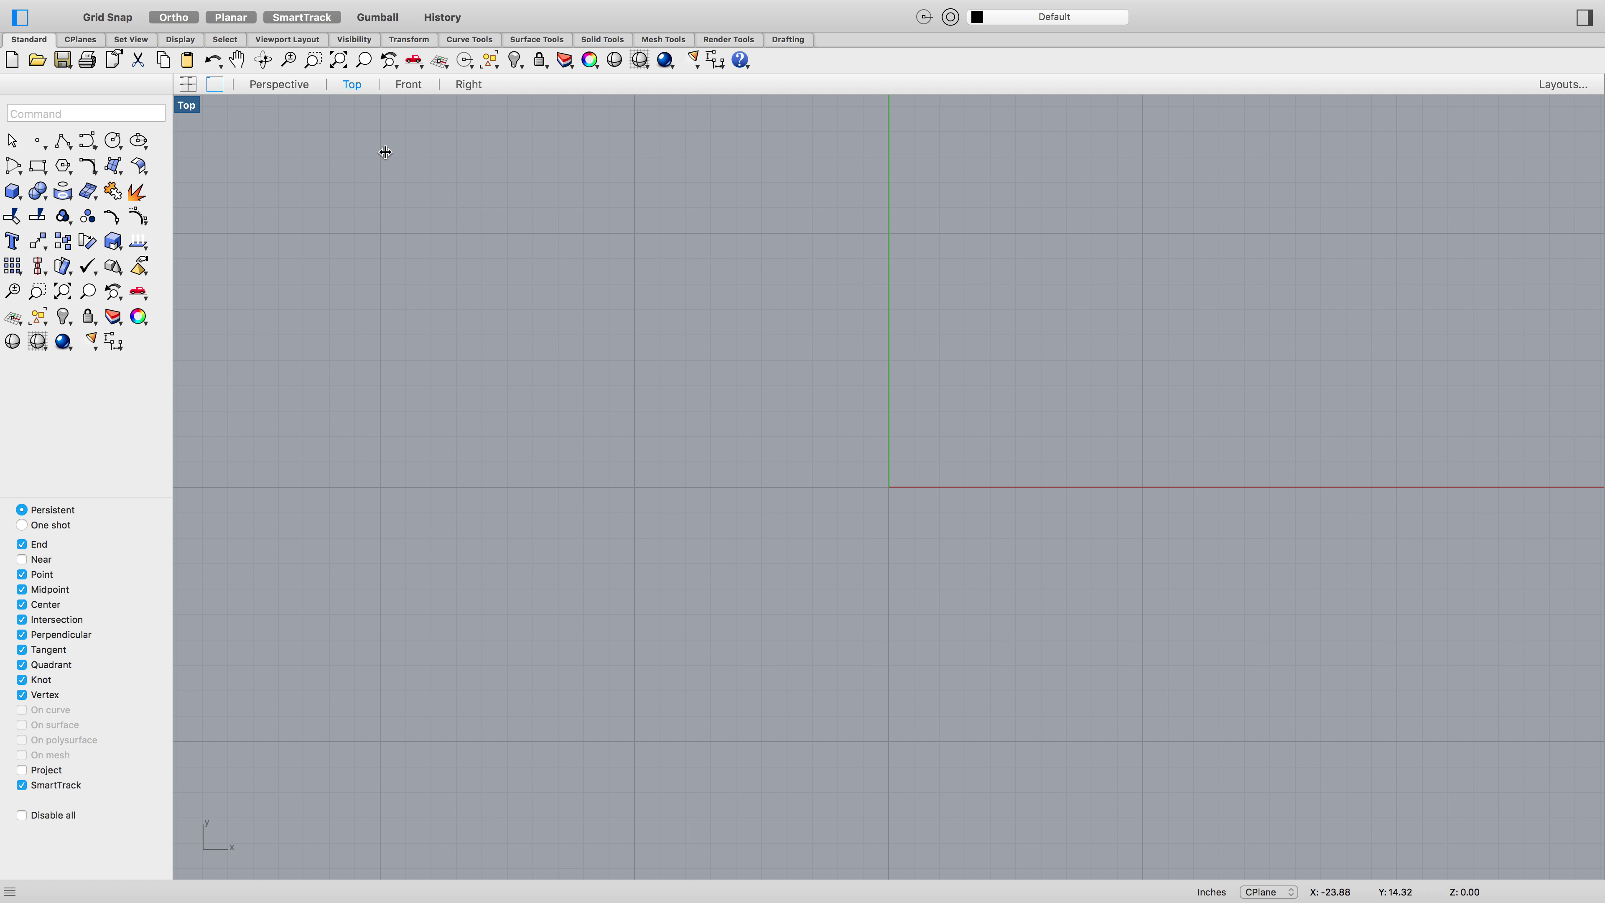
{"action": "scroll", "coordinate": [1072, 461], "scroll_direction": "down", "scroll_amount": 15}
{"action": "scroll", "coordinate": [1261, 226], "scroll_direction": "up", "scroll_amount": 10}
{"action": "scroll", "coordinate": [1262, 226], "scroll_direction": "down", "scroll_amount": 3}
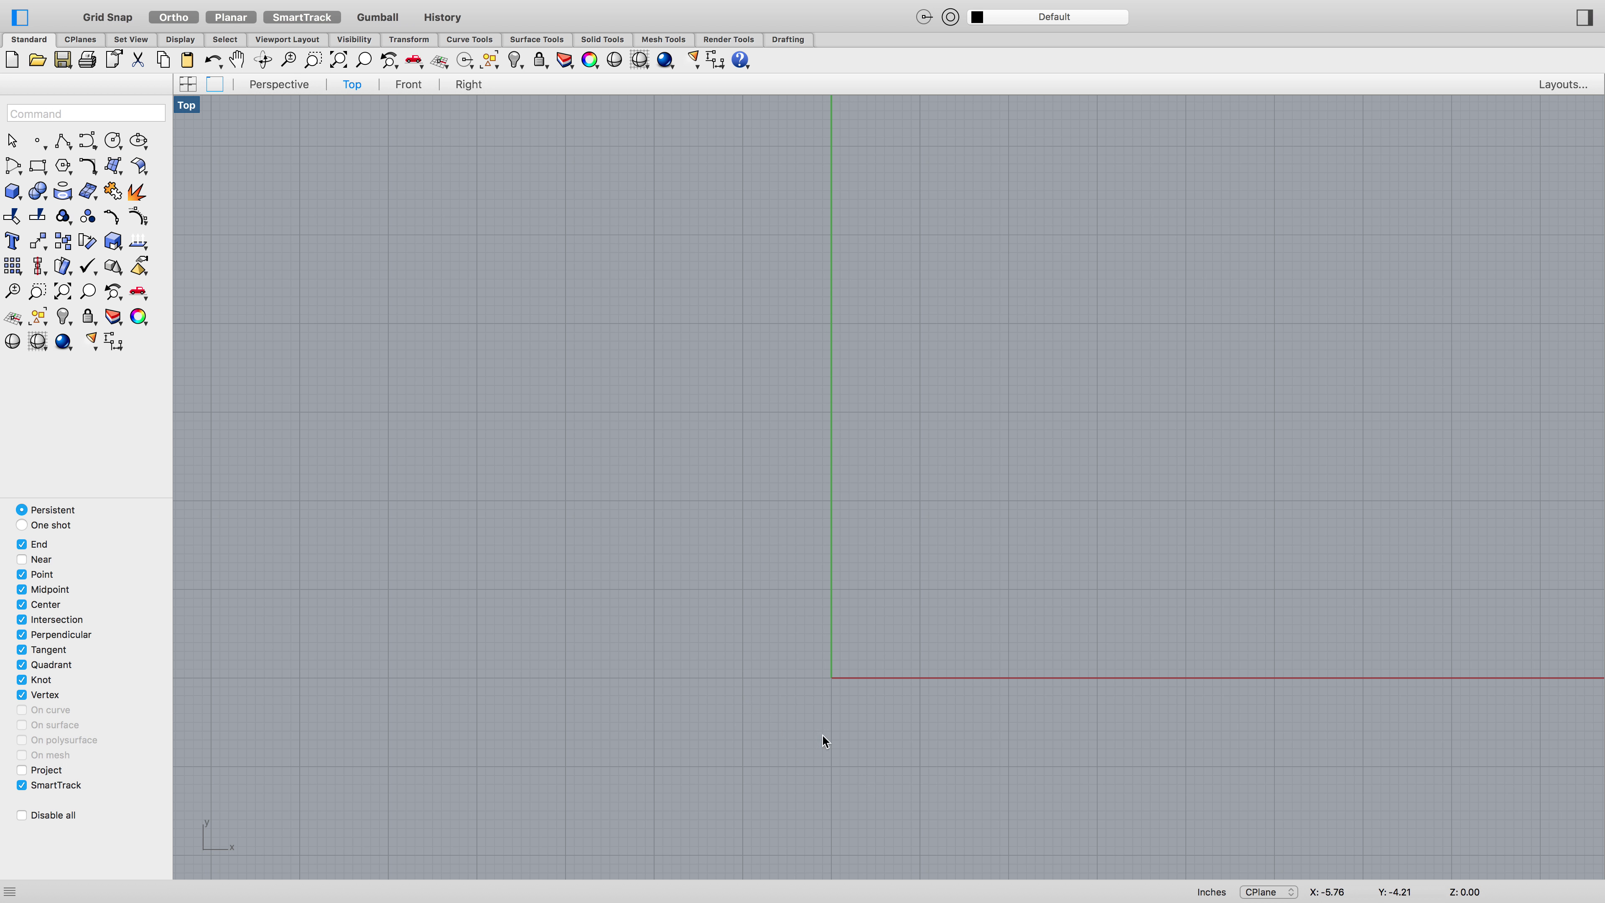
Draw a rectangle from the origin with a length of 15' and a width of 30' in the Top view
{"action": "type", "text": "Rectangle"}
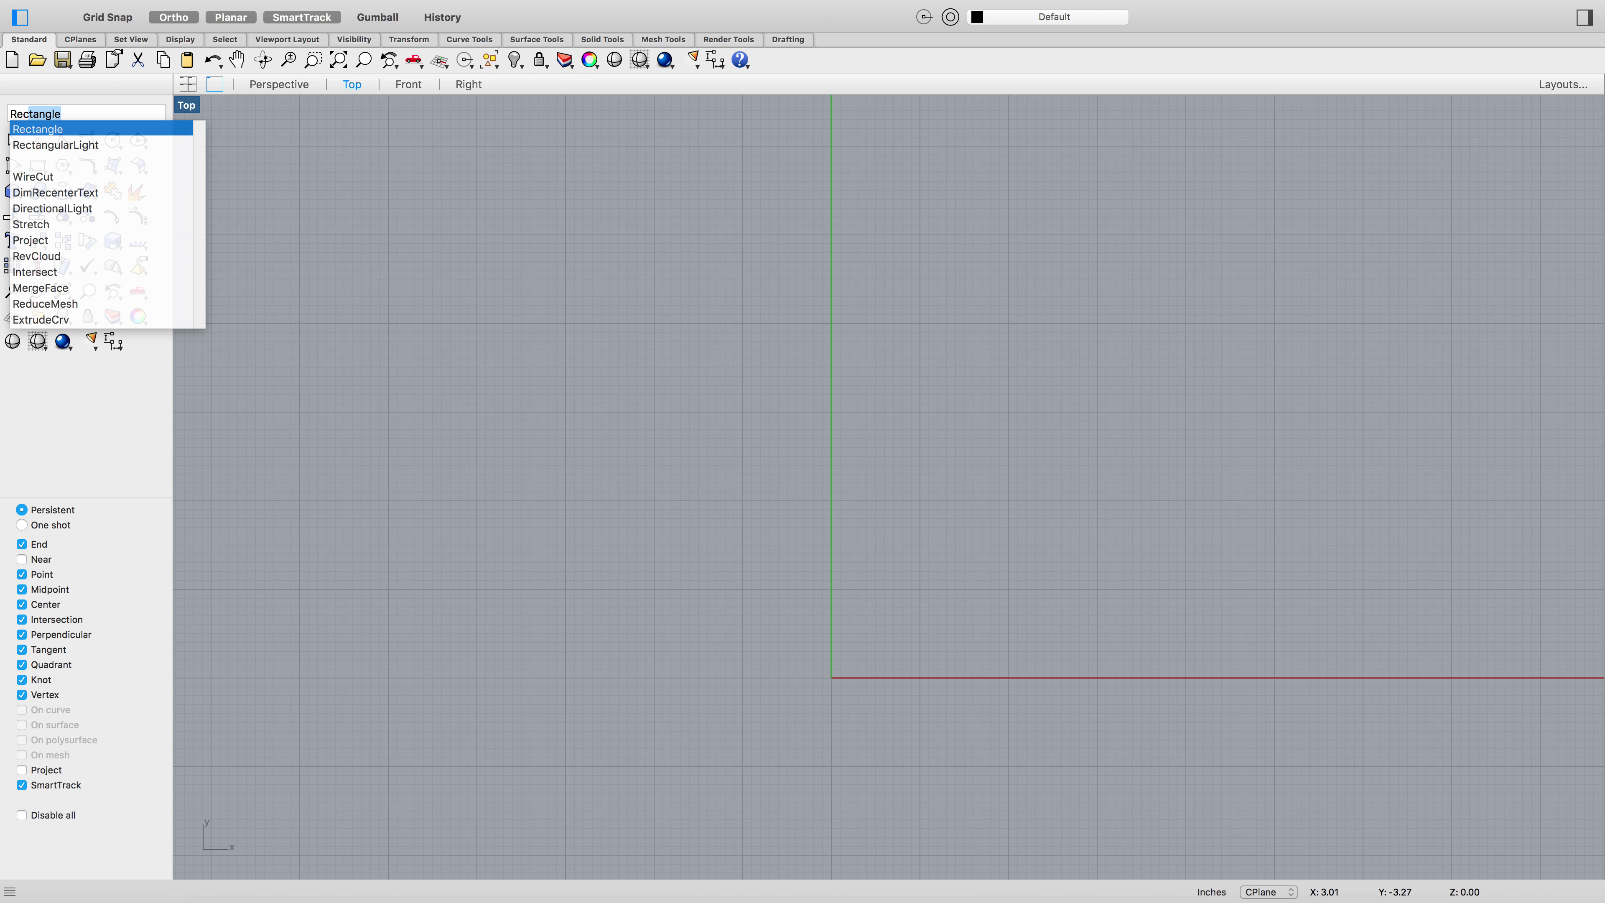
{"action": "key", "text": "Return"}
{"action": "type", "text": "0"}
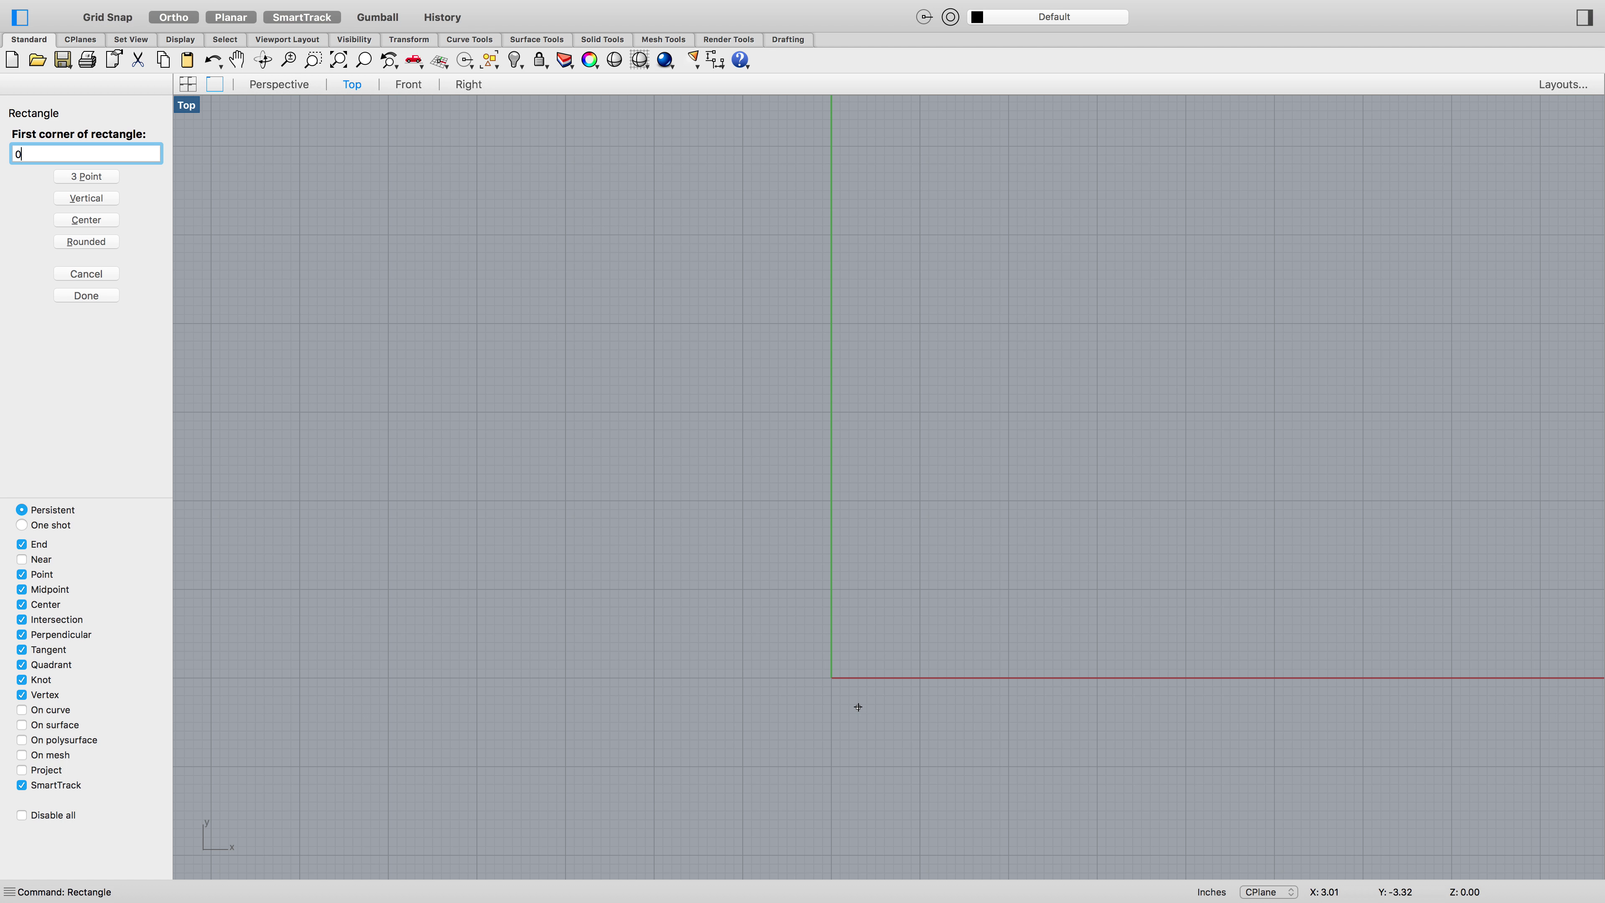
{"action": "key", "text": "Return"}
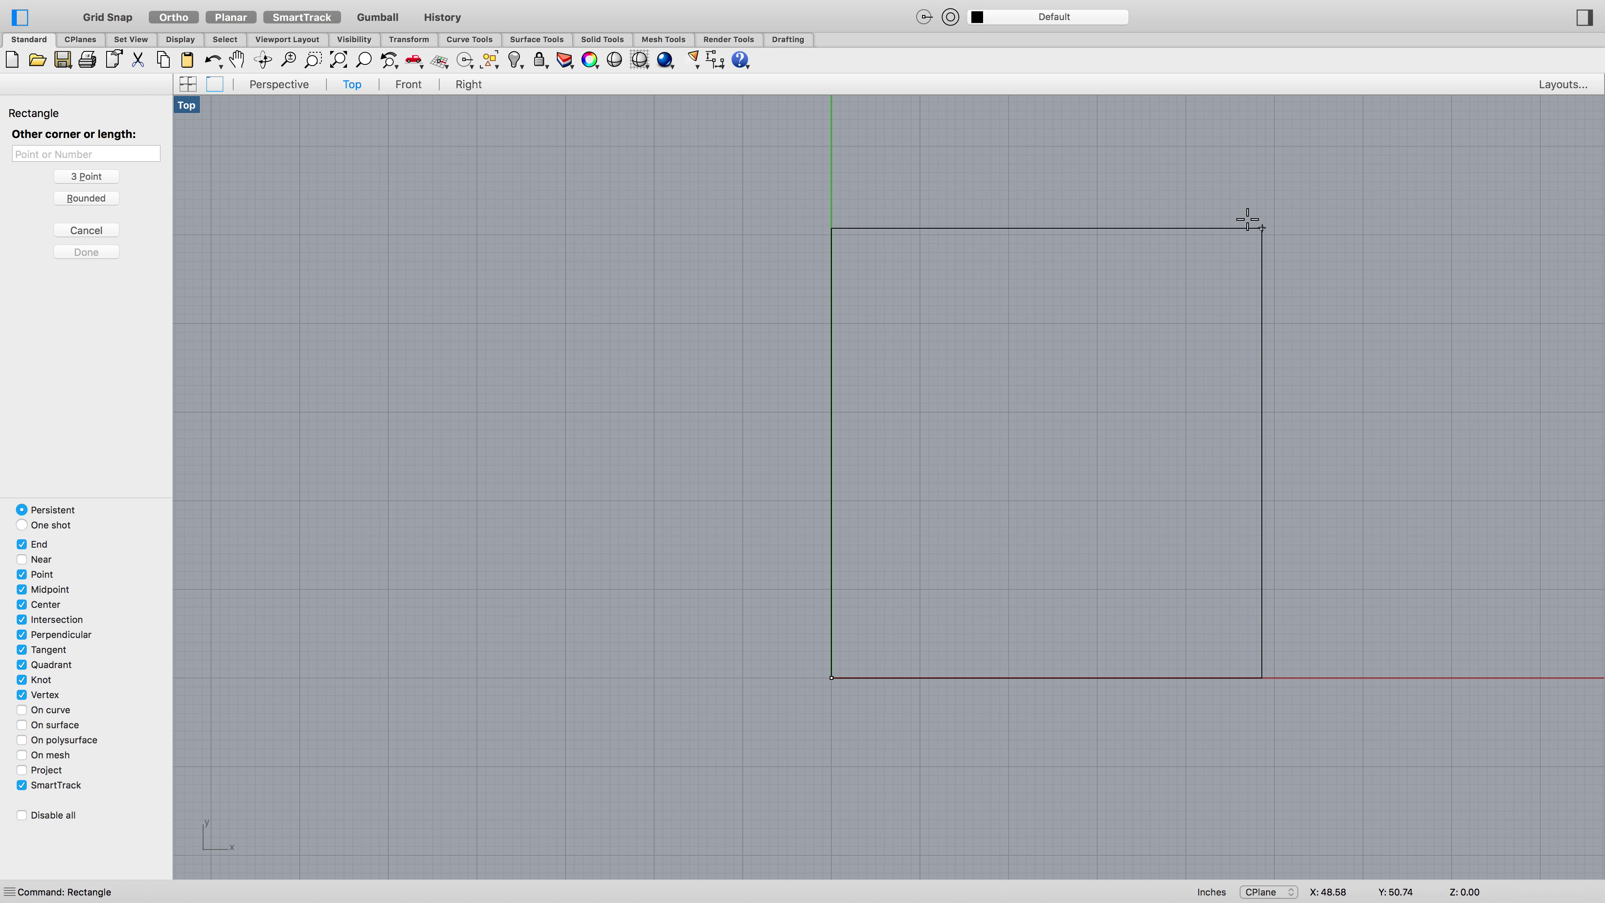
{"action": "type", "text": "15'"}
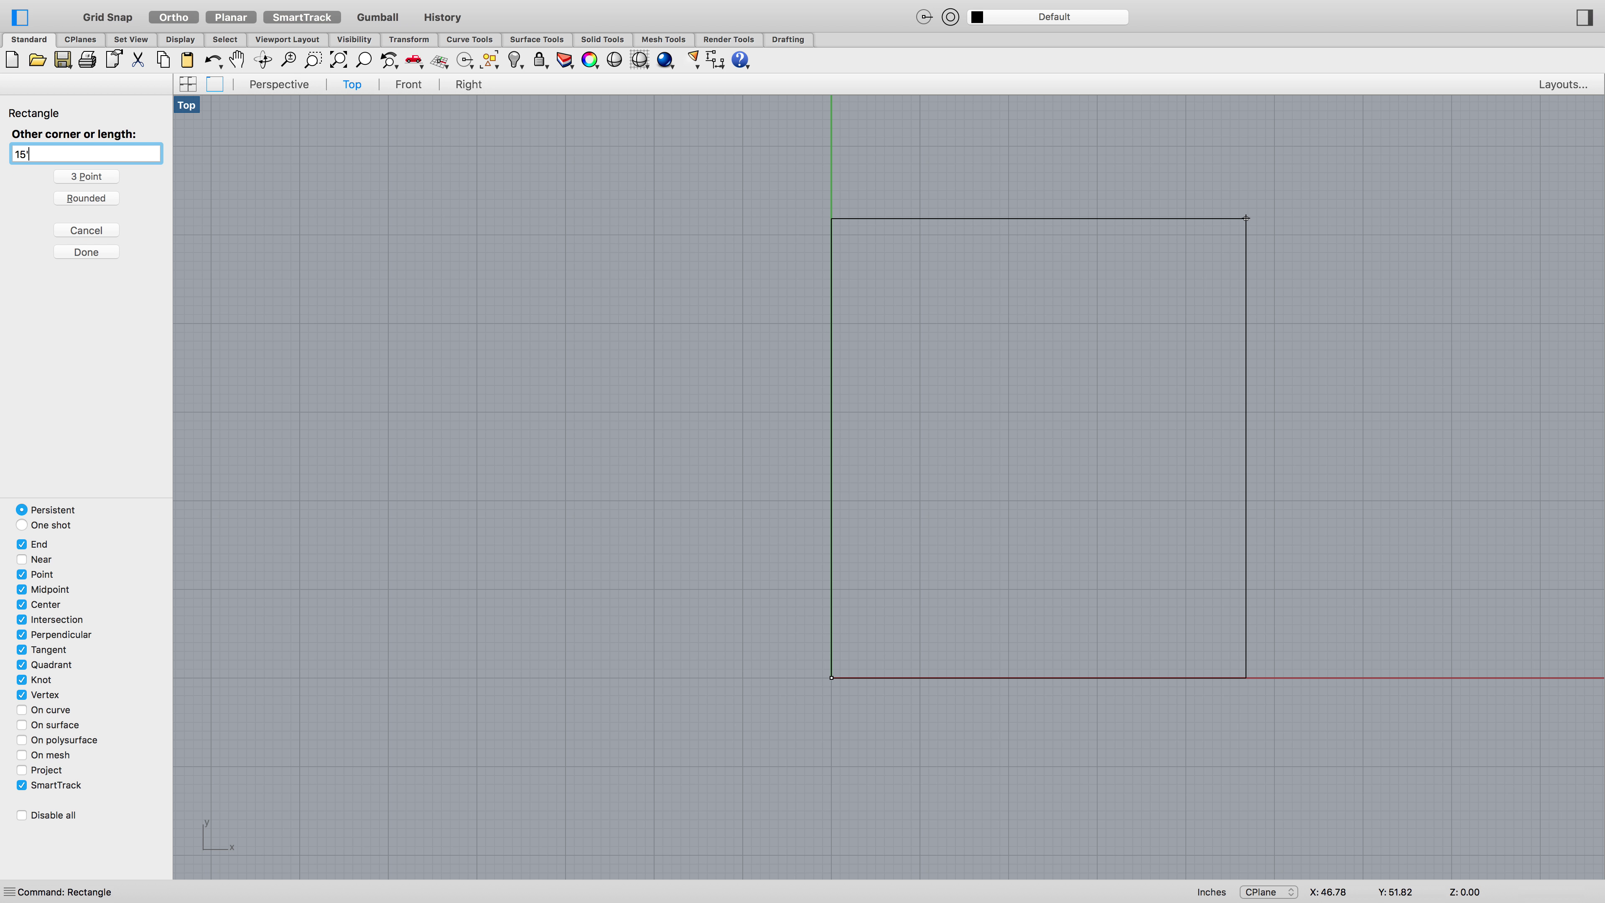
{"action": "key", "text": "Return"}
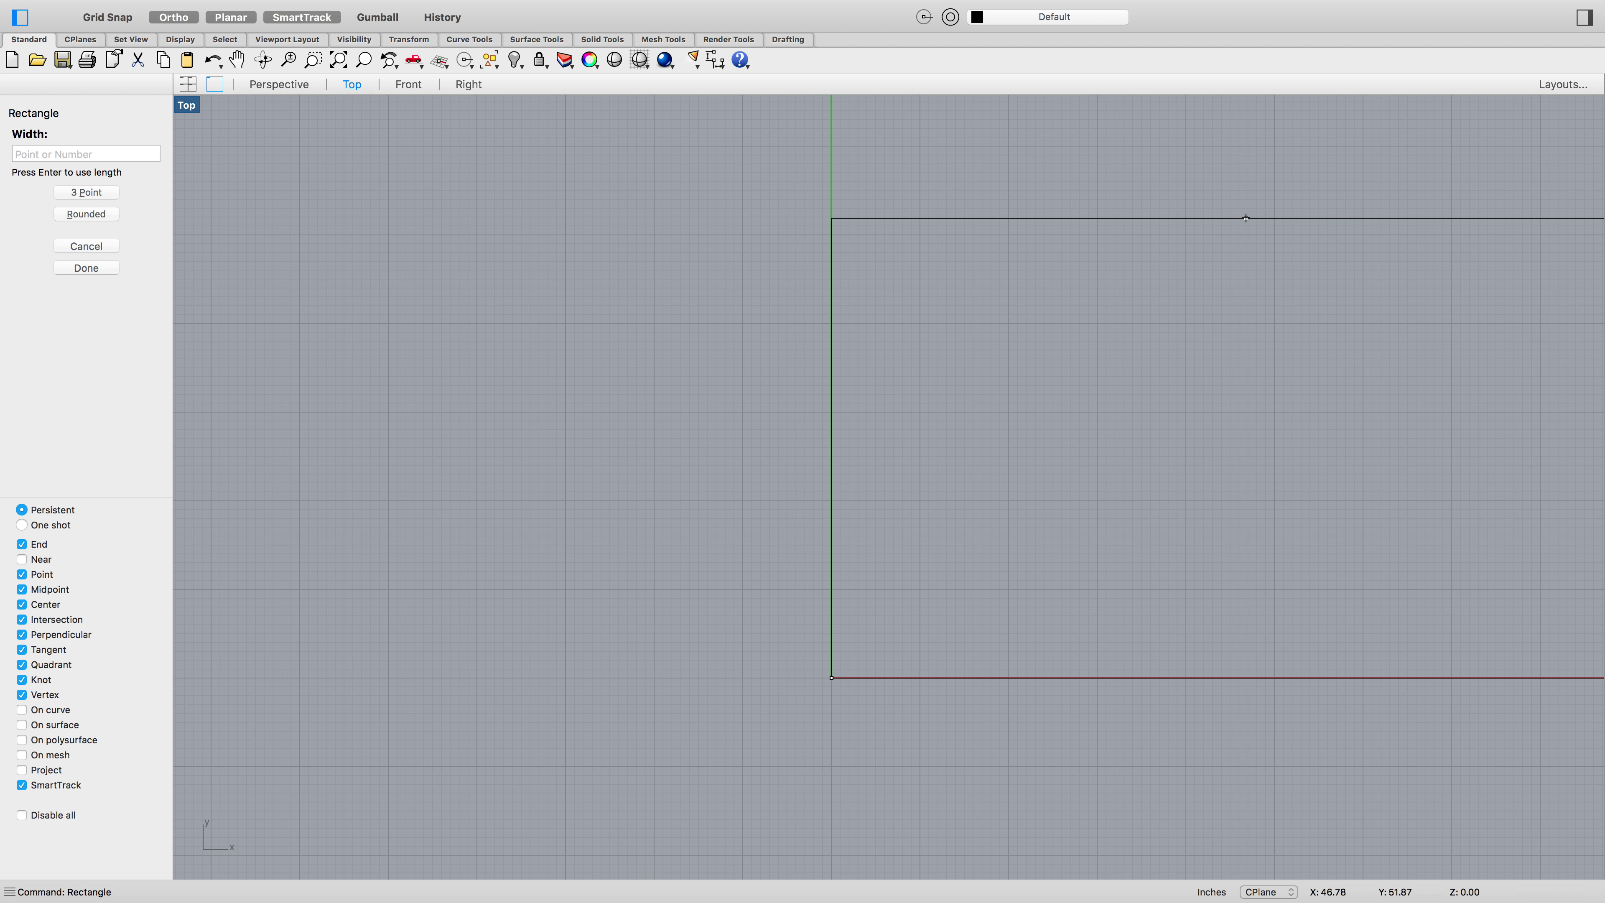
{"action": "type", "text": "3"}
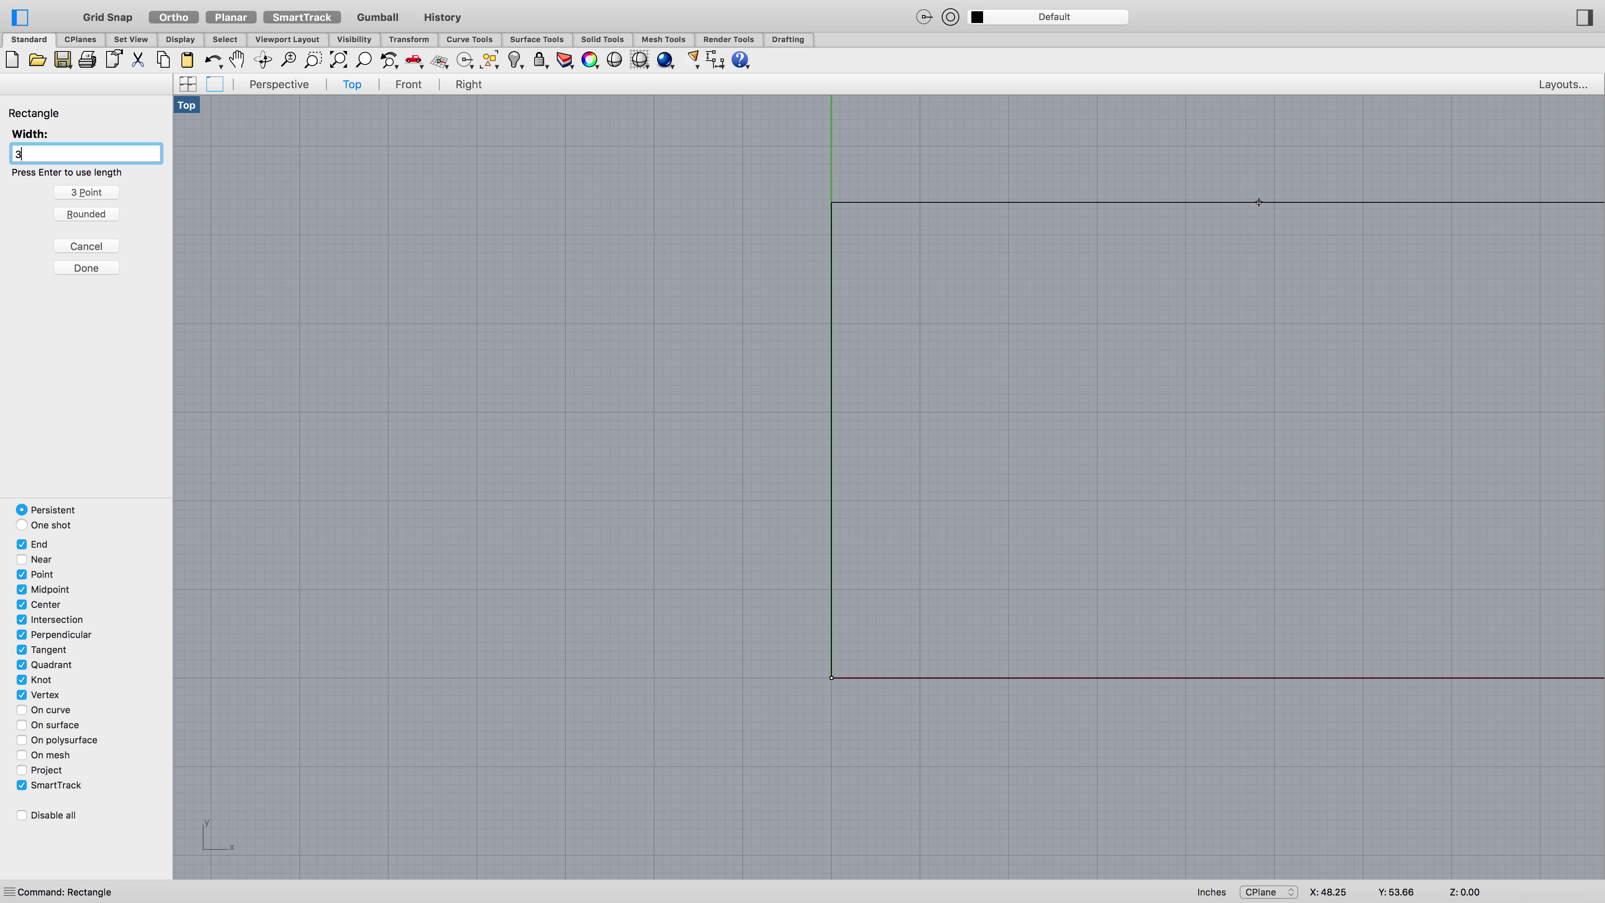
{"action": "type", "text": "0'"}
{"action": "key", "text": "Return"}
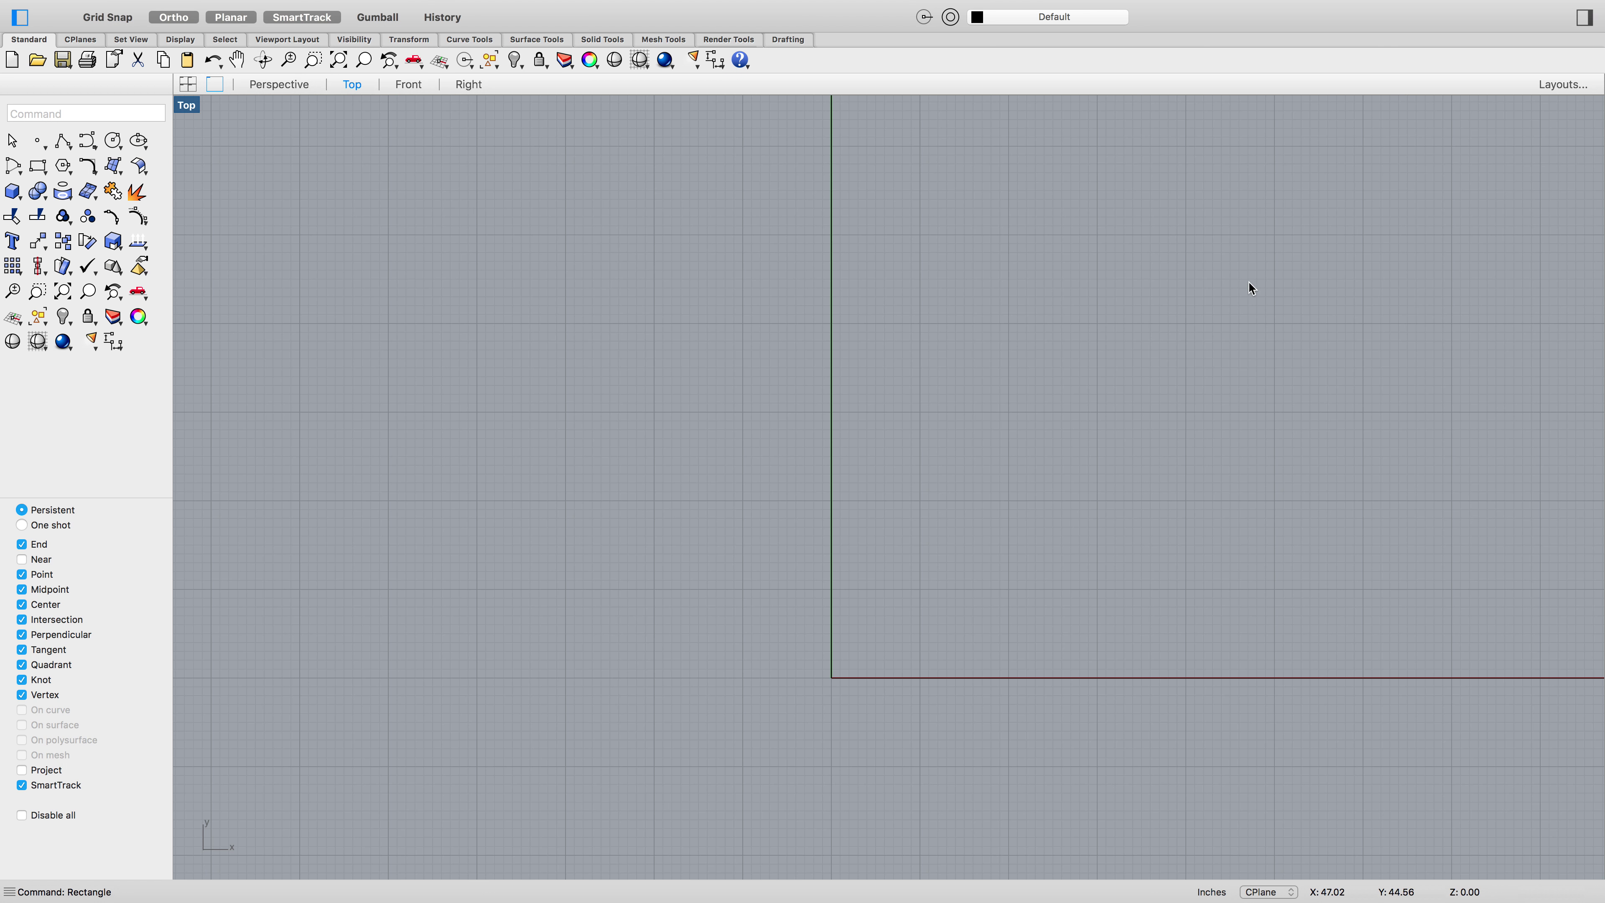
{"action": "scroll", "coordinate": [1253, 316], "scroll_direction": "down", "scroll_amount": 10}
{"action": "scroll", "coordinate": [1407, 228], "scroll_direction": "up", "scroll_amount": 3}
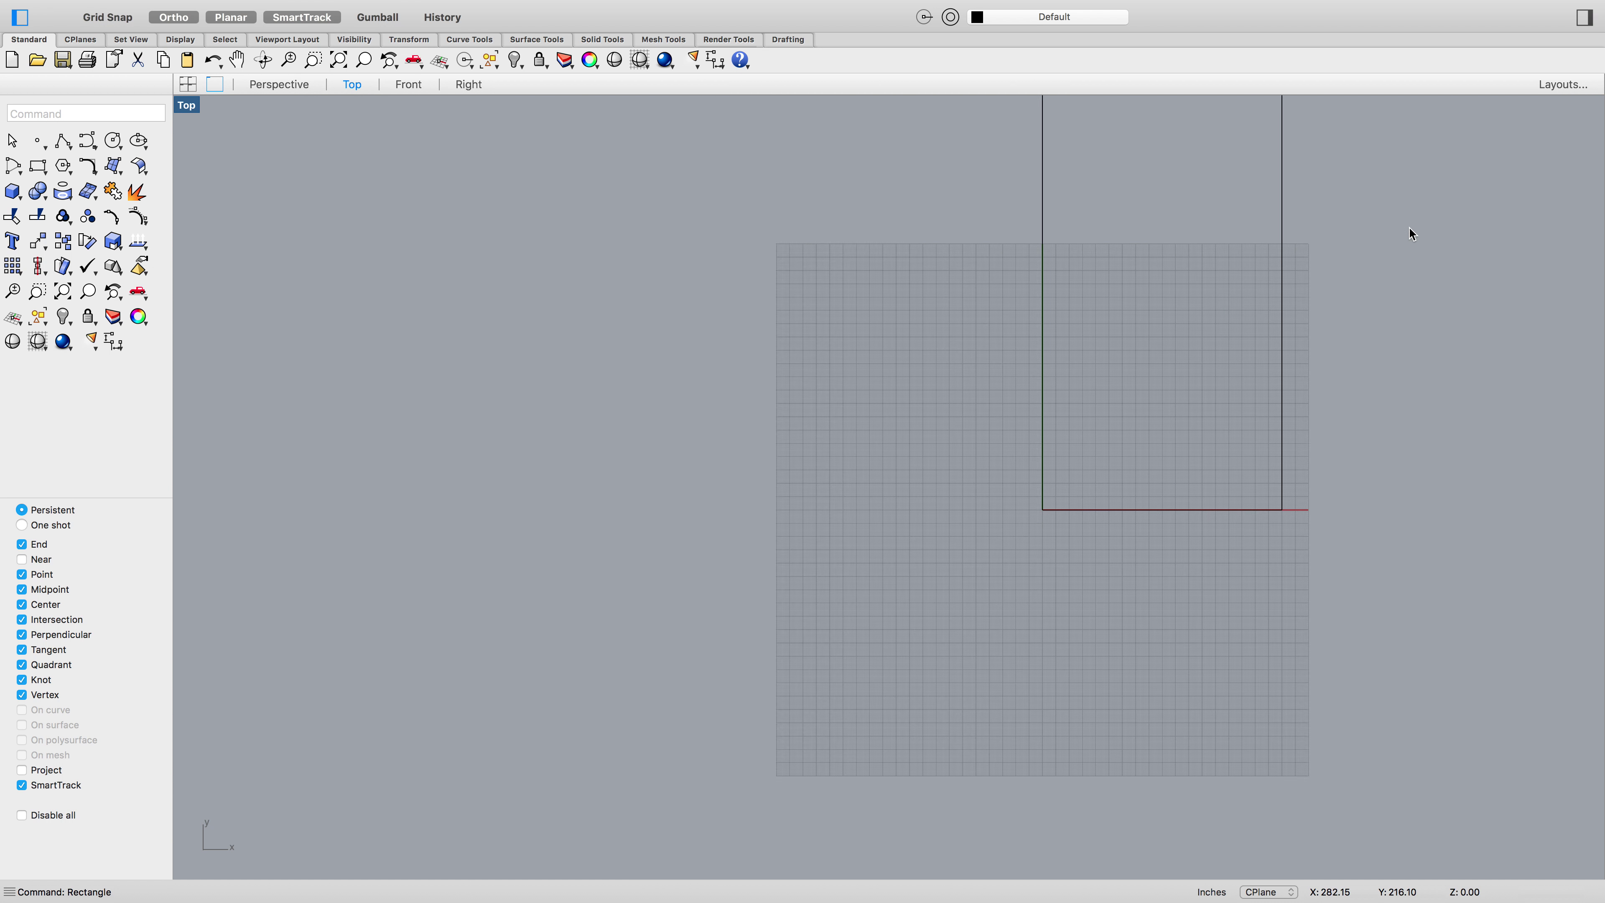
{"action": "scroll", "coordinate": [1407, 233], "scroll_direction": "up", "scroll_amount": 2}
{"action": "right_click_drag", "start_coordinate": [1314, 294], "coordinate": [1091, 487]}
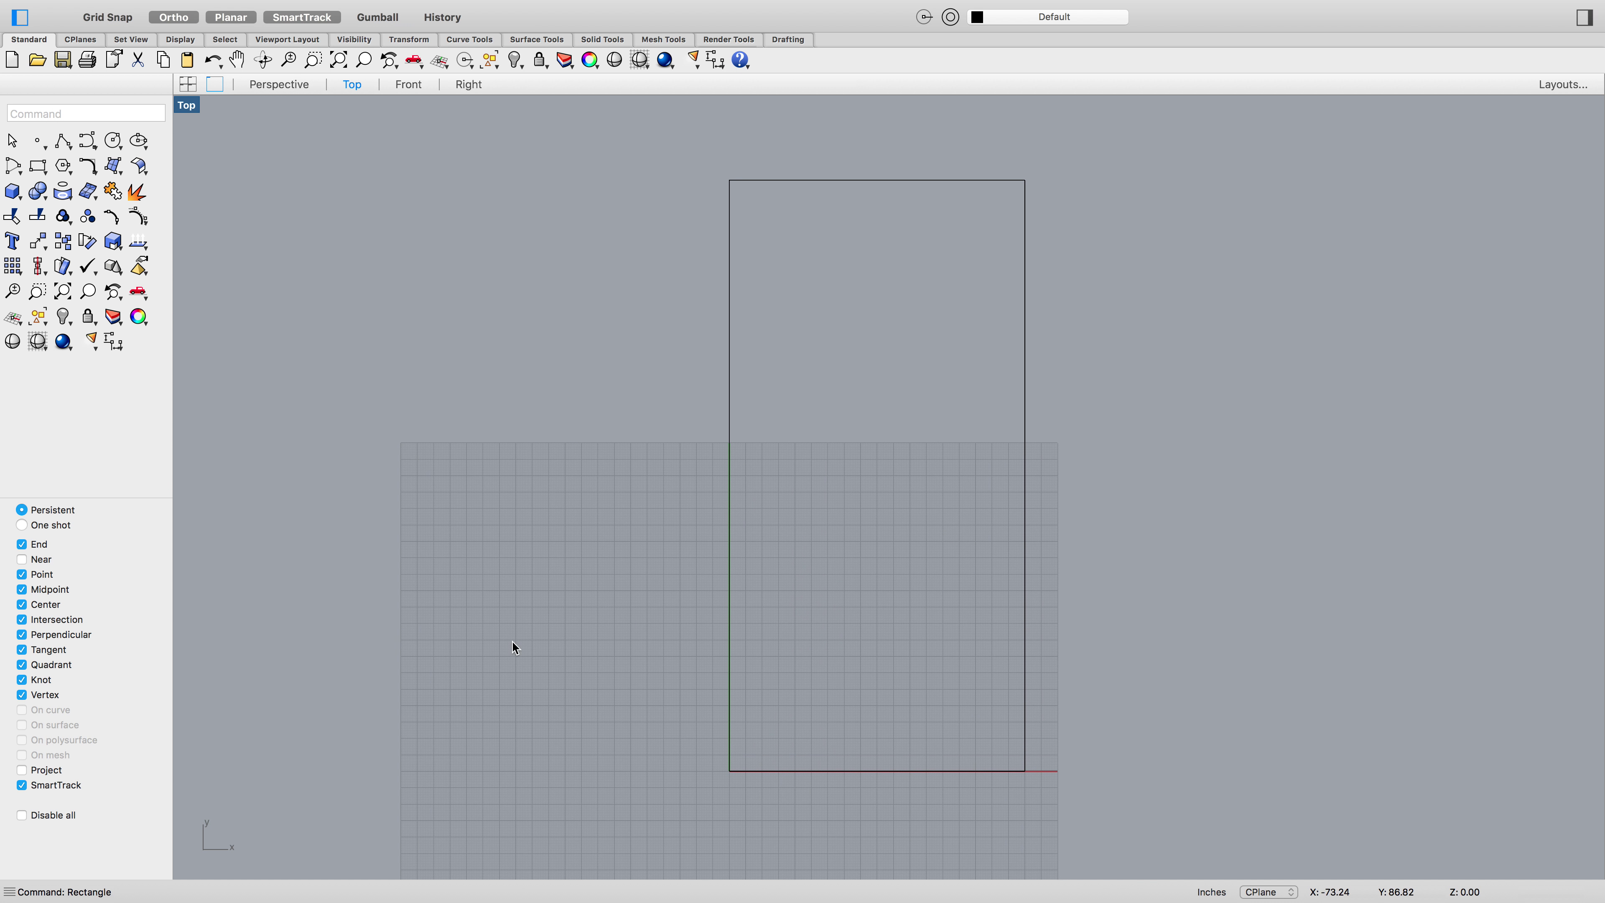
Set the grid line count to 1000 in the document's grid settings and close the settings
{"action": "mouse_move", "coordinate": [202, 2]}
{"action": "left_click", "coordinate": [138, 11]}
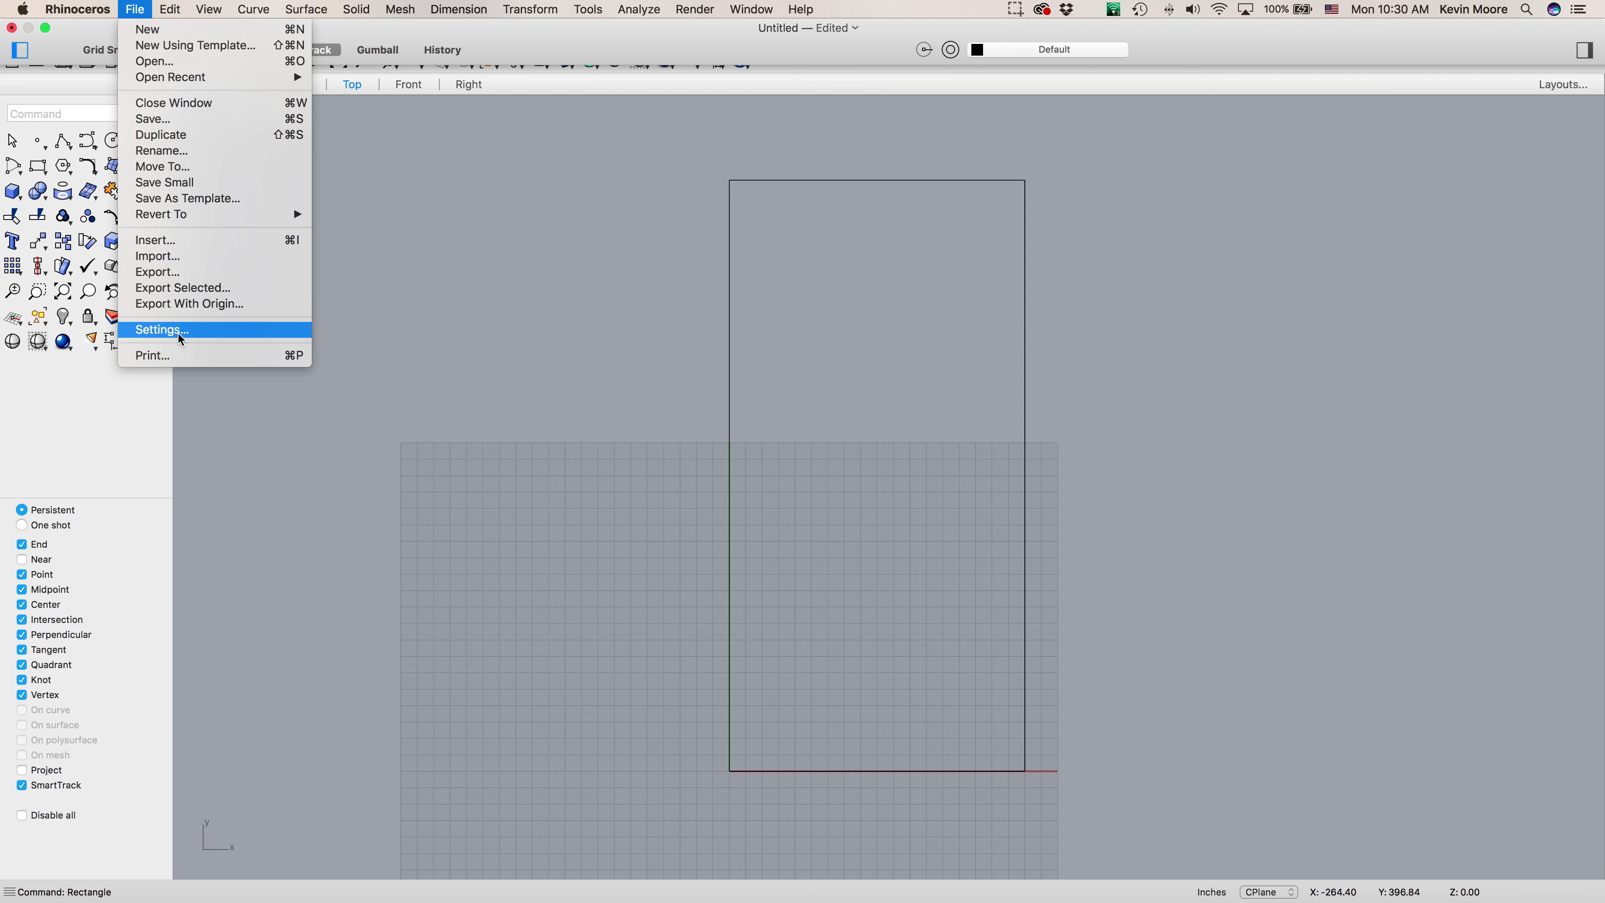
{"action": "left_click", "coordinate": [181, 340]}
{"action": "left_click", "coordinate": [826, 414]}
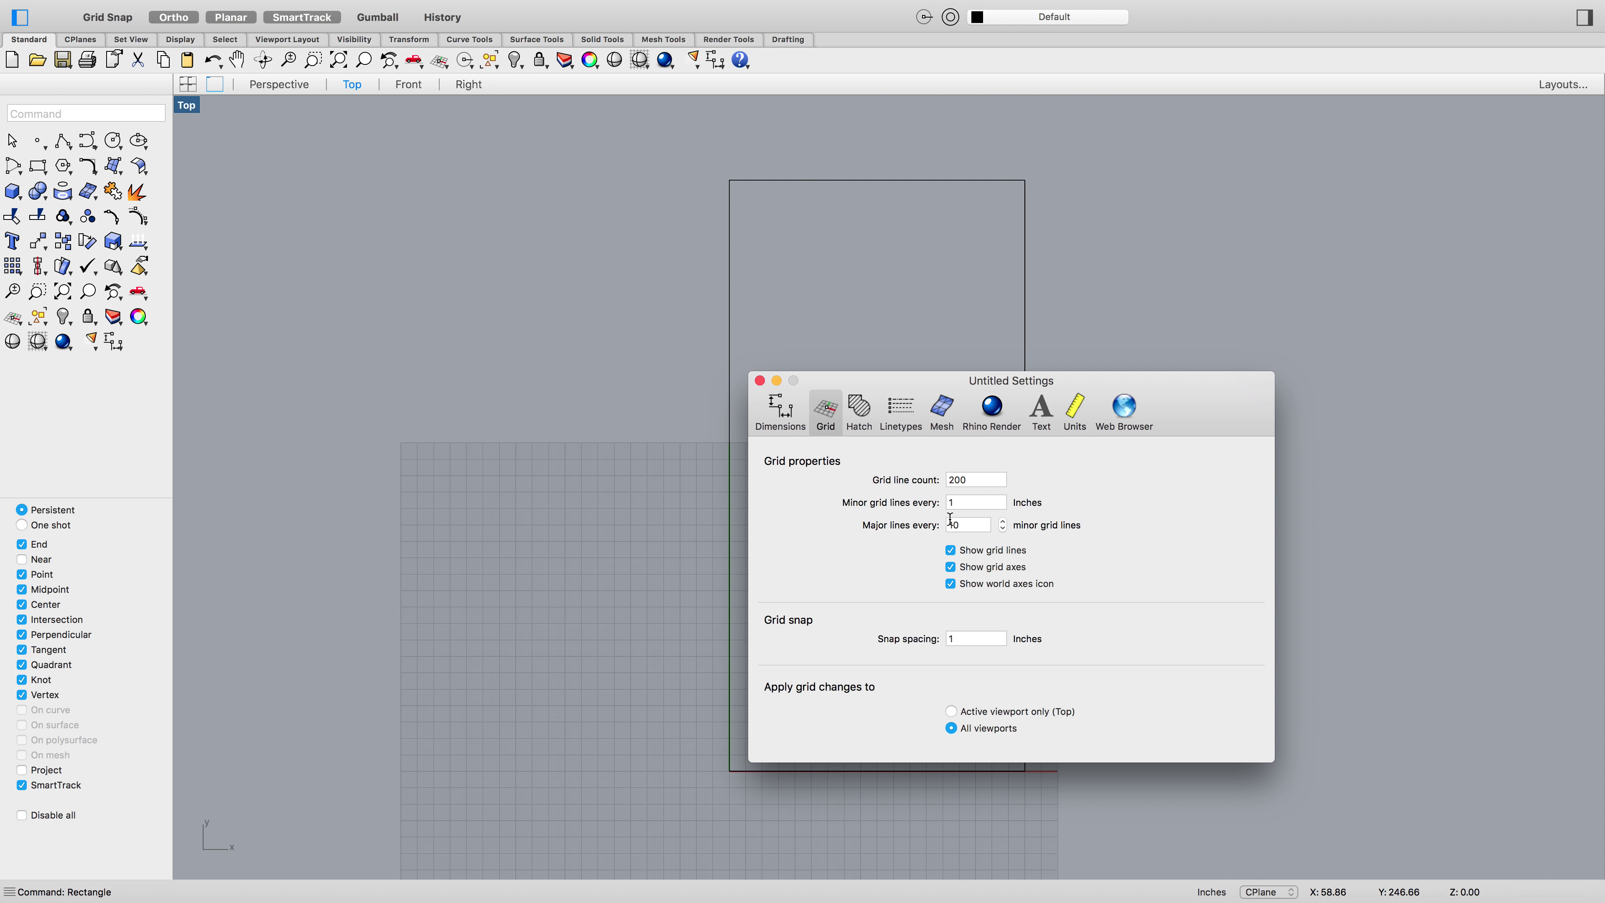
{"action": "double_click", "coordinate": [965, 479]}
{"action": "type", "text": "1000"}
{"action": "key", "text": "Return"}
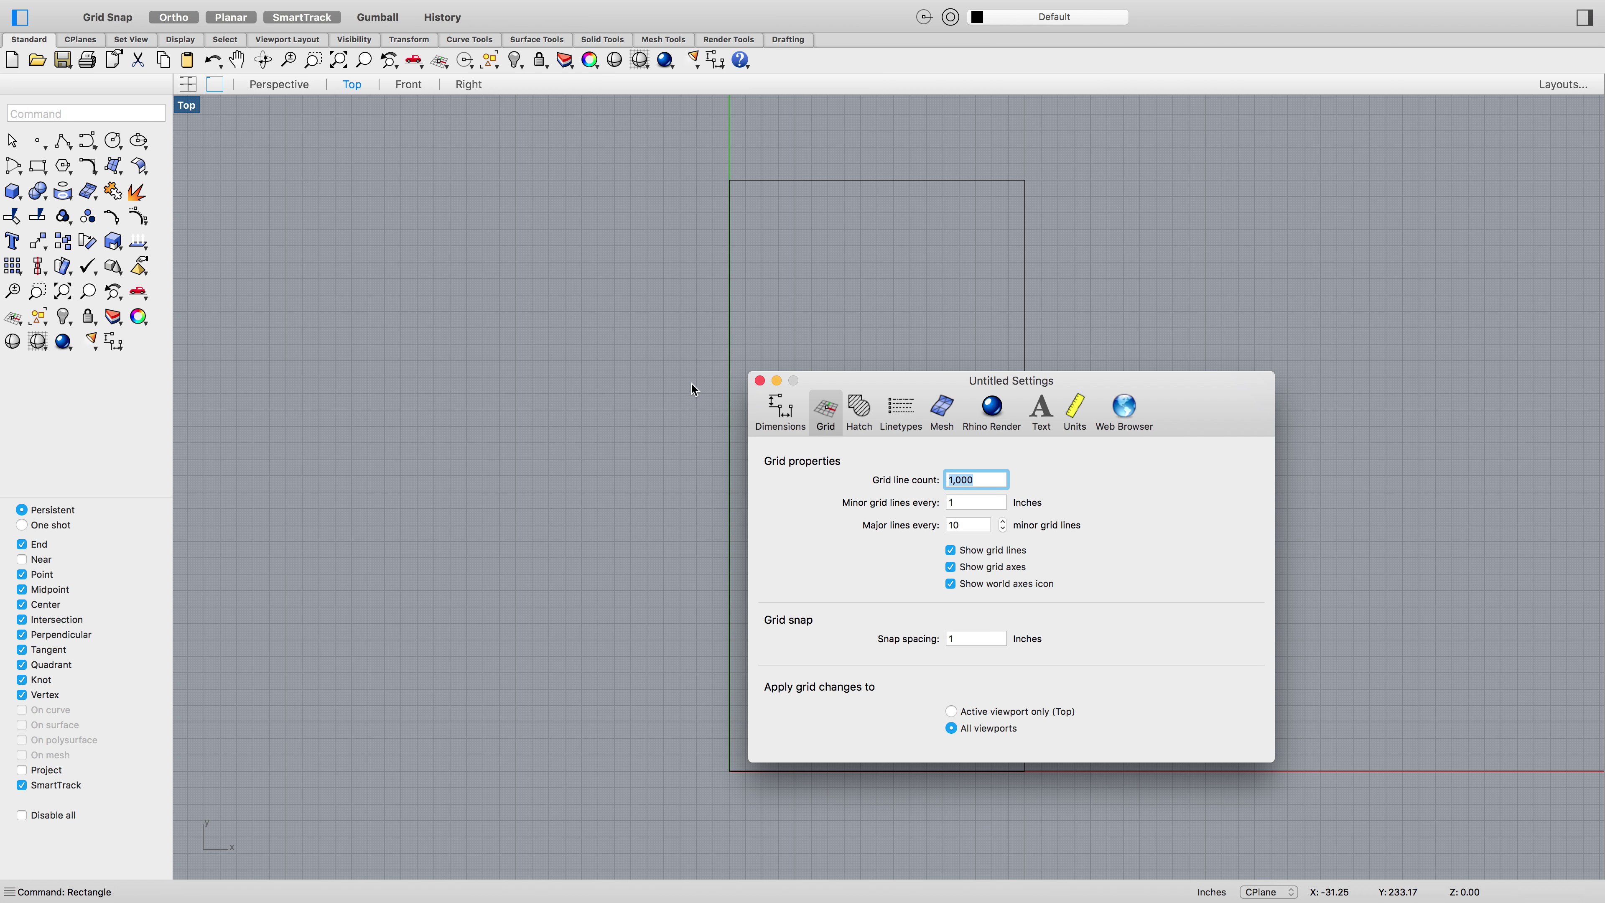
{"action": "left_click", "coordinate": [759, 380]}
{"action": "right_click_drag", "start_coordinate": [1149, 300], "coordinate": [1086, 313]}
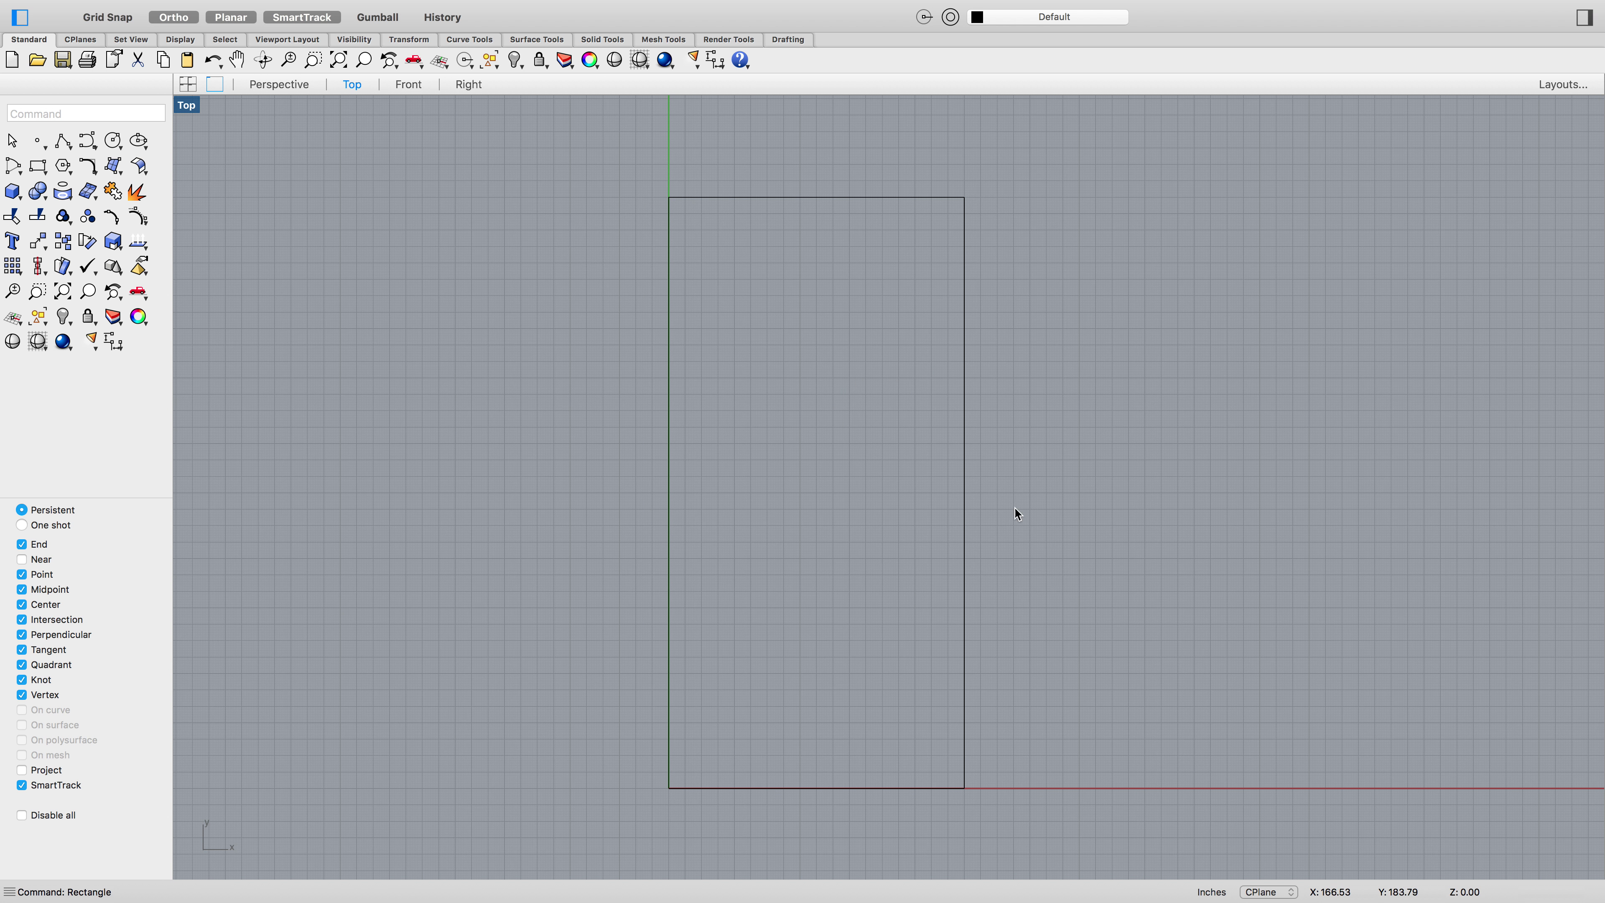
Extrude the rectangle 12' upward as a solid with ExtrudeCrv in the Perspective view
{"action": "left_click", "coordinate": [278, 84]}
{"action": "type", "text": "ExtrudeCrv"}
{"action": "key", "text": "Return"}
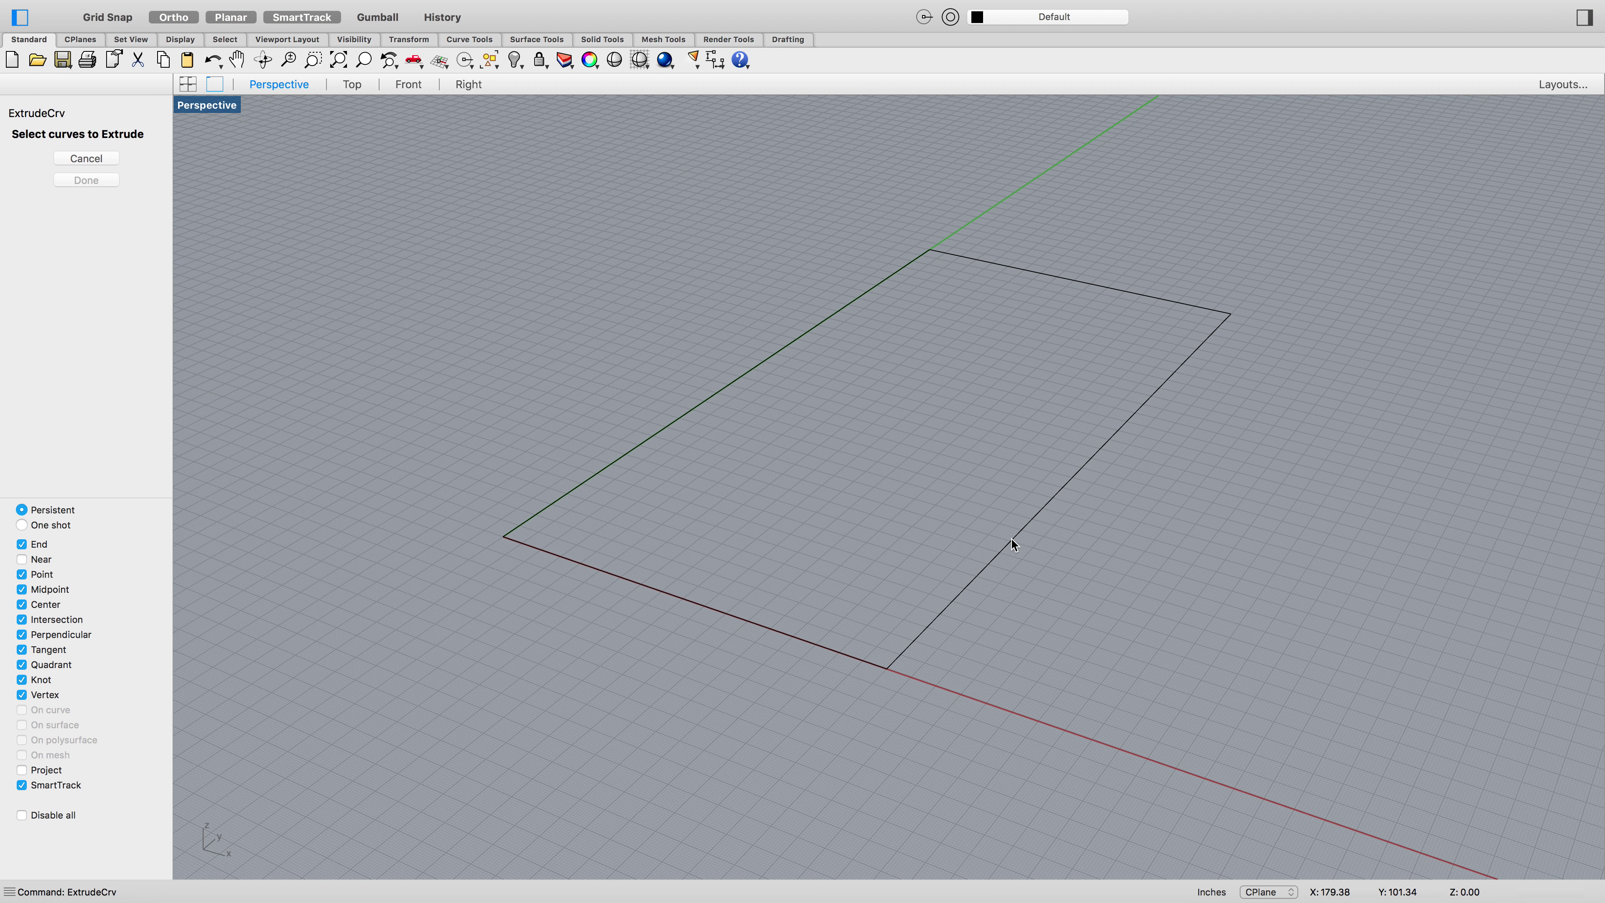
{"action": "left_click", "coordinate": [1010, 537]}
{"action": "key", "text": "Return"}
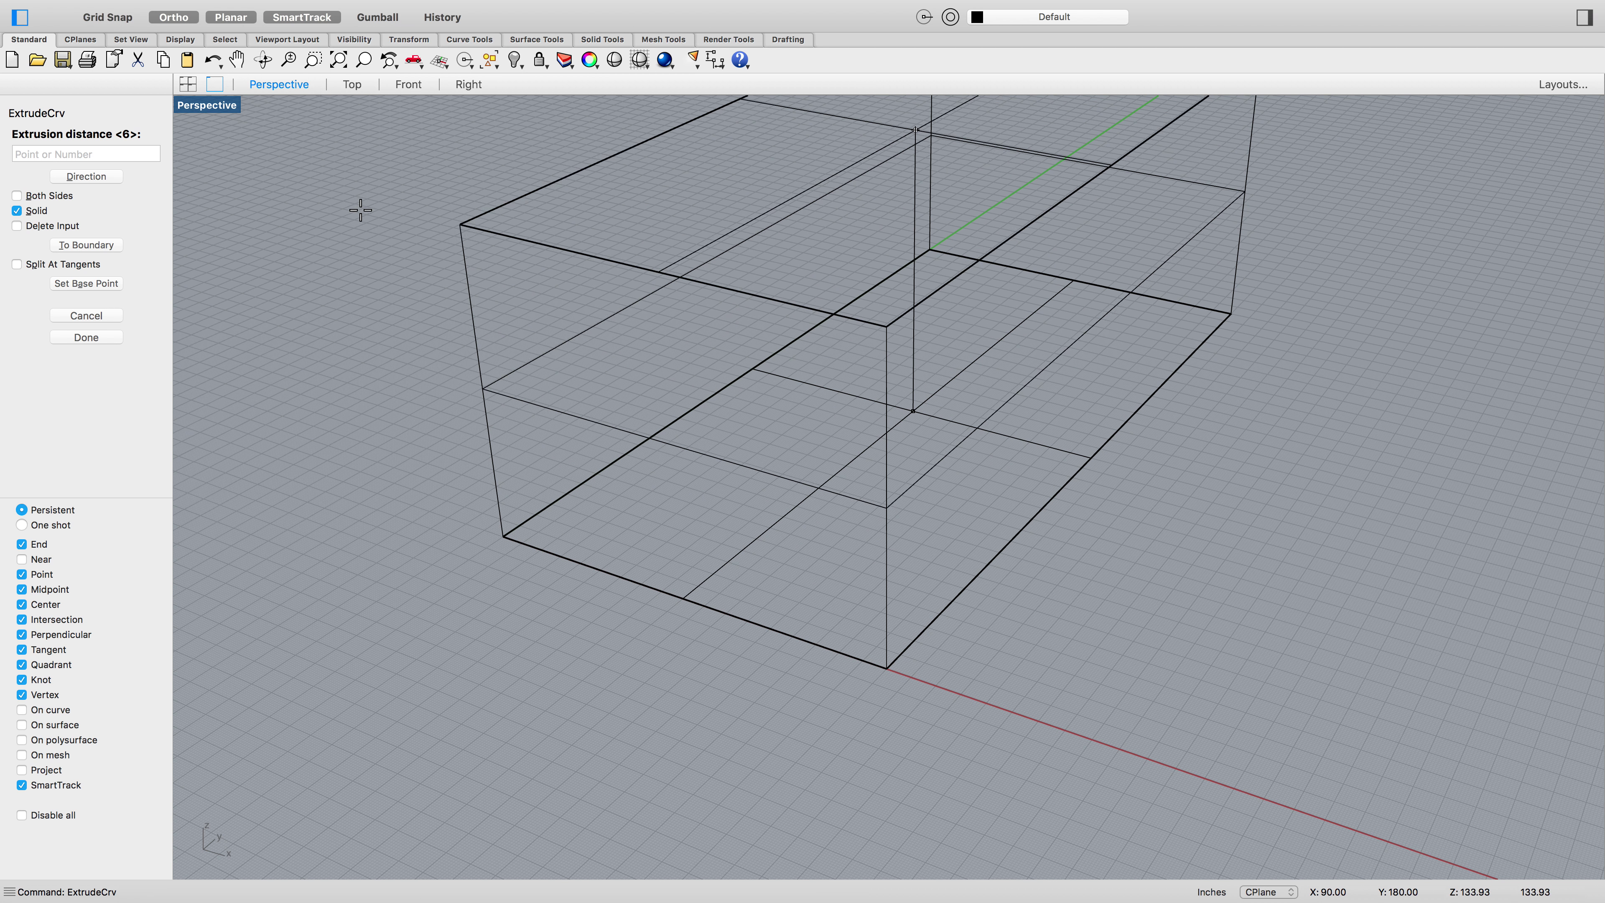
{"action": "type", "text": "1"}
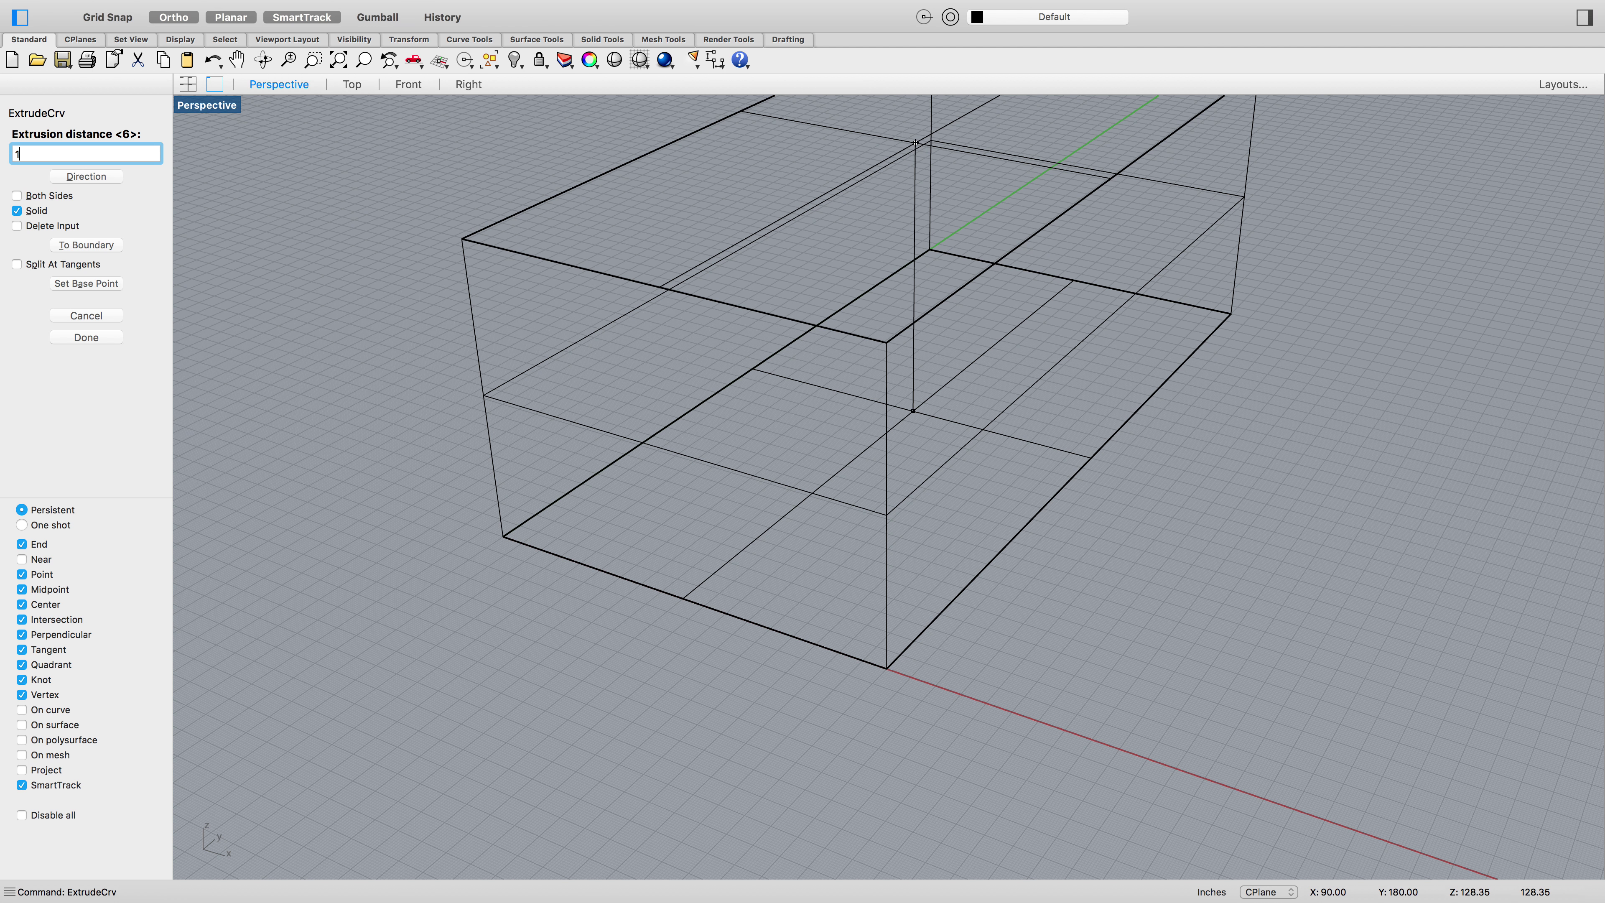
{"action": "type", "text": "2'"}
{"action": "key", "text": "Return"}
Switch the Perspective viewport to Shaded display mode
{"action": "right_click_drag", "start_coordinate": [1367, 355], "coordinate": [1311, 459]}
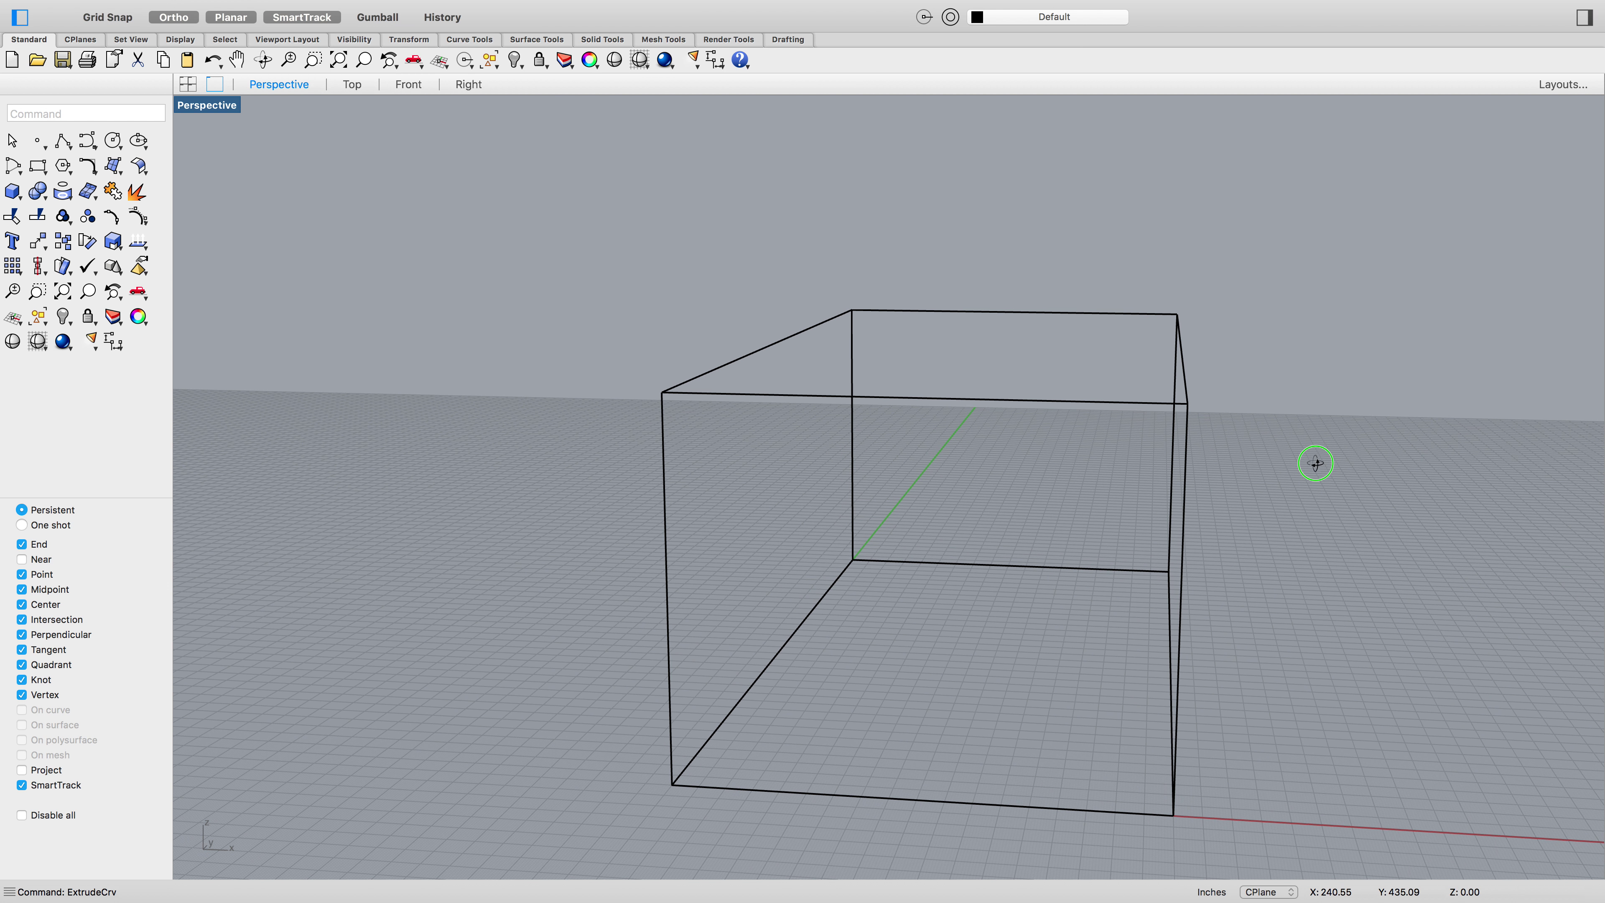
{"action": "right_click_drag", "start_coordinate": [906, 509], "coordinate": [1144, 566]}
{"action": "right_click", "coordinate": [478, 309]}
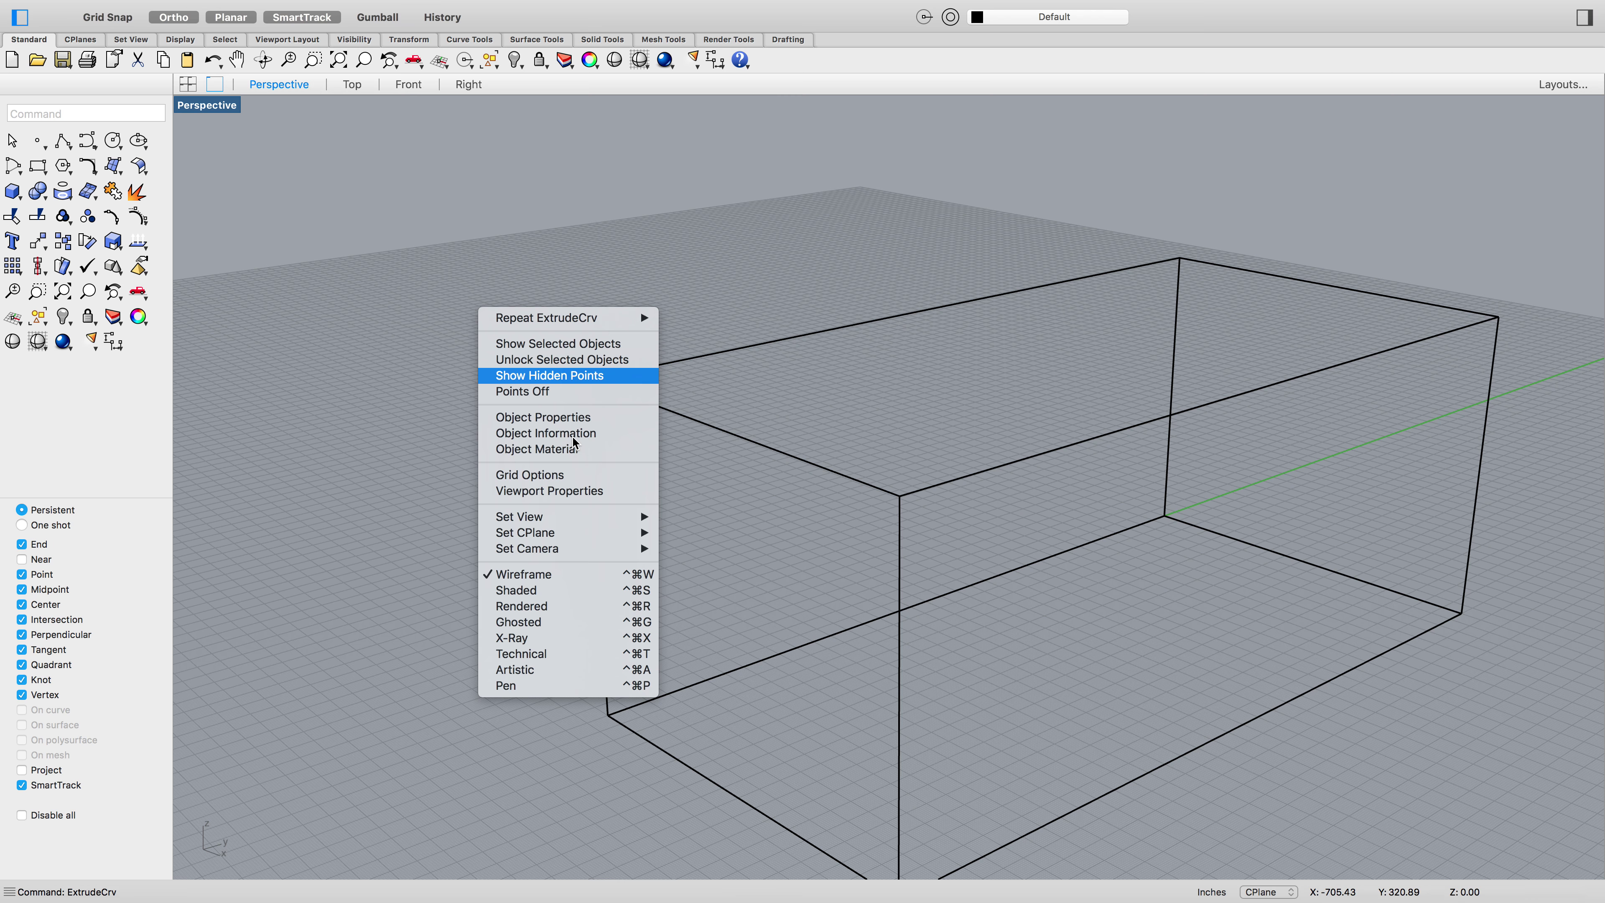
{"action": "left_click", "coordinate": [547, 592]}
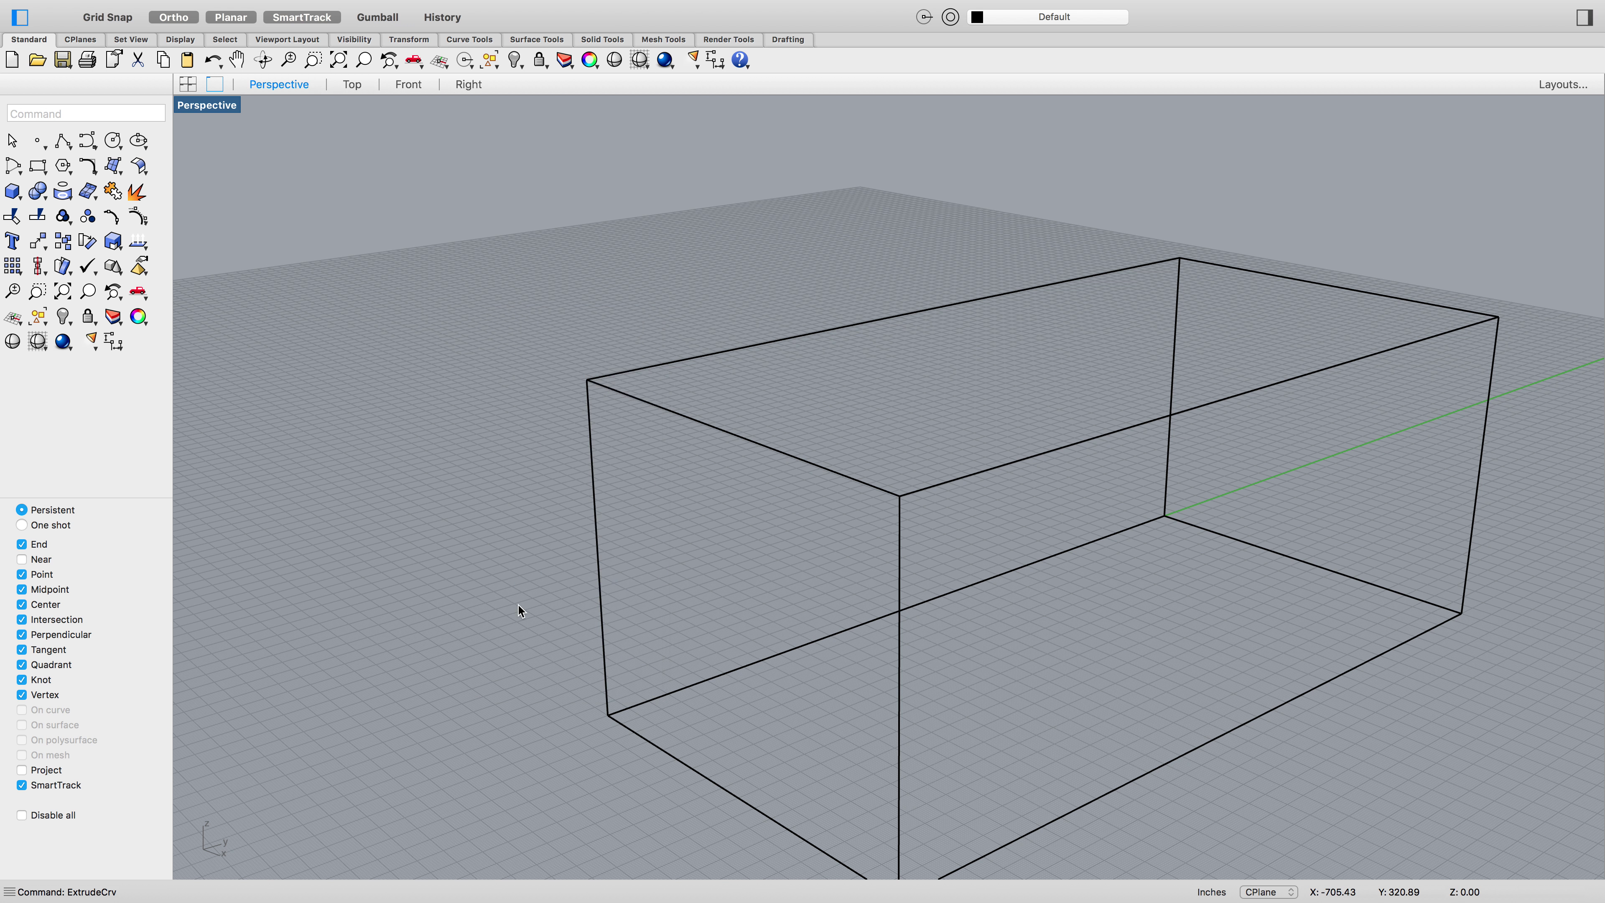
{"action": "right_click_drag", "start_coordinate": [509, 606], "coordinate": [605, 602]}
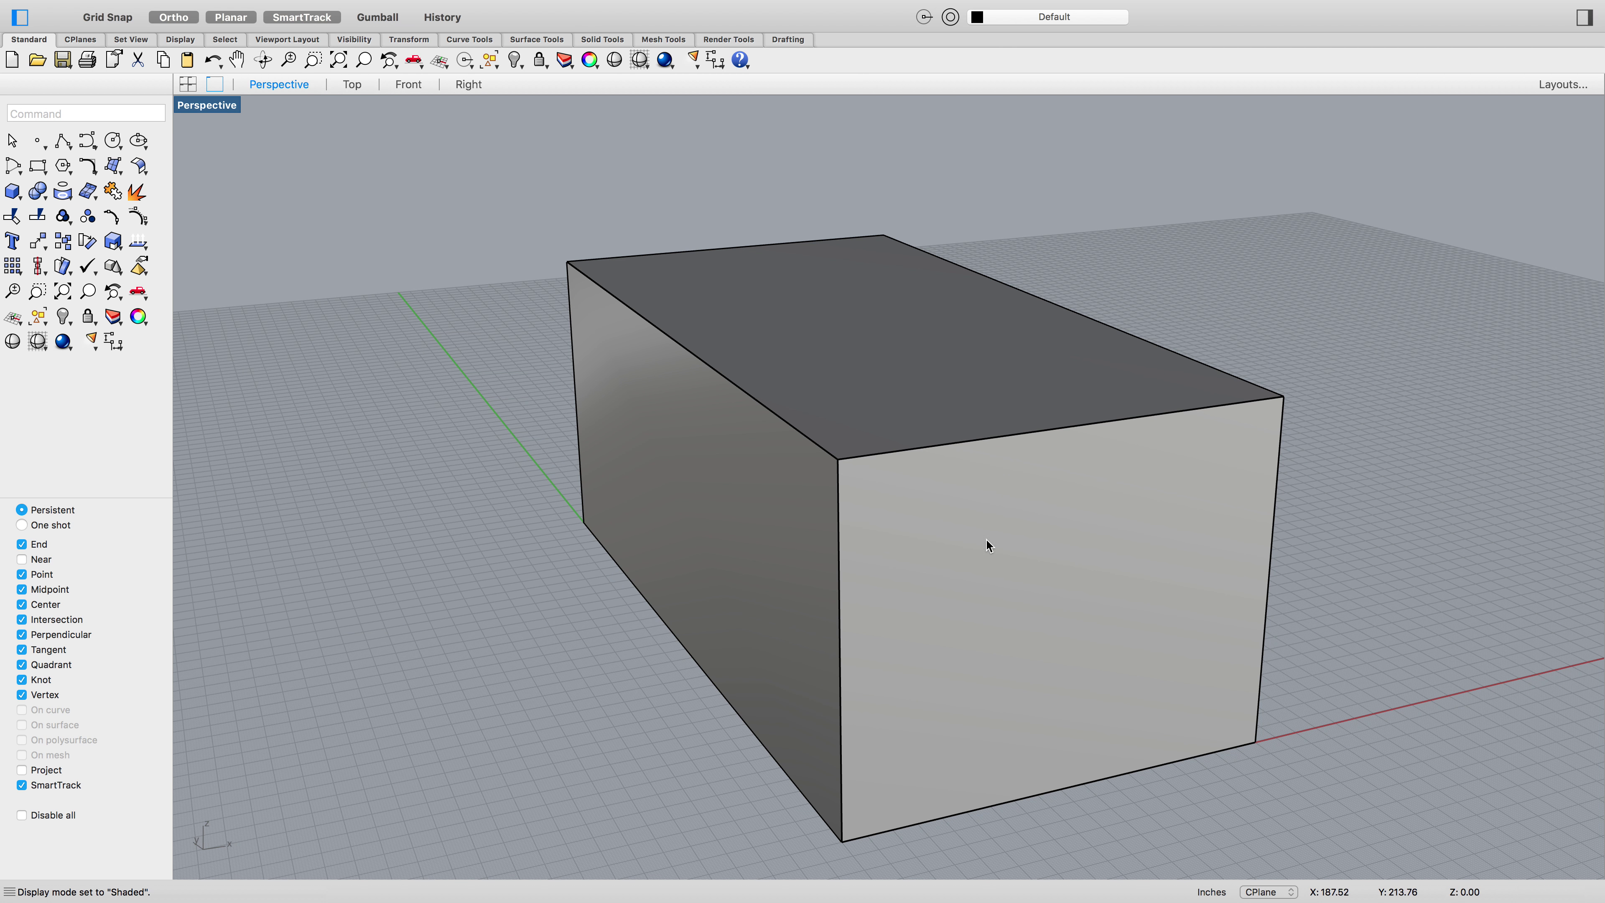
{"action": "right_click_drag", "start_coordinate": [1306, 496], "coordinate": [1311, 530]}
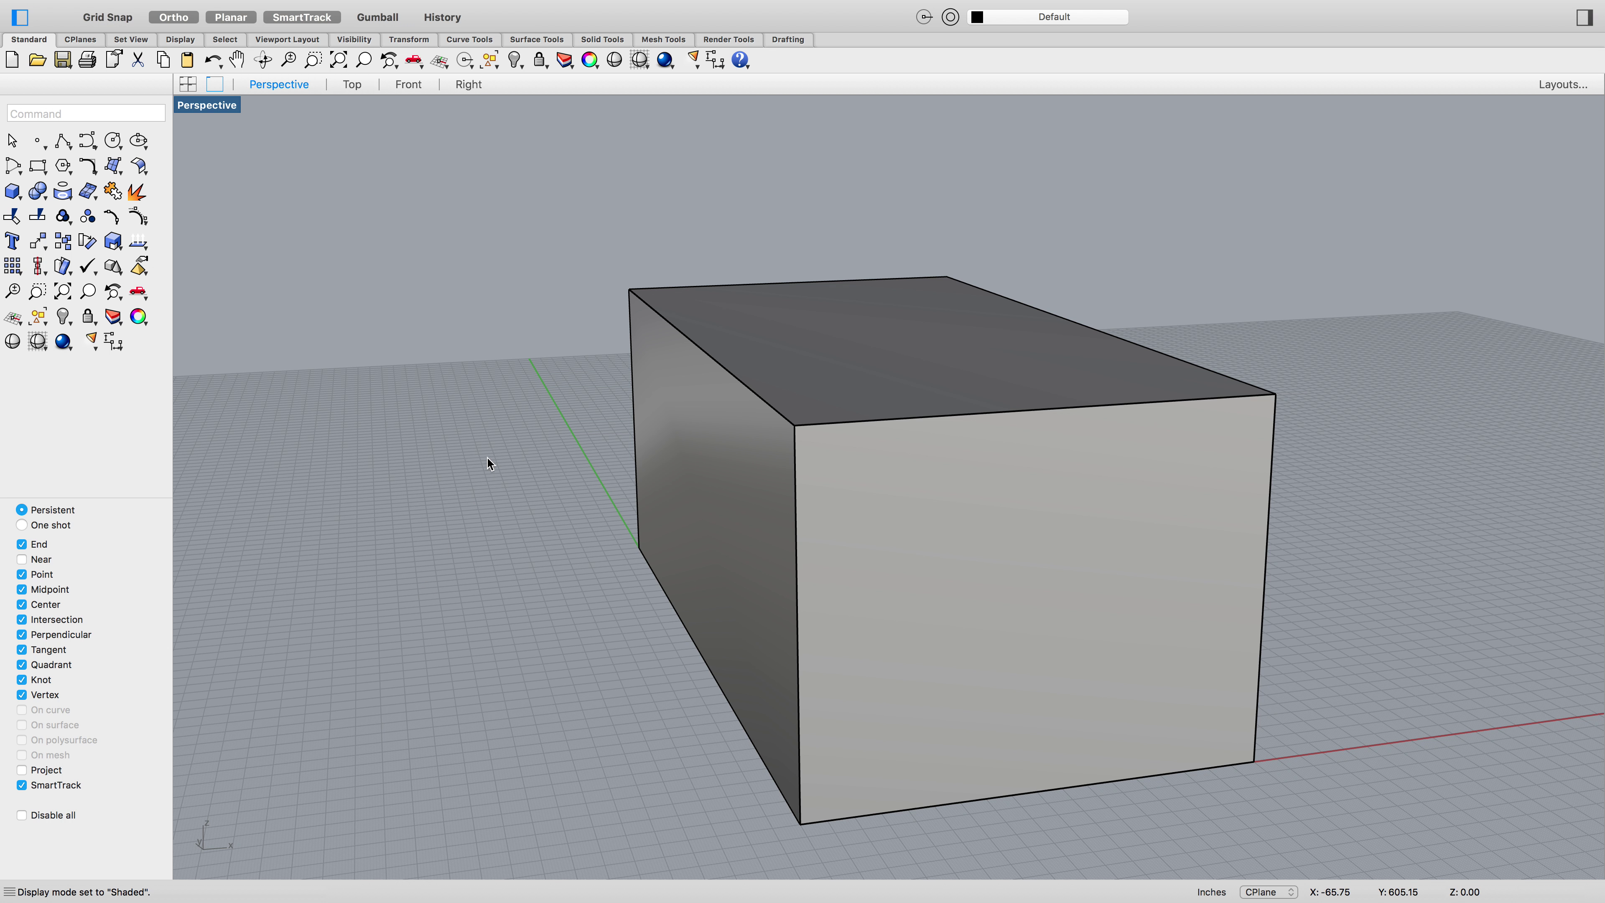
Split the box's top face along both of its diagonals with Split Face
{"action": "mouse_move", "coordinate": [297, 4]}
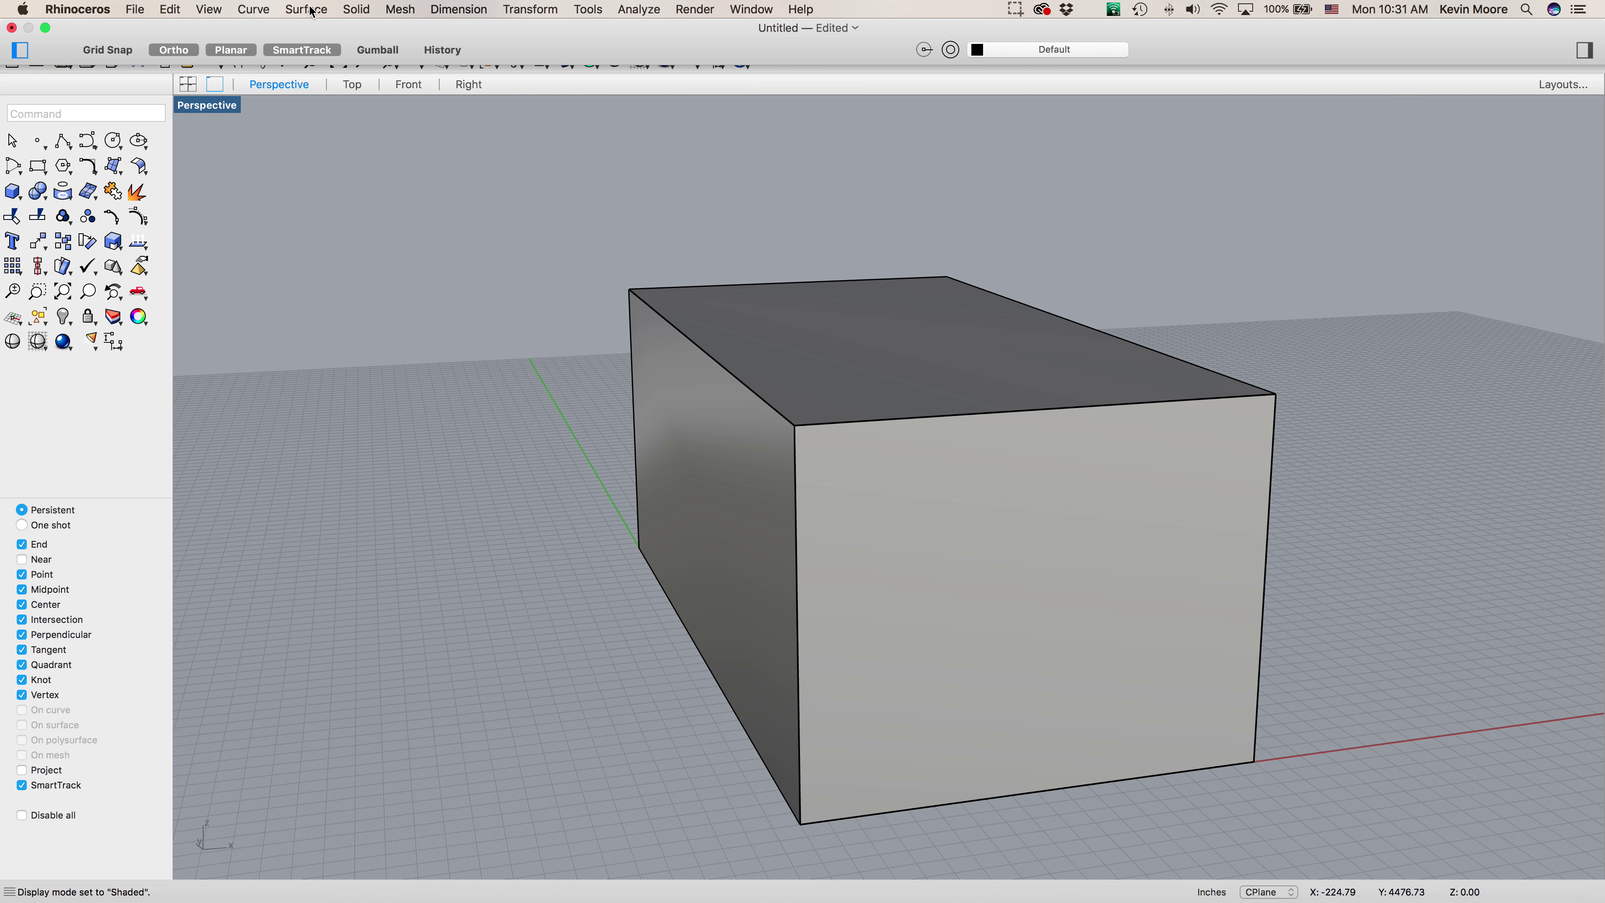
{"action": "left_click", "coordinate": [363, 9]}
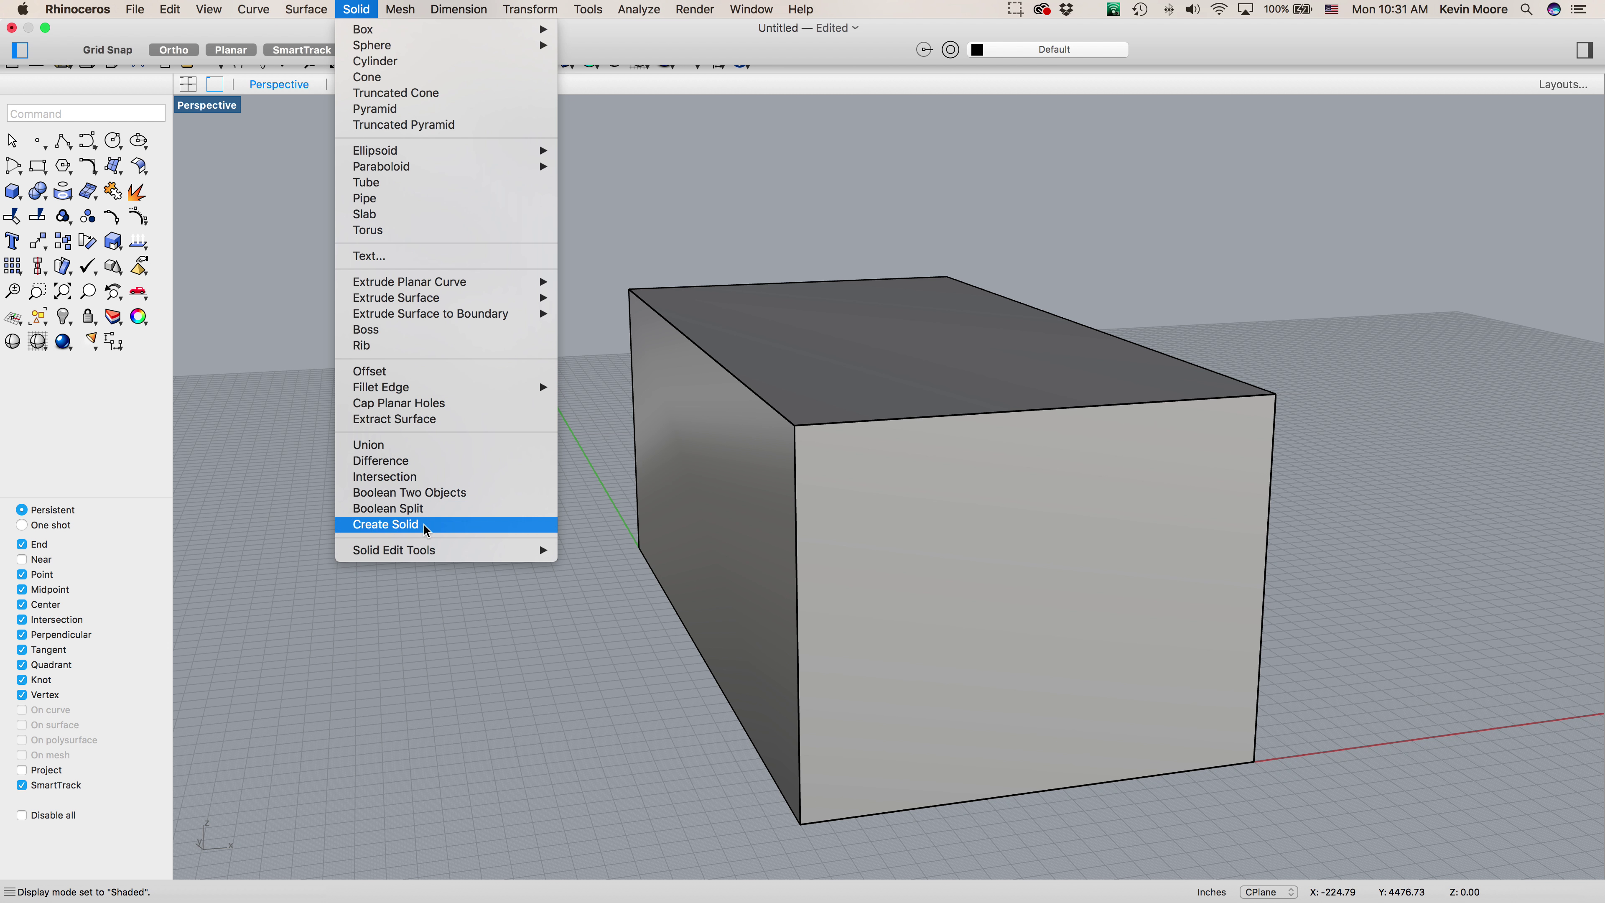
{"action": "mouse_move", "coordinate": [421, 556]}
{"action": "mouse_move", "coordinate": [597, 593]}
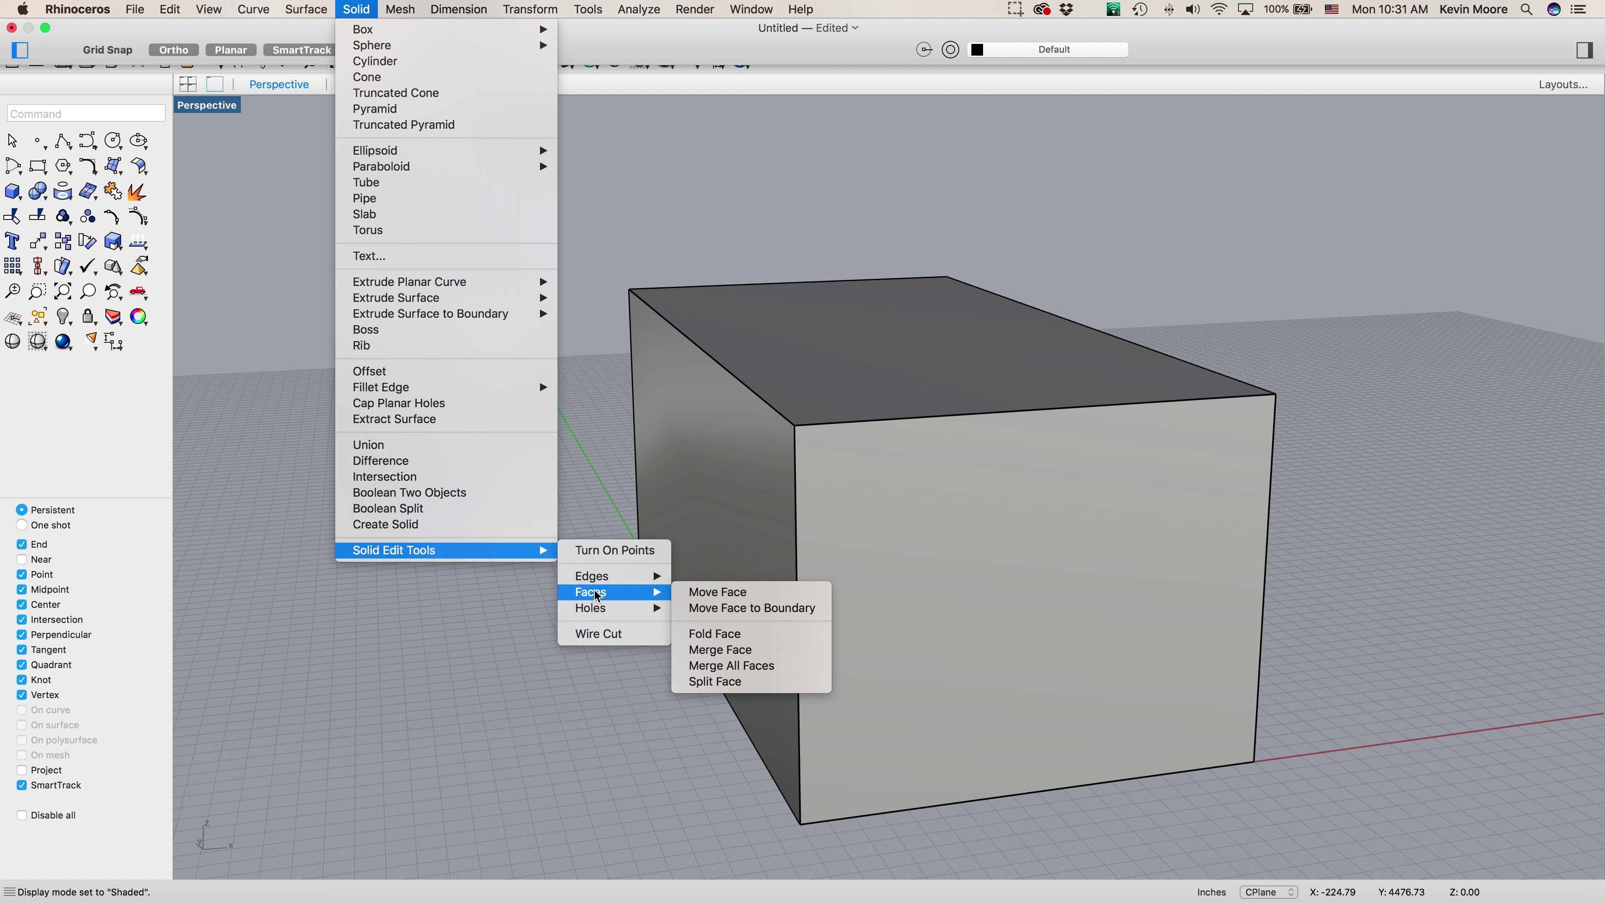
{"action": "left_click", "coordinate": [714, 681]}
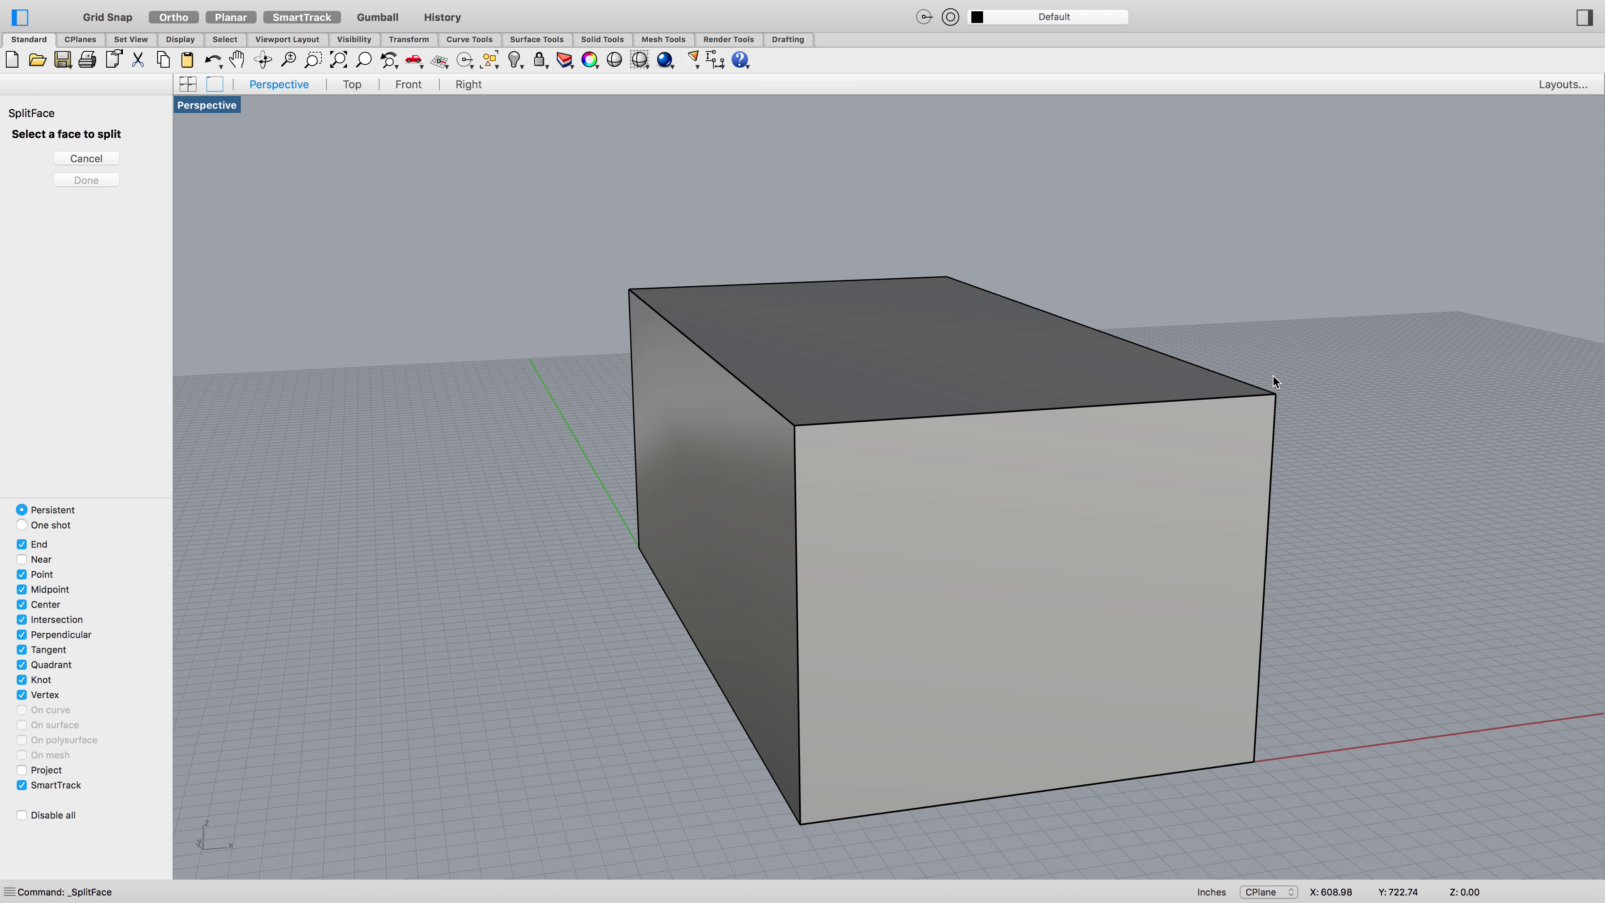
{"action": "left_click", "coordinate": [928, 358]}
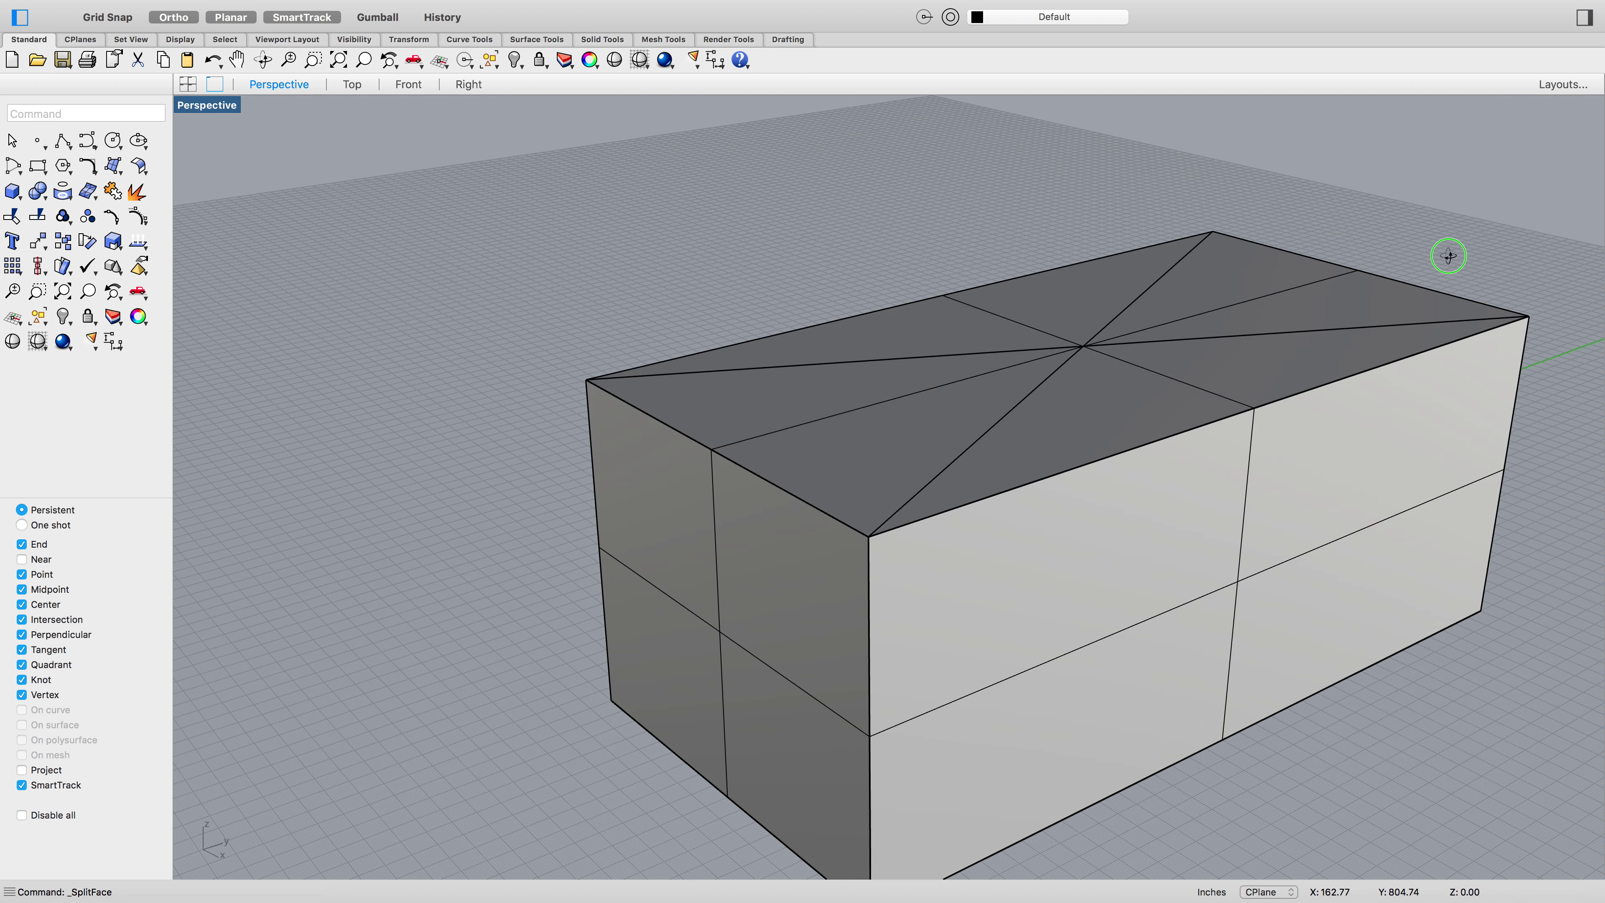
{"action": "right_click_drag", "start_coordinate": [1448, 256], "coordinate": [1452, 266]}
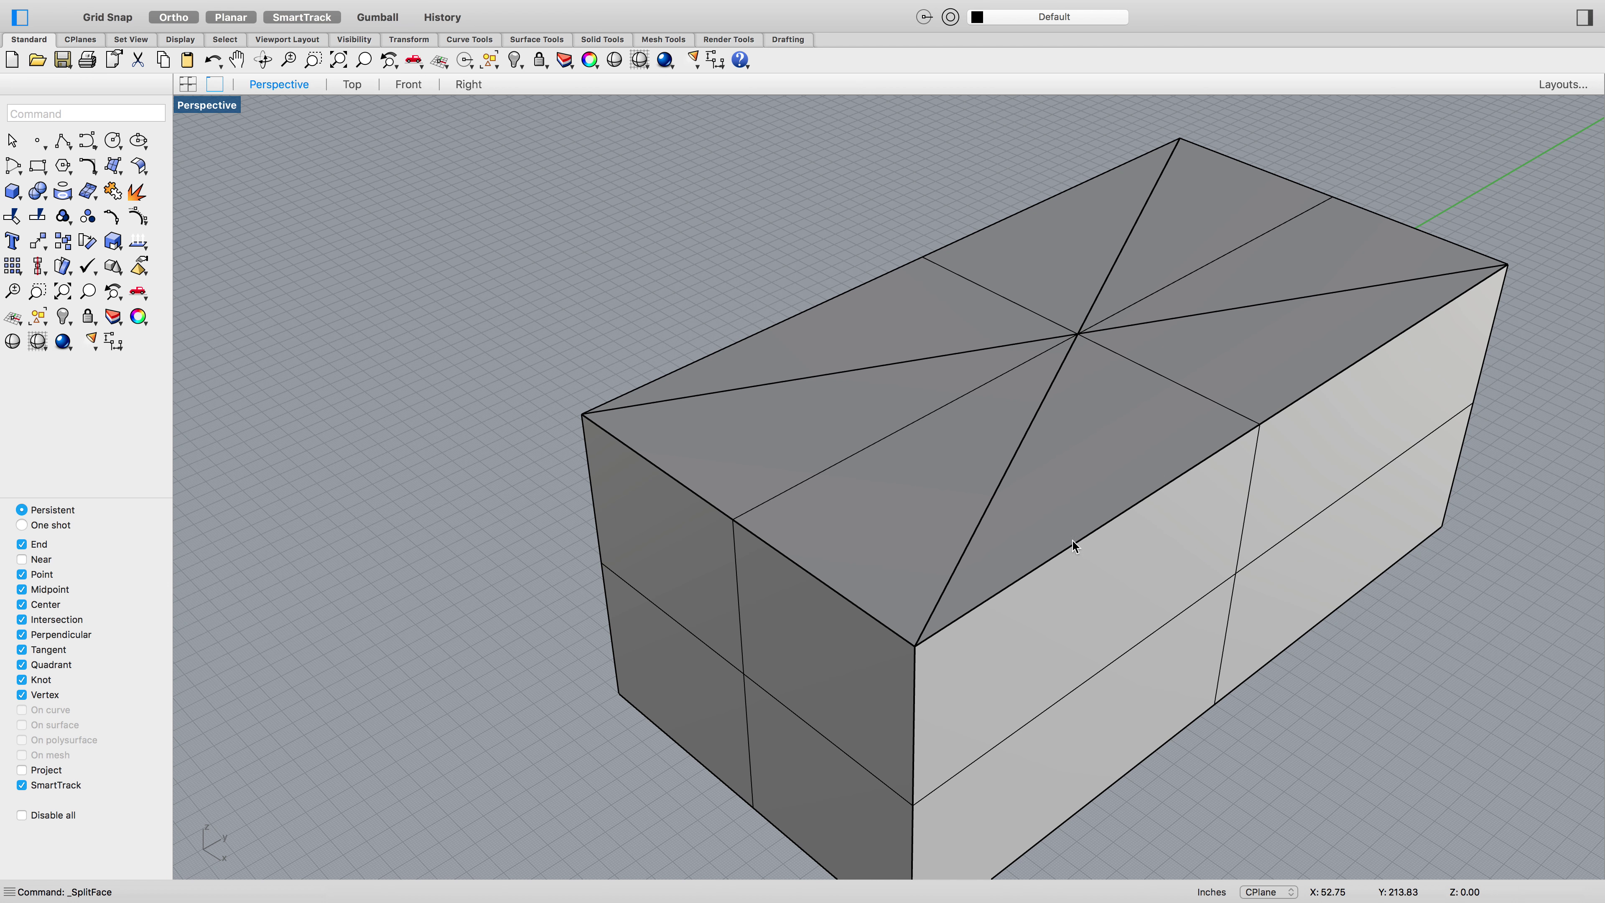
{"action": "right_click_drag", "start_coordinate": [1145, 537], "coordinate": [1289, 681]}
Raise both halves of one top-face diagonal by 2' with Move Edge, using the Vertical direction constraint
{"action": "mouse_move", "coordinate": [248, 8]}
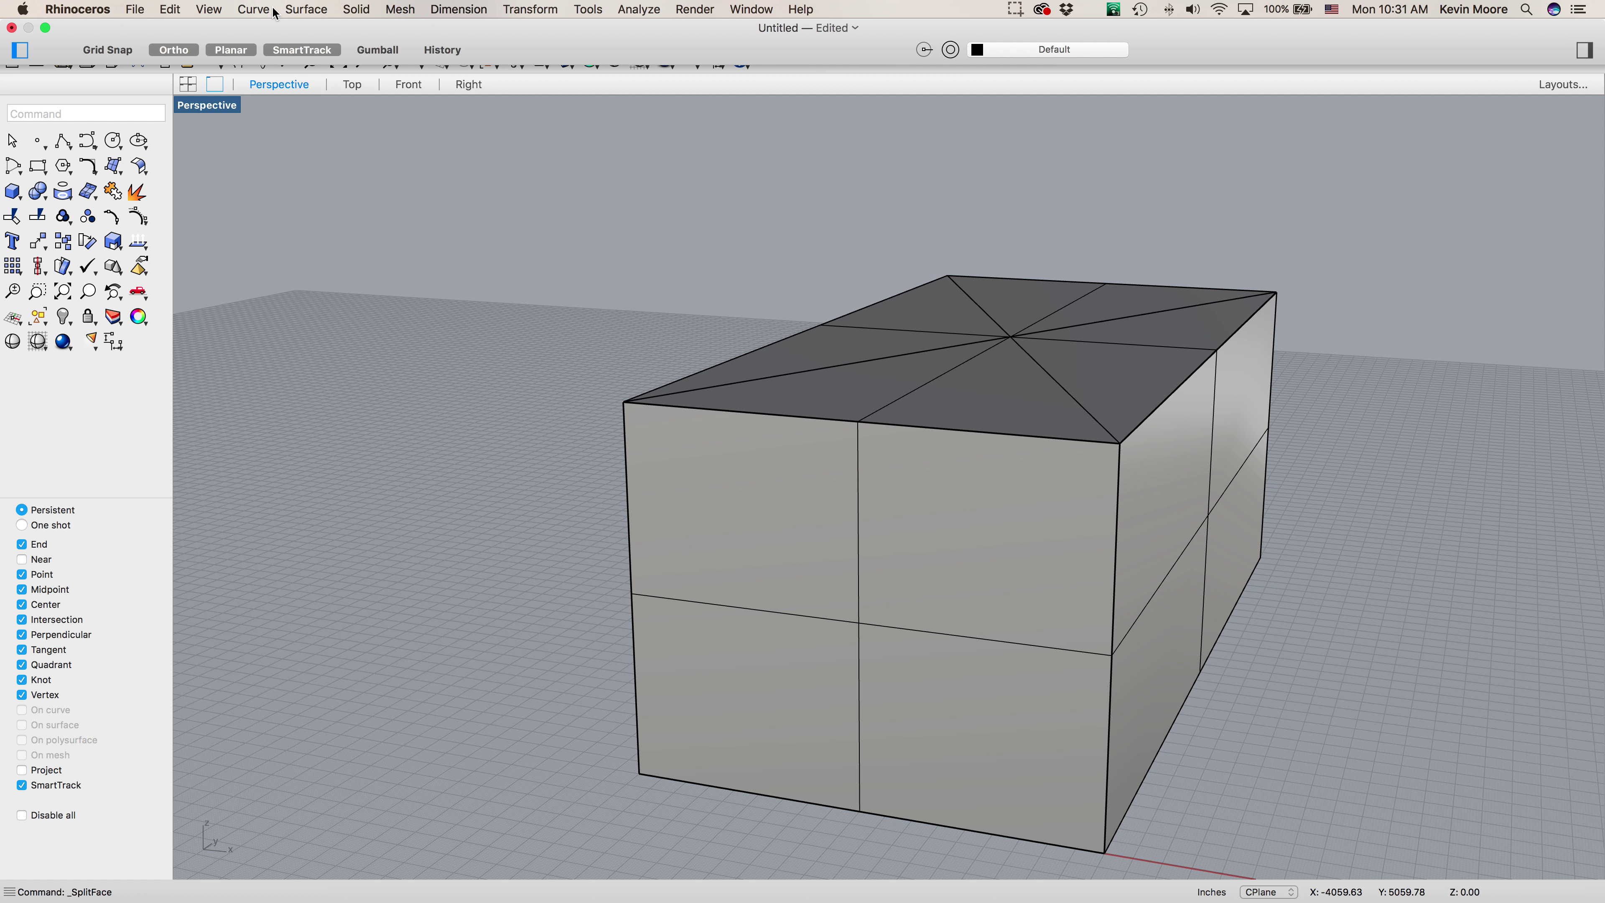
{"action": "left_click", "coordinate": [354, 9]}
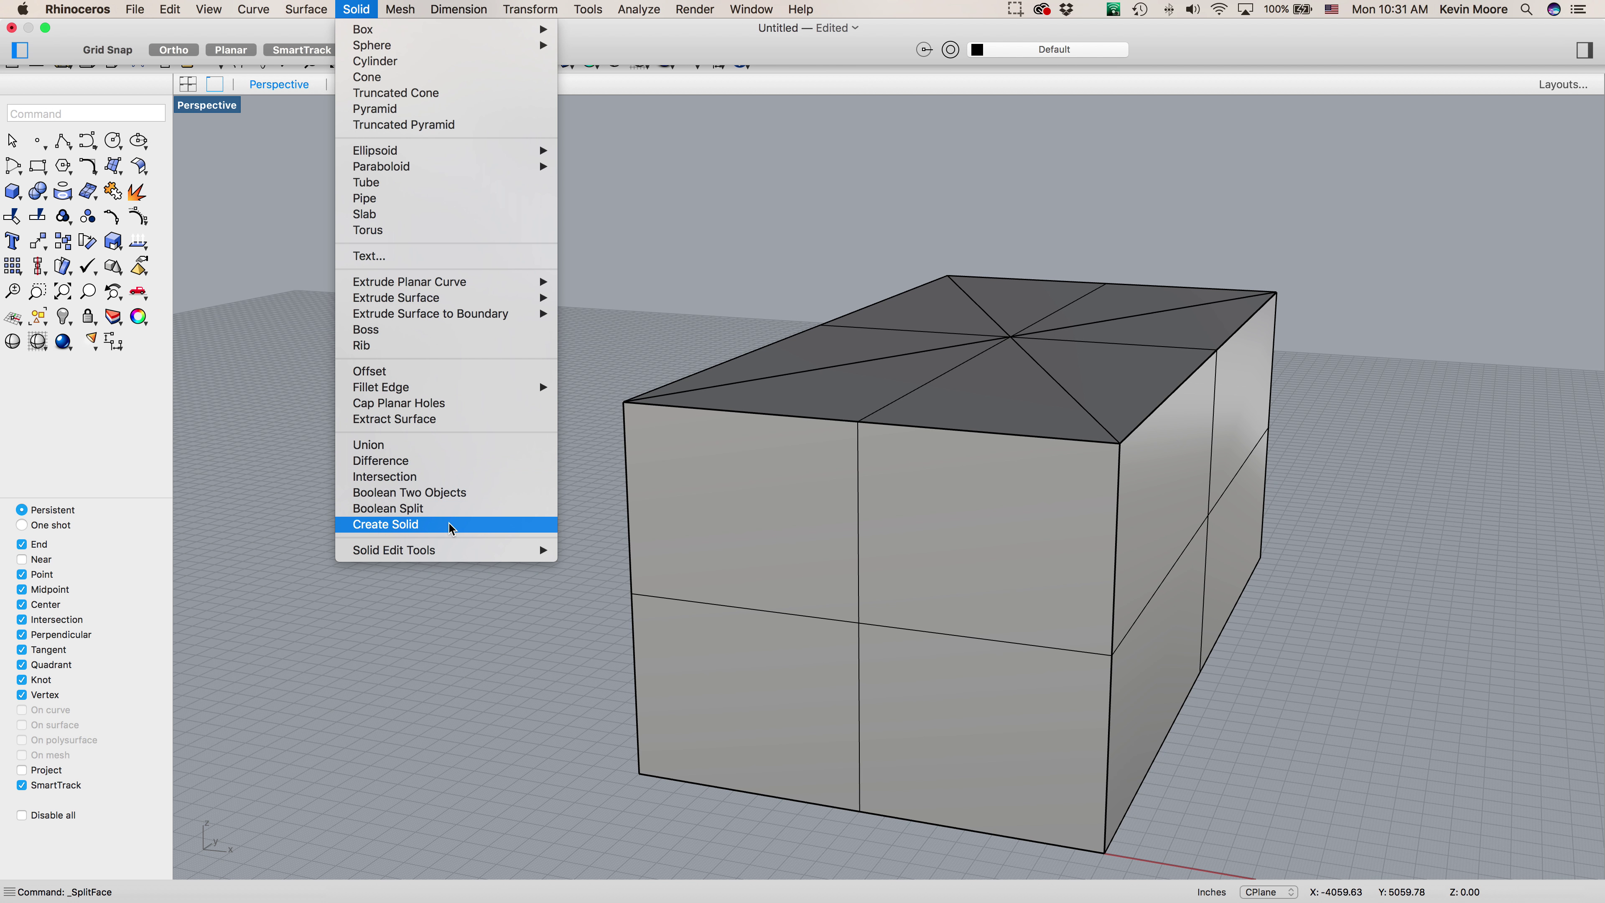
{"action": "mouse_move", "coordinate": [453, 551]}
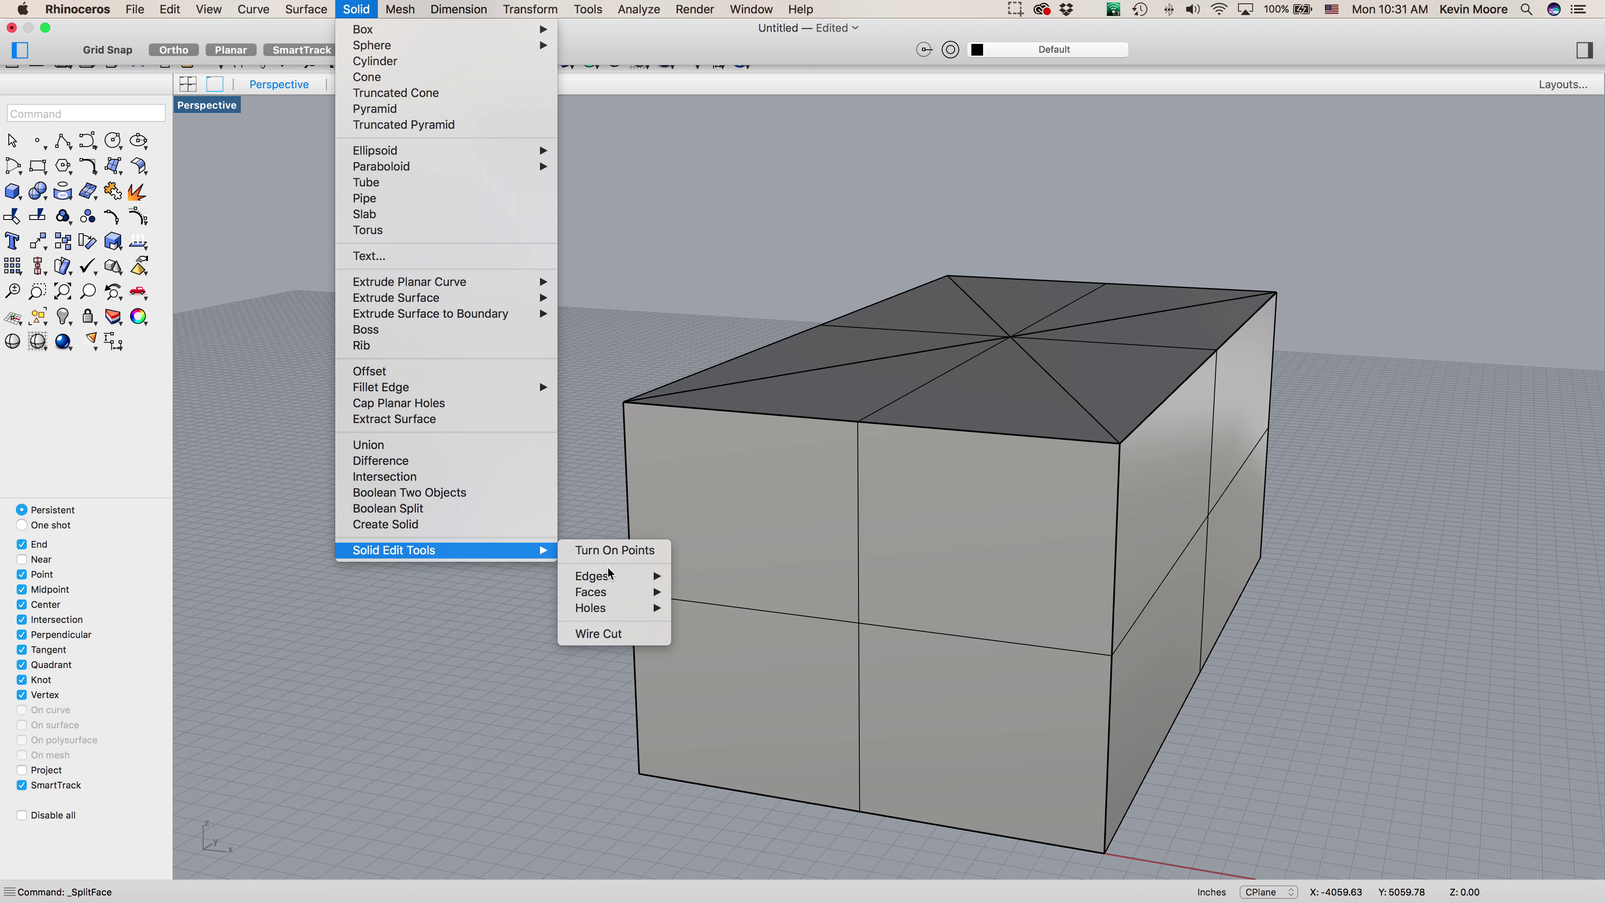
{"action": "mouse_move", "coordinate": [610, 572]}
{"action": "left_click", "coordinate": [711, 577]}
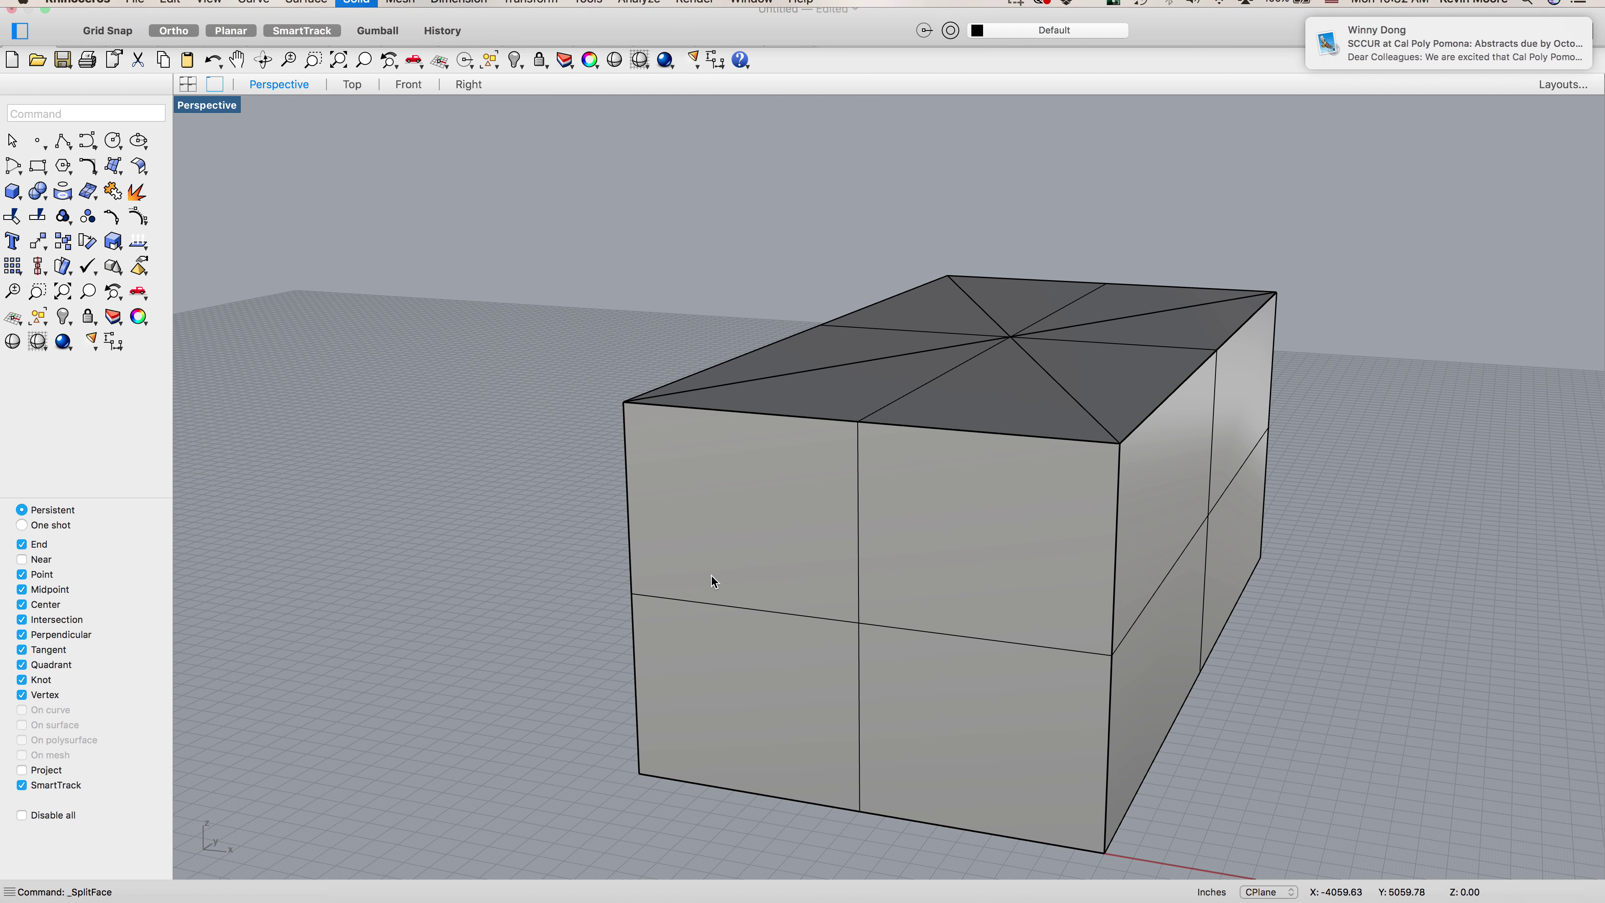
{"action": "left_click", "coordinate": [1059, 391]}
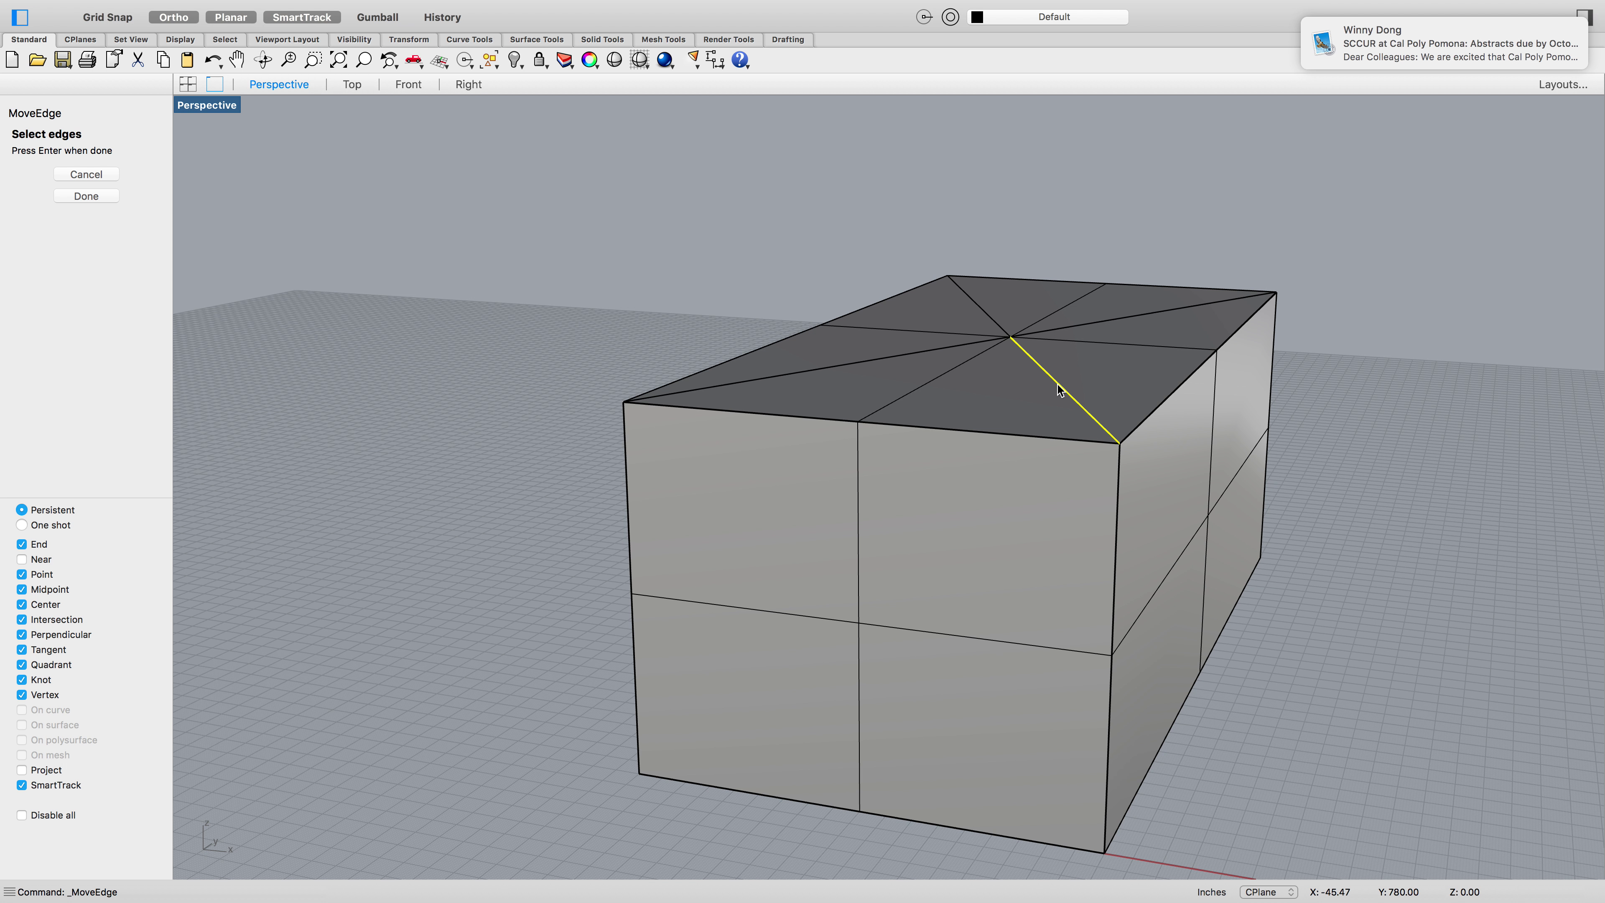
{"action": "left_click", "coordinate": [993, 324]}
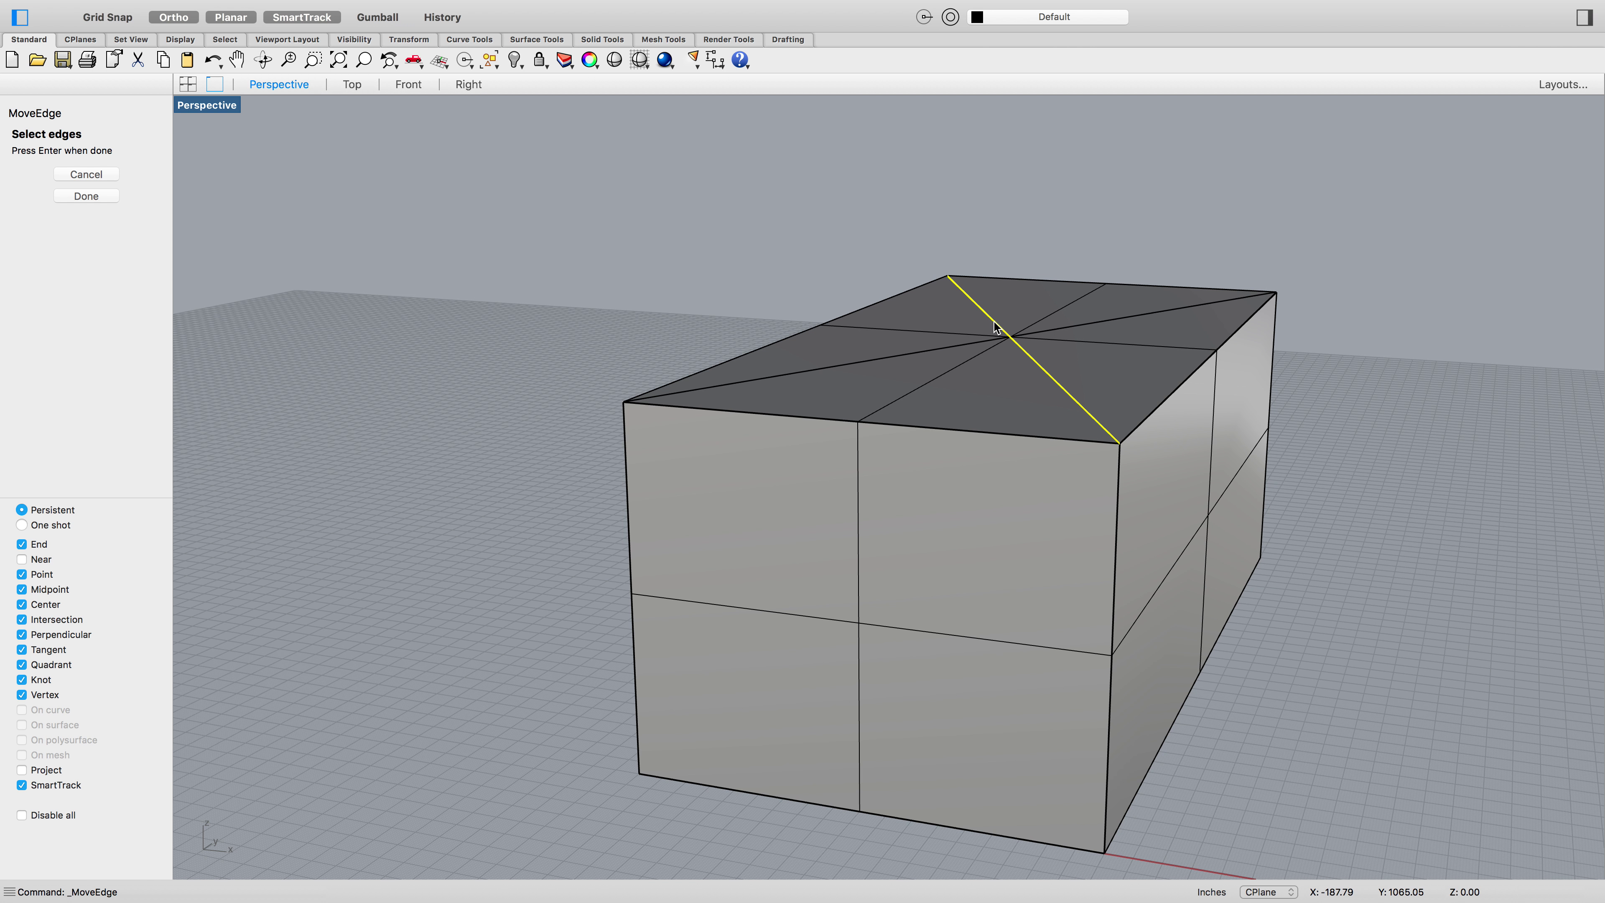
{"action": "key", "text": "Return"}
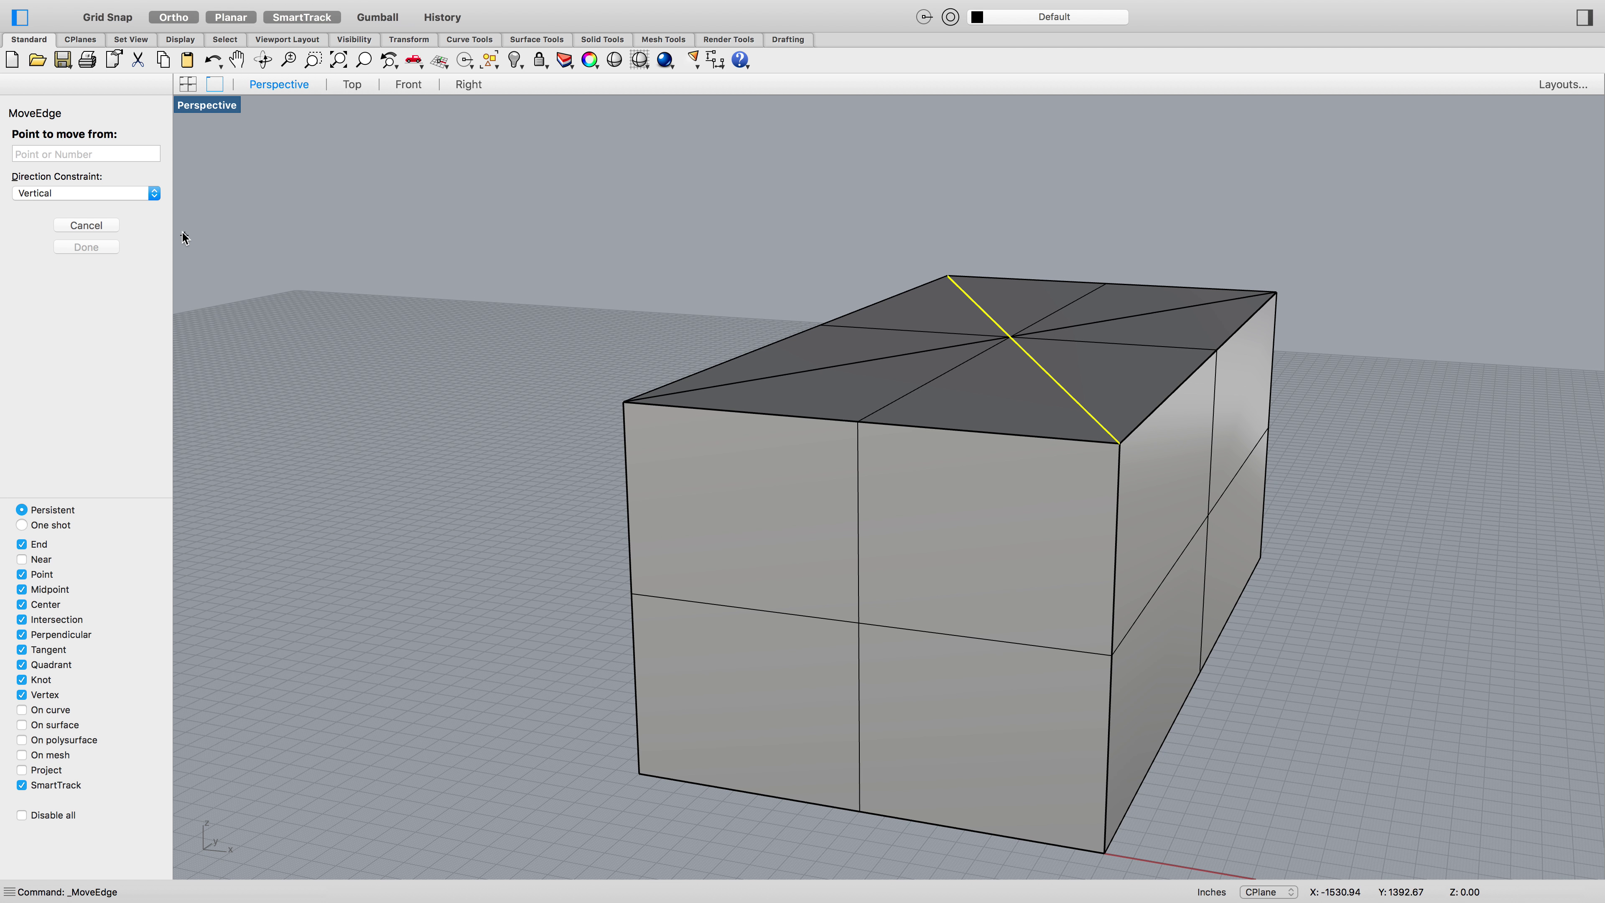
{"action": "left_click", "coordinate": [153, 192]}
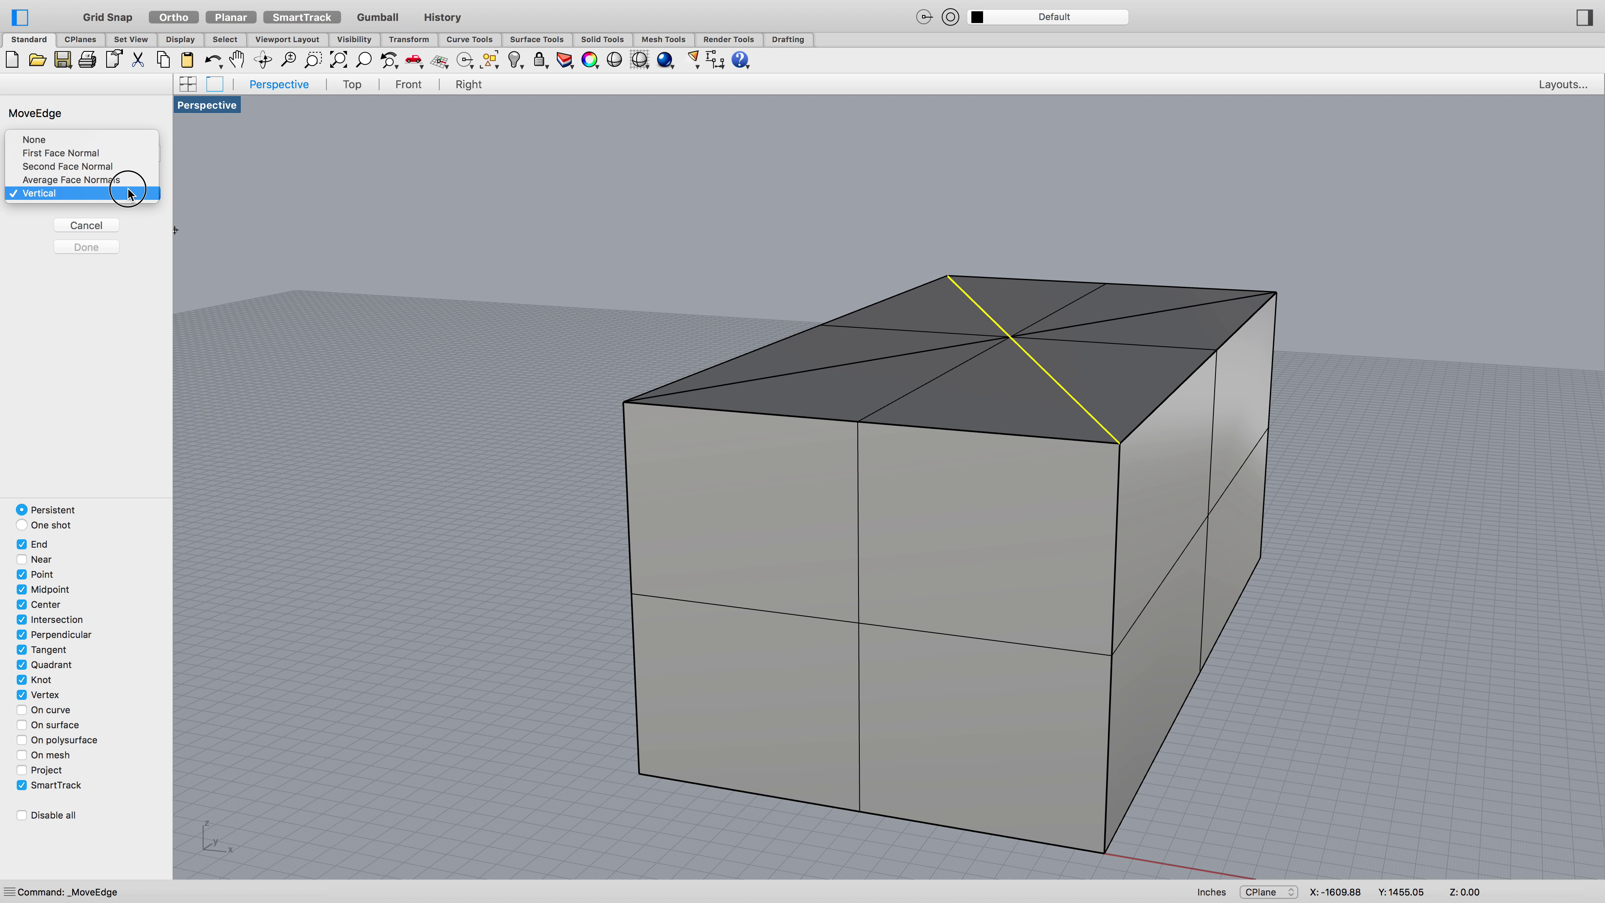
{"action": "left_click", "coordinate": [139, 191]}
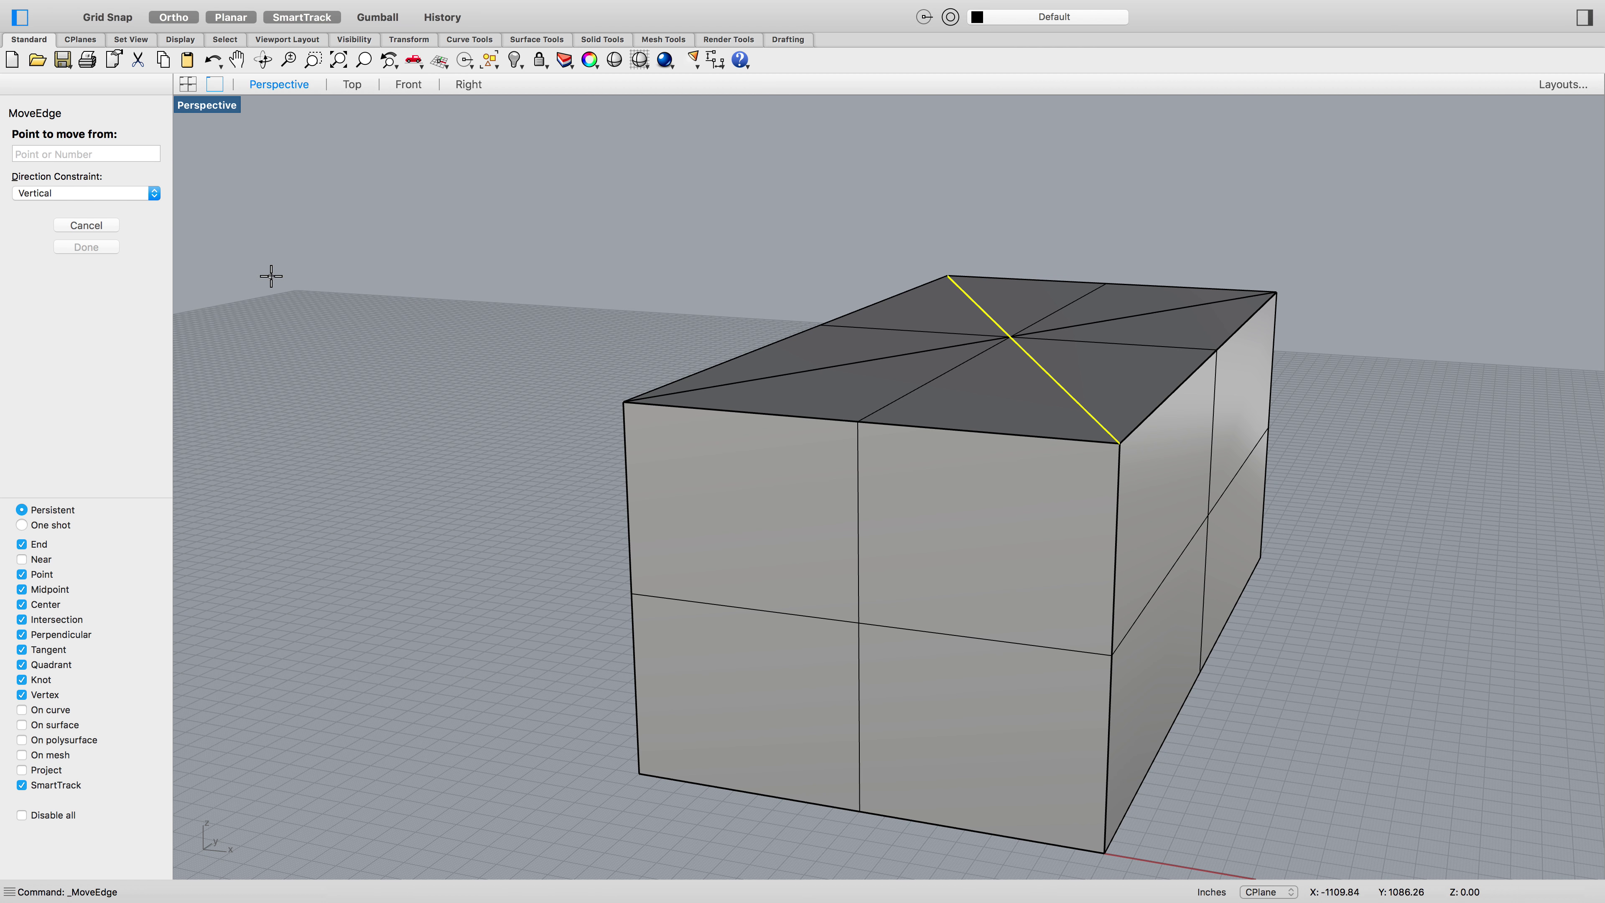
{"action": "left_click", "coordinate": [1118, 439]}
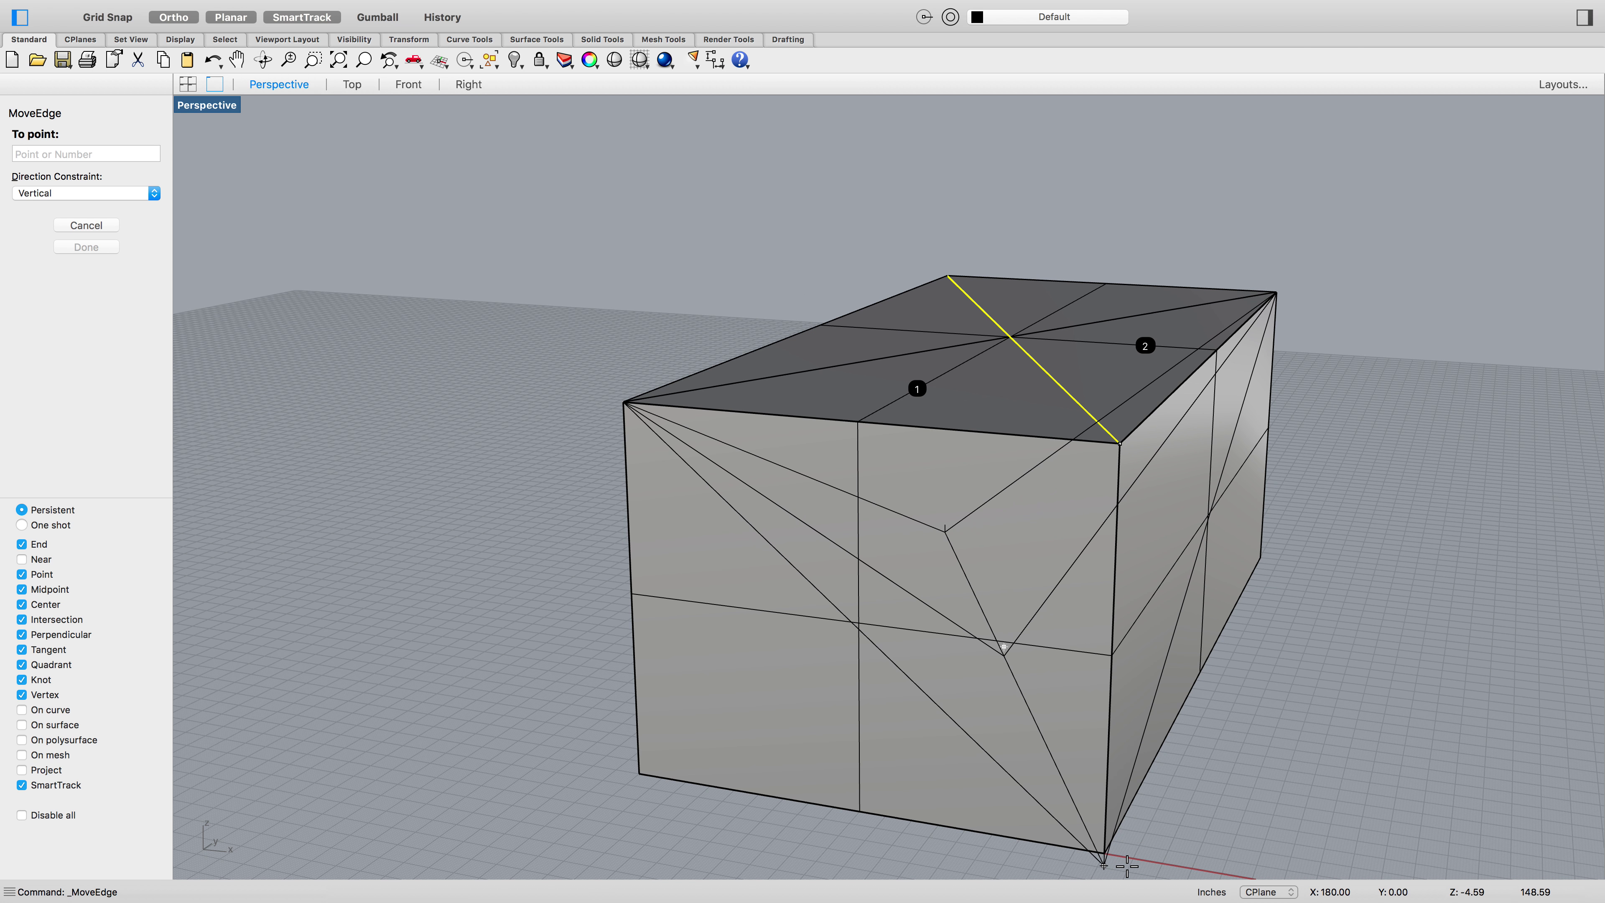
{"action": "type", "text": "2"}
{"action": "key", "text": "Return"}
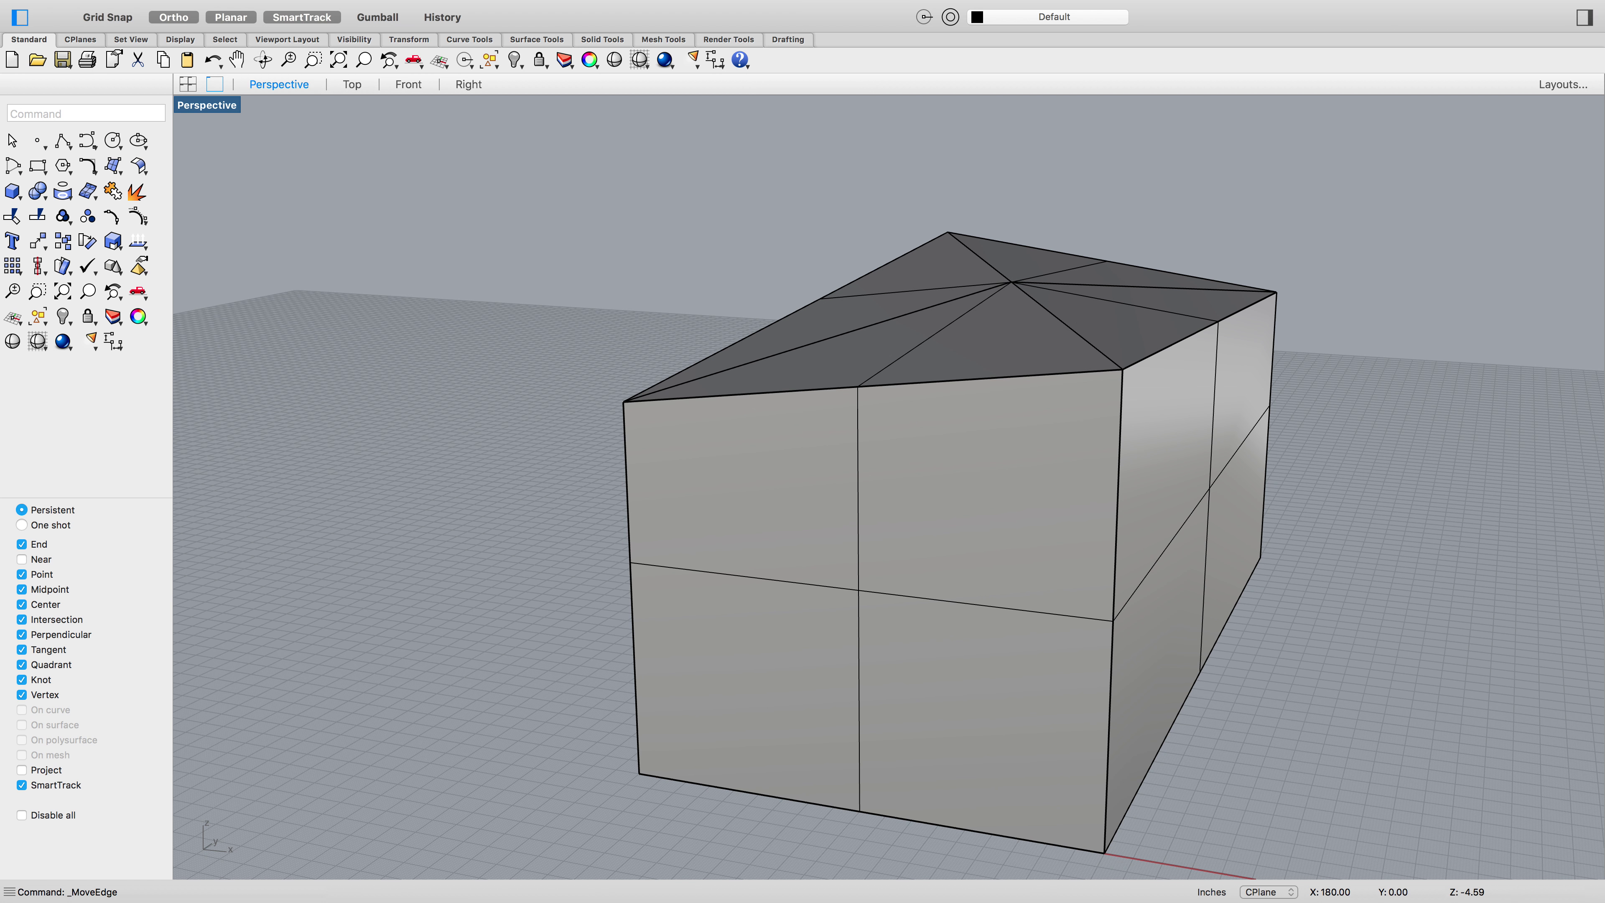
{"action": "mouse_move", "coordinate": [1310, 598]}
{"action": "right_mouse_down"}
{"action": "mouse_move", "coordinate": [1211, 598]}
{"action": "mouse_move", "coordinate": [1292, 597]}
{"action": "right_mouse_up"}
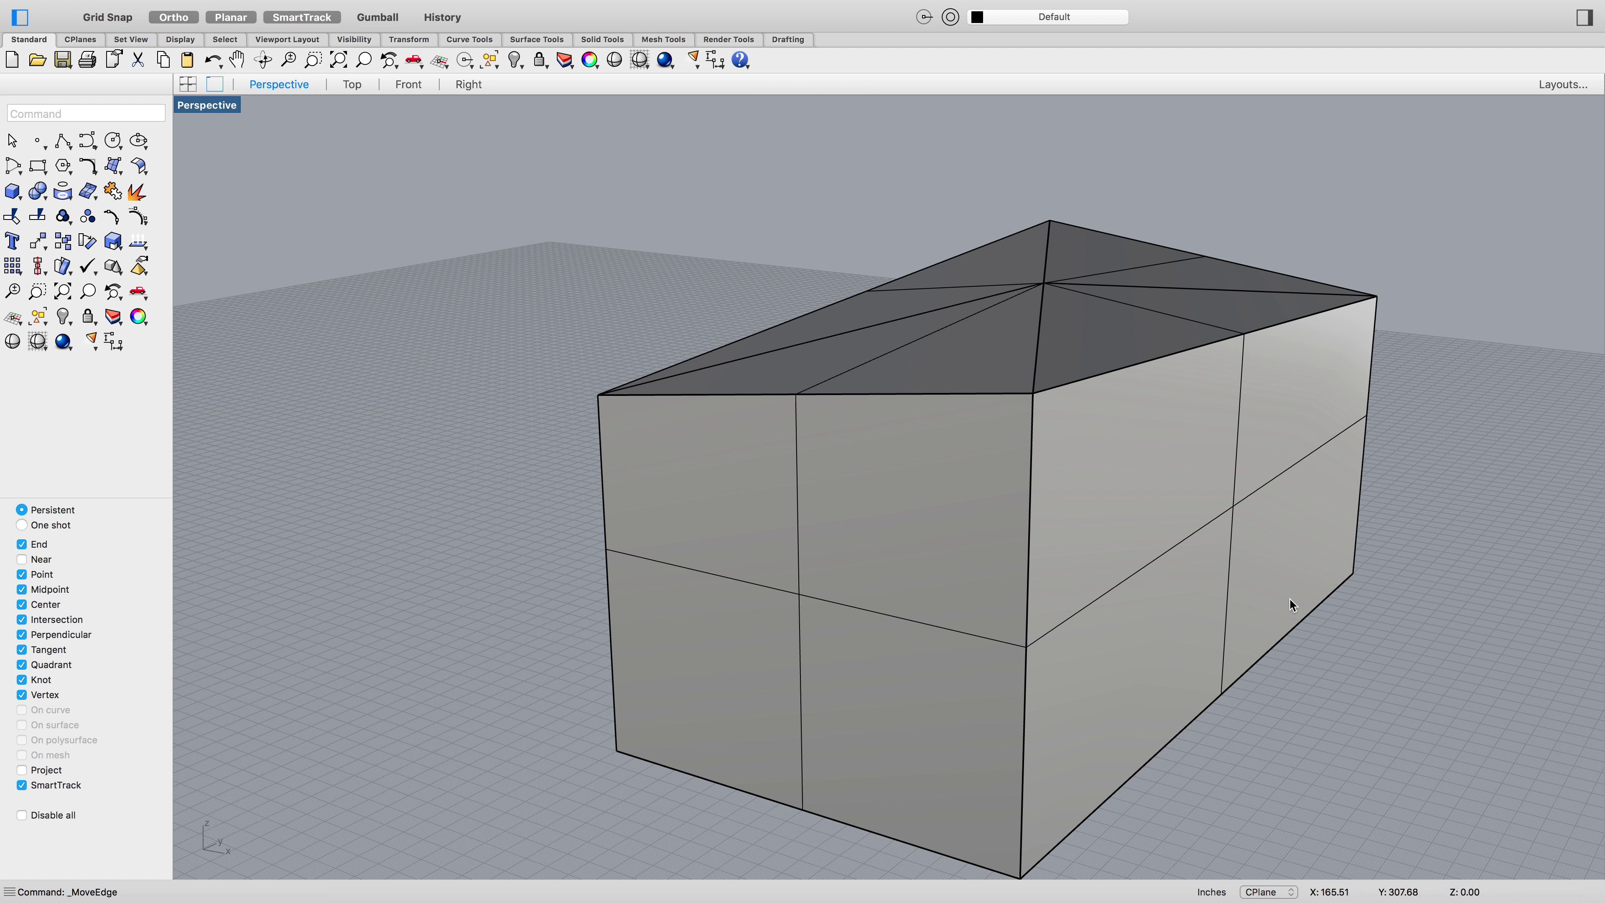
{"action": "mouse_move", "coordinate": [1085, 17]}
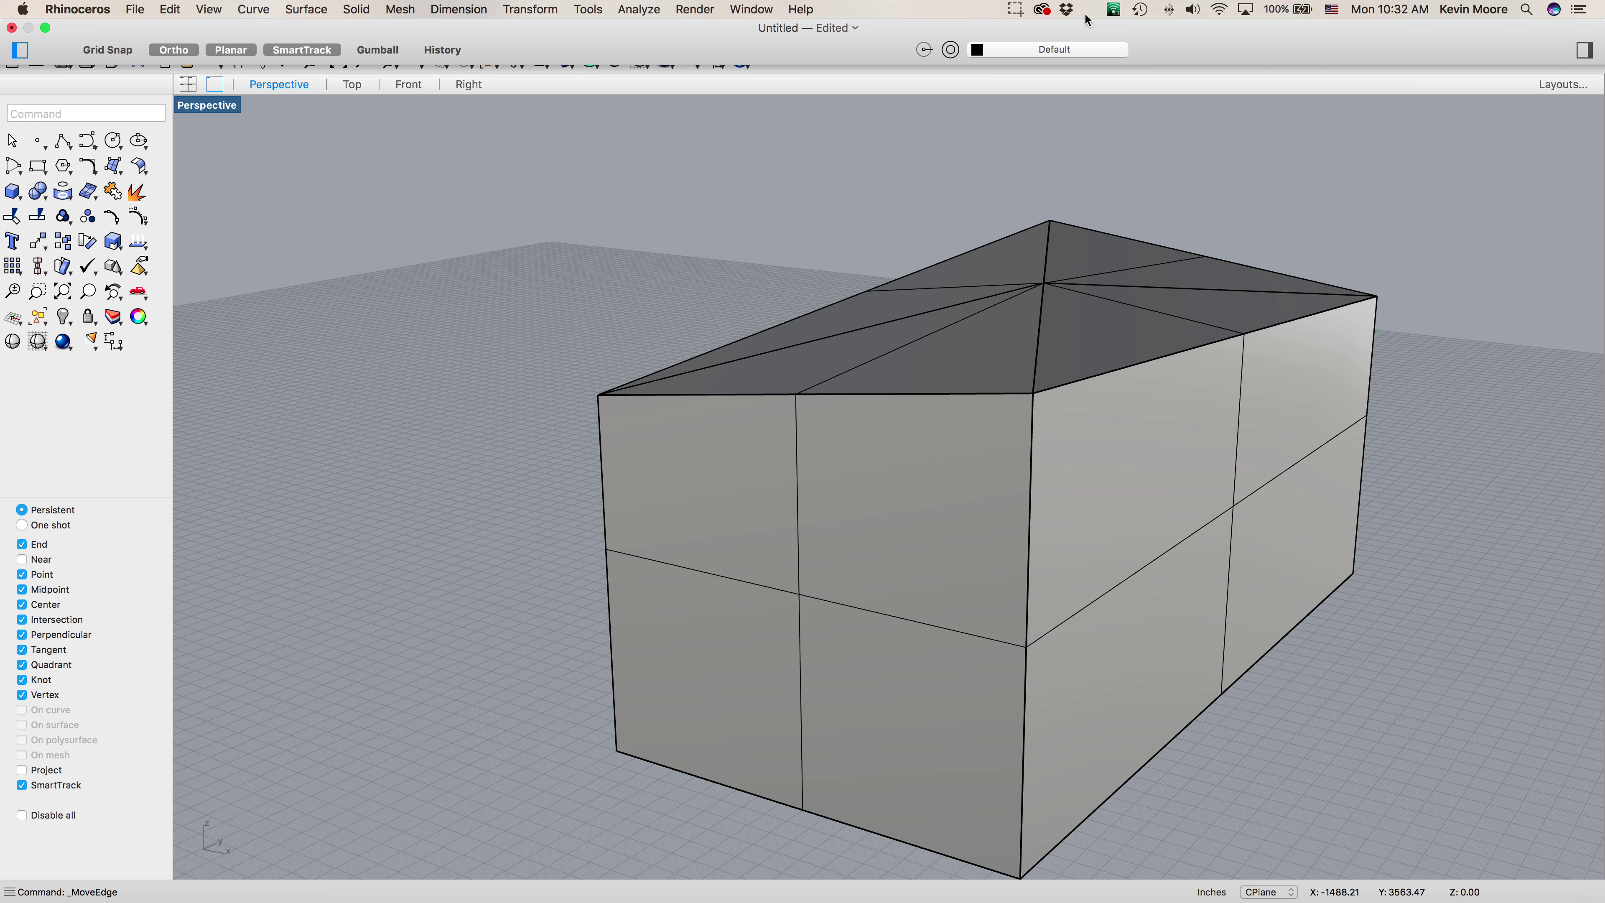
{"action": "left_click", "coordinate": [1015, 9]}
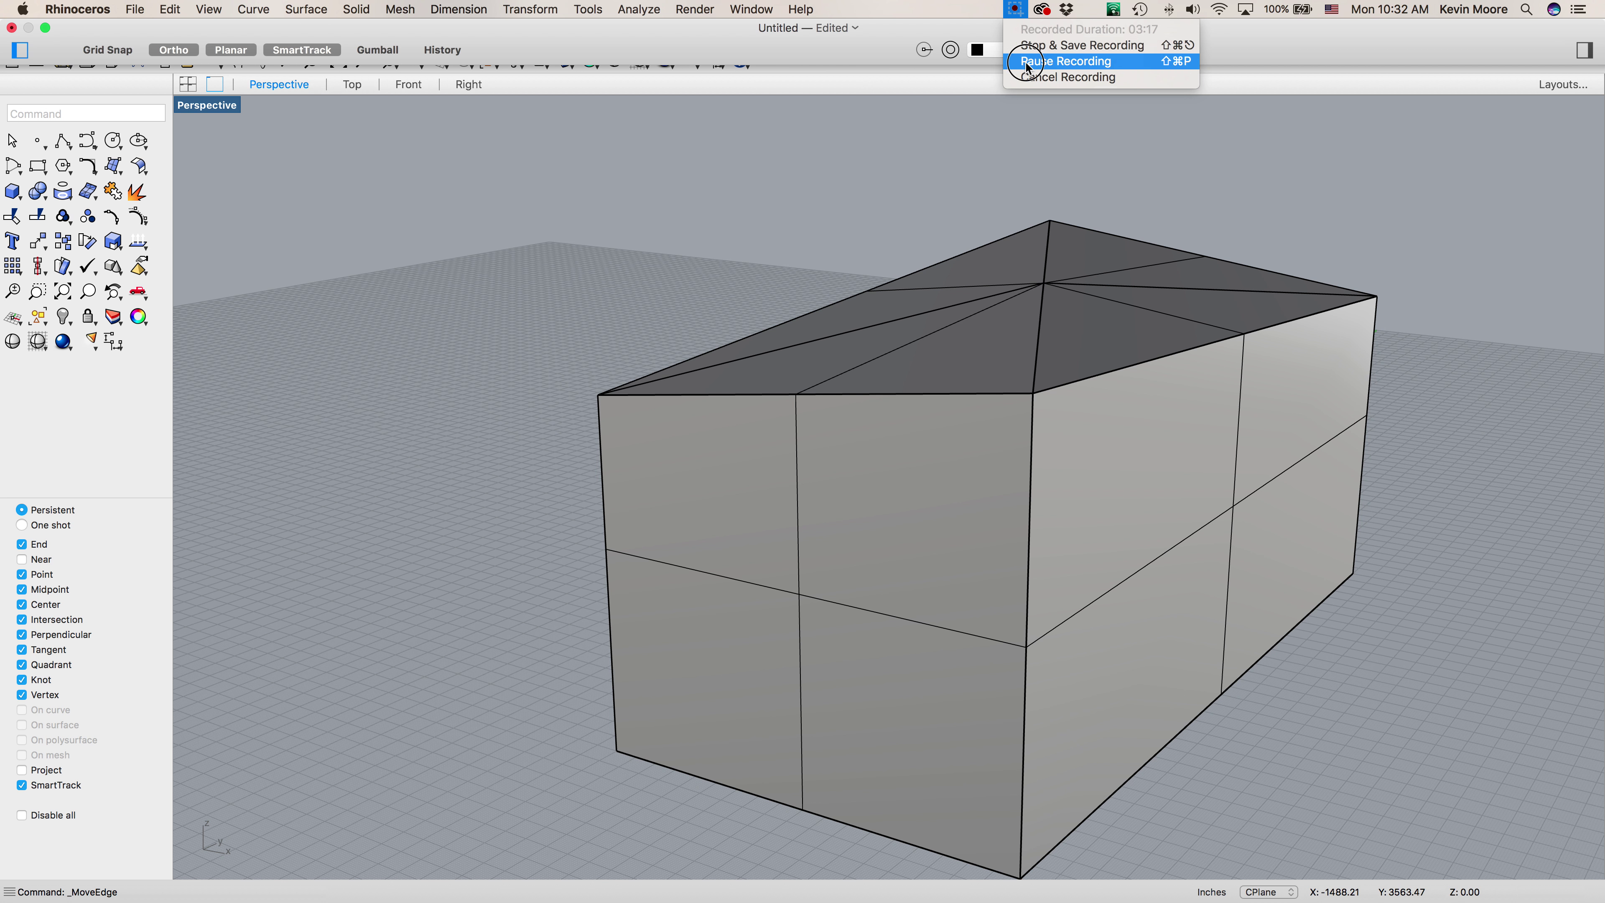
{"action": "left_click", "coordinate": [1065, 60]}
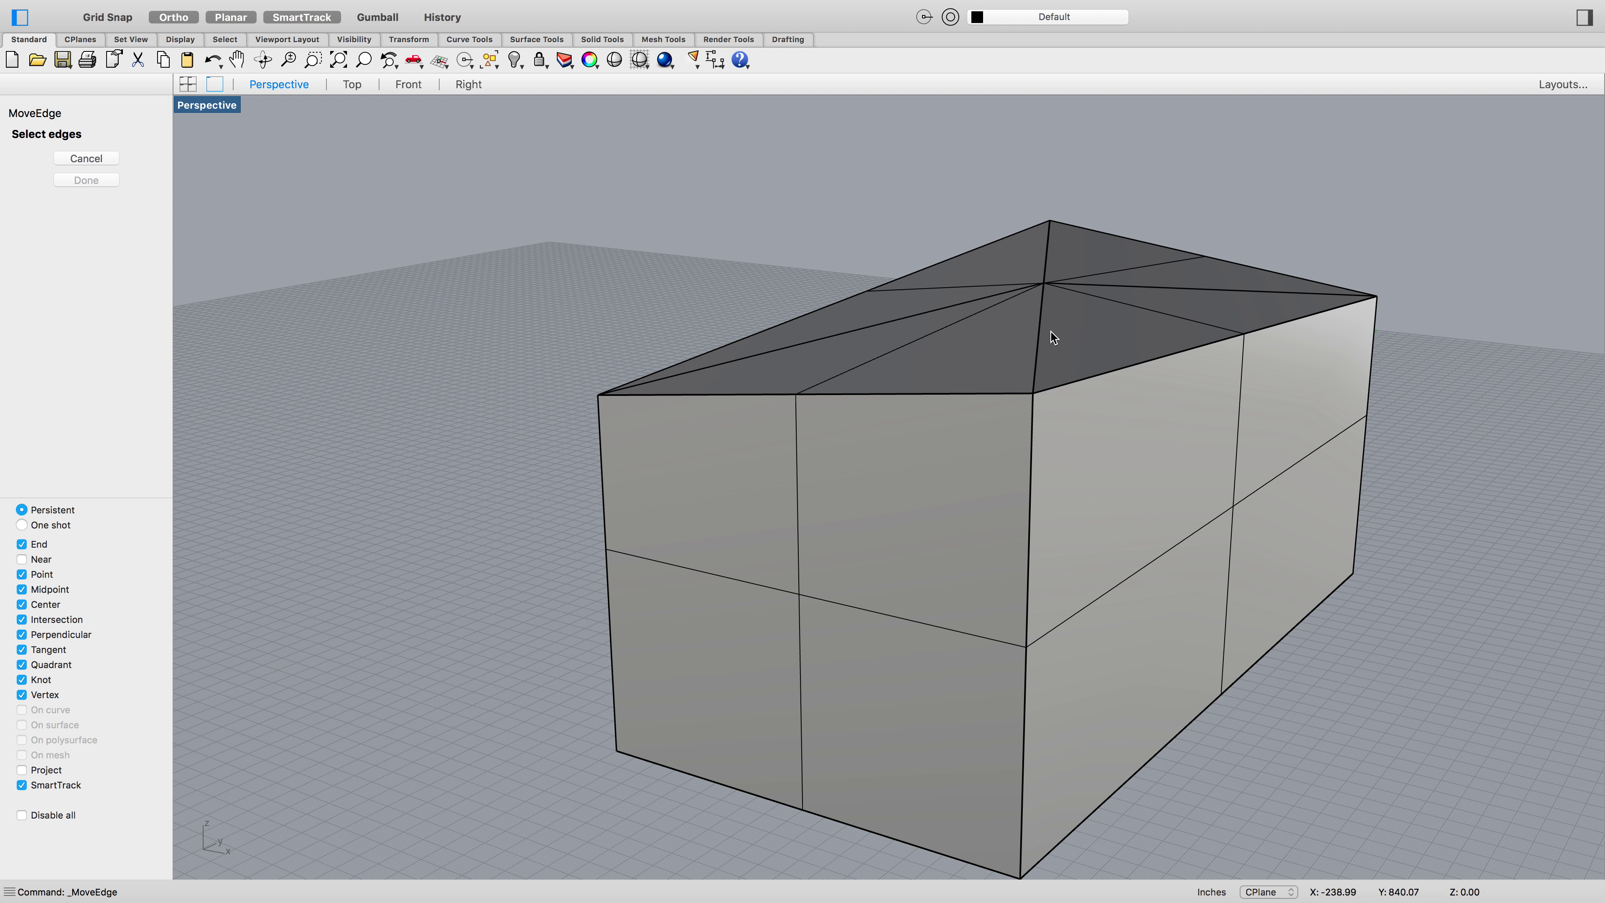
Lower both halves of the raised roof diagonal by 24 inches with Move Edge, starting from the front corner
{"action": "left_click", "coordinate": [1036, 343]}
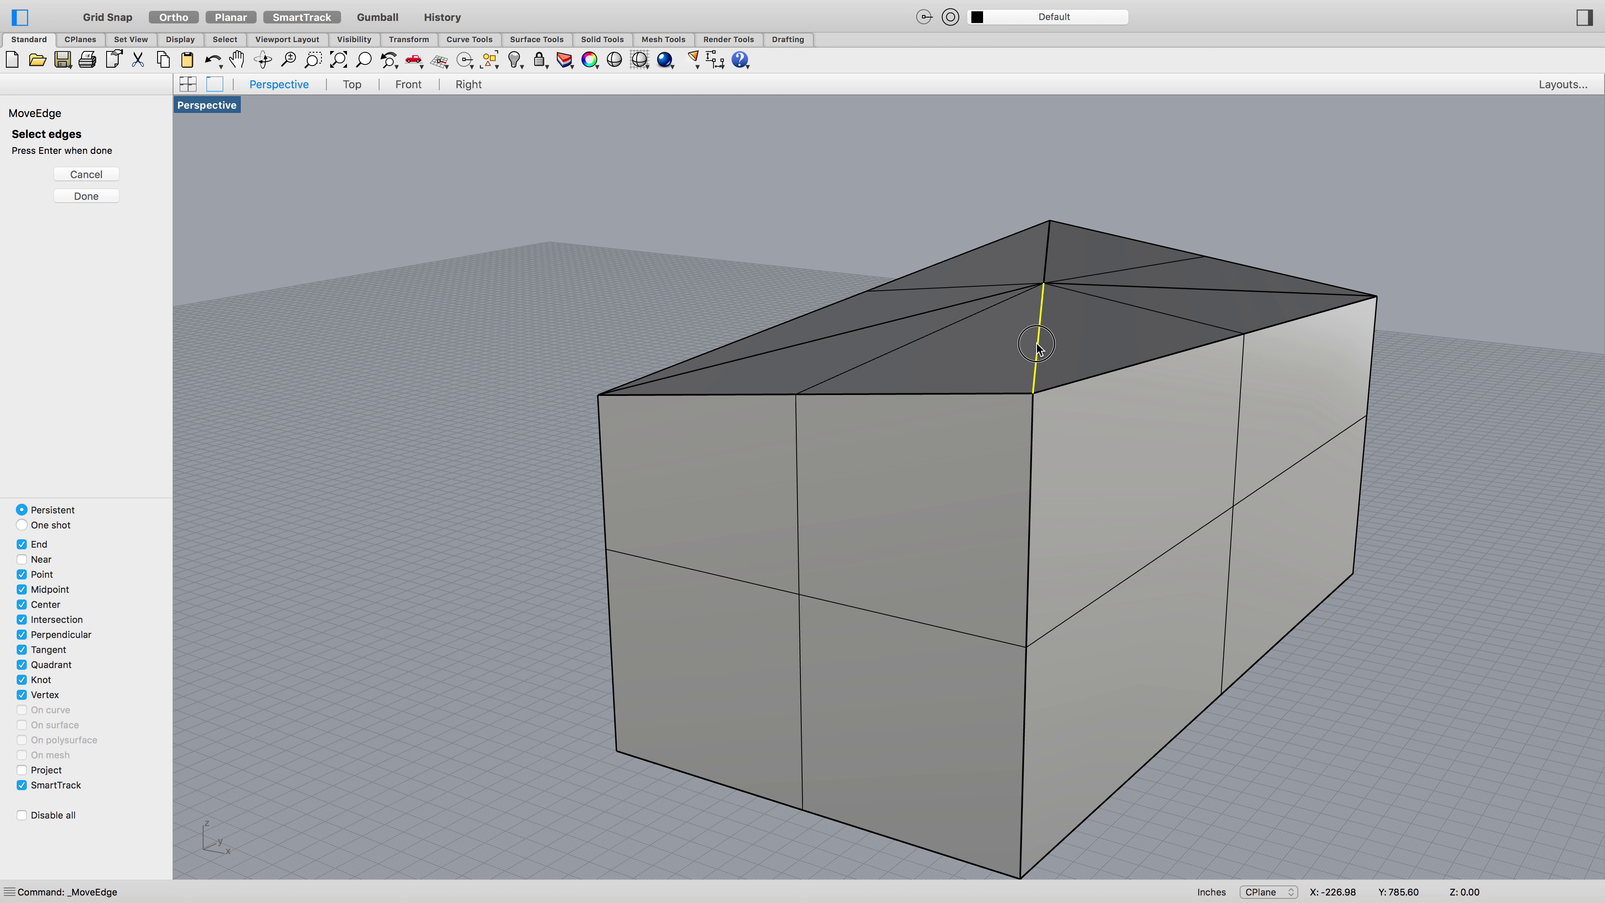
{"action": "left_click", "coordinate": [1048, 256]}
{"action": "key", "text": "Return"}
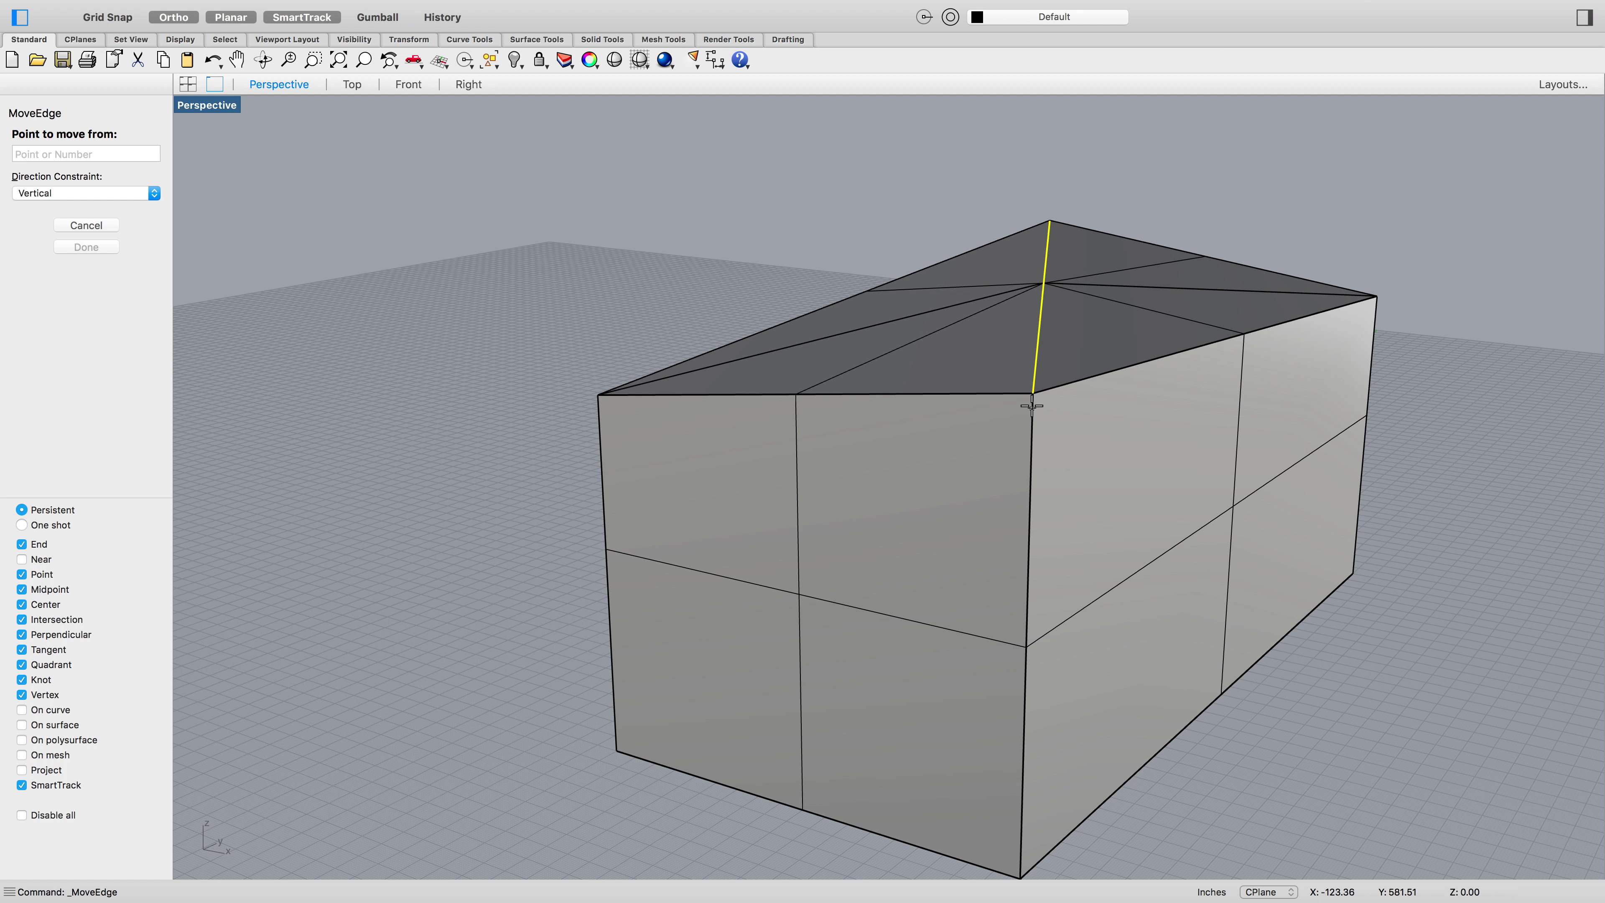
{"action": "left_click", "coordinate": [1032, 393]}
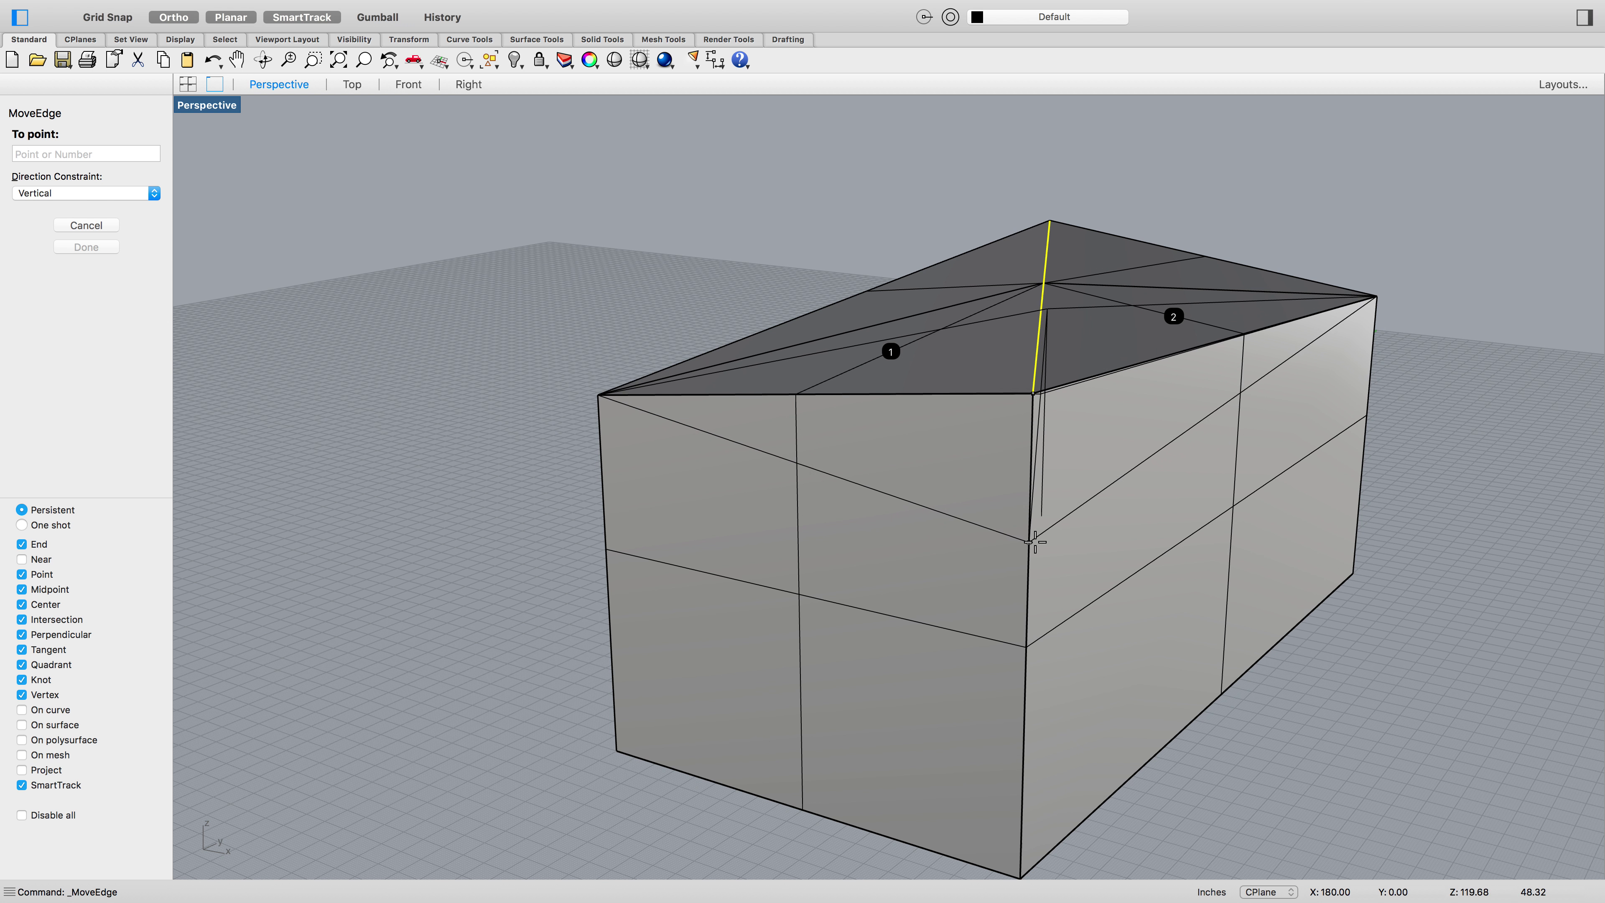
{"action": "type", "text": "-24"}
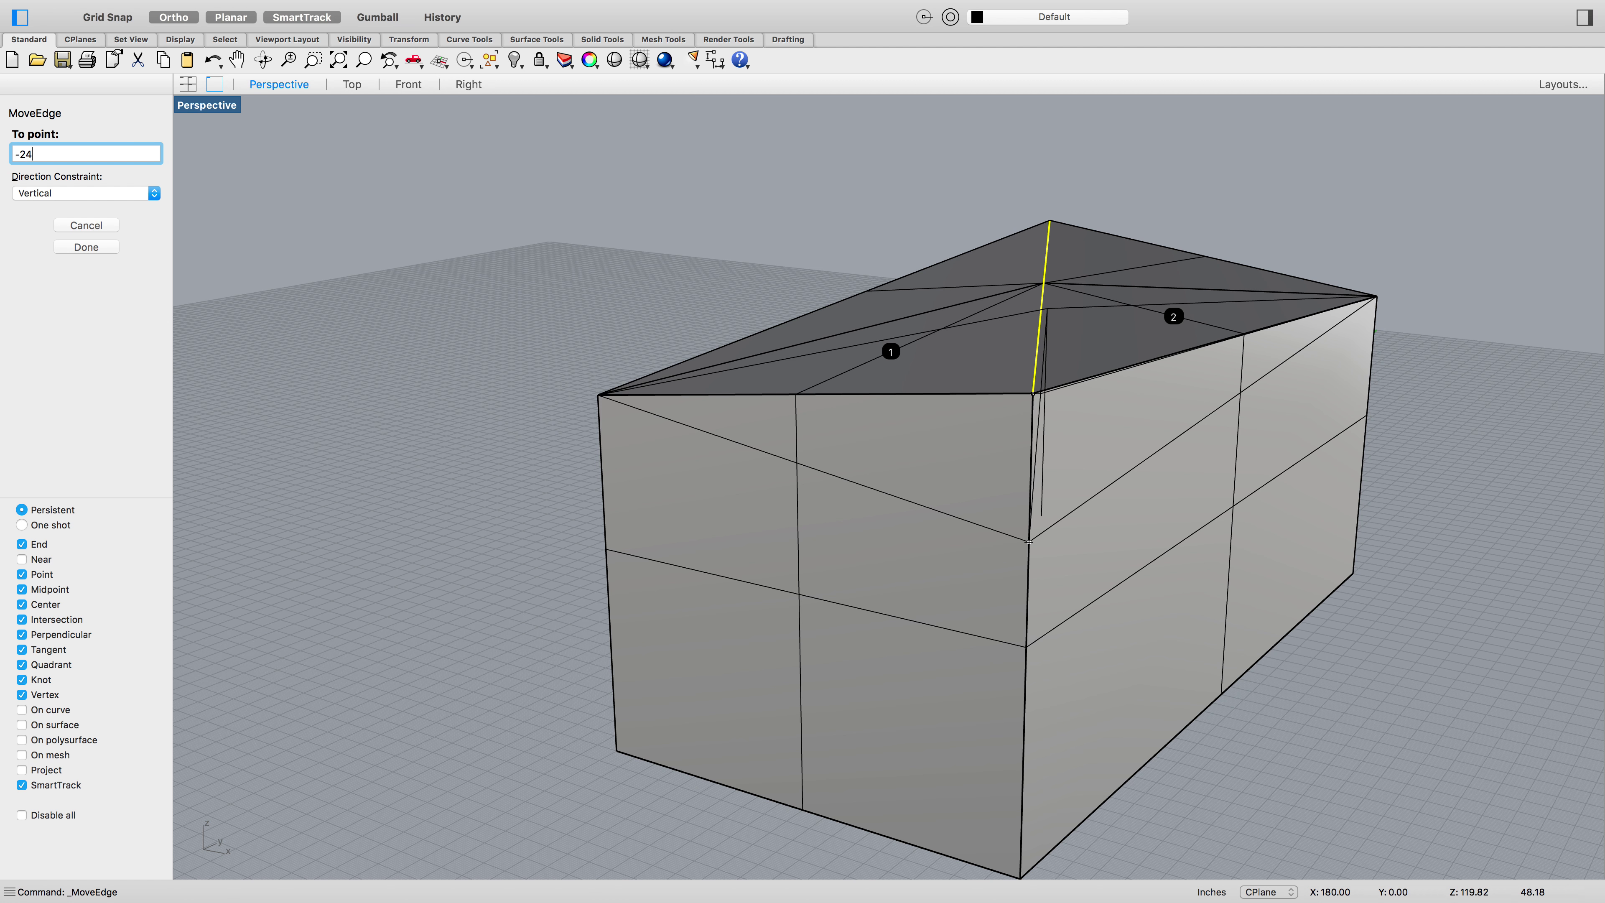
{"action": "key", "text": "Return"}
Move both halves of the same diagonal vertically by -24 inches from the flat top to form a valley roof
{"action": "right_click_drag", "start_coordinate": [1038, 544], "coordinate": [1220, 478]}
{"action": "key", "text": "Return"}
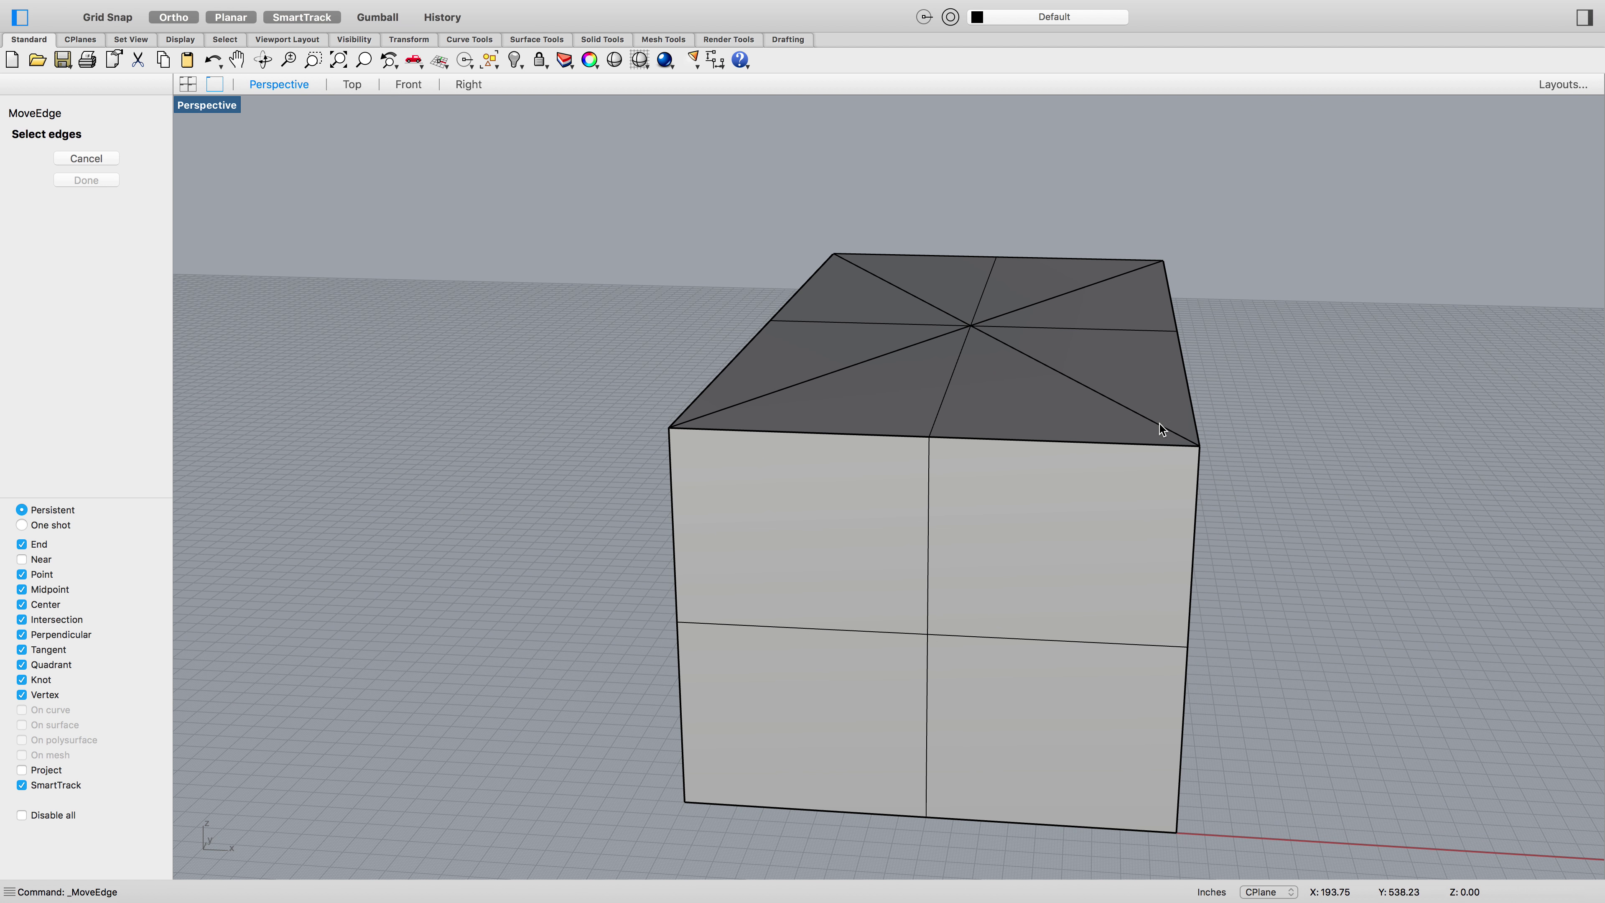
{"action": "left_click", "coordinate": [1148, 421]}
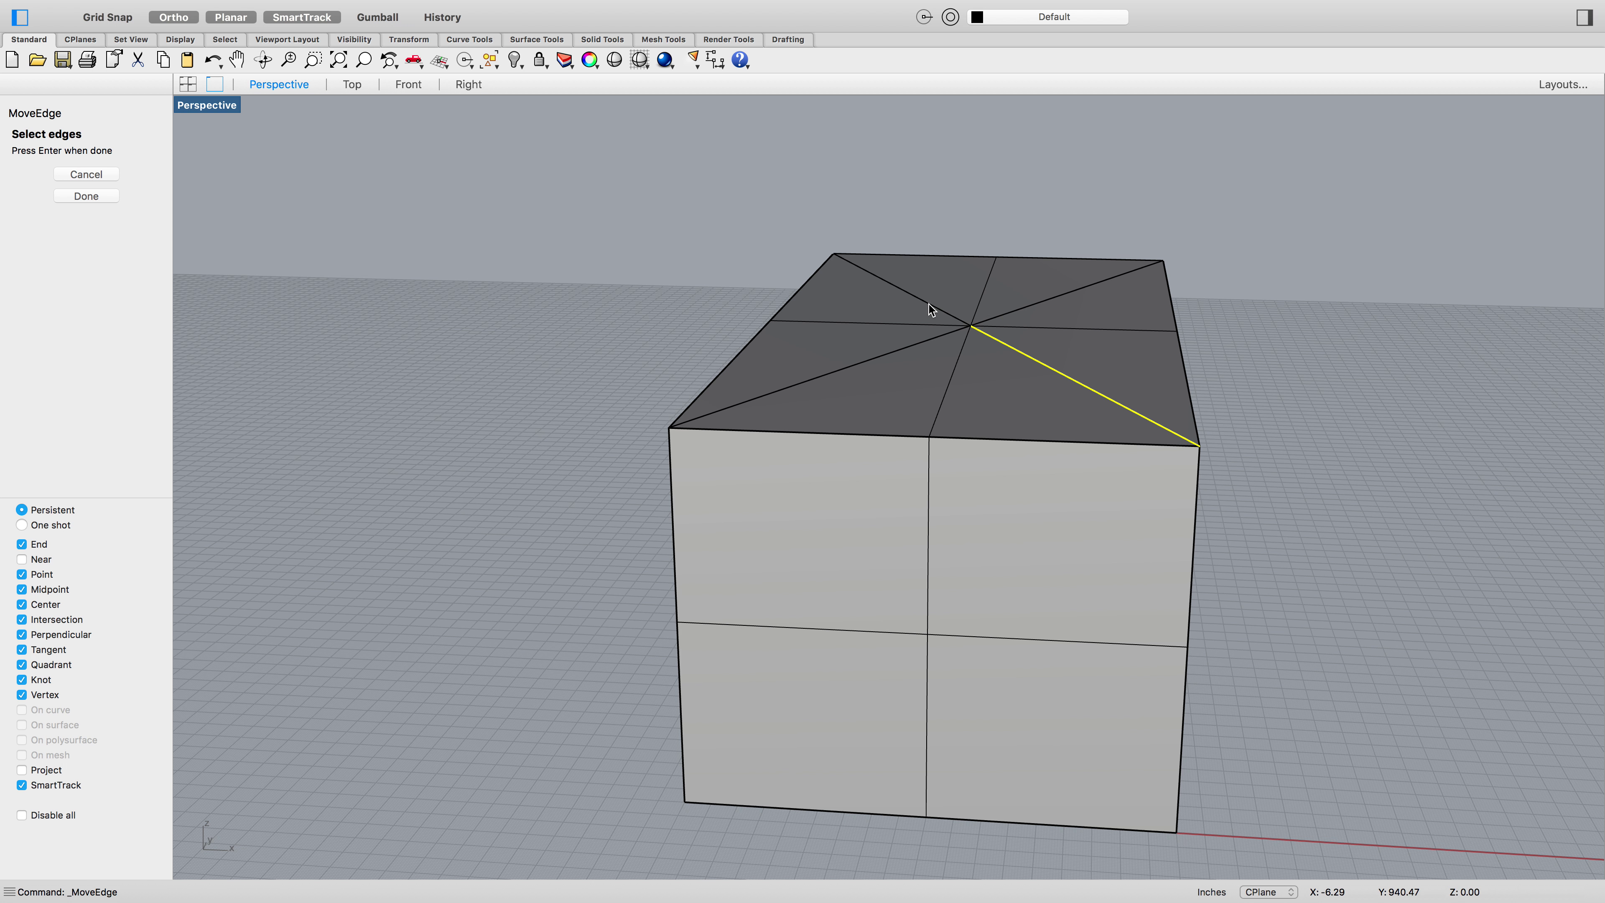
{"action": "key", "text": "Return"}
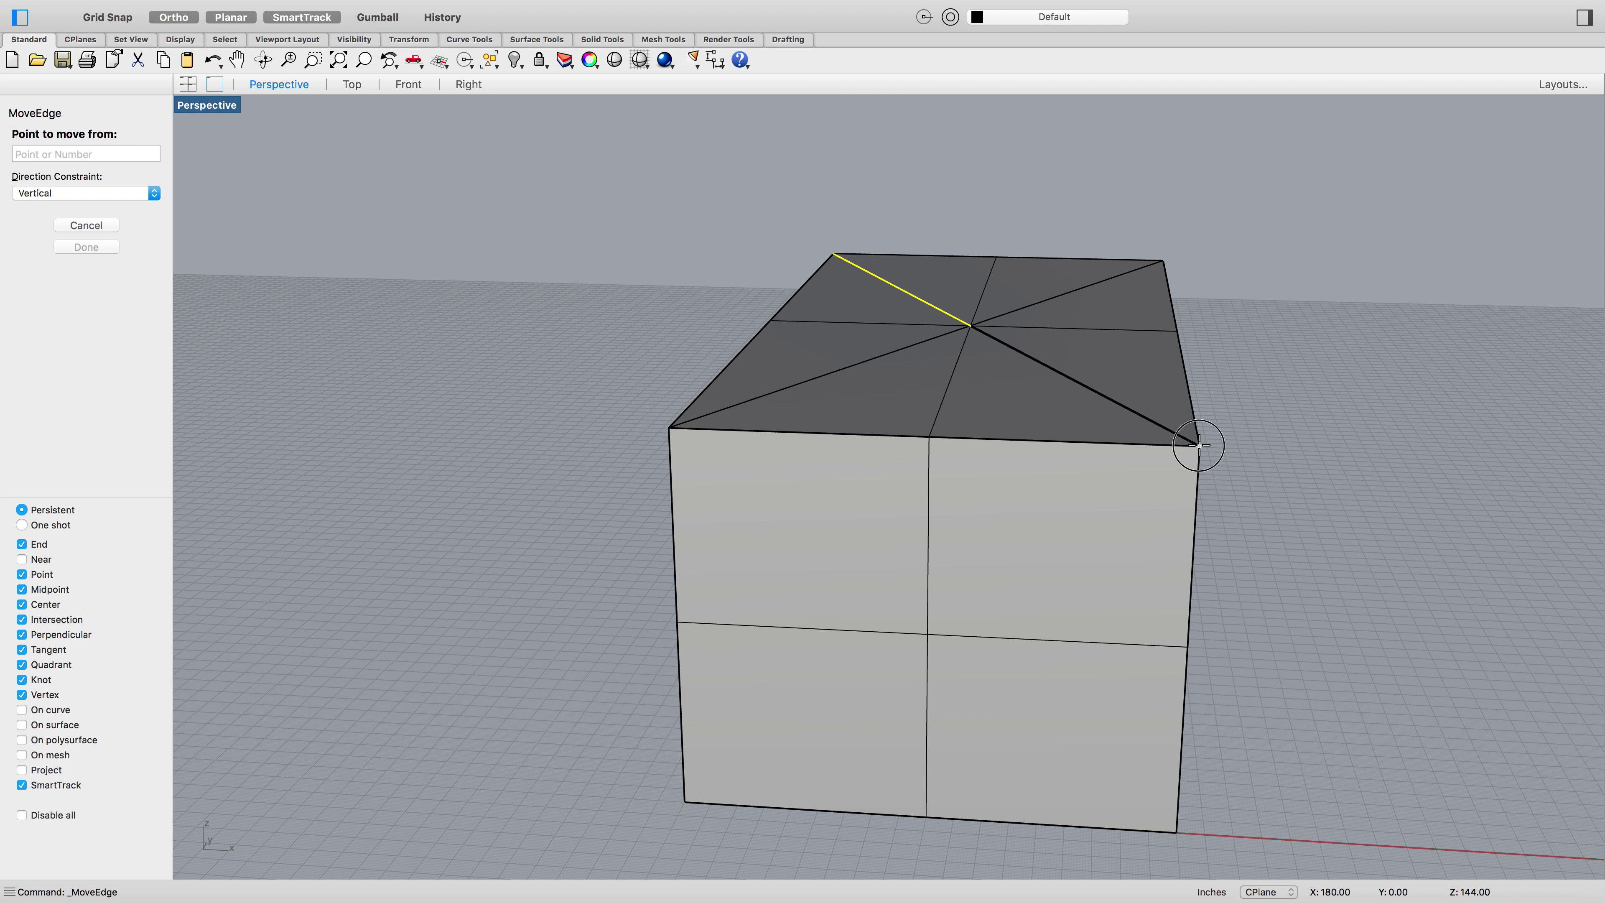
{"action": "left_click", "coordinate": [1198, 446]}
{"action": "type", "text": "3"}
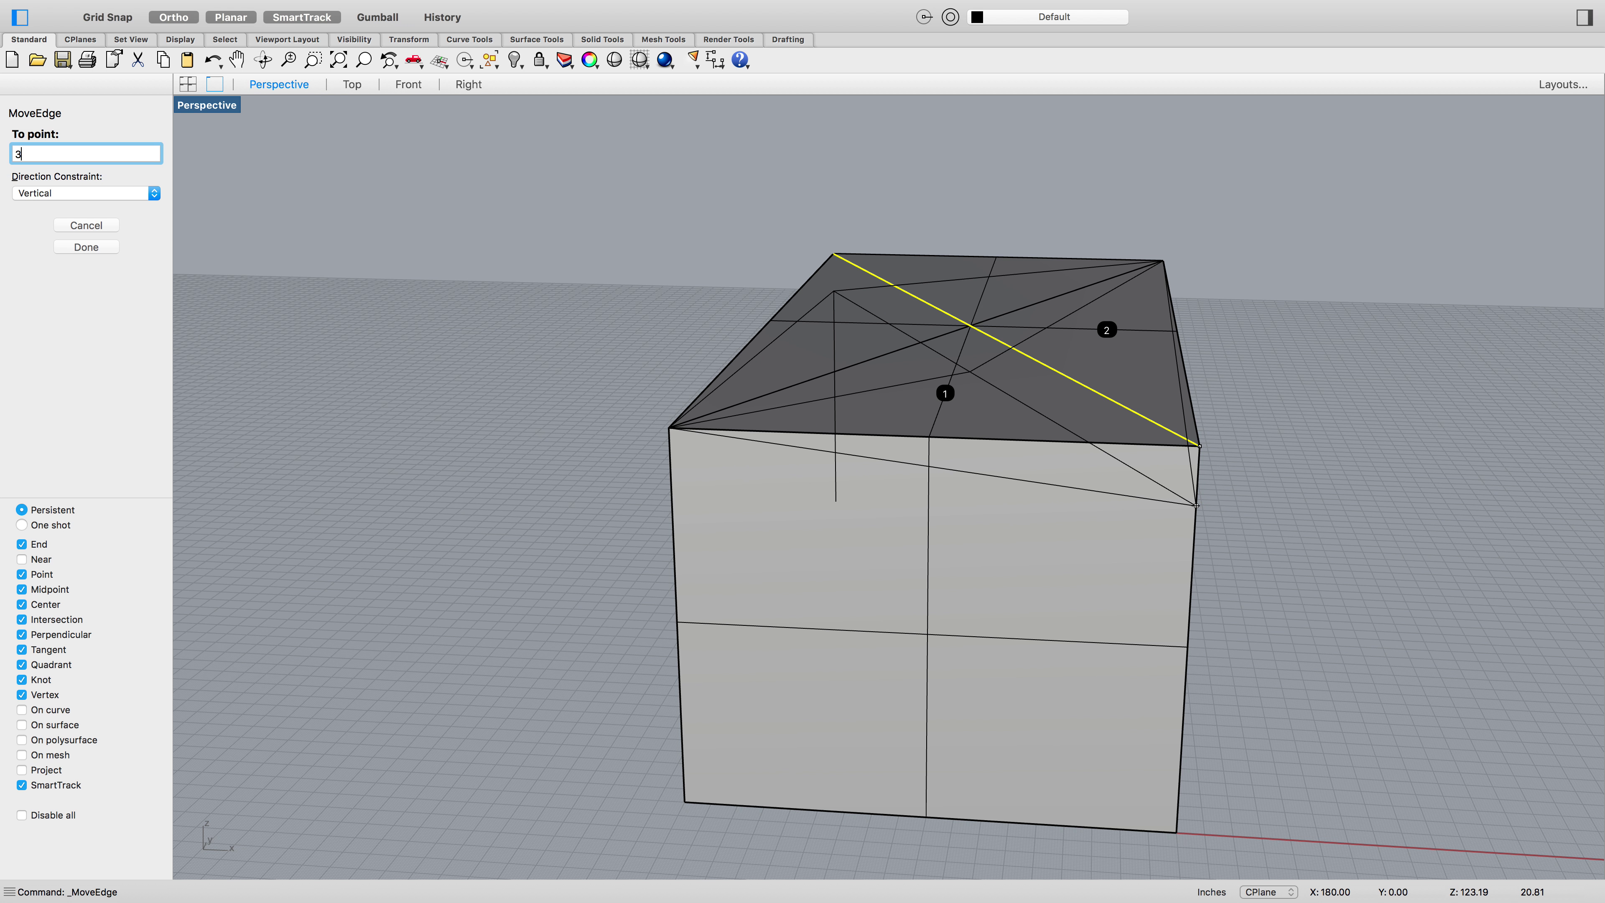
{"action": "key", "text": "BackSpace"}
{"action": "type", "text": "24"}
{"action": "key", "text": "BackSpace"}
{"action": "key", "text": "BackSpace"}
{"action": "type", "text": "-24"}
{"action": "key", "text": "Return"}
{"action": "right_click_drag", "start_coordinate": [1310, 595], "coordinate": [1305, 603]}
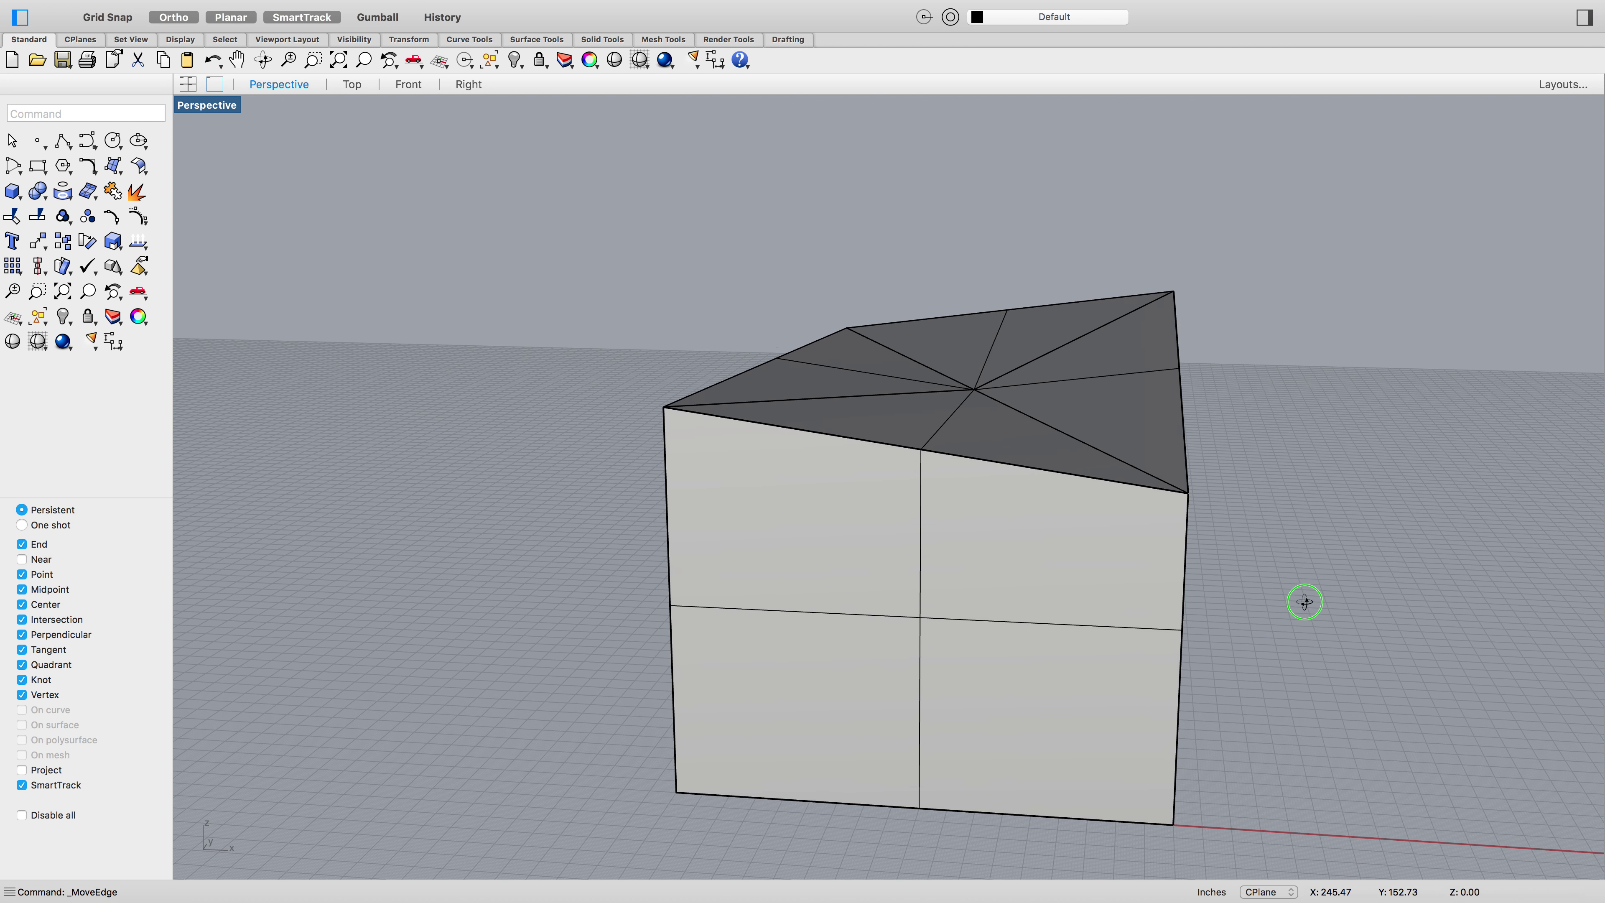
Undo the Move Edge changes and the diagonal splits of the box's top face
{"action": "right_click_drag", "start_coordinate": [1355, 541], "coordinate": [1483, 556]}
{"action": "key", "text": "super+z"}
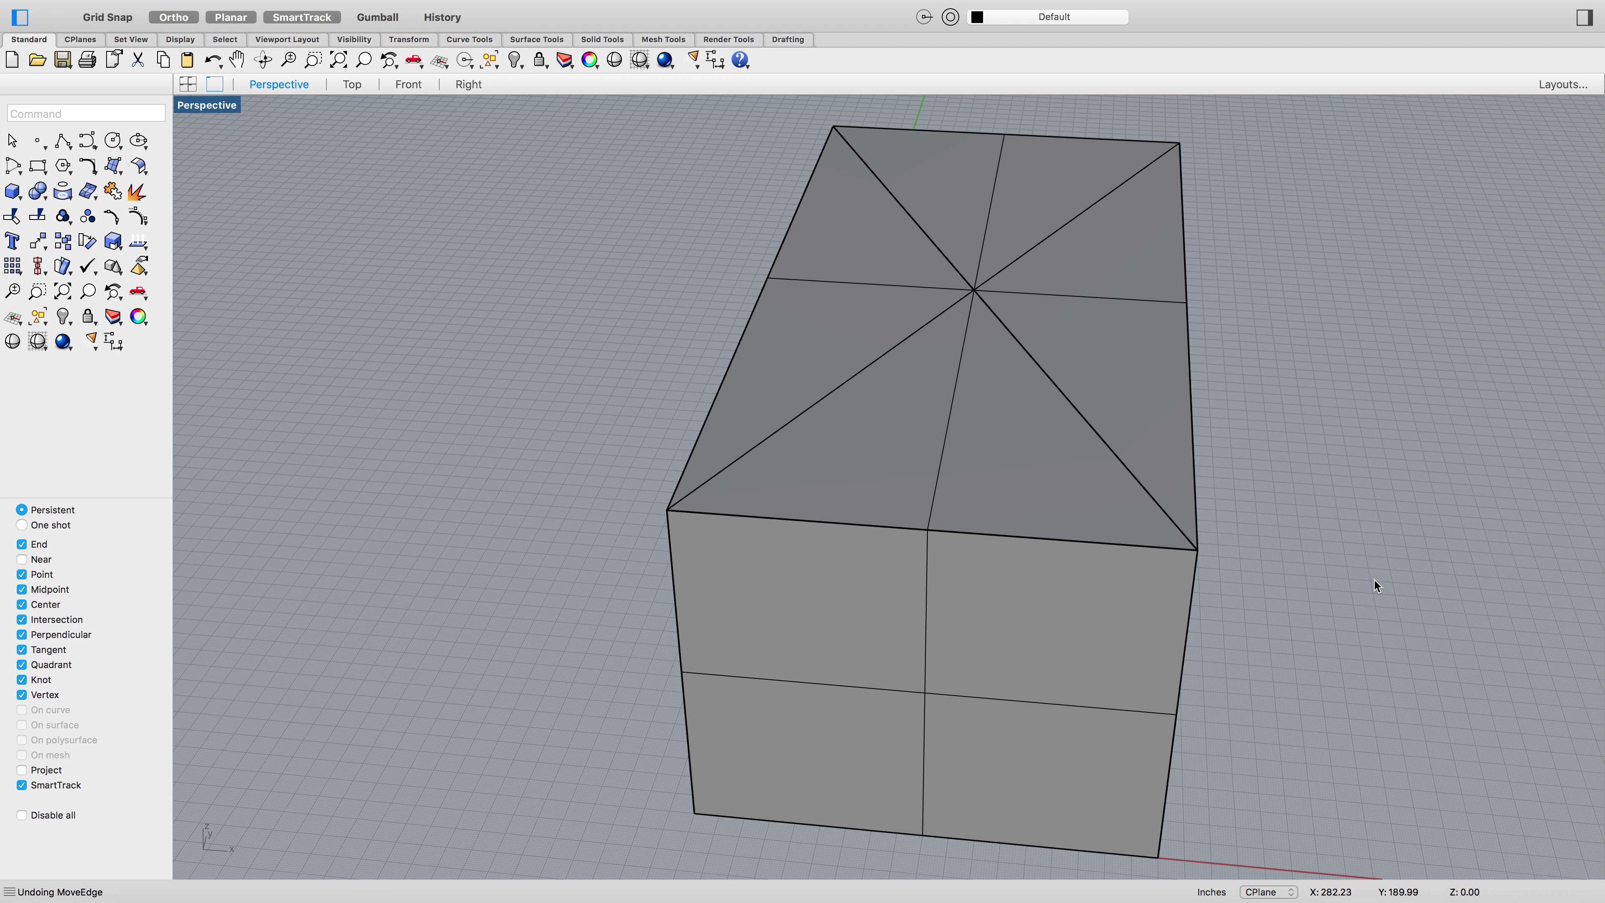
{"action": "key", "text": "super+z"}
{"action": "key", "text": "super+z"}
{"action": "key", "text": "super+z"}
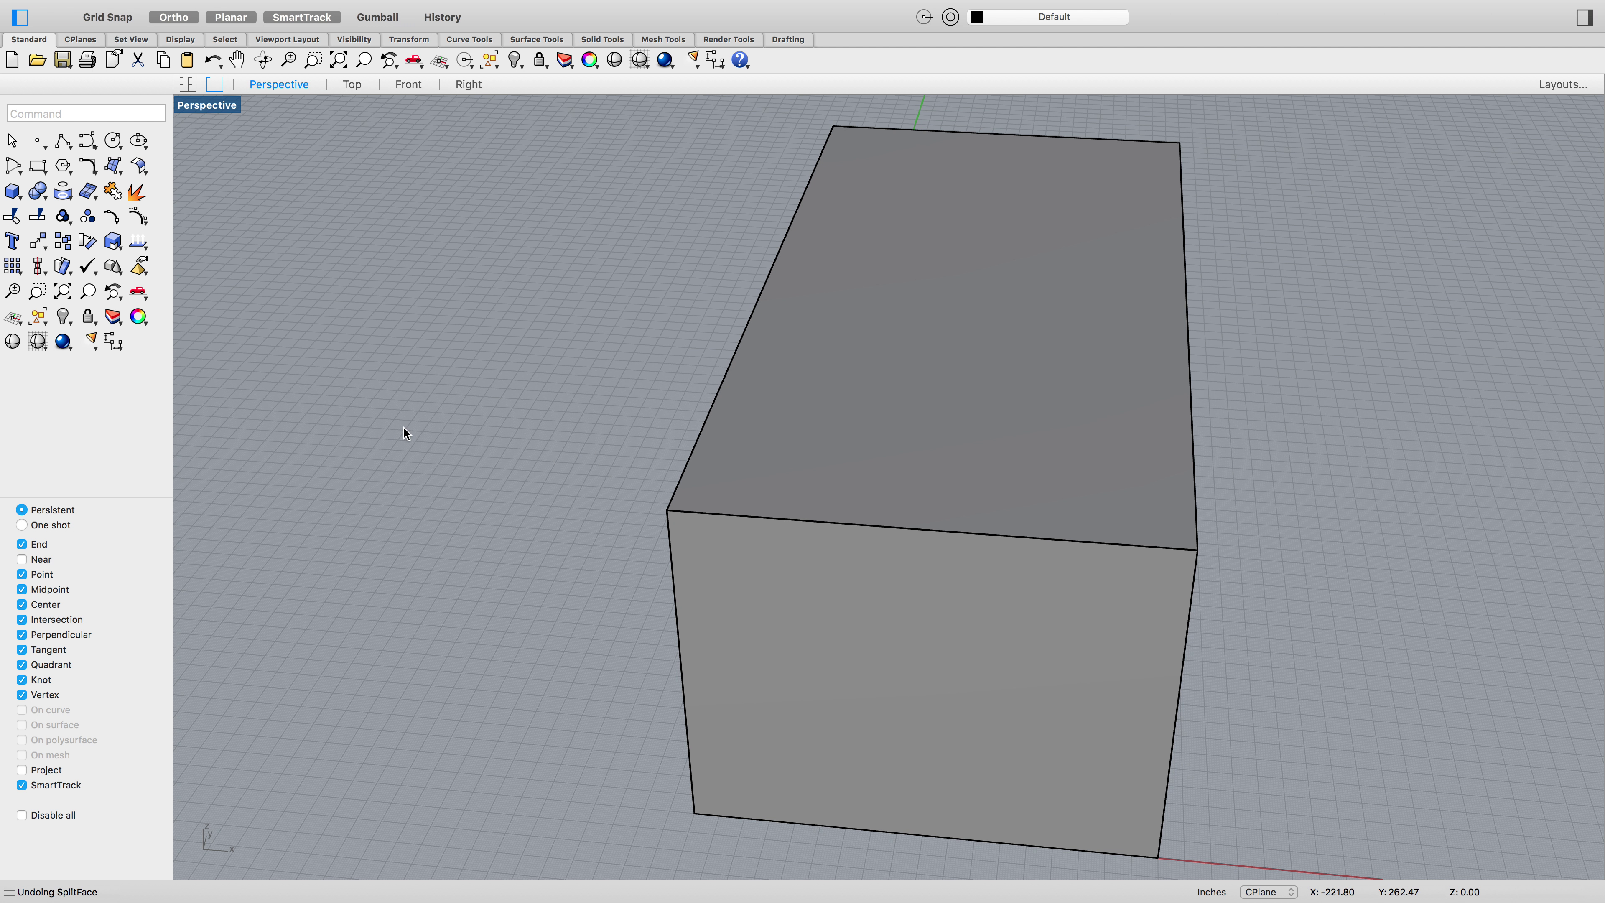
{"action": "type", "text": "Solided"}
{"action": "key", "text": "BackSpace"}
{"action": "key", "text": "BackSpace"}
{"action": "key", "text": "BackSpace"}
{"action": "key", "text": "BackSpace"}
{"action": "key", "text": "BackSpace"}
{"action": "key", "text": "BackSpace"}
{"action": "key", "text": "BackSpace"}
{"action": "type", "text": "Edge"}
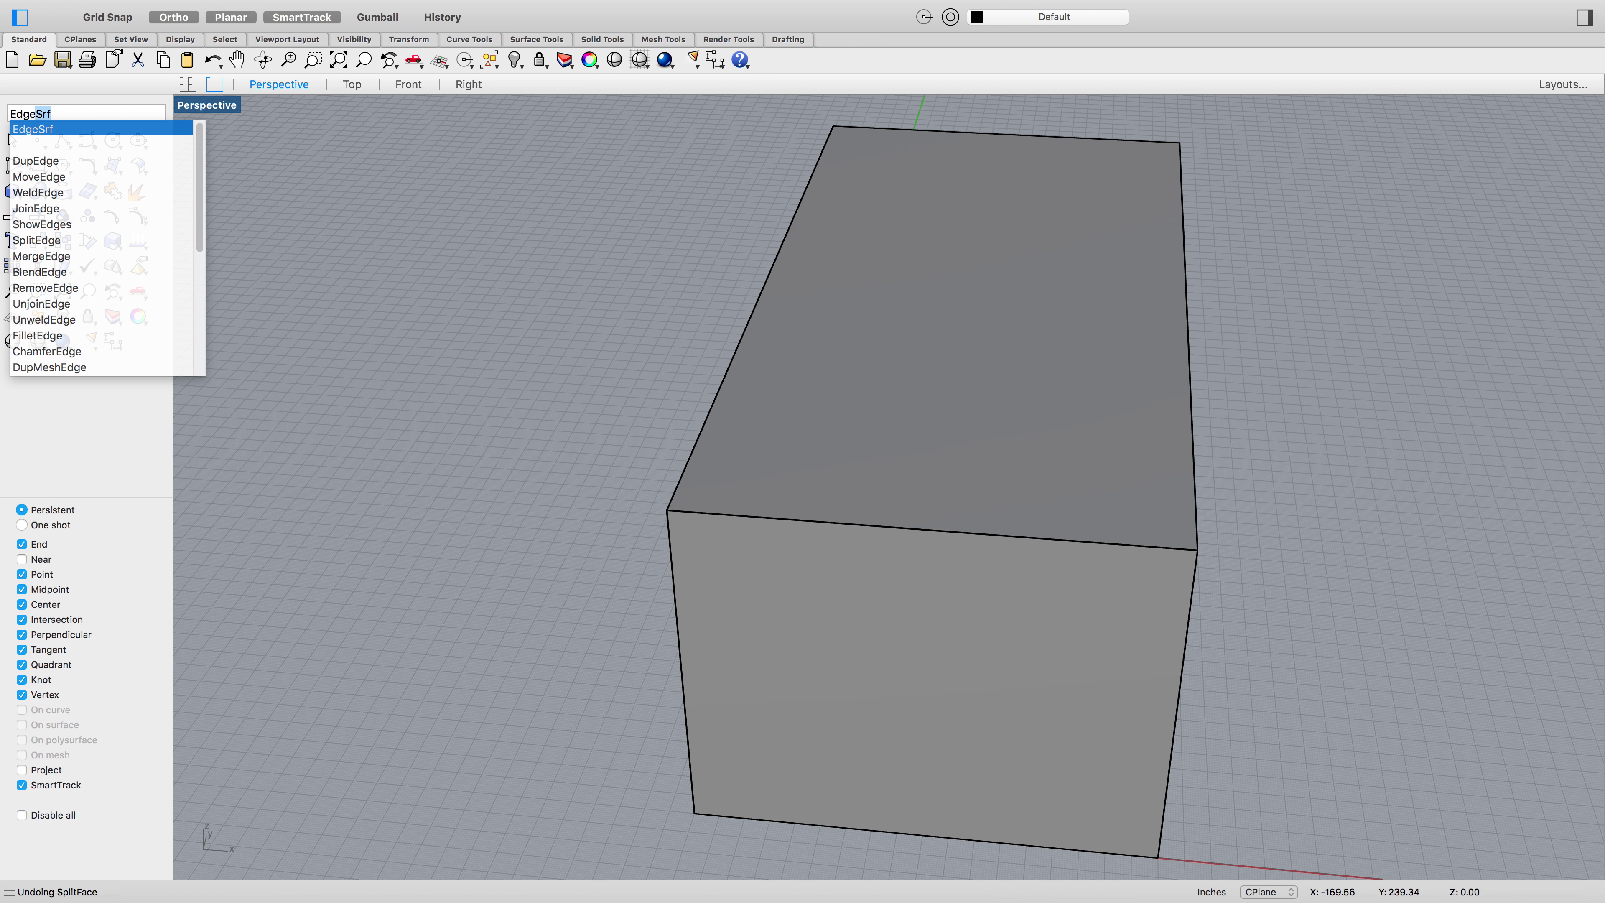
{"action": "key", "text": "BackSpace"}
{"action": "key", "text": "BackSpace"}
{"action": "key", "text": "BackSpace"}
{"action": "key", "text": "BackSpace"}
{"action": "key", "text": "BackSpace"}
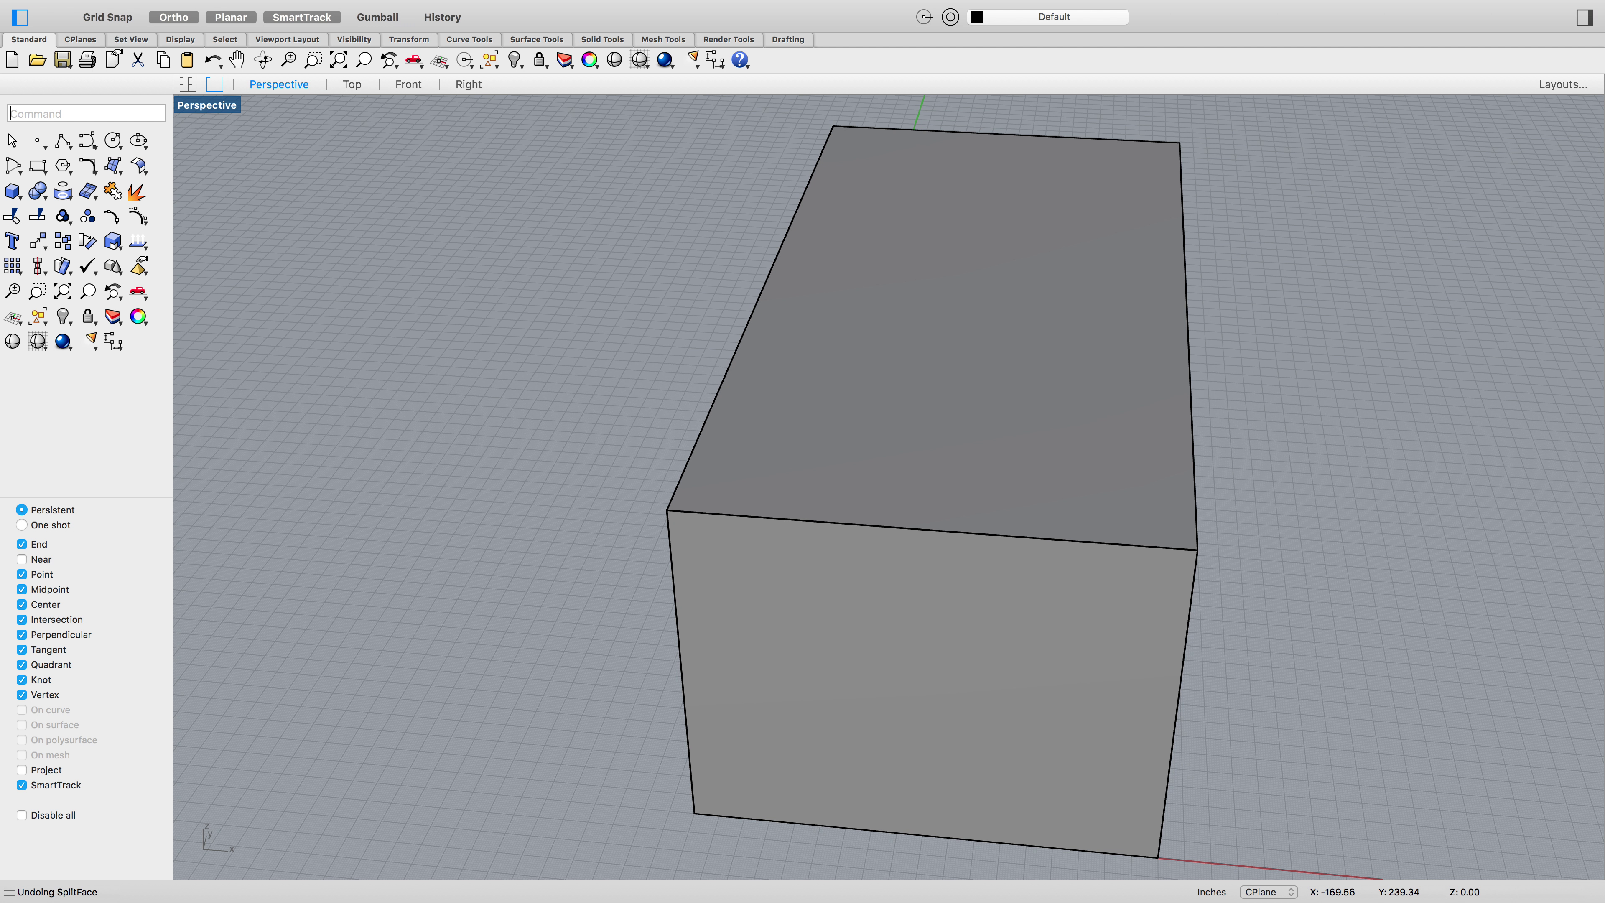
Split the box's top face along a single diagonal between opposite corners with SplitFace
{"action": "type", "text": "SplitFace"}
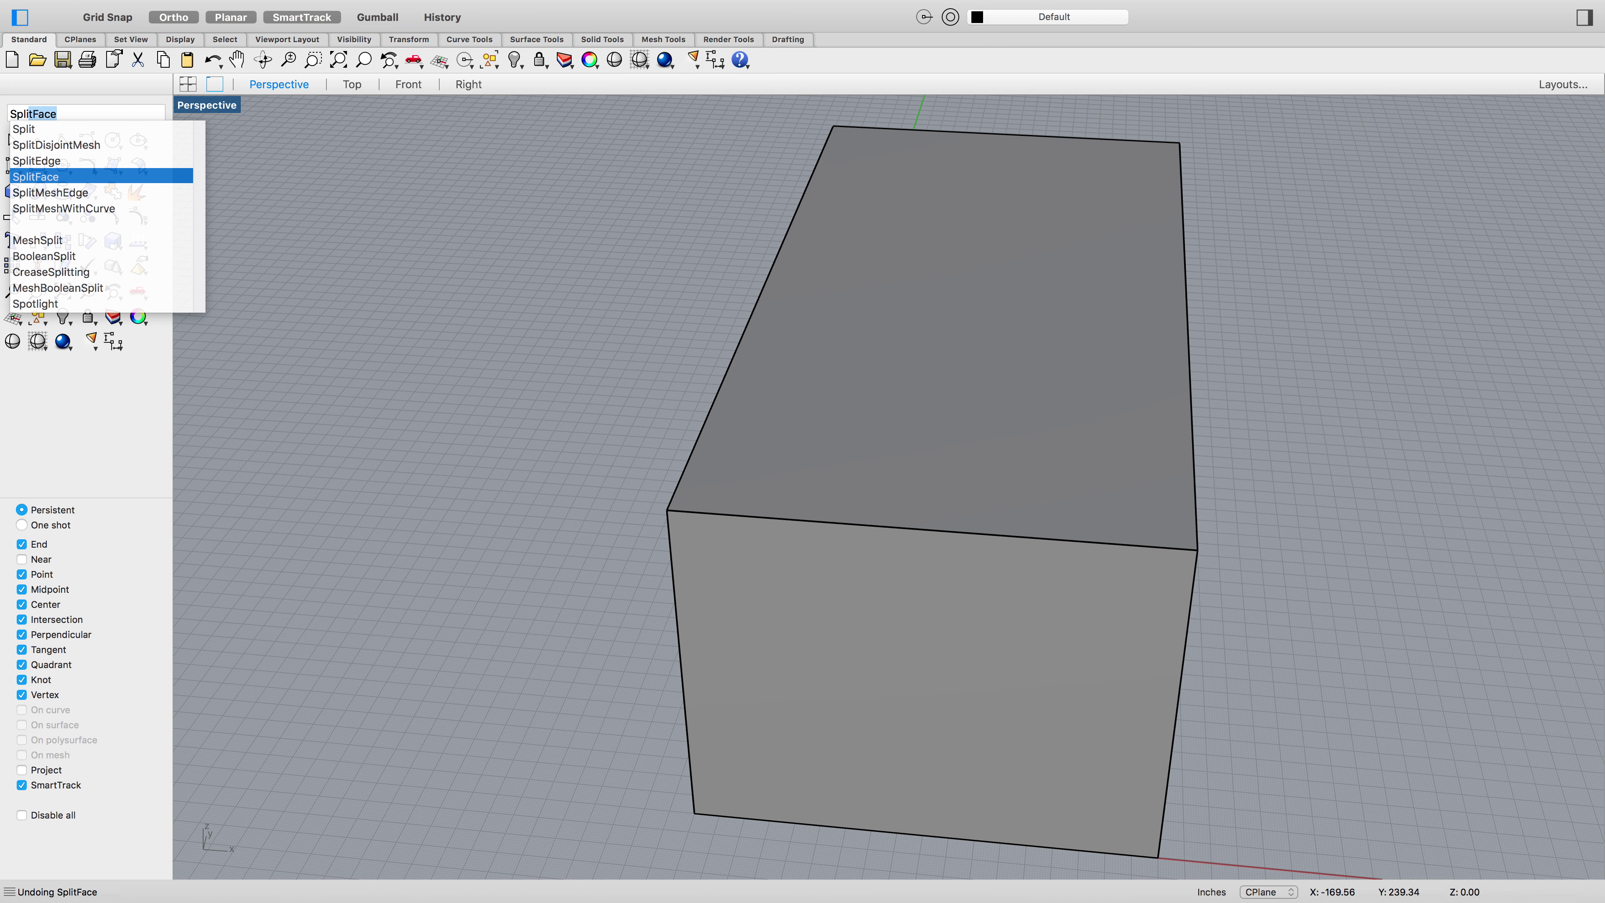
{"action": "key", "text": "Return"}
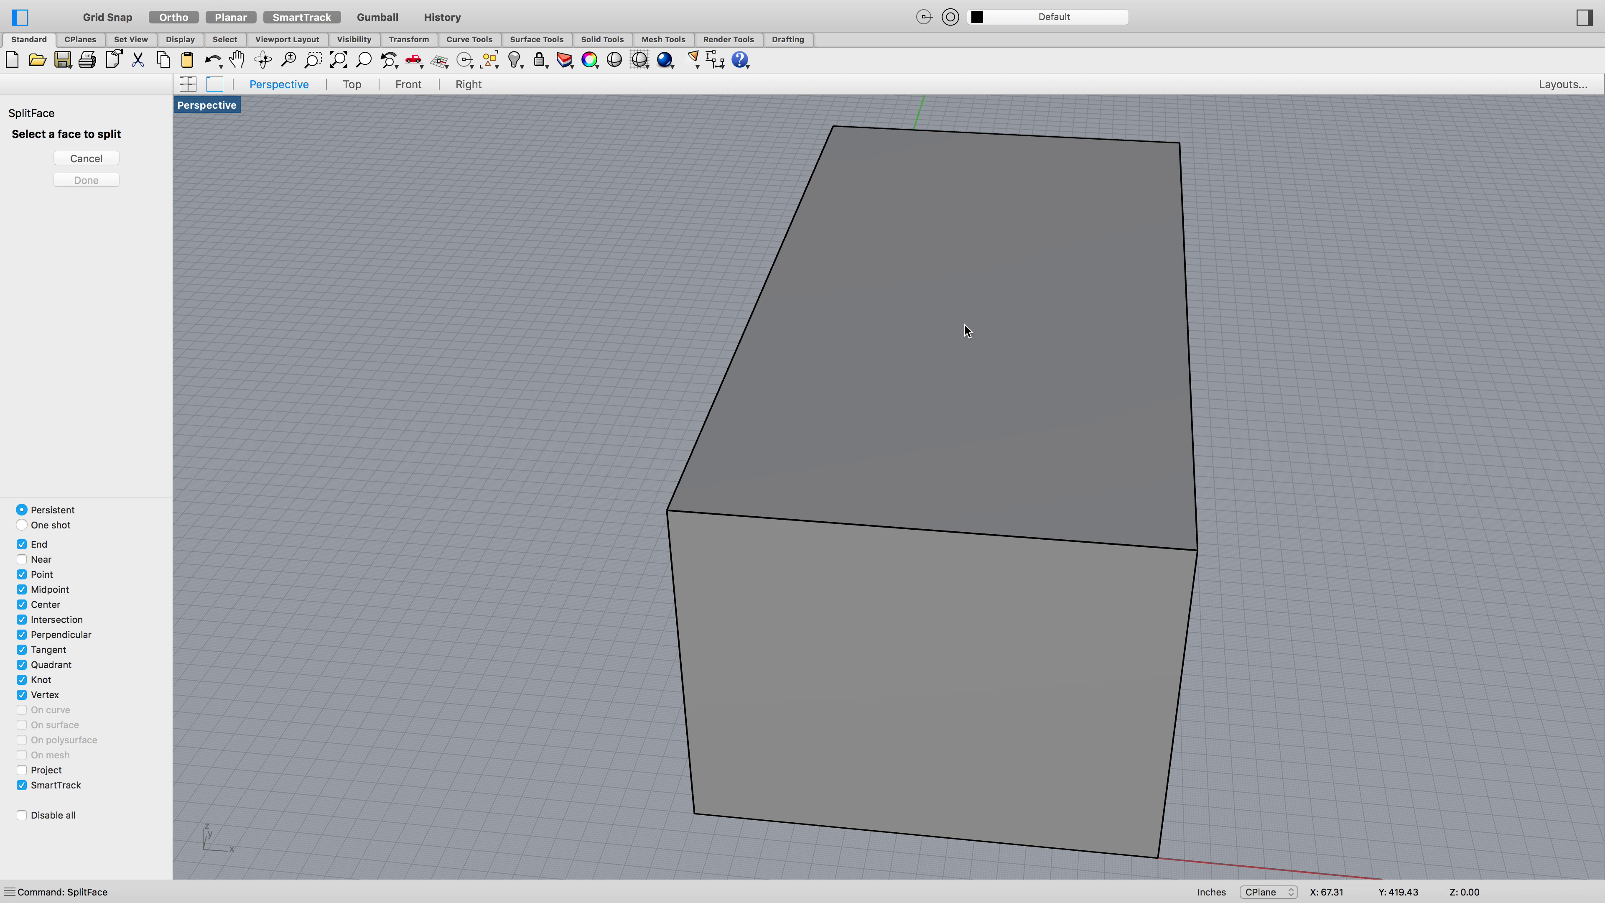
{"action": "left_click", "coordinate": [964, 325]}
{"action": "key", "text": "Return"}
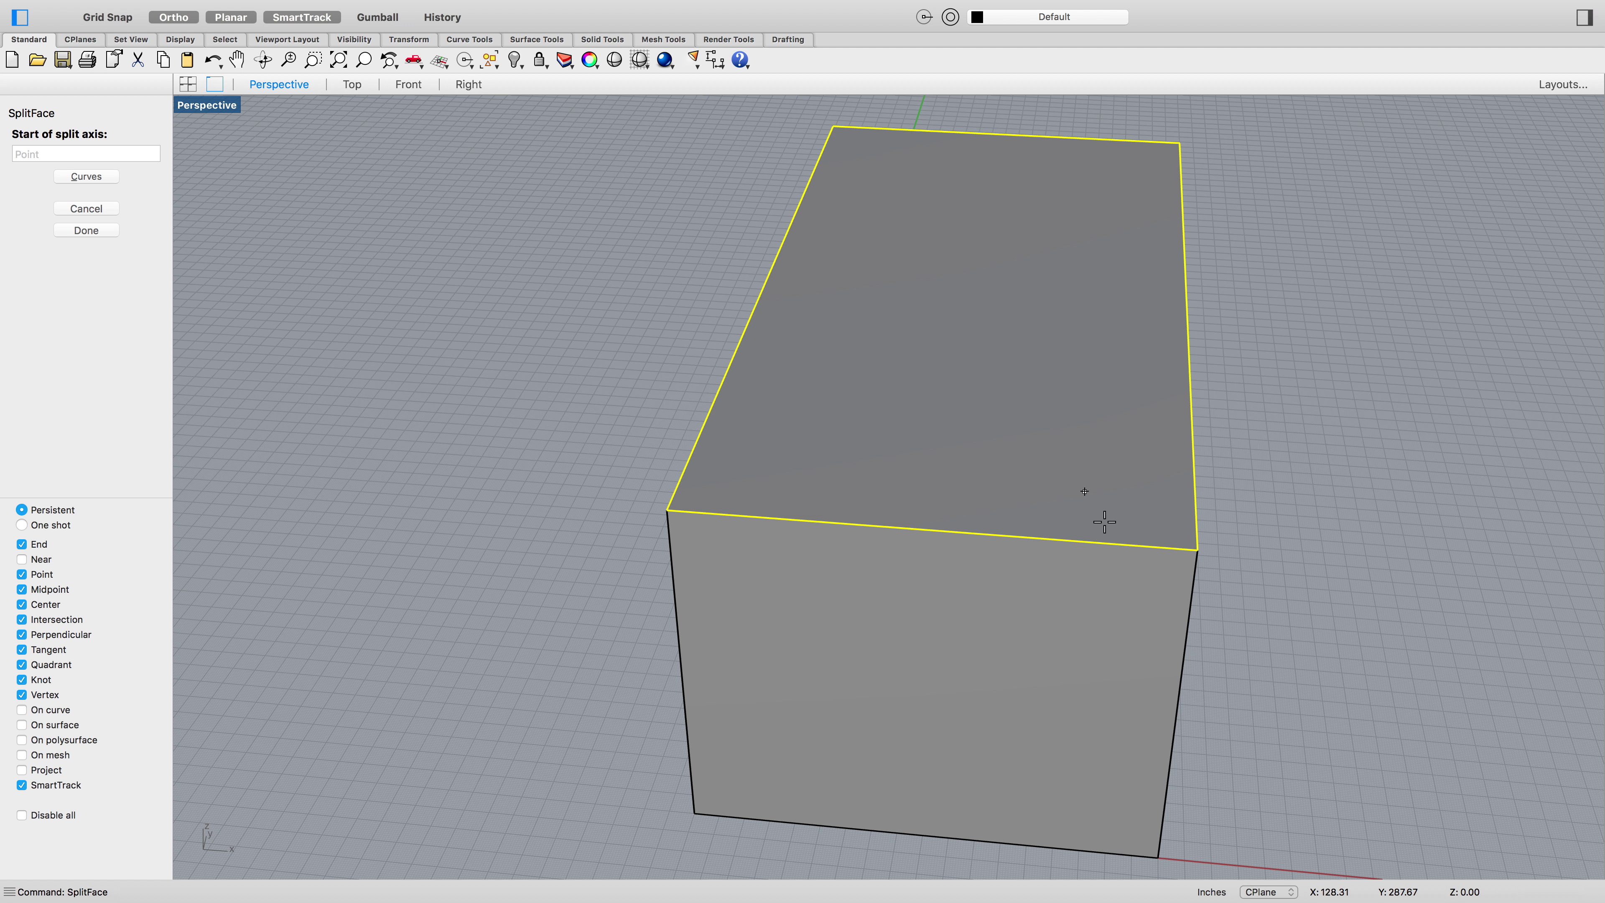
{"action": "left_click", "coordinate": [1195, 550]}
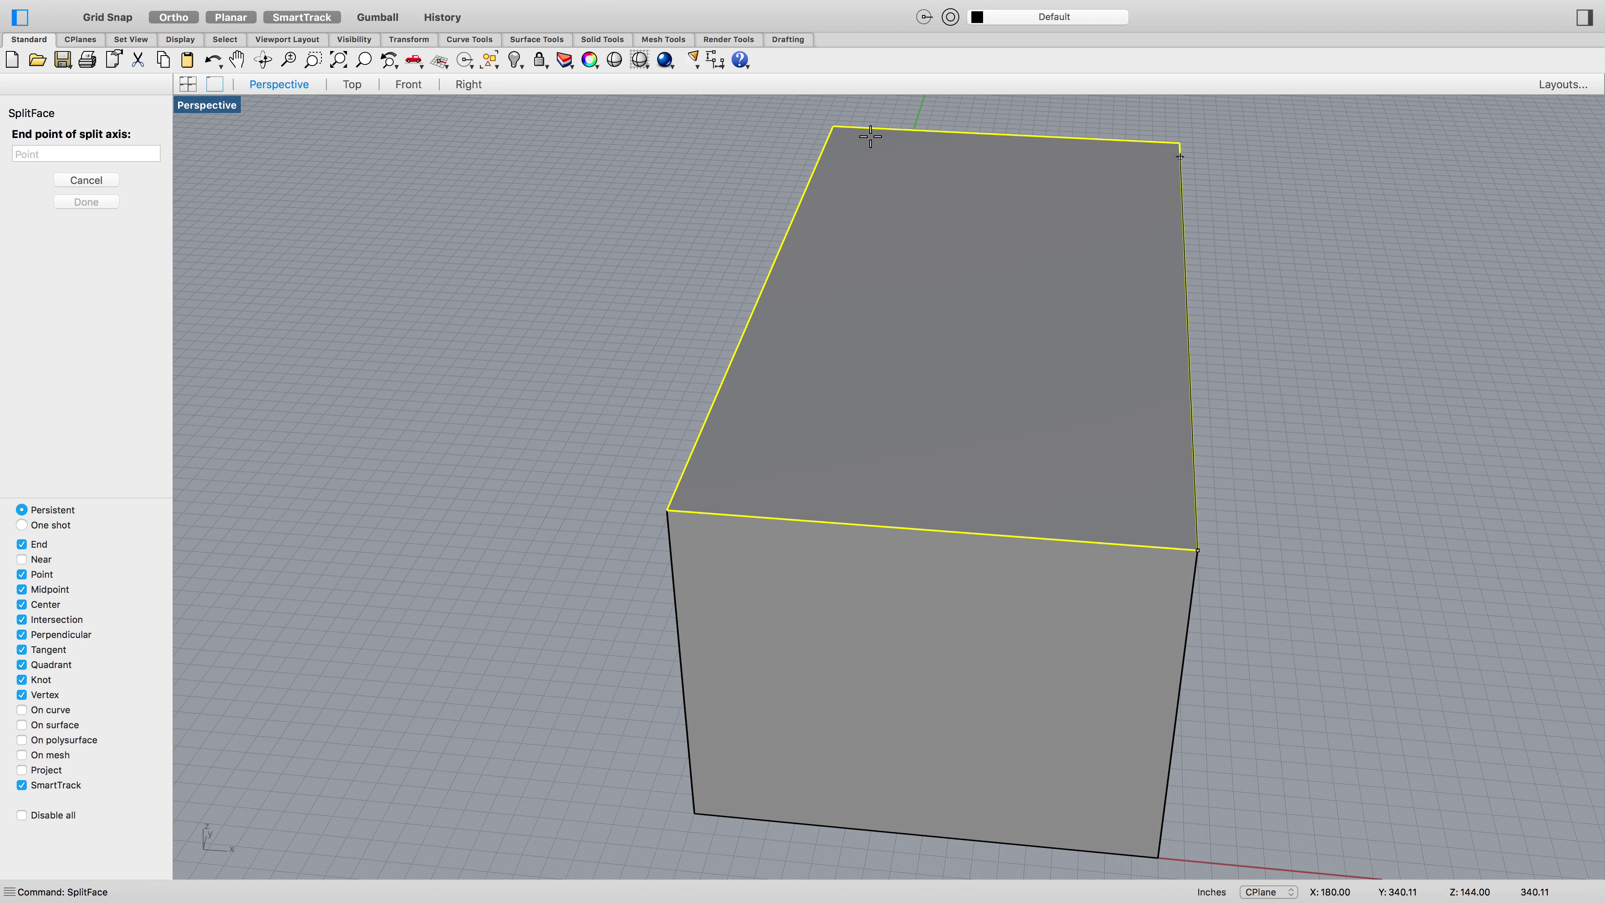
{"action": "left_click", "coordinate": [842, 132]}
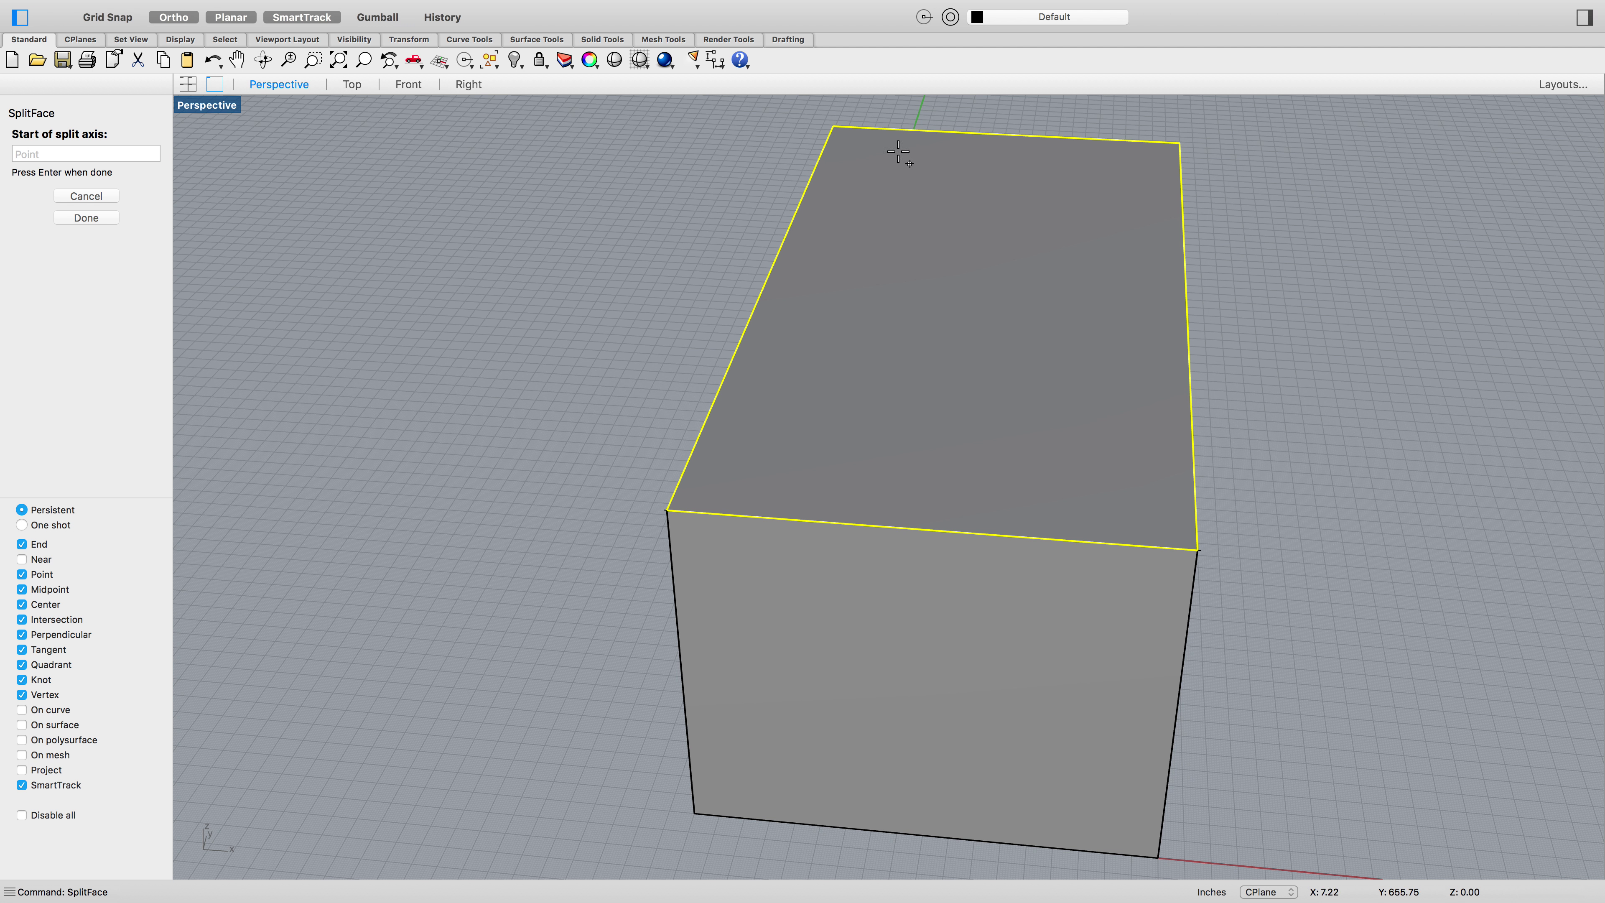
{"action": "left_click", "coordinate": [833, 126]}
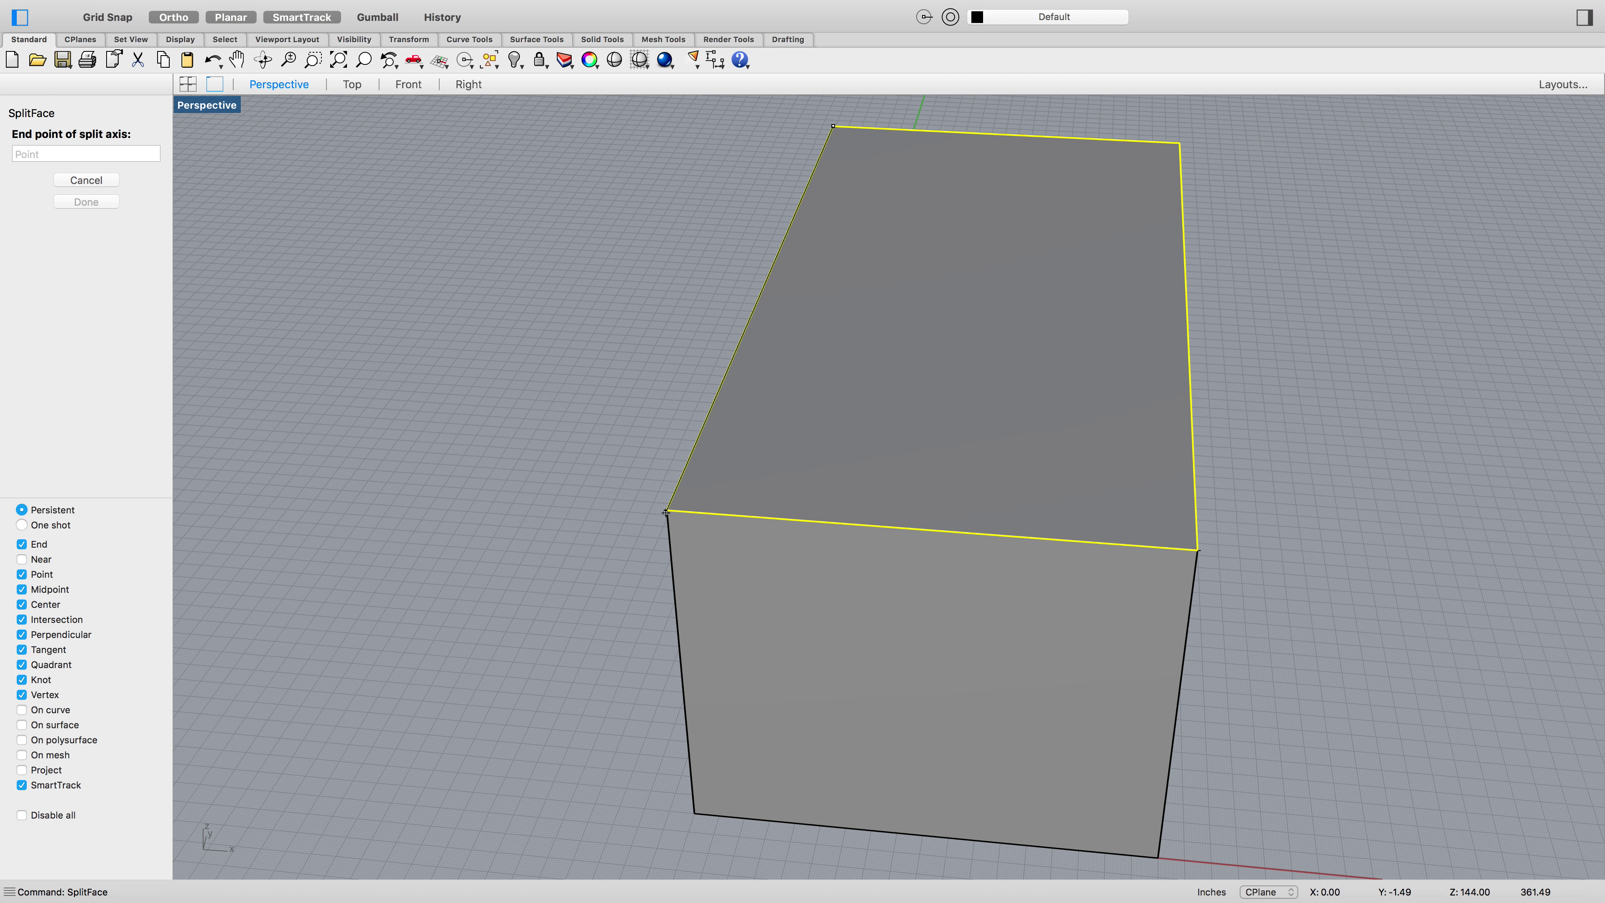
{"action": "left_click", "coordinate": [1196, 548]}
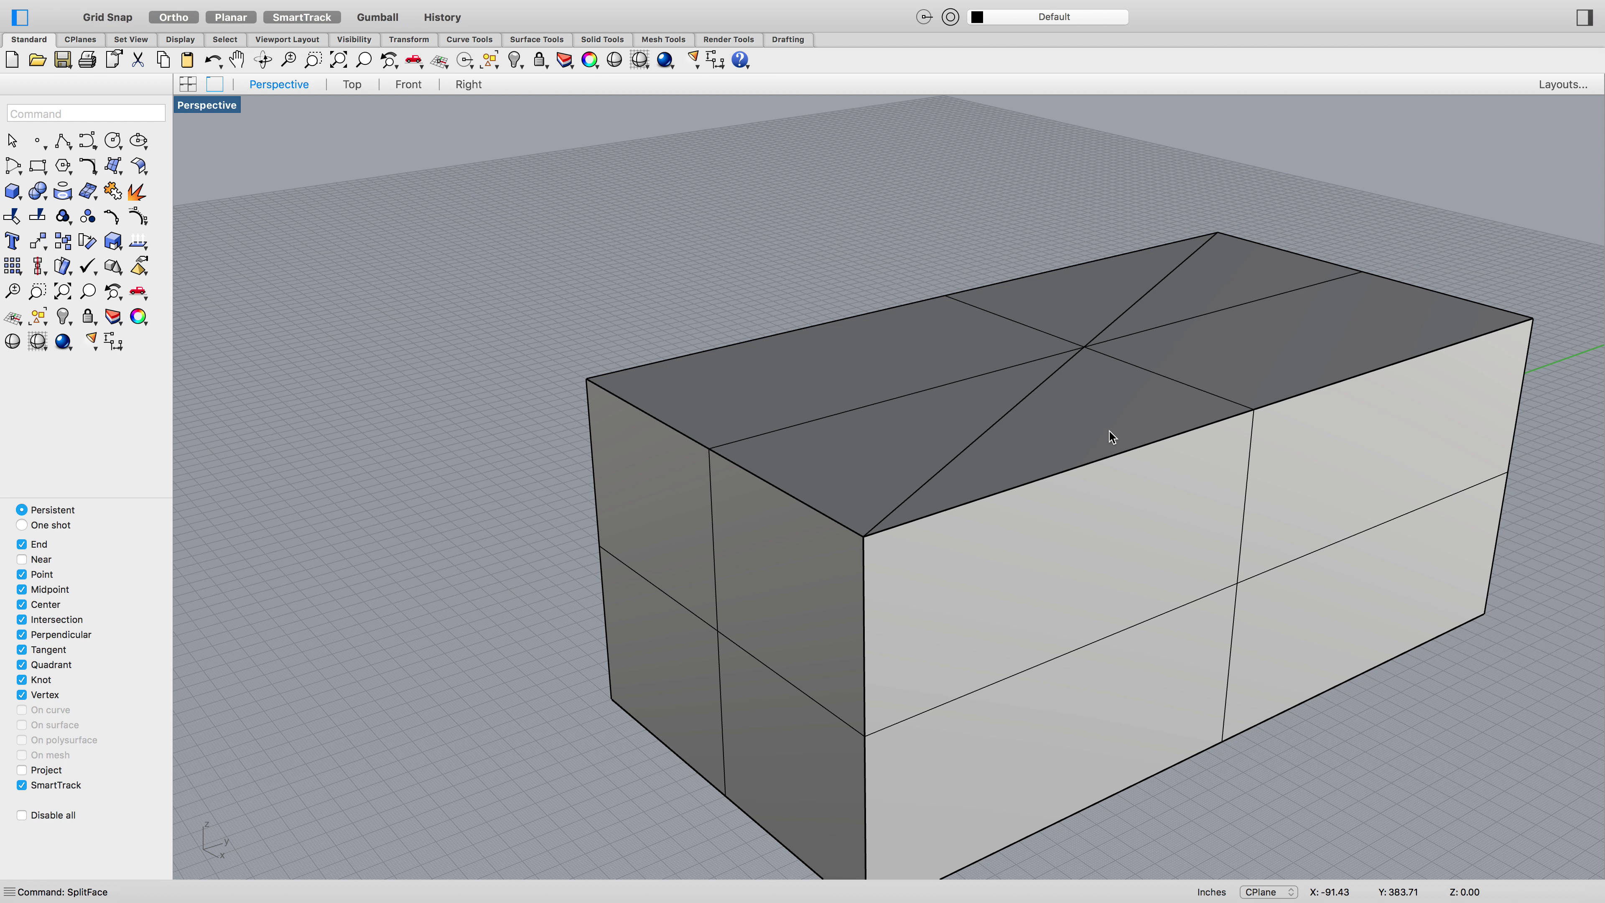
{"action": "type", "text": "Edgemo"}
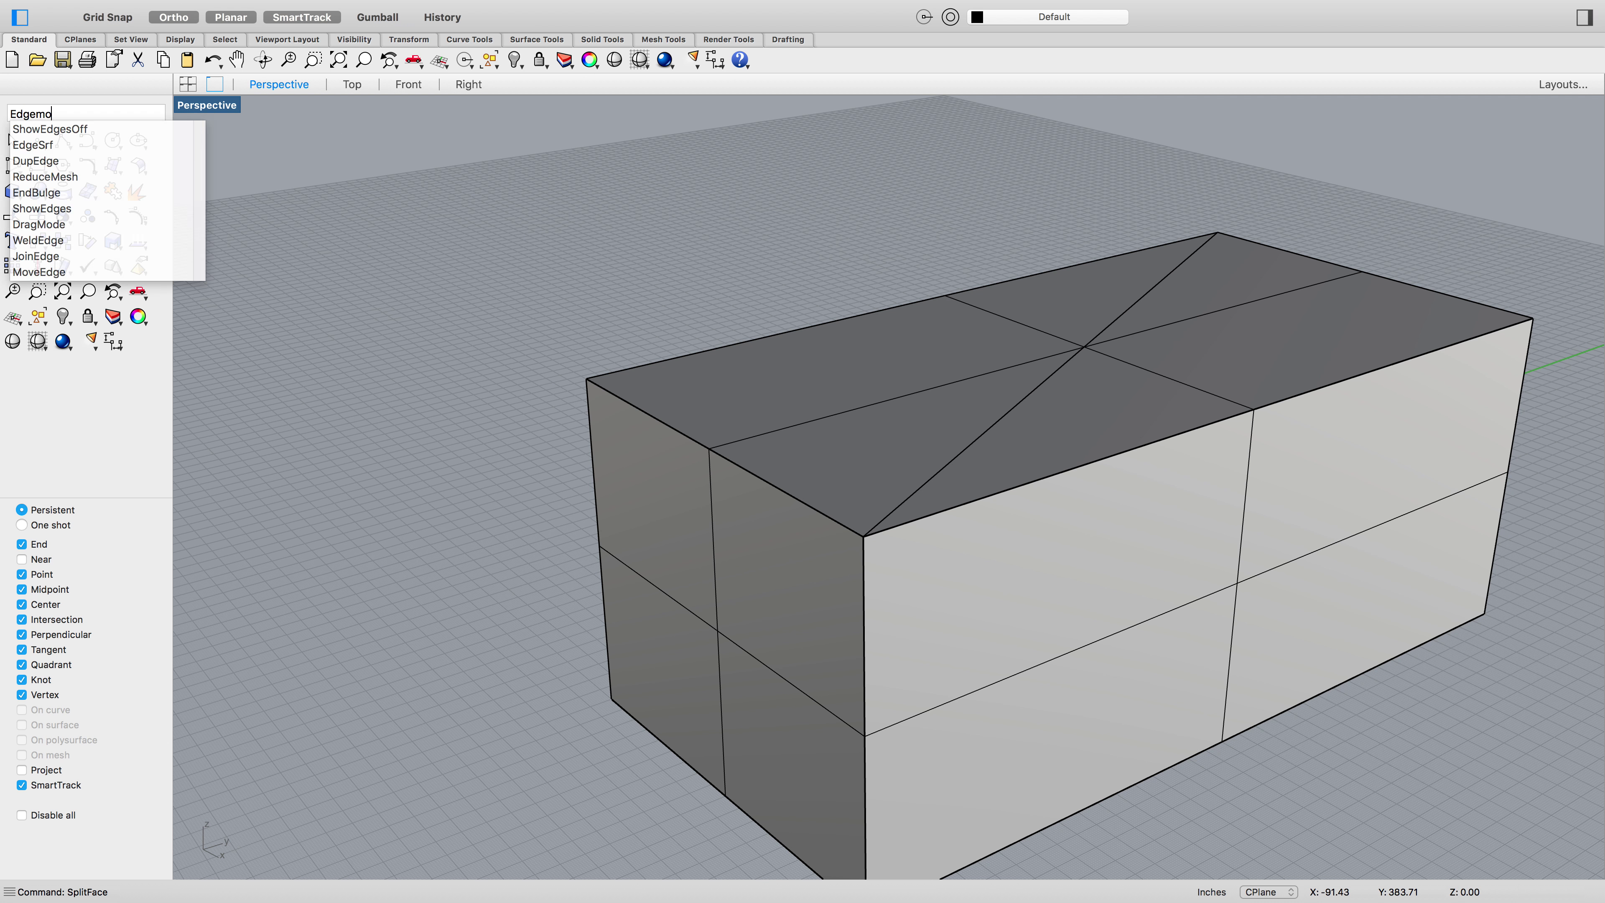
{"action": "key", "text": "BackSpace"}
{"action": "key", "text": "BackSpace"}
{"action": "key", "text": "BackSpace"}
{"action": "key", "text": "BackSpace"}
{"action": "key", "text": "BackSpace"}
{"action": "key", "text": "BackSpace"}
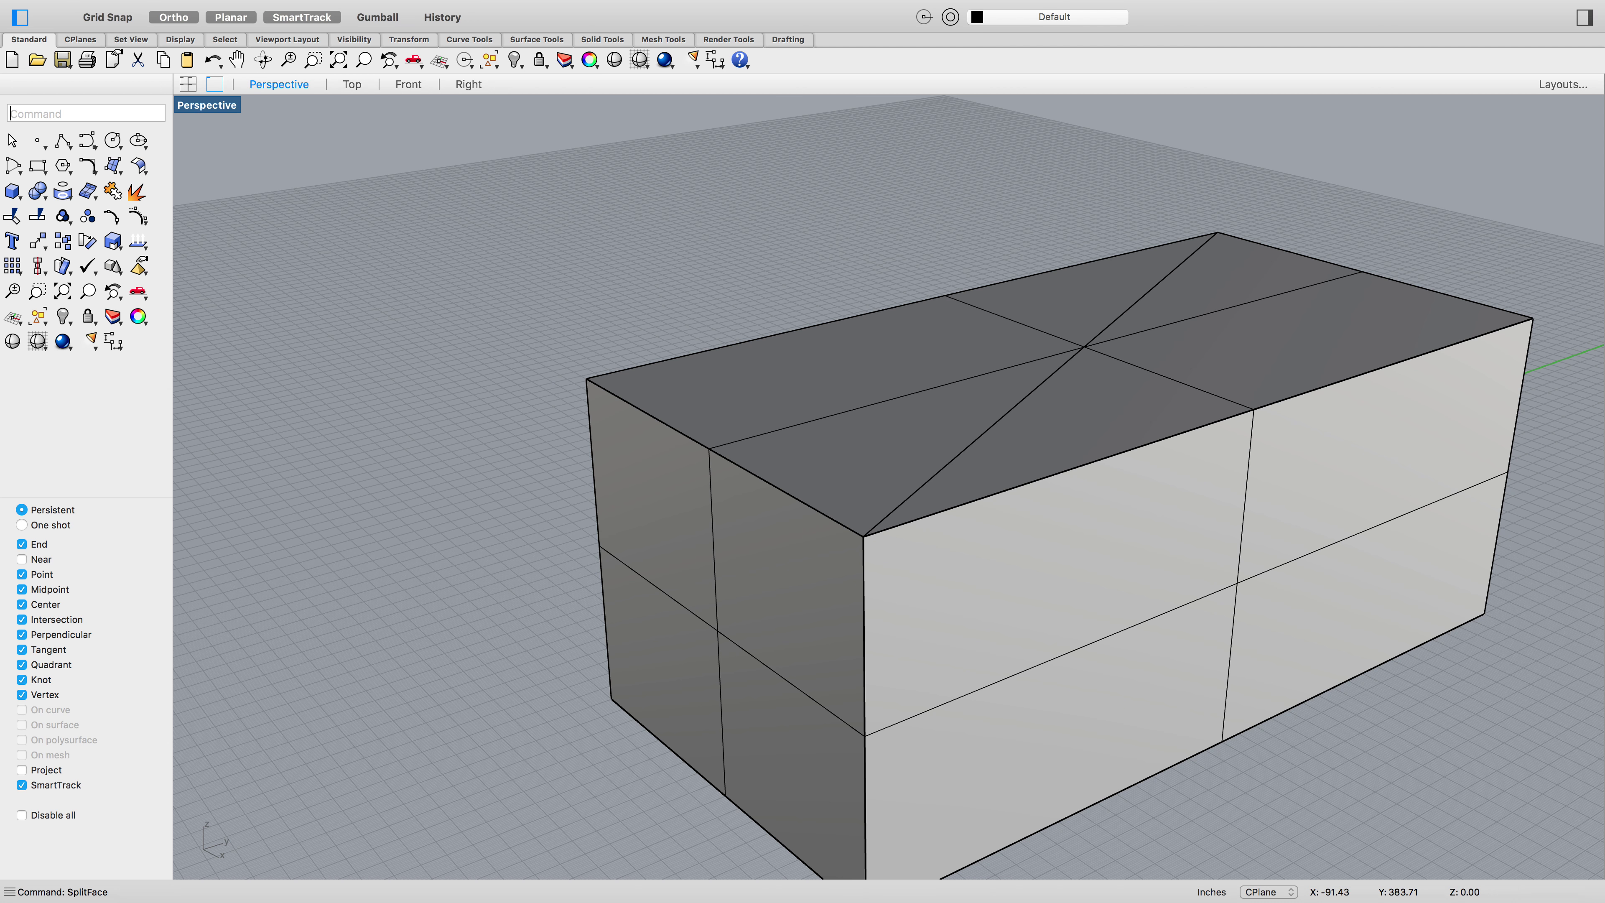
Lower the roof's diagonal edge vertically by 24 inches with Move Edge, measuring from the front corner
{"action": "type", "text": "MoveEdge"}
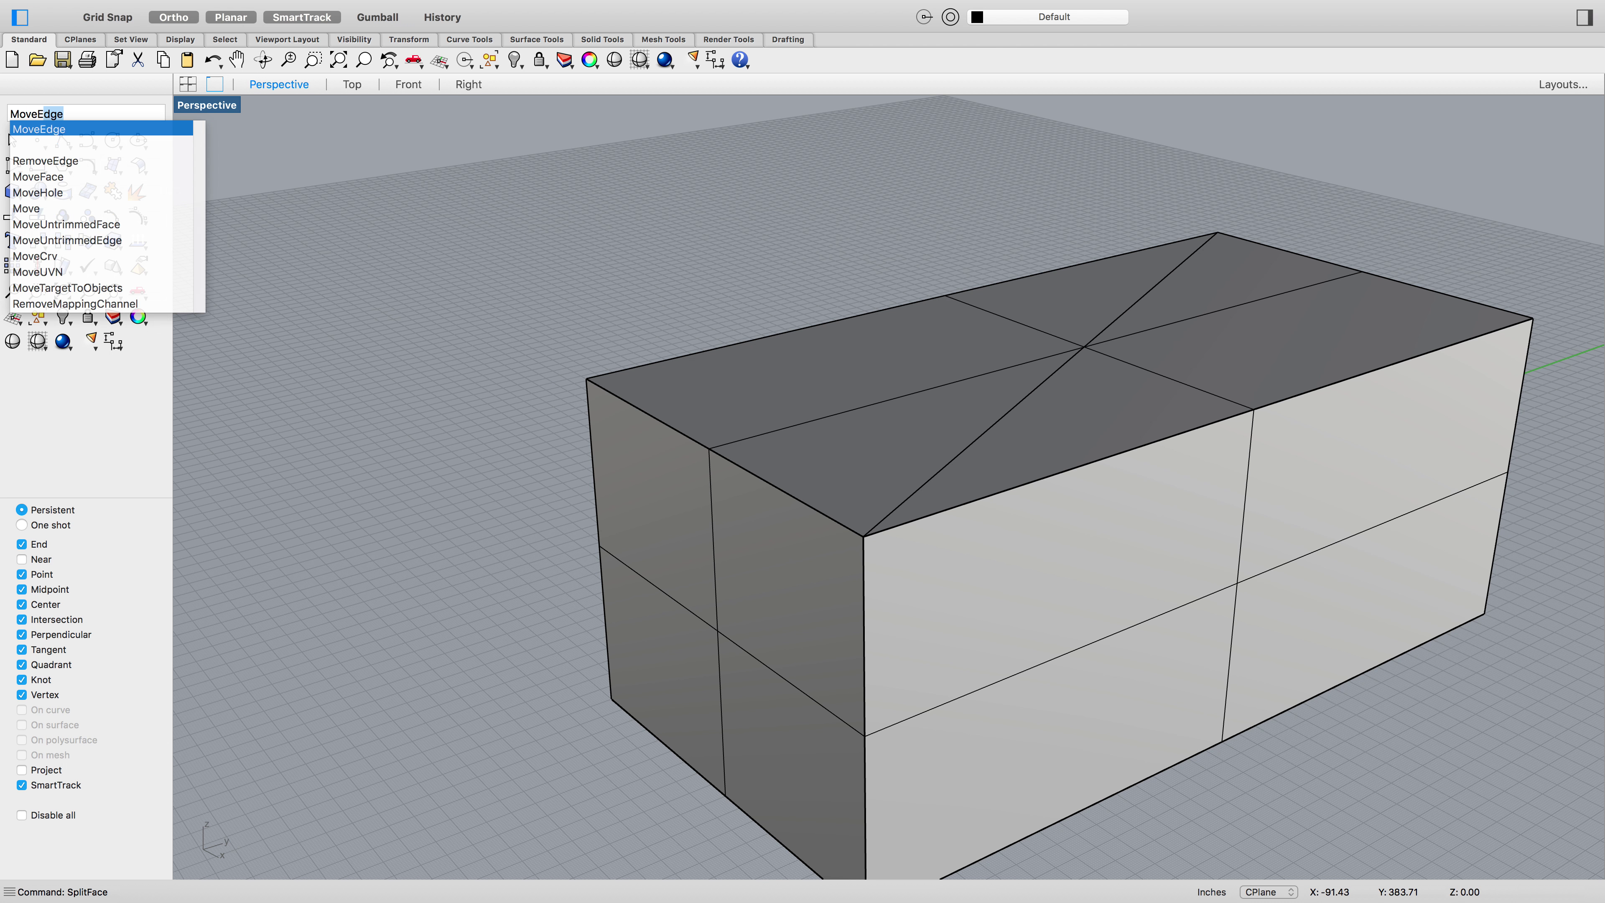
{"action": "key", "text": "Return"}
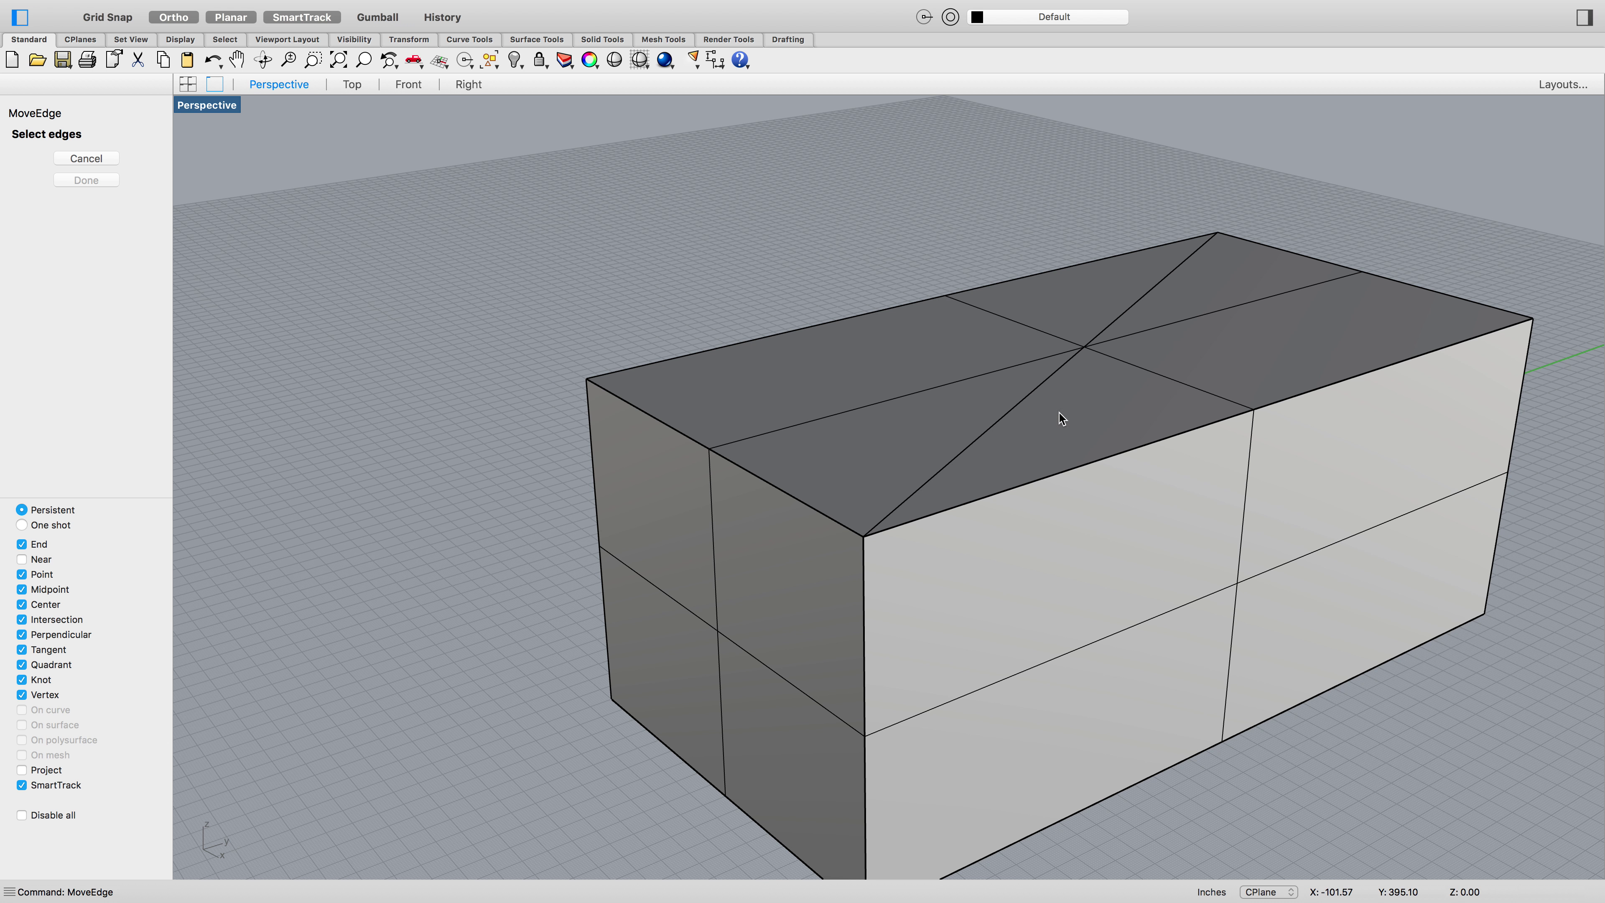
{"action": "left_click", "coordinate": [1021, 405]}
{"action": "key", "text": "Return"}
{"action": "left_click", "coordinate": [863, 536]}
{"action": "type", "text": "-"}
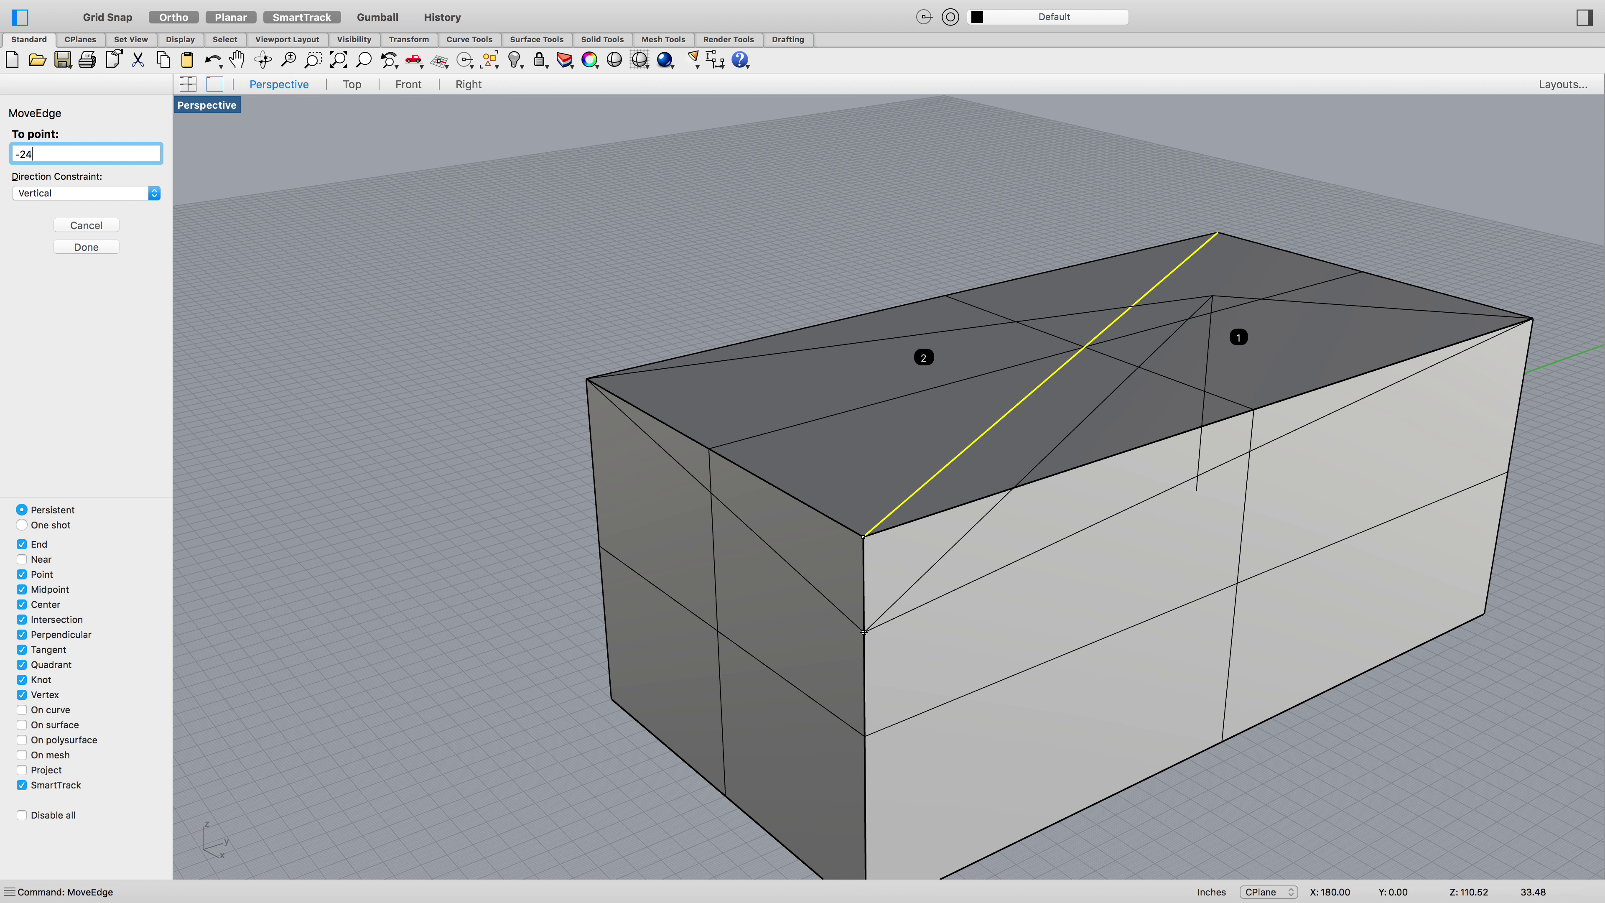
{"action": "type", "text": "24"}
{"action": "key", "text": "Return"}
Raise the adjoining long and short top edges by 12 inches with Move Edge, starting from the corner they share off the diagonal
{"action": "right_click_drag", "start_coordinate": [1049, 738], "coordinate": [872, 745]}
{"action": "key", "text": "Return"}
{"action": "left_click", "coordinate": [1200, 585]}
{"action": "left_click", "coordinate": [1574, 460]}
{"action": "key", "text": "Return"}
{"action": "scroll", "coordinate": [1518, 499], "scroll_direction": "down", "scroll_amount": 10}
{"action": "scroll", "coordinate": [1526, 524], "scroll_direction": "up", "scroll_amount": 6}
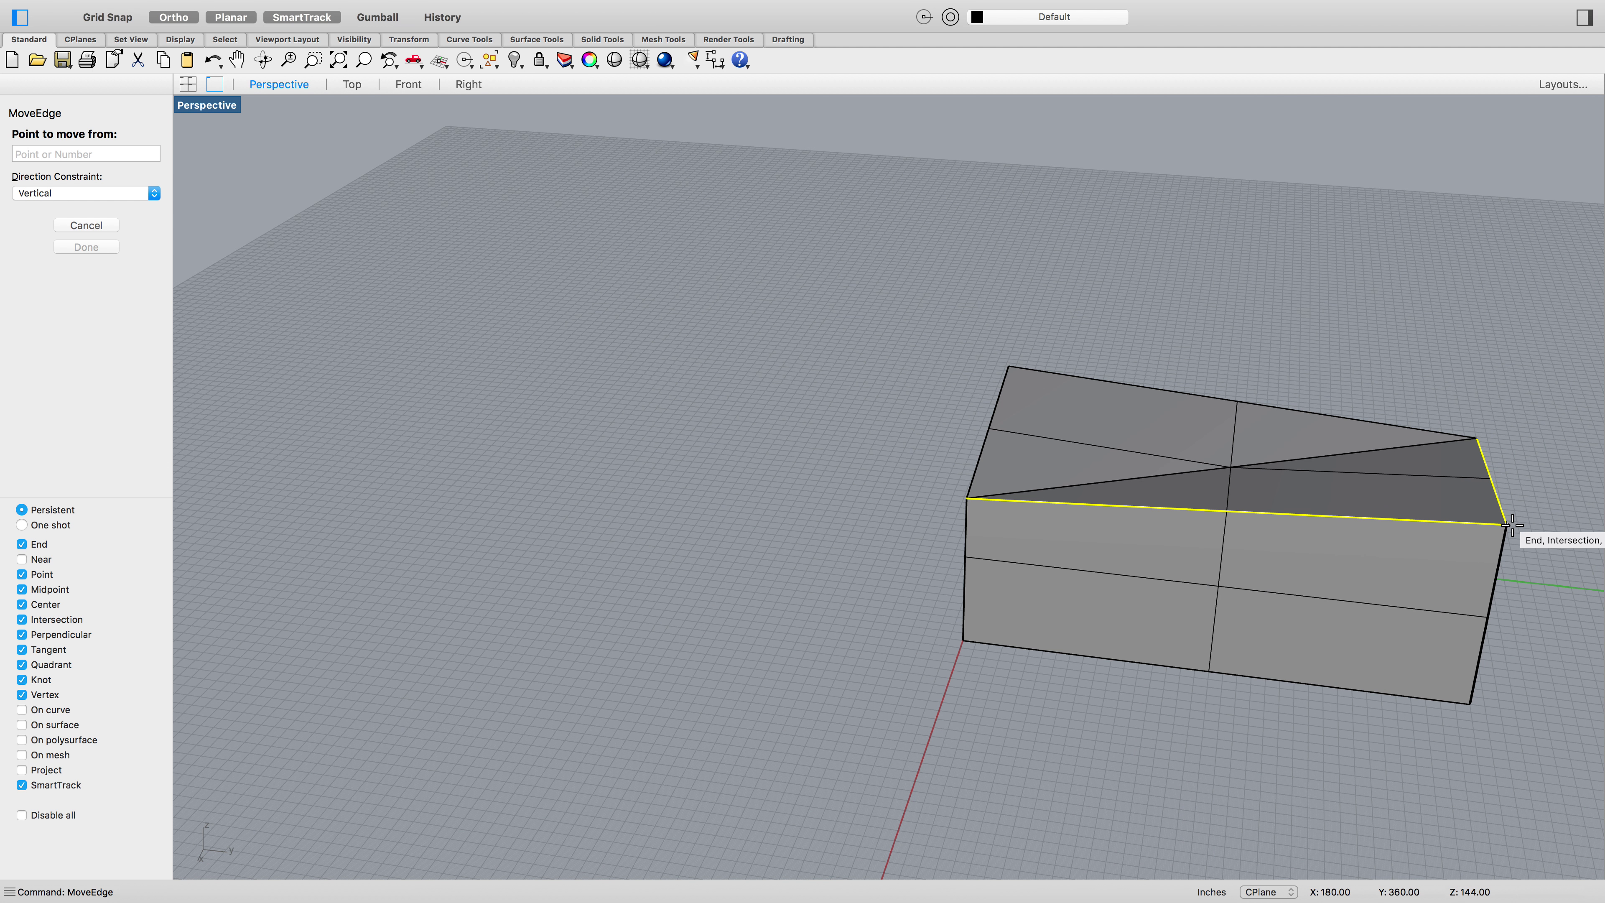
{"action": "left_click", "coordinate": [1512, 524]}
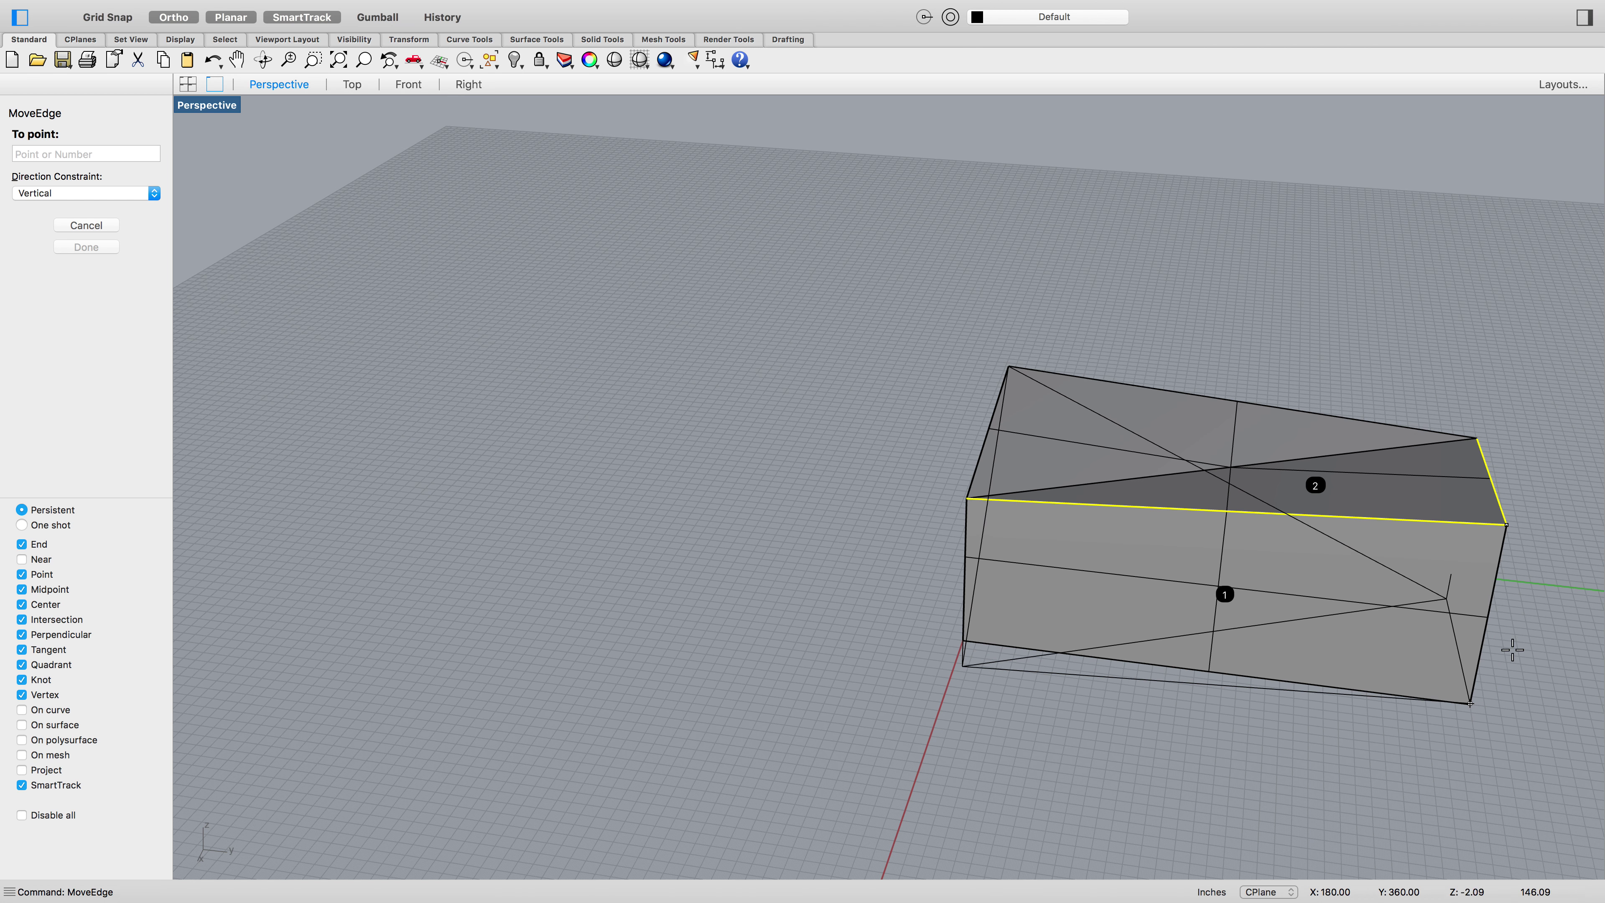
{"action": "type", "text": "12"}
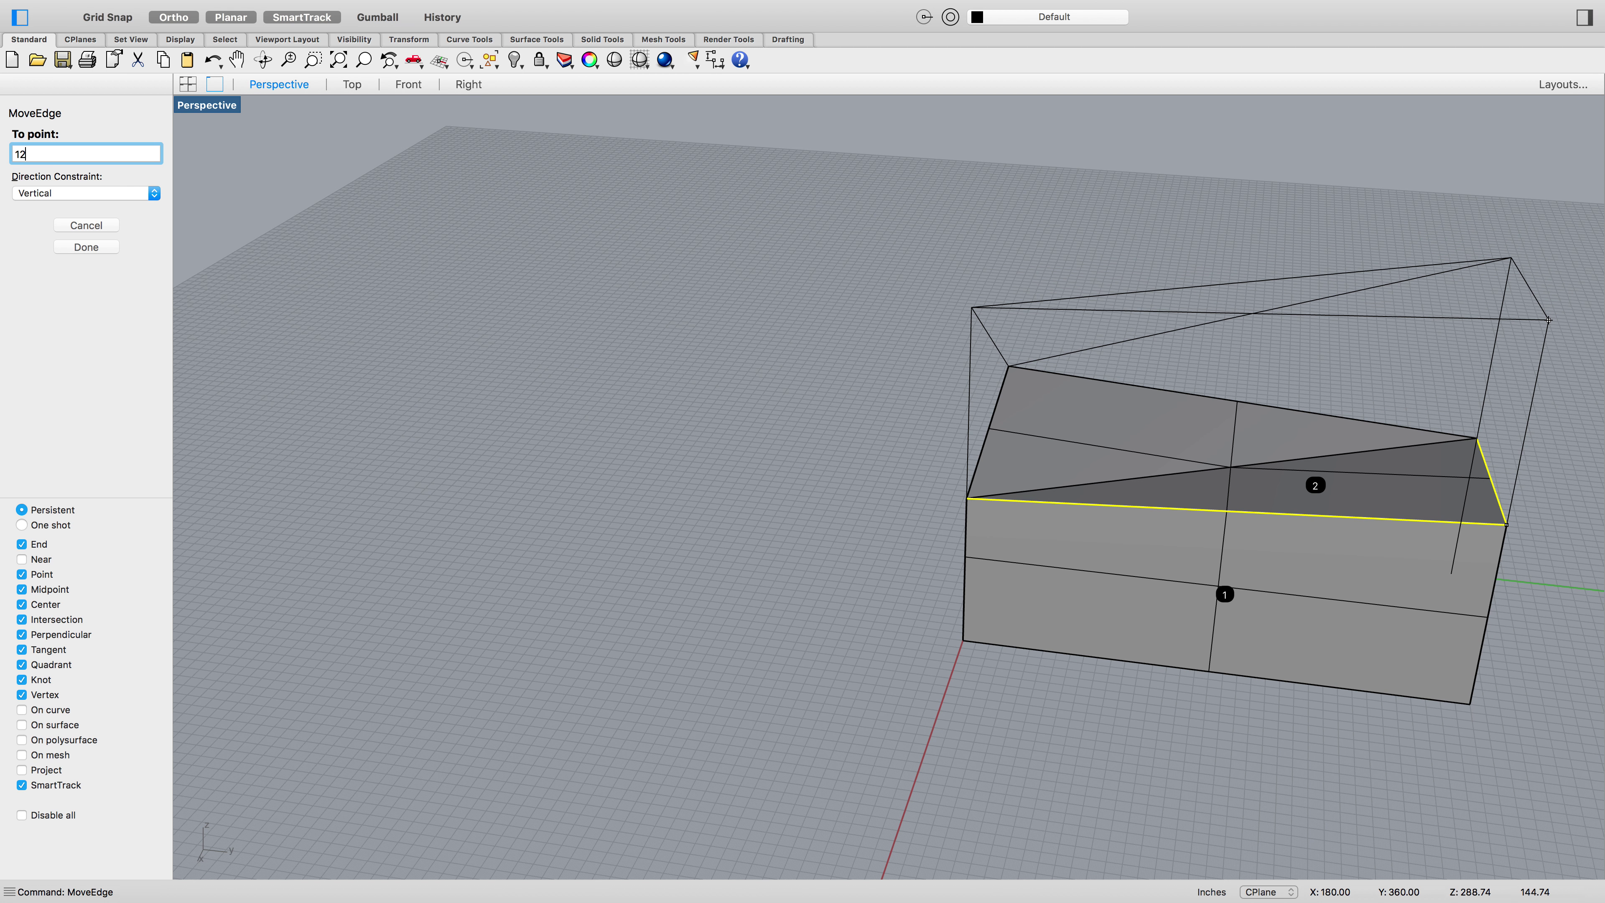
{"action": "key", "text": "Return"}
Try to raise the long top edge on the opposite side freehand with Move Edge, and undo the move
{"action": "right_click_drag", "start_coordinate": [724, 631], "coordinate": [863, 627]}
{"action": "key", "text": "Return"}
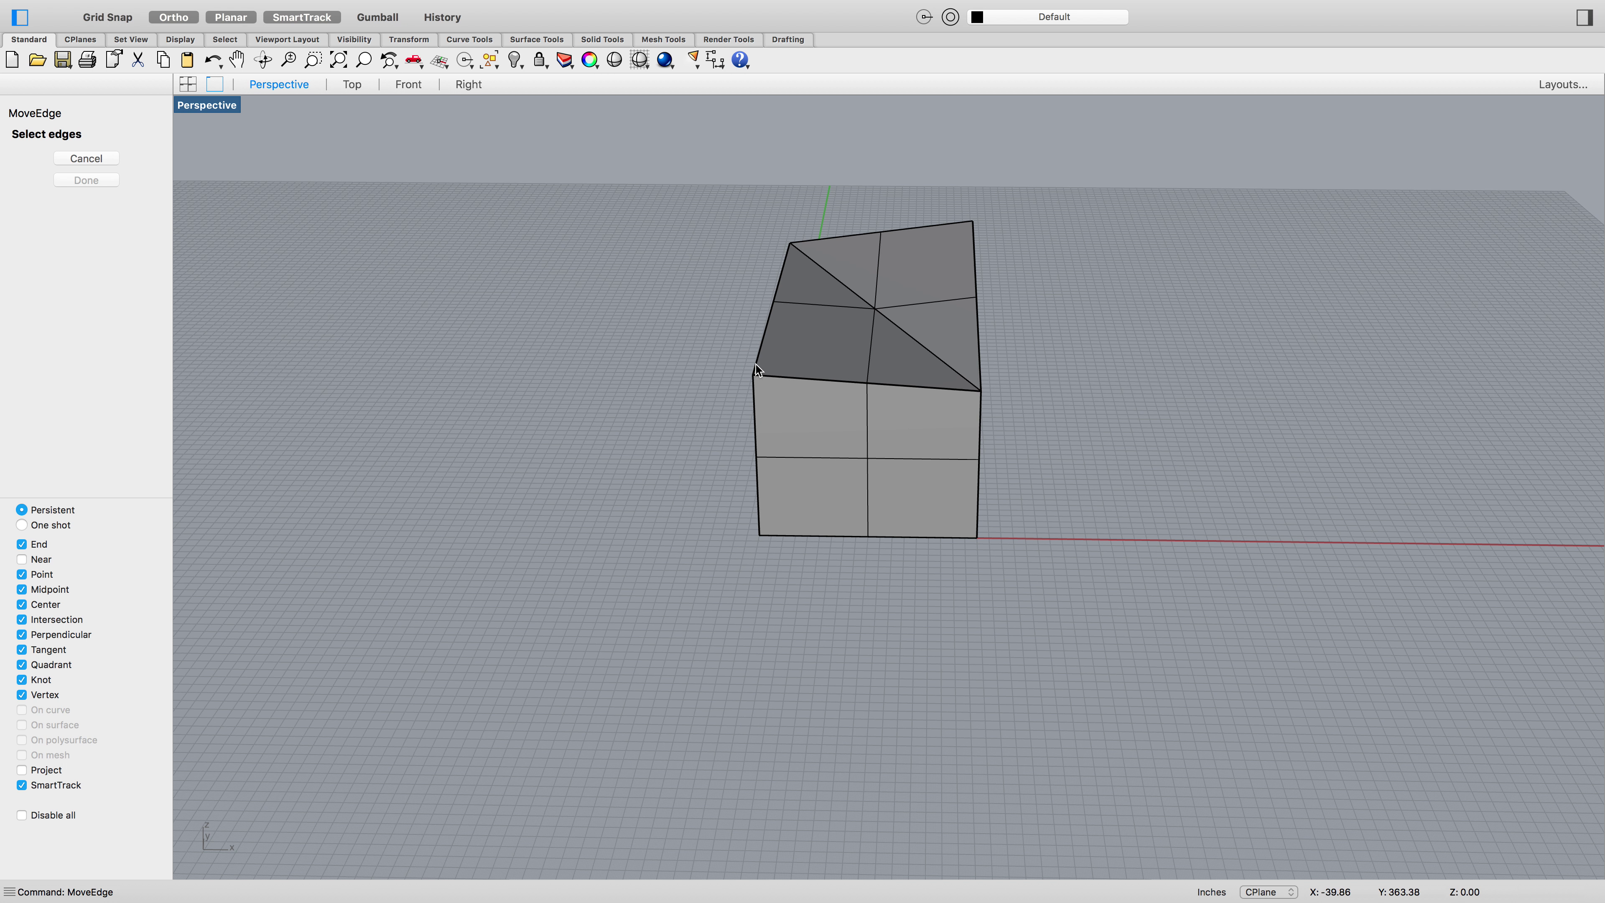
{"action": "left_click", "coordinate": [756, 365]}
{"action": "key", "text": "Return"}
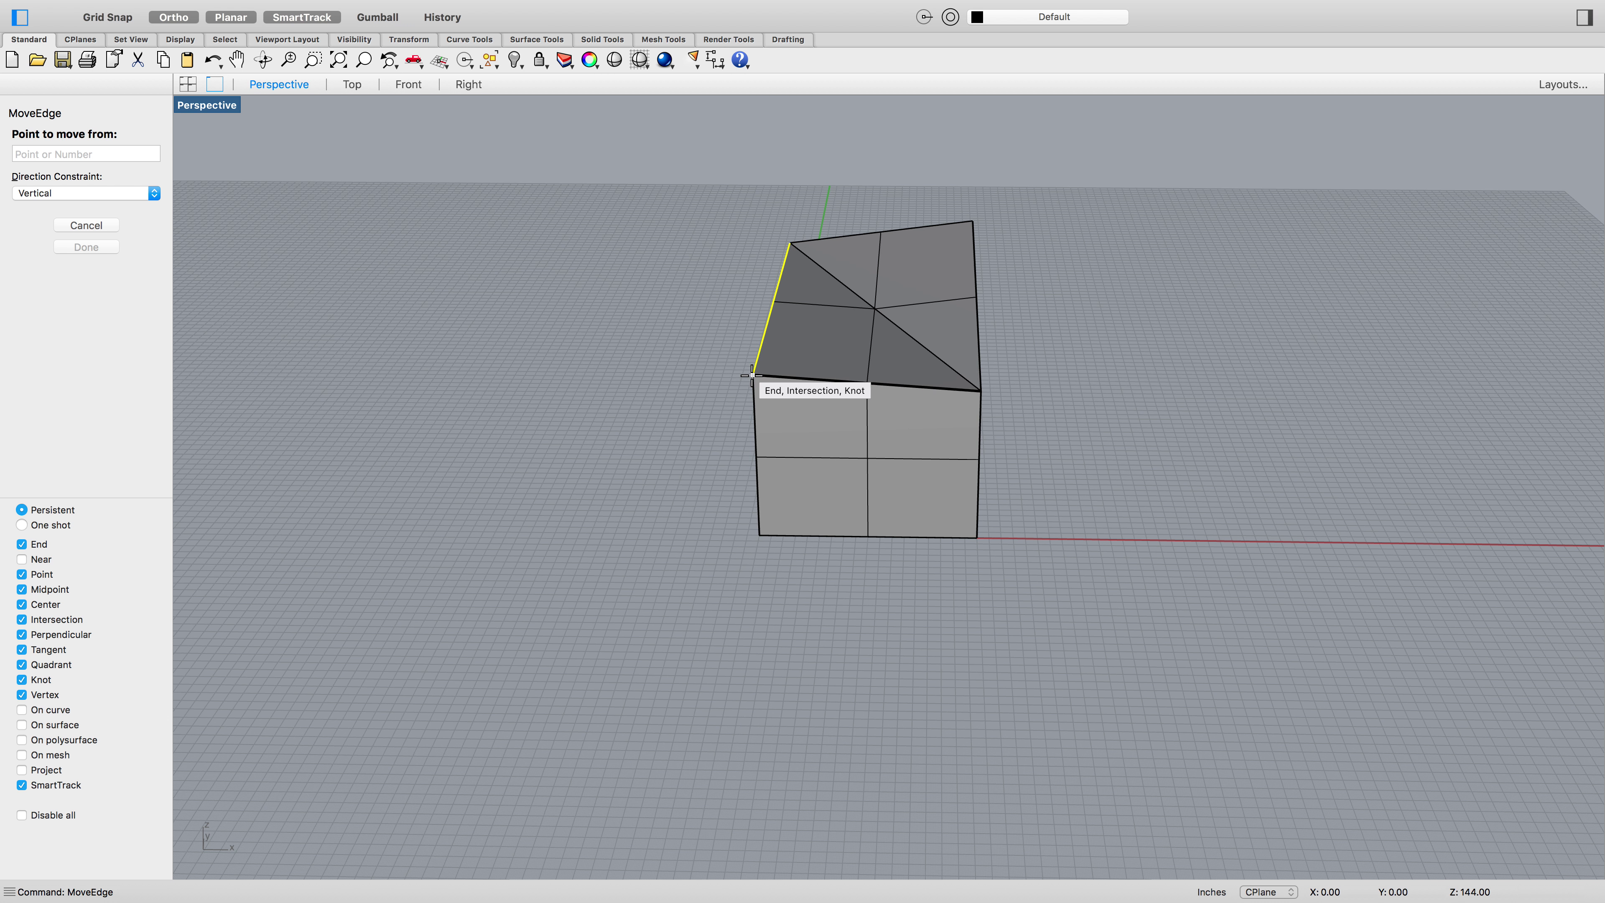
{"action": "left_click", "coordinate": [751, 375]}
{"action": "left_click", "coordinate": [758, 280]}
{"action": "right_click_drag", "start_coordinate": [1215, 556], "coordinate": [1182, 453]}
{"action": "key", "text": "super+z"}
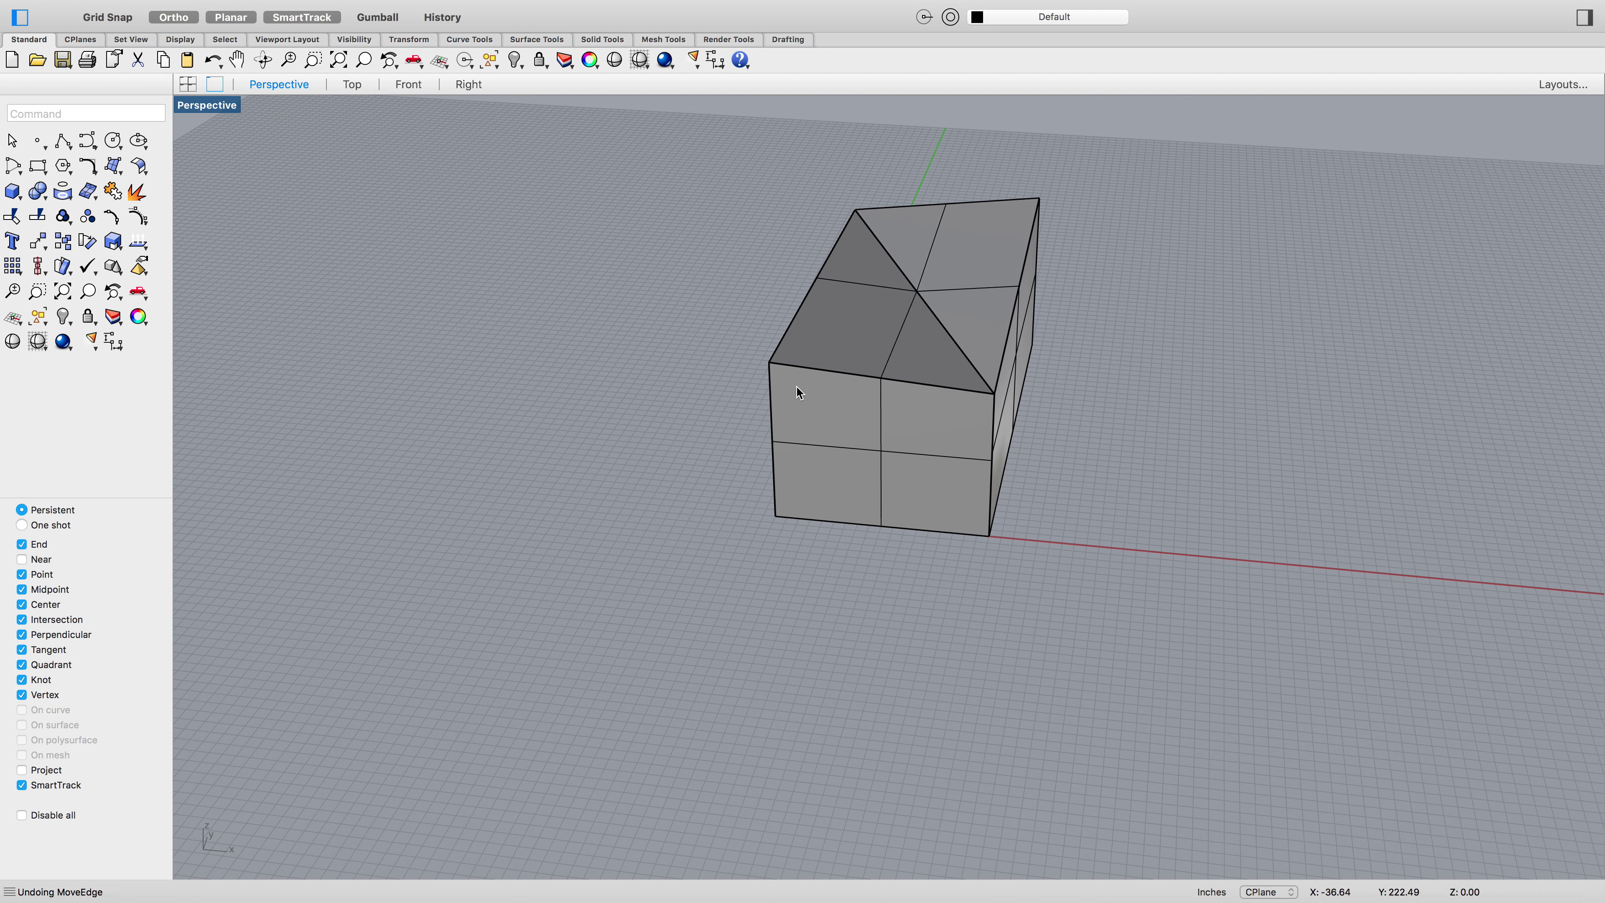
Try to raise the roof's diagonal edge by 8 inches with Move Edge, and undo the move
{"action": "key", "text": "Return"}
{"action": "left_click", "coordinate": [984, 378]}
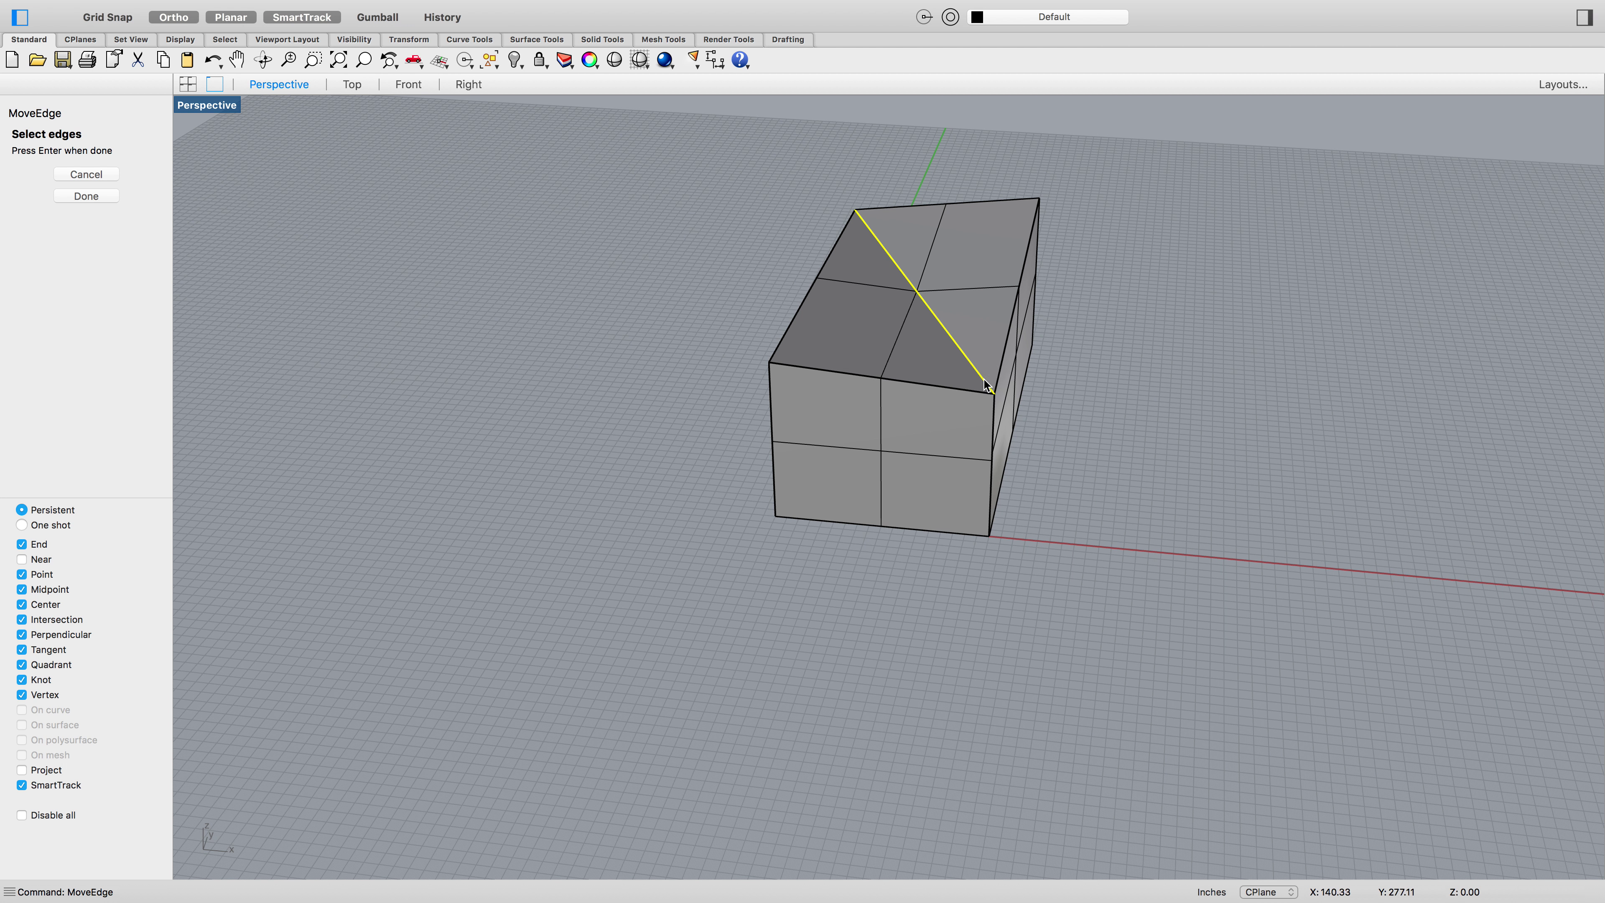
{"action": "key", "text": "Return"}
{"action": "left_click", "coordinate": [995, 398]}
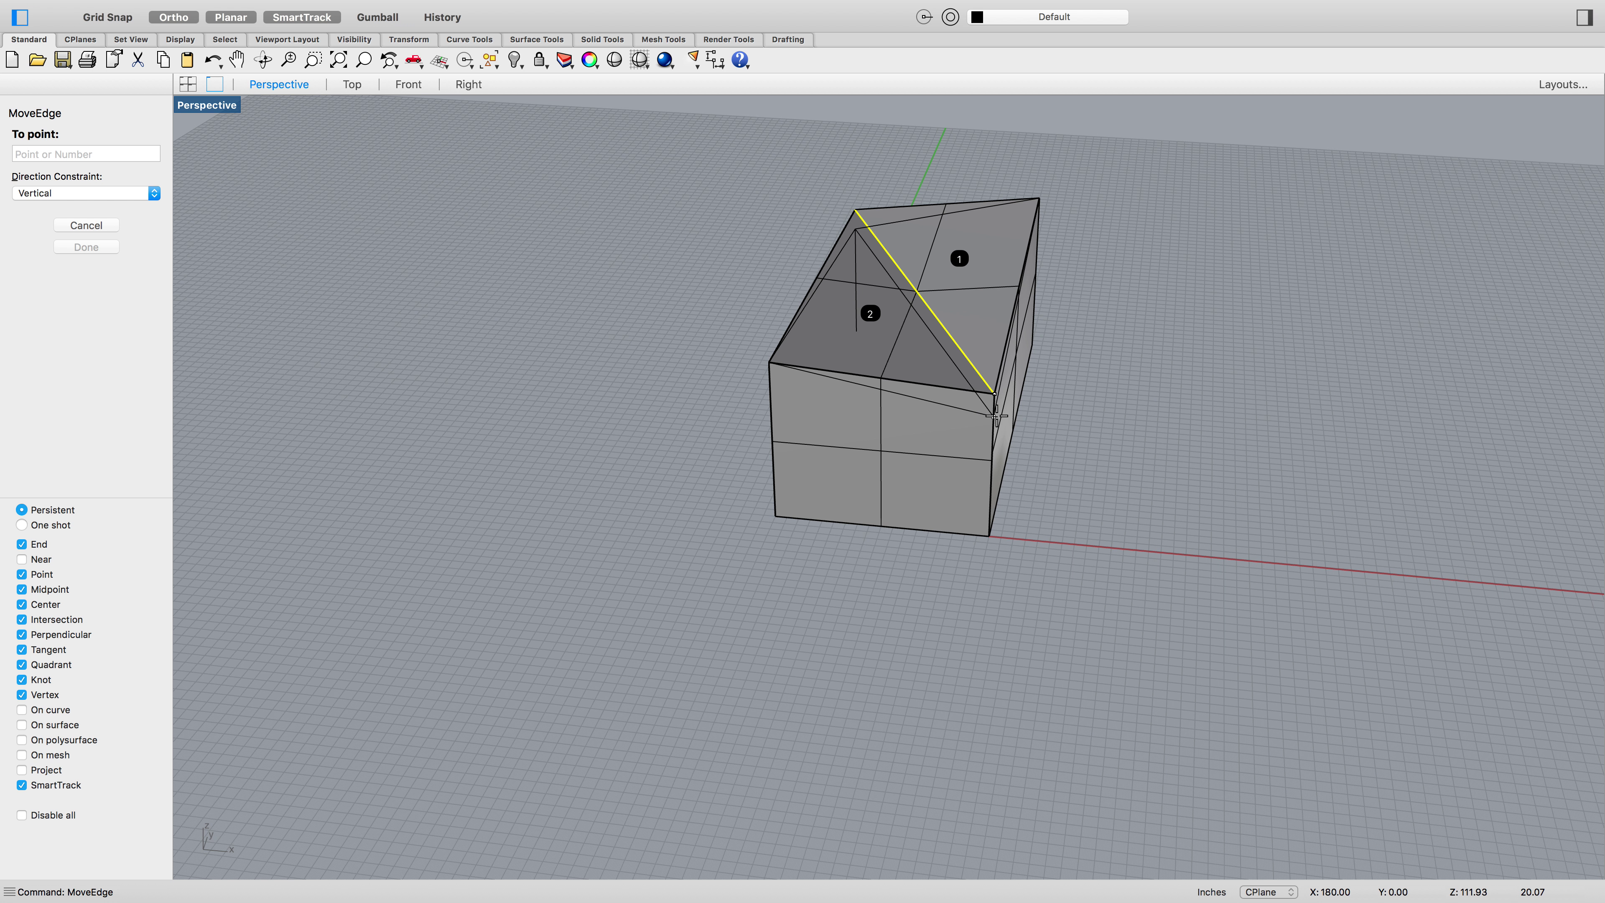
{"action": "type", "text": "8"}
{"action": "key", "text": "Return"}
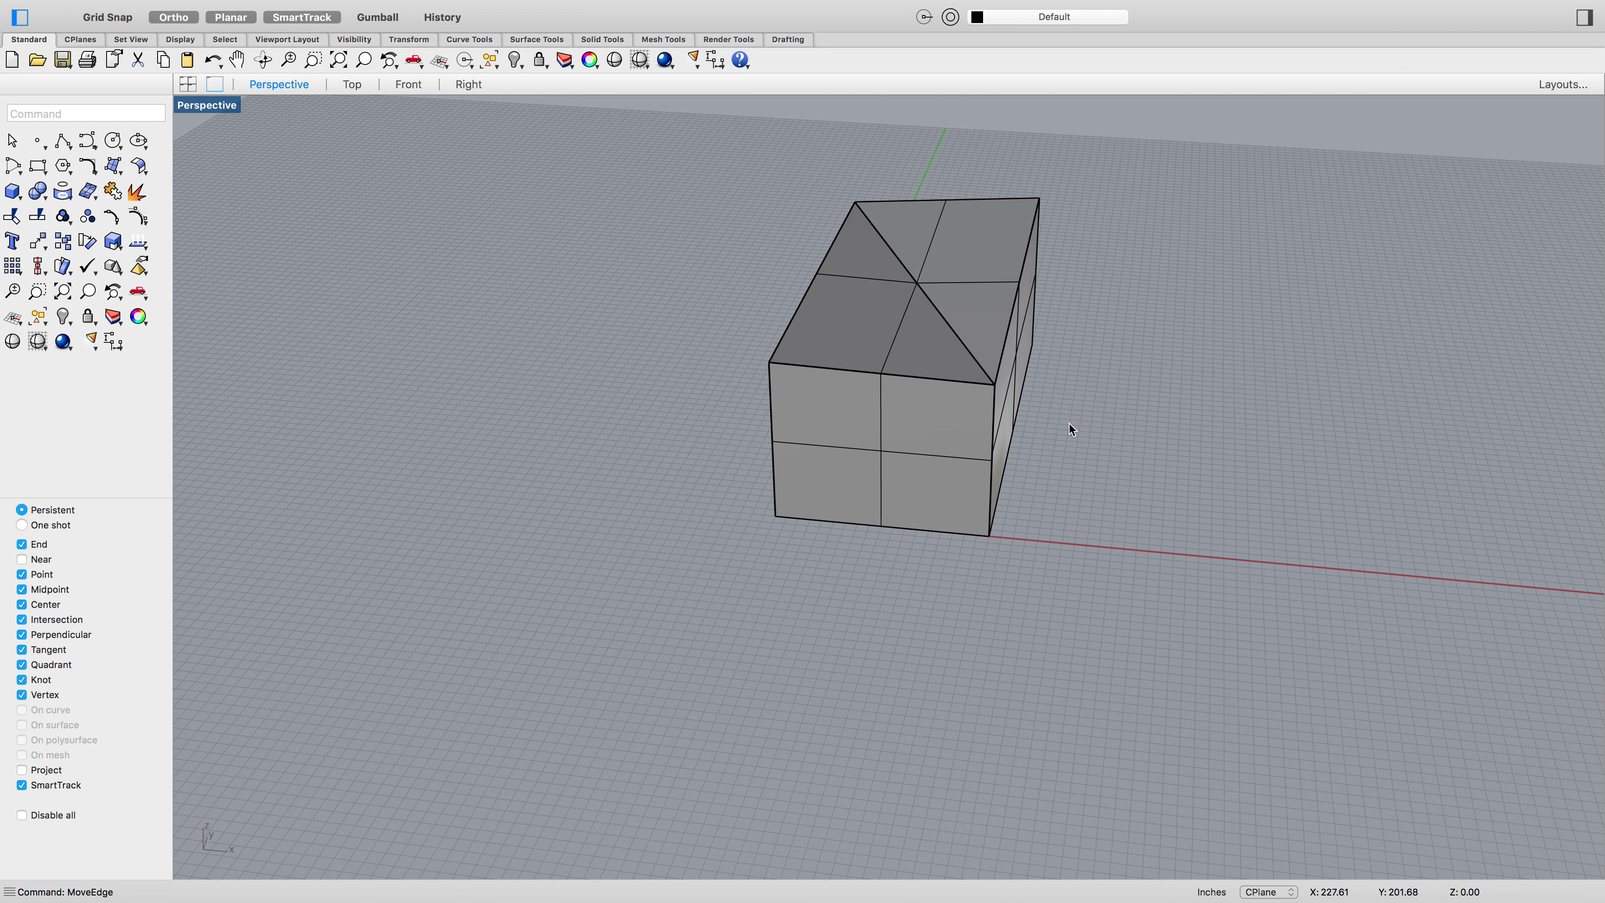
{"action": "key", "text": "super+z"}
Move the roof's diagonal edge vertically by -8 inches with Move Edge, starting from its front corner
{"action": "key", "text": "Return"}
{"action": "left_click", "coordinate": [978, 380]}
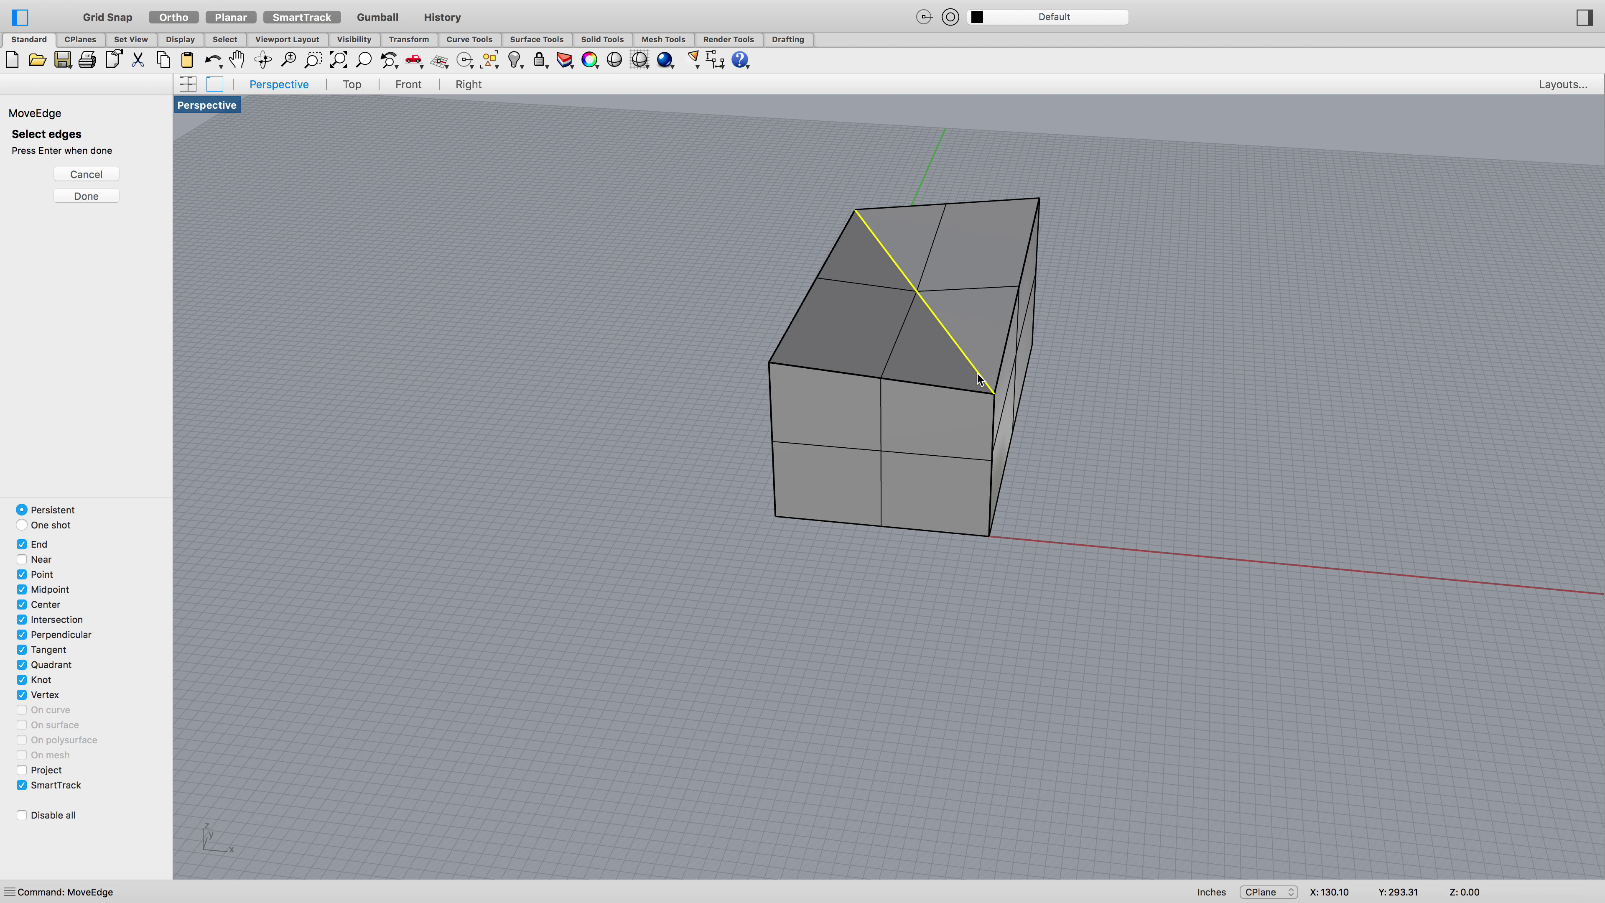
{"action": "key", "text": "Return"}
{"action": "left_click", "coordinate": [993, 393]}
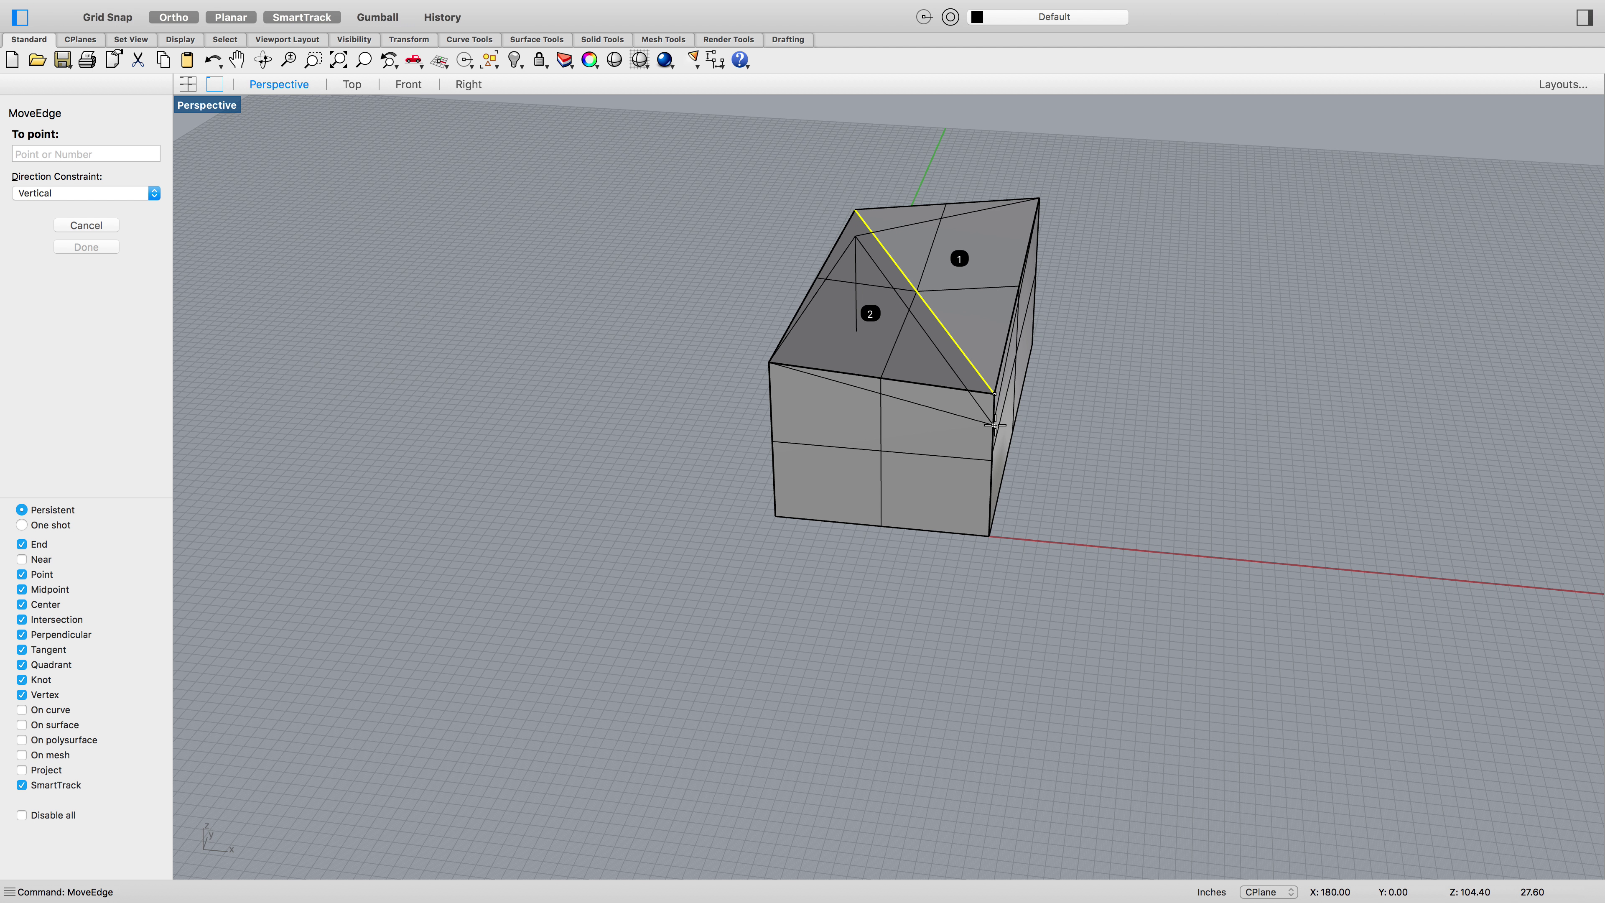
{"action": "type", "text": "-8"}
{"action": "key", "text": "Return"}
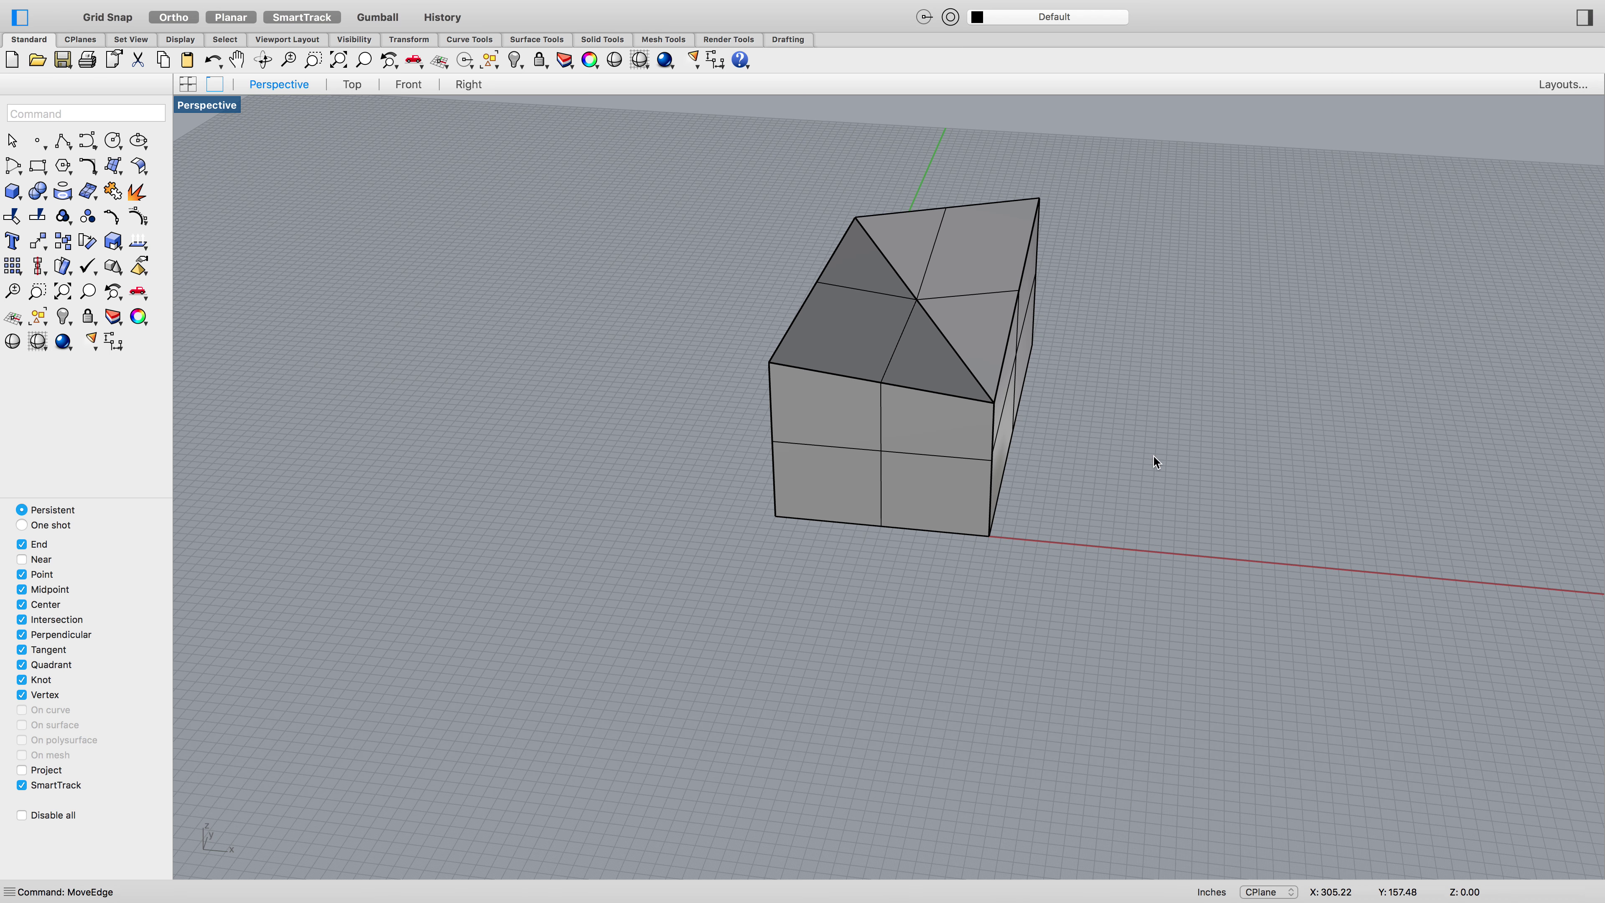
Shell the building with a 6-inch thickness, removing the short front end wall
{"action": "mouse_move", "coordinate": [1153, 454]}
{"action": "right_mouse_down"}
{"action": "mouse_move", "coordinate": [1207, 412]}
{"action": "mouse_move", "coordinate": [1156, 436]}
{"action": "right_mouse_up"}
{"action": "scroll", "coordinate": [1139, 348], "scroll_direction": "up", "scroll_amount": 5}
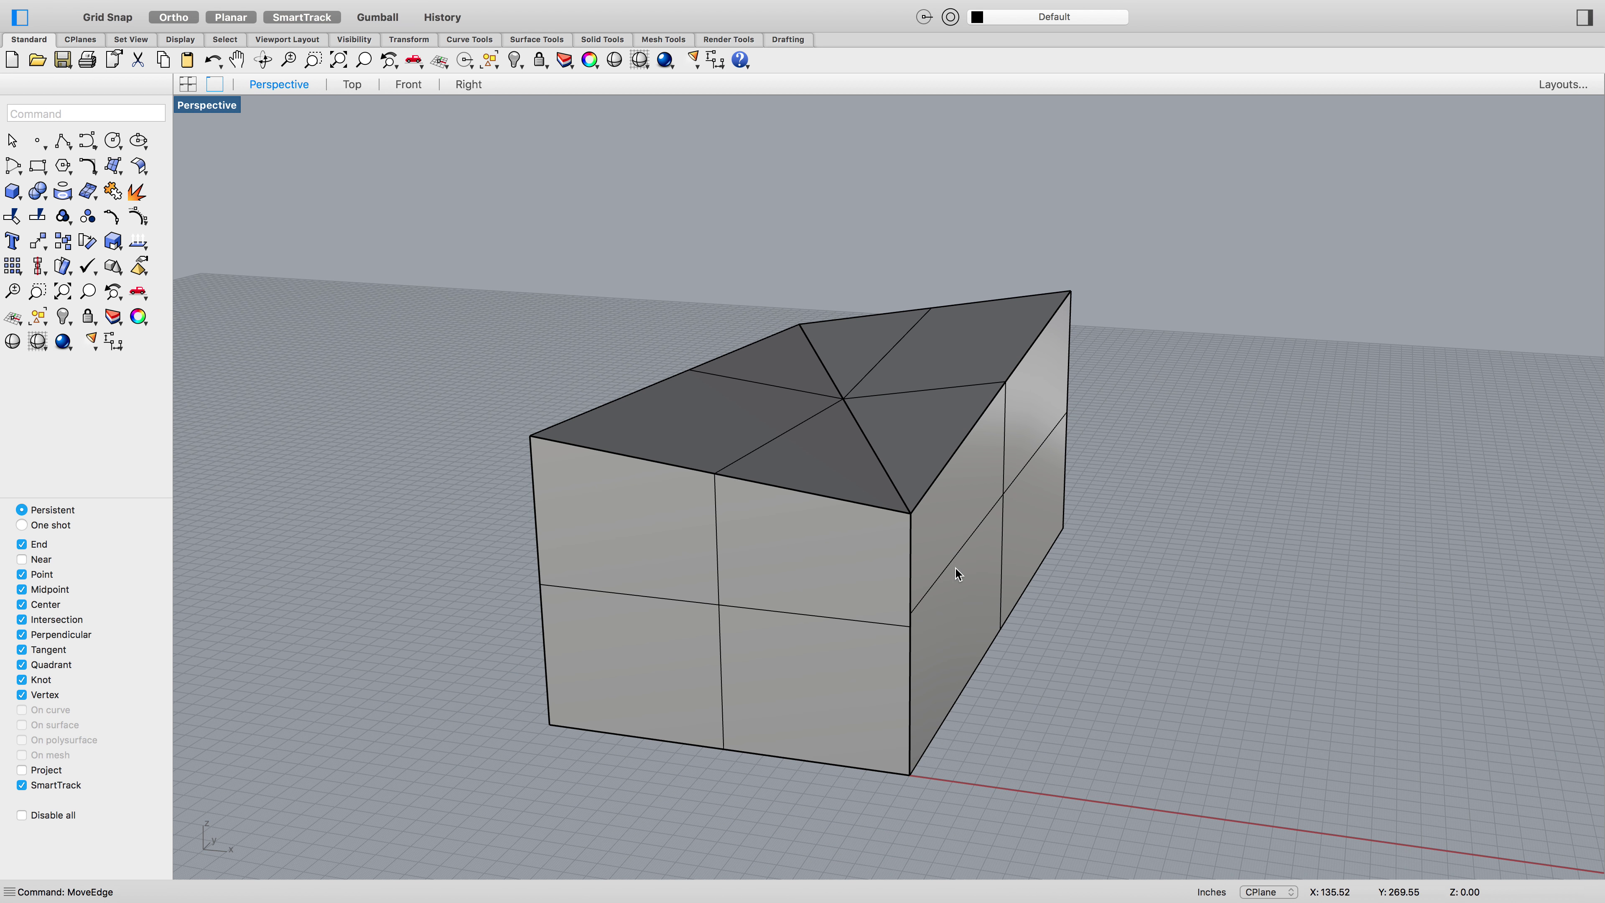
{"action": "mouse_move", "coordinate": [956, 573]}
{"action": "right_mouse_down"}
{"action": "mouse_move", "coordinate": [989, 562]}
{"action": "mouse_move", "coordinate": [953, 580]}
{"action": "right_mouse_up"}
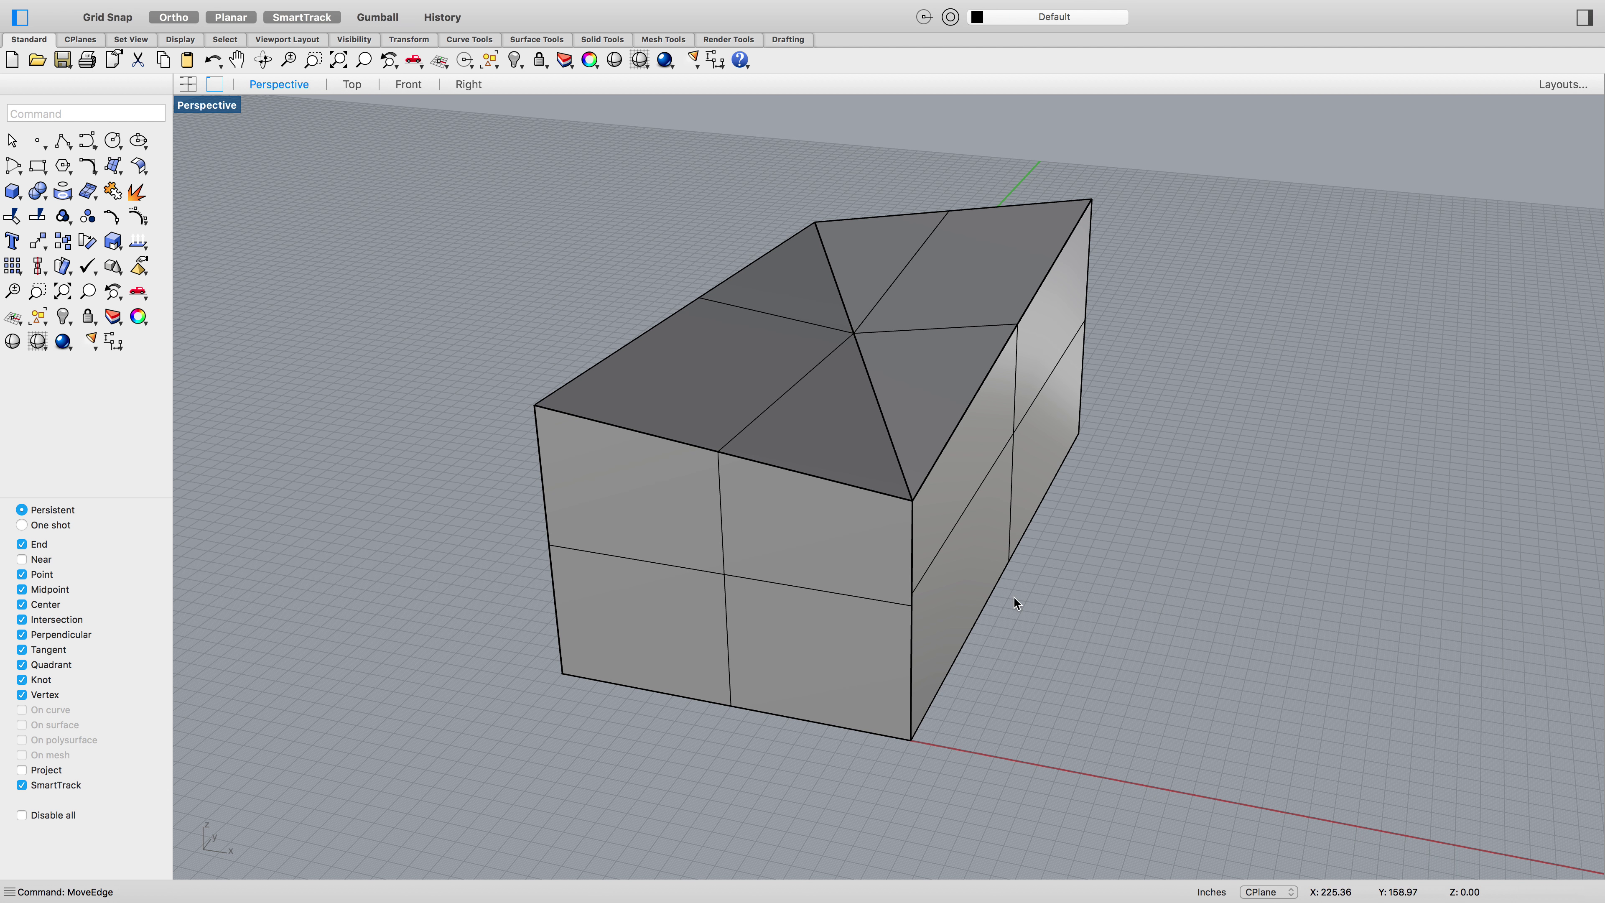
{"action": "left_click", "coordinate": [821, 580]}
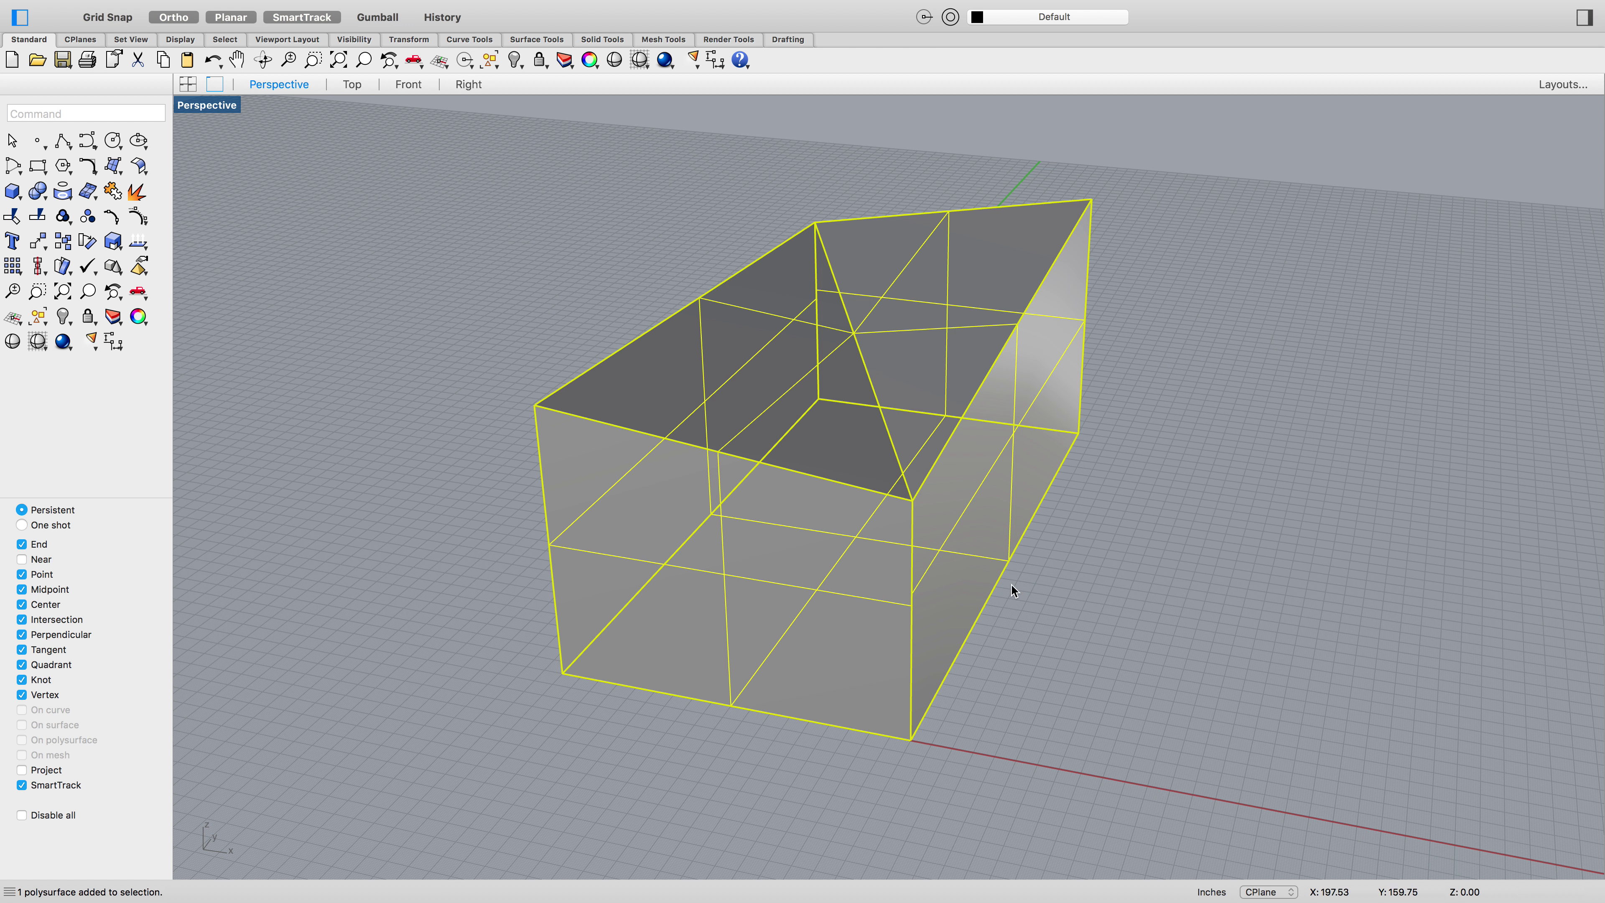
{"action": "key", "text": "Escape"}
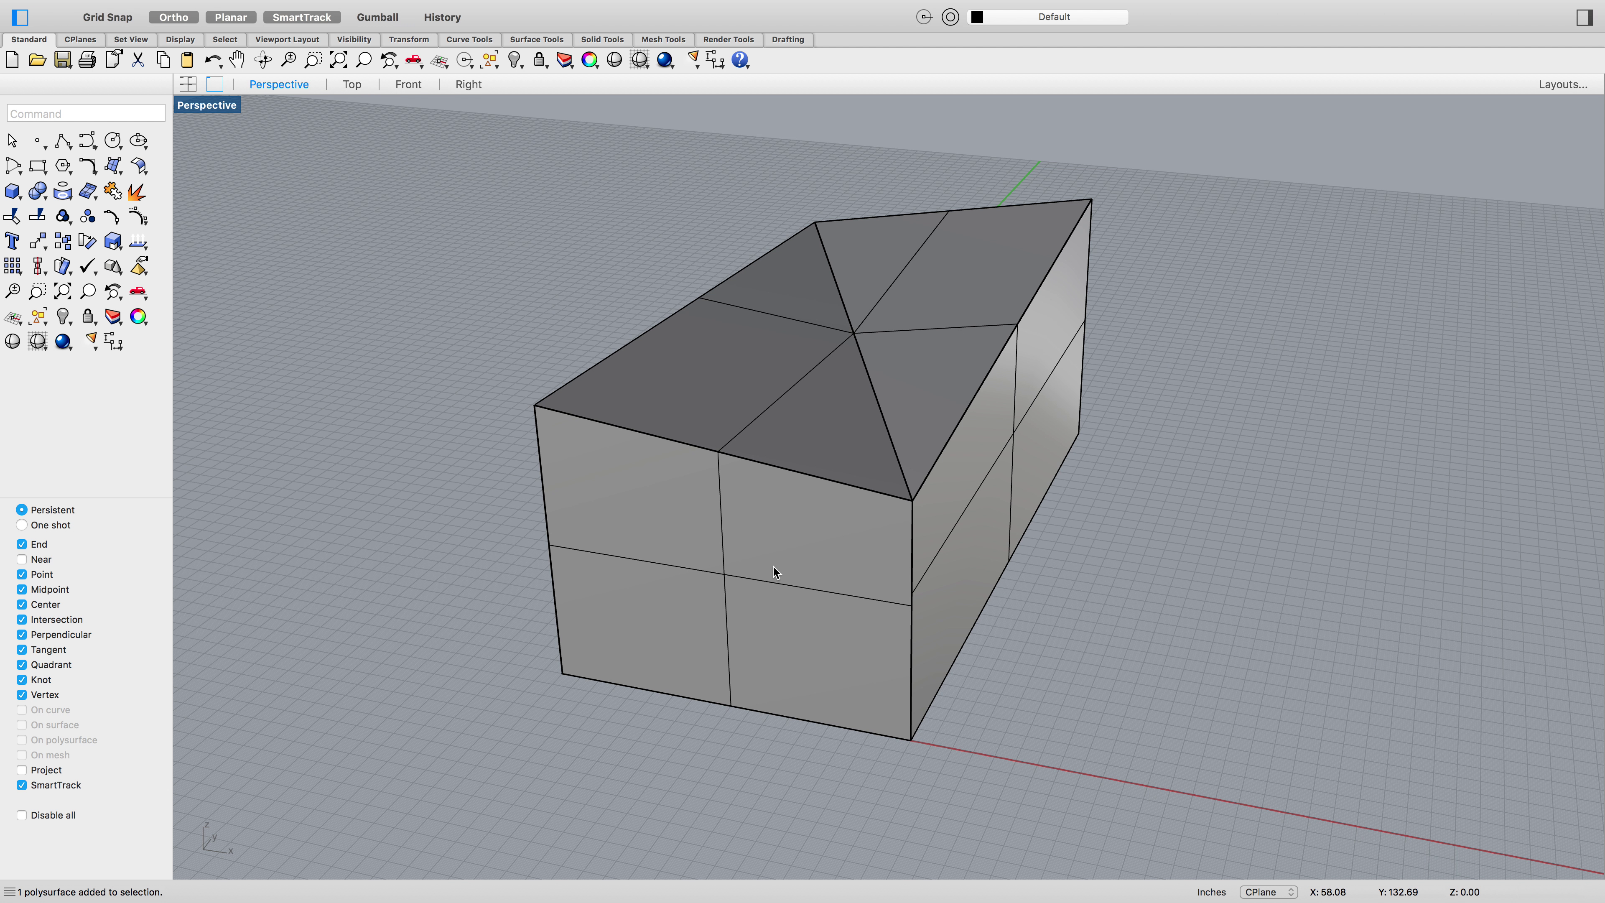
{"action": "type", "text": "Shell"}
{"action": "key", "text": "Return"}
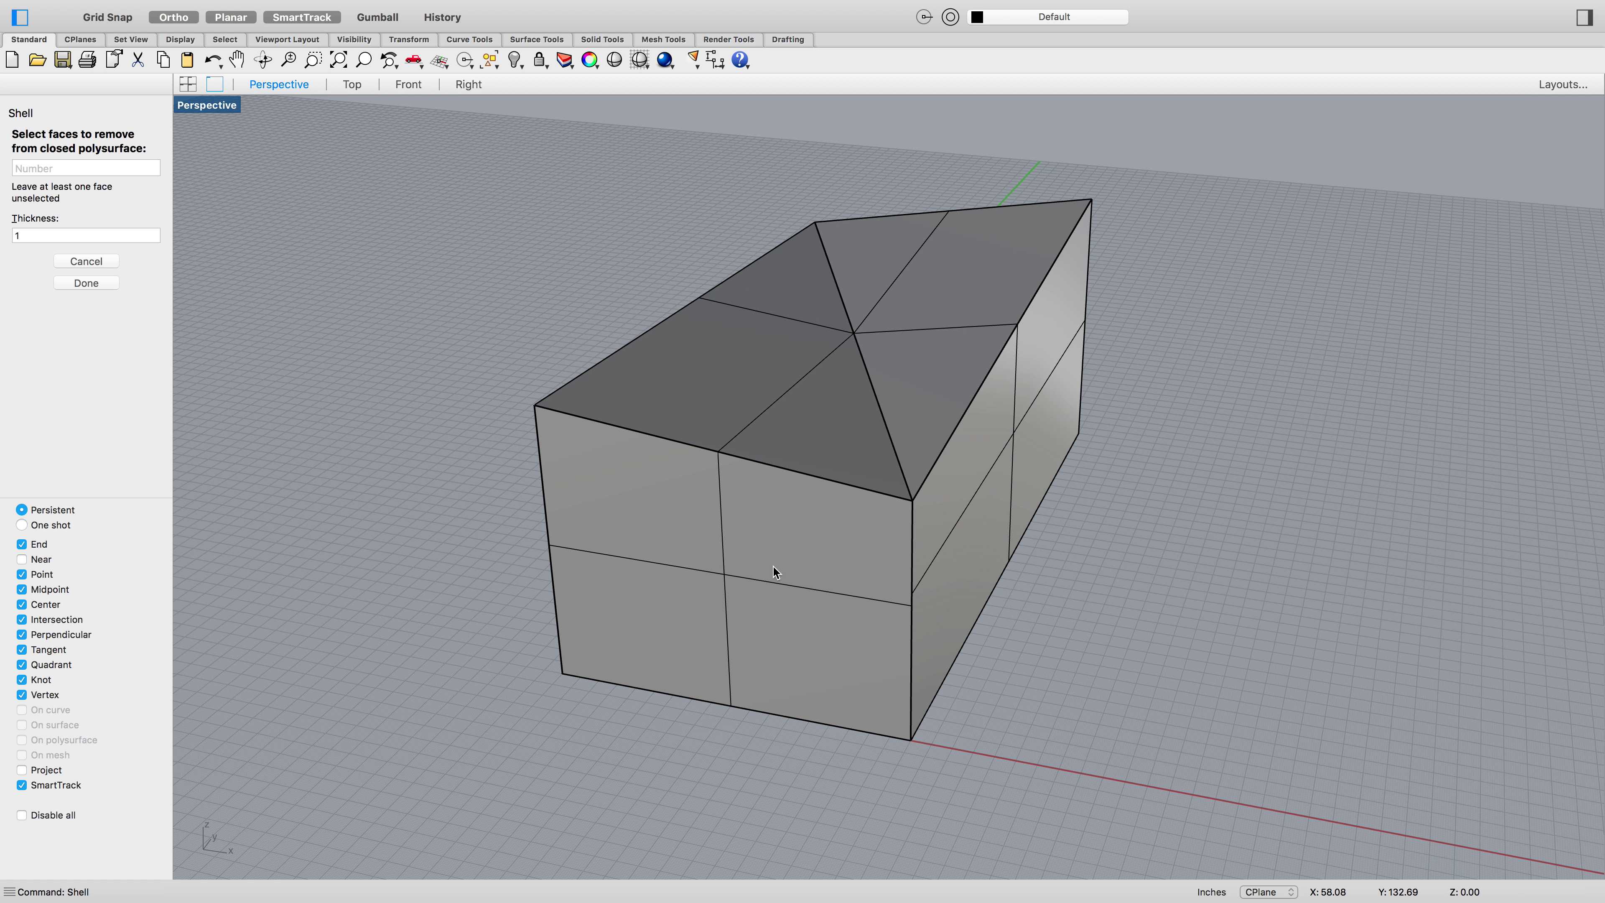
{"action": "left_click", "coordinate": [773, 566]}
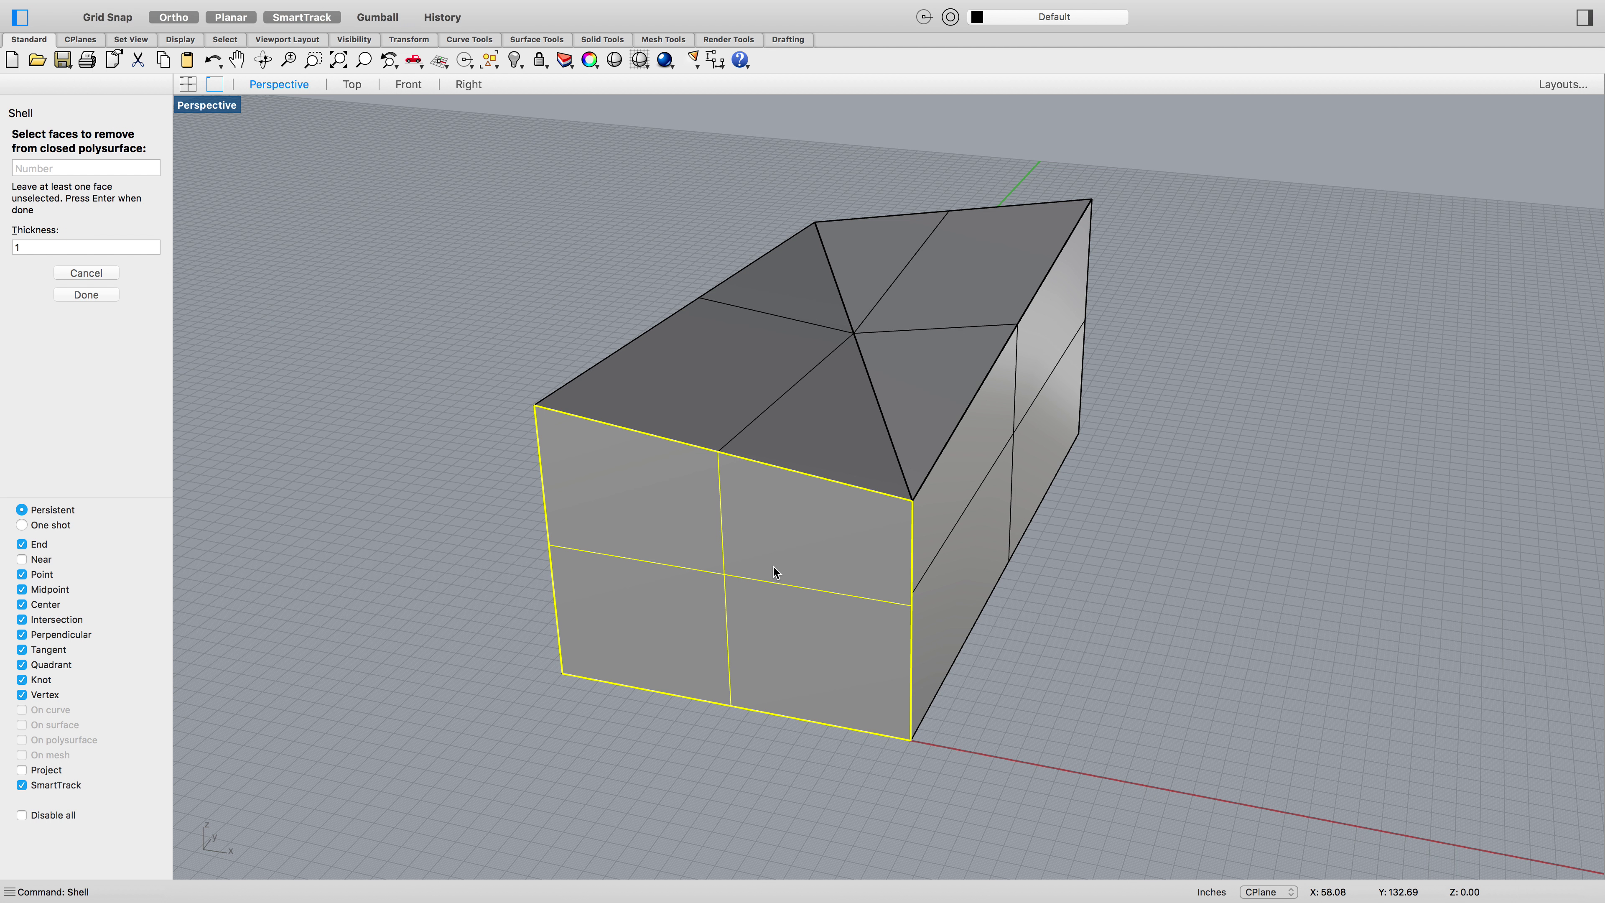
{"action": "left_click", "coordinate": [71, 249]}
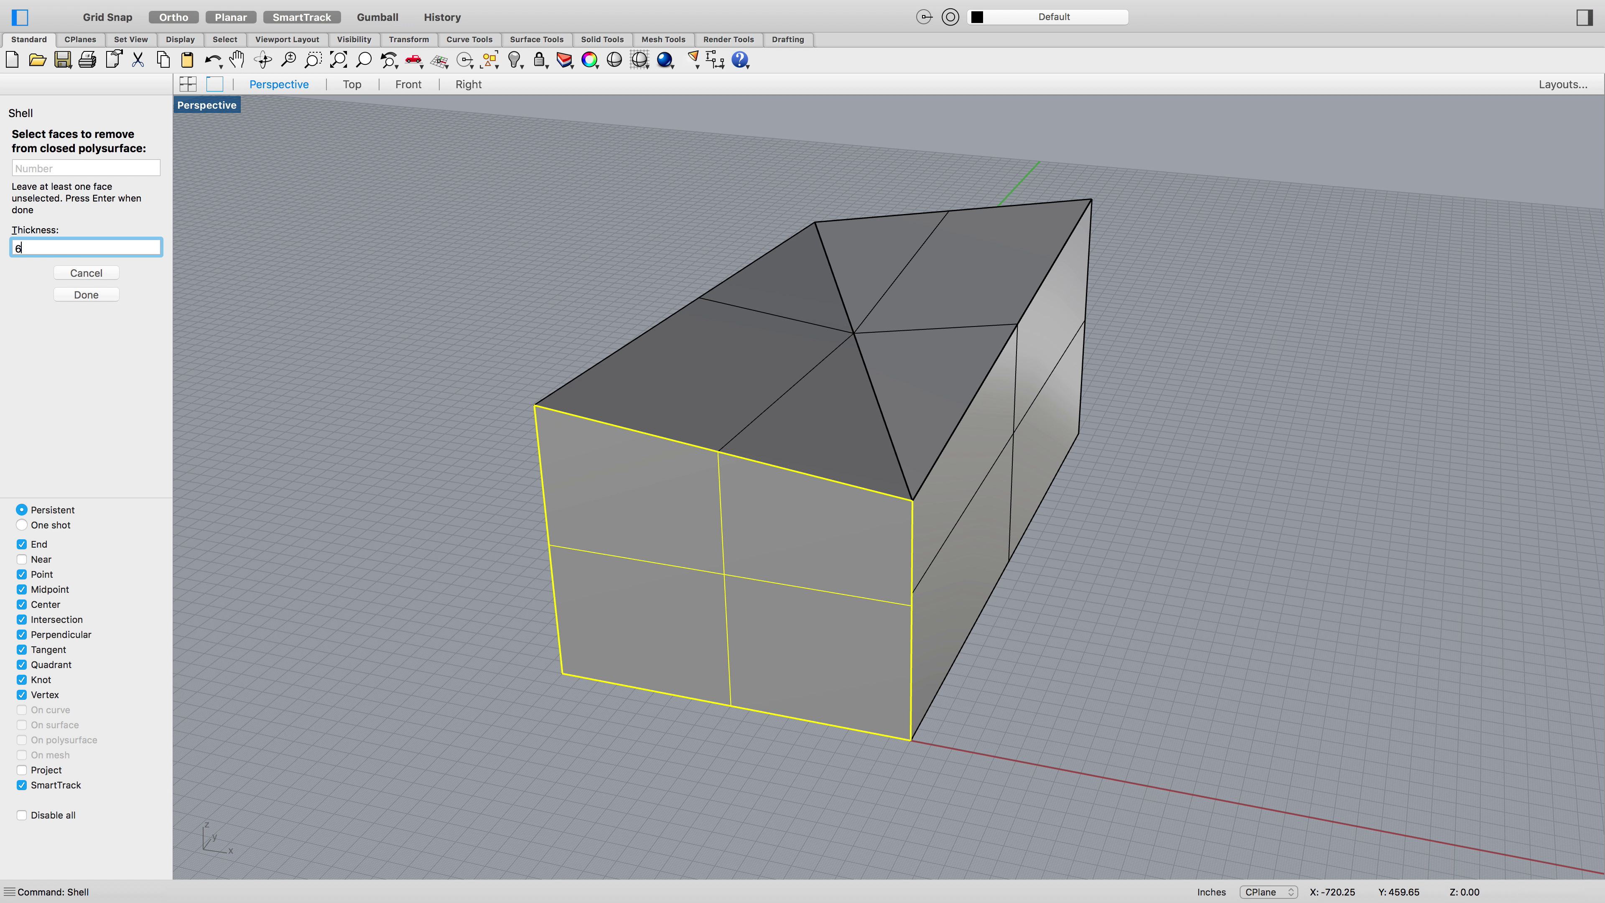
{"action": "left_click", "coordinate": [717, 558]}
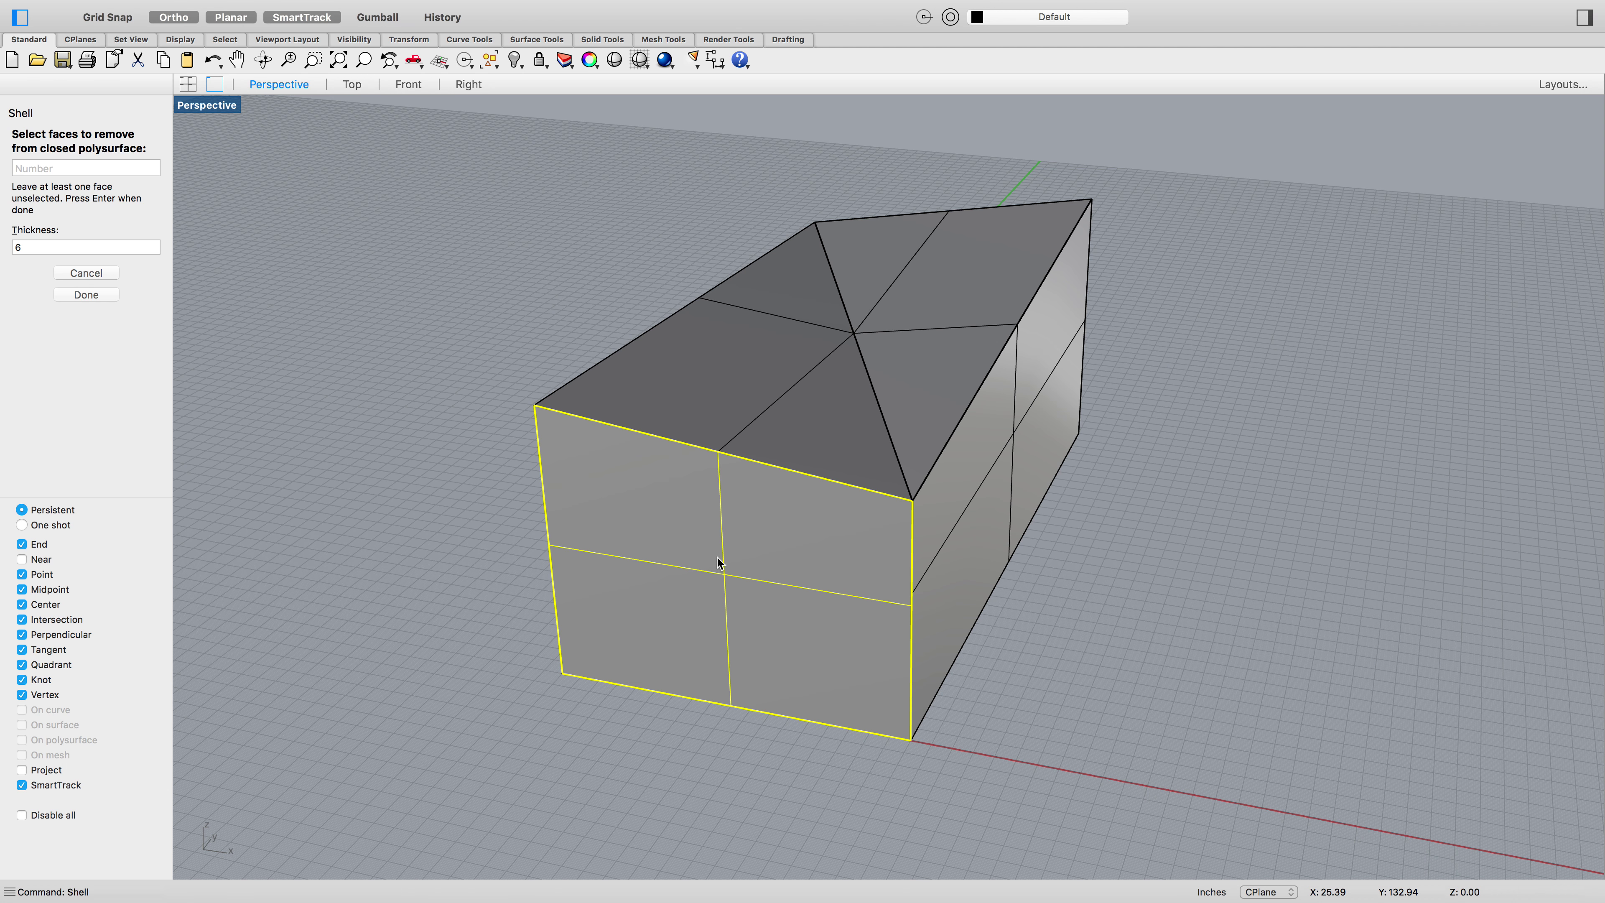
{"action": "key", "text": "Return"}
Draw a rectangle over the interior floor between its back corner and the diagonally opposite front corner
{"action": "right_click_drag", "start_coordinate": [948, 689], "coordinate": [910, 653]}
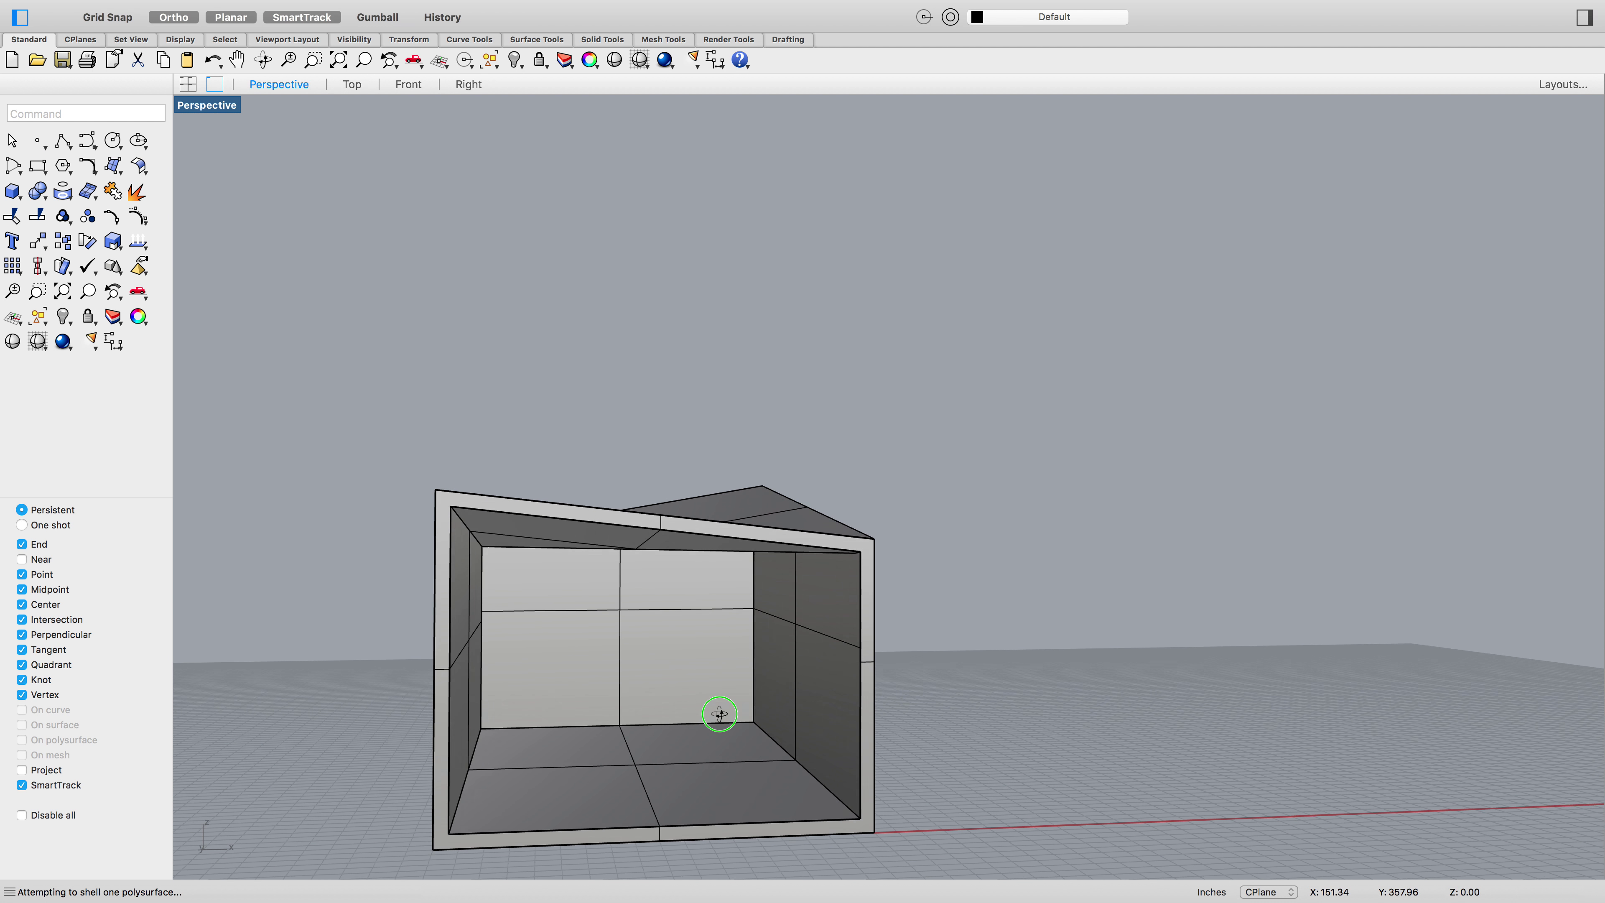
{"action": "scroll", "coordinate": [638, 686], "scroll_direction": "up", "scroll_amount": 5}
{"action": "right_click_drag", "start_coordinate": [738, 720], "coordinate": [423, 584]}
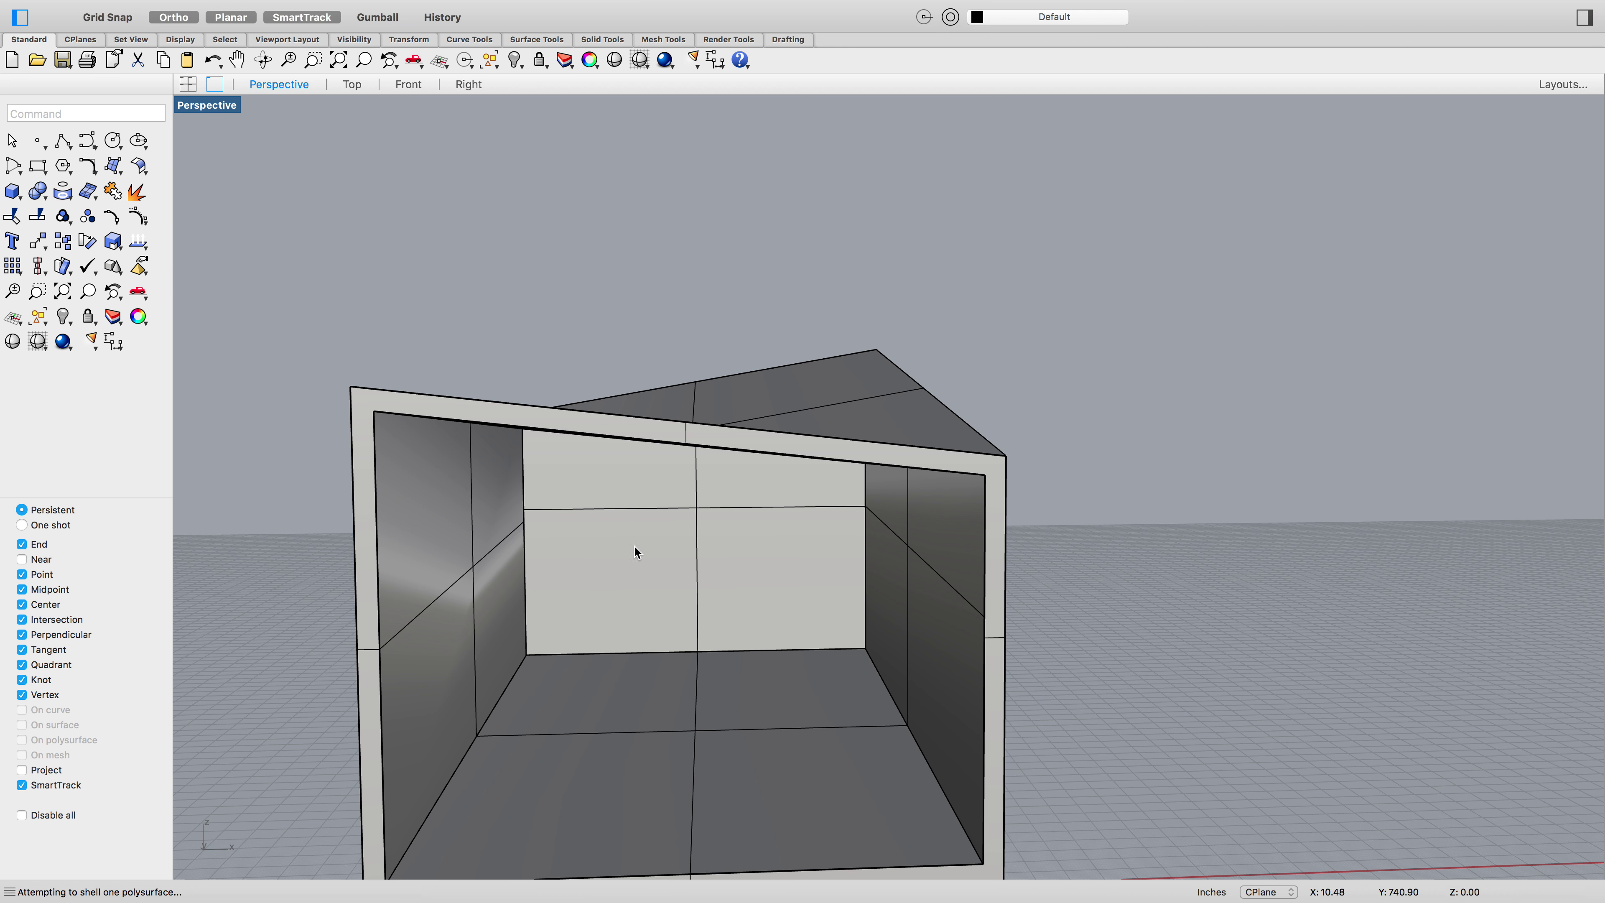
{"action": "mouse_move", "coordinate": [790, 752]}
{"action": "right_mouse_down"}
{"action": "mouse_move", "coordinate": [793, 737]}
{"action": "mouse_move", "coordinate": [765, 768]}
{"action": "right_mouse_up"}
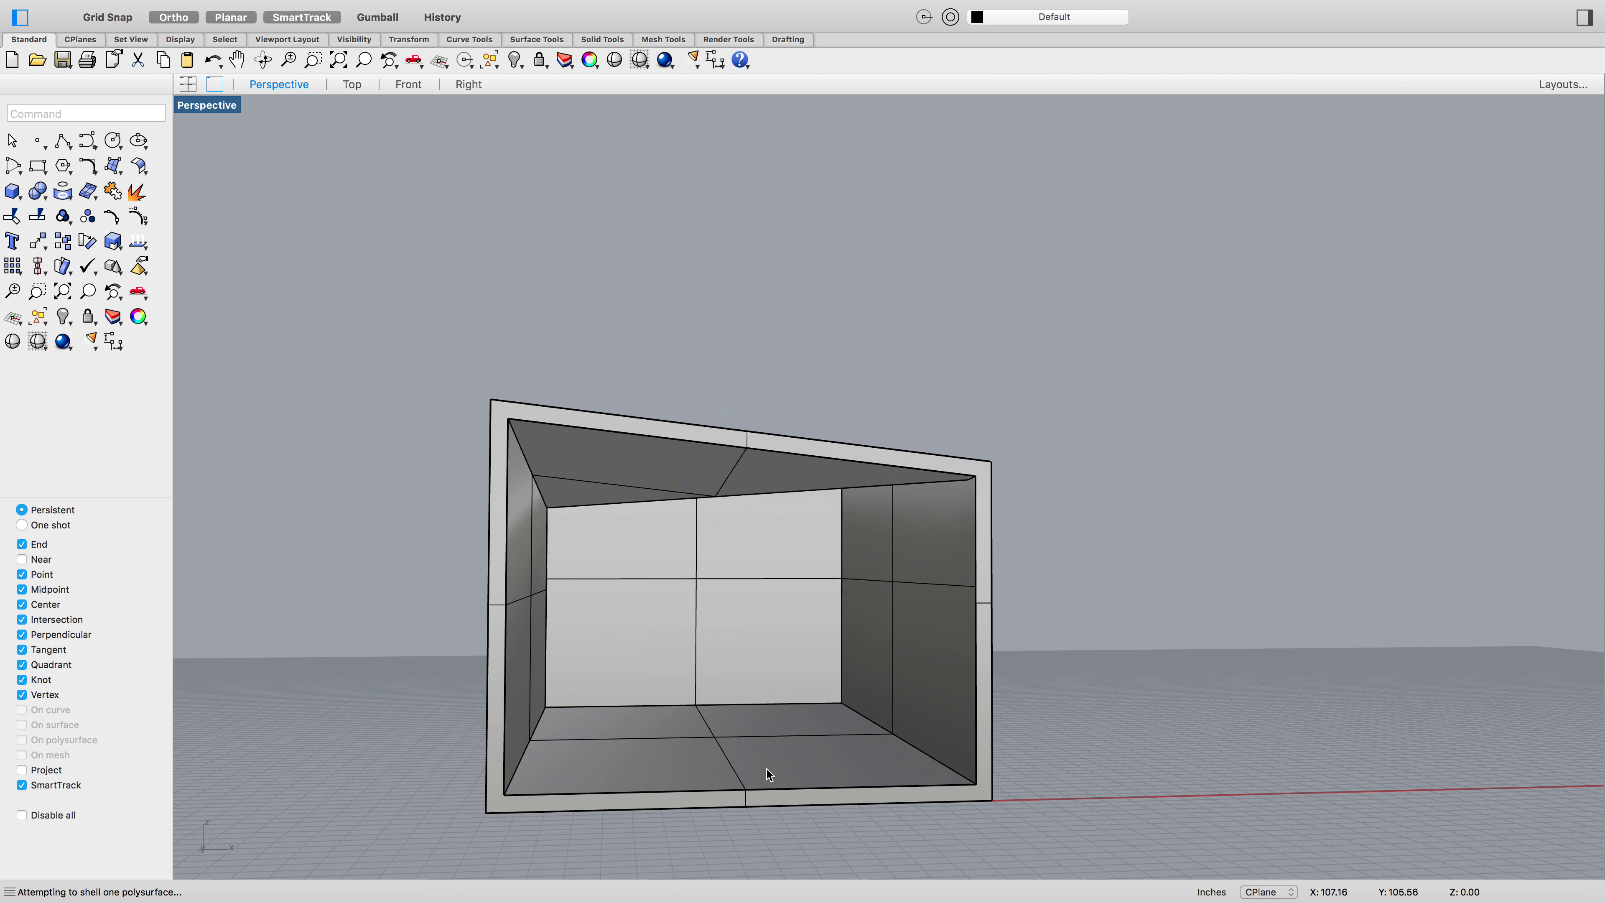
{"action": "scroll", "coordinate": [690, 757], "scroll_direction": "up", "scroll_amount": 6}
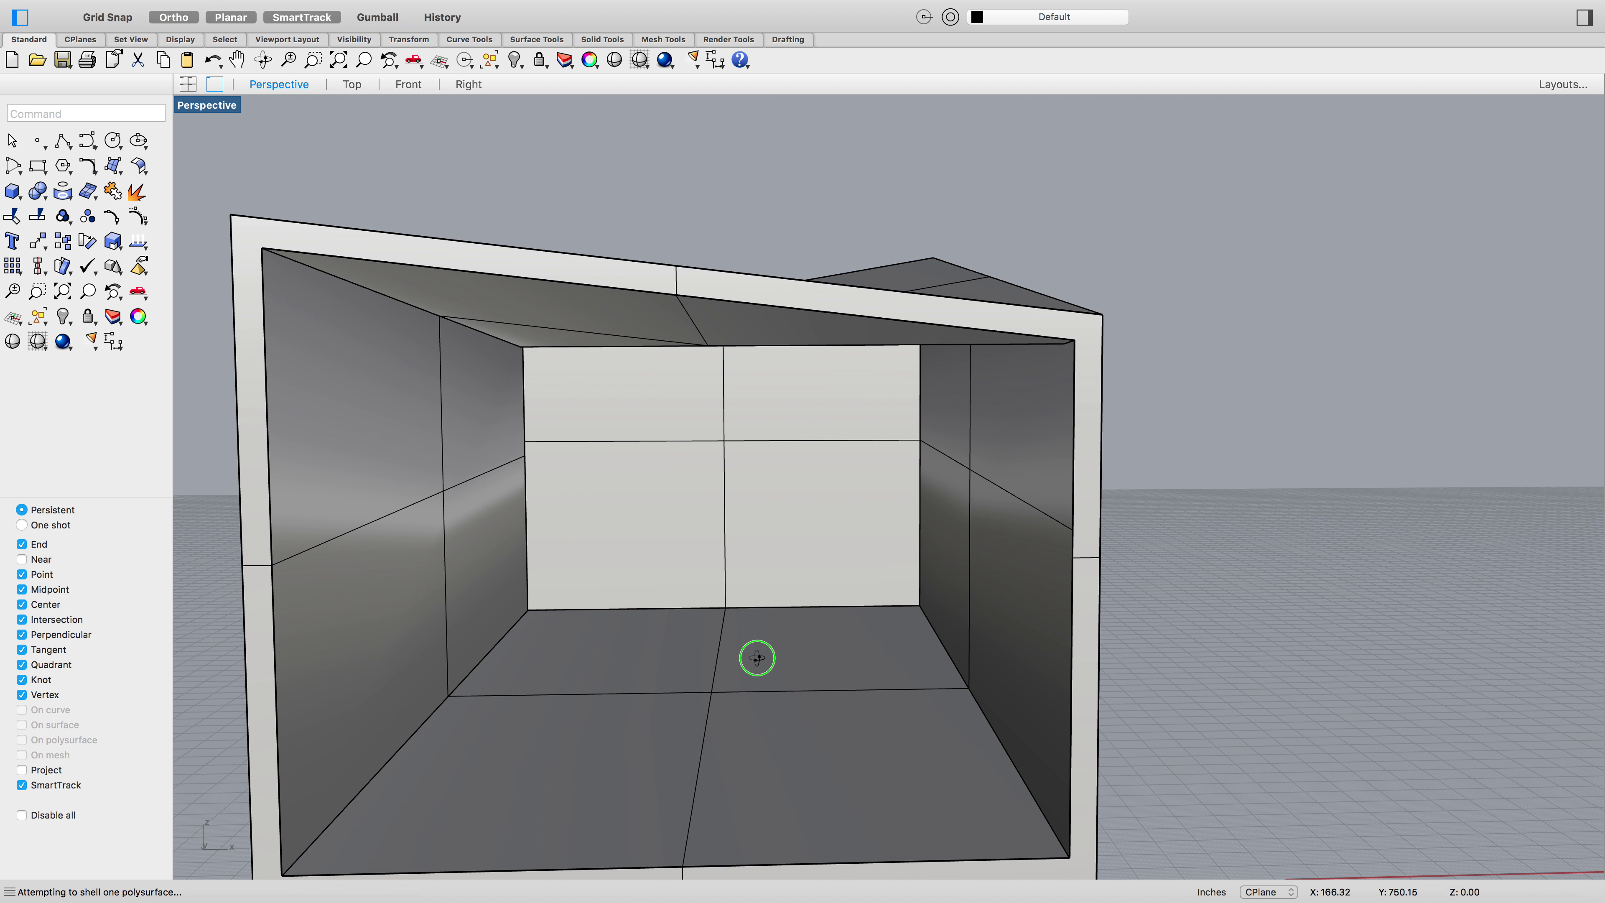
{"action": "right_click_drag", "start_coordinate": [697, 713], "coordinate": [706, 704]}
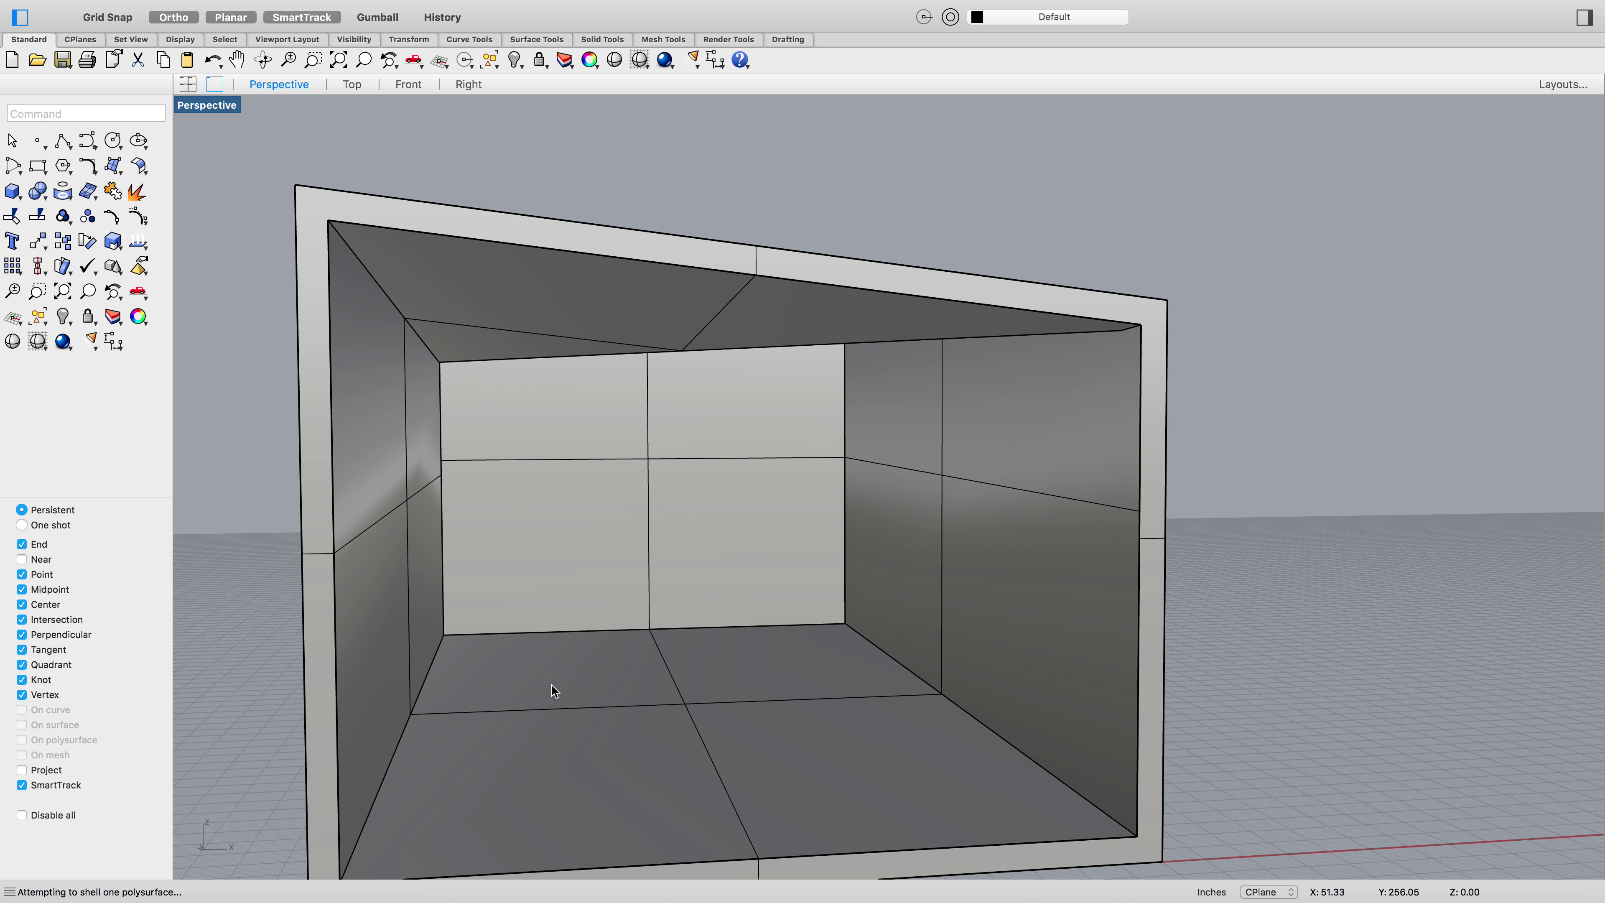
{"action": "type", "text": "rec"}
{"action": "key", "text": "Return"}
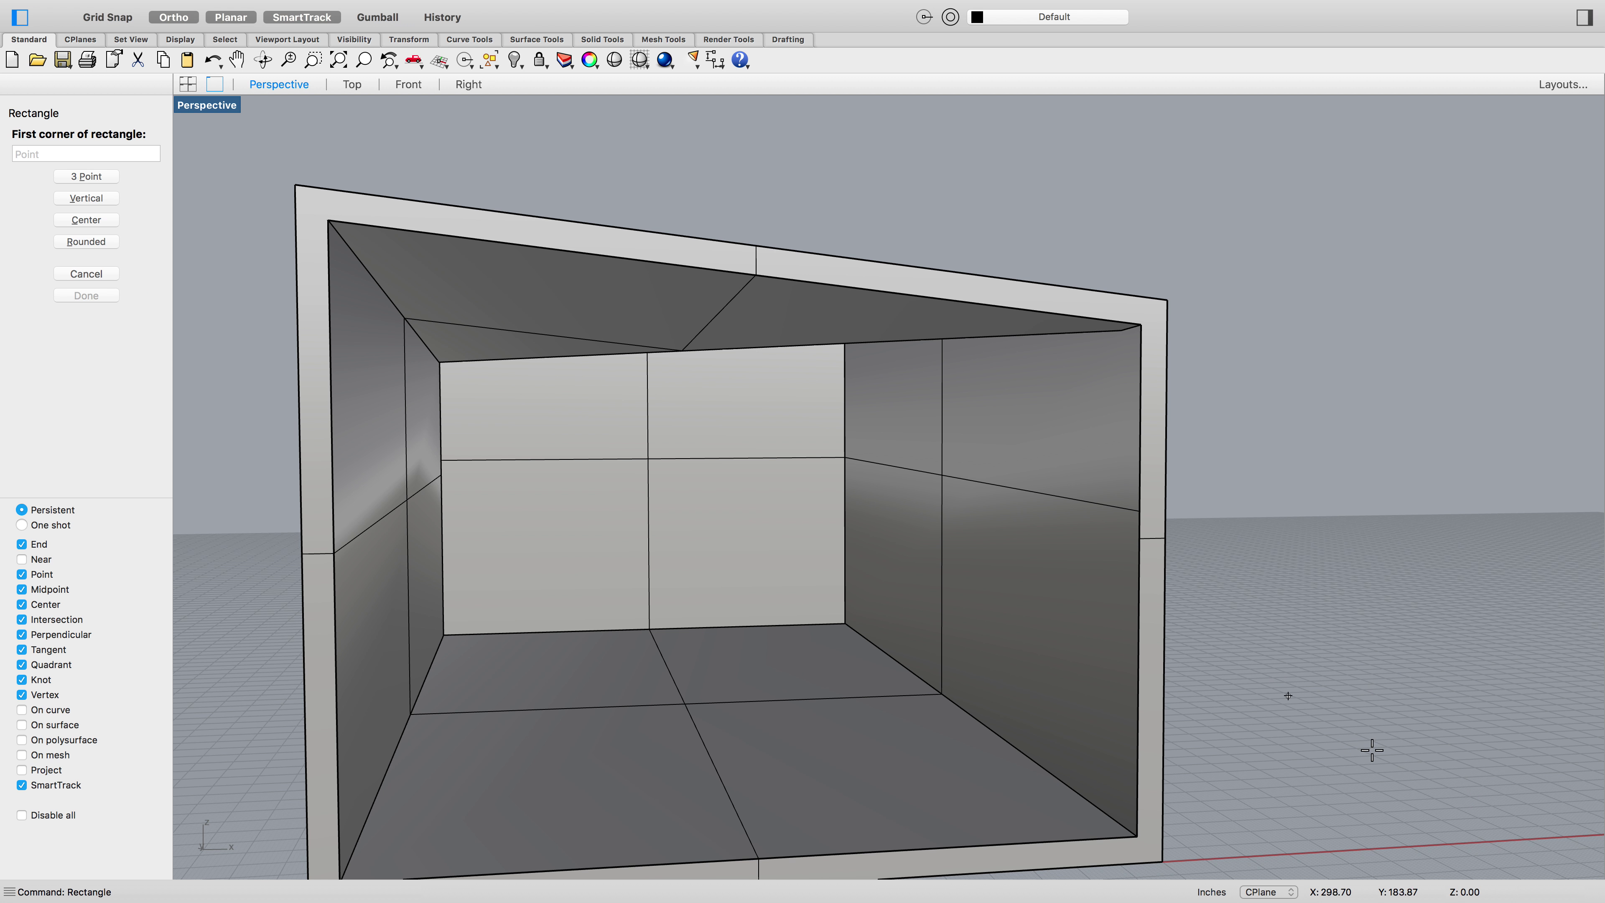
{"action": "left_click", "coordinate": [444, 634]}
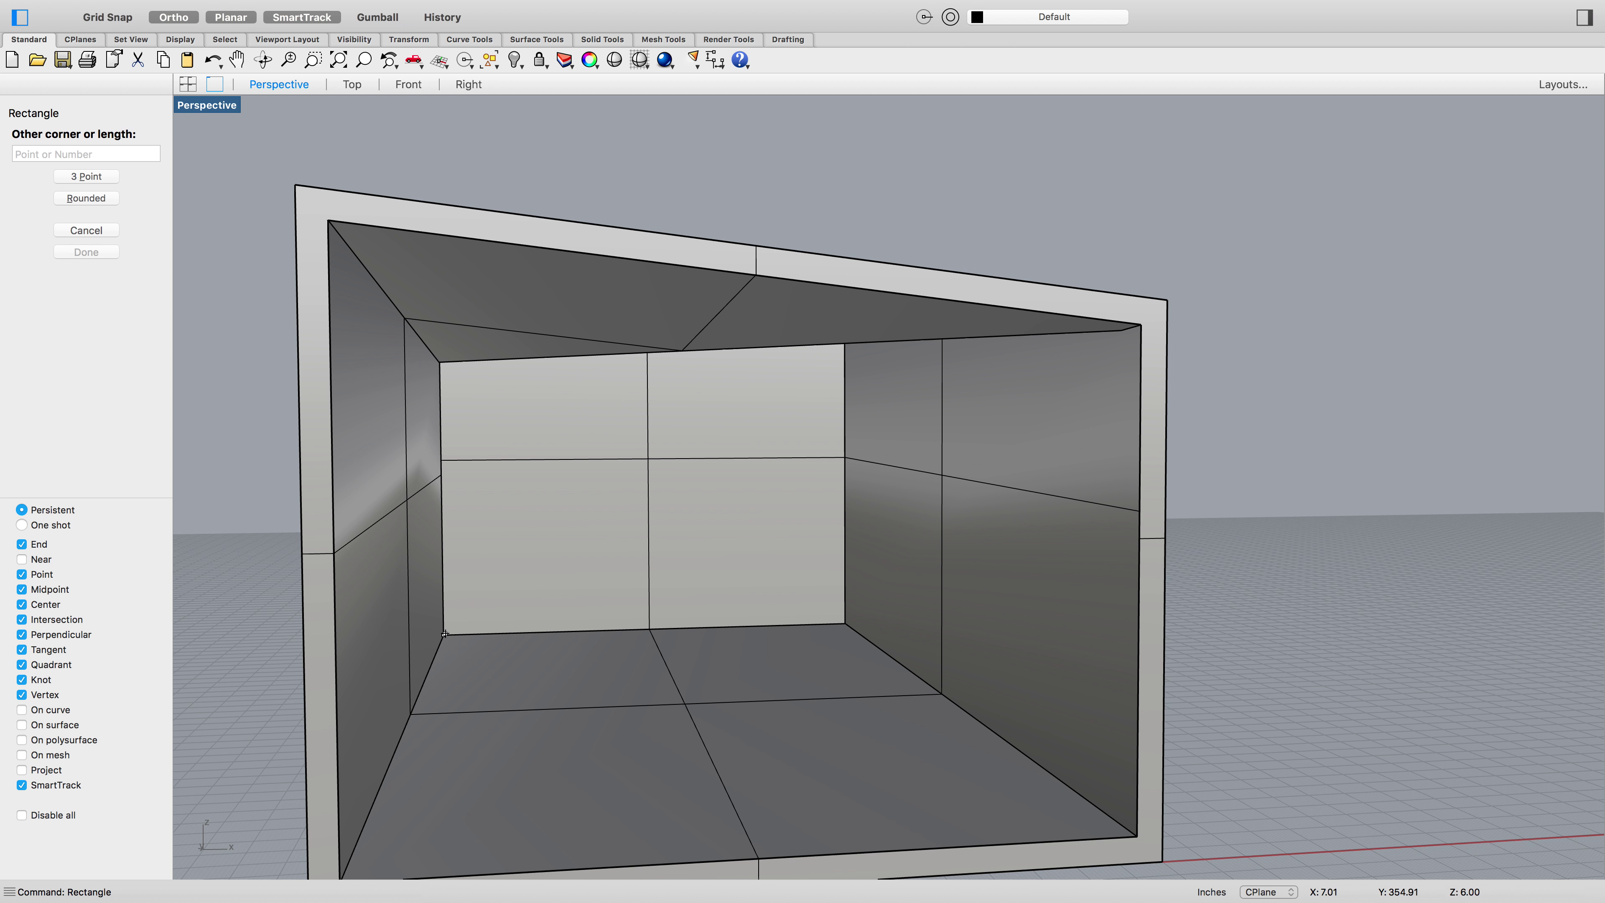
{"action": "left_click", "coordinate": [1137, 836]}
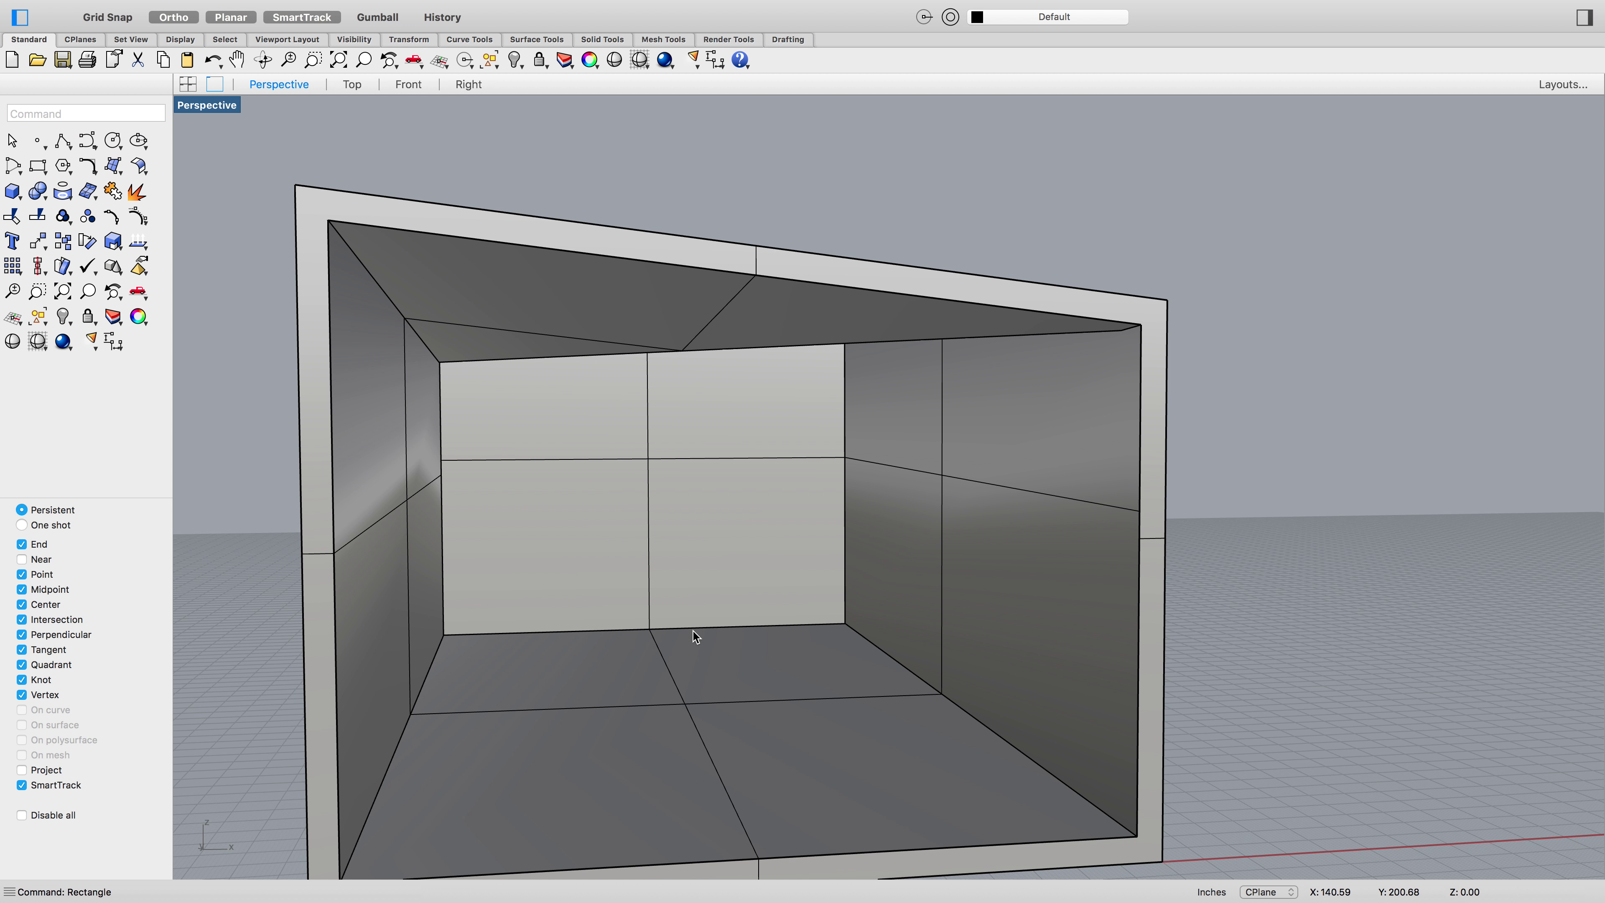
Extrude the interior floor rectangle as a solid 0.5 inches thick with ExtrudeCrv
{"action": "left_click", "coordinate": [1107, 814]}
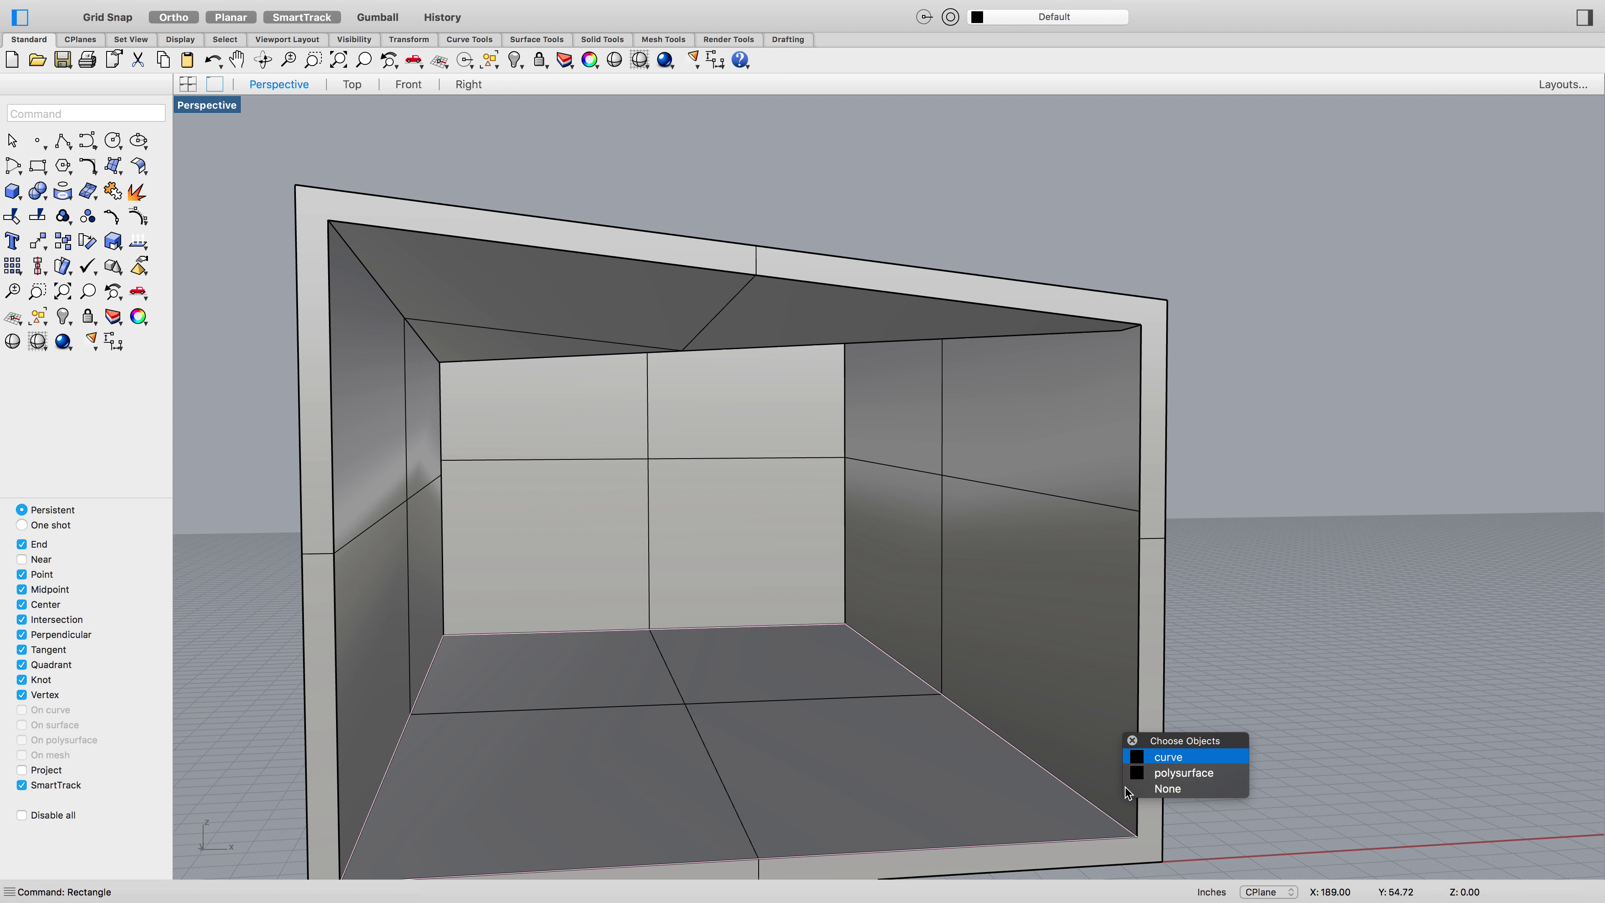
{"action": "left_click", "coordinate": [1168, 757]}
{"action": "type", "text": "e"}
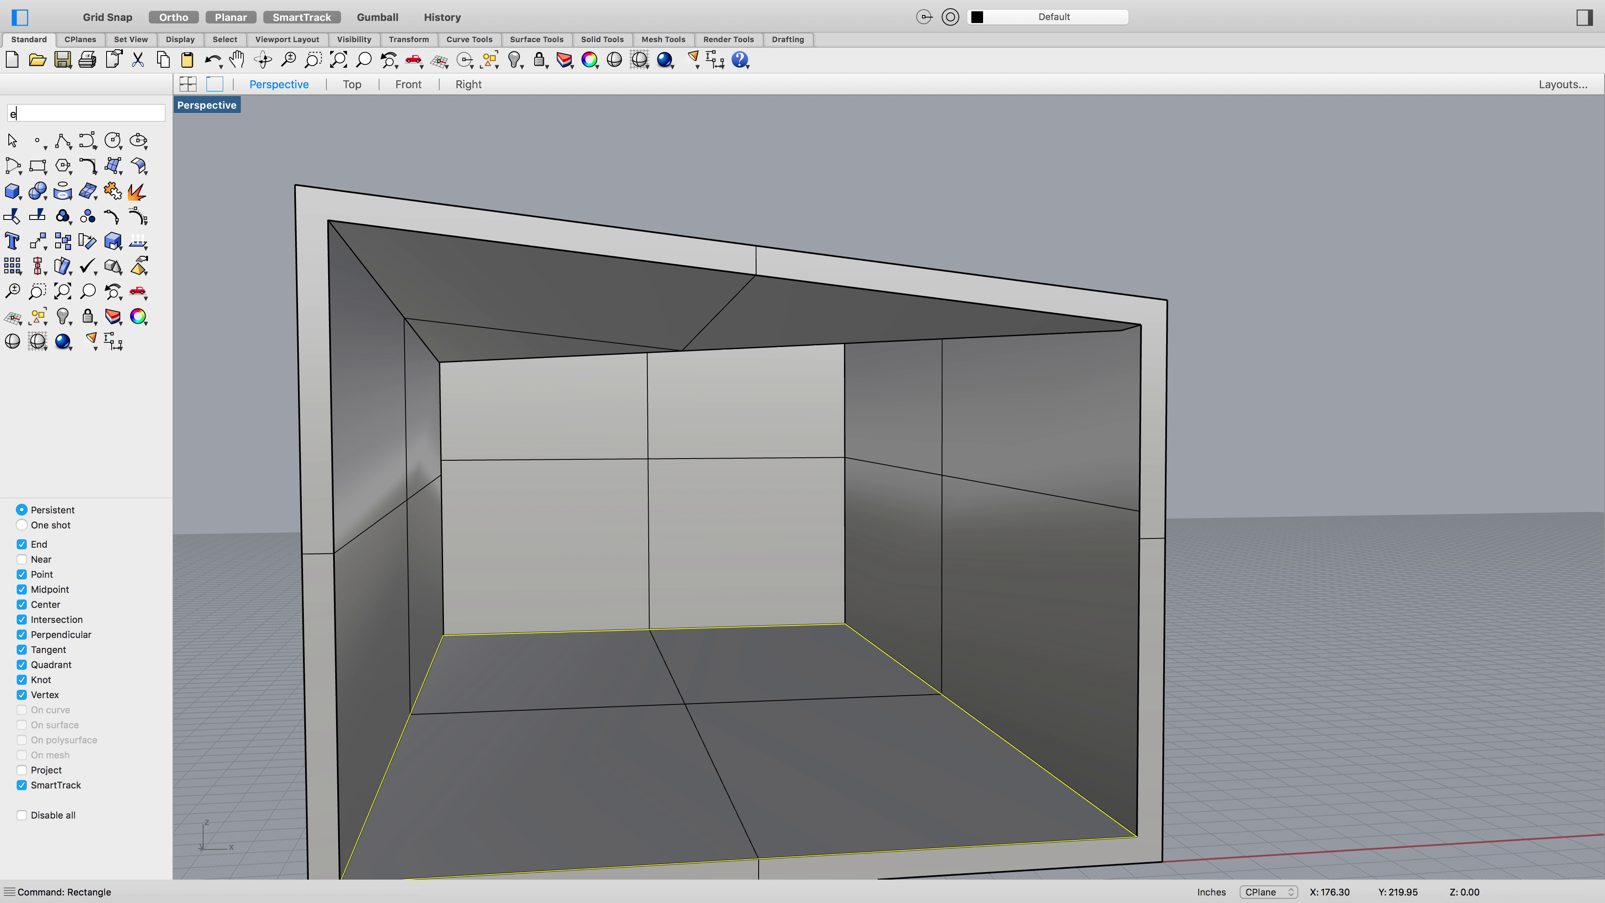
{"action": "type", "text": "xtrudecrv"}
{"action": "key", "text": "Return"}
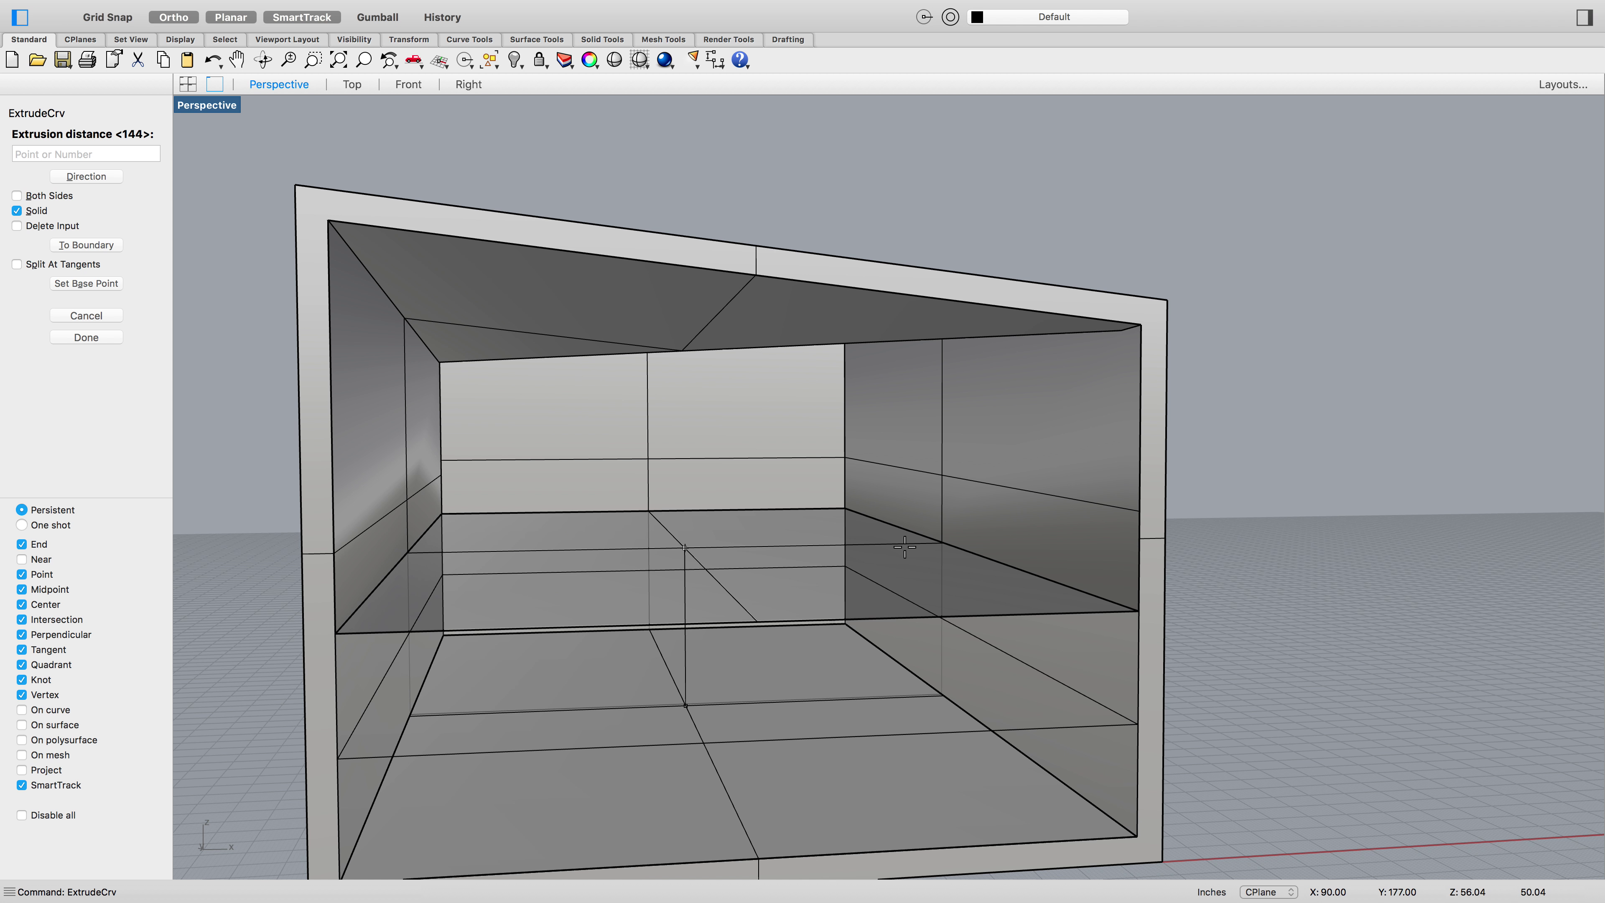
{"action": "type", "text": ".5"}
{"action": "key", "text": "Return"}
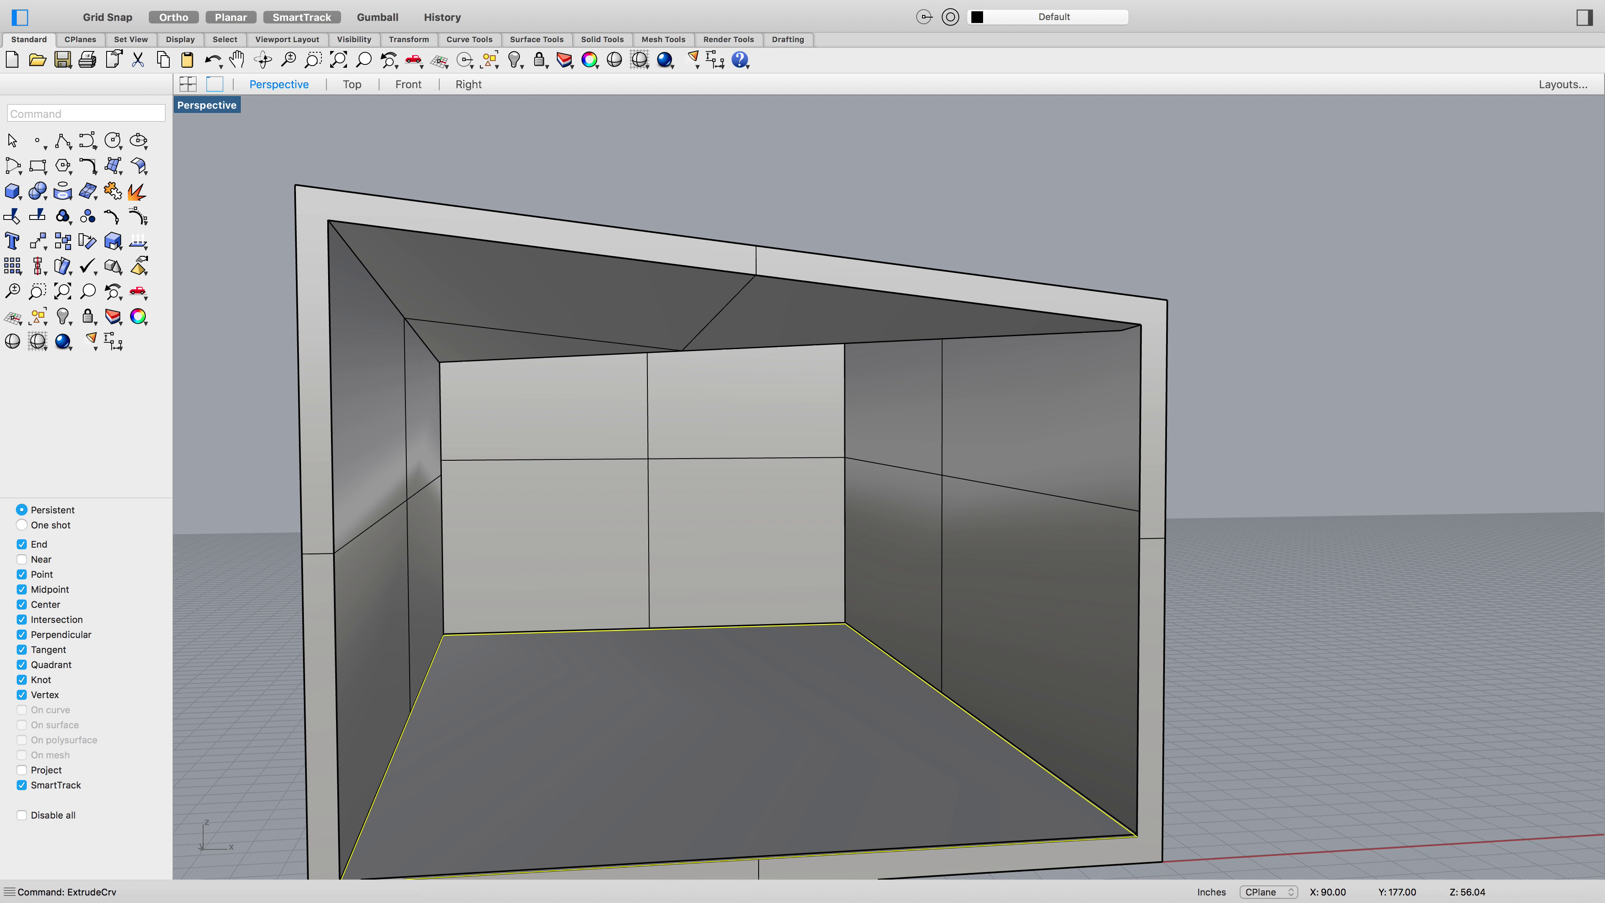
{"action": "left_click", "coordinate": [1301, 598]}
Examine how the thin floor slab sits inside the shell, closely checking its edge at the open end's lower corner
{"action": "right_click_drag", "start_coordinate": [1388, 637], "coordinate": [1421, 666]}
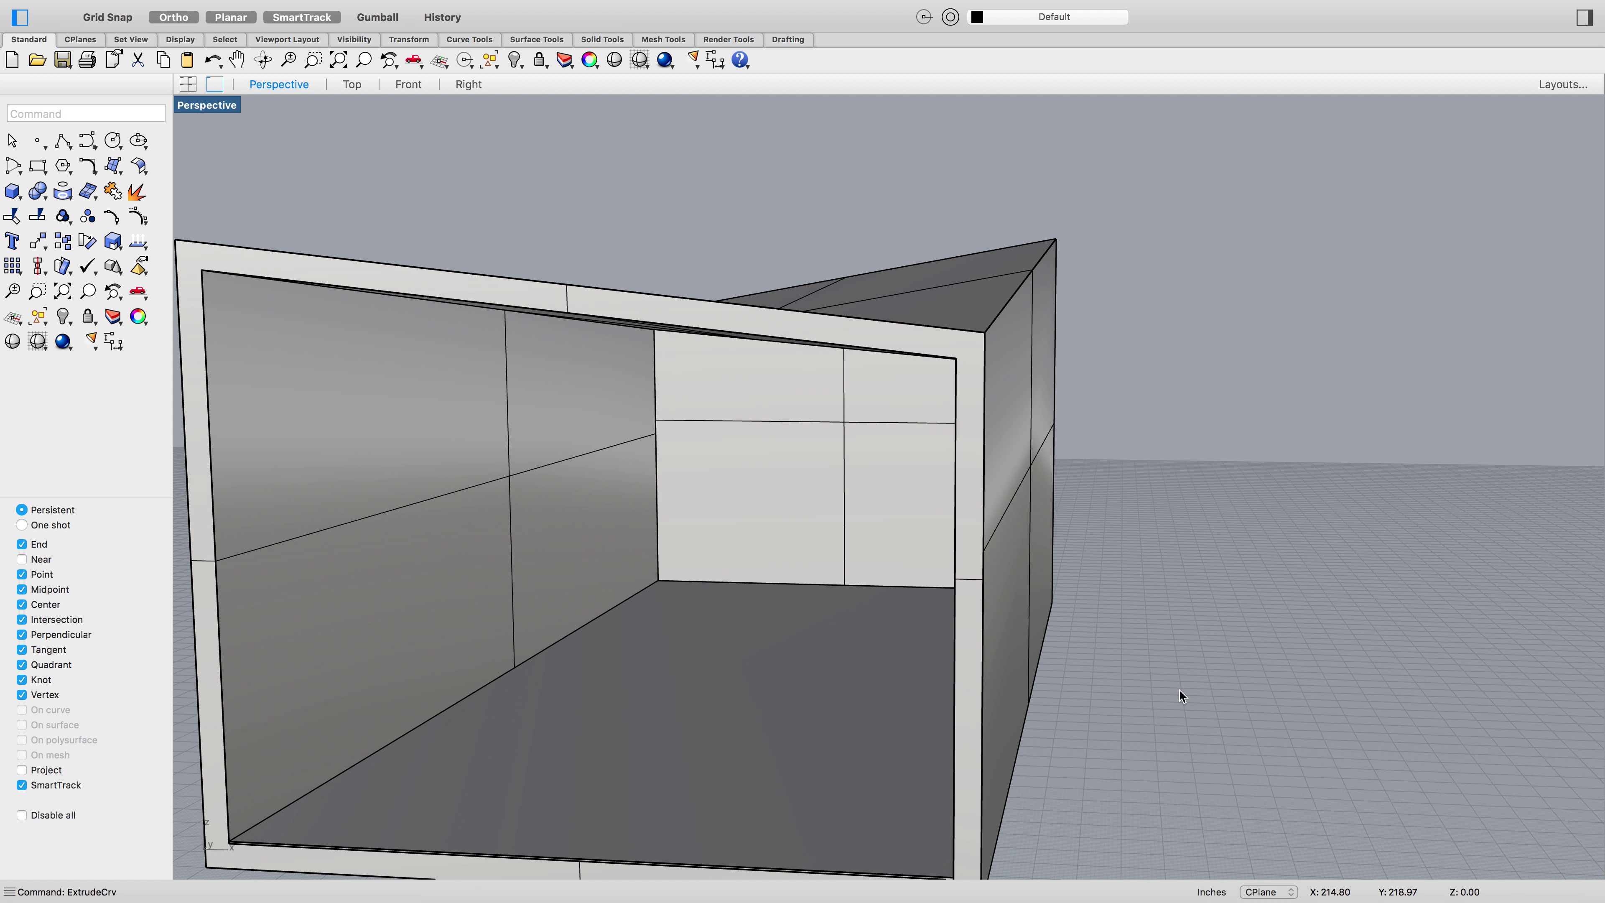
{"action": "scroll", "coordinate": [789, 662], "scroll_direction": "down", "scroll_amount": 3}
{"action": "scroll", "coordinate": [712, 711], "scroll_direction": "up", "scroll_amount": 2}
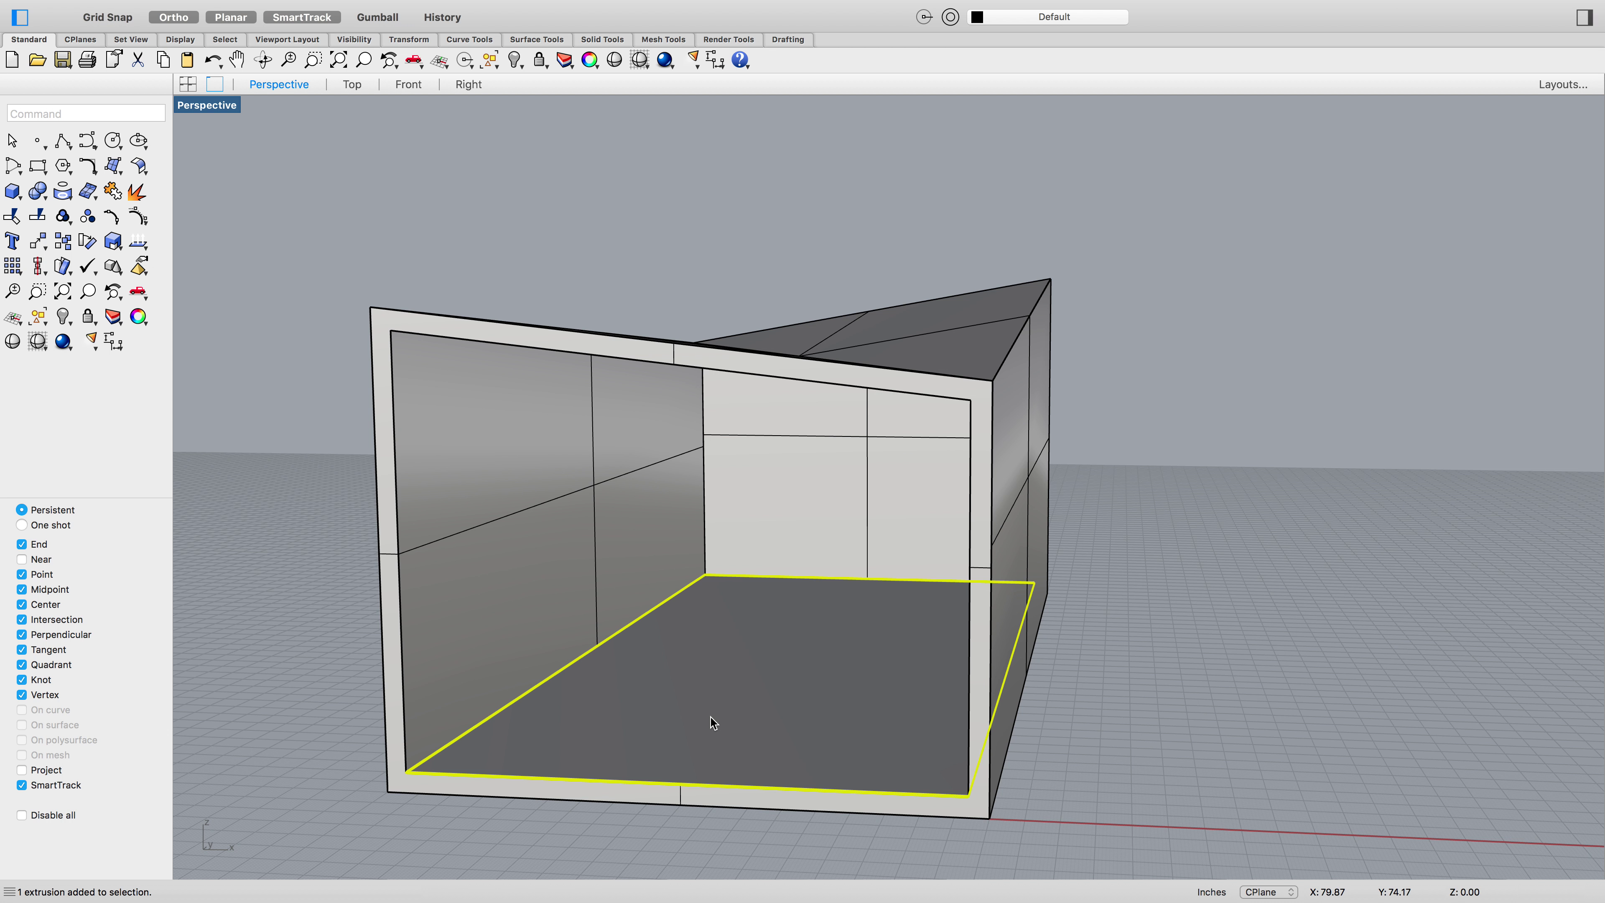
{"action": "left_click", "coordinate": [796, 663]}
{"action": "left_click", "coordinate": [1037, 659]}
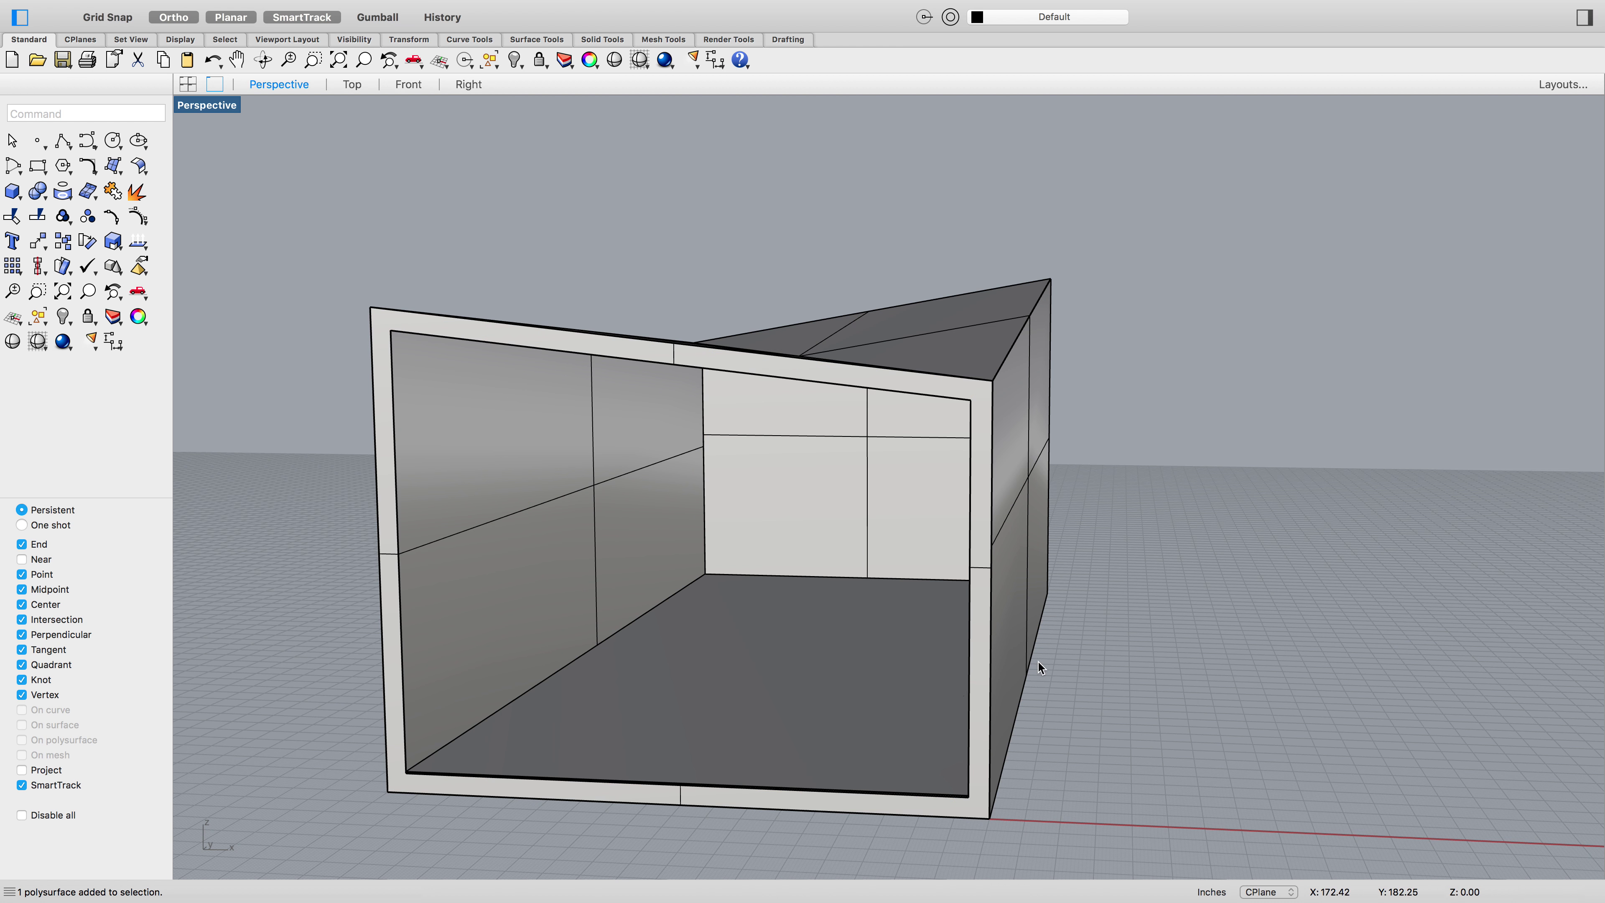
{"action": "mouse_move", "coordinate": [1195, 680]}
{"action": "right_mouse_down"}
{"action": "mouse_move", "coordinate": [1170, 685]}
{"action": "mouse_move", "coordinate": [1193, 667]}
{"action": "right_mouse_up"}
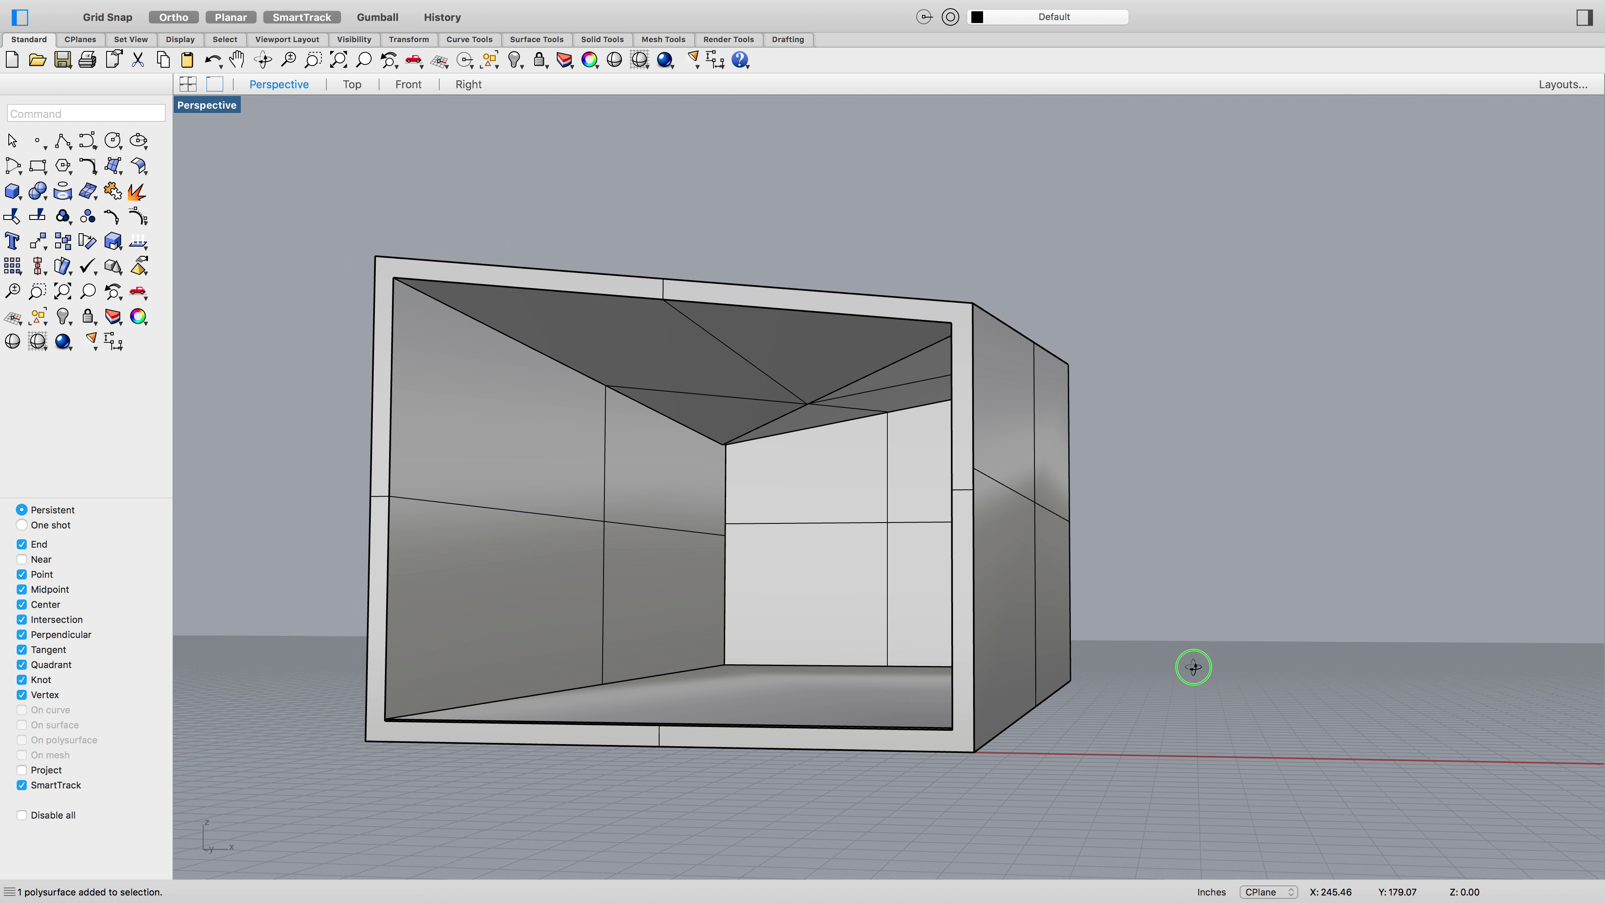
{"action": "scroll", "coordinate": [939, 730], "scroll_direction": "up", "scroll_amount": 10}
{"action": "scroll", "coordinate": [938, 730], "scroll_direction": "down", "scroll_amount": 3}
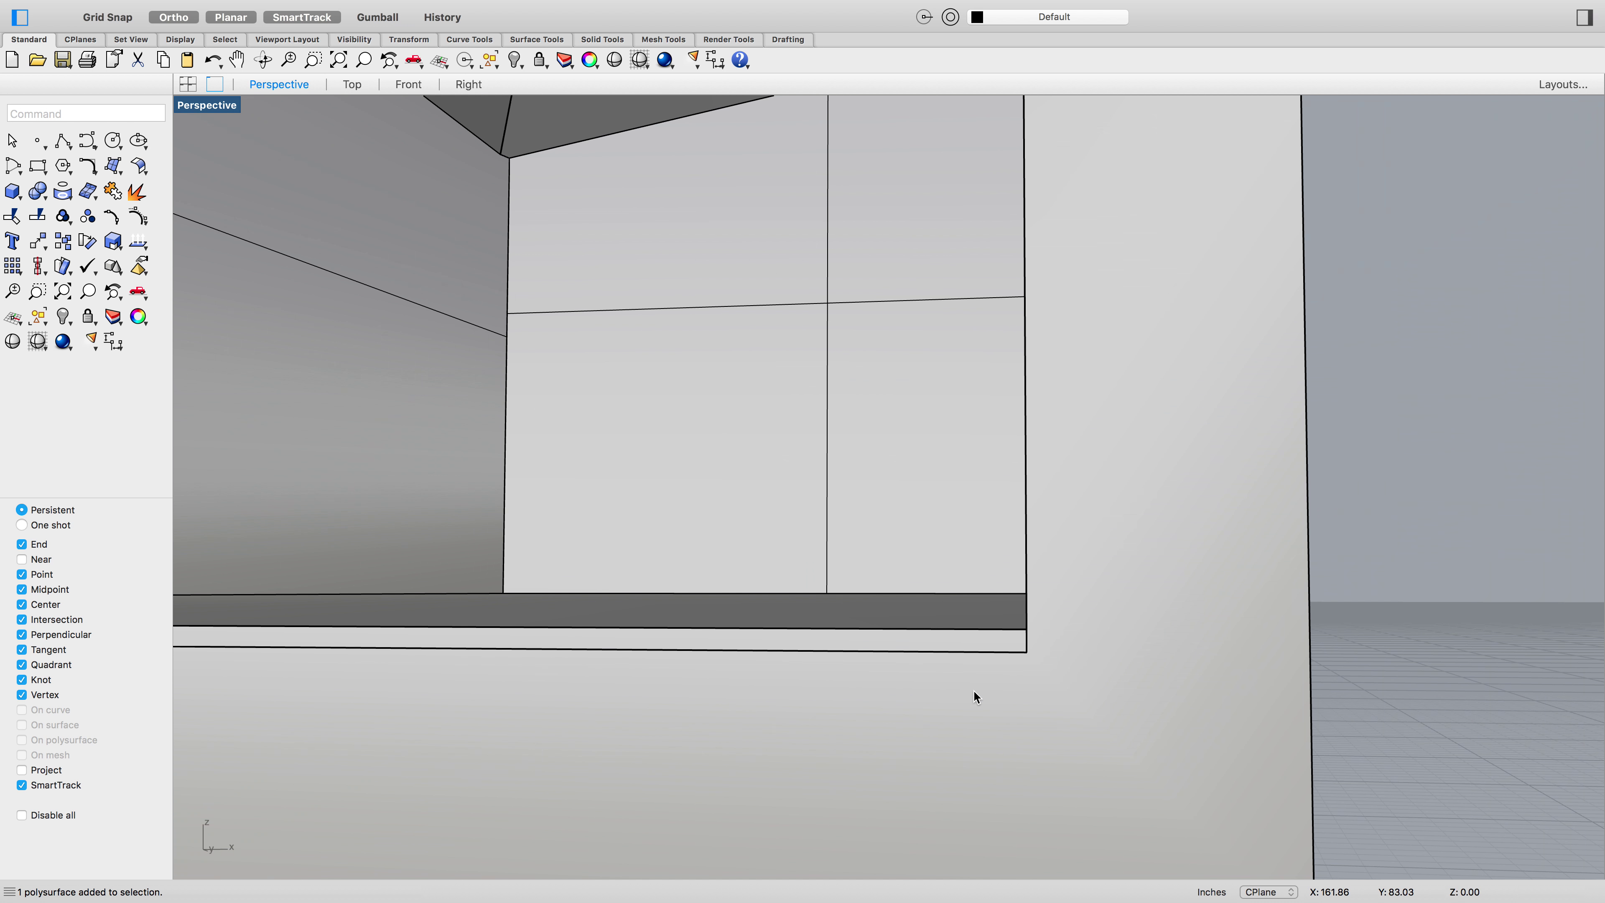
{"action": "left_click", "coordinate": [970, 638]}
{"action": "scroll", "coordinate": [971, 635], "scroll_direction": "down", "scroll_amount": 10}
{"action": "left_click", "coordinate": [1358, 663]}
Trace the outer face of the long side wall with a closed polyline through its four corners
{"action": "right_click_drag", "start_coordinate": [1200, 568], "coordinate": [909, 601]}
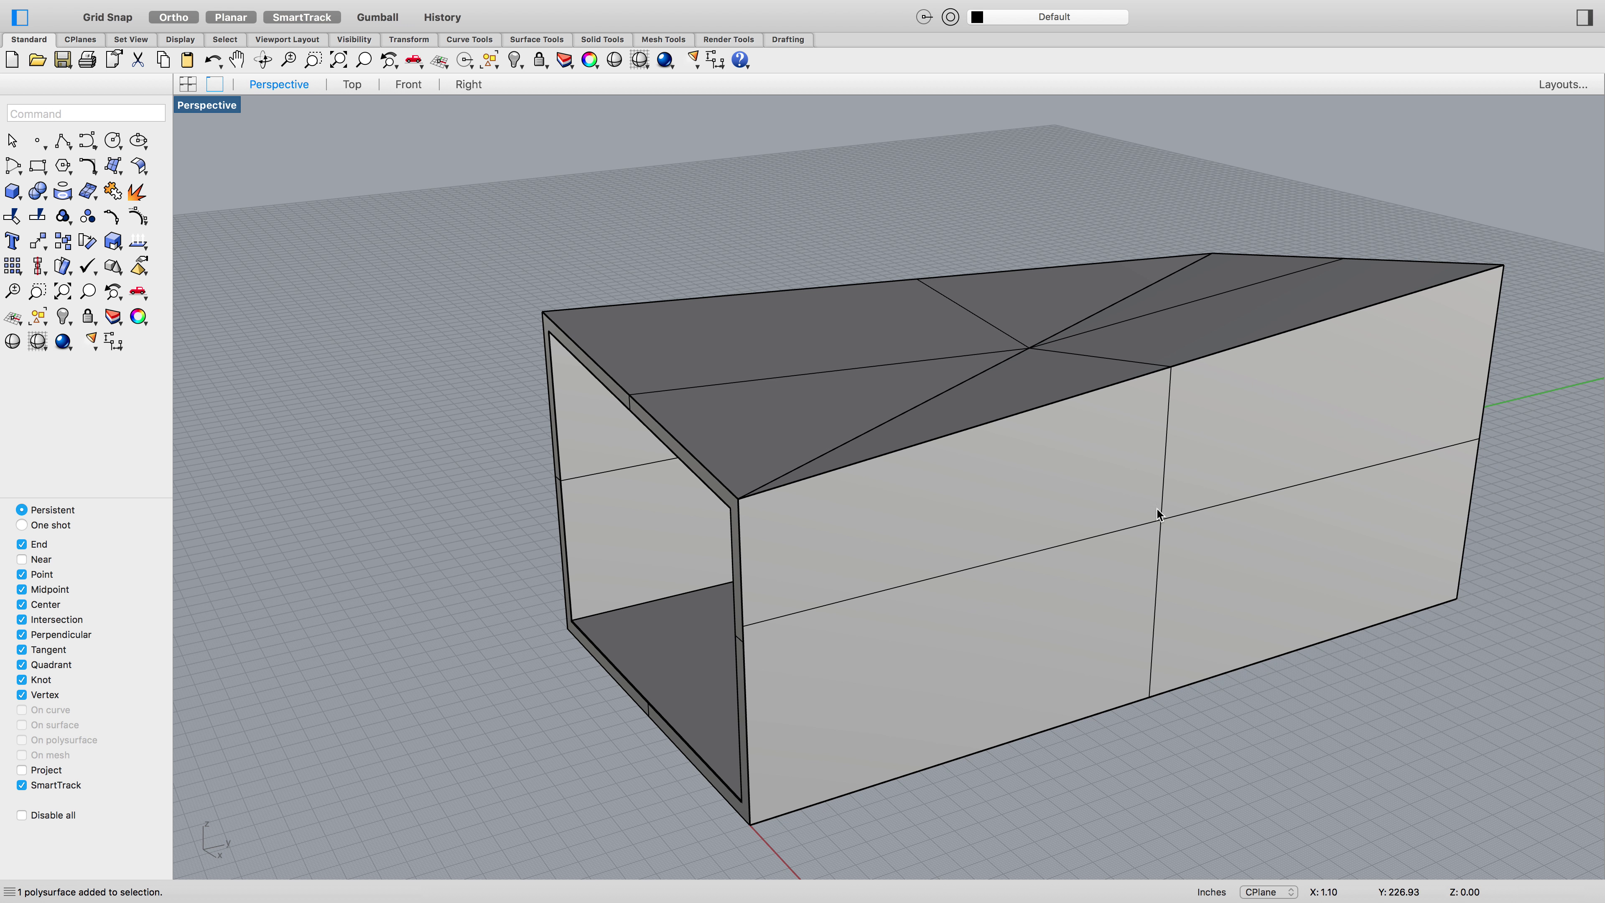
{"action": "right_click_drag", "start_coordinate": [1157, 509], "coordinate": [1256, 512]}
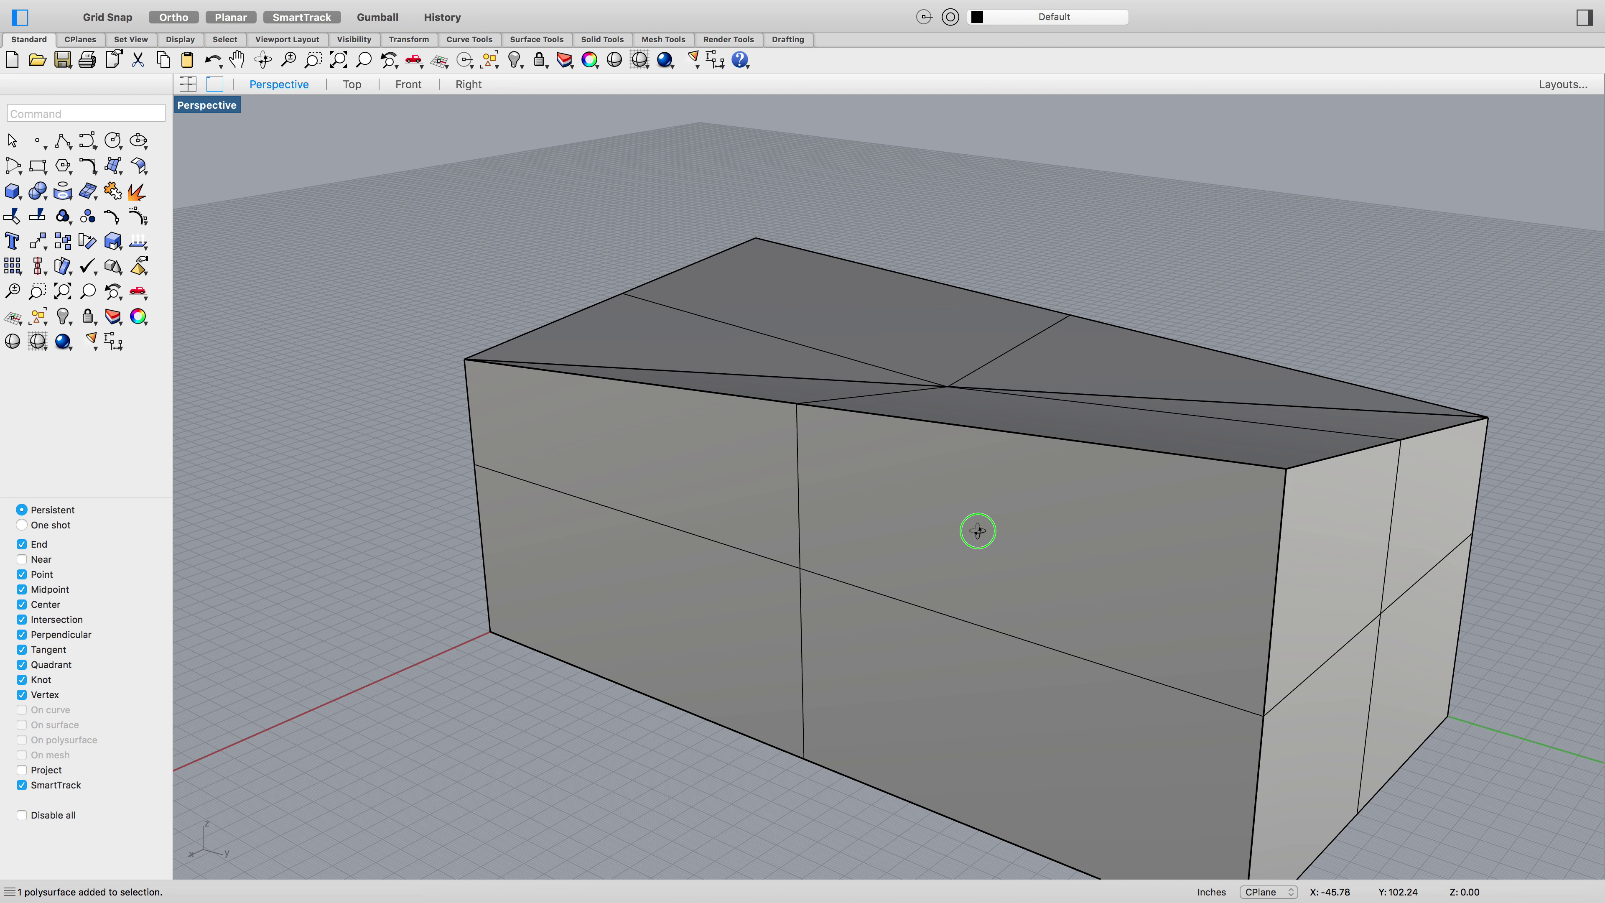
{"action": "right_click_drag", "start_coordinate": [974, 530], "coordinate": [1077, 534]}
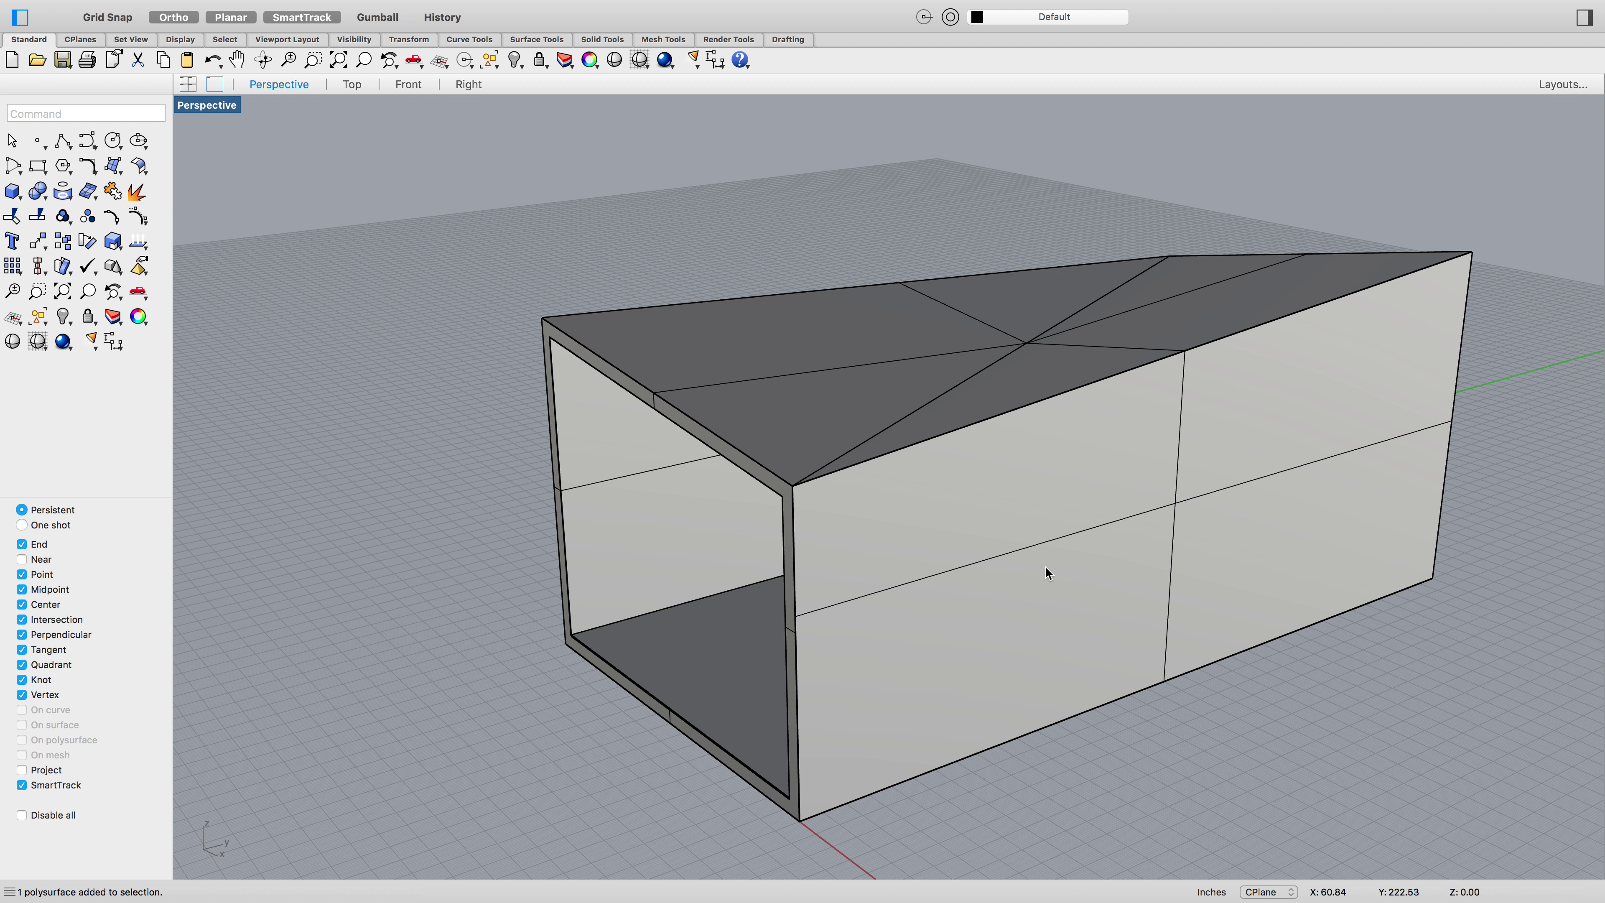
{"action": "type", "text": "Polyline"}
{"action": "key", "text": "Return"}
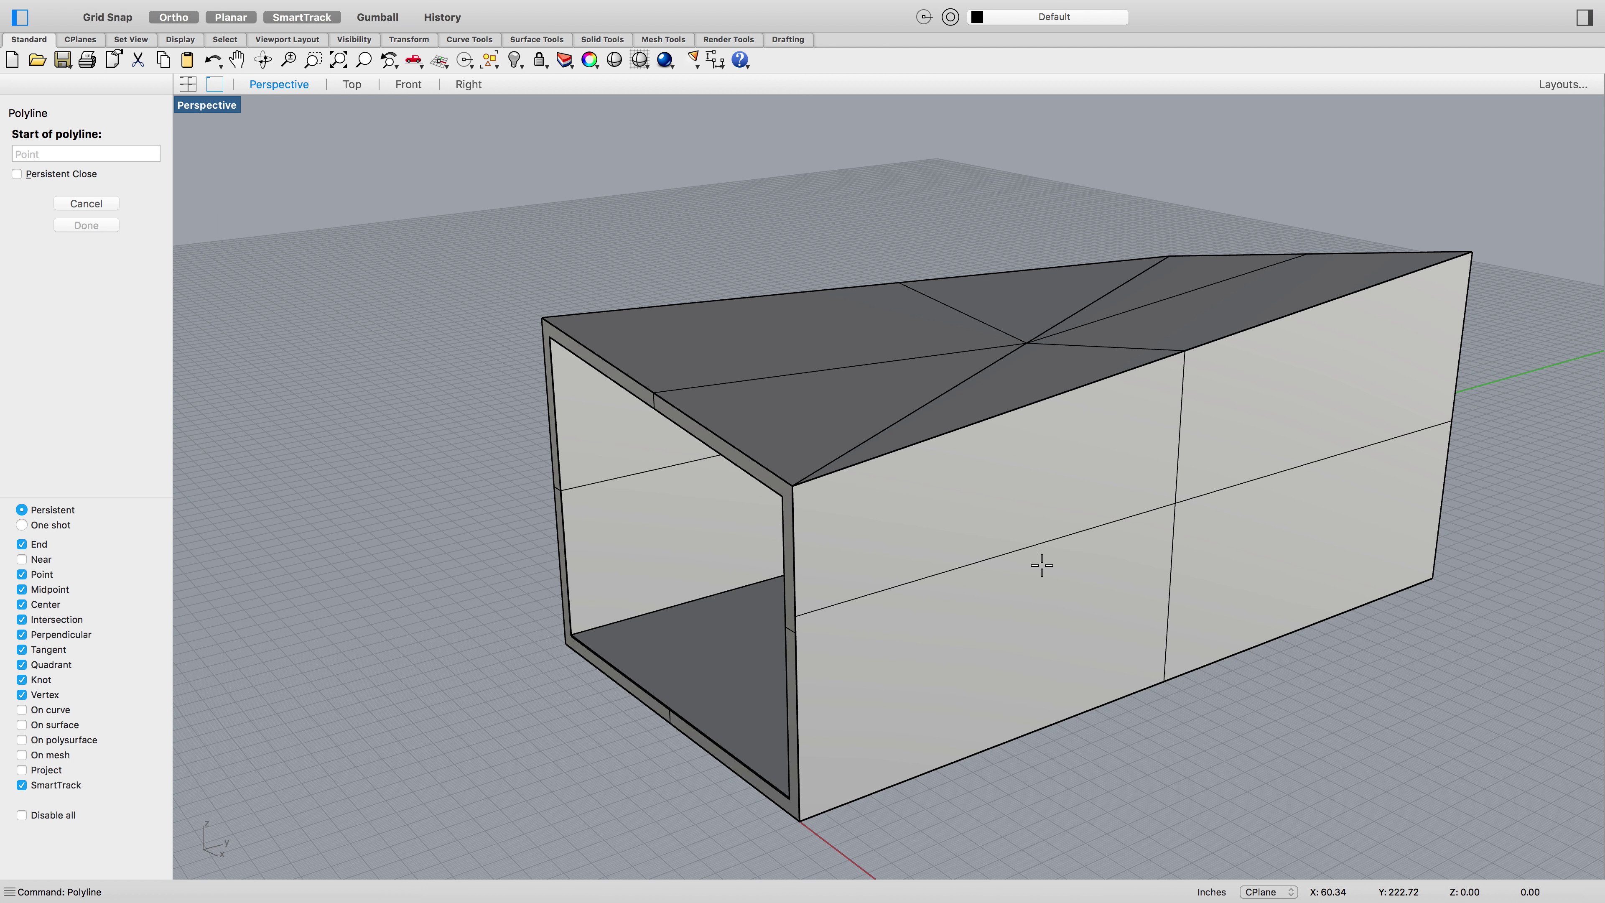
{"action": "left_click", "coordinate": [793, 486]}
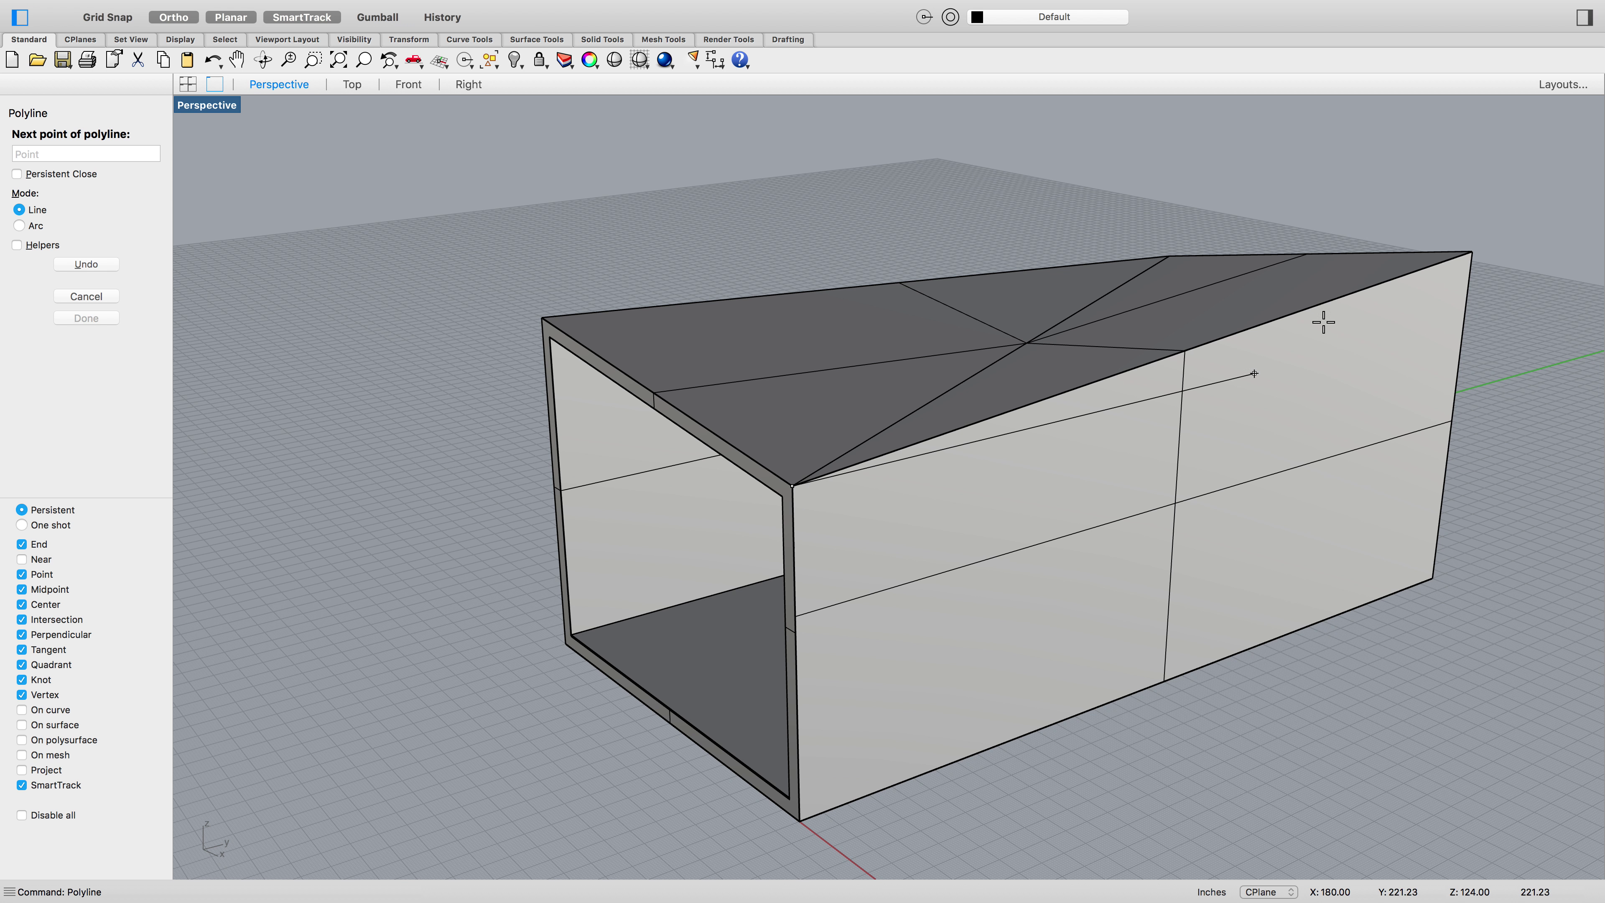
{"action": "left_click", "coordinate": [1472, 251]}
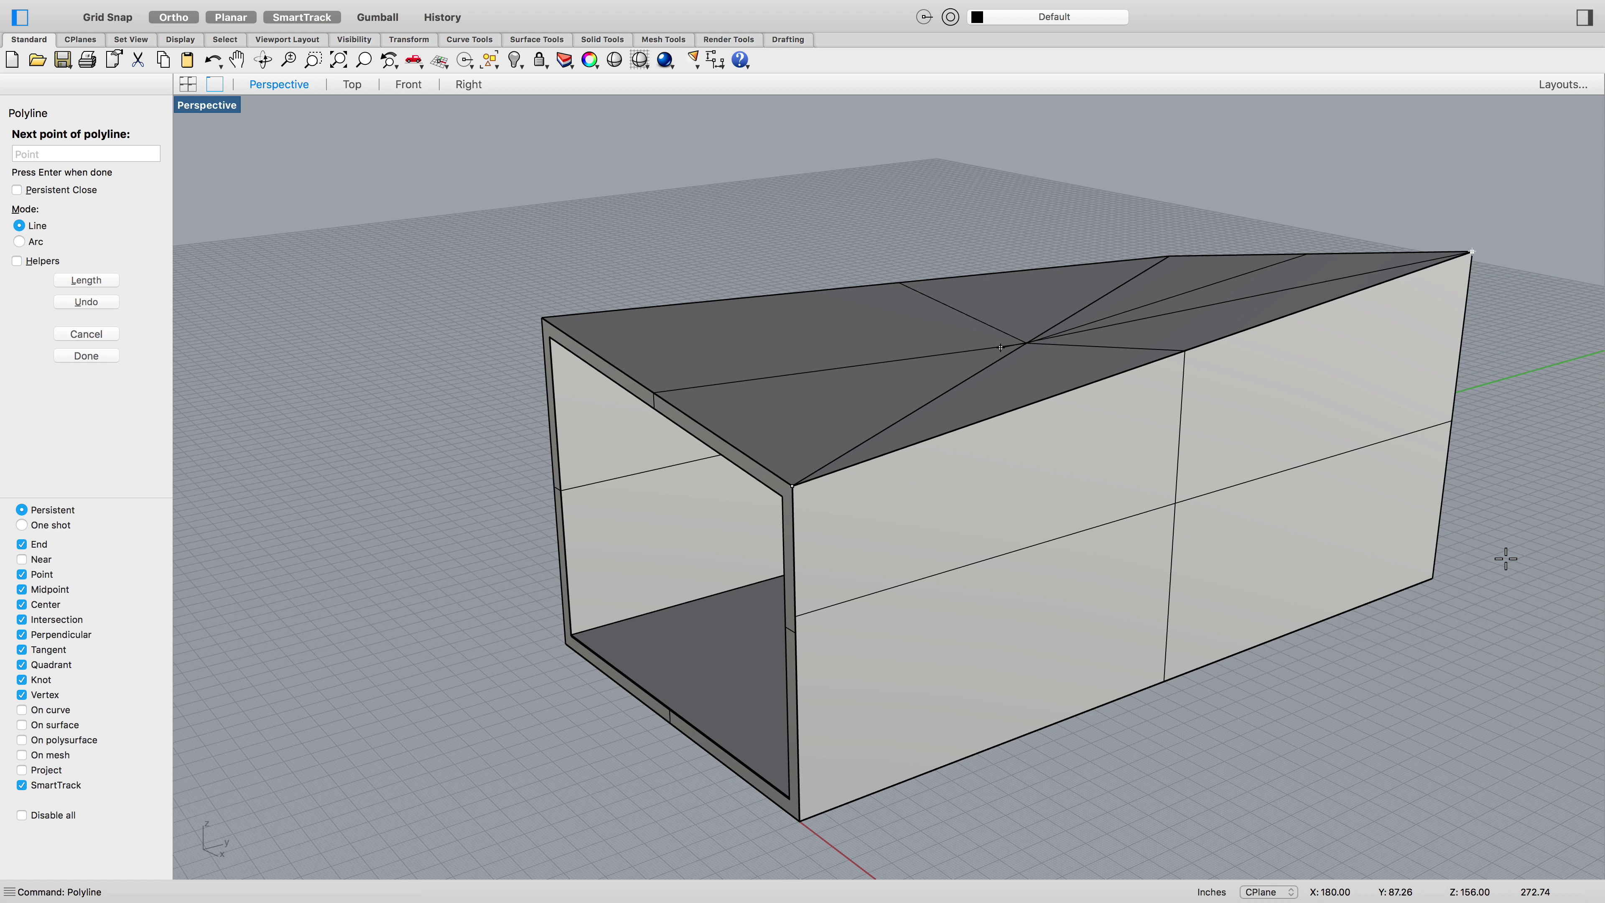
{"action": "left_click", "coordinate": [1432, 579]}
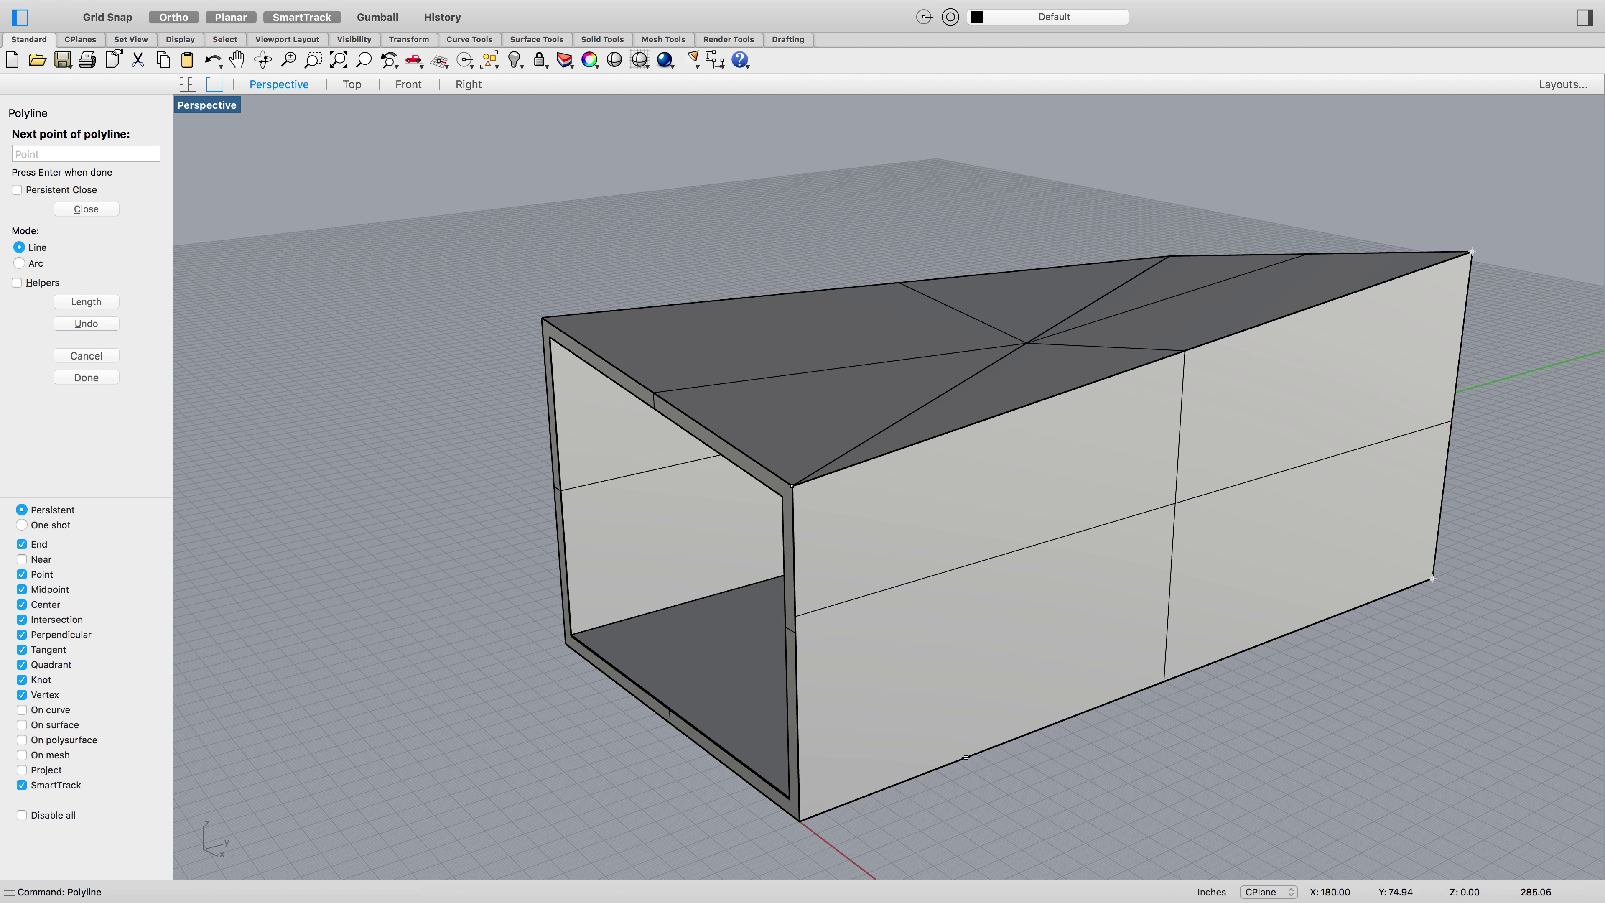
{"action": "left_click", "coordinate": [799, 820]}
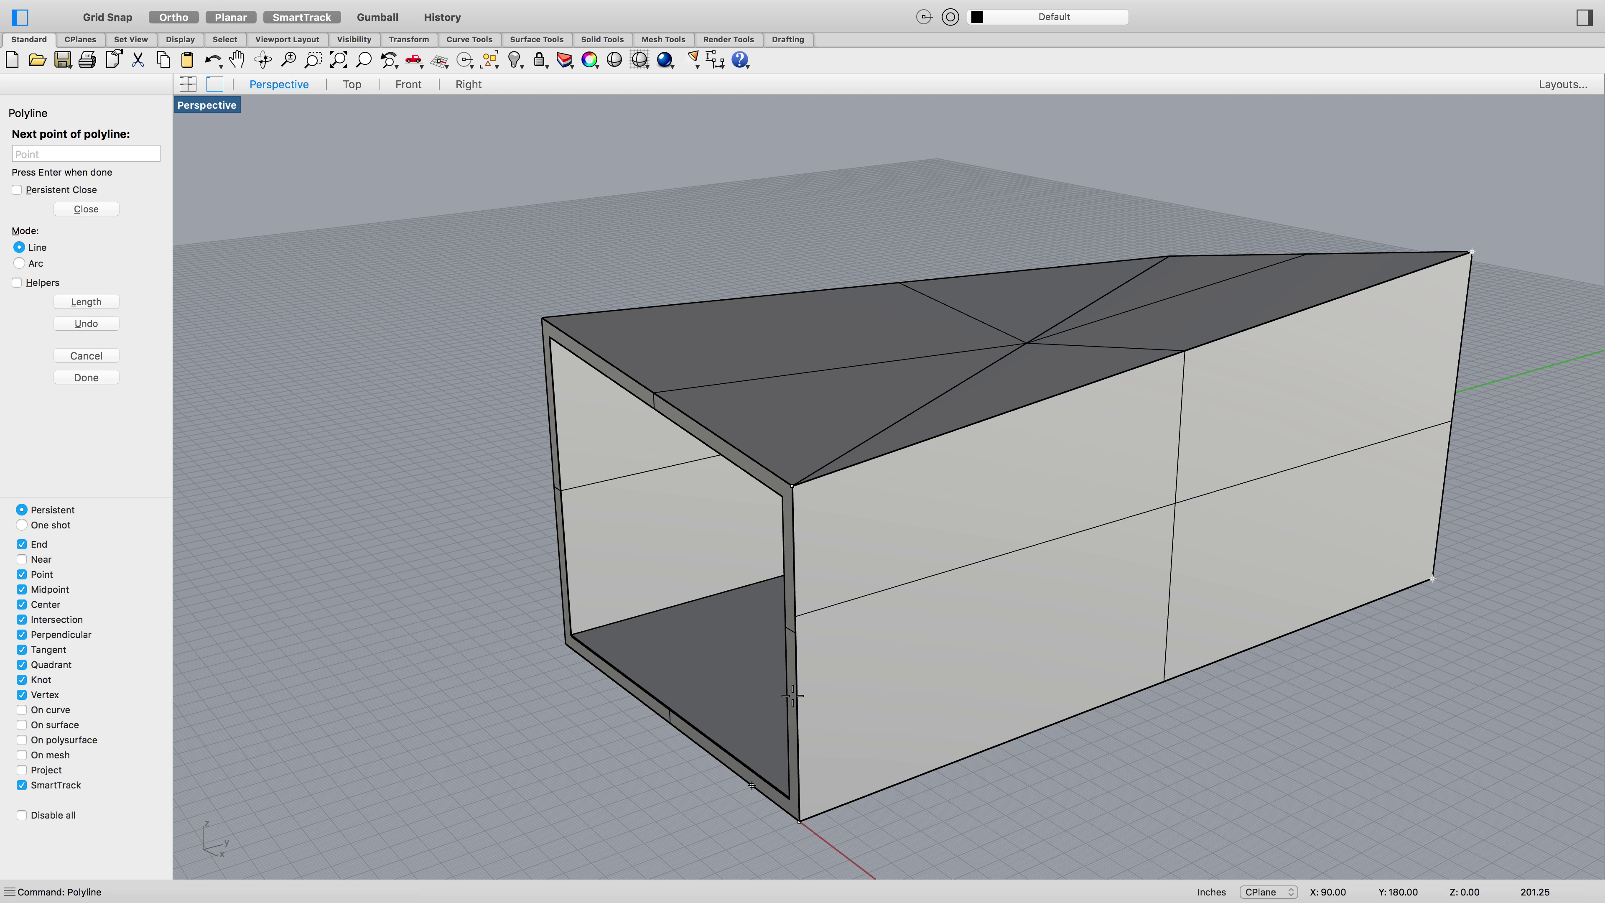
{"action": "left_click", "coordinate": [794, 485]}
{"action": "key", "text": "Return"}
Trace the roof triangle adjoining the long side wall and back end with a closed polyline, starting from the diagonal's front corner
{"action": "left_click", "coordinate": [792, 485]}
{"action": "left_click", "coordinate": [1169, 256]}
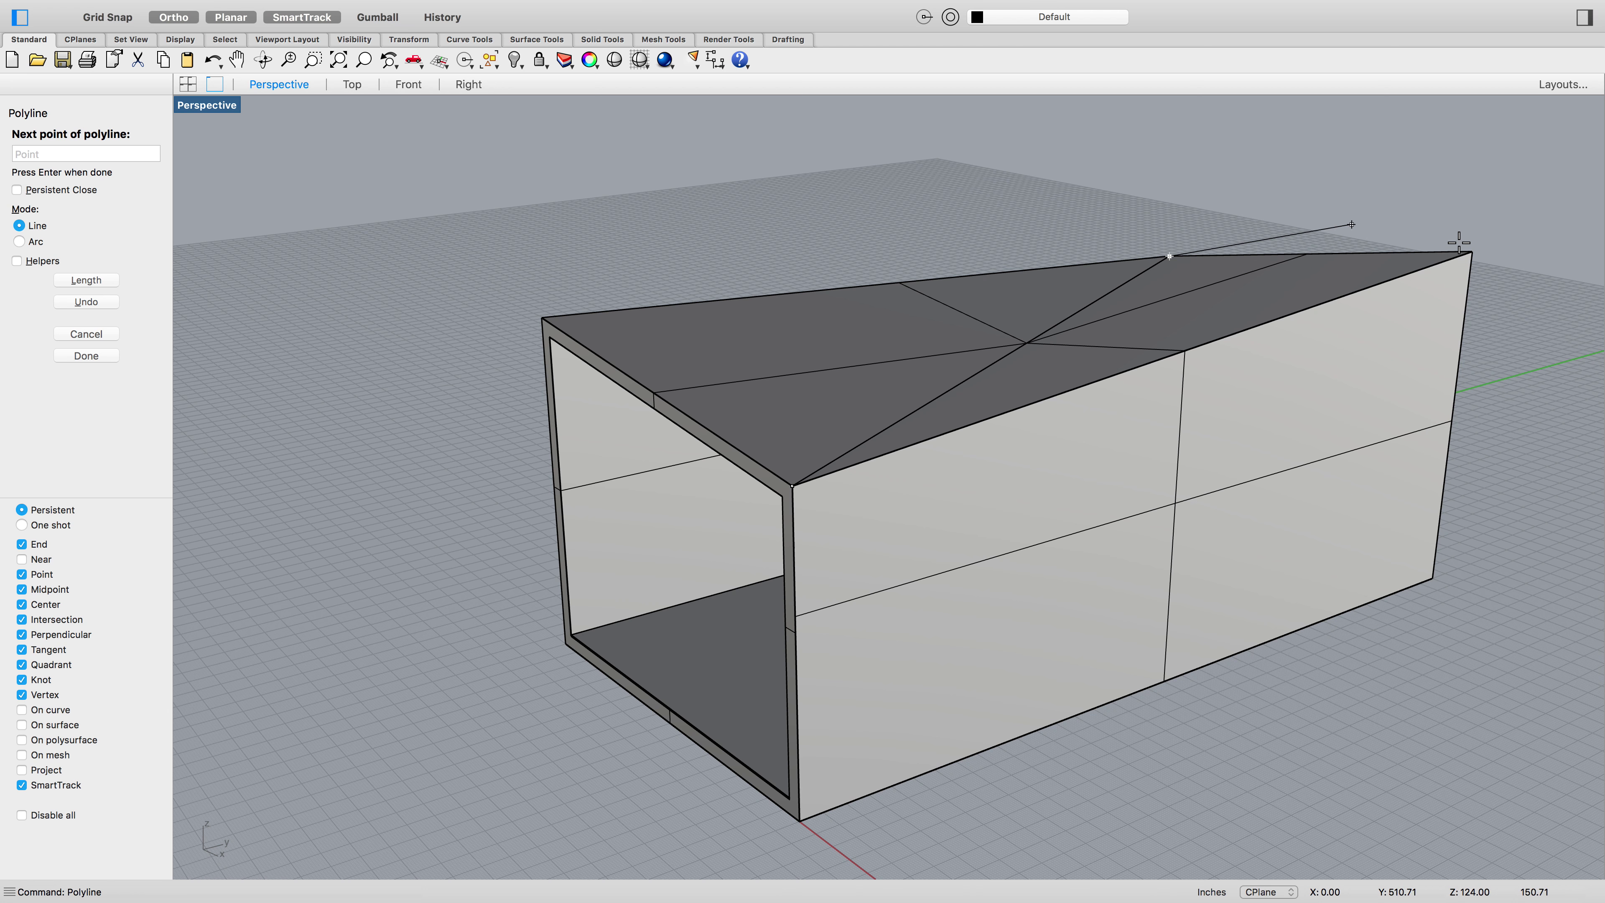
{"action": "left_click", "coordinate": [1471, 251]}
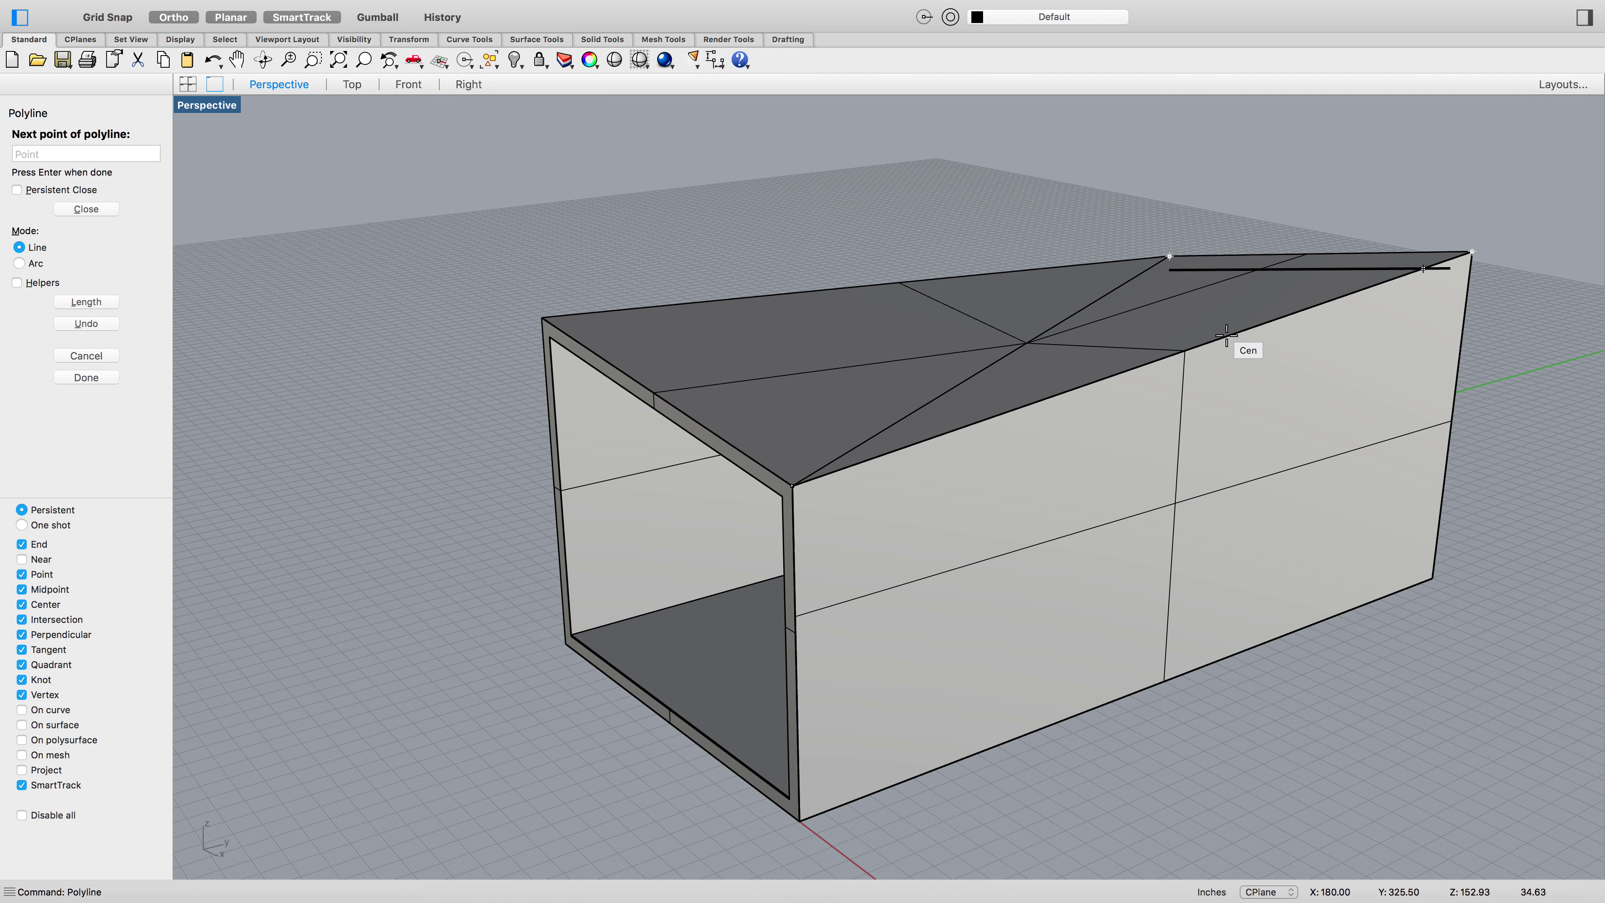
{"action": "left_click", "coordinate": [792, 485]}
{"action": "key", "text": "Return"}
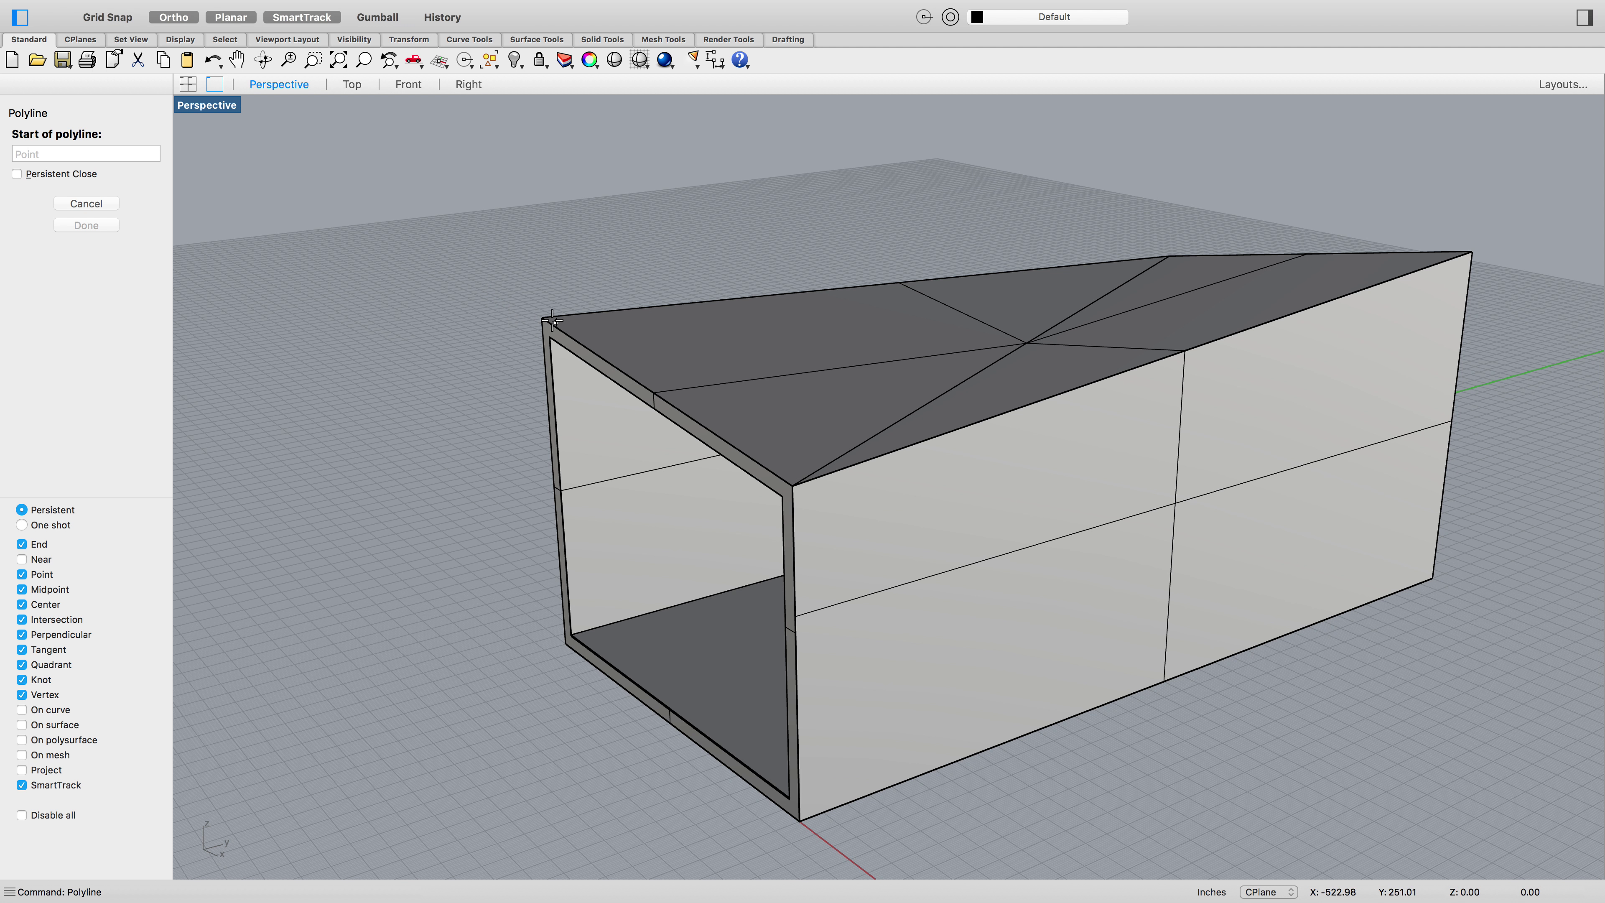
Trace the other roof triangle, between the open front end and the diagonal fold, with a closed polyline
{"action": "left_click", "coordinate": [541, 318]}
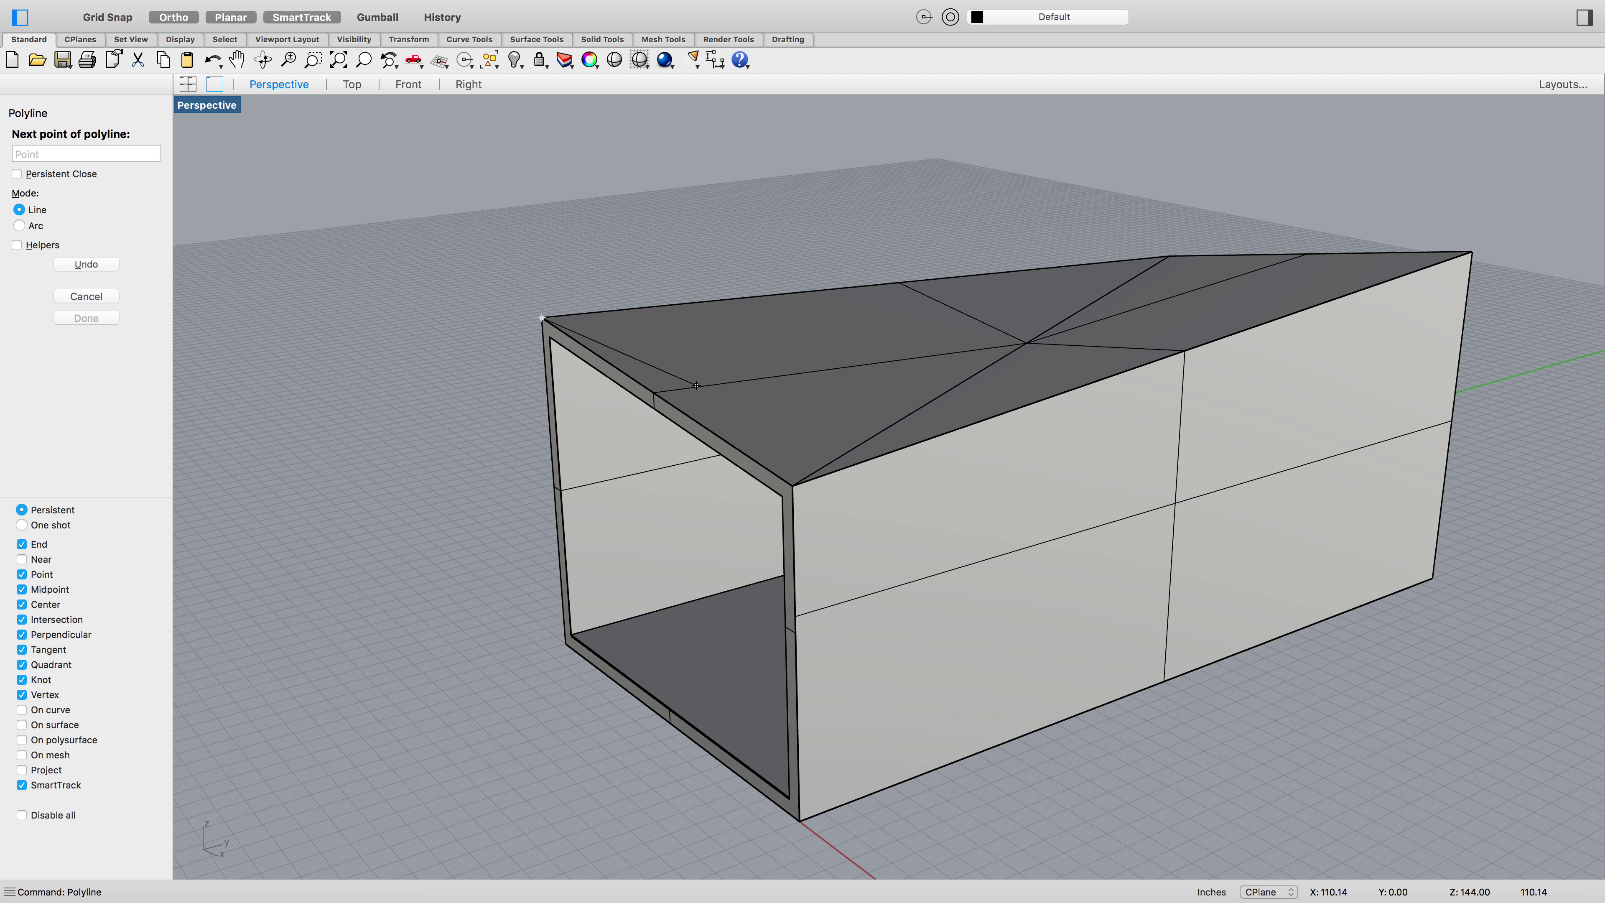
{"action": "left_click", "coordinate": [791, 485]}
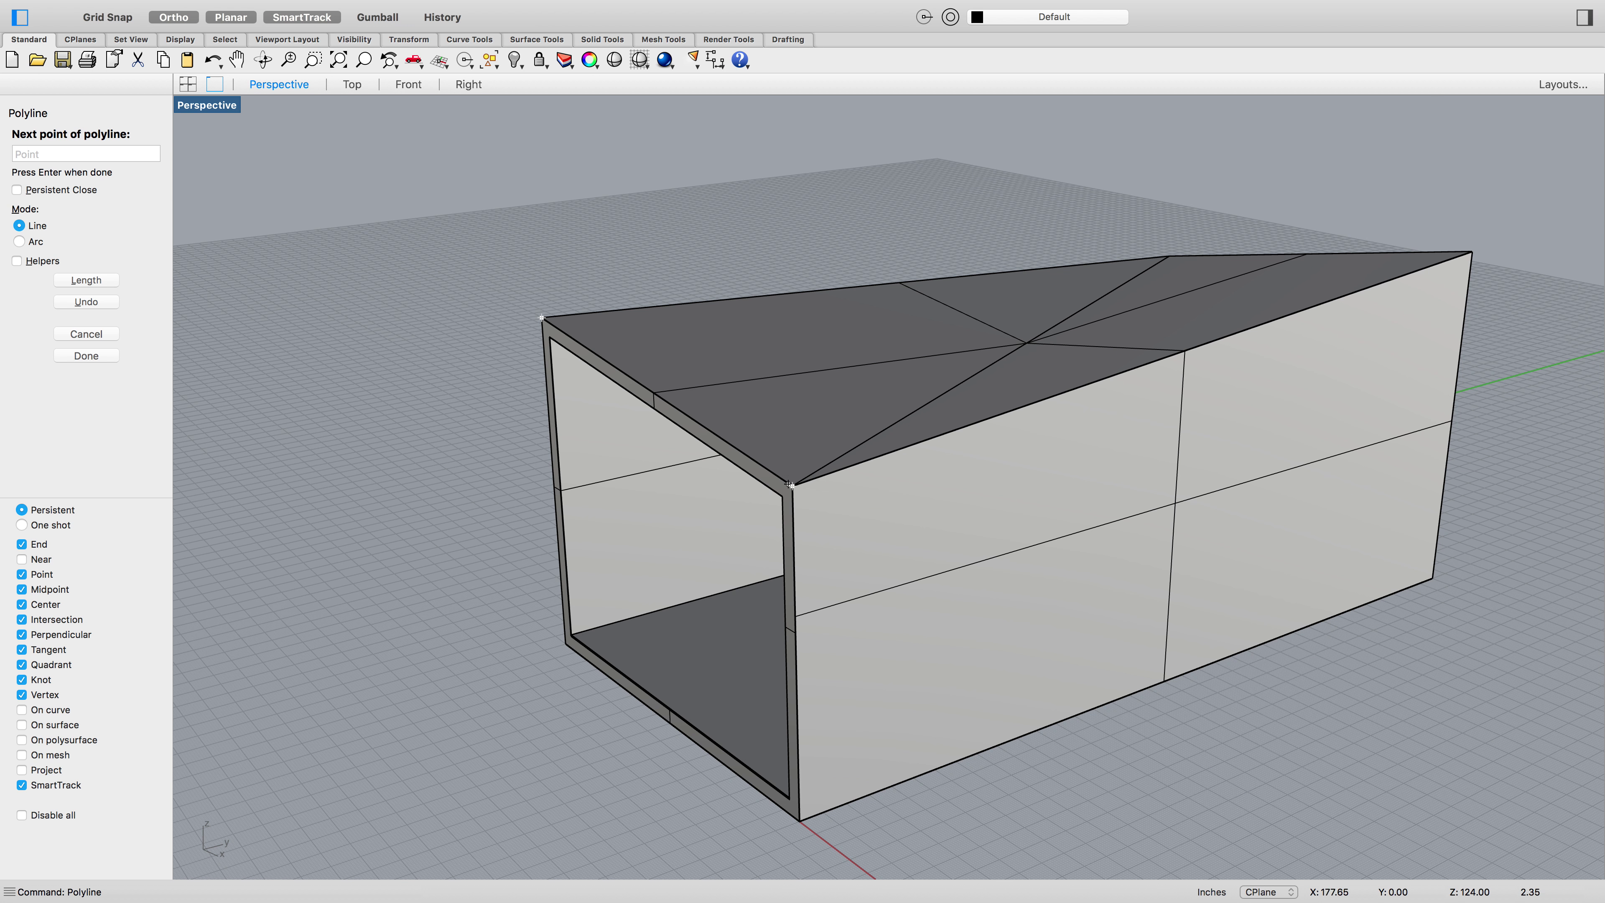
{"action": "left_click", "coordinate": [1166, 253]}
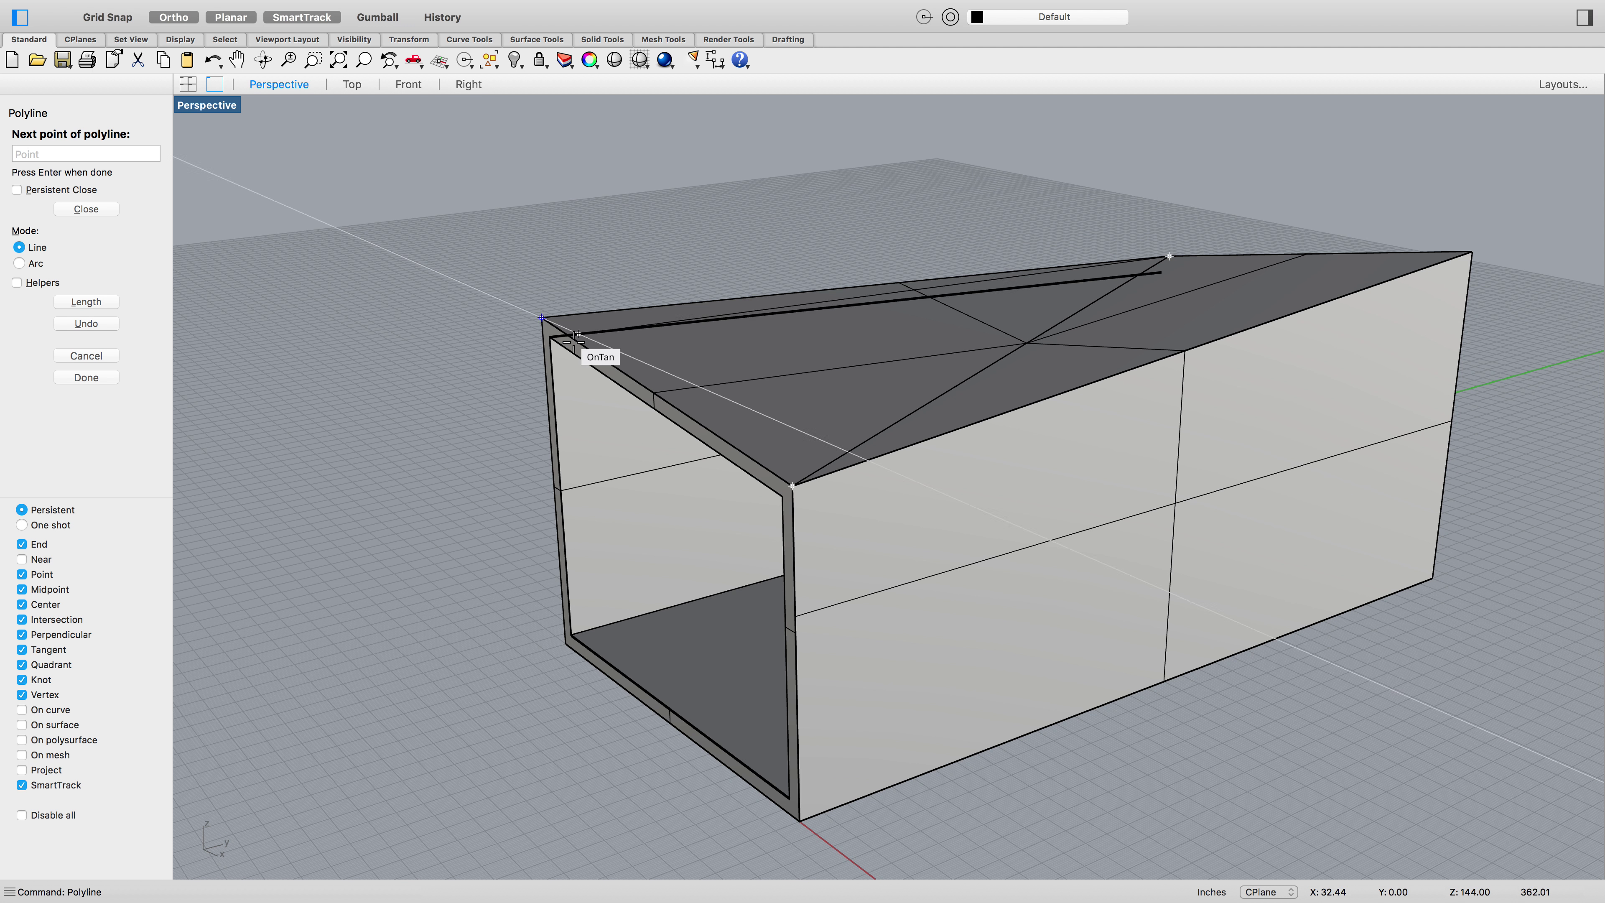
{"action": "left_click", "coordinate": [541, 318]}
Trace the outer face of the closed back end wall with a closed polyline through its four corners
{"action": "right_click_drag", "start_coordinate": [1380, 538], "coordinate": [1215, 505]}
{"action": "right_click", "coordinate": [884, 330]}
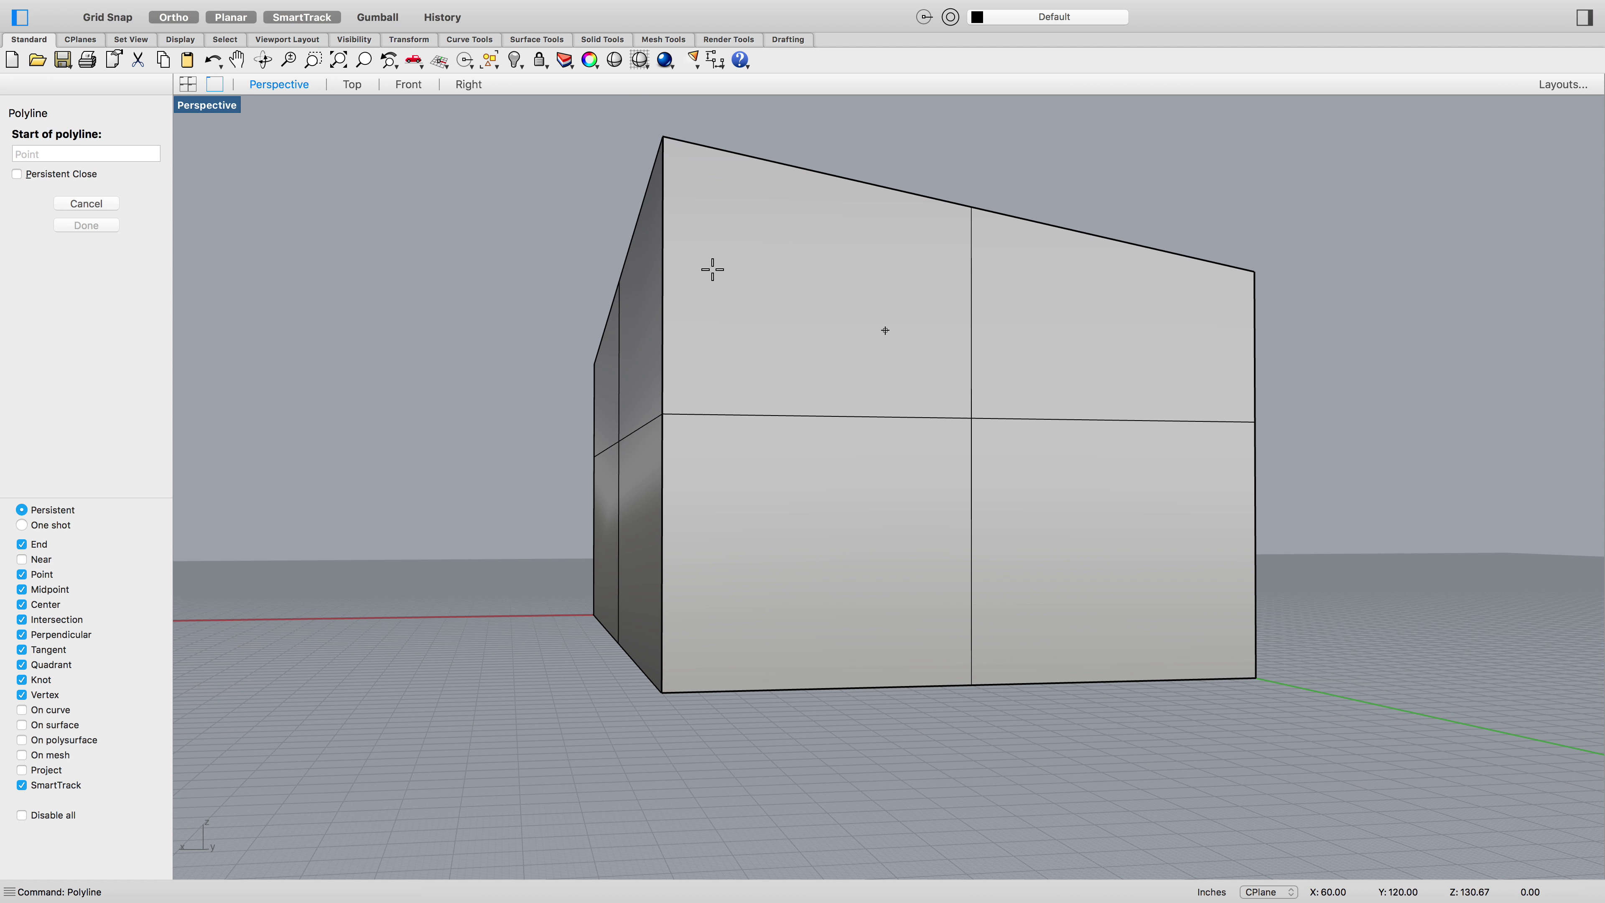
{"action": "left_click", "coordinate": [659, 134]}
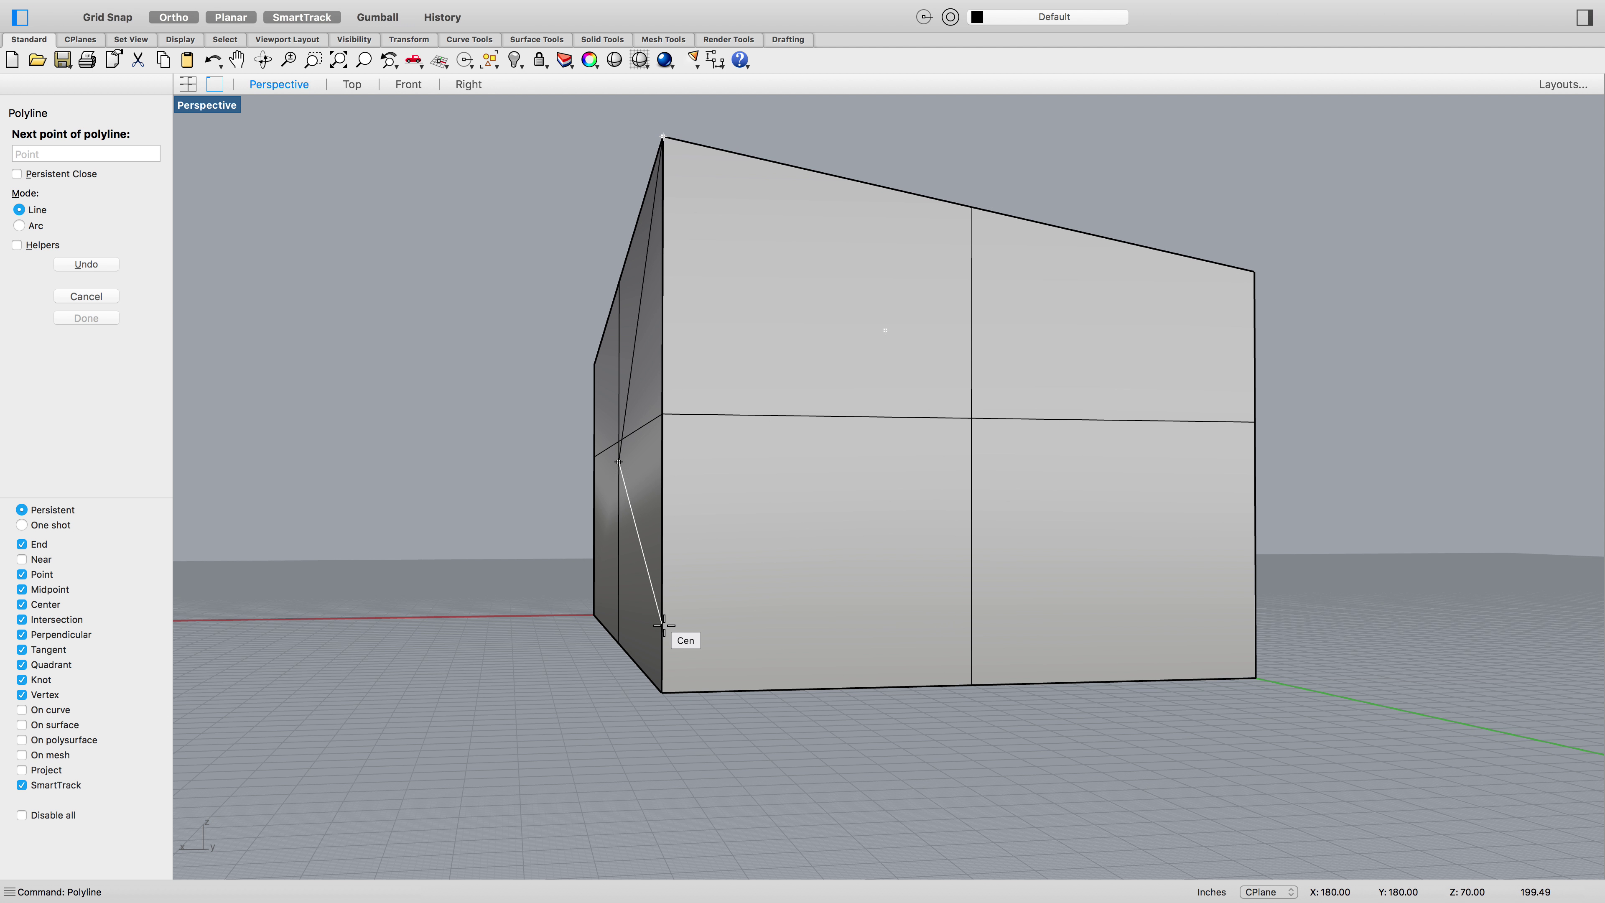
{"action": "left_click", "coordinate": [660, 692]}
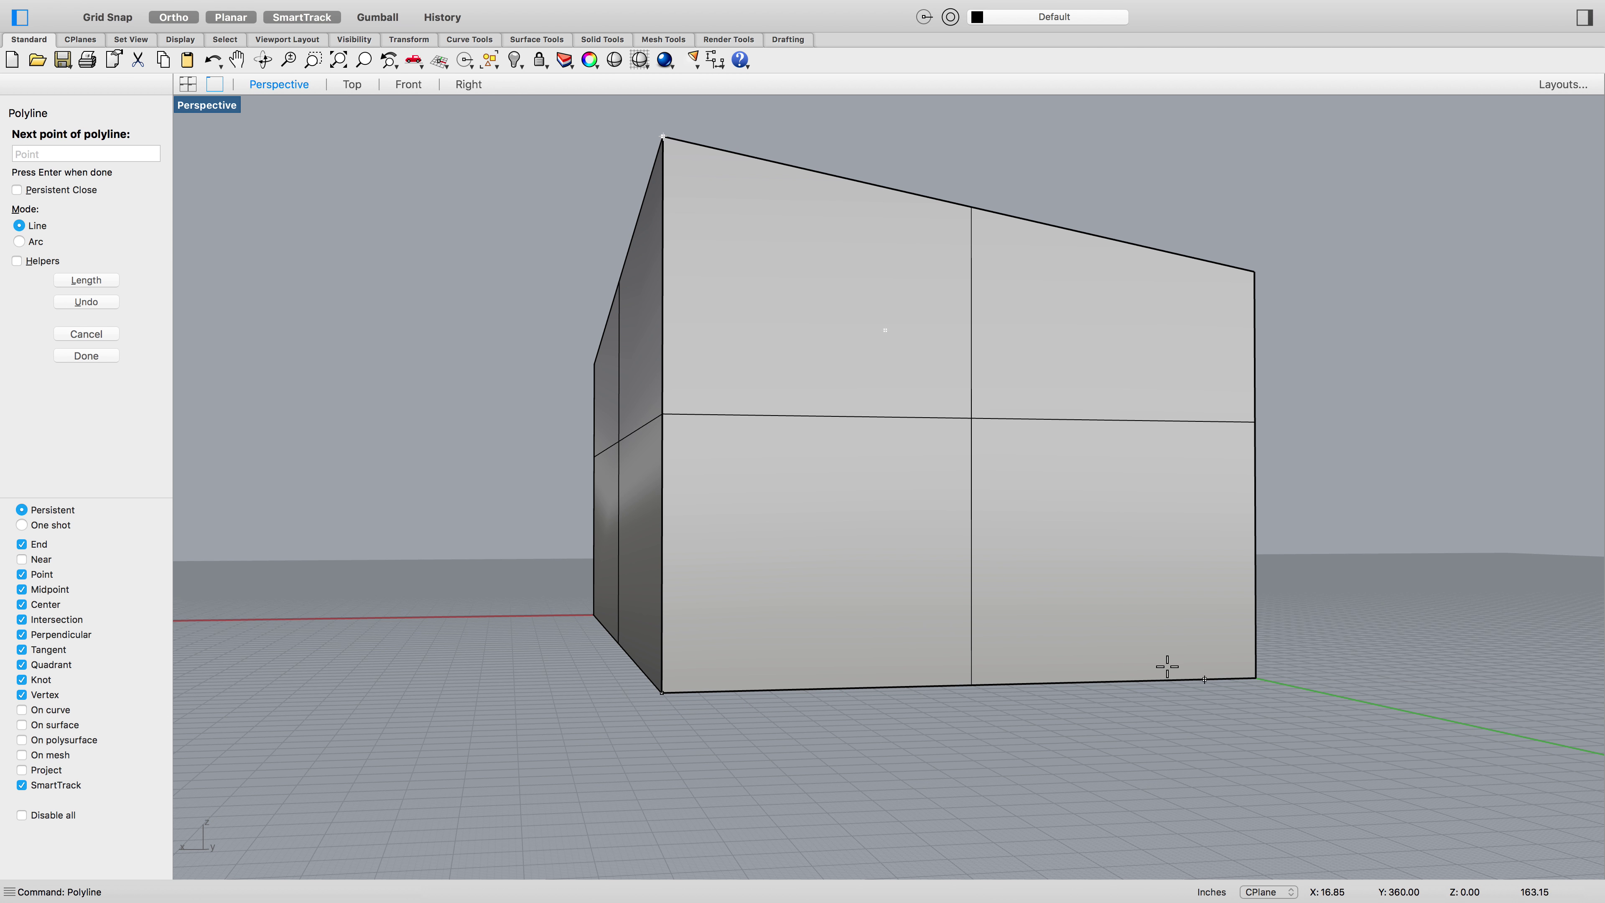
{"action": "left_click", "coordinate": [1256, 677]}
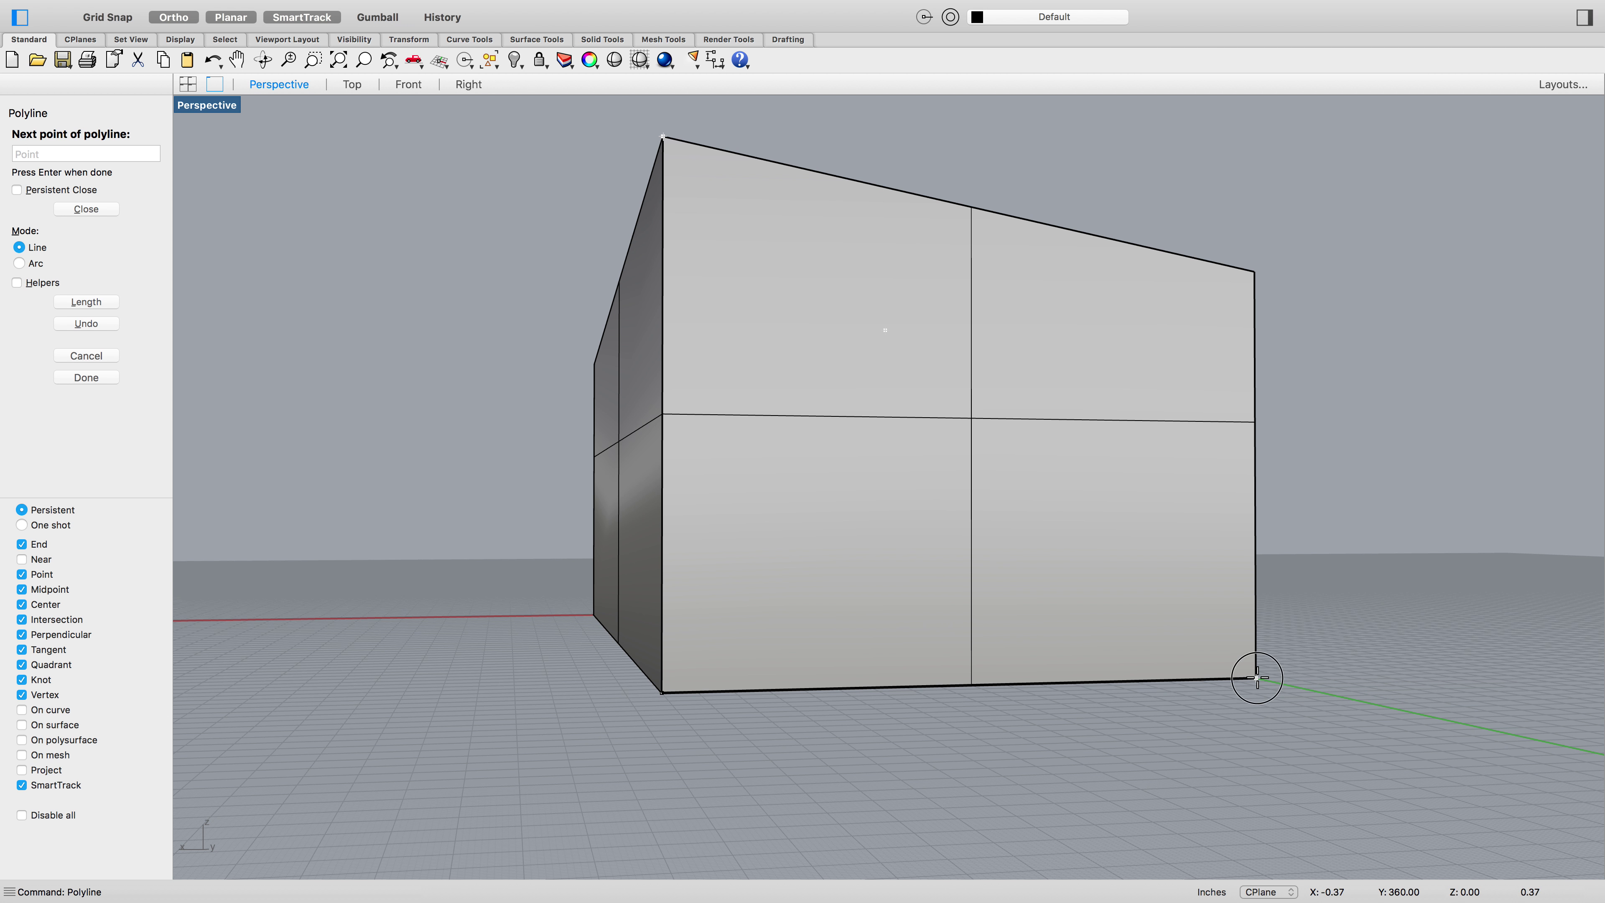
{"action": "left_click", "coordinate": [1254, 271]}
{"action": "left_click", "coordinate": [664, 136]}
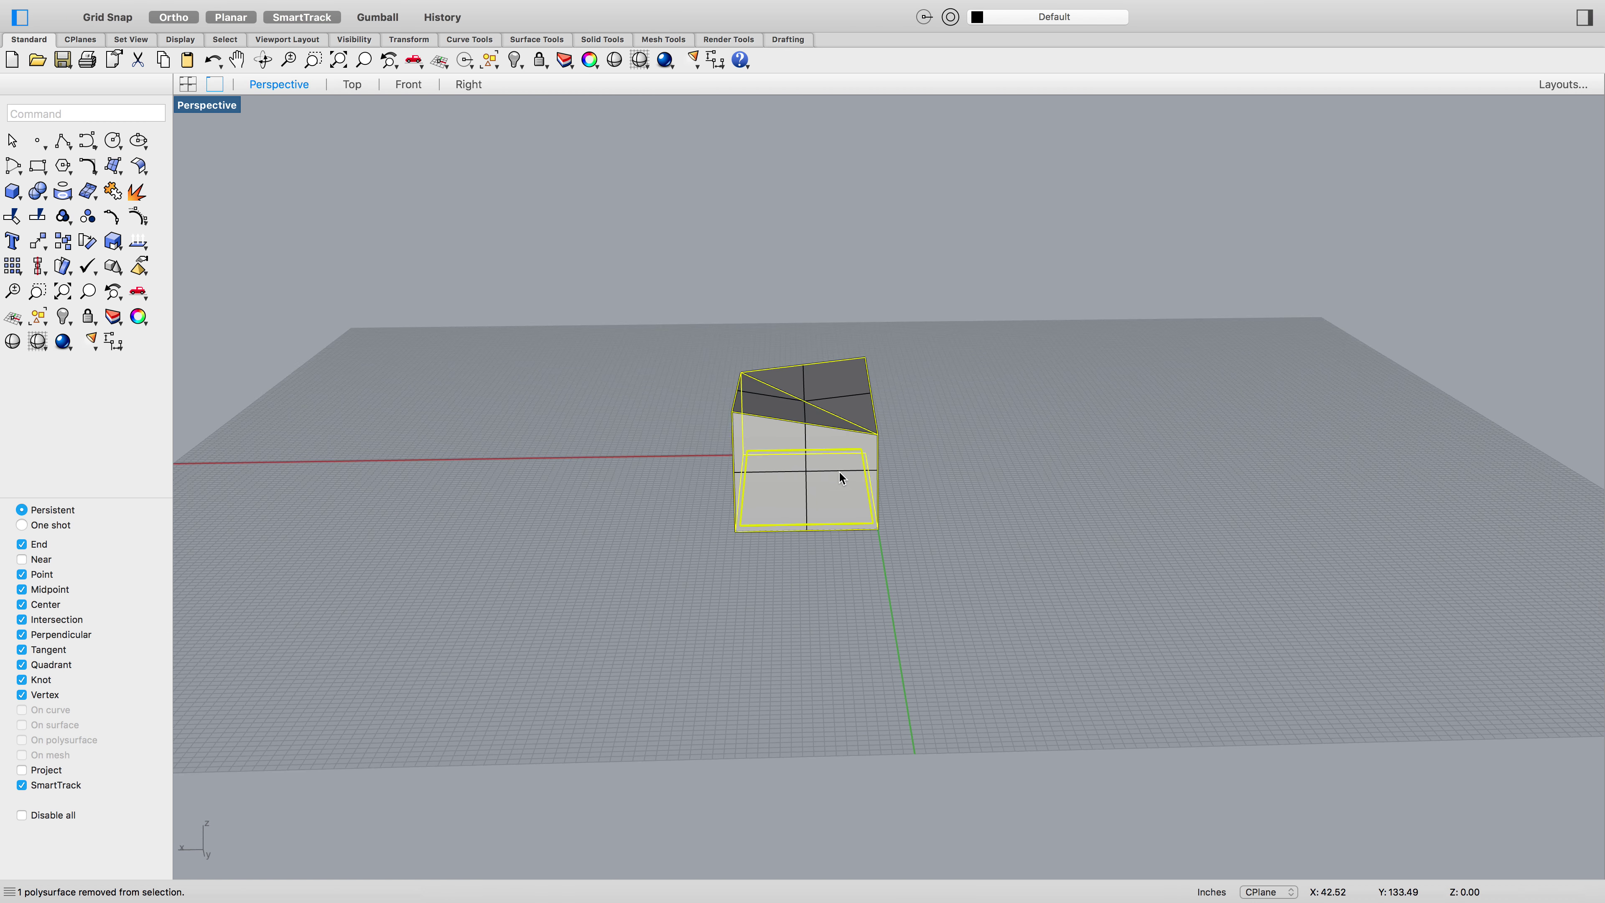
Clear the selection and hide the shelled building polysurface, keeping the traced outlines and floor slab shown
{"action": "scroll", "coordinate": [839, 469], "scroll_direction": "up", "scroll_amount": 10}
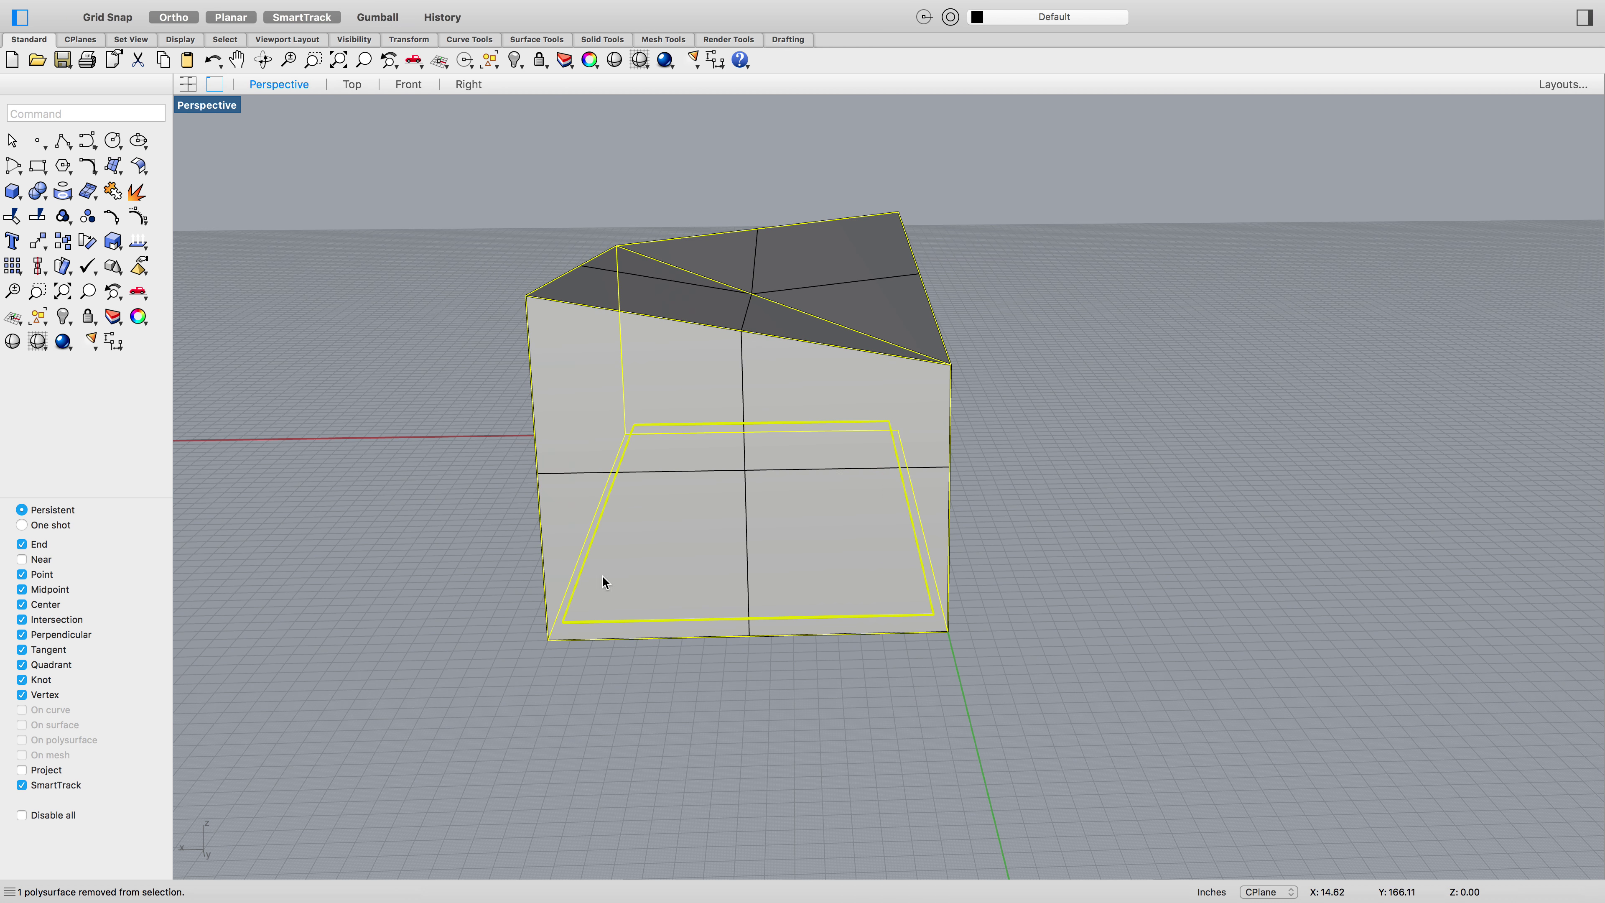
{"action": "right_click_drag", "start_coordinate": [603, 580], "coordinate": [465, 618]}
{"action": "left_click", "coordinate": [879, 669]}
{"action": "right_click_drag", "start_coordinate": [879, 670], "coordinate": [632, 752]}
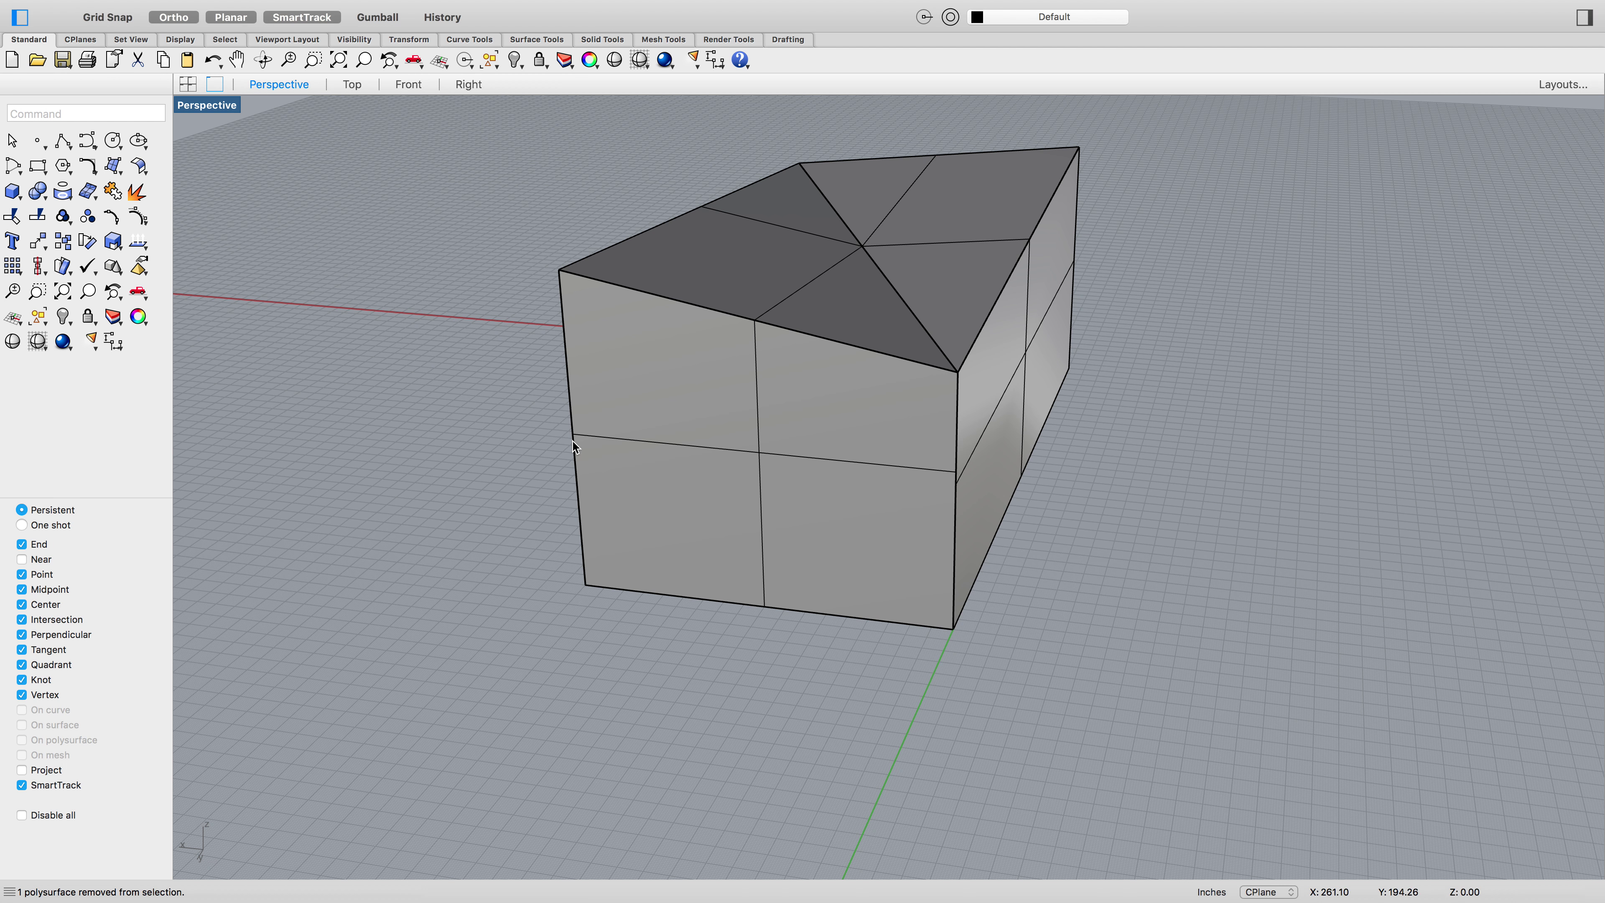
{"action": "left_click", "coordinate": [765, 451]}
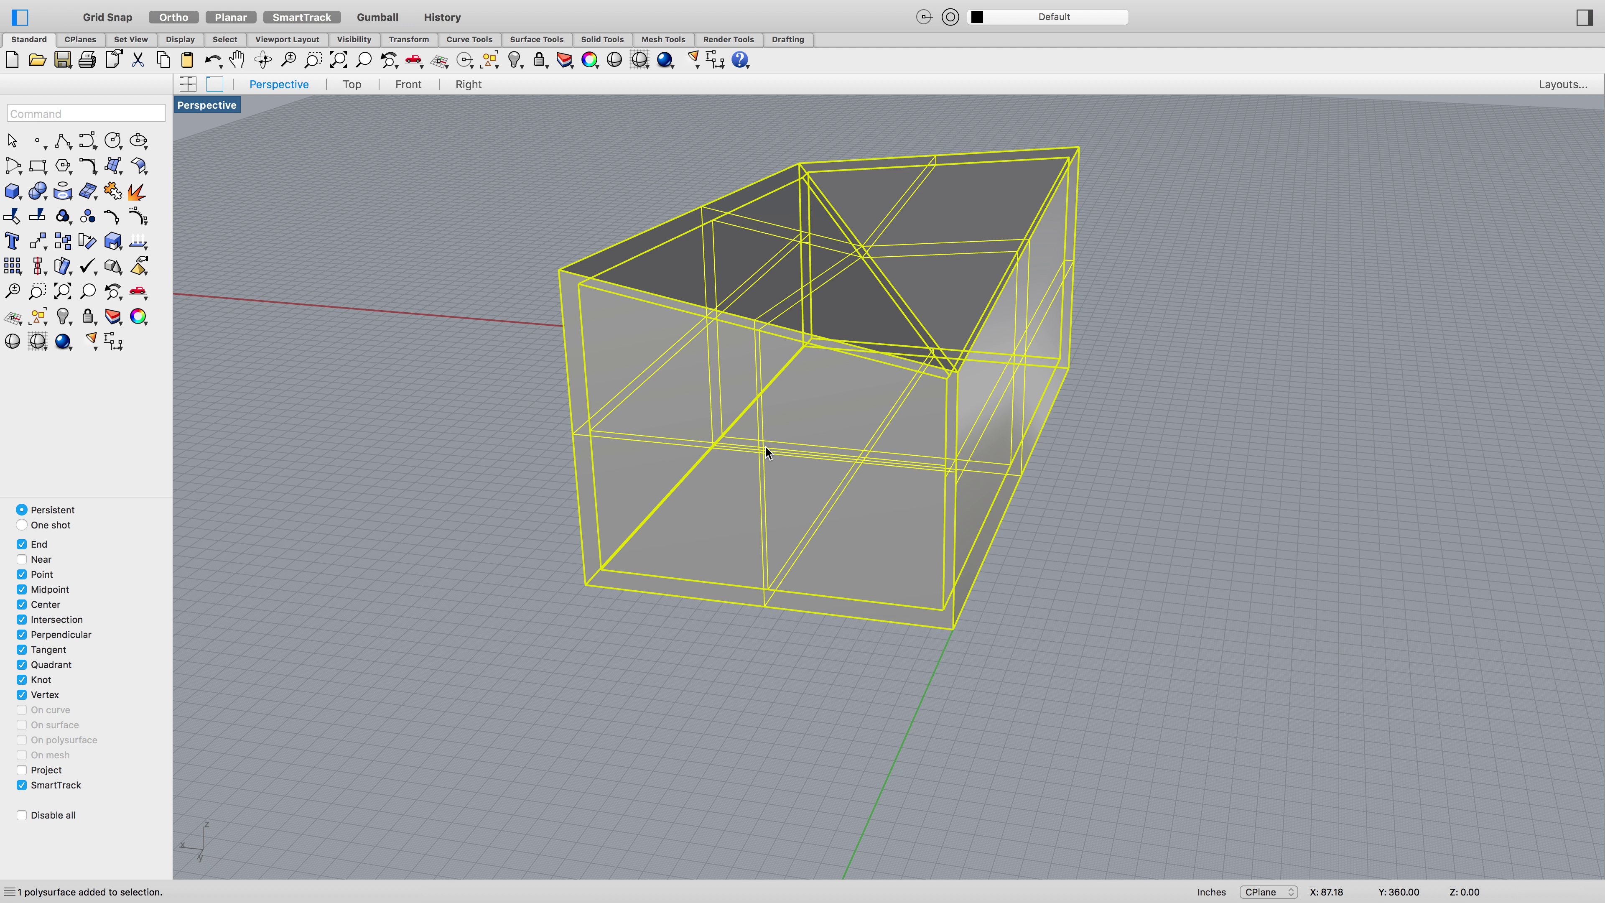
{"action": "right_click", "coordinate": [766, 448]}
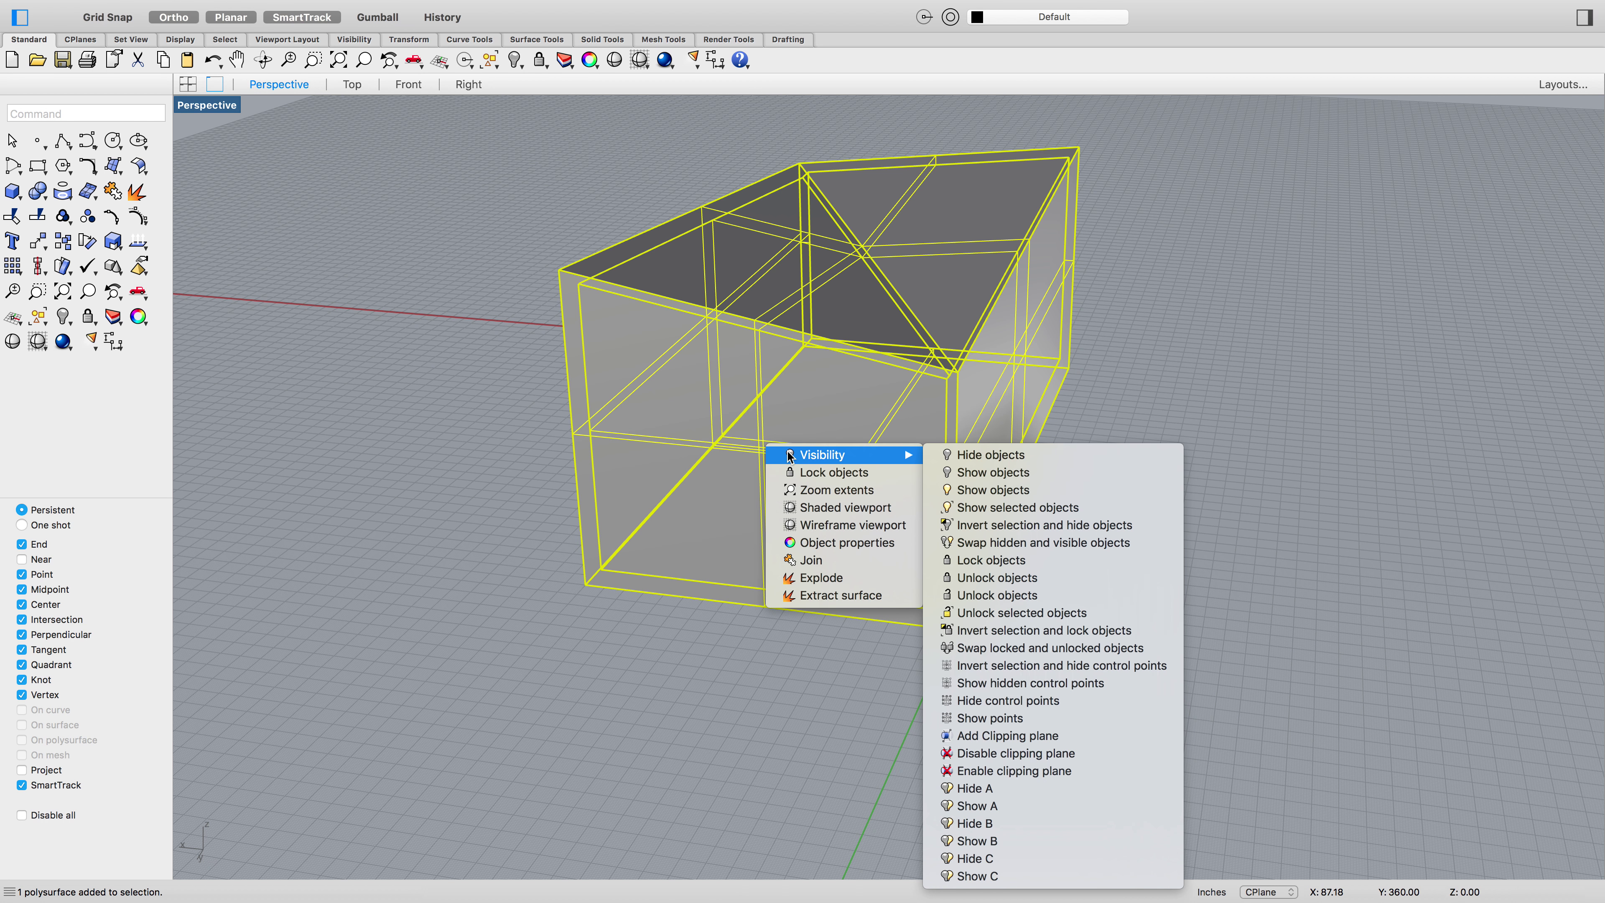
{"action": "left_click", "coordinate": [991, 455]}
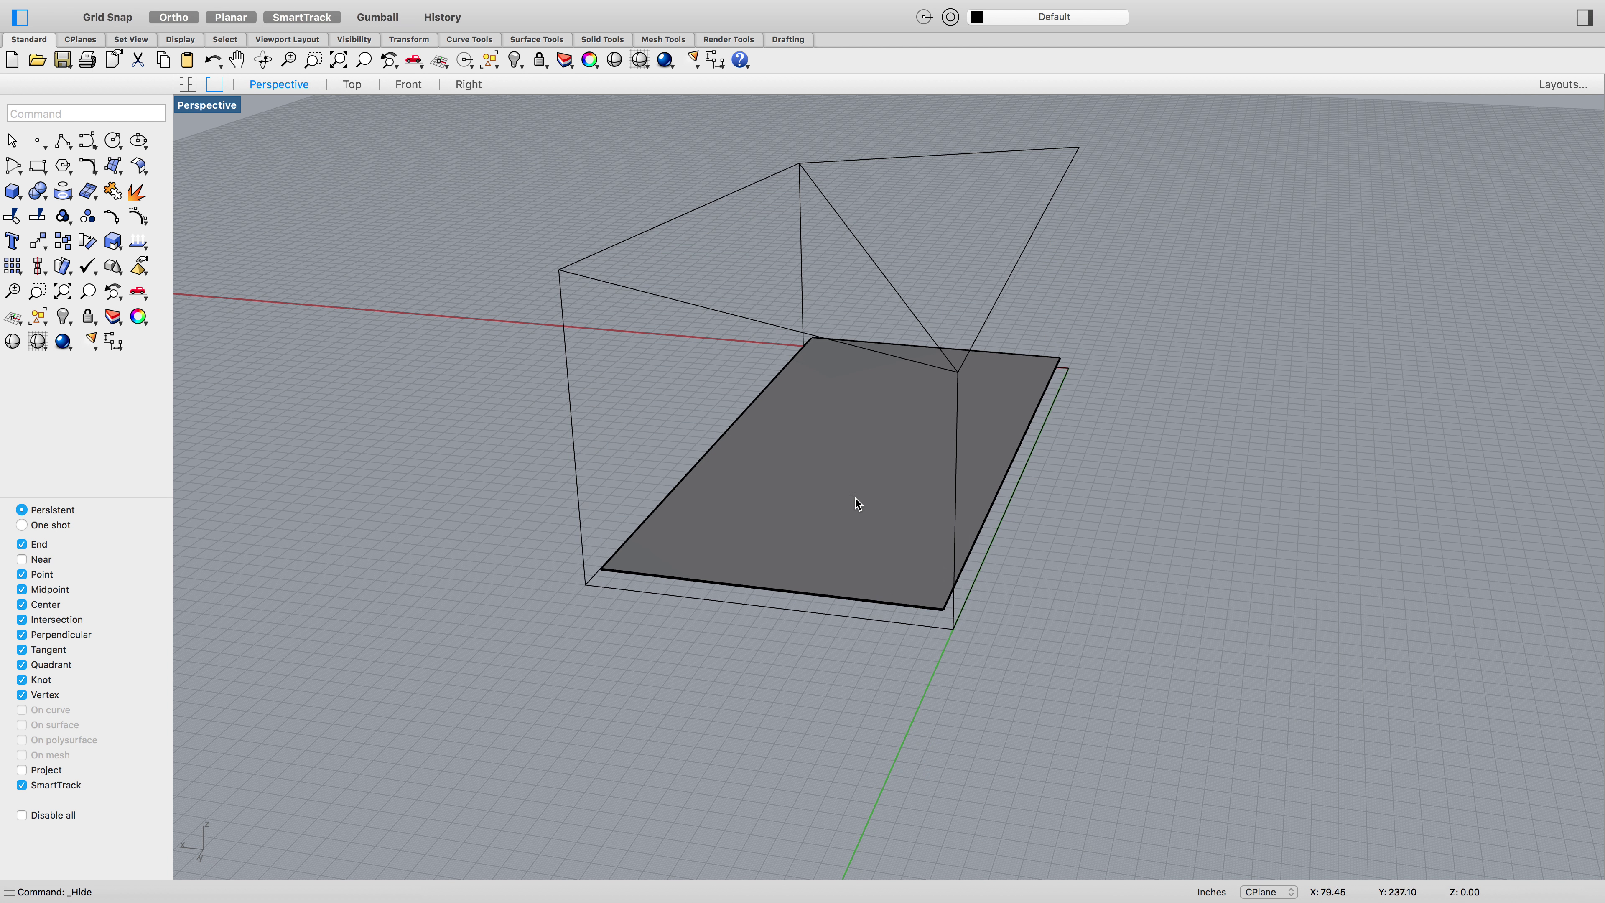
Hide the extruded floor slab so that only the outline curves are displayed
{"action": "left_click", "coordinate": [856, 499]}
{"action": "right_click", "coordinate": [856, 500]}
{"action": "mouse_move", "coordinate": [878, 505]}
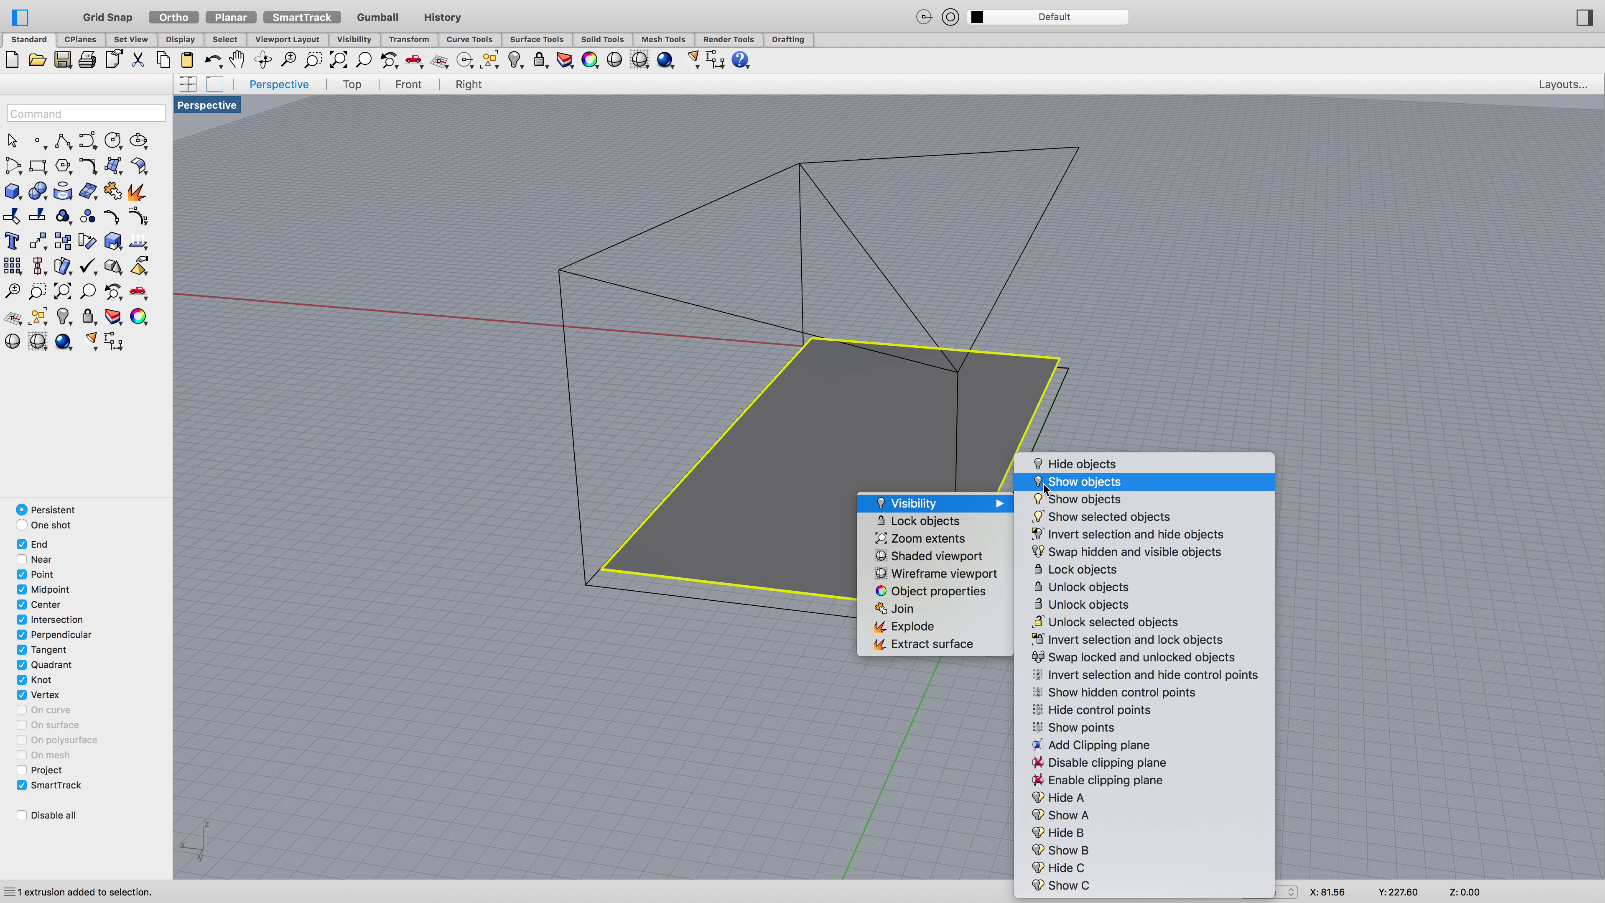
{"action": "left_click", "coordinate": [1081, 463]}
{"action": "right_click_drag", "start_coordinate": [1042, 721], "coordinate": [866, 698]}
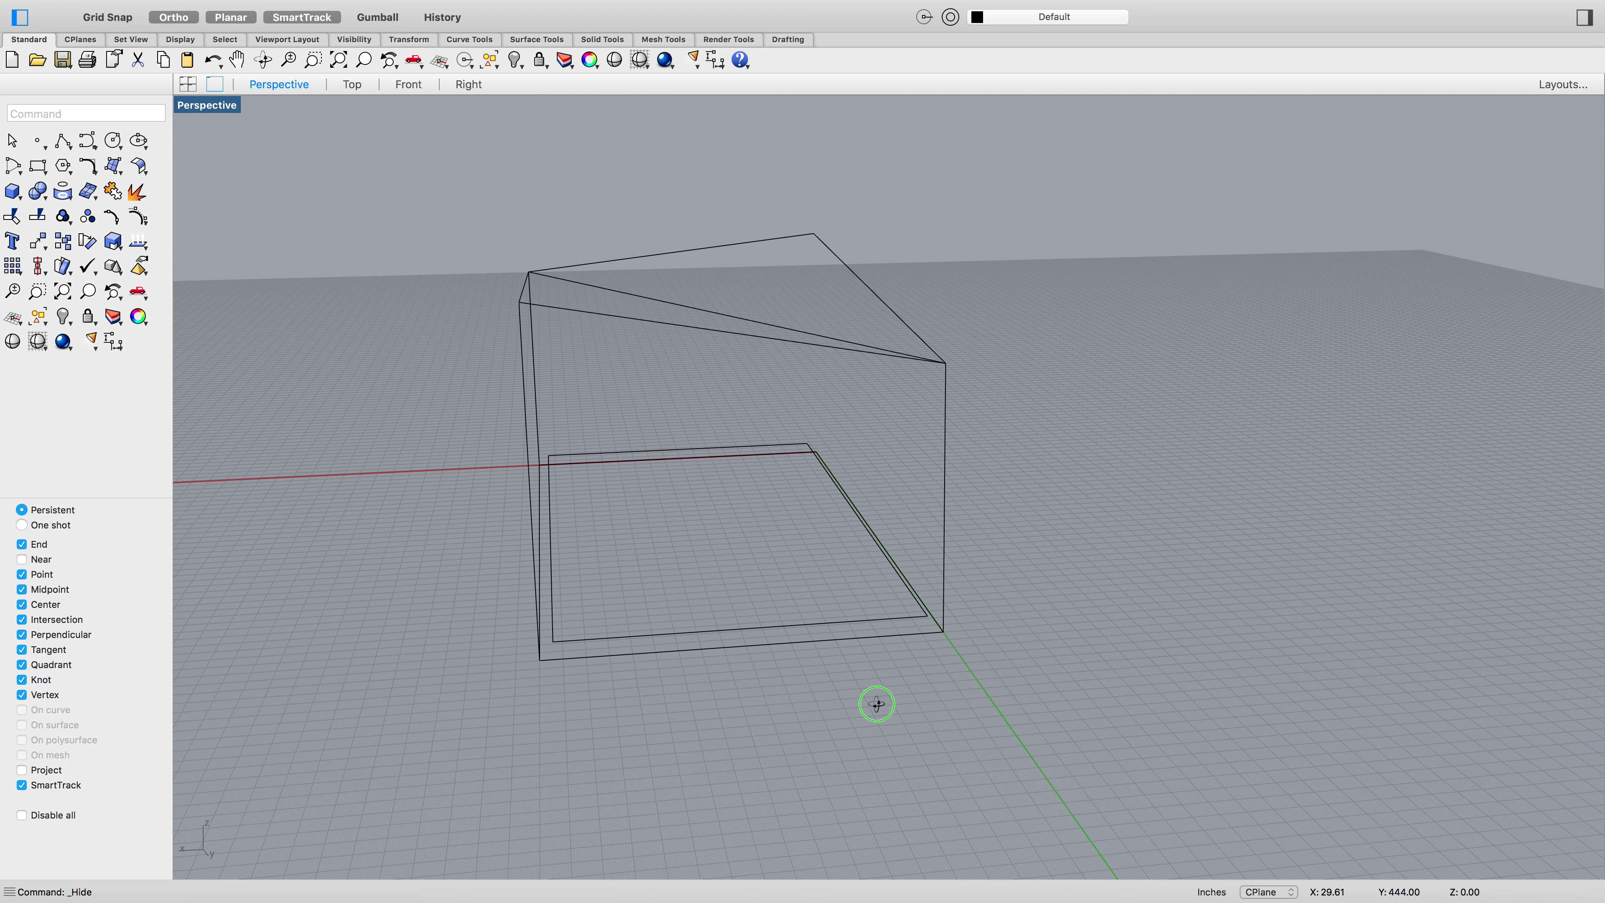
Delete the inner floor outline curve, leaving the traced building outlines in place
{"action": "left_click", "coordinate": [843, 620]}
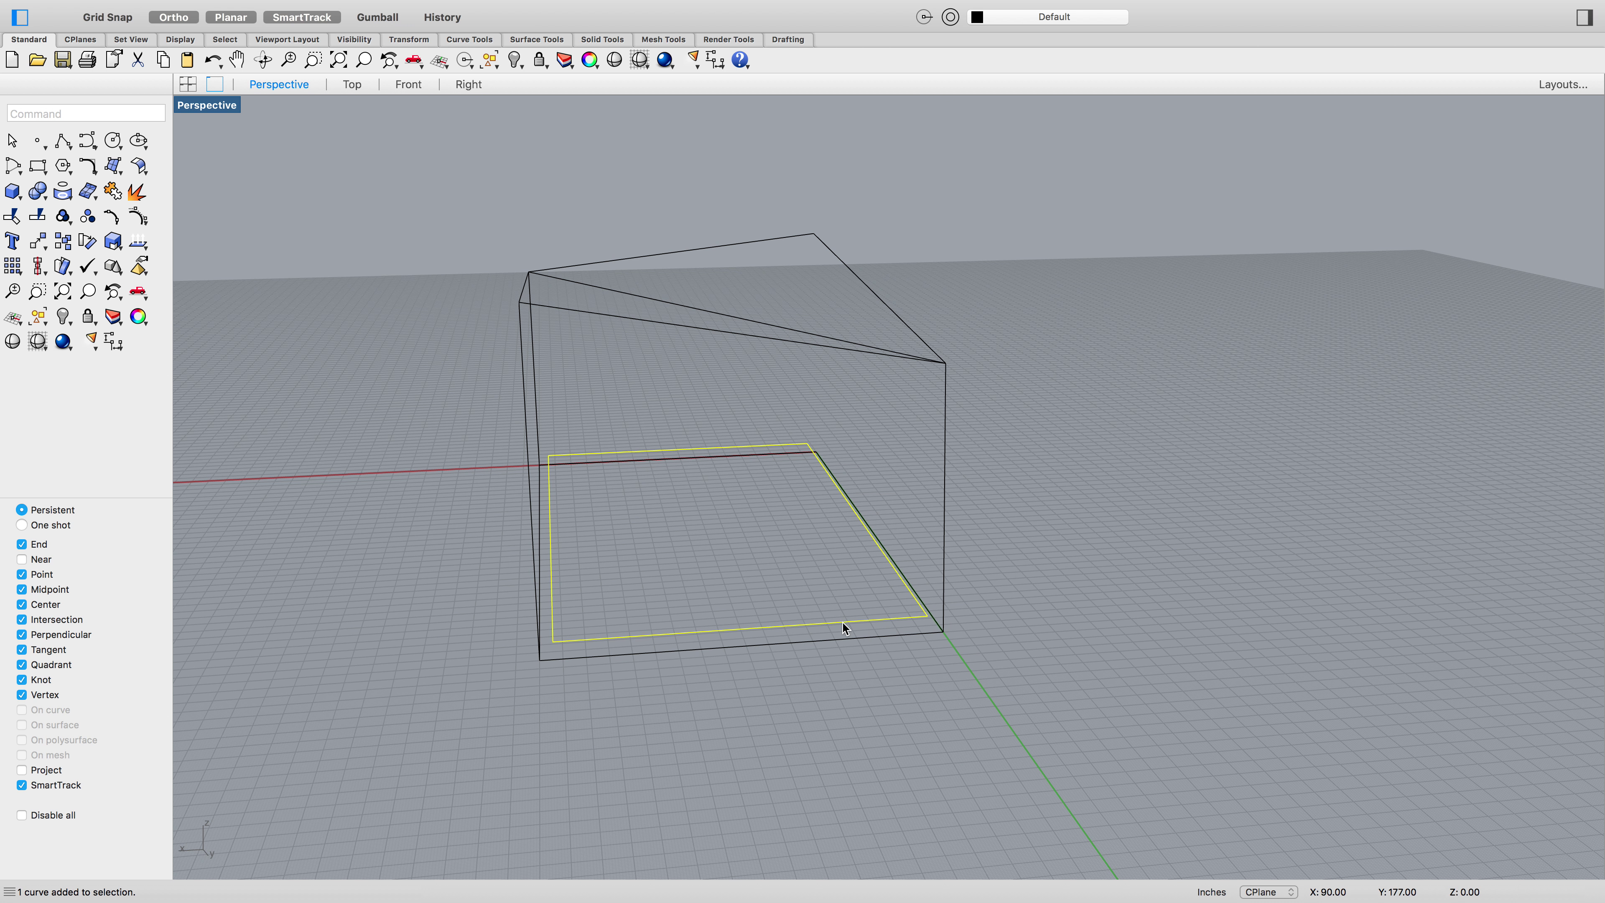
{"action": "key", "text": "Delete"}
{"action": "left_click", "coordinate": [847, 638]}
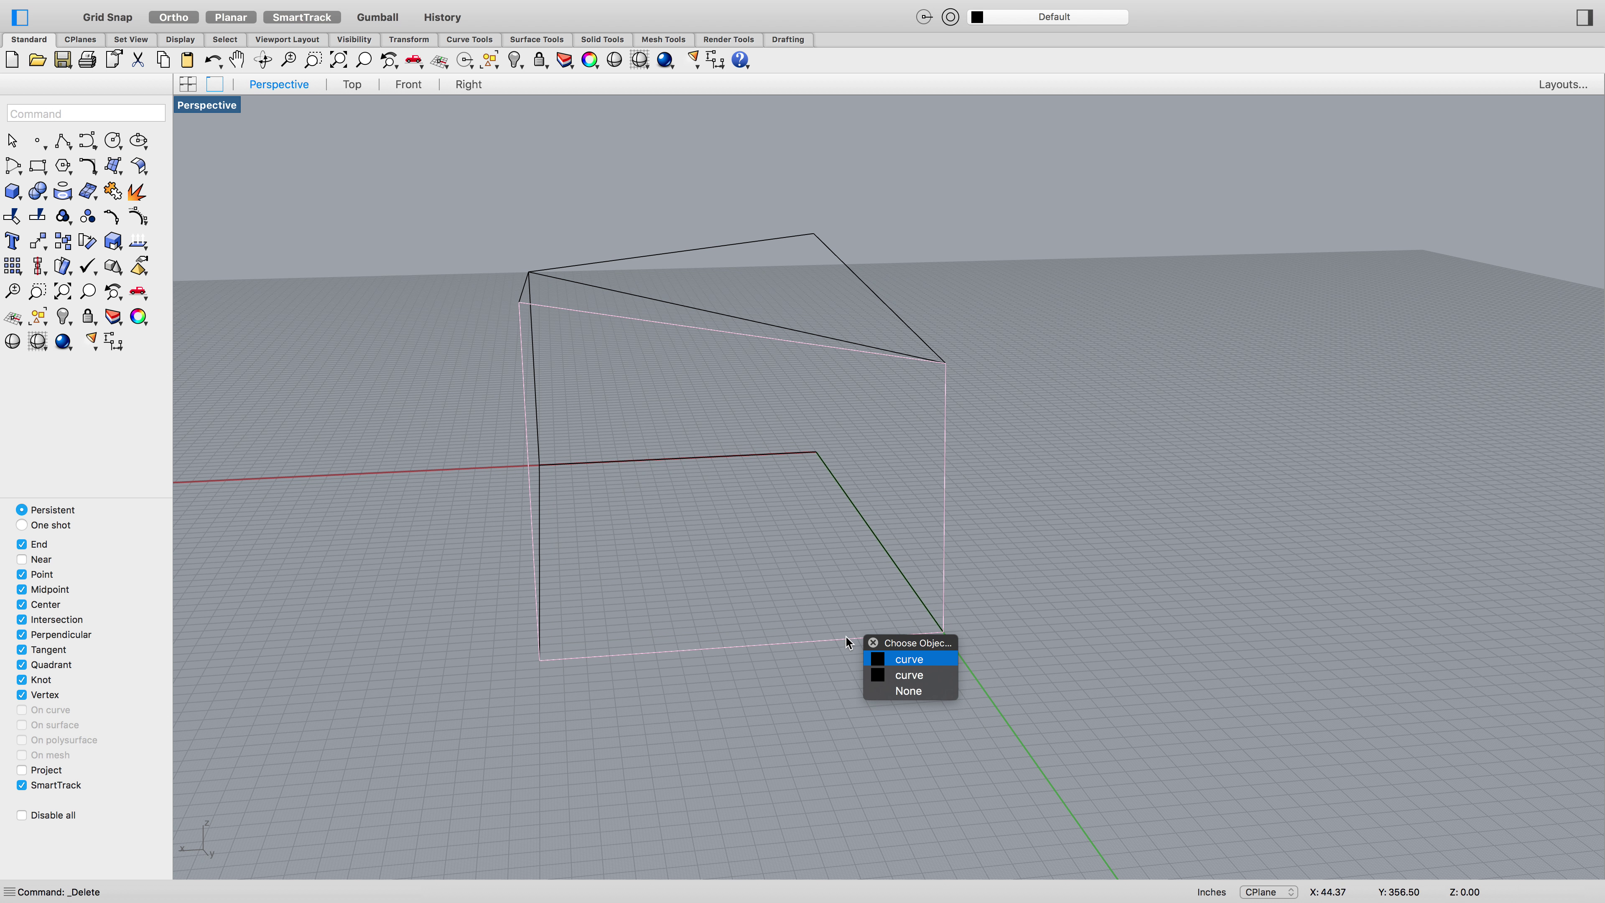
{"action": "left_click", "coordinate": [868, 730]}
Offset the long side wall's outline 12 inches inward with sharp corners
{"action": "right_click_drag", "start_coordinate": [1165, 660], "coordinate": [969, 614]}
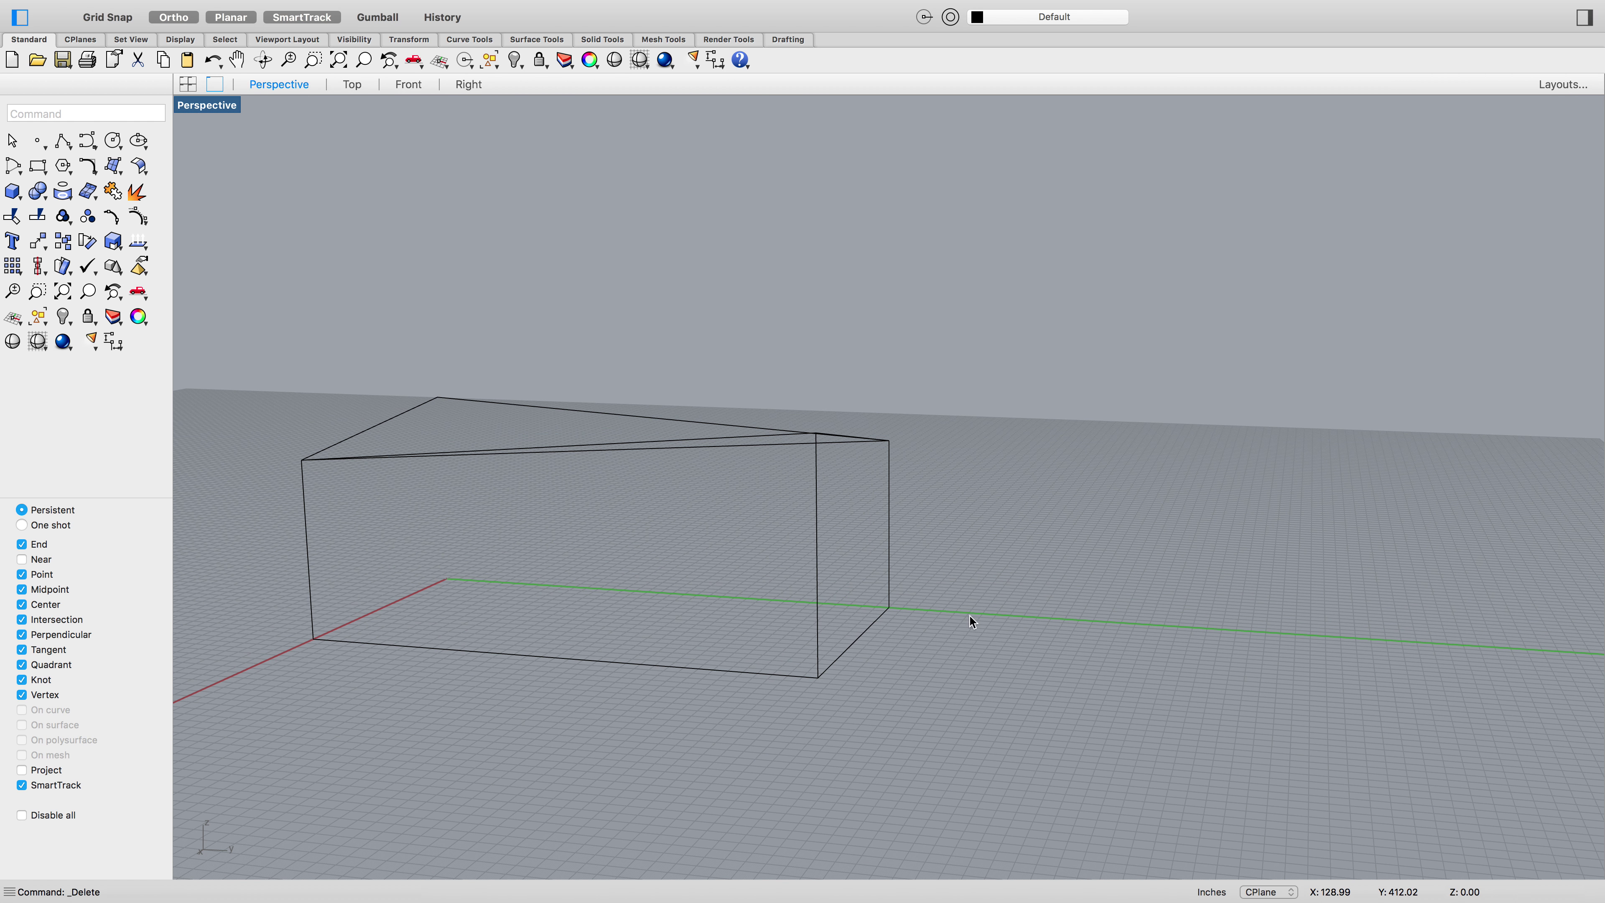
{"action": "type", "text": "Offset"}
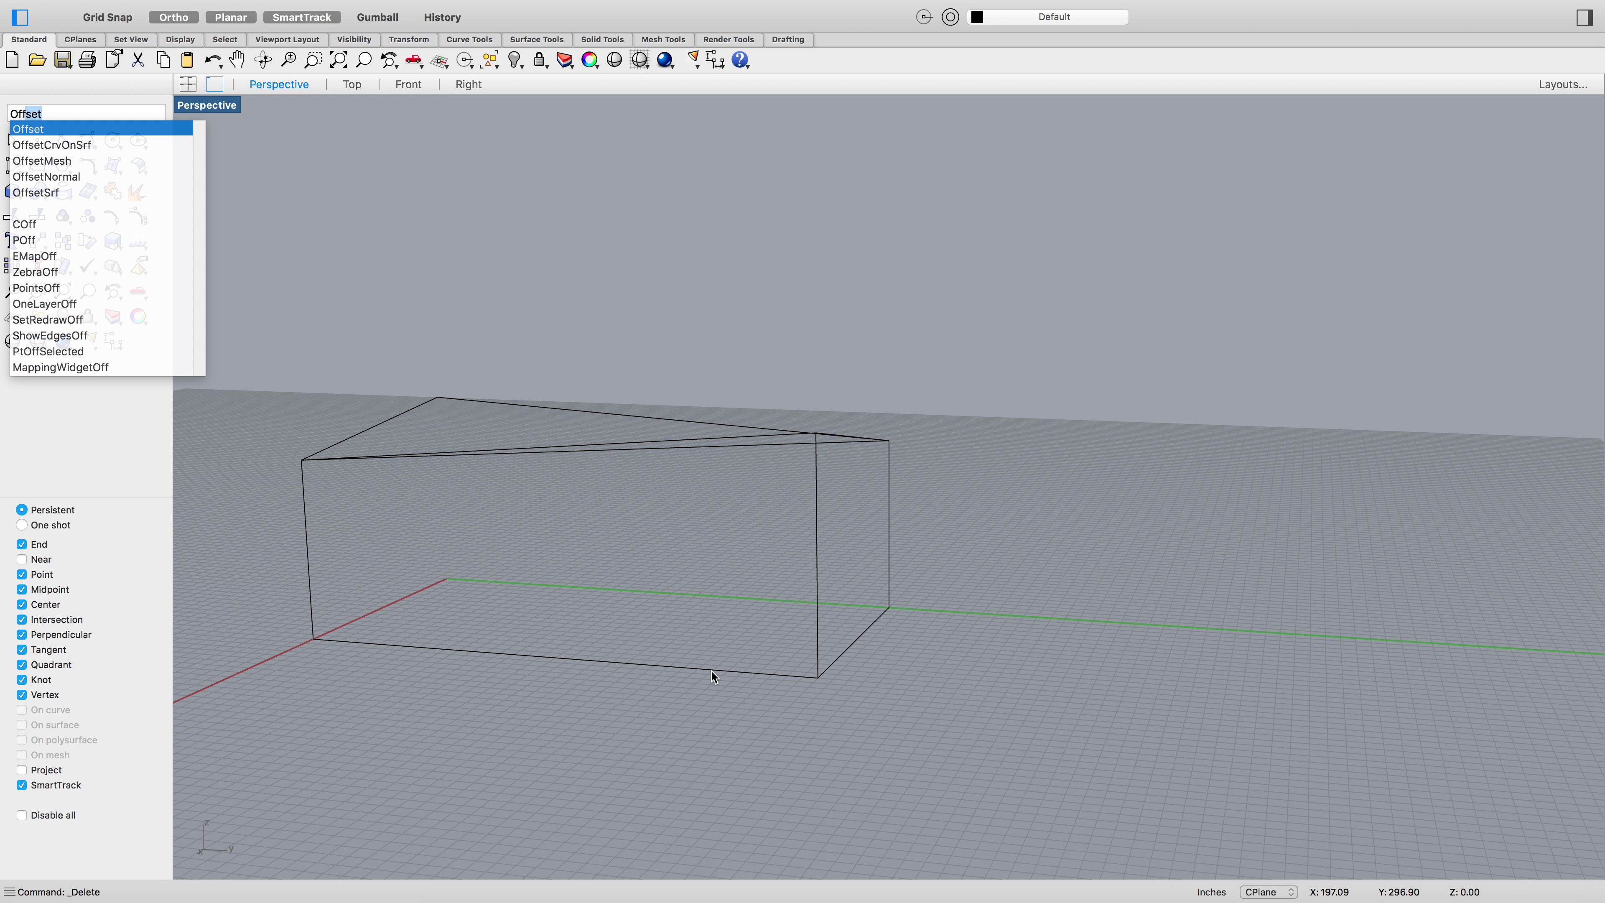
{"action": "key", "text": "Return"}
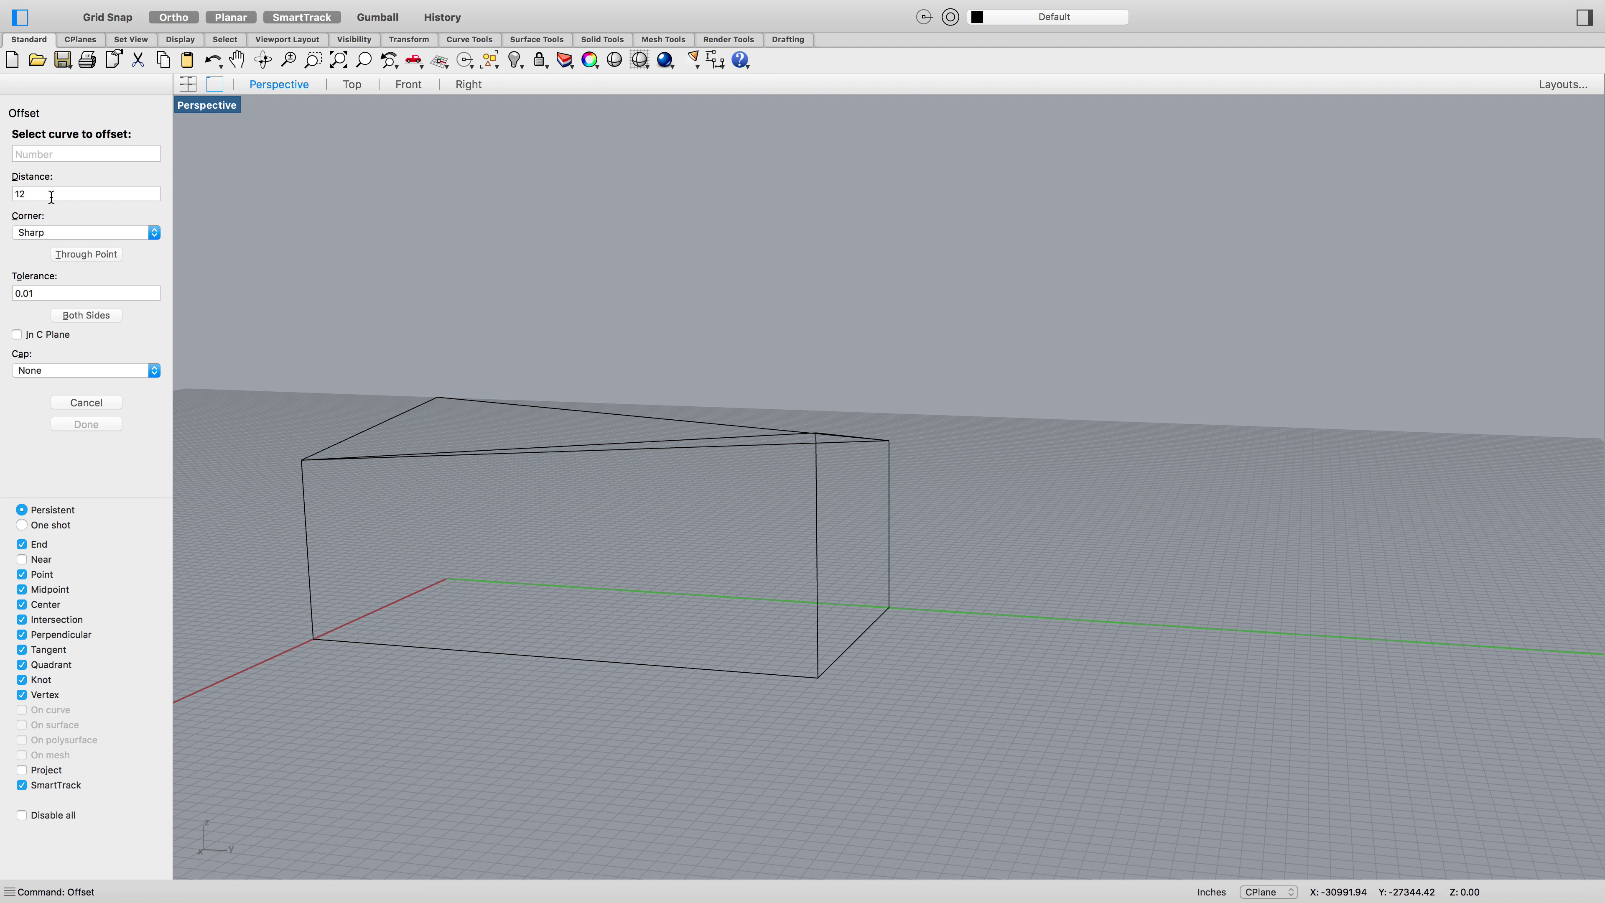
{"action": "left_click", "coordinate": [520, 657]}
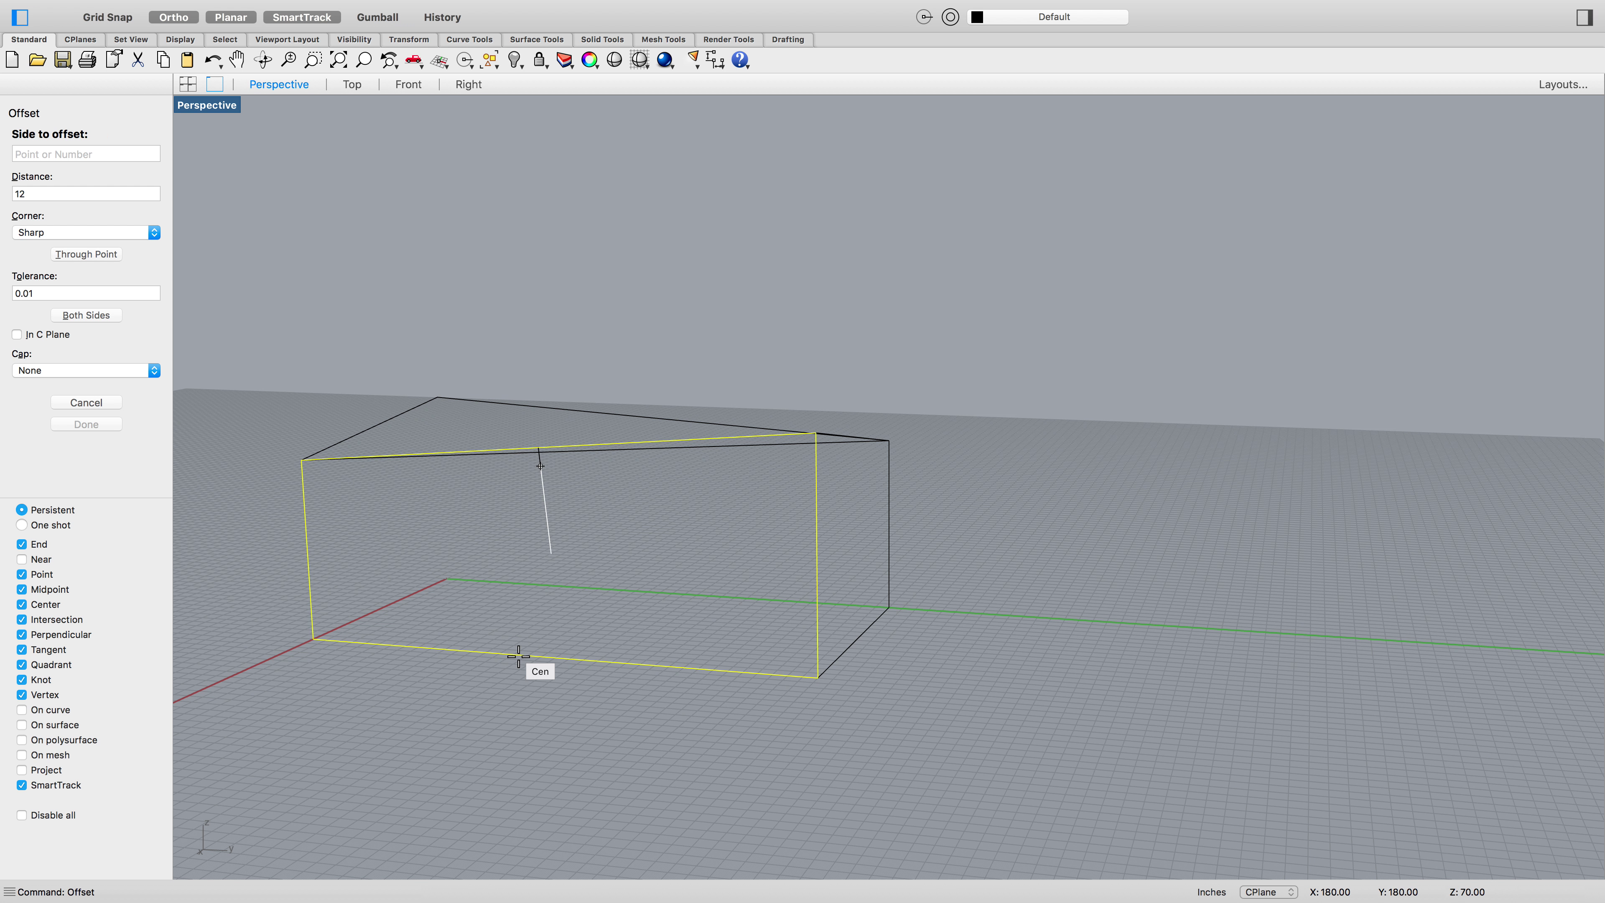
{"action": "left_click", "coordinate": [498, 589]}
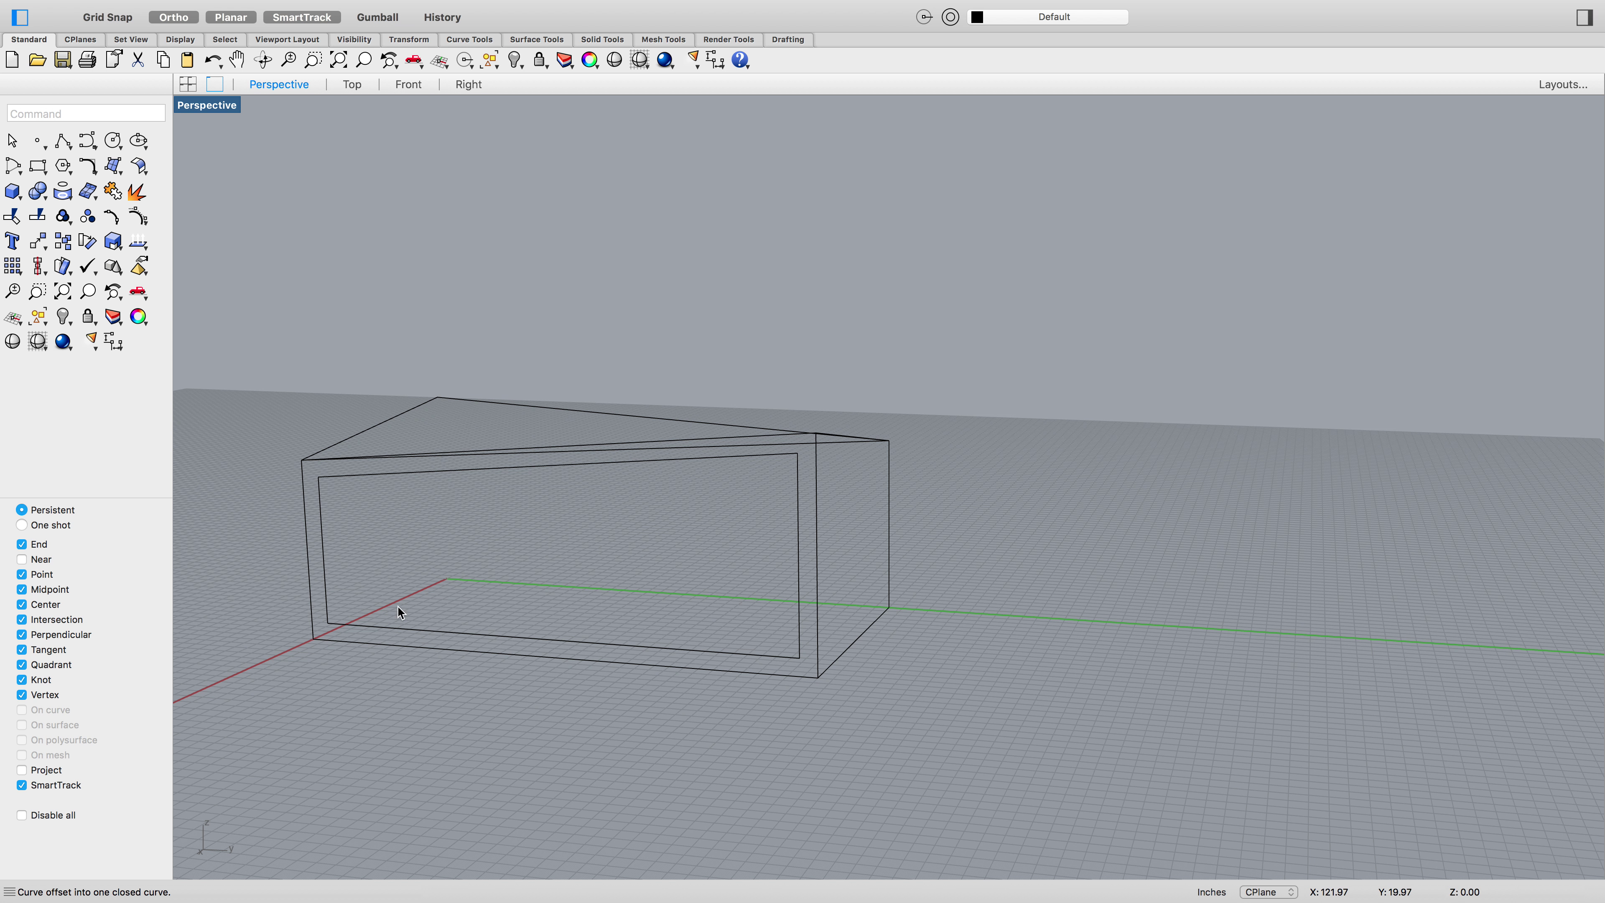
Offset both triangular roof outlines 12 inches inward
{"action": "right_click_drag", "start_coordinate": [870, 654], "coordinate": [964, 685]}
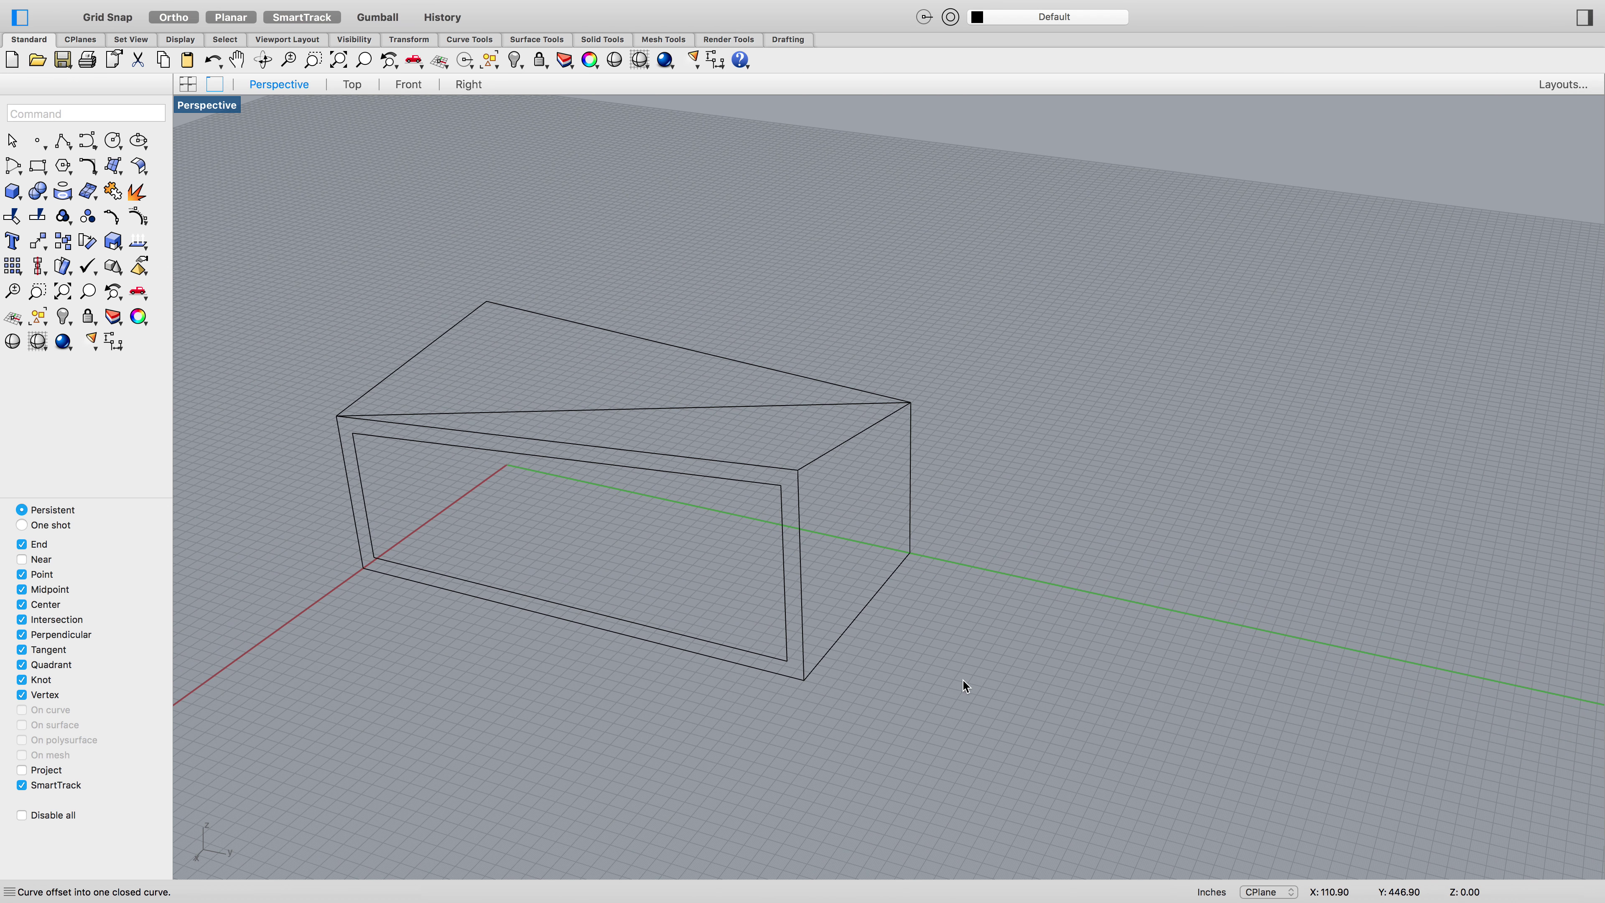
{"action": "right_click", "coordinate": [633, 450]}
{"action": "left_click", "coordinate": [634, 453]}
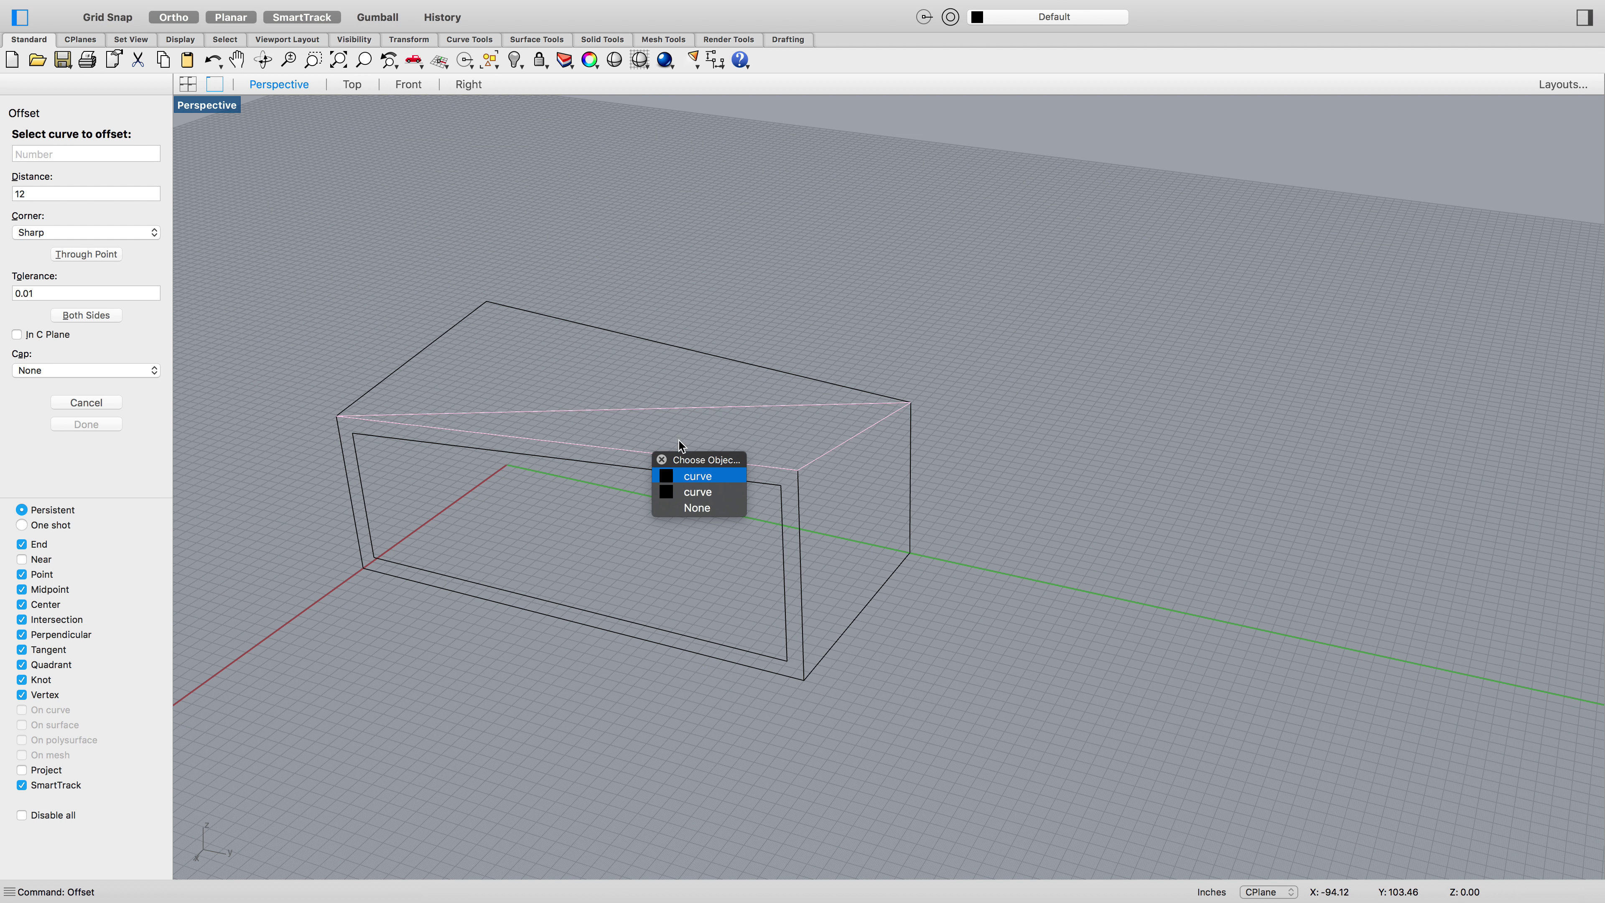
{"action": "left_click", "coordinate": [692, 478]}
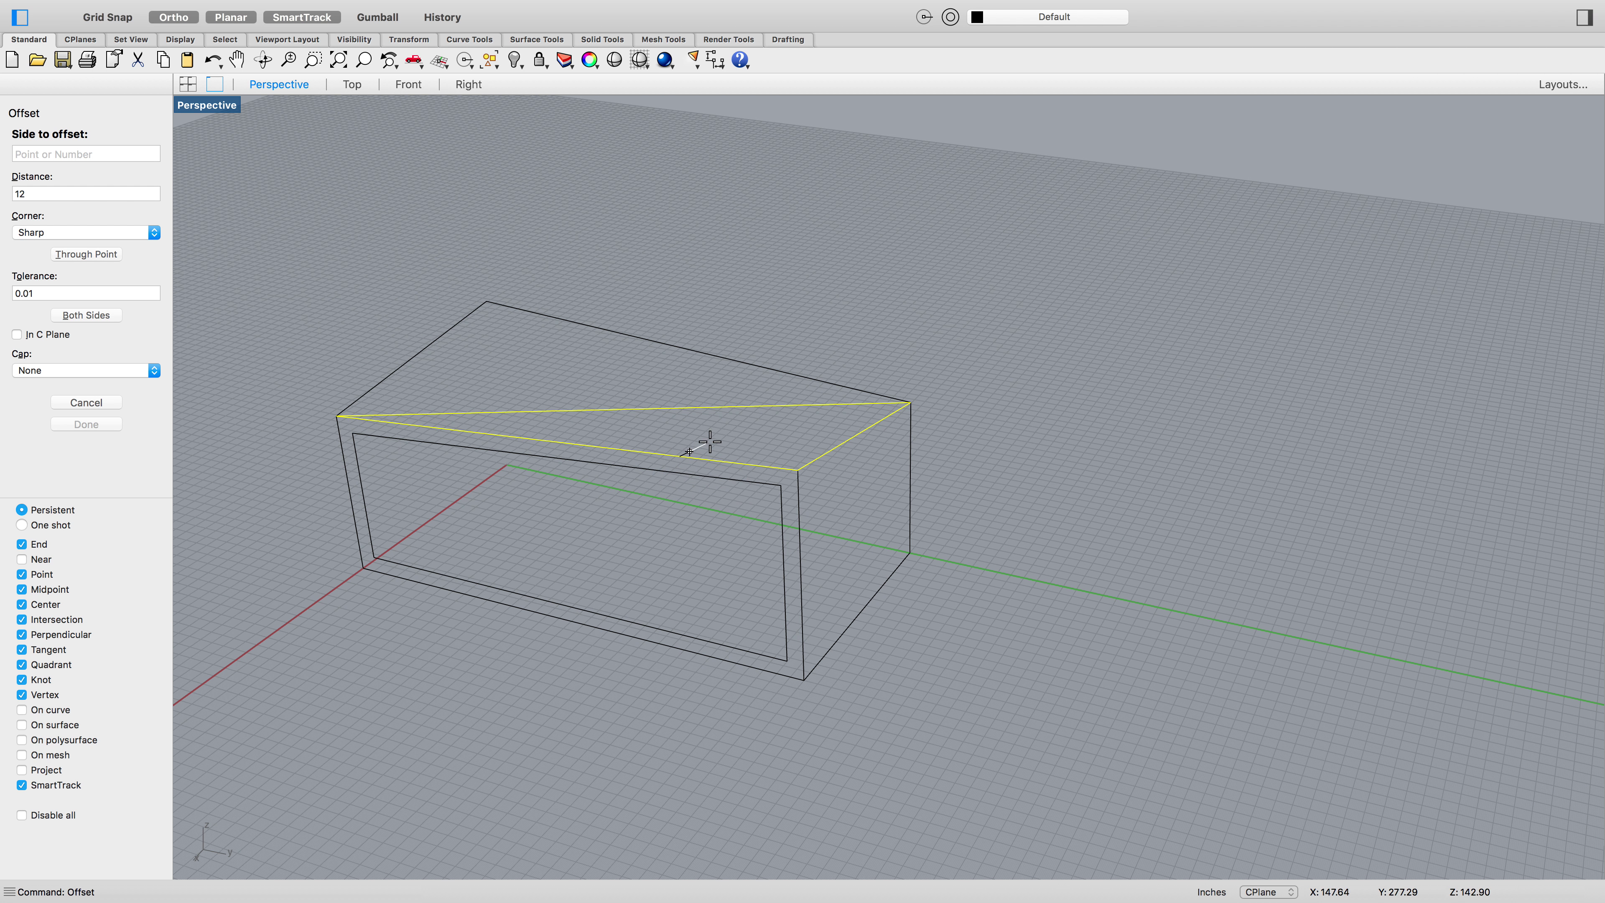
{"action": "left_click", "coordinate": [737, 356]}
{"action": "left_click", "coordinate": [721, 373]}
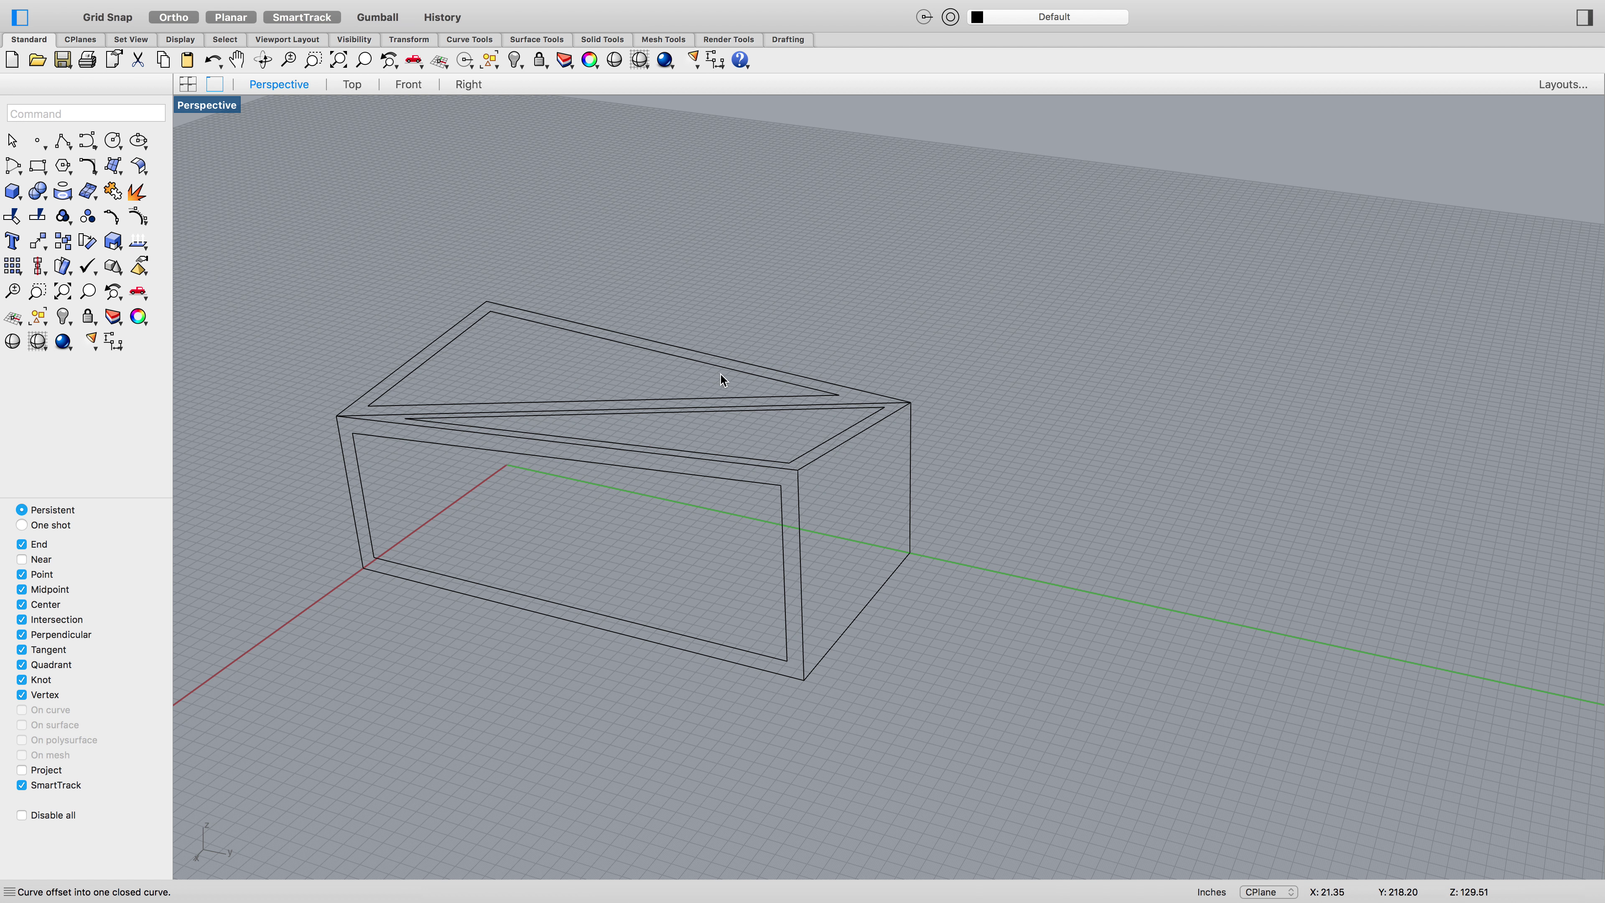
Offset the short end wall's outline 12 inches inward
{"action": "right_click", "coordinate": [830, 460]}
{"action": "left_click", "coordinate": [830, 457]}
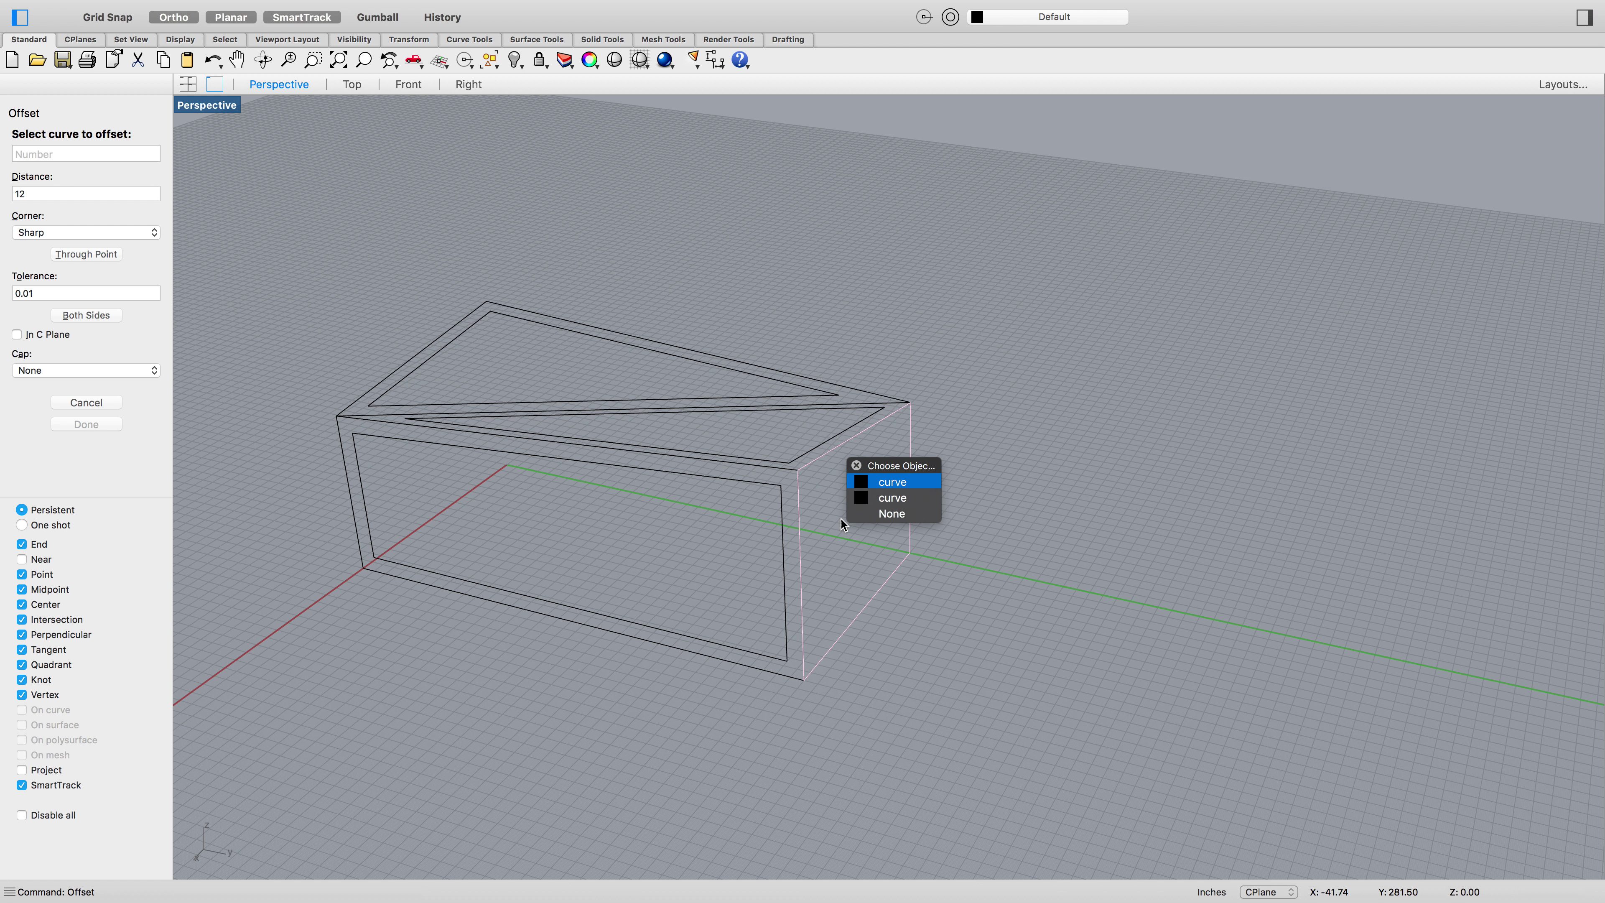
{"action": "left_click", "coordinate": [881, 483]}
{"action": "left_click", "coordinate": [880, 547]}
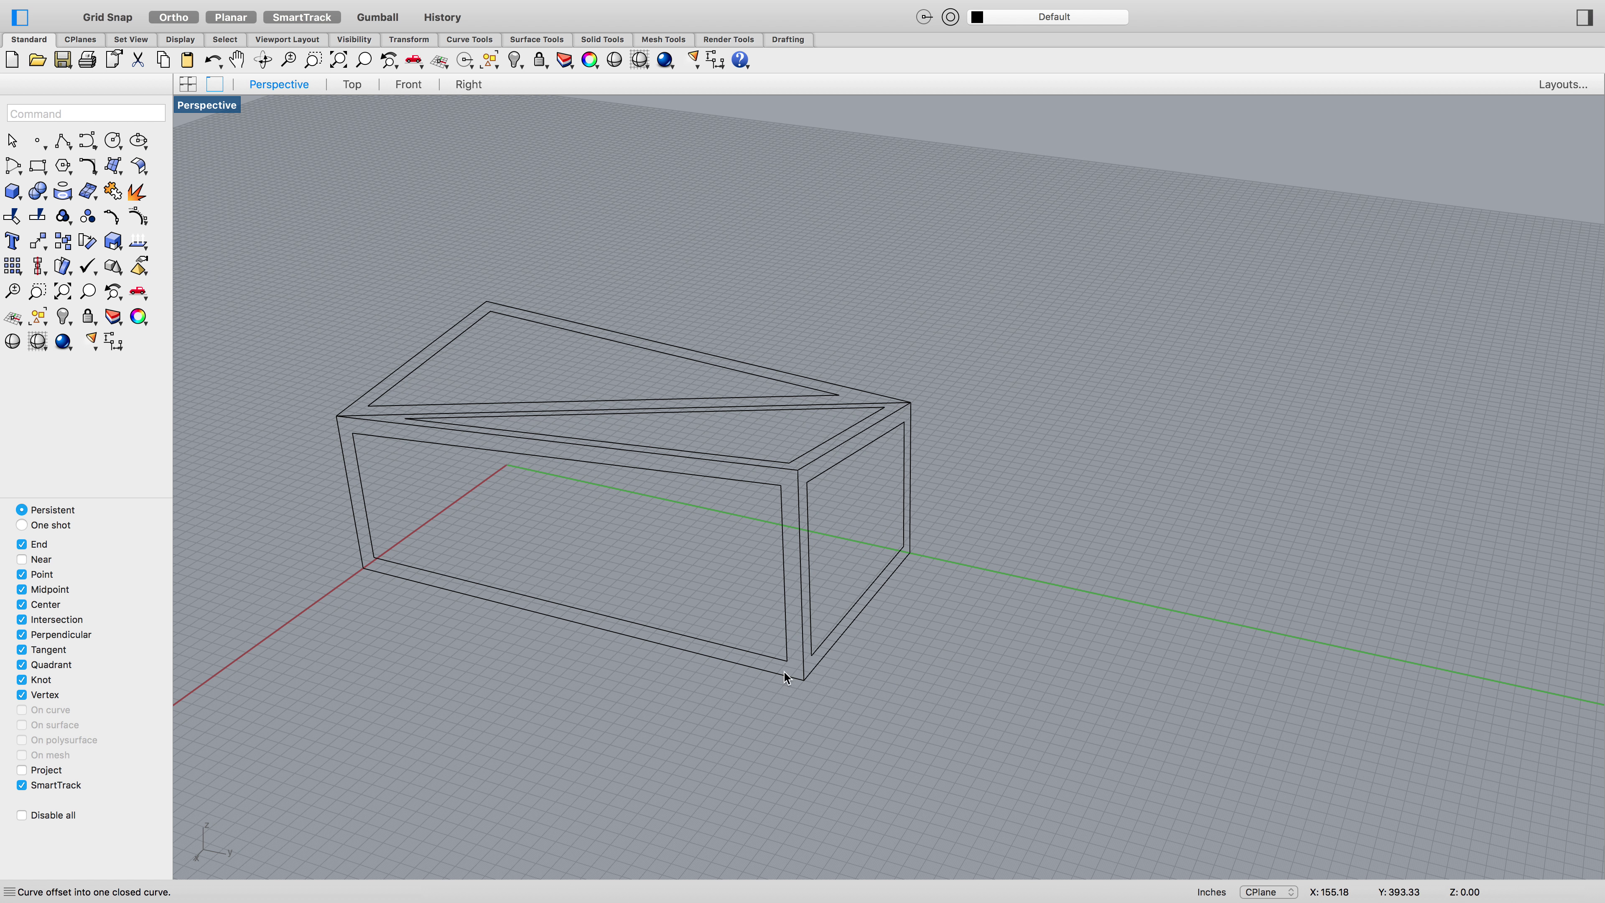
Explode the inner offset outlines of the long side wall and the short end wall into separate segments
{"action": "right_click_drag", "start_coordinate": [544, 667], "coordinate": [716, 648]}
{"action": "left_click", "coordinate": [716, 651]}
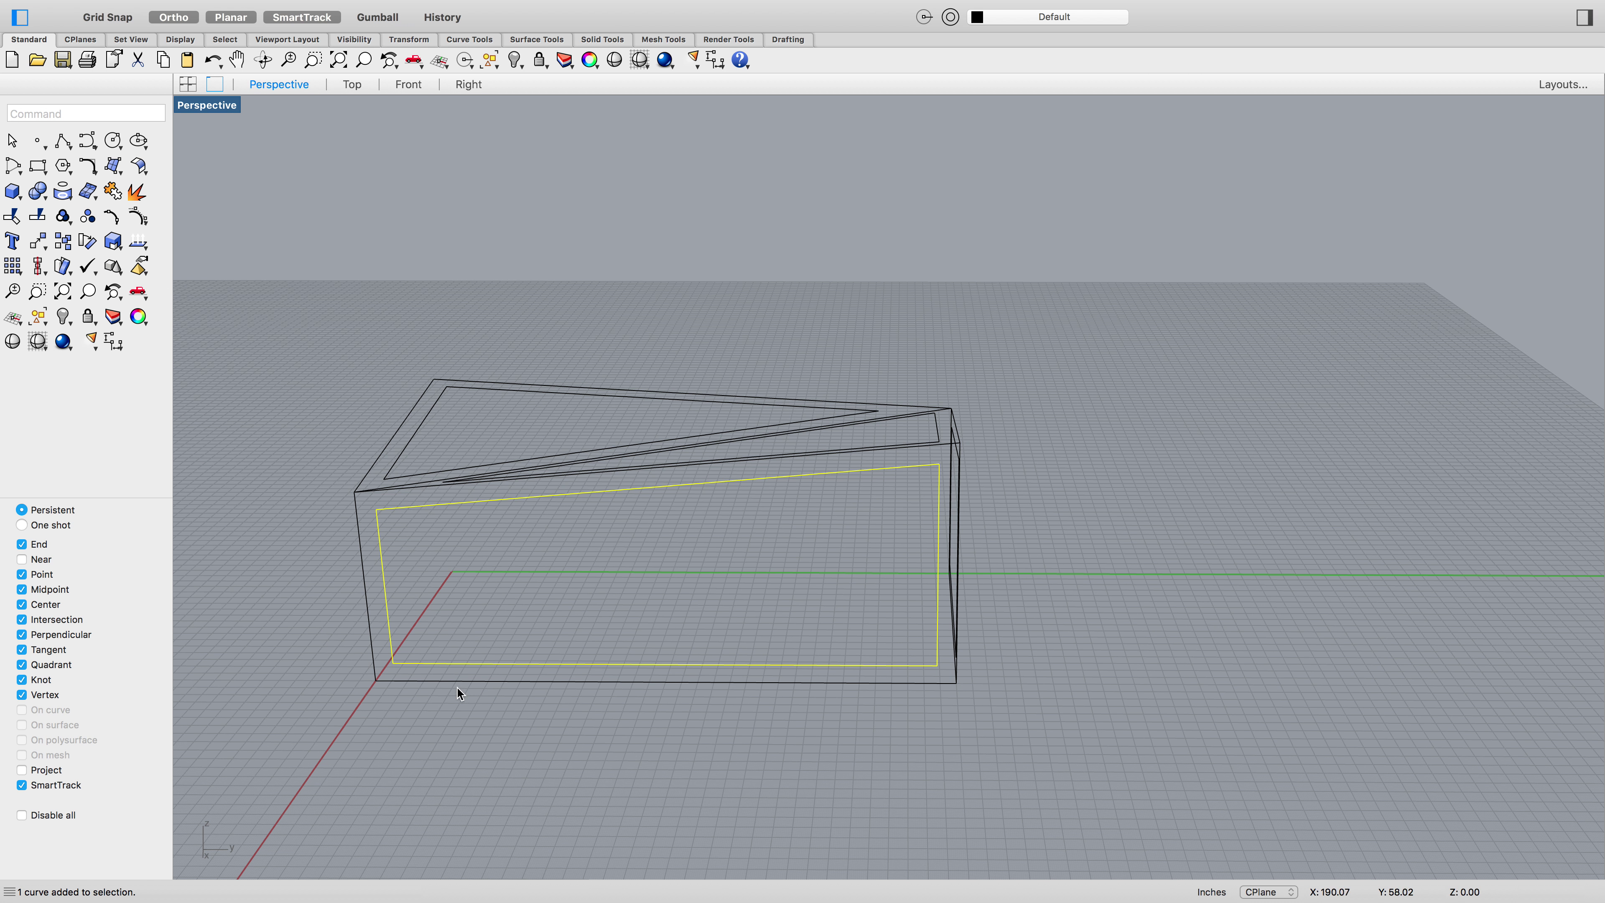
{"action": "right_click", "coordinate": [484, 624]}
{"action": "left_click", "coordinate": [536, 756]}
{"action": "right_click_drag", "start_coordinate": [727, 740], "coordinate": [555, 743]}
{"action": "left_click", "coordinate": [887, 620]}
{"action": "right_click", "coordinate": [893, 671]}
{"action": "left_click", "coordinate": [938, 806]}
{"action": "left_click", "coordinate": [745, 791]}
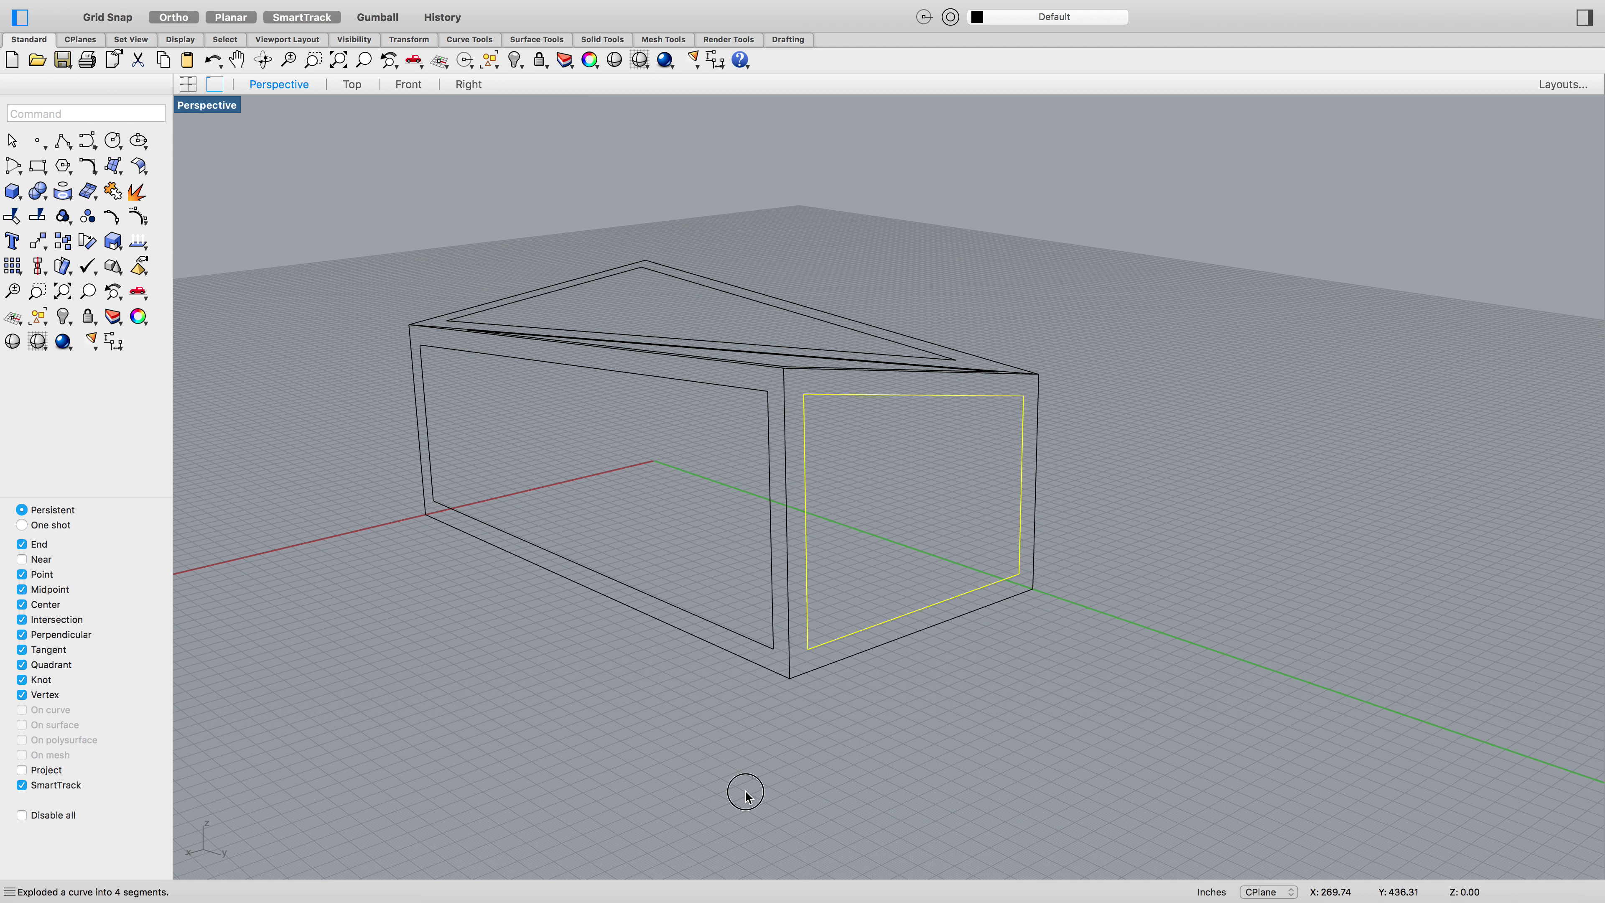
{"action": "left_click", "coordinate": [732, 631]}
{"action": "left_click", "coordinate": [820, 643]}
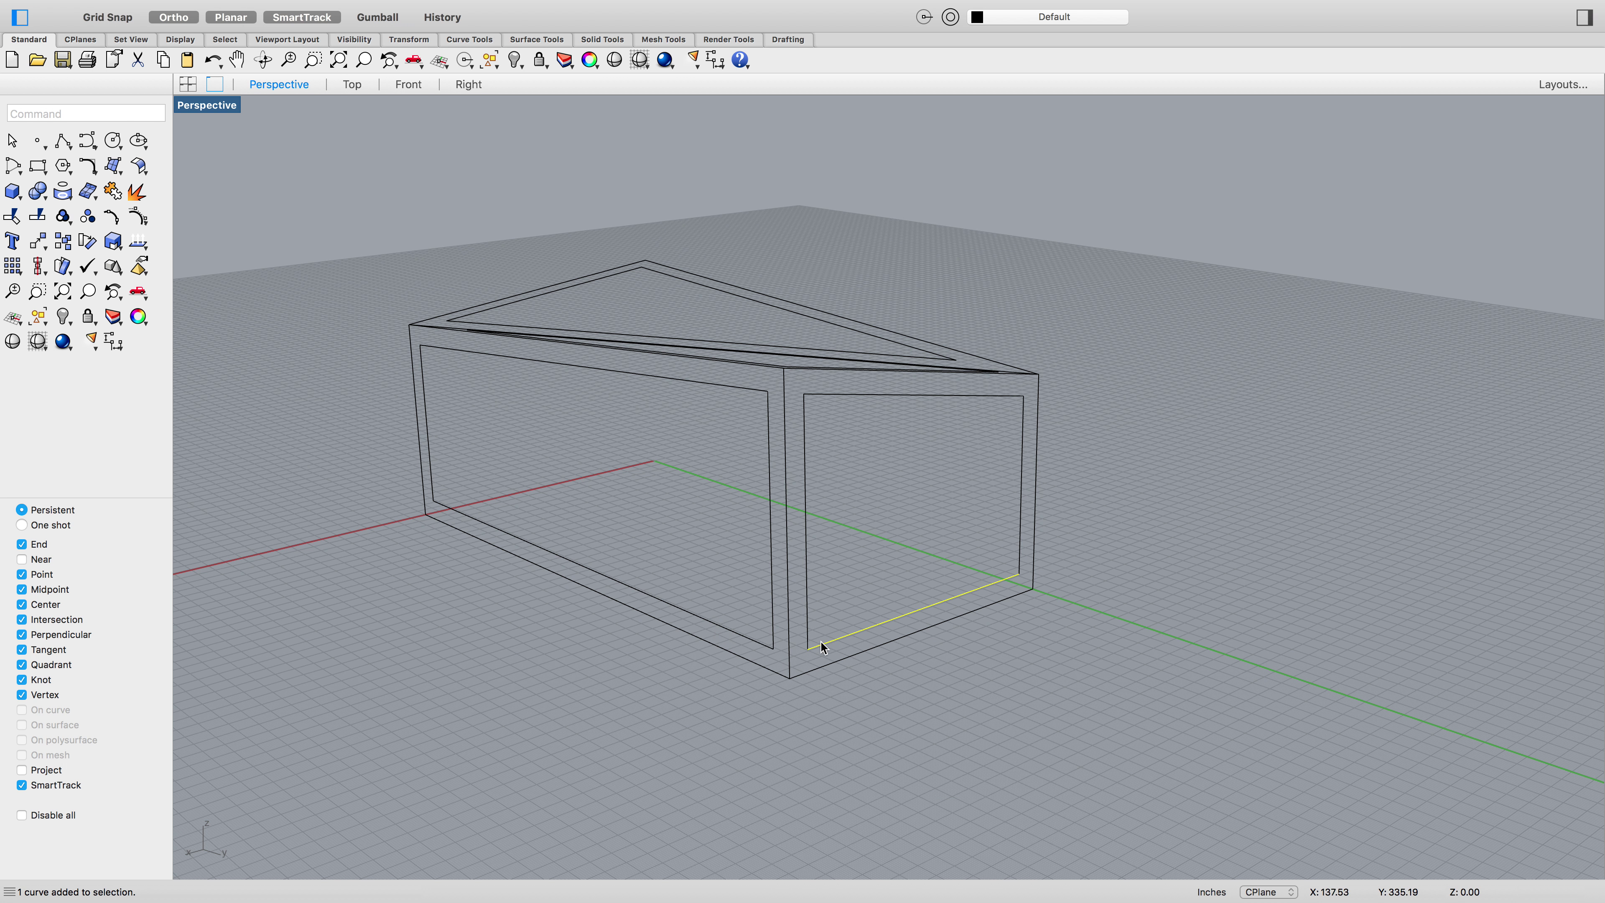
{"action": "left_click", "coordinate": [683, 761]}
Try to offset the bottom segment of the long side wall's inner outline upward by 12 inches in the Perspective view
{"action": "type", "text": "Offset"}
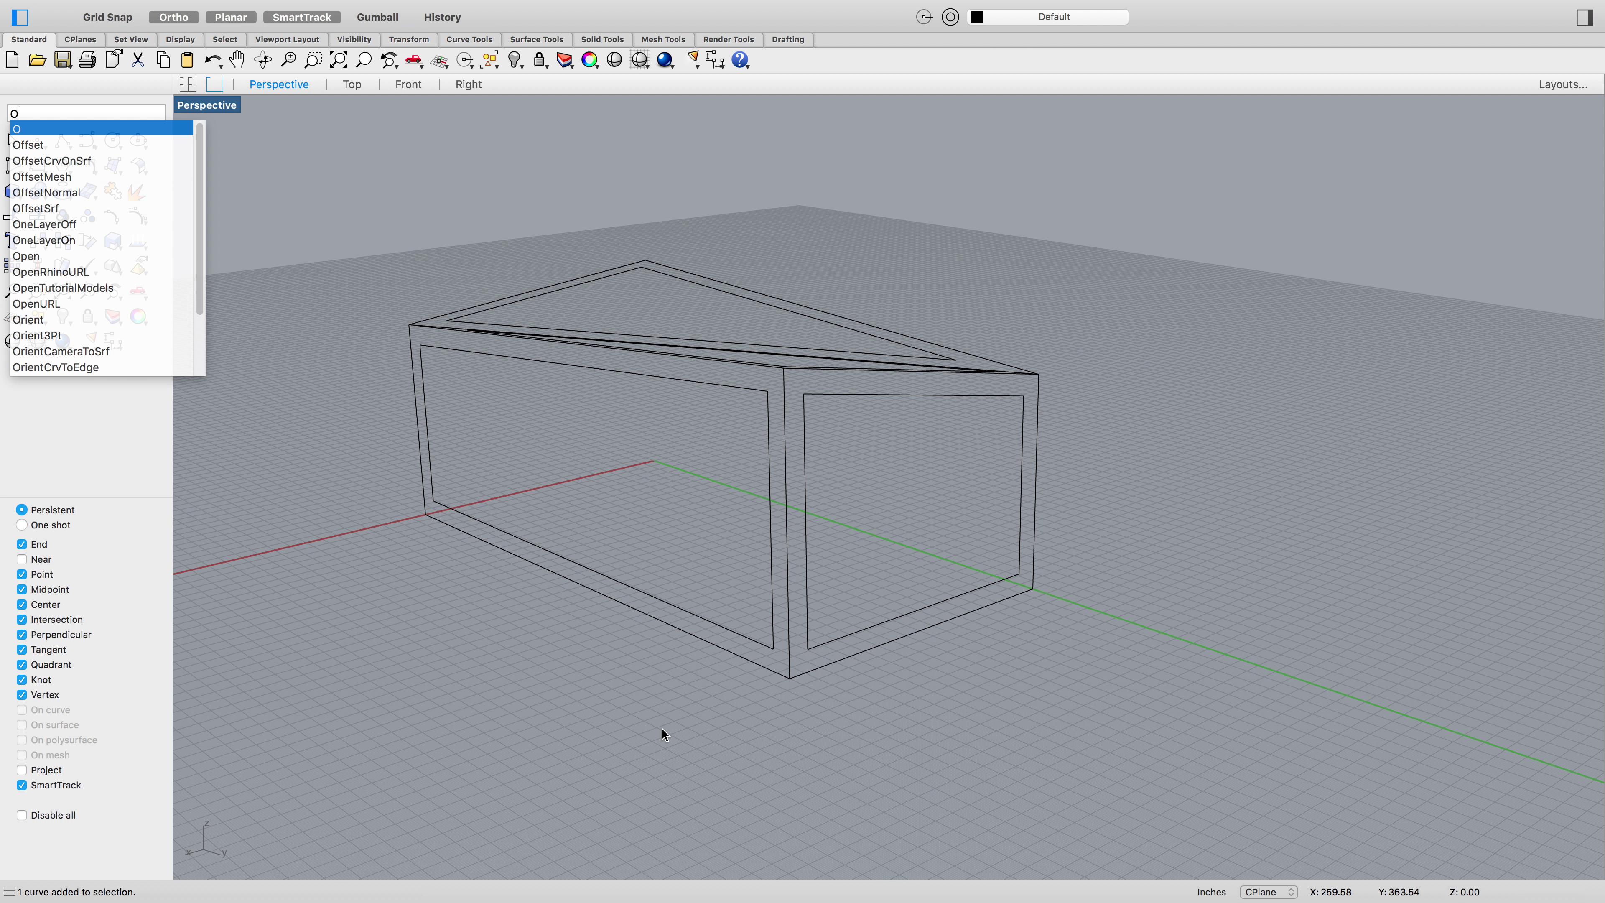
{"action": "key", "text": "Return"}
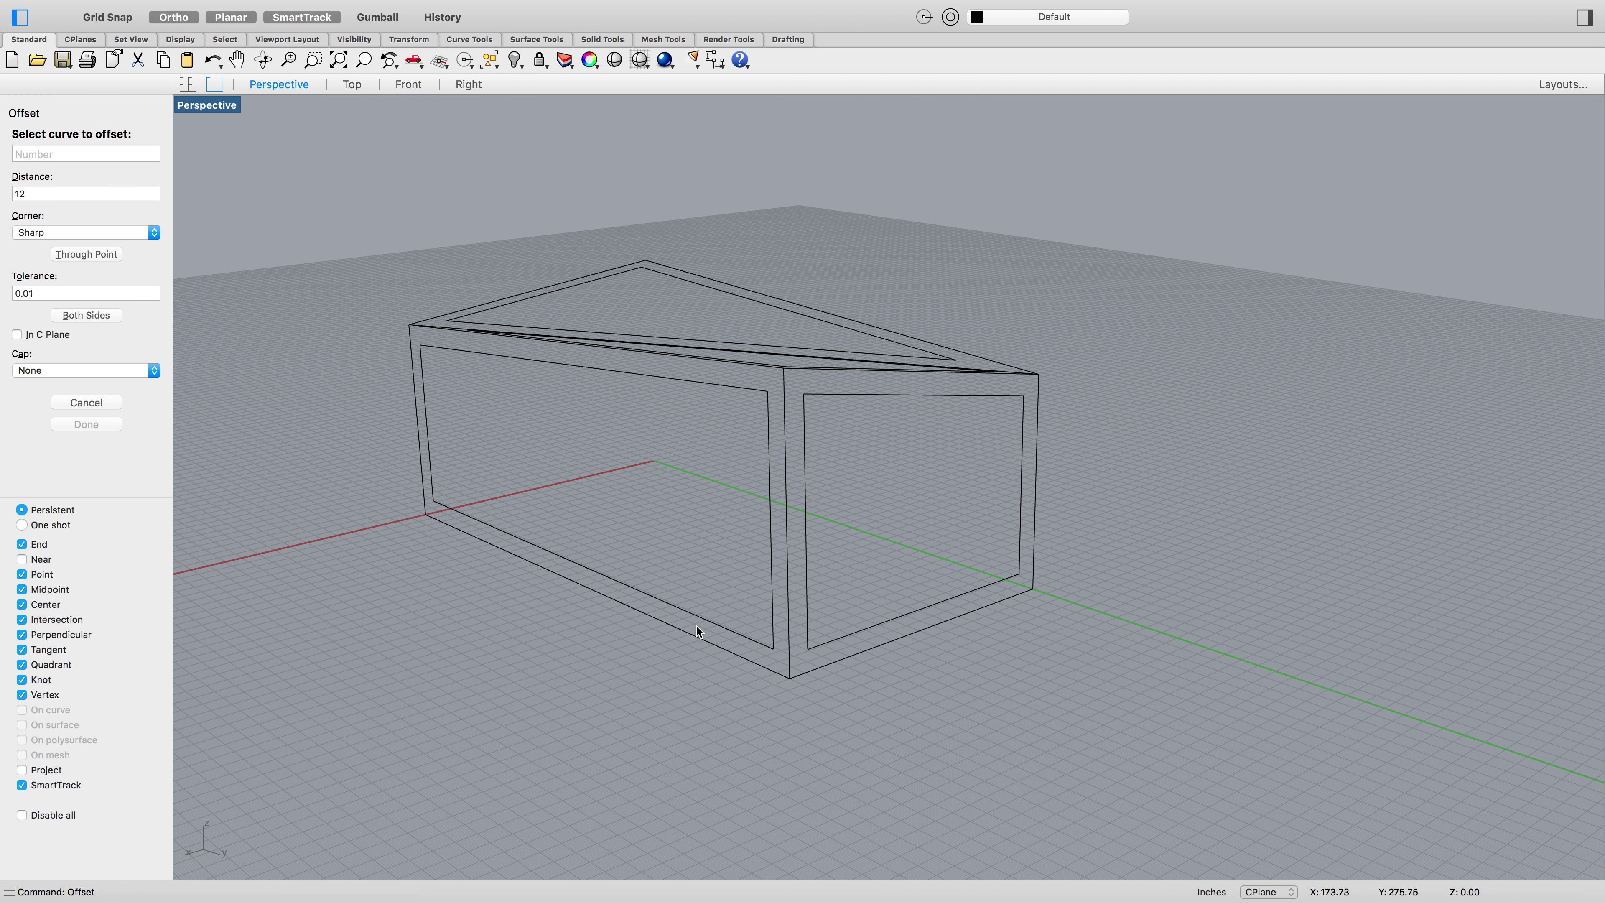
{"action": "left_click", "coordinate": [698, 617]}
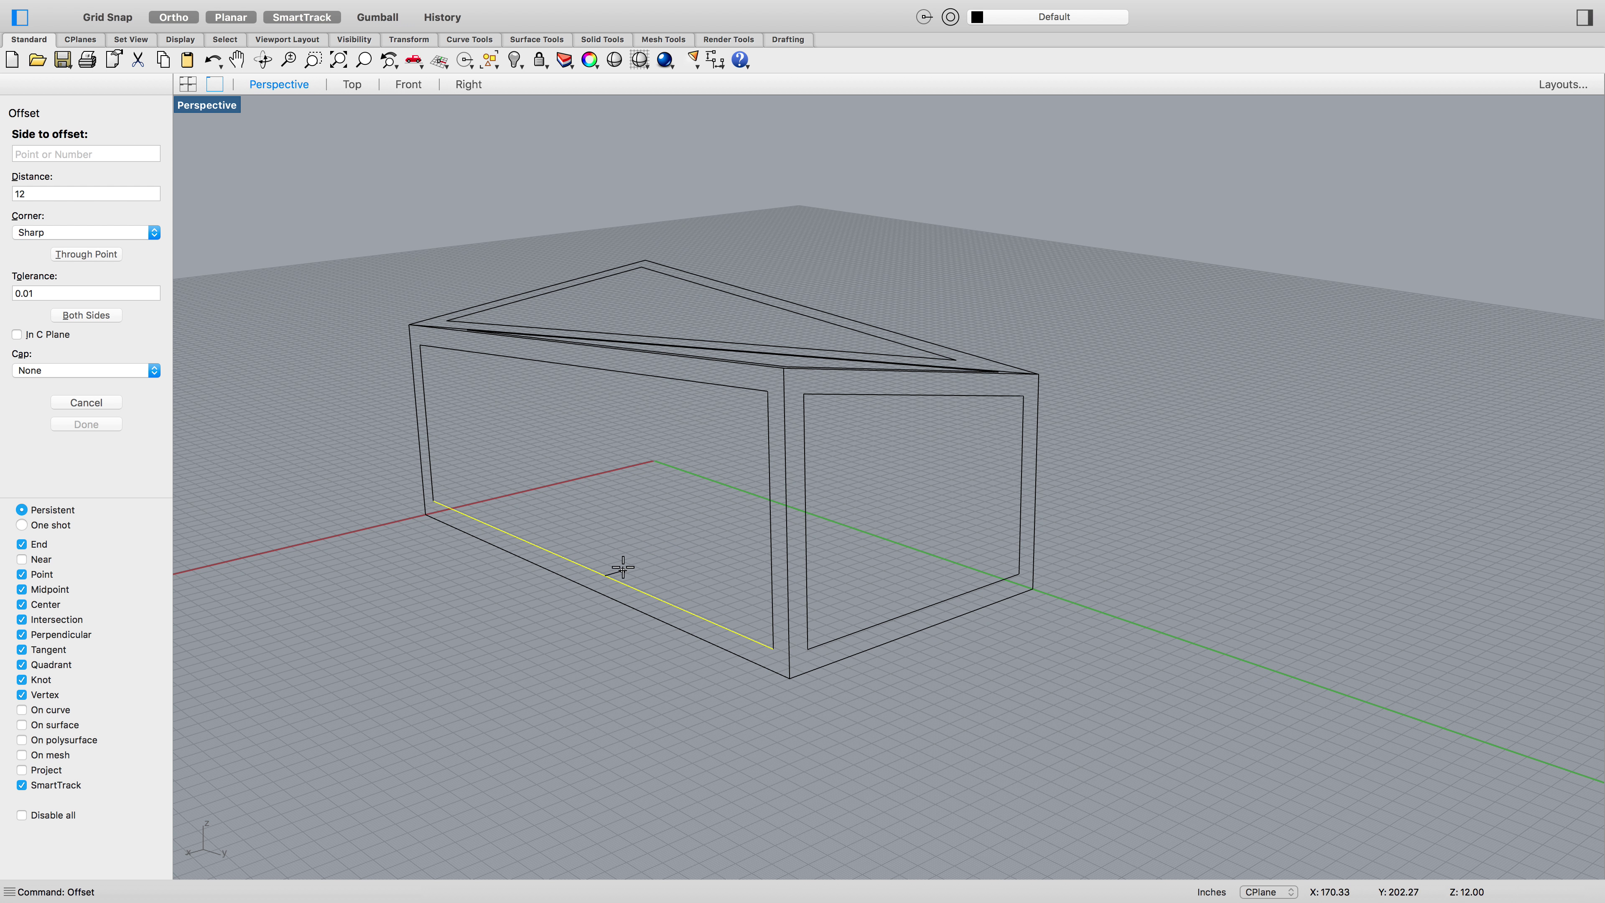
{"action": "left_click", "coordinate": [671, 569]}
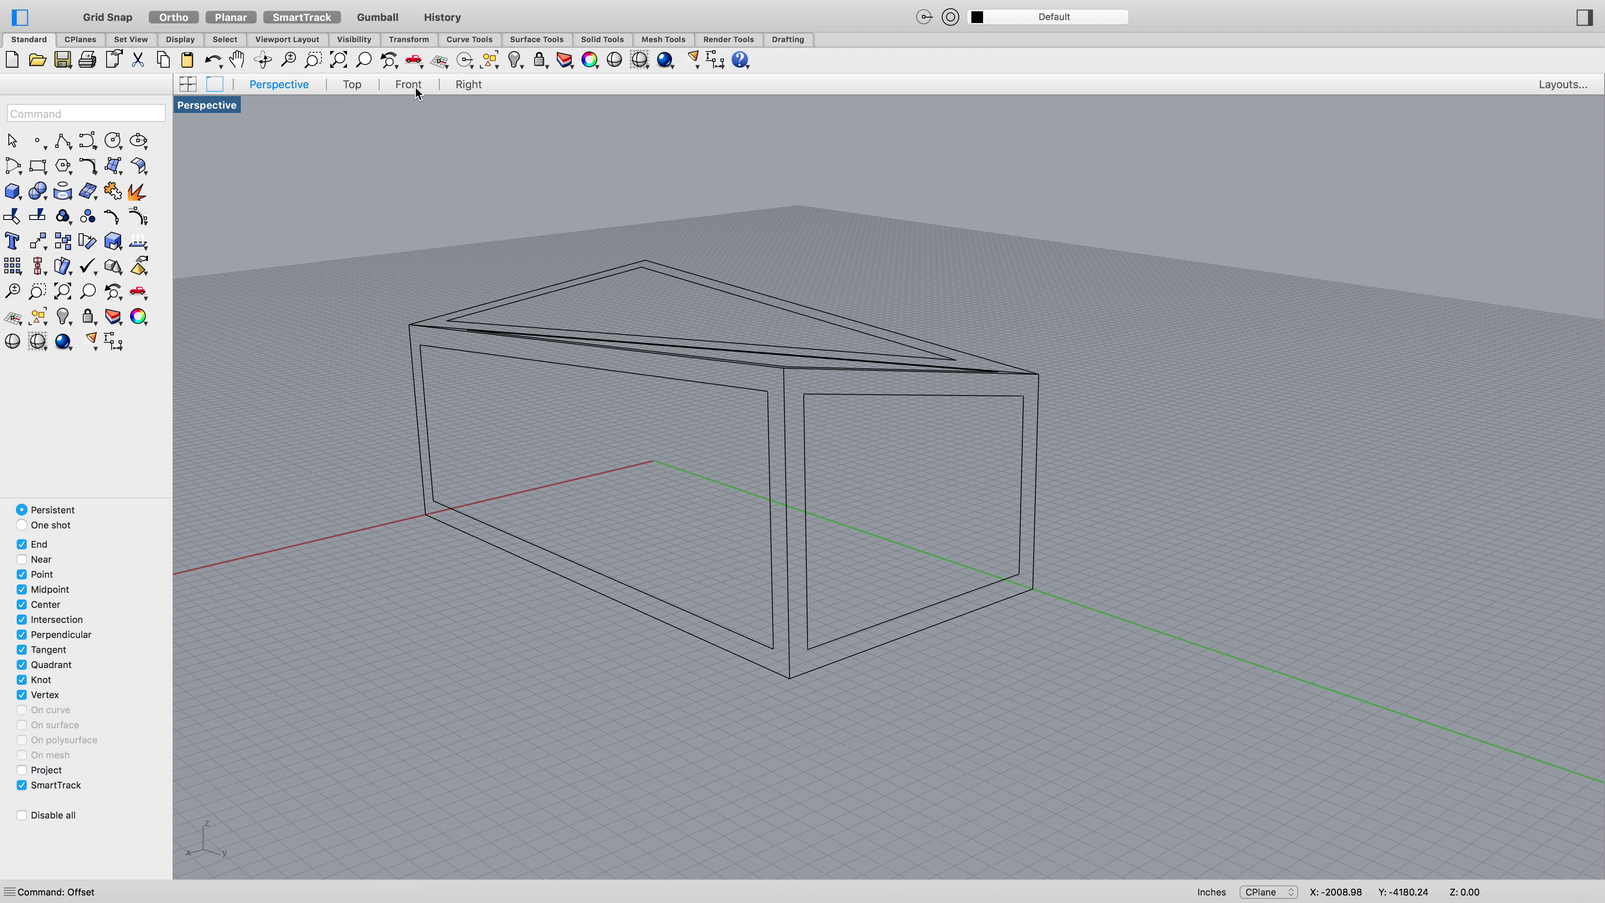
In the Right view, offset the long wall's inner bottom line upward by 12 inches twice, keeping only the upper copy
{"action": "left_click", "coordinate": [469, 85]}
{"action": "scroll", "coordinate": [880, 354], "scroll_direction": "down", "scroll_amount": 4}
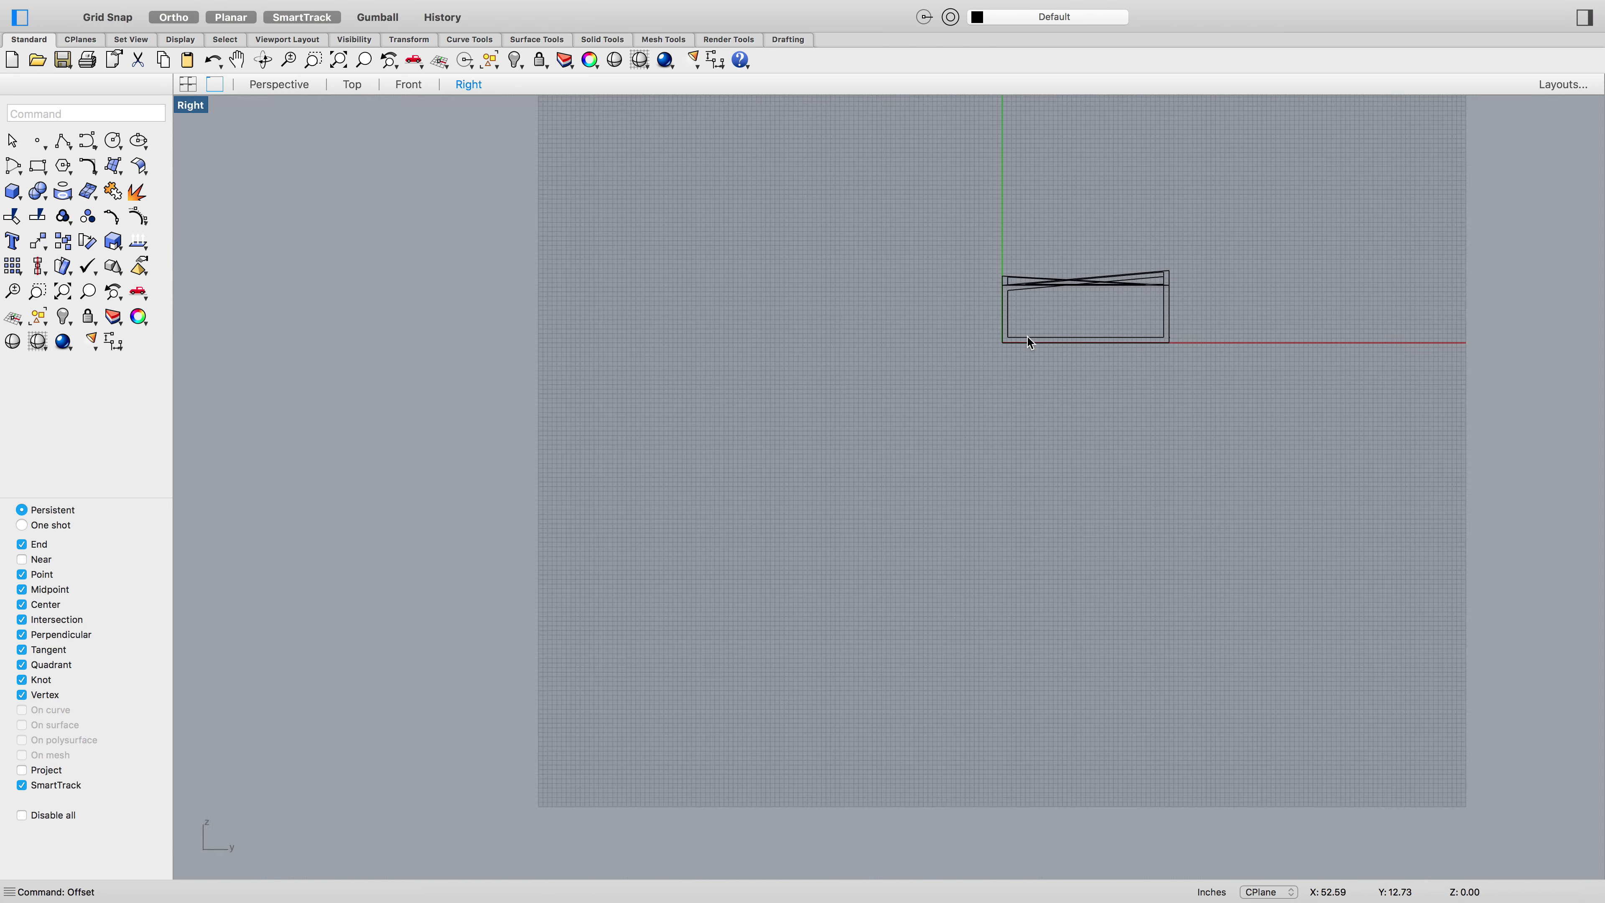
{"action": "scroll", "coordinate": [1106, 323], "scroll_direction": "up", "scroll_amount": 5}
{"action": "key", "text": "Return"}
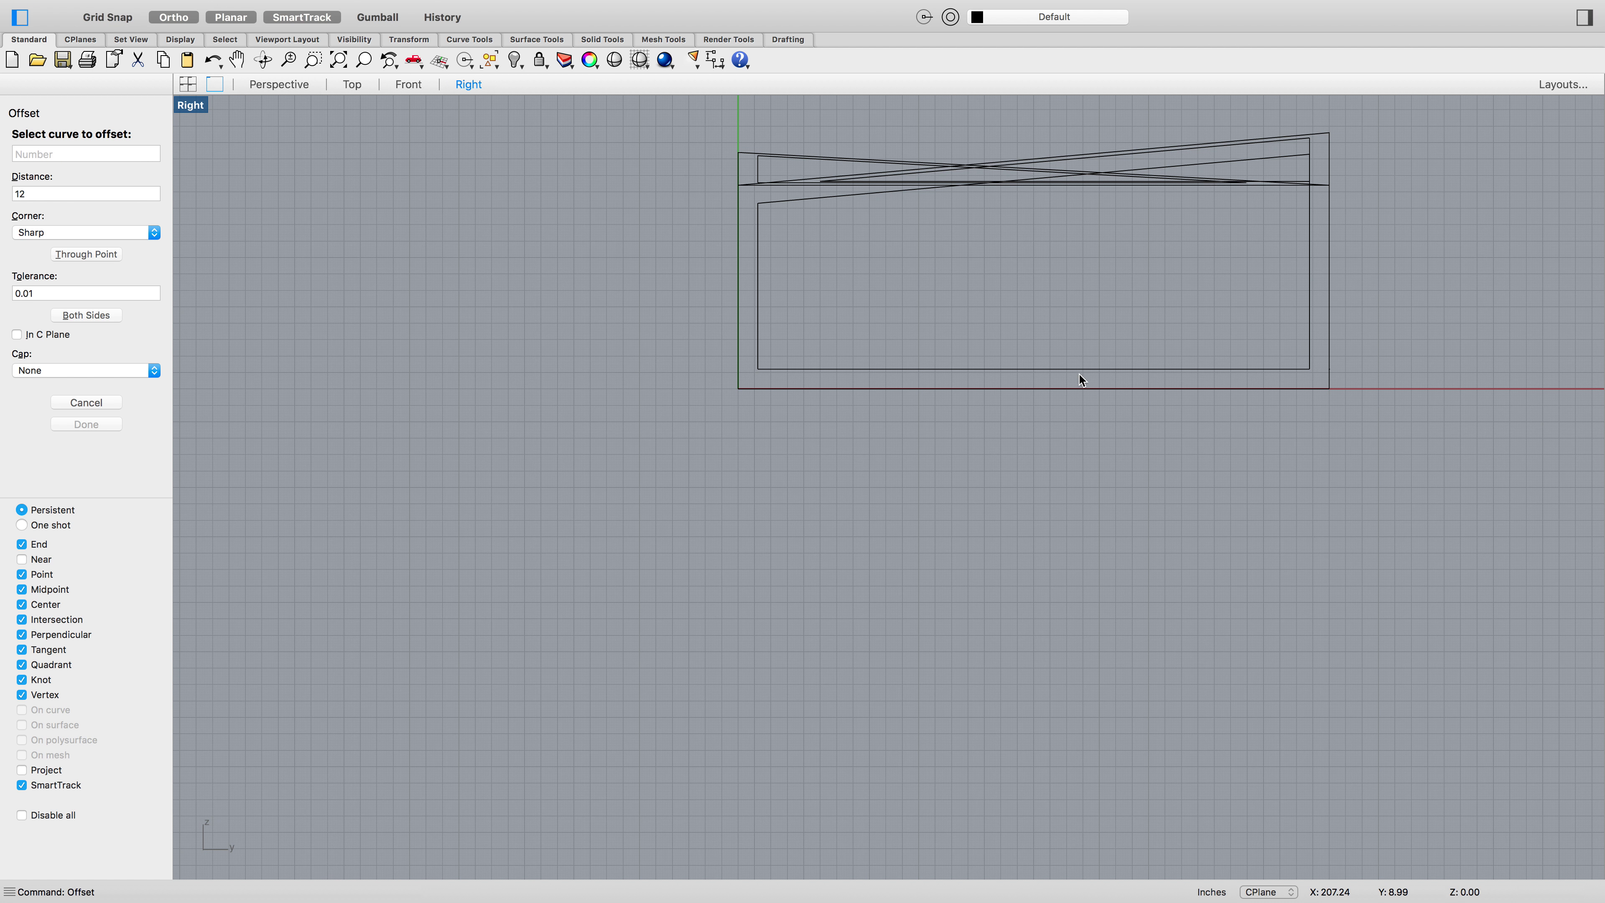
{"action": "left_click", "coordinate": [1080, 369]}
{"action": "left_click", "coordinate": [1064, 303]}
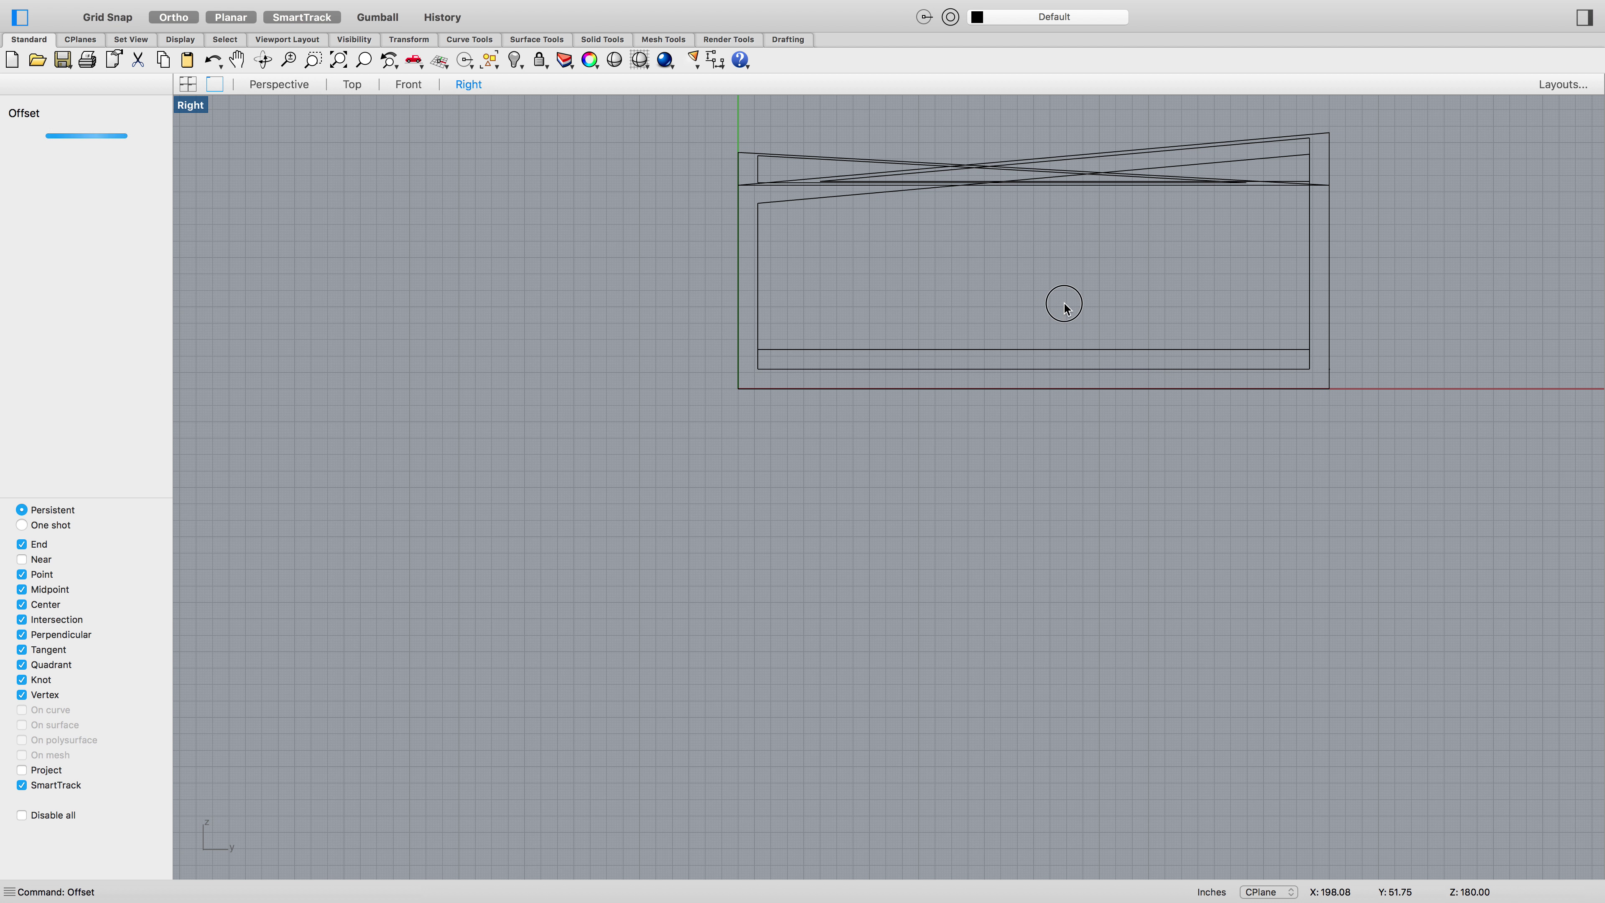
{"action": "key", "text": "Return"}
{"action": "key", "text": "Escape"}
Delete the original bottom line of the long wall's inner outline
{"action": "right_click_drag", "start_coordinate": [1060, 371], "coordinate": [898, 409]}
{"action": "left_click", "coordinate": [897, 409]}
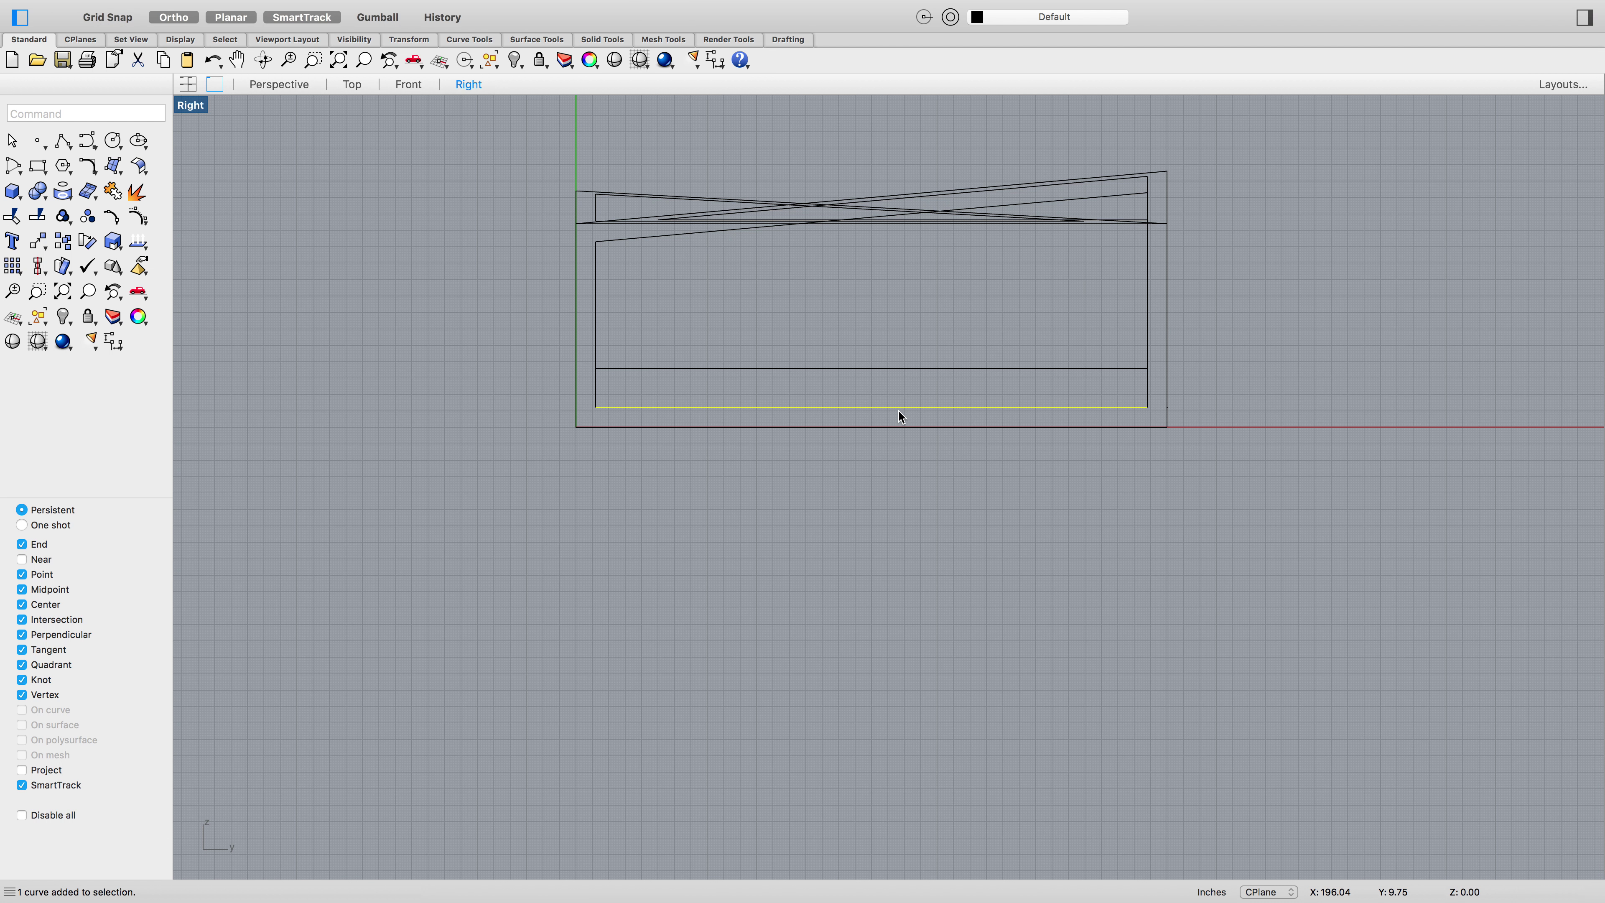
{"action": "key", "text": "Delete"}
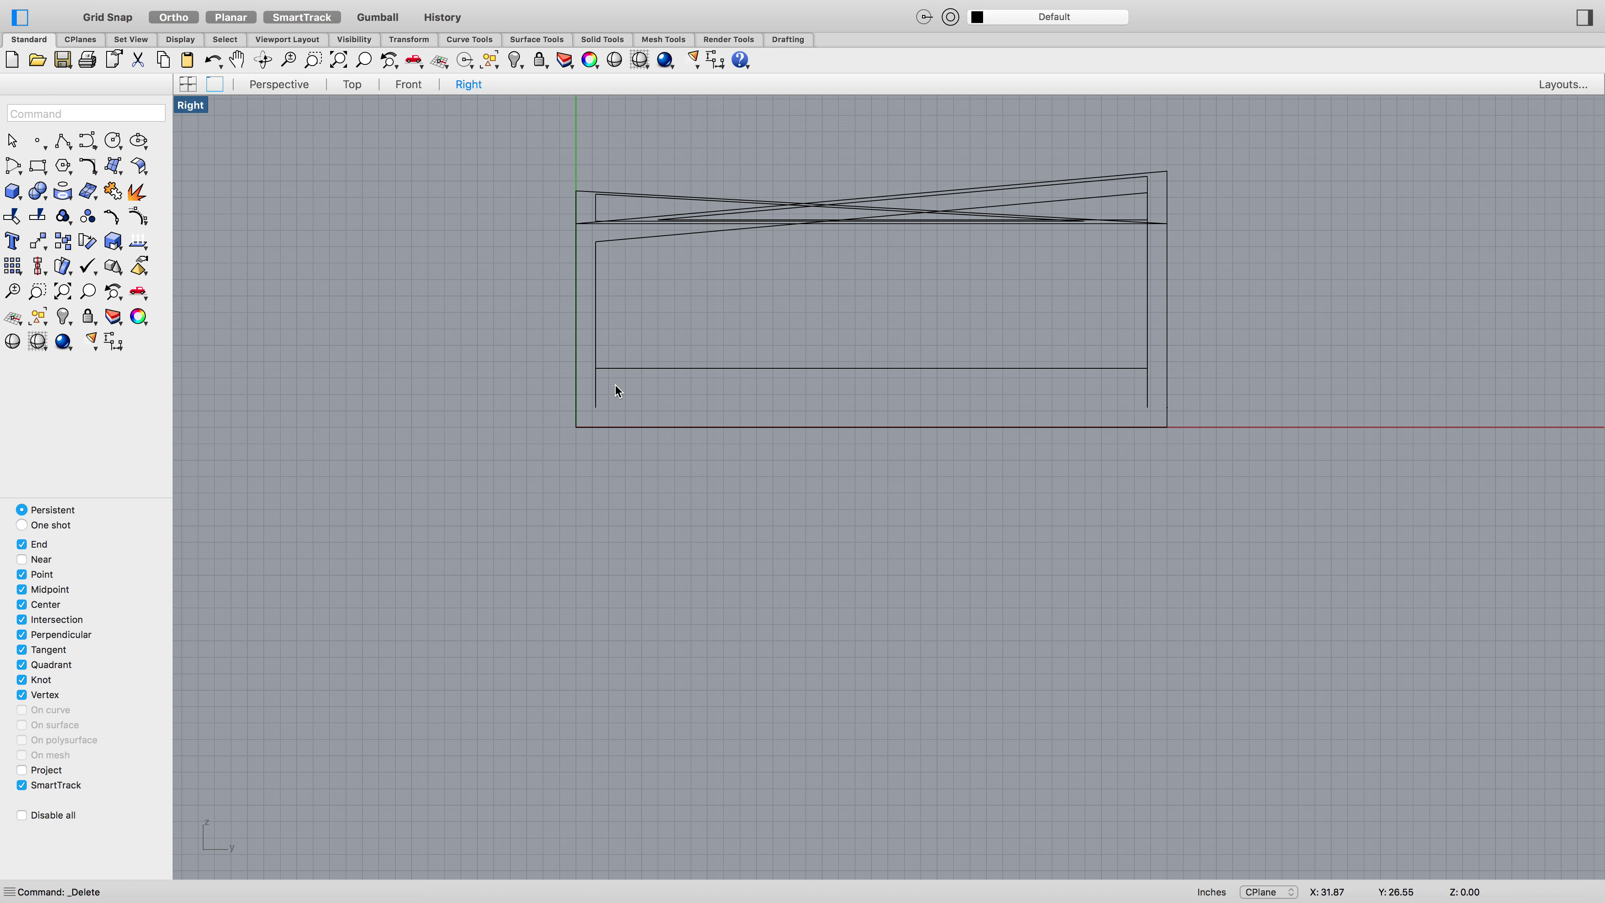
Fillet the raised bottom line with both vertical lines of the long wall's inner outline at radius 0
{"action": "type", "text": "illet"}
{"action": "key", "text": "Return"}
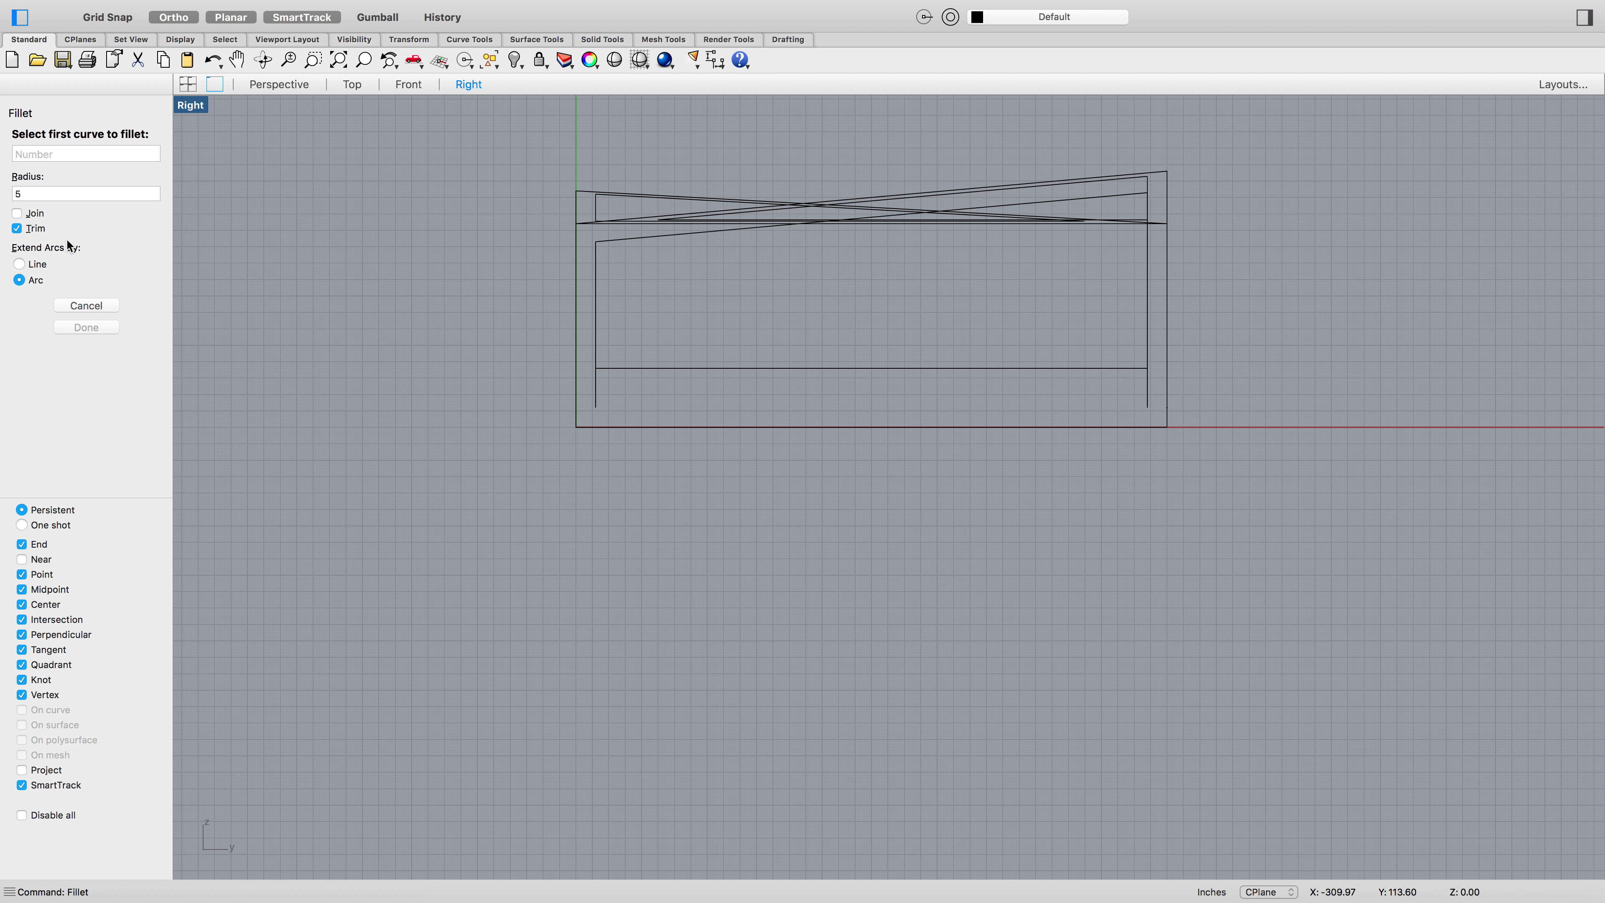
{"action": "type", "text": "0"}
{"action": "key", "text": "Return"}
{"action": "left_click", "coordinate": [596, 353]}
{"action": "left_click", "coordinate": [618, 367]}
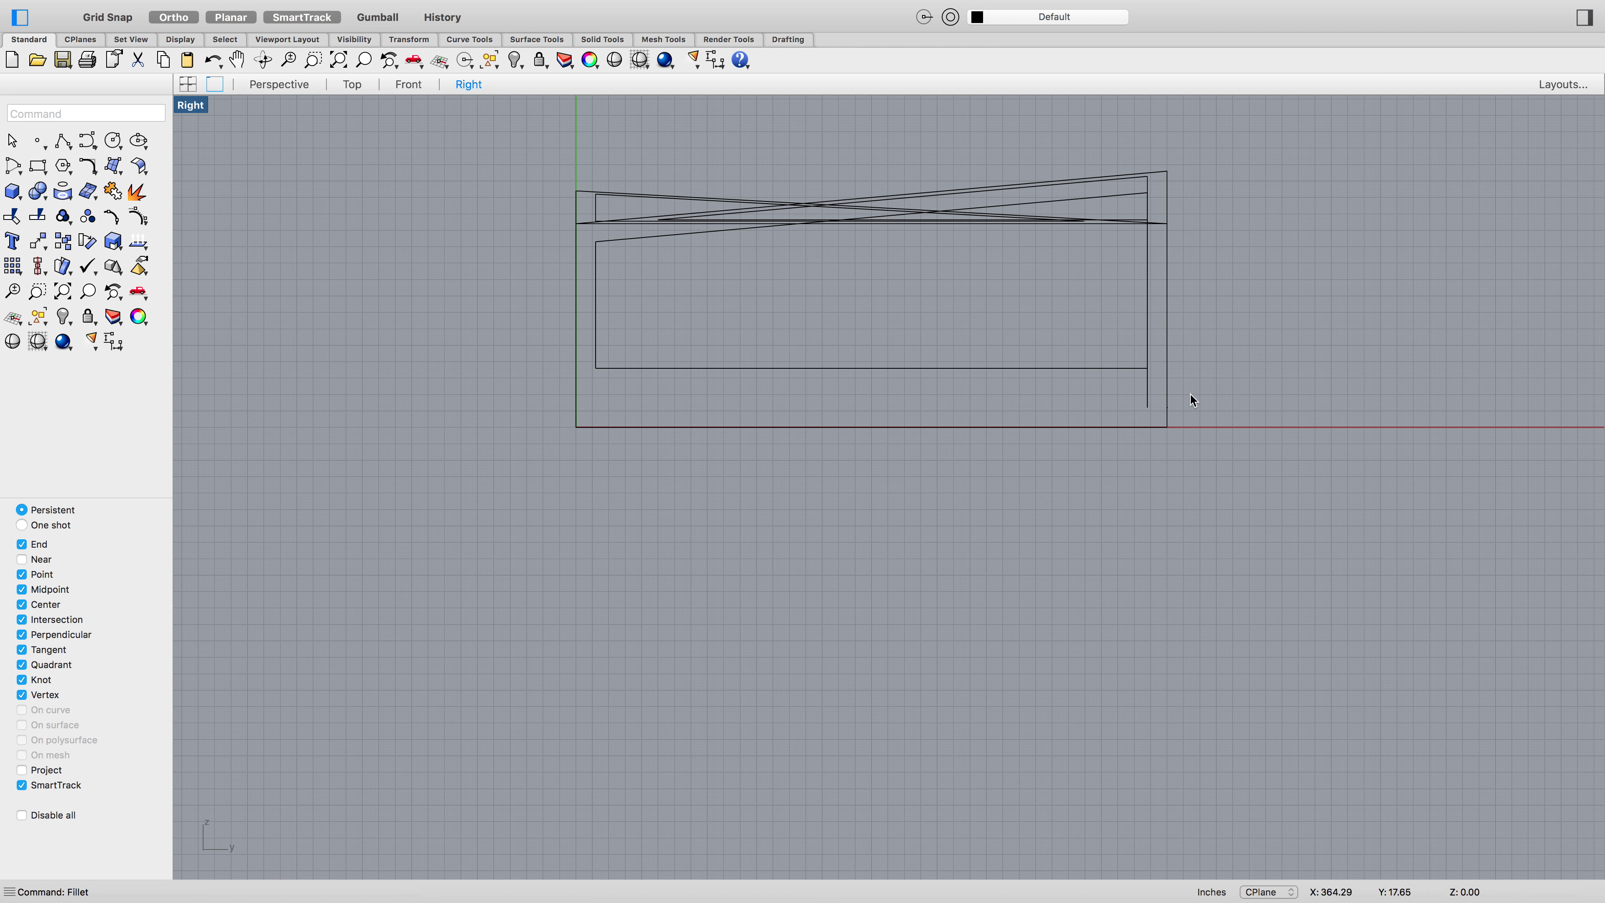
{"action": "key", "text": "Return"}
{"action": "left_click", "coordinate": [1131, 363]}
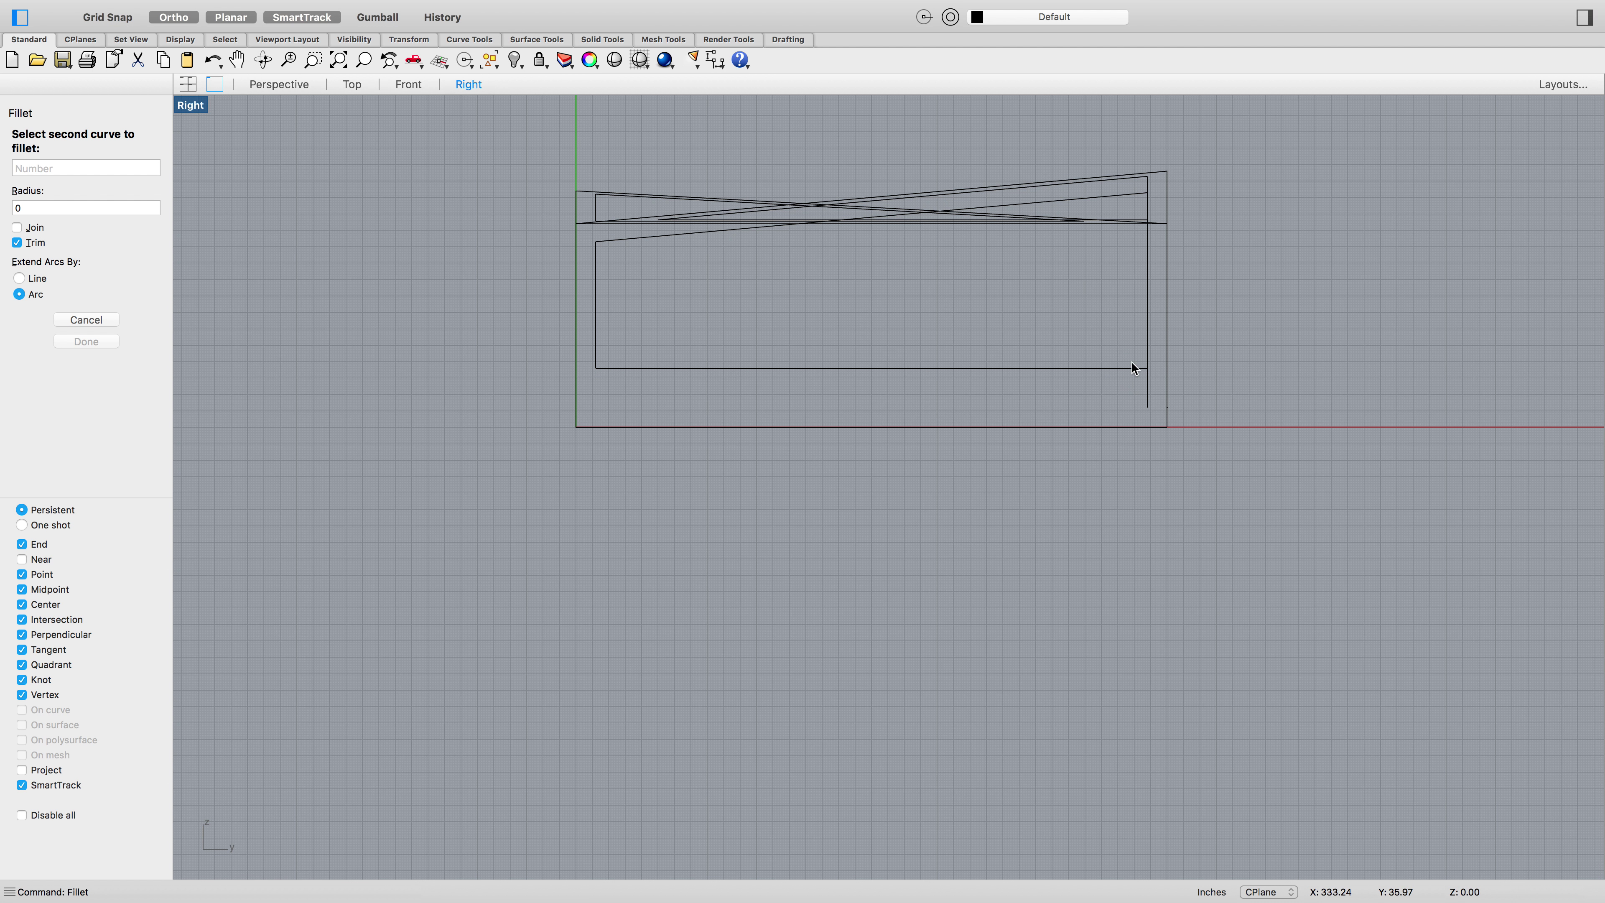
{"action": "left_click", "coordinate": [1149, 345]}
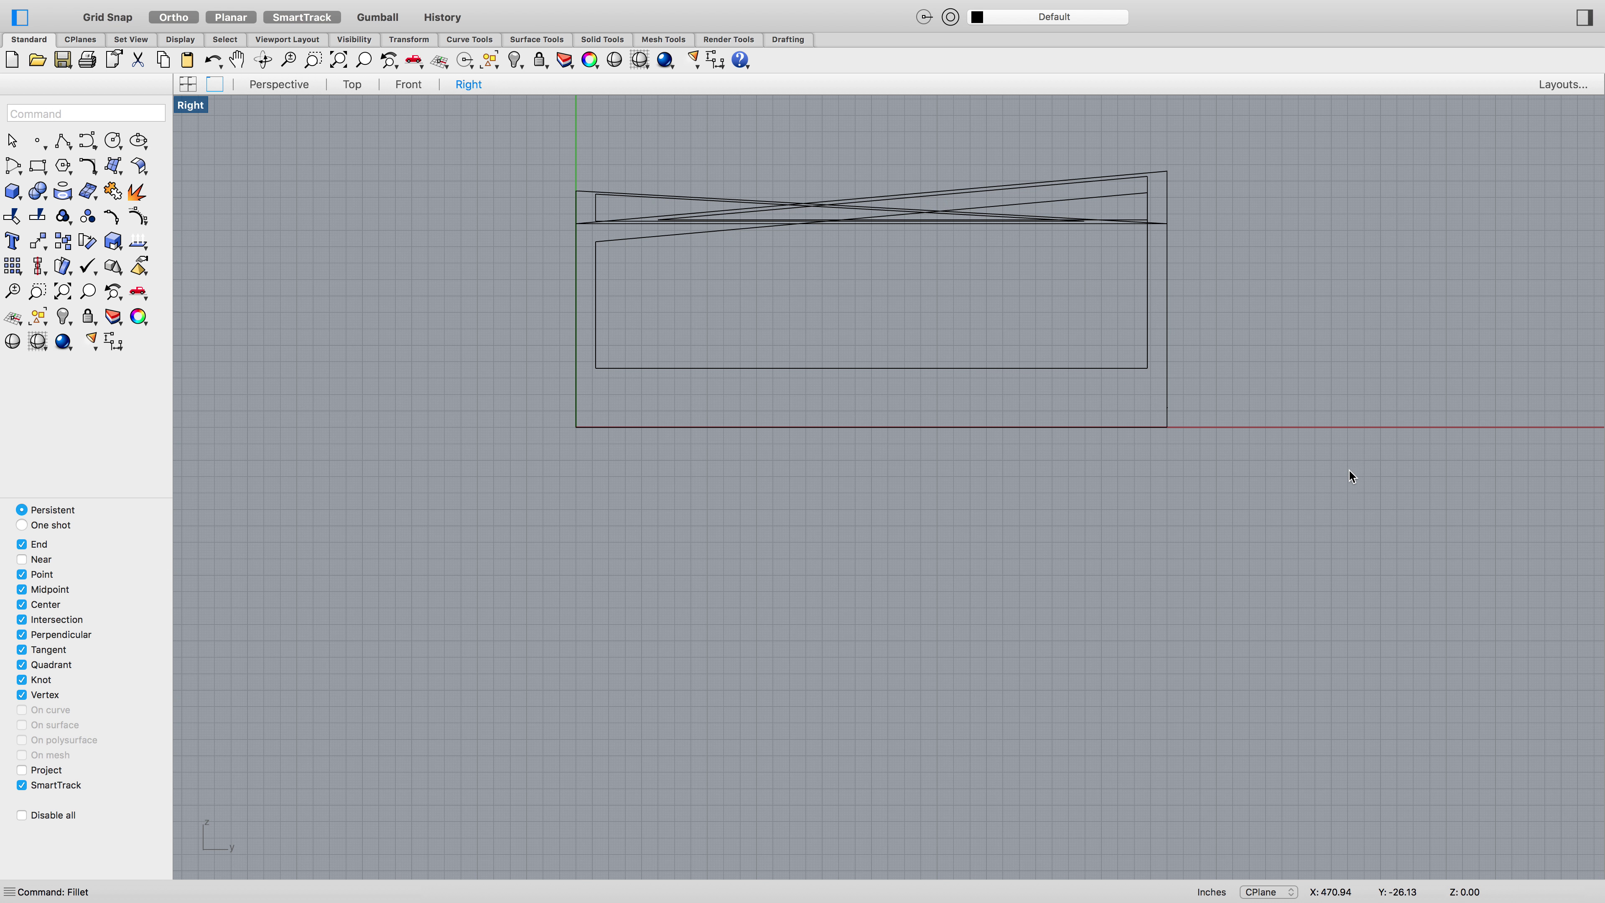
In the Front view, offset the short wall's inner bottom line upward by 12 inches twice
{"action": "right_click_drag", "start_coordinate": [1350, 473], "coordinate": [1294, 498]}
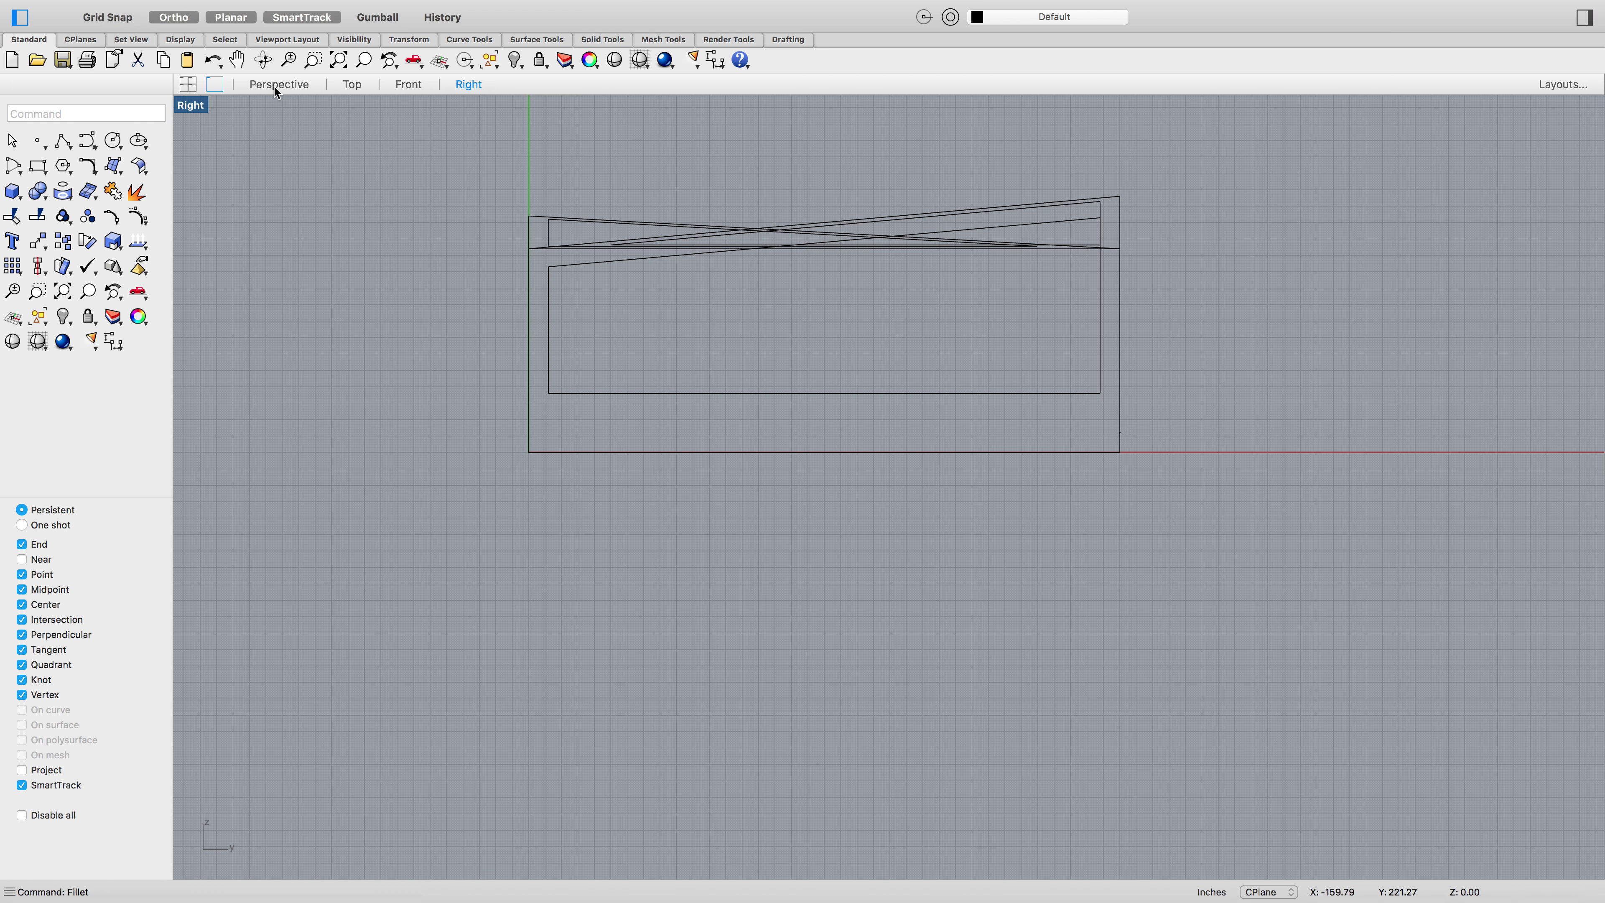
{"action": "left_click", "coordinate": [410, 89]}
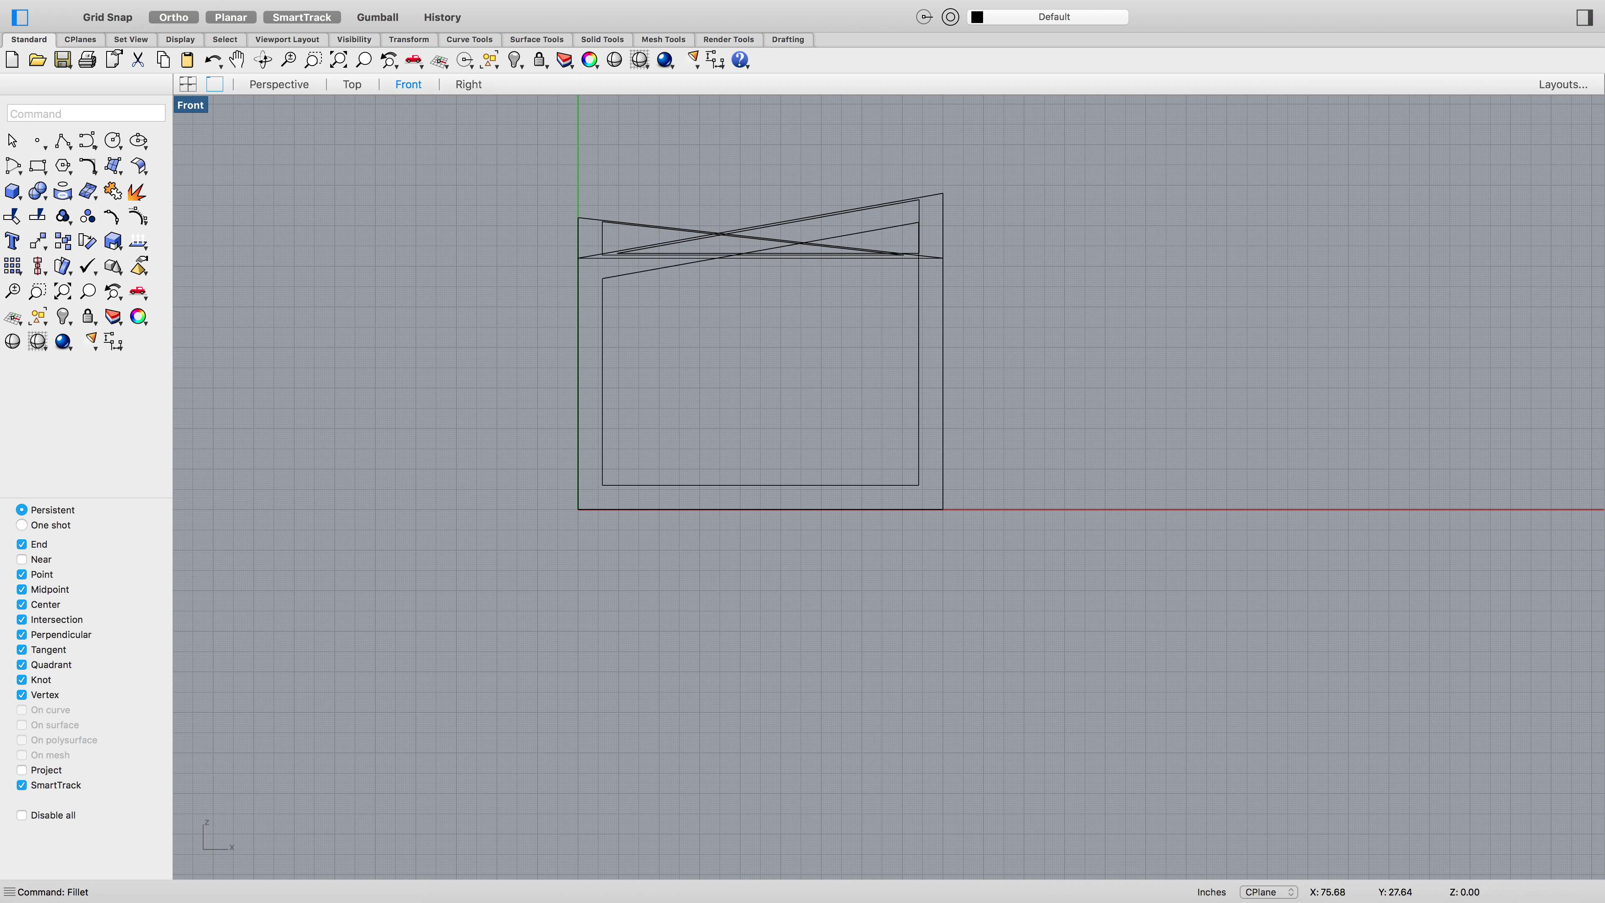
{"action": "type", "text": "off"}
{"action": "key", "text": "Return"}
{"action": "left_click", "coordinate": [728, 483]}
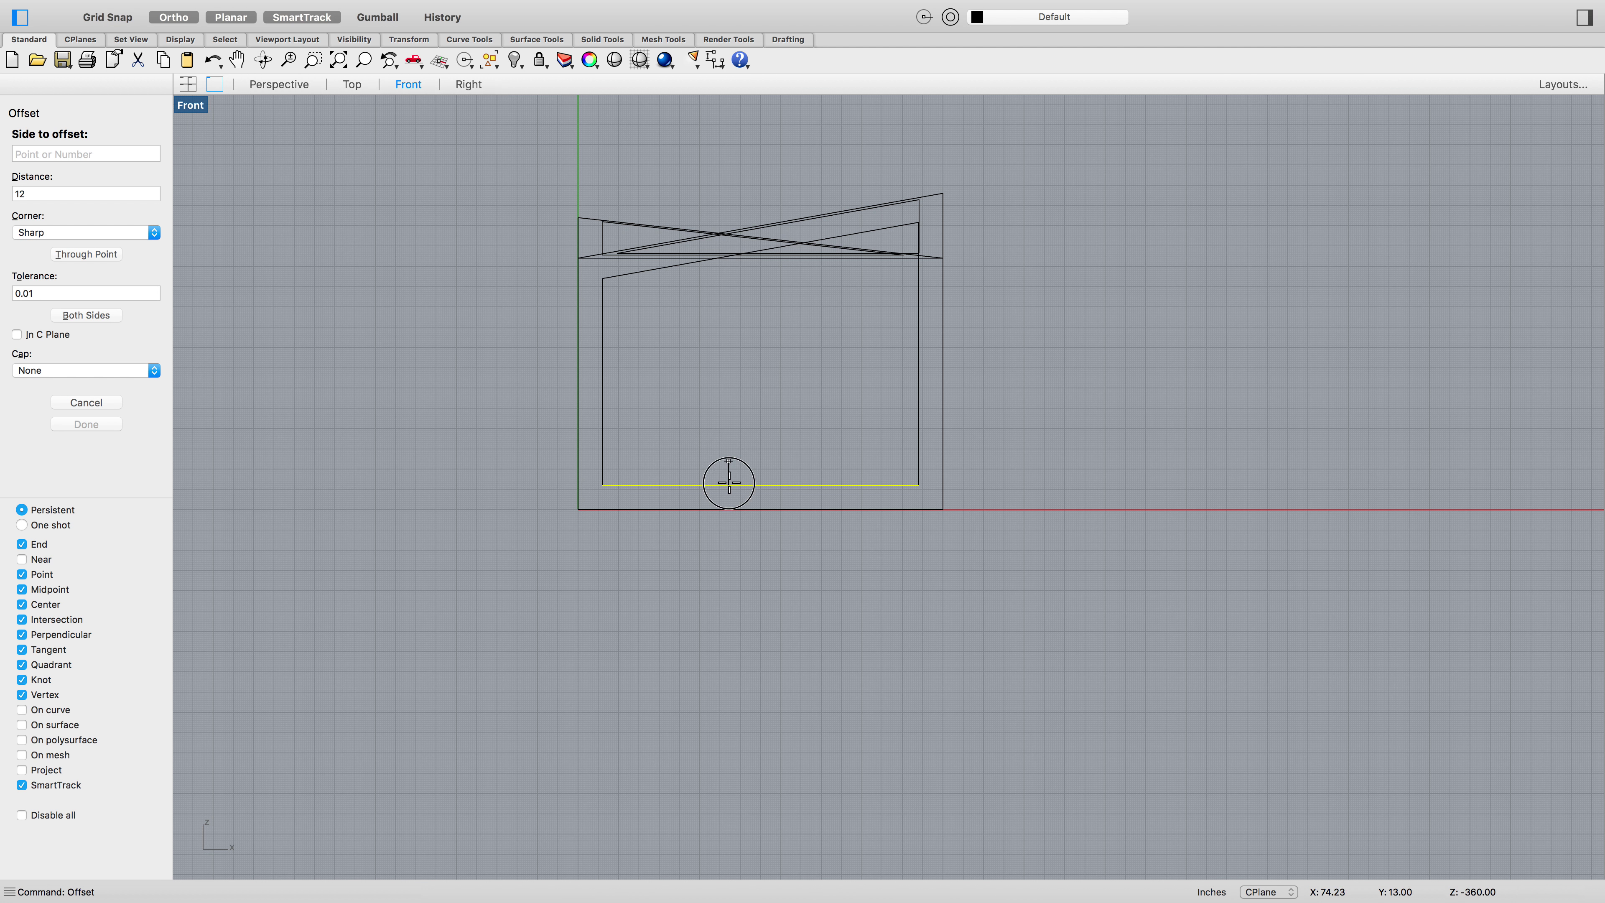
{"action": "left_click", "coordinate": [729, 450]}
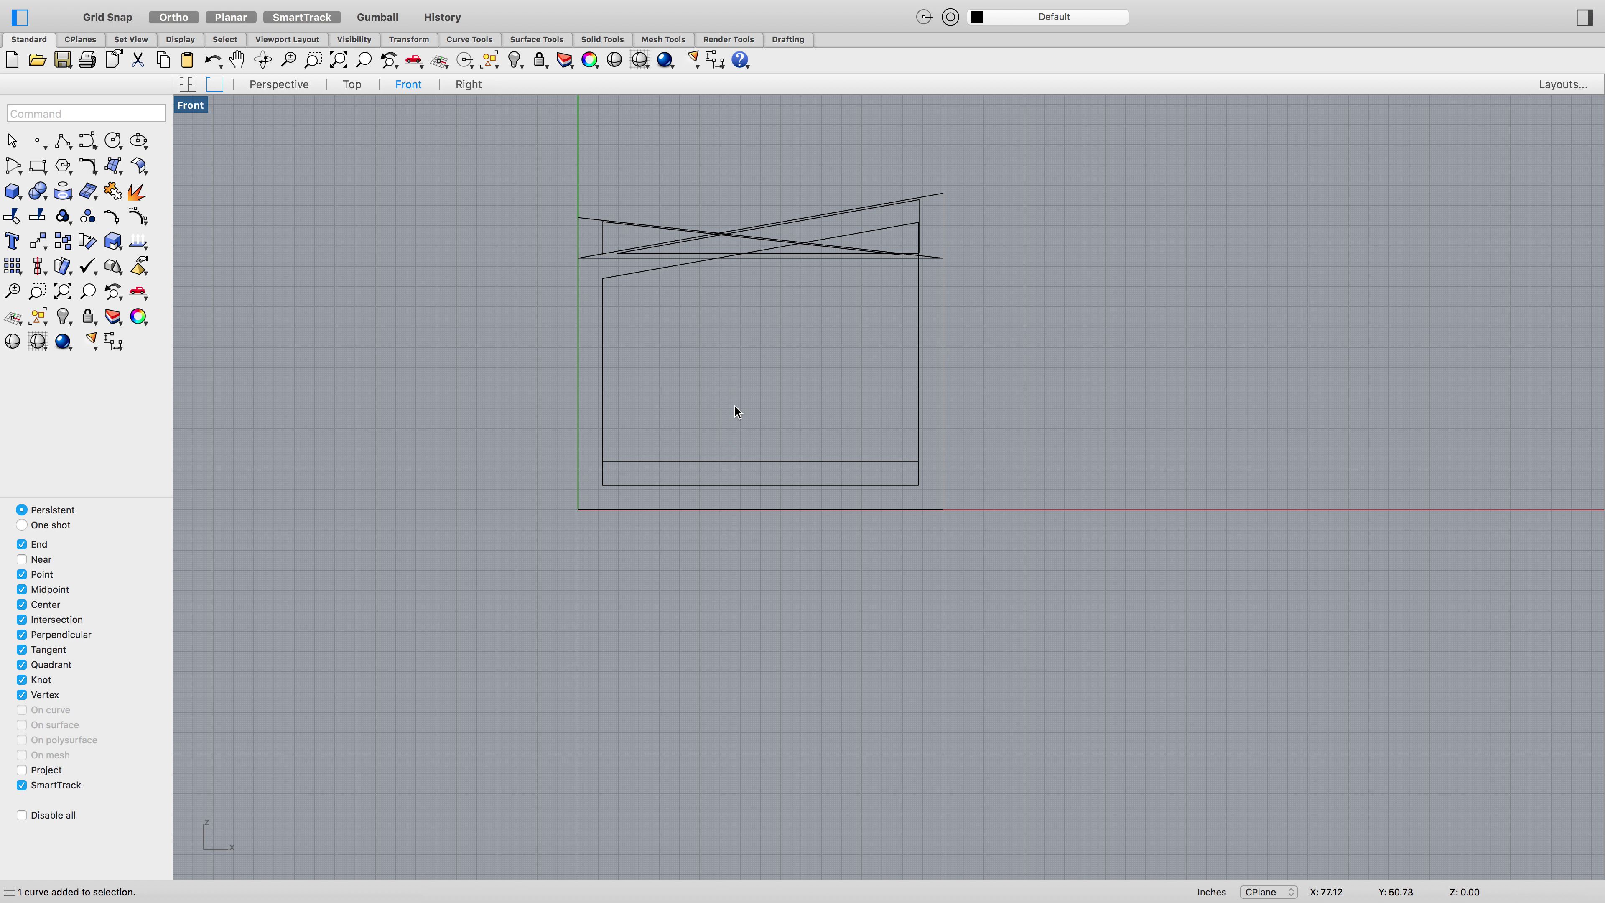
{"action": "key", "text": "Return"}
{"action": "left_click", "coordinate": [734, 459]}
{"action": "left_click", "coordinate": [735, 436]}
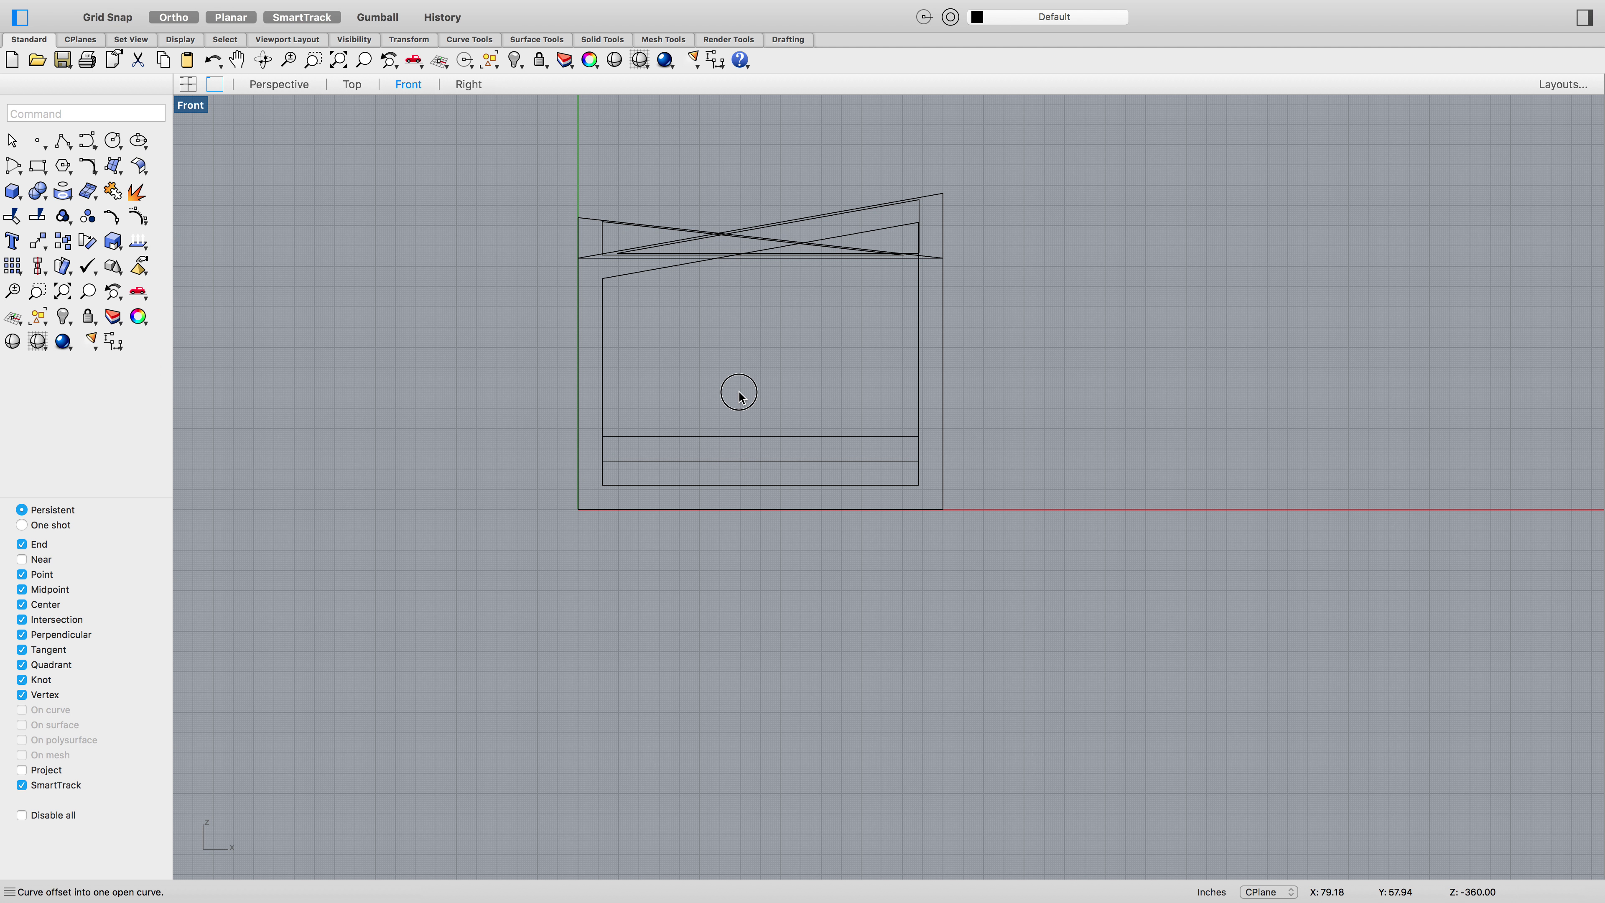
Delete the lower offset copy and the original bottom line of the short wall's inner outline
{"action": "left_click", "coordinate": [738, 461]}
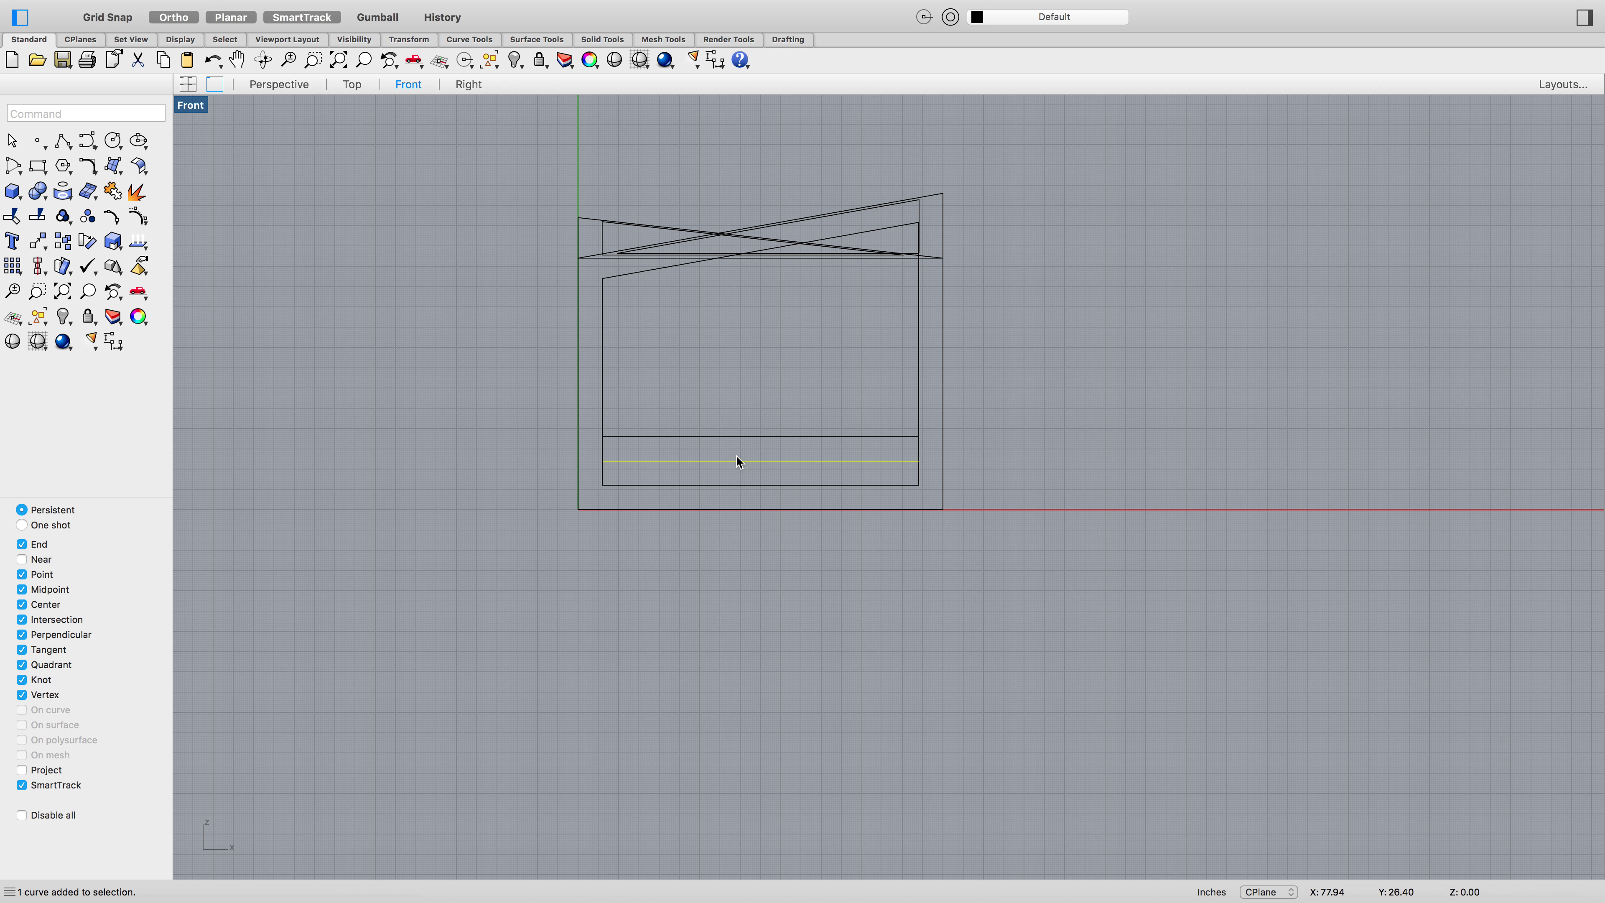
{"action": "key", "text": "Delete"}
{"action": "left_click", "coordinate": [733, 484]}
{"action": "key", "text": "Delete"}
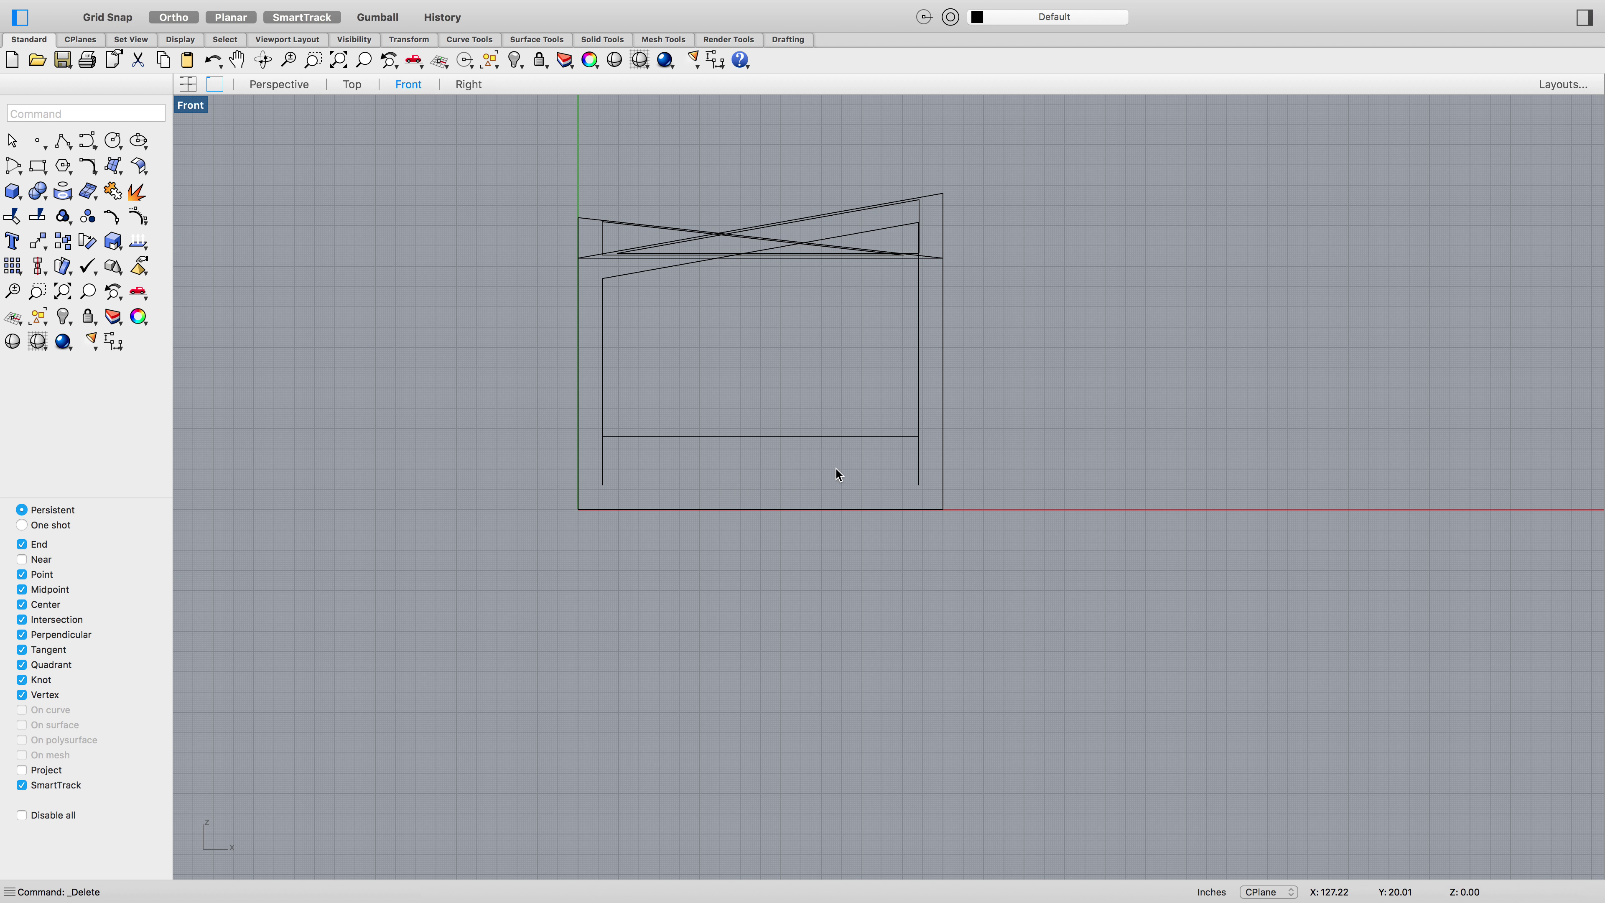
Fillet the raised bottom line with both vertical lines of the short wall's inner outline at radius 0
{"action": "type", "text": "f"}
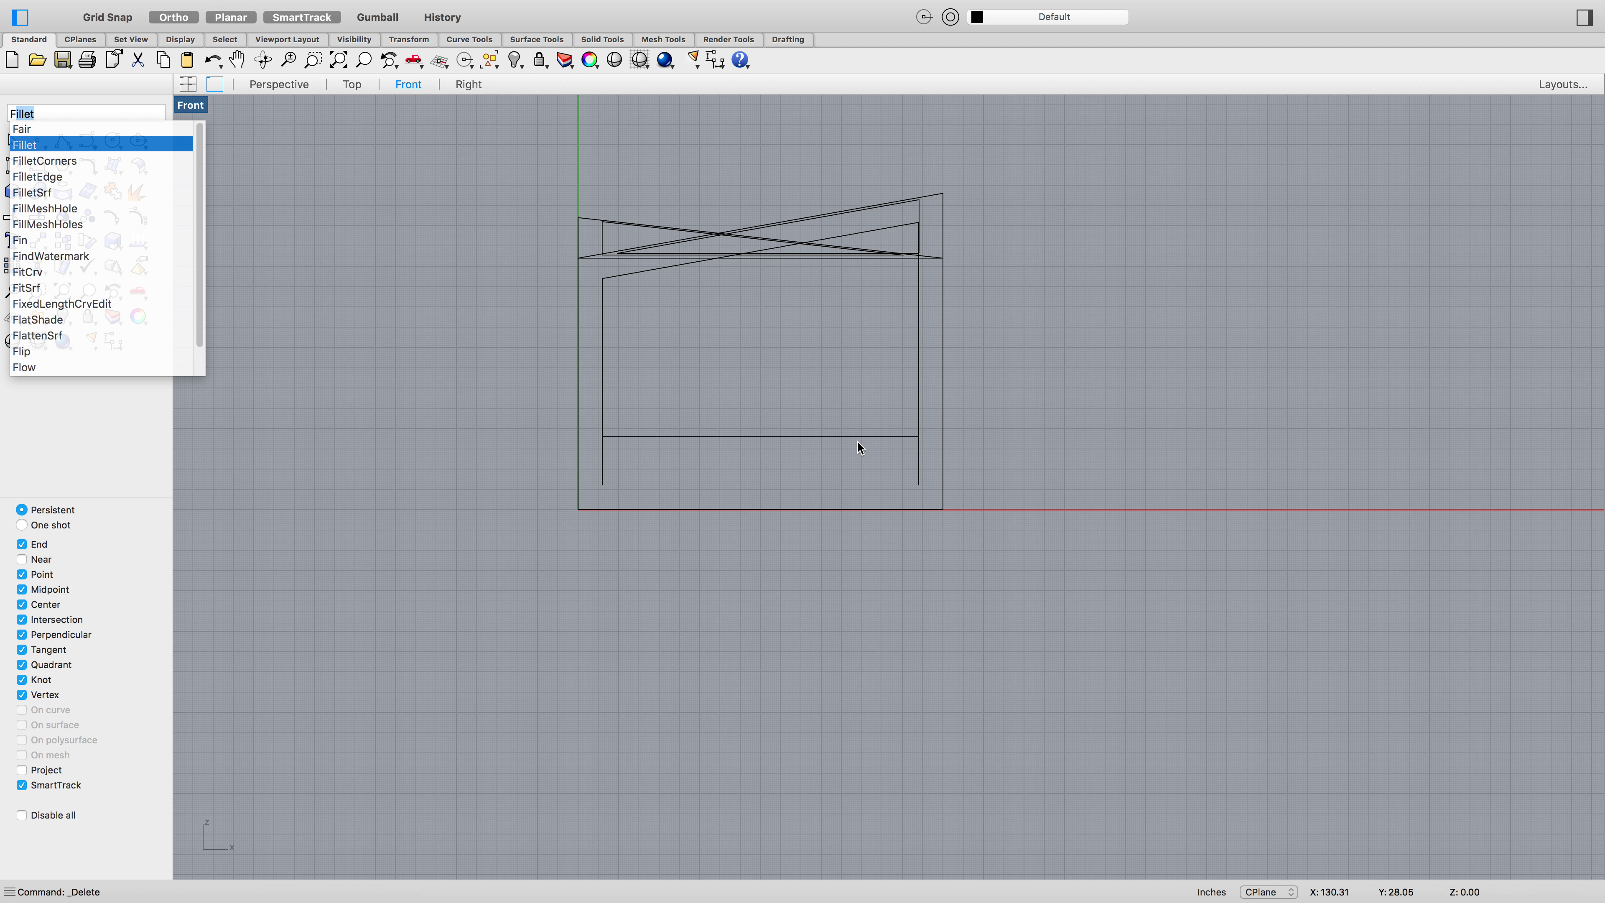
{"action": "key", "text": "Return"}
{"action": "left_click", "coordinate": [878, 437]}
{"action": "left_click", "coordinate": [917, 408]}
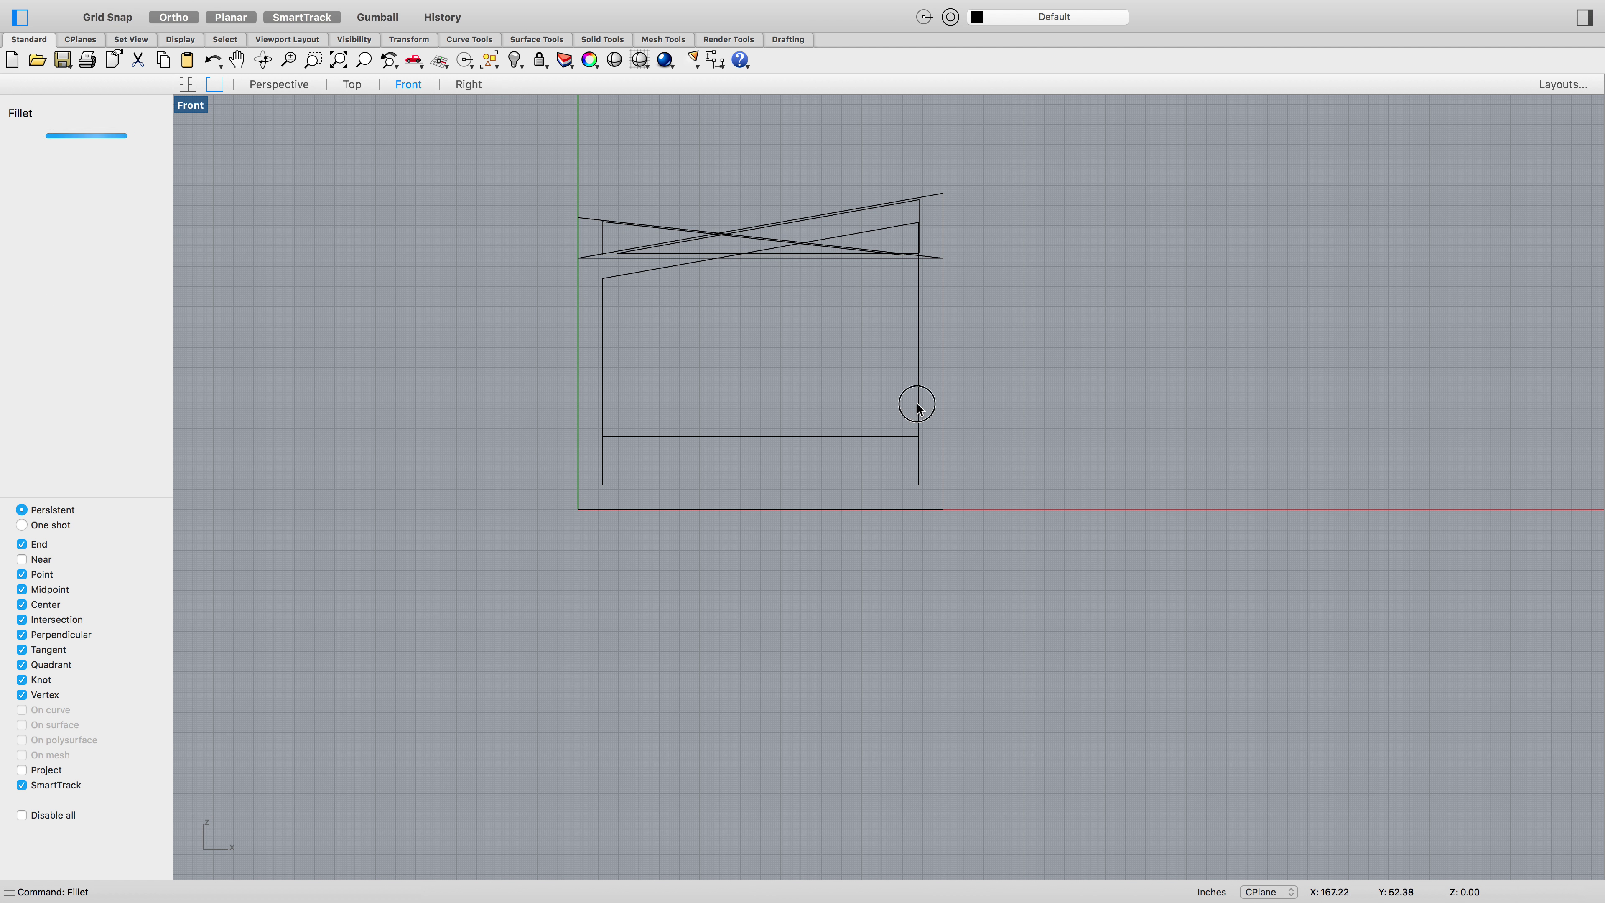
{"action": "left_click", "coordinate": [633, 435]}
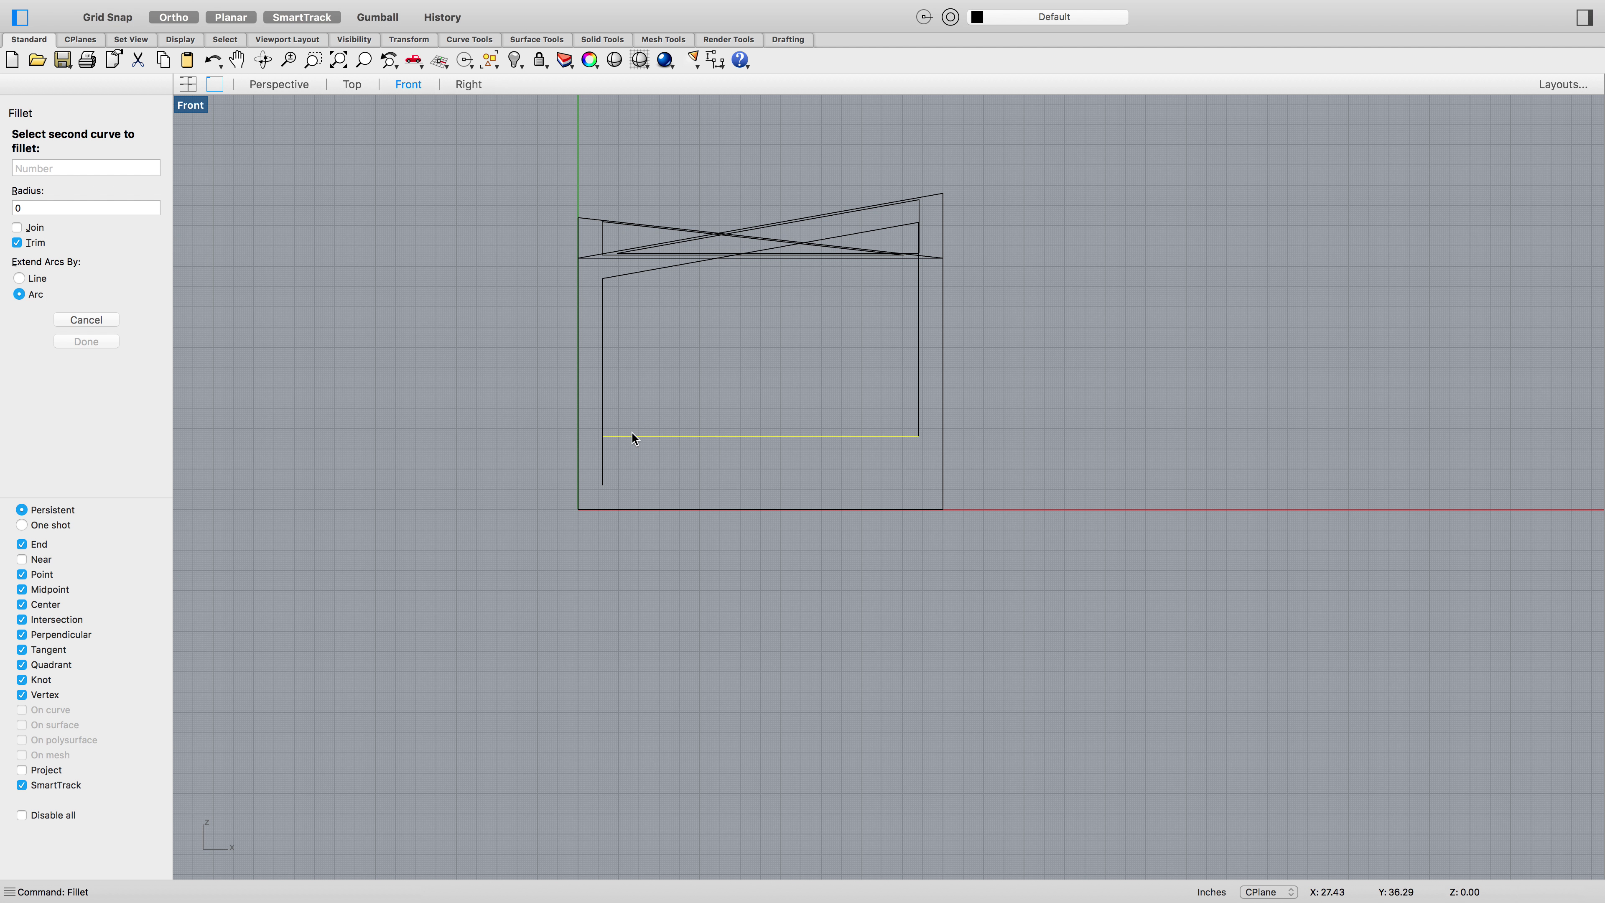
{"action": "left_click", "coordinate": [603, 408]}
Return to the Perspective view of the building outlines
{"action": "scroll", "coordinate": [1031, 488], "scroll_direction": "down", "scroll_amount": 3}
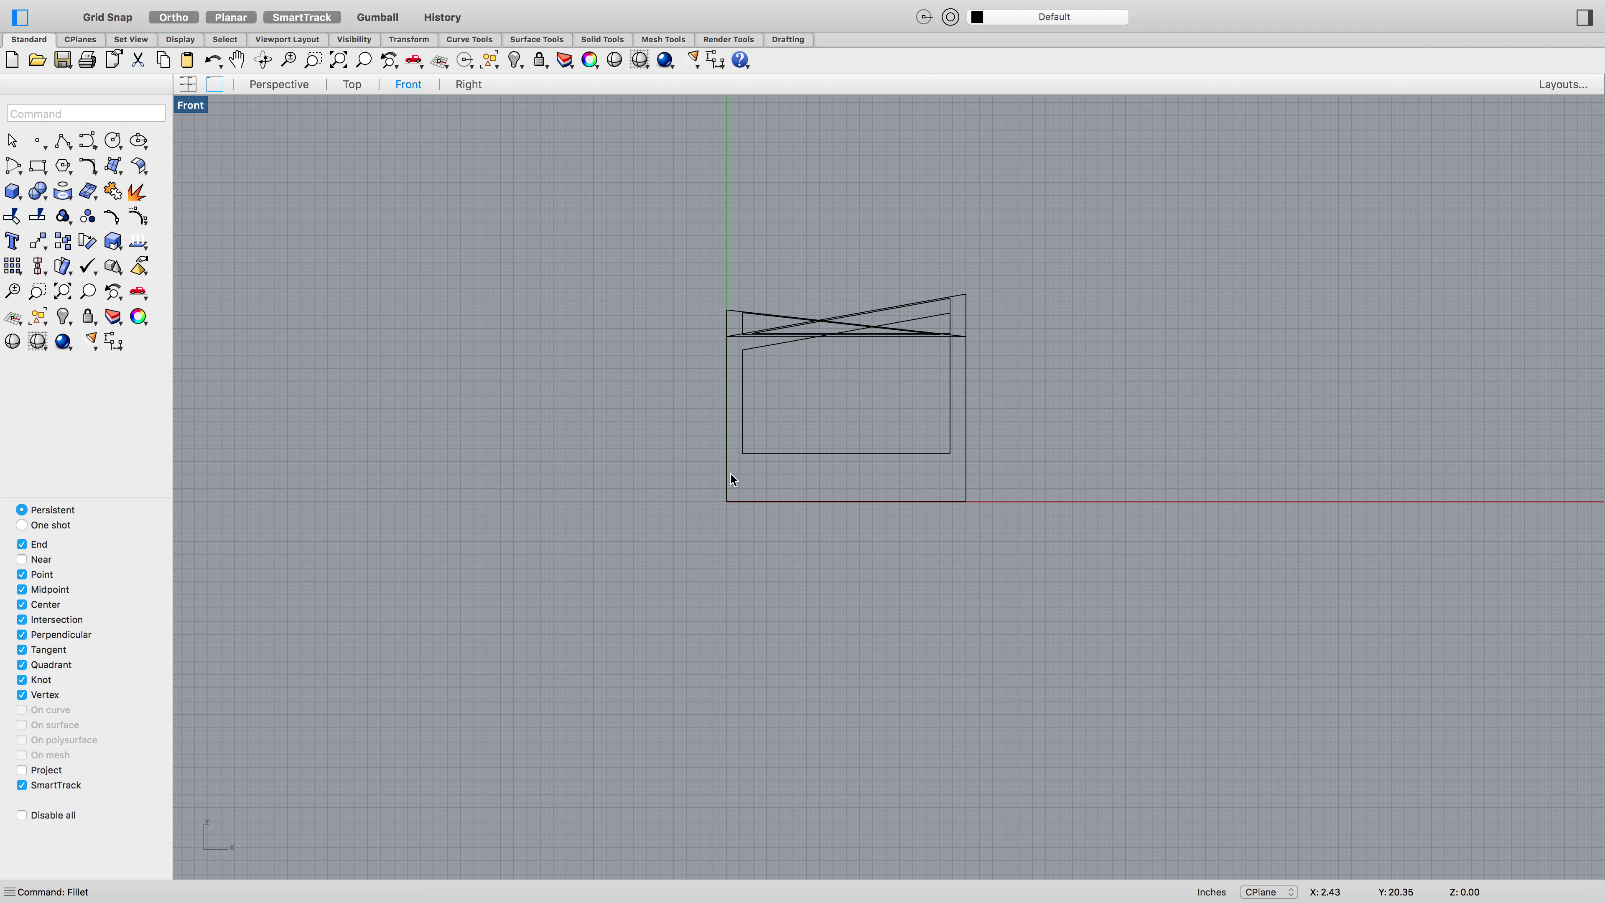
{"action": "left_click_drag", "start_coordinate": [753, 446], "coordinate": [729, 468]}
{"action": "left_click", "coordinate": [962, 361]}
{"action": "left_click", "coordinate": [274, 82]}
{"action": "left_click_drag", "start_coordinate": [1022, 443], "coordinate": [997, 483]}
{"action": "key", "text": "super+z"}
{"action": "left_click", "coordinate": [984, 474]}
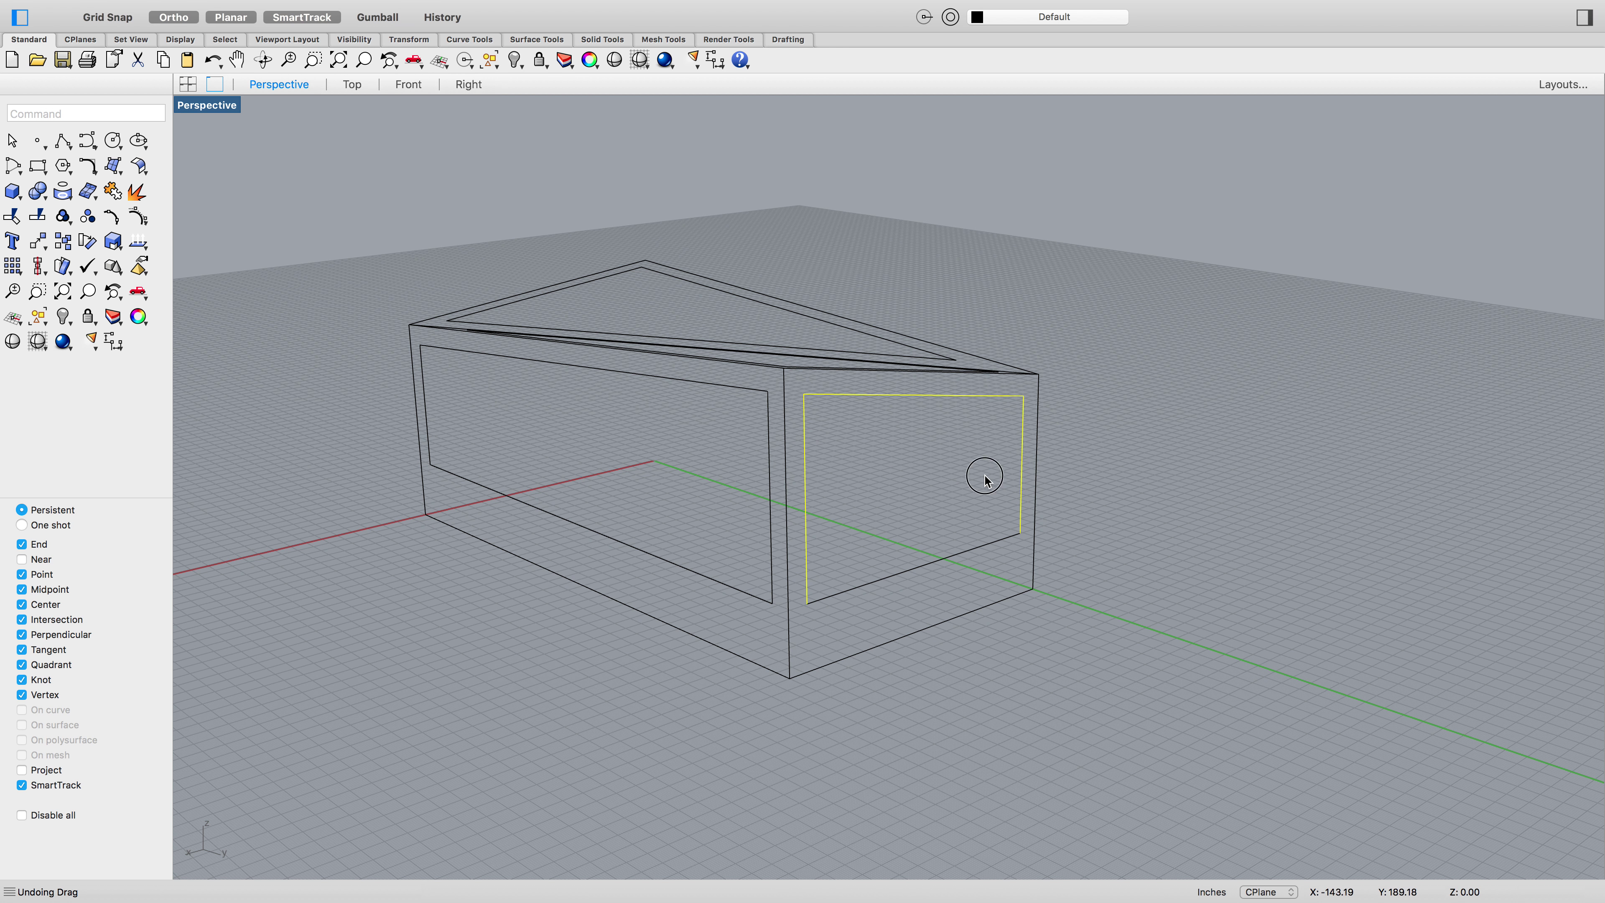
{"action": "left_click_drag", "start_coordinate": [1036, 393], "coordinate": [1031, 411]}
{"action": "key", "text": "super+z"}
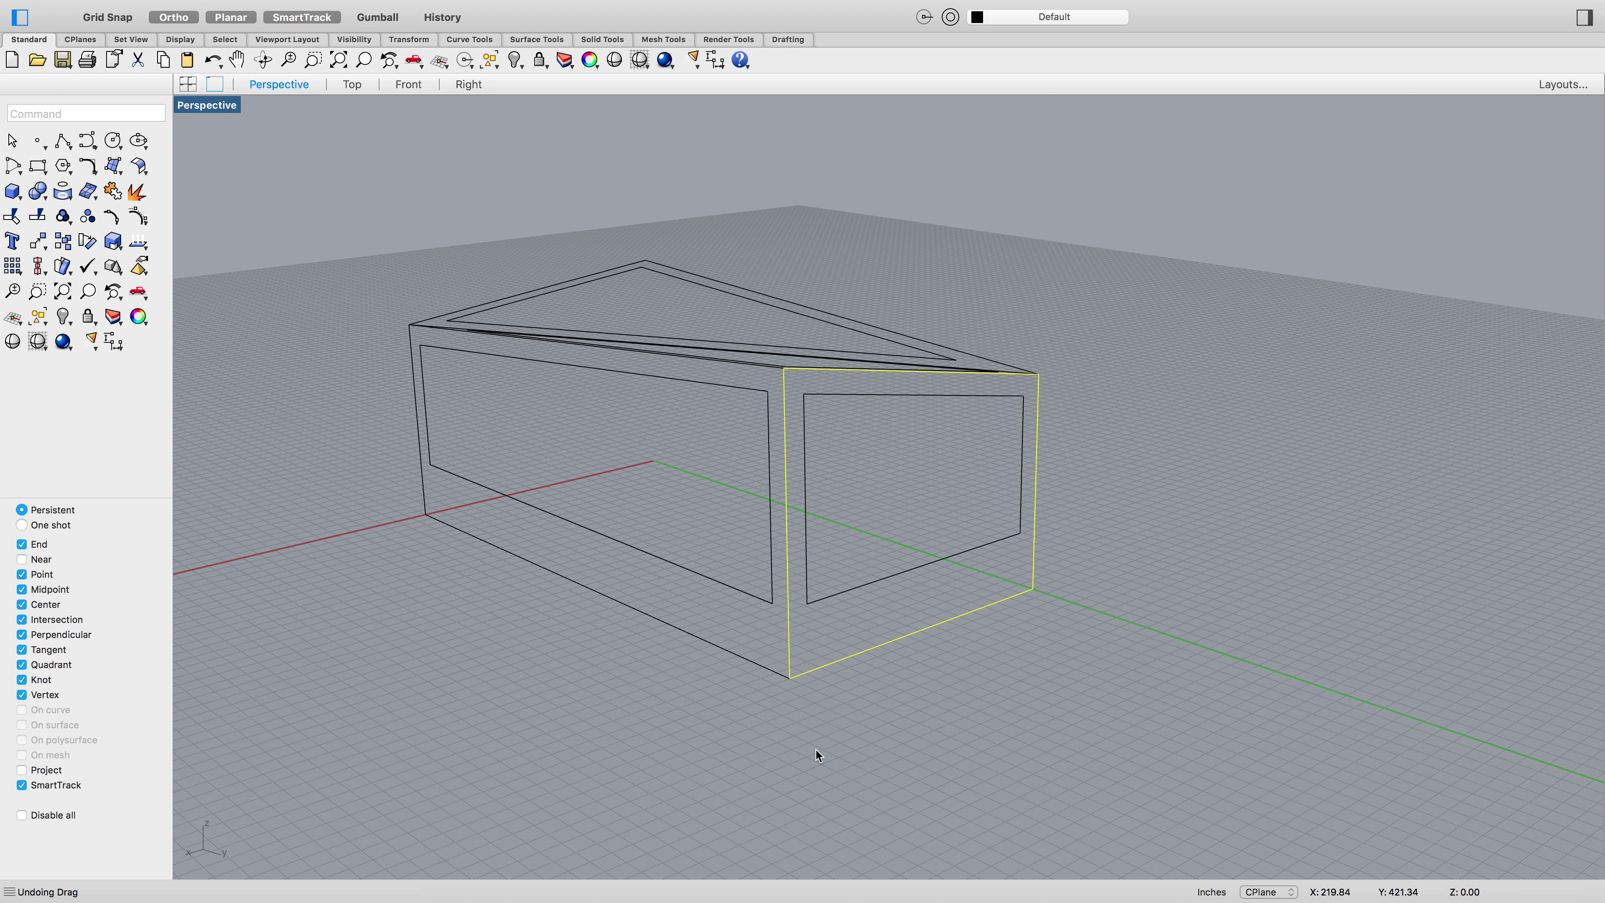
{"action": "left_click", "coordinate": [778, 758]}
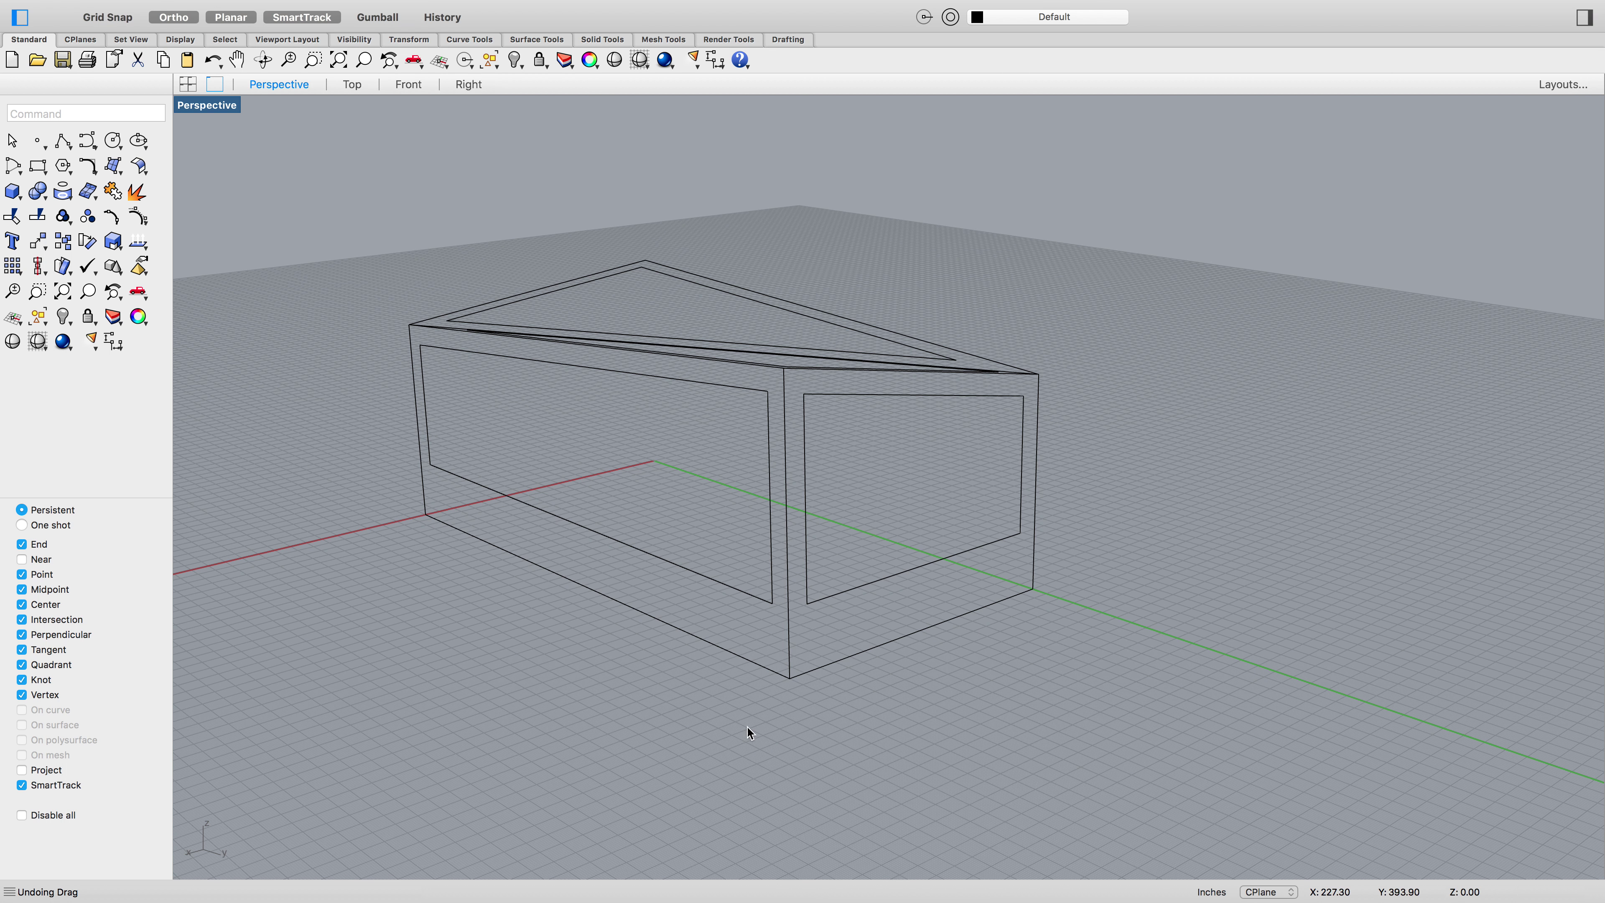
{"action": "left_click_drag", "start_coordinate": [768, 752], "coordinate": [661, 668]}
{"action": "left_click", "coordinate": [698, 808]}
{"action": "left_click", "coordinate": [1022, 464]}
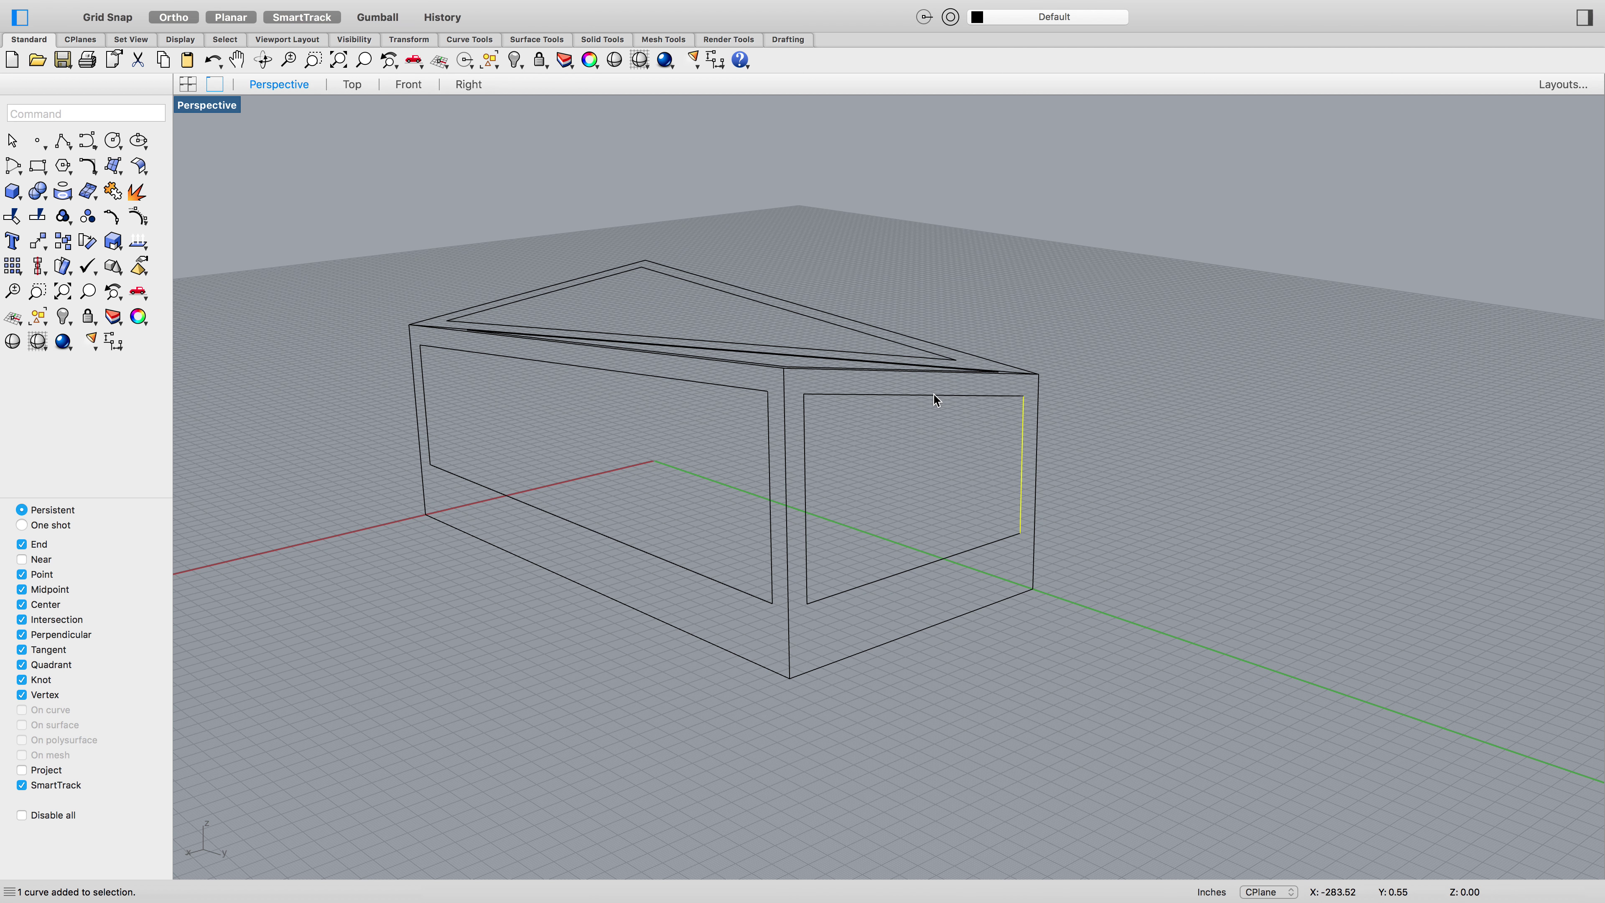
{"action": "left_click", "coordinate": [1060, 461]}
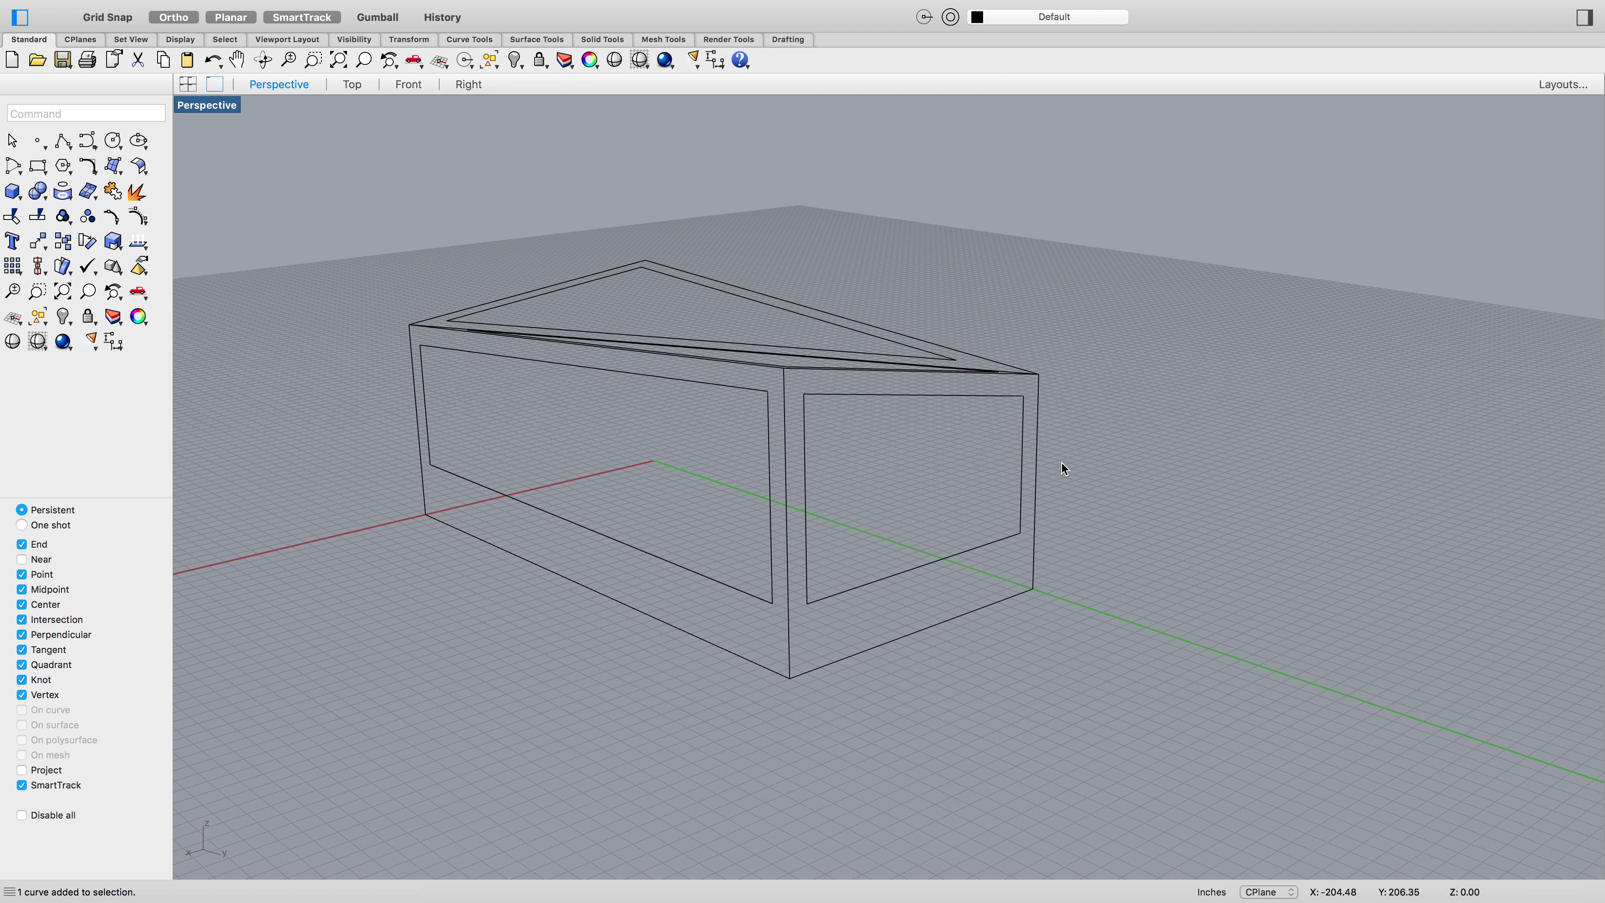
{"action": "left_click", "coordinate": [1034, 488]}
{"action": "left_click", "coordinate": [1081, 690]}
Join the four lines of the short wall's inner outline into one closed curve
{"action": "left_click_drag", "start_coordinate": [784, 736], "coordinate": [1117, 382]}
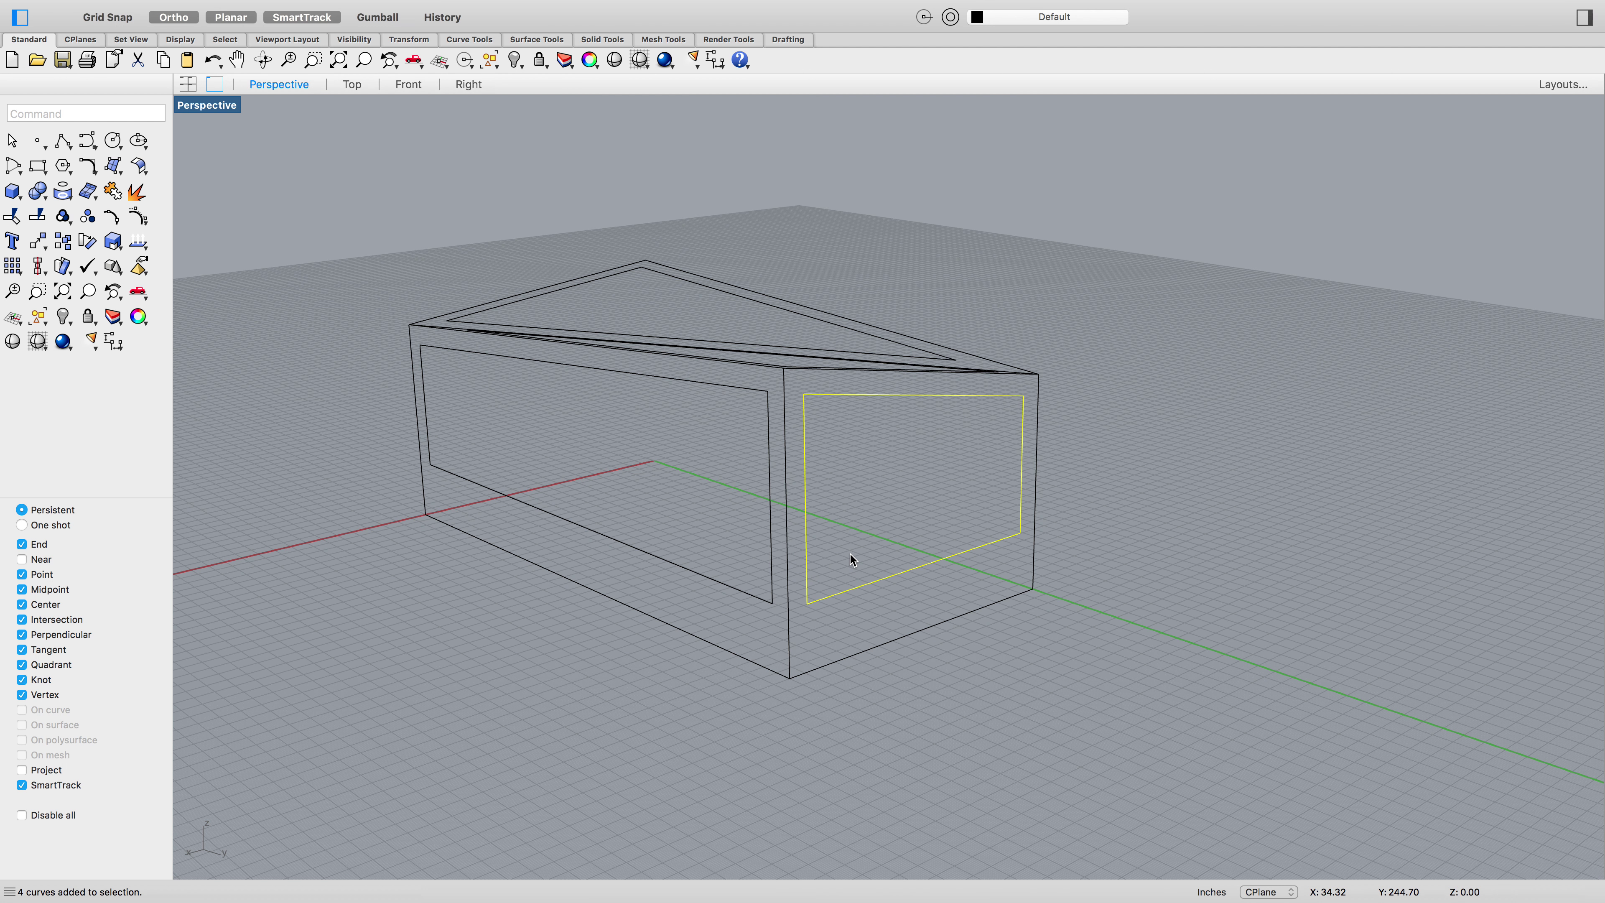
{"action": "type", "text": "join"}
{"action": "key", "text": "Return"}
{"action": "left_click", "coordinate": [846, 558]}
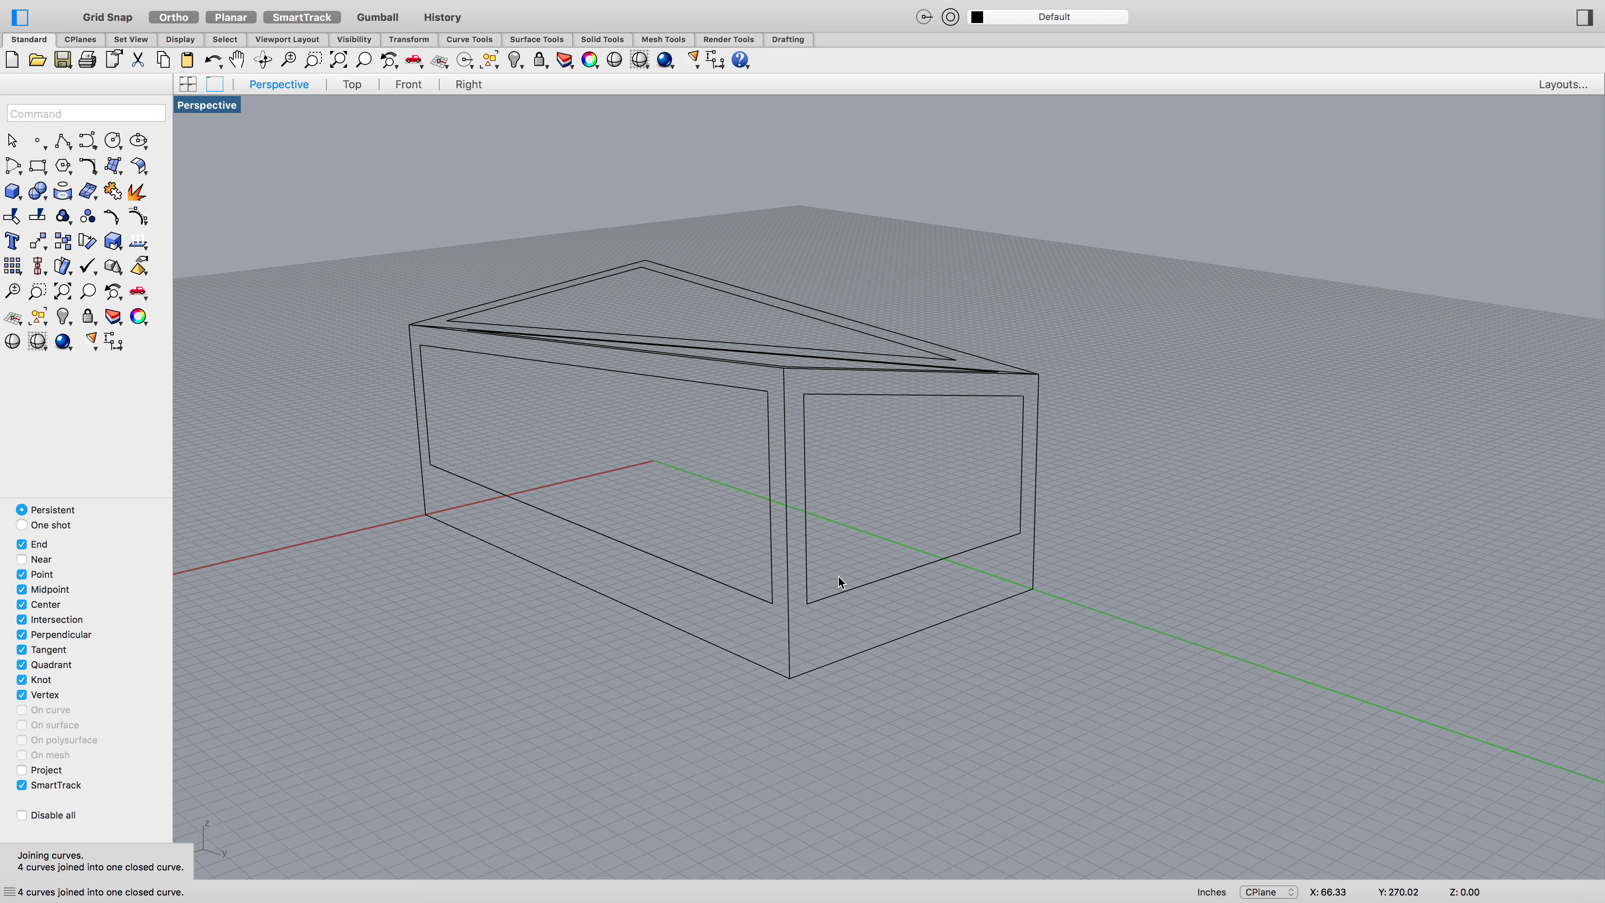
{"action": "left_click", "coordinate": [841, 592]}
{"action": "key", "text": "Return"}
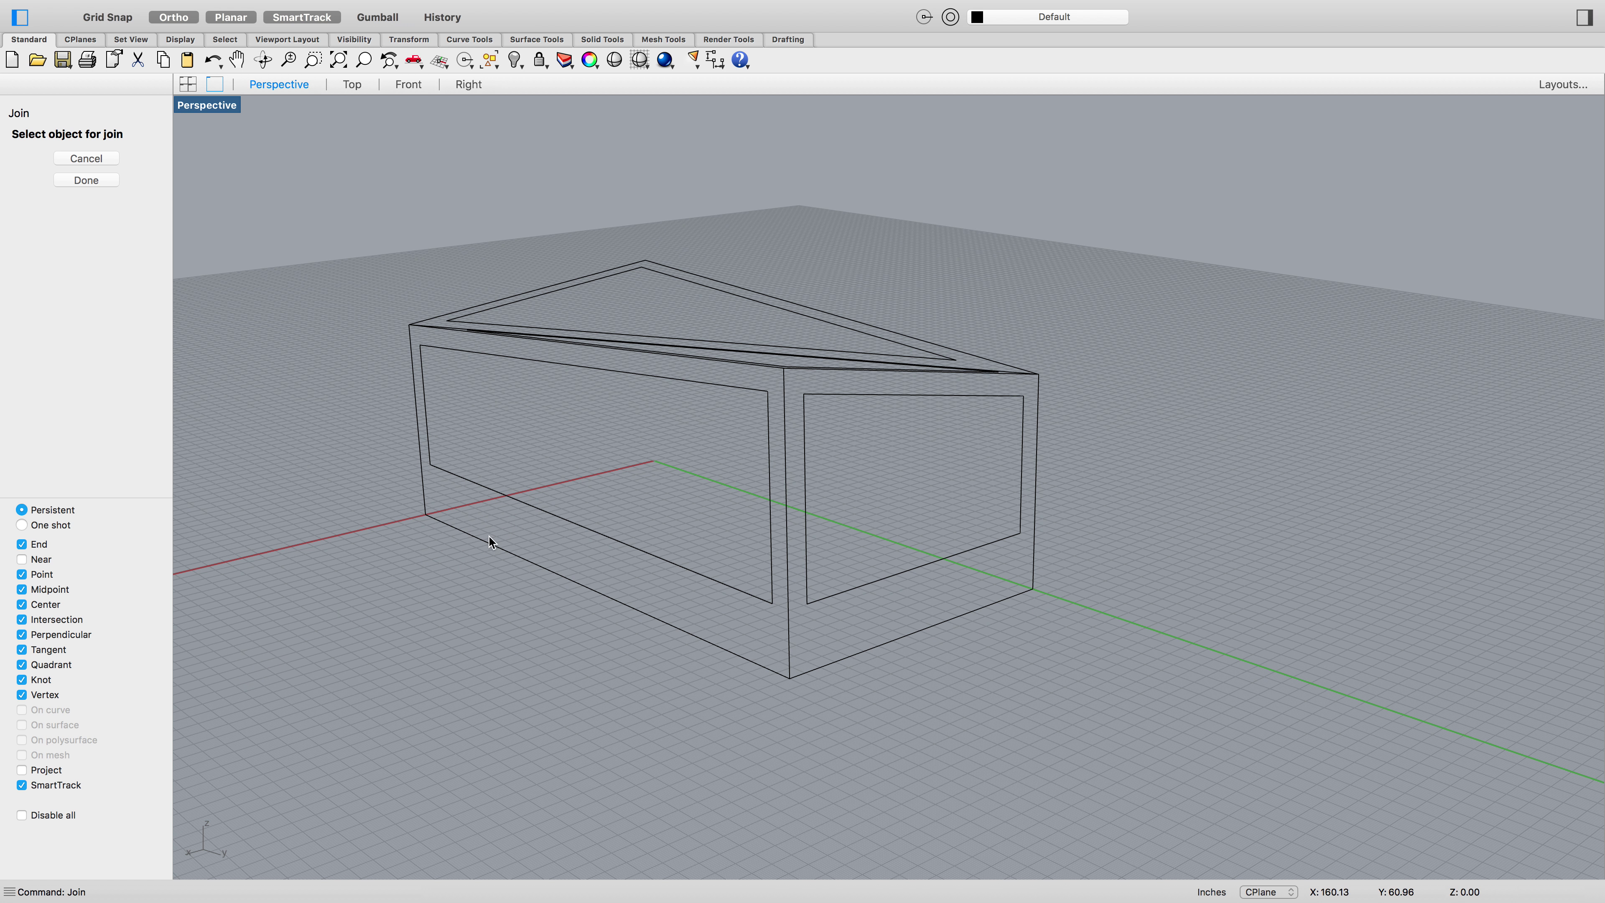
{"action": "key", "text": "Escape"}
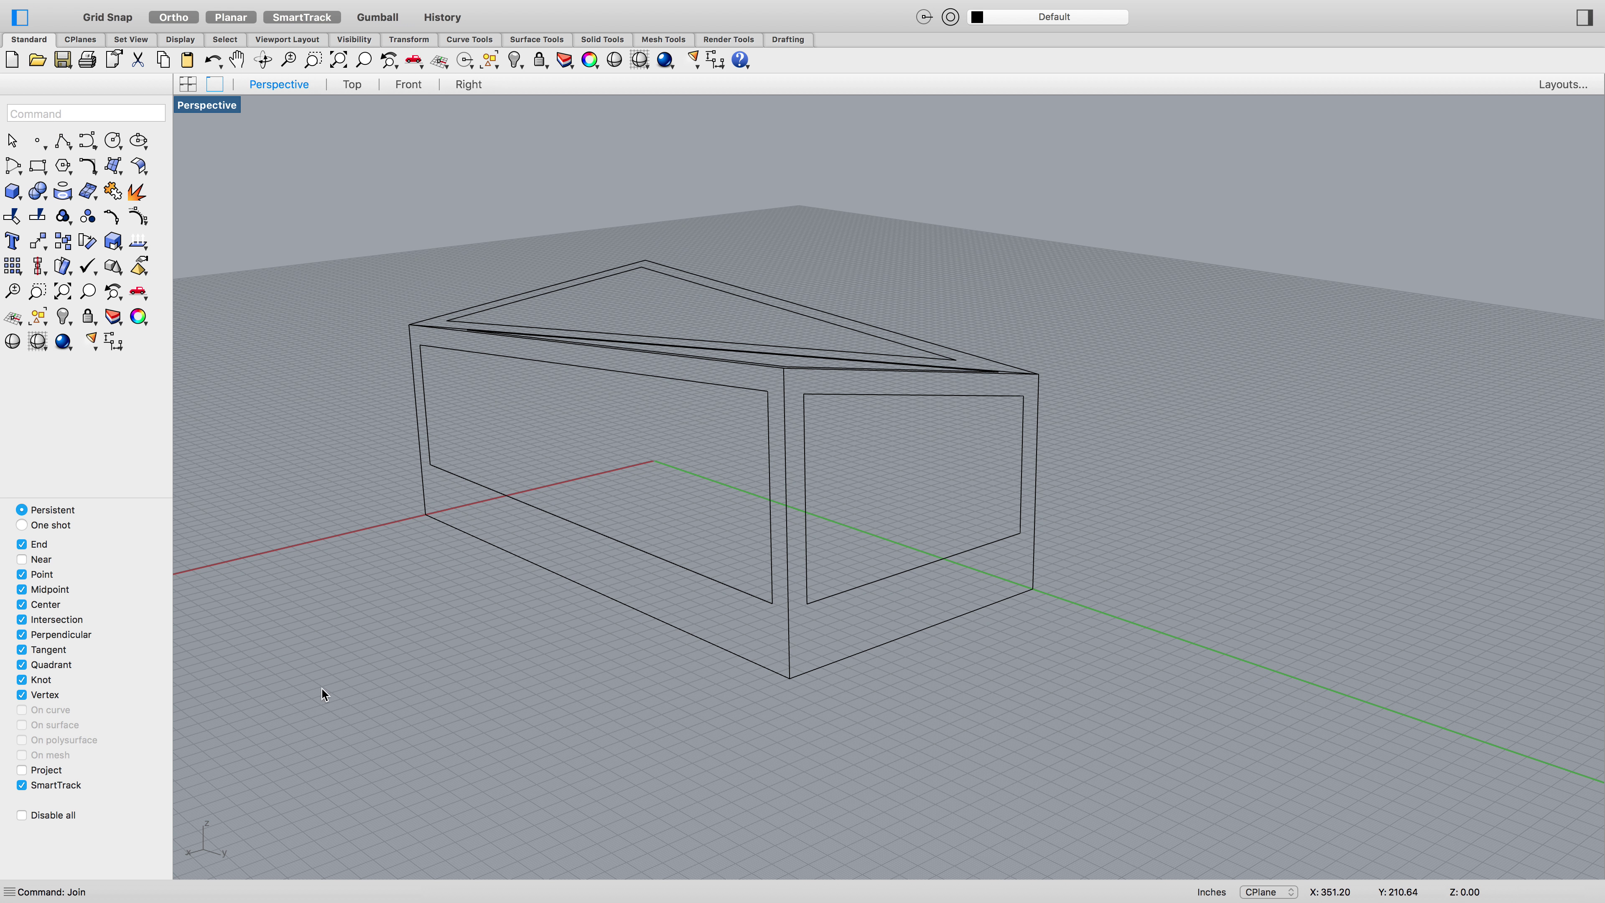
Join the four lines of the long wall's inner outline into one closed curve and check the joined outlines by selecting them
{"action": "left_click_drag", "start_coordinate": [321, 688], "coordinate": [800, 346]}
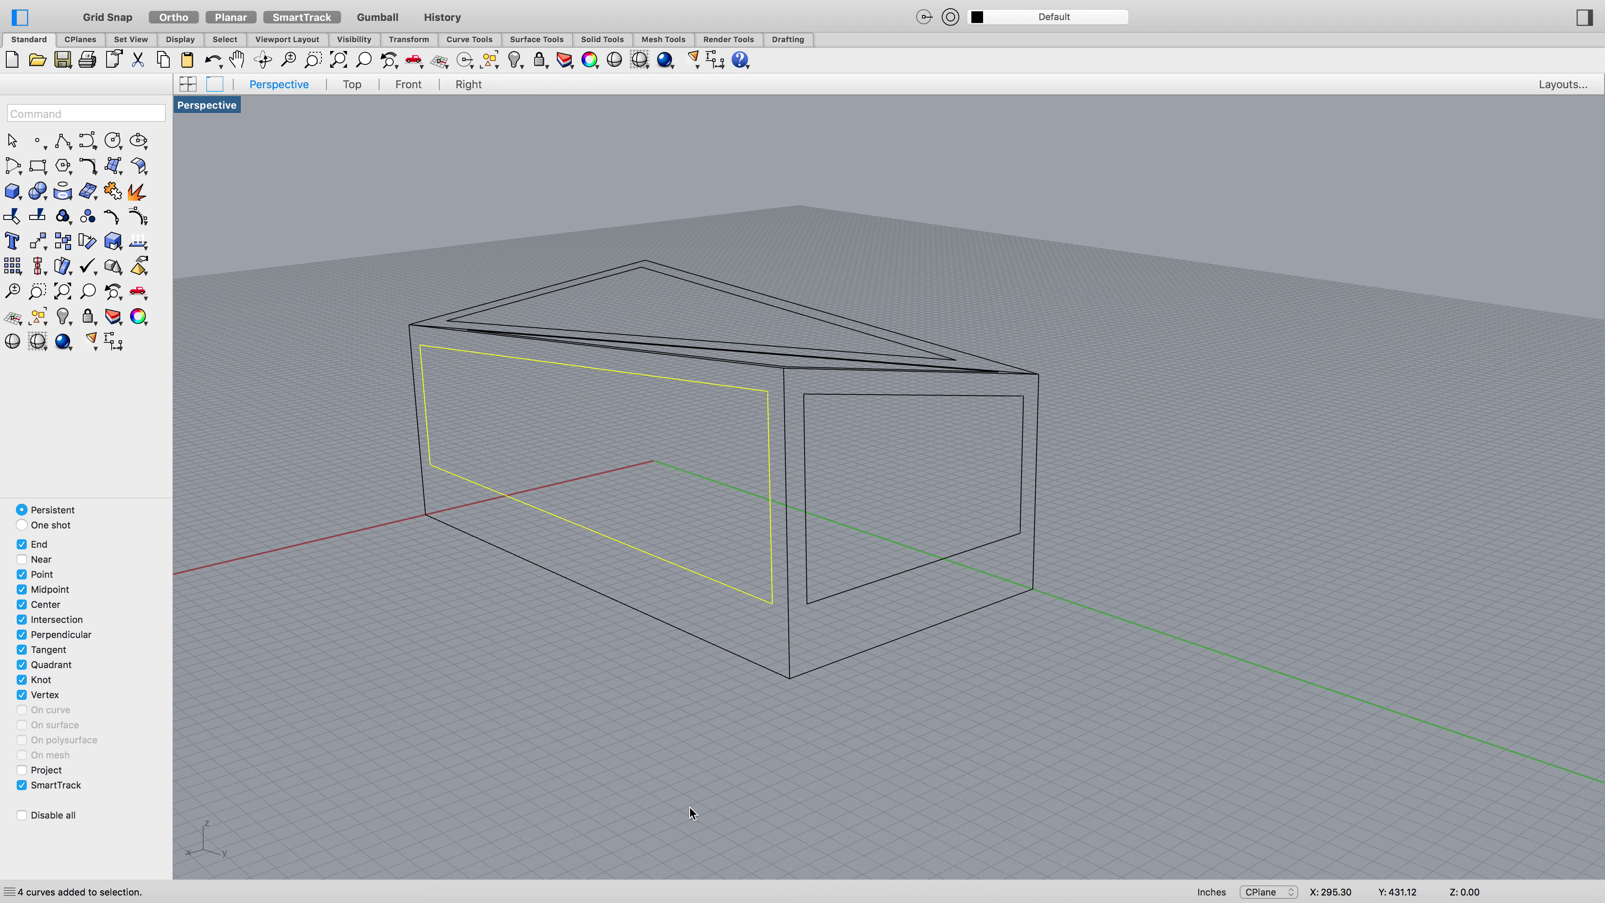
{"action": "type", "text": "join"}
{"action": "key", "text": "Return"}
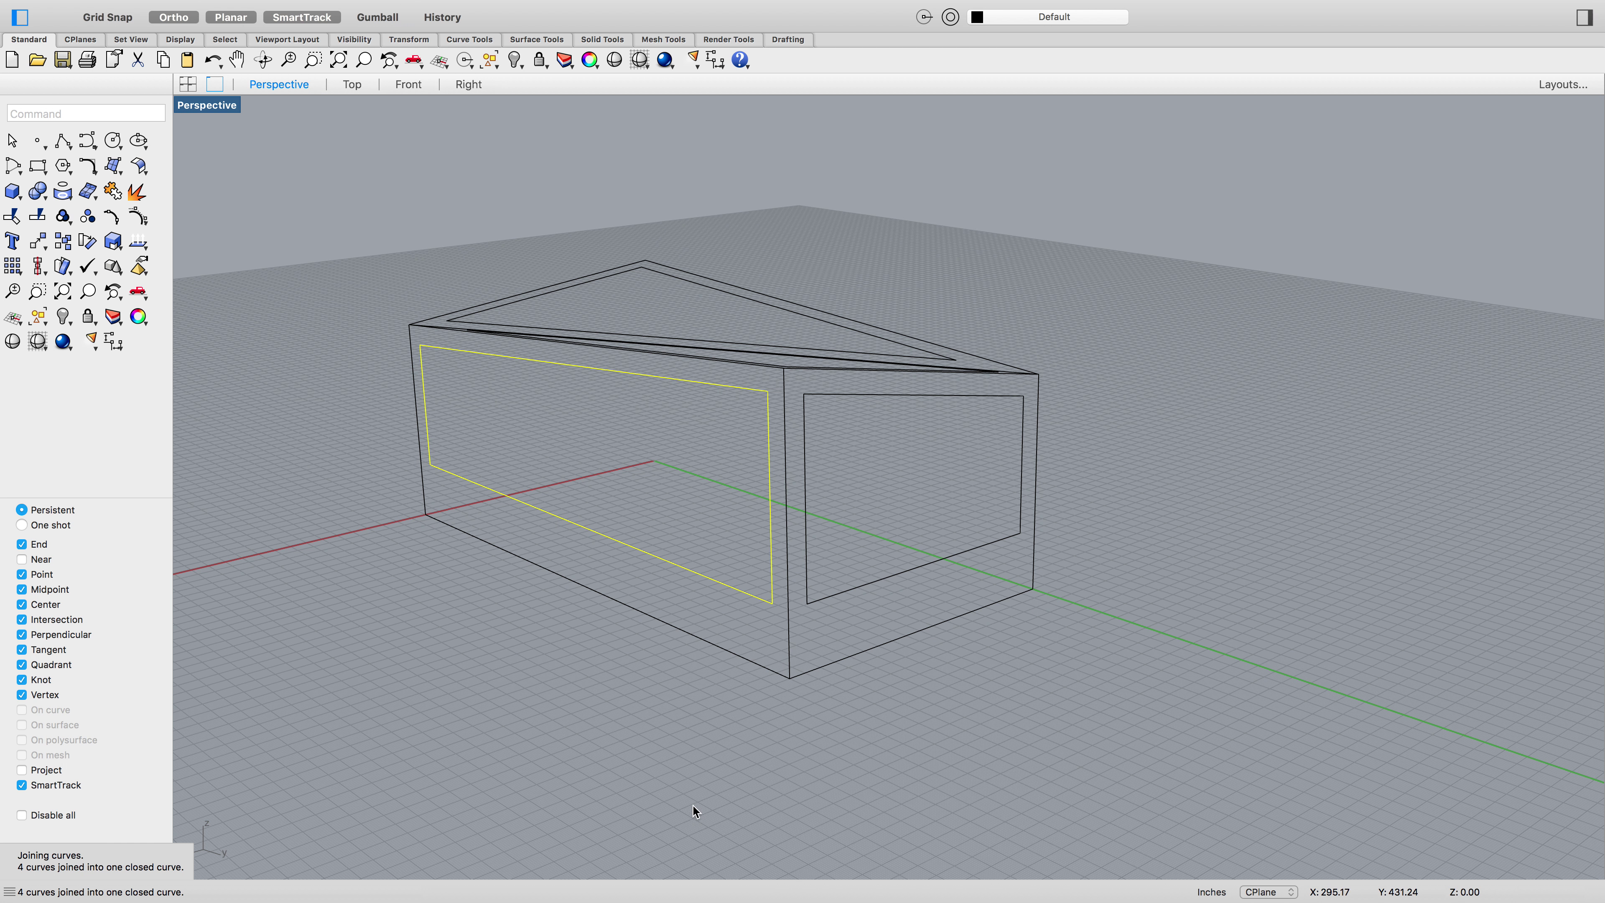
{"action": "left_click", "coordinate": [733, 588]}
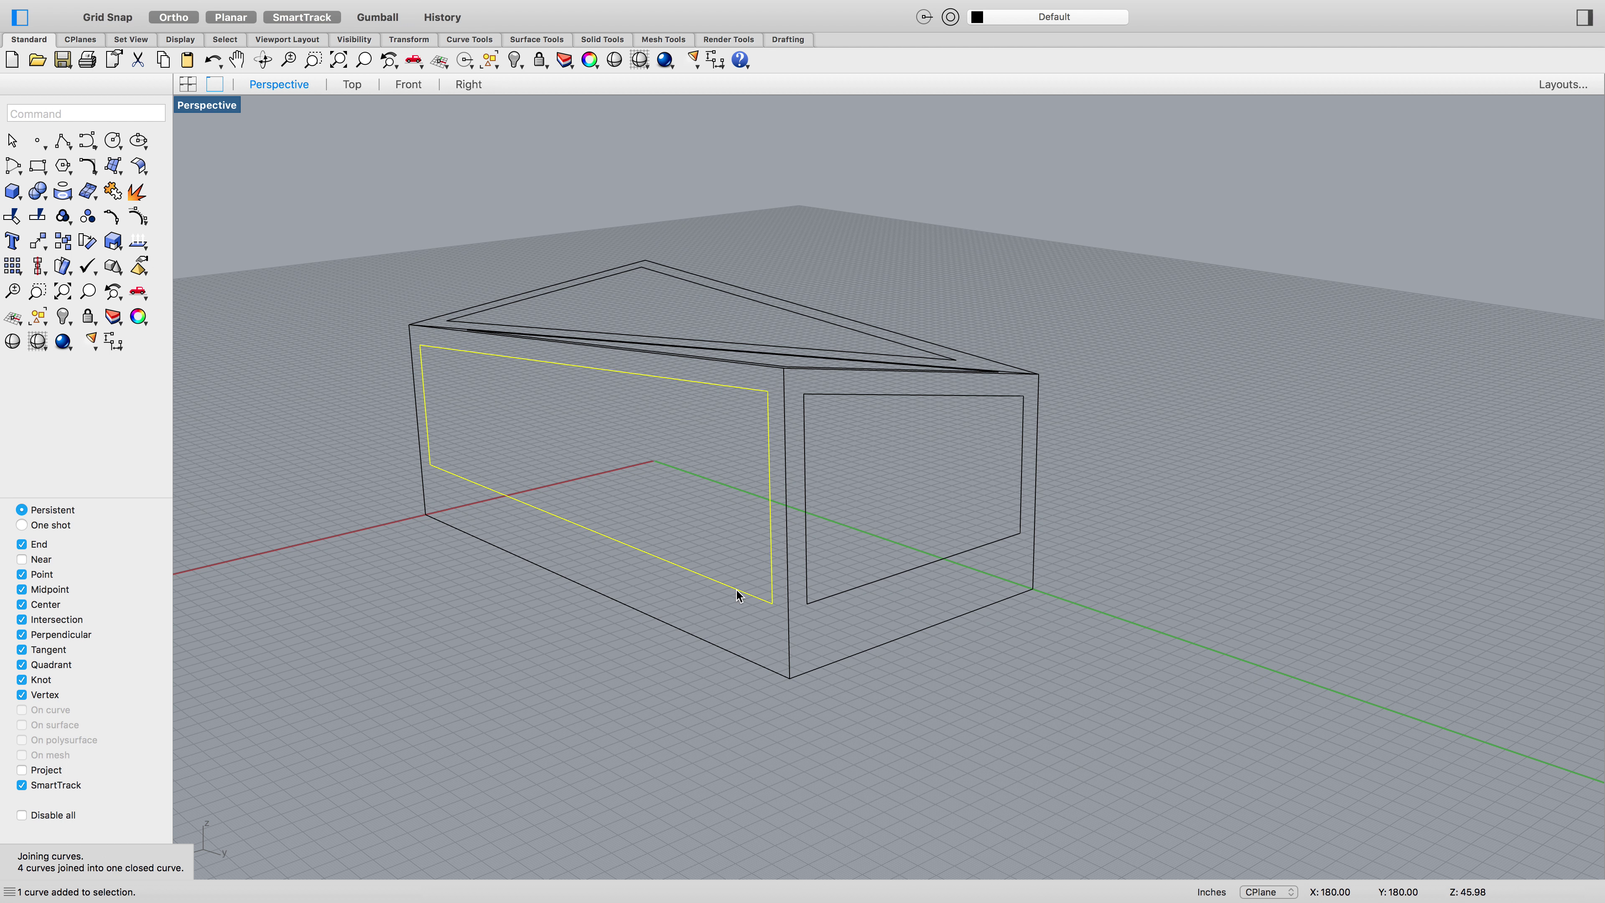
{"action": "left_click", "coordinate": [808, 599]}
{"action": "key", "text": "Escape"}
Run ExtrudeCrv on the inner outlines of both walls and both roof triangles as solids with a distance of -7 inches
{"action": "right_click_drag", "start_coordinate": [941, 750], "coordinate": [1074, 781]}
{"action": "type", "text": "extrudecrv"}
{"action": "key", "text": "Return"}
{"action": "left_click", "coordinate": [896, 608]}
{"action": "left_click", "coordinate": [939, 594]}
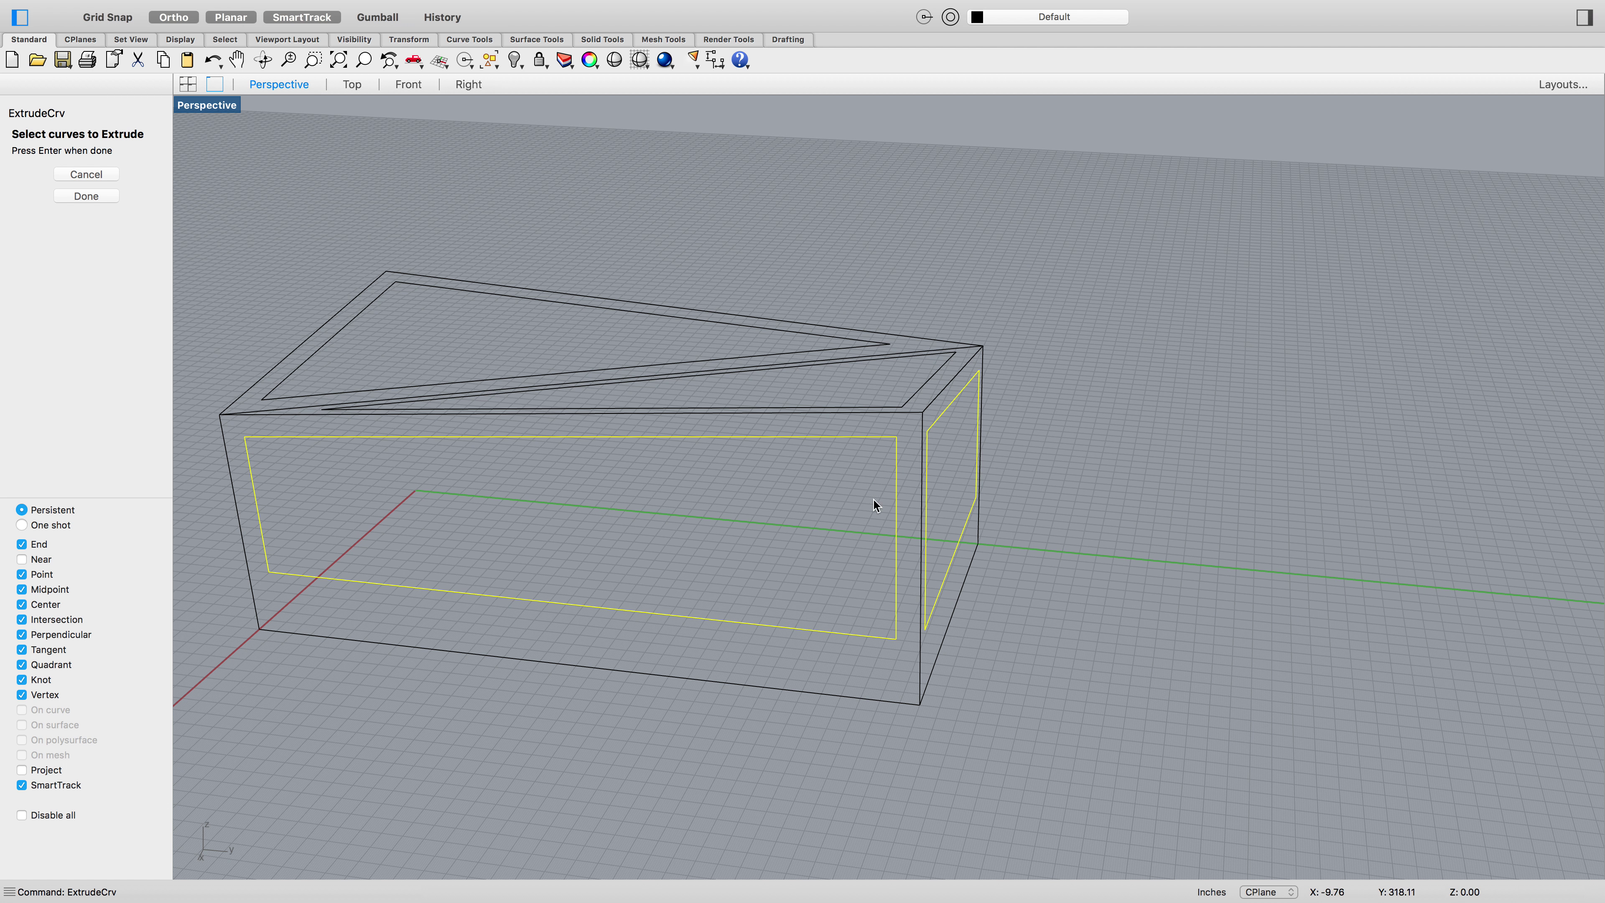
{"action": "left_click", "coordinate": [878, 407]}
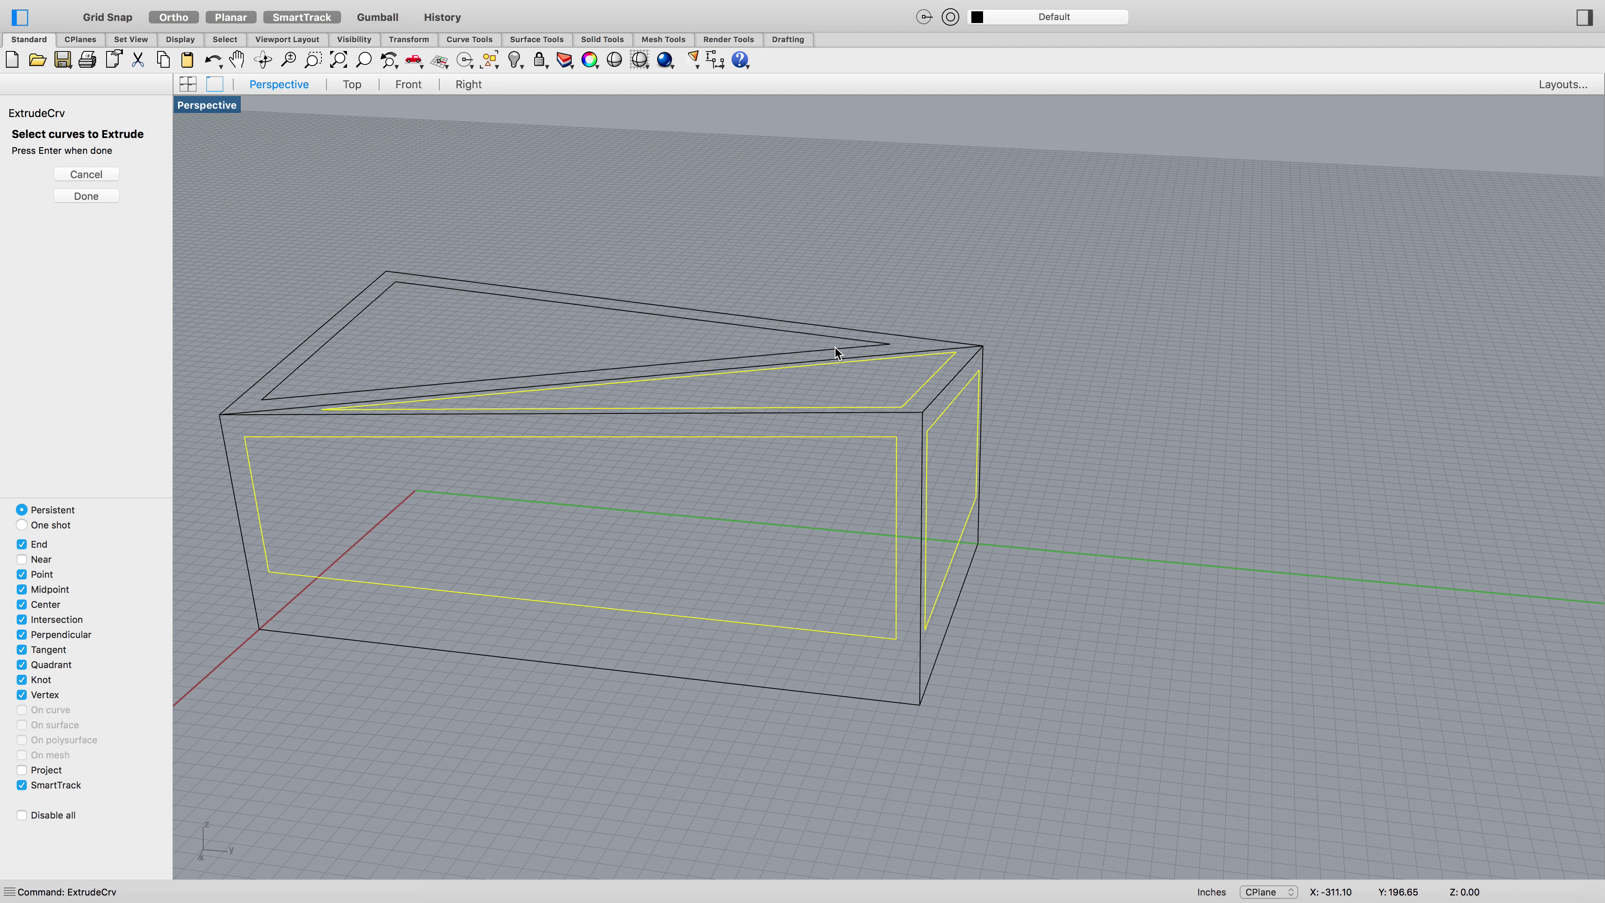
{"action": "left_click", "coordinate": [835, 348]}
{"action": "key", "text": "Return"}
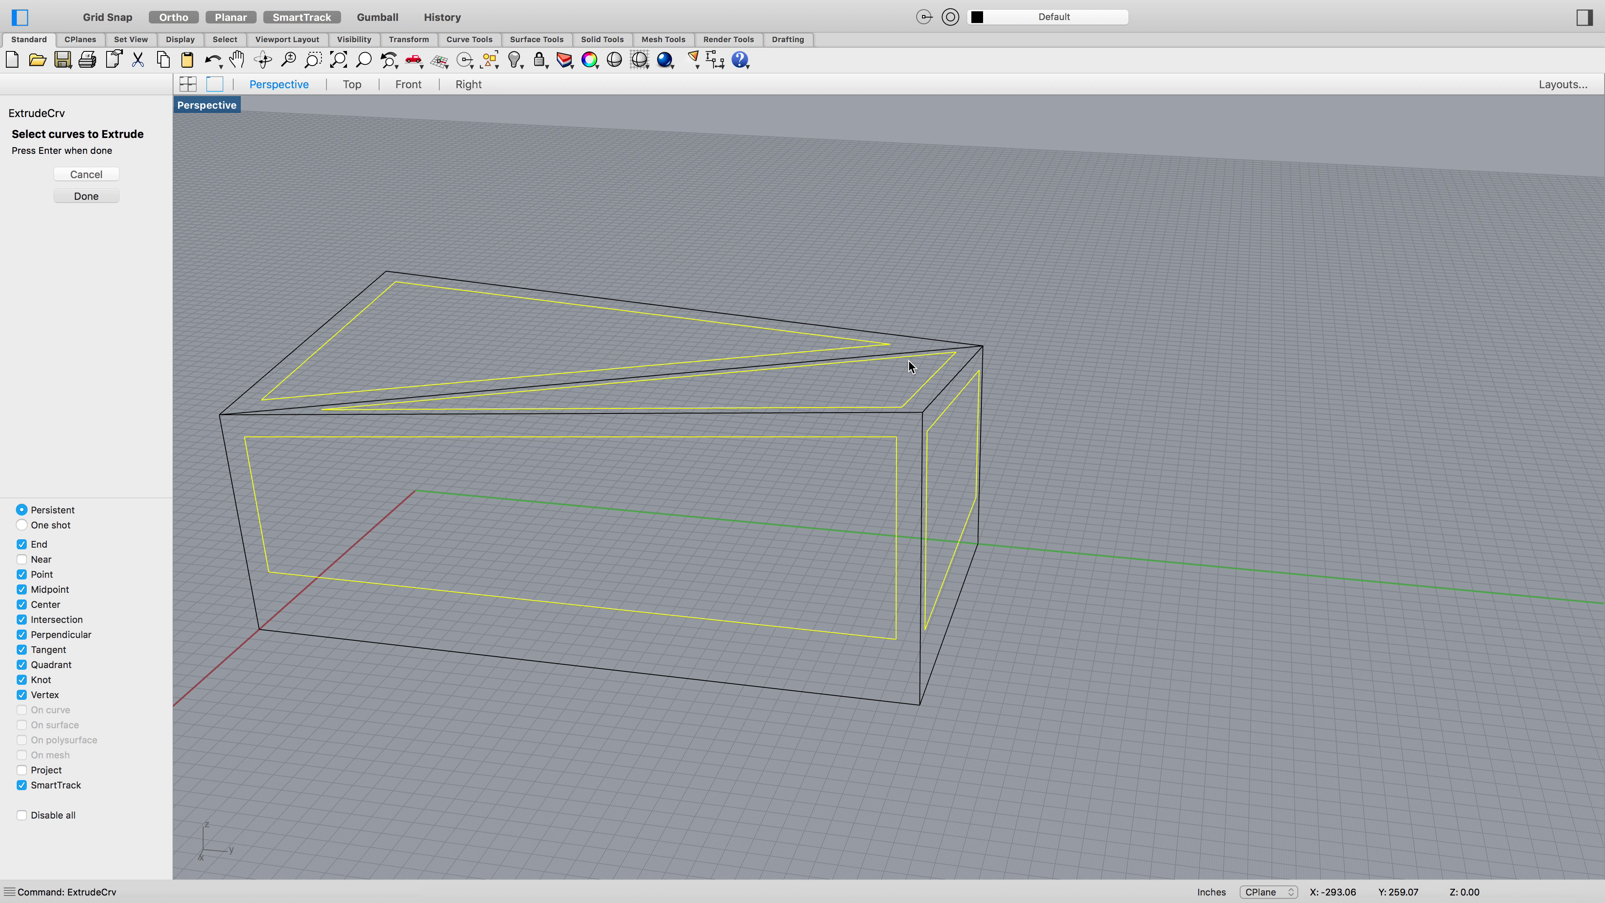
{"action": "key", "text": "Return"}
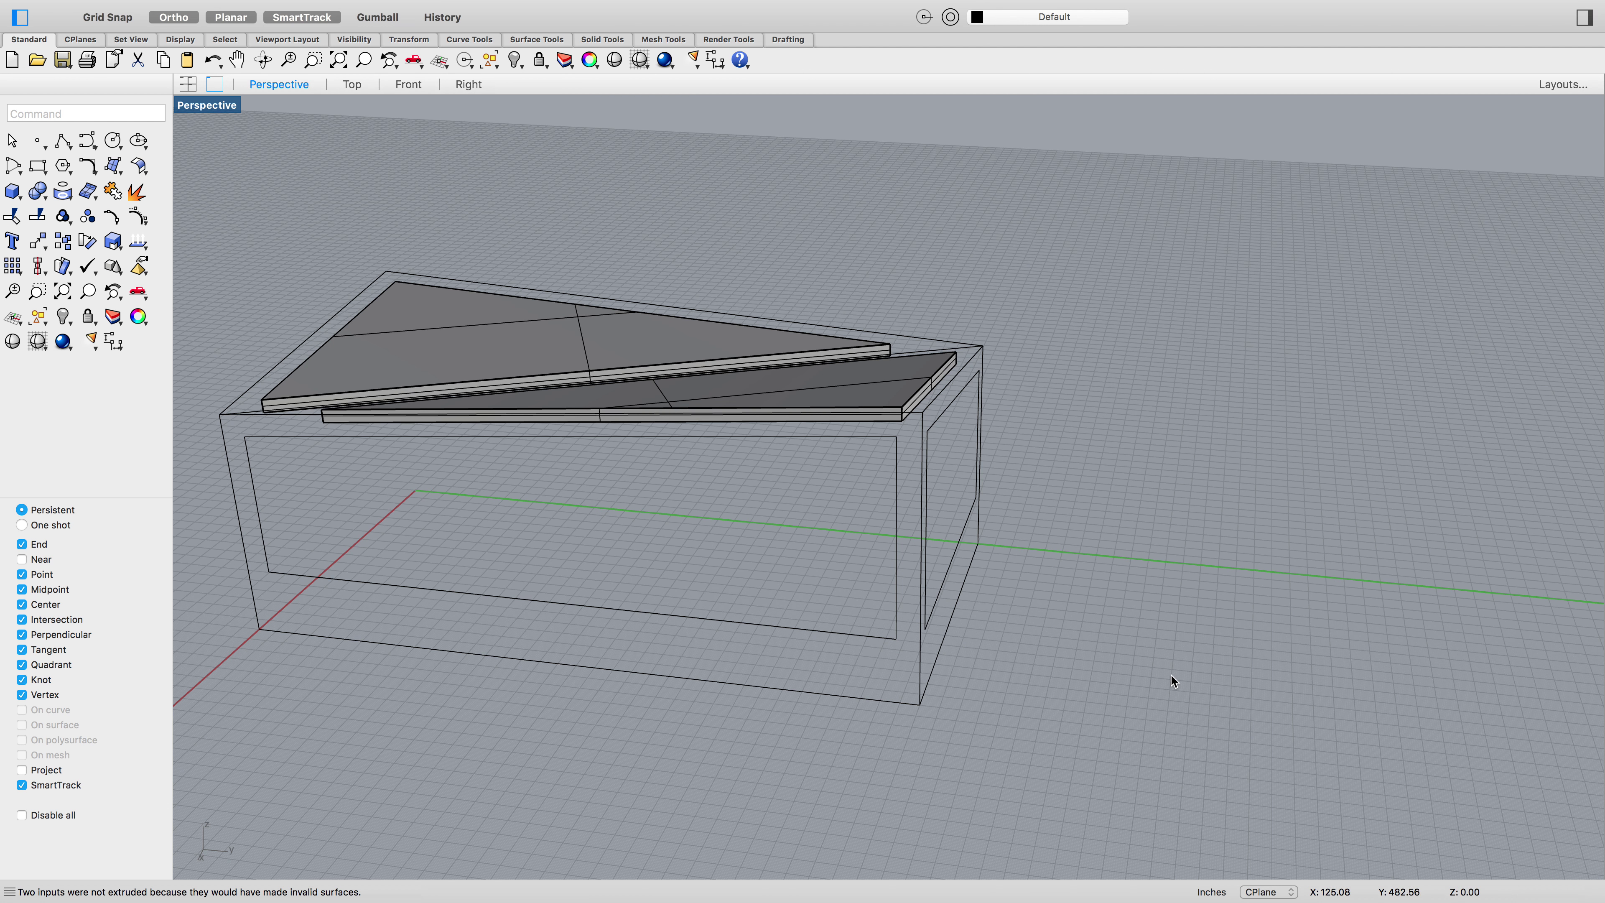
Extrude the long wall's inner outline into two solids, one -7 inches inward and one 7 inches outward
{"action": "left_click", "coordinate": [896, 634]}
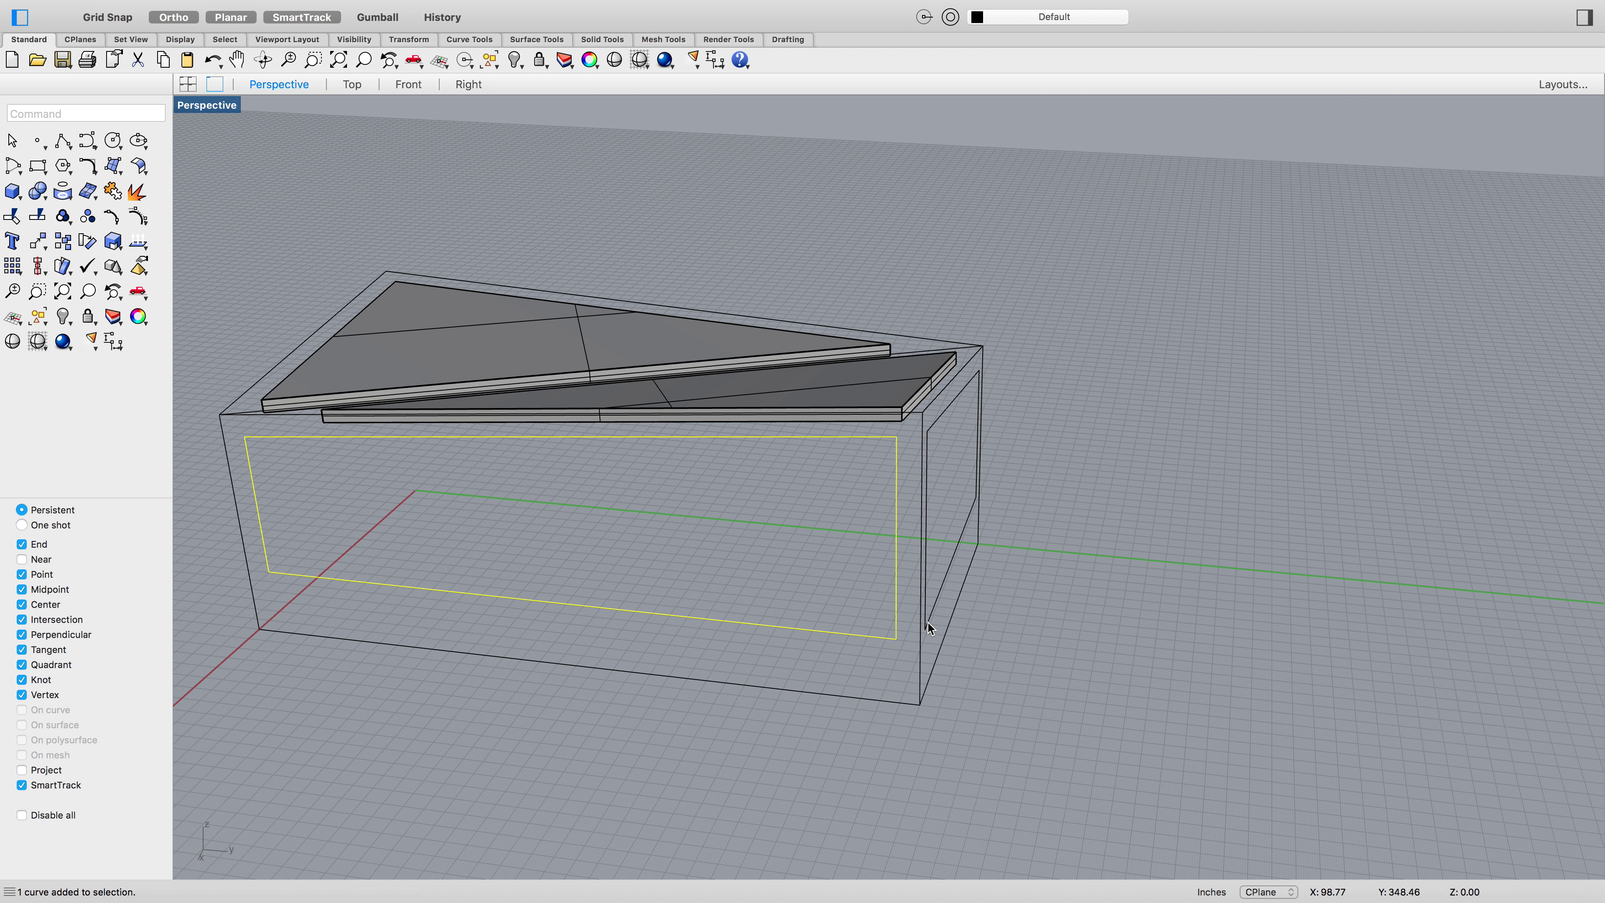
{"action": "key", "text": "Return"}
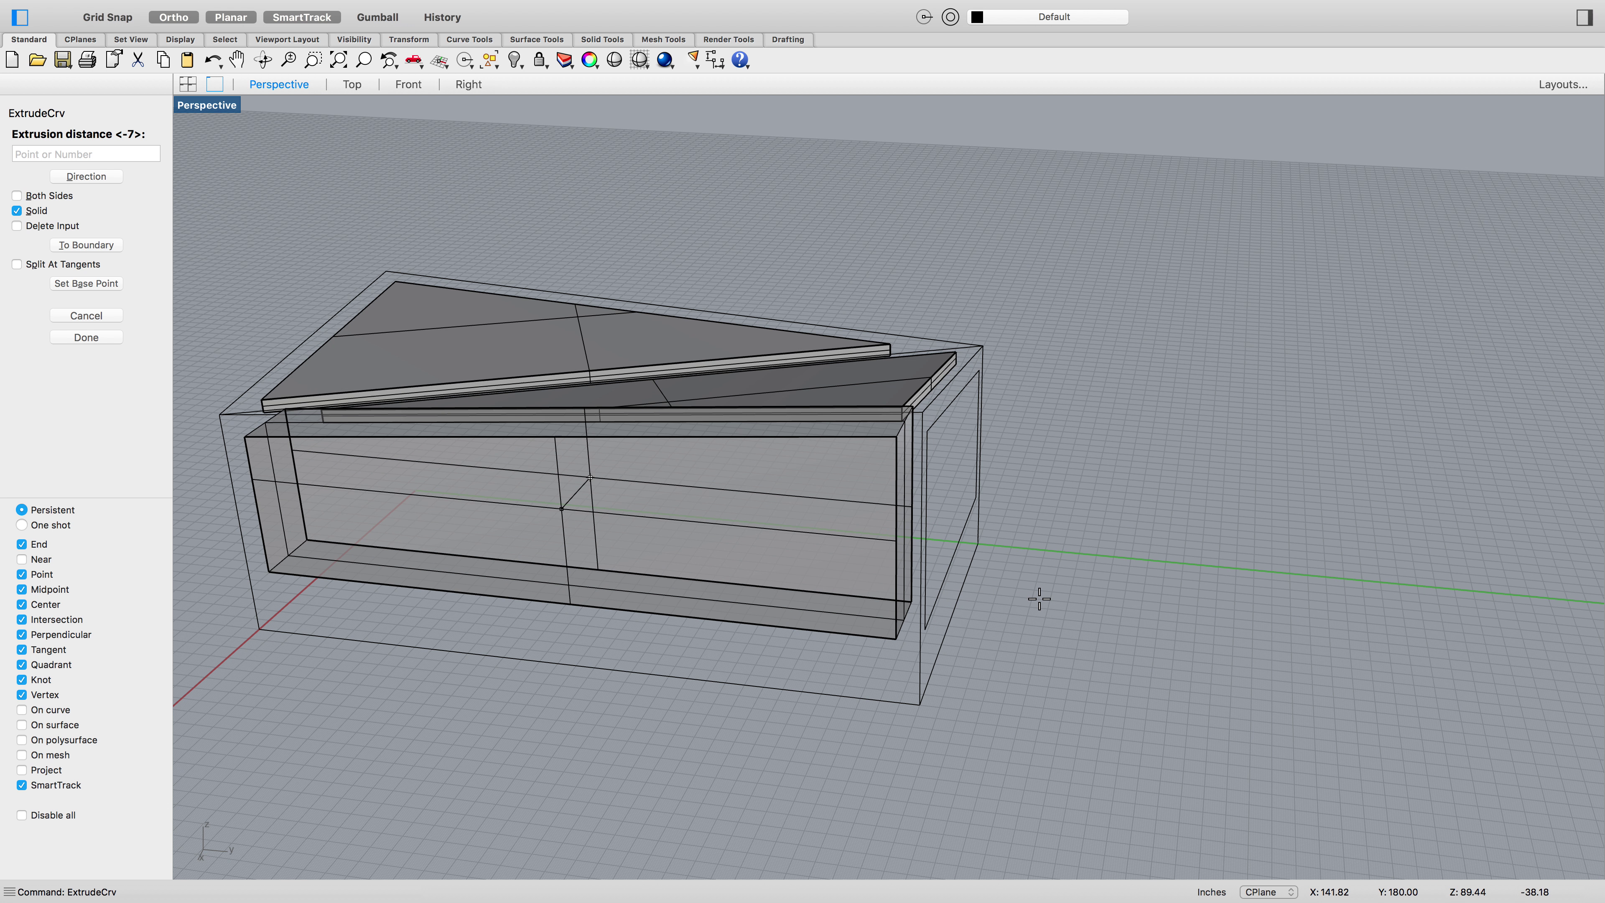
{"action": "type", "text": "-0.75"}
{"action": "key", "text": "Return"}
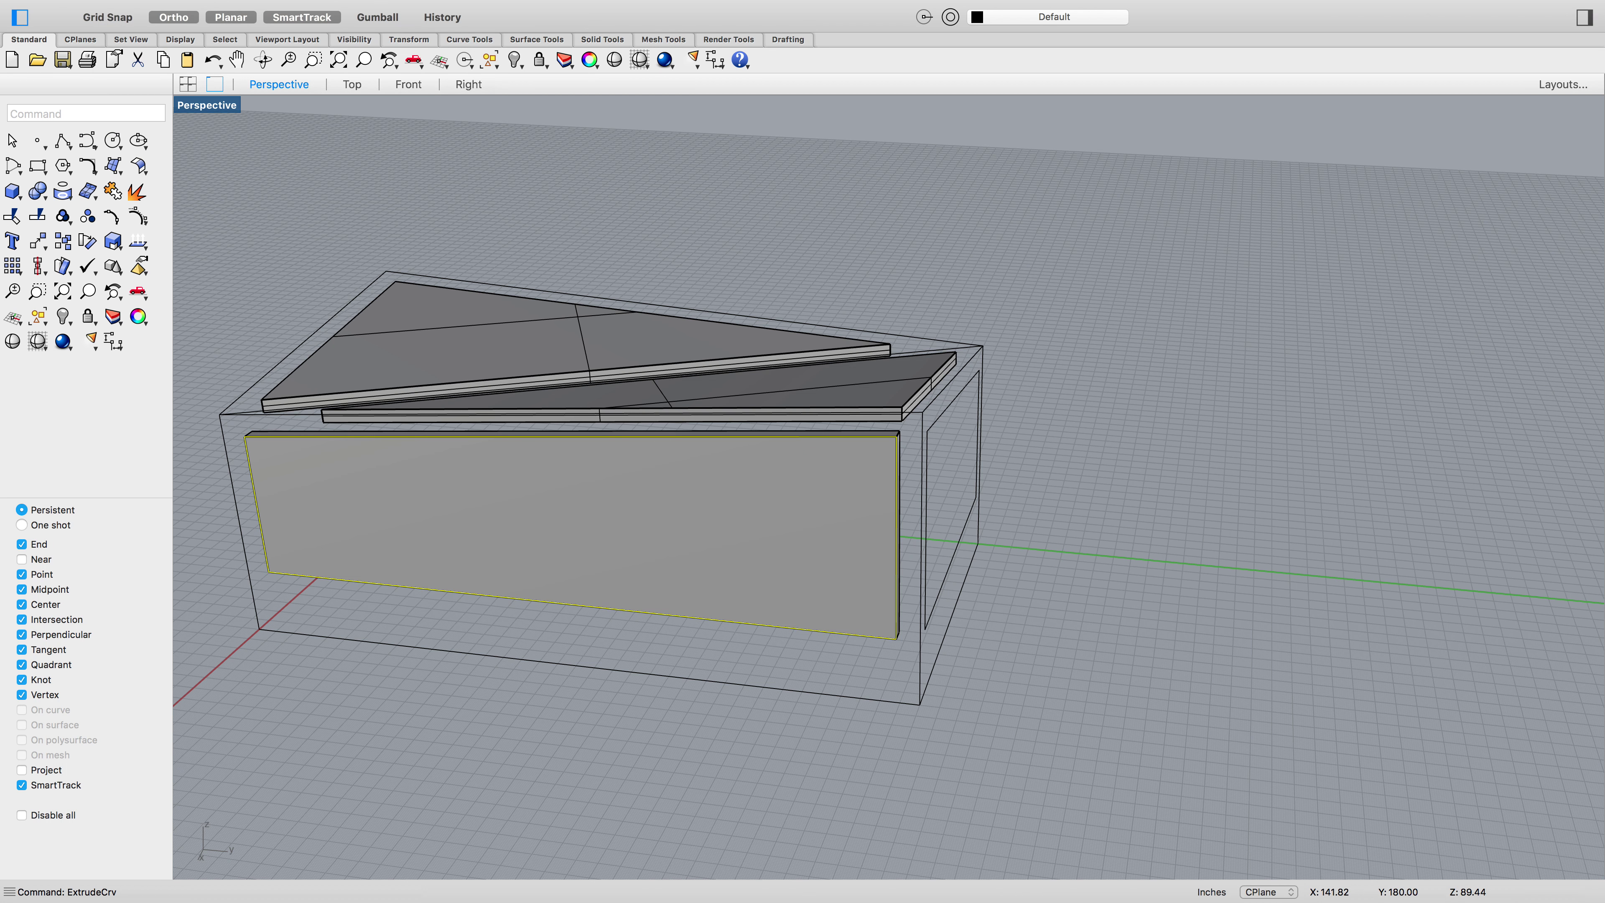
{"action": "key", "text": "Return"}
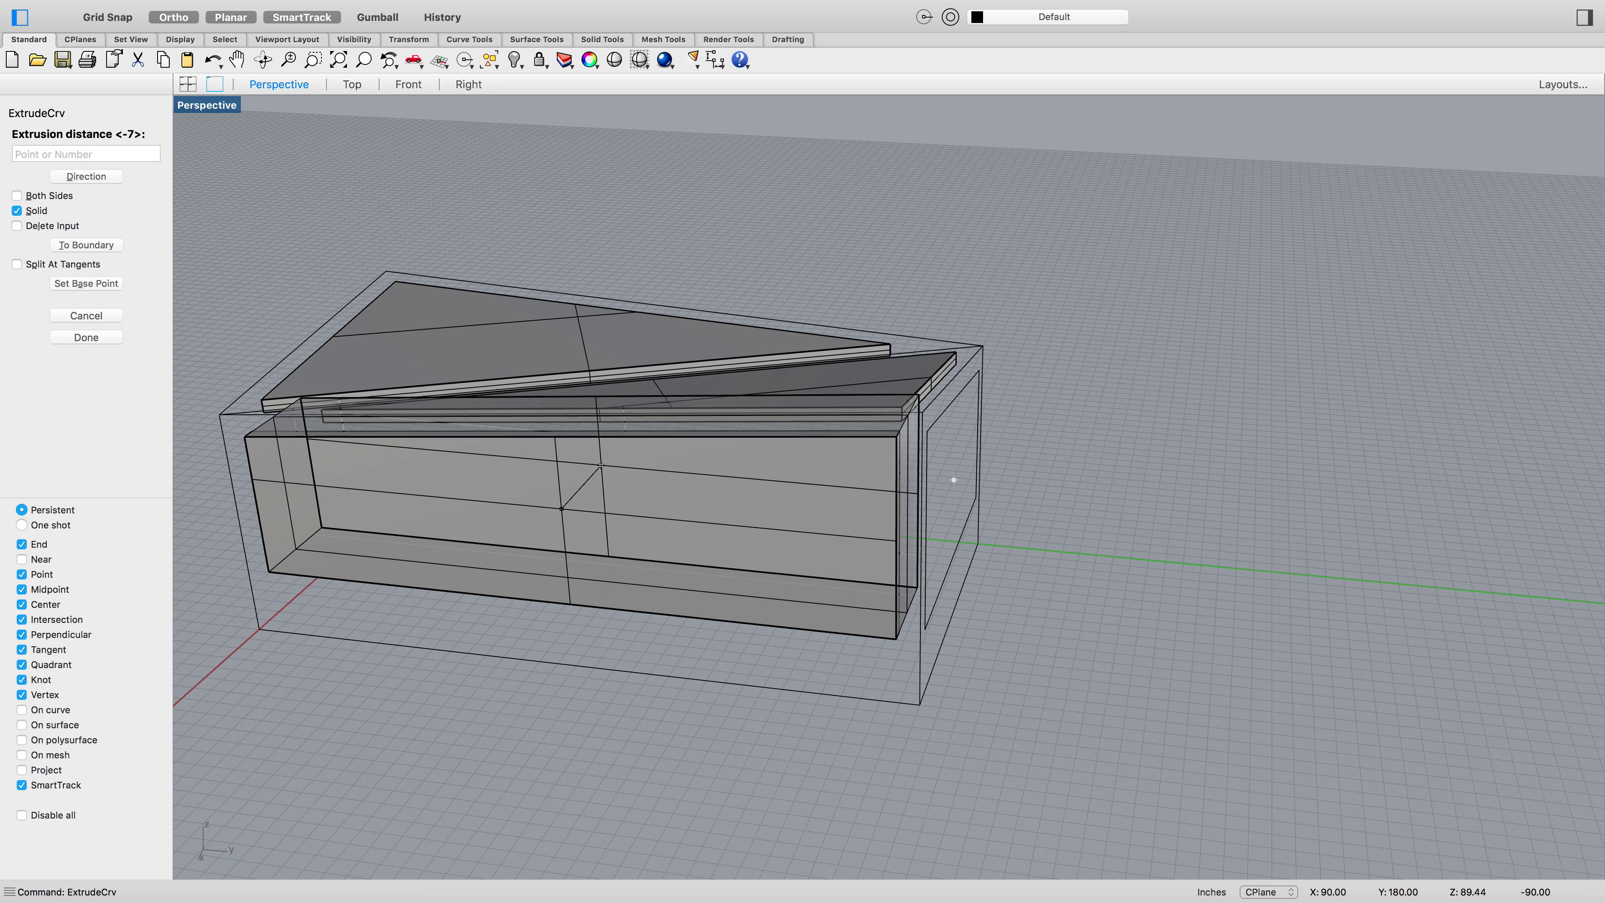
{"action": "key", "text": "Escape"}
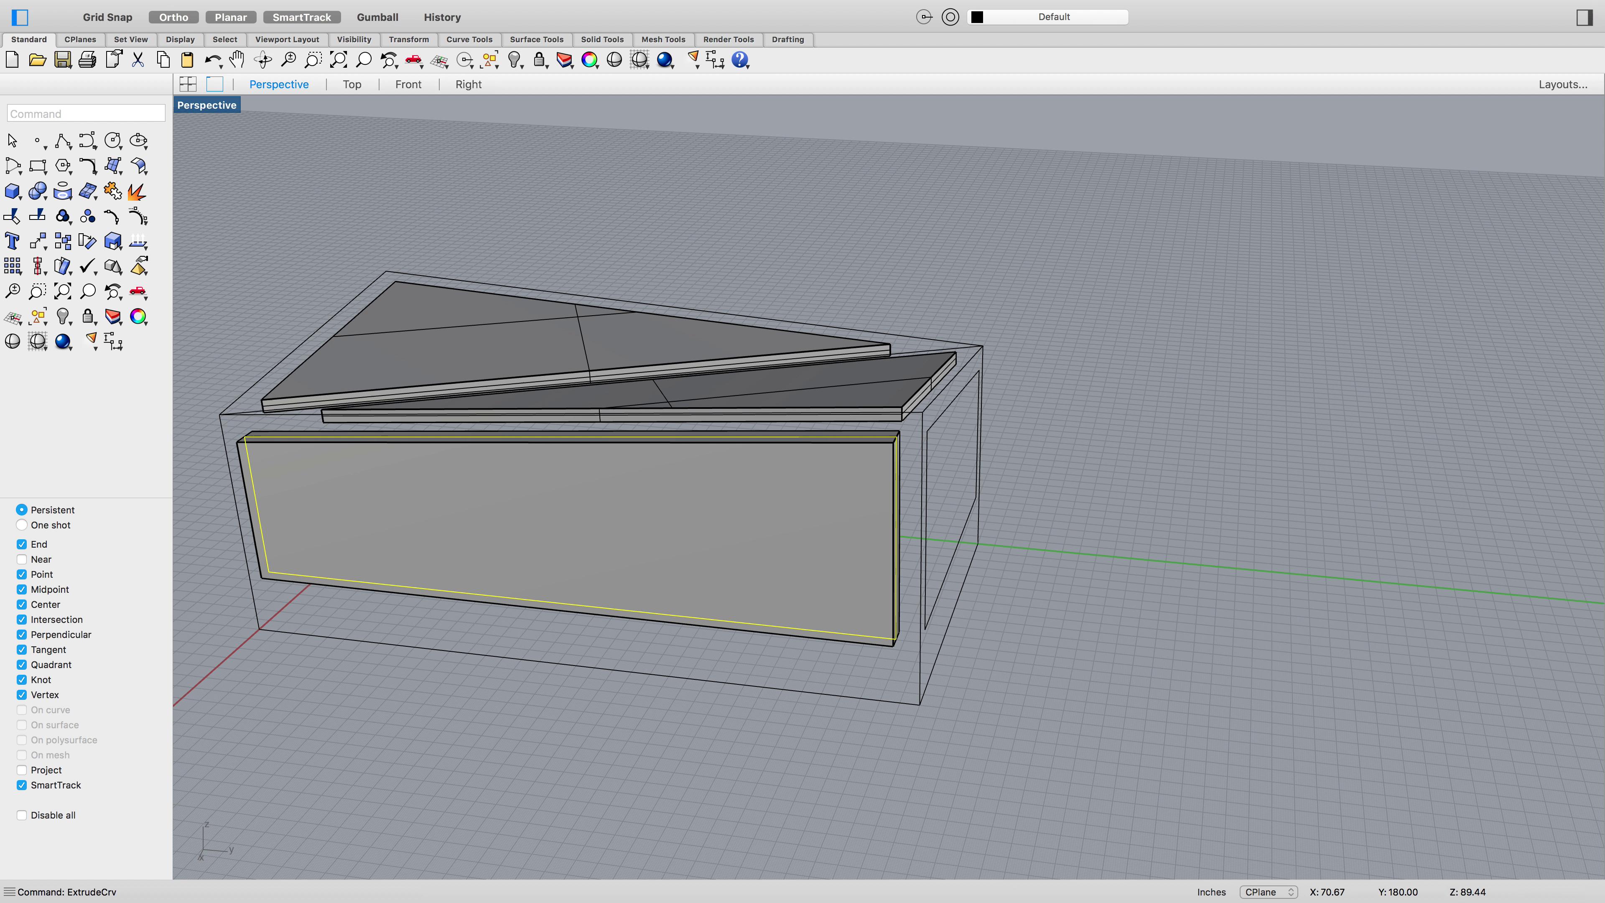
Extrude the short wall's inner outline into two solids, one 7 inches outward and one -7 inches inward
{"action": "left_click", "coordinate": [950, 566]}
{"action": "key", "text": "Return"}
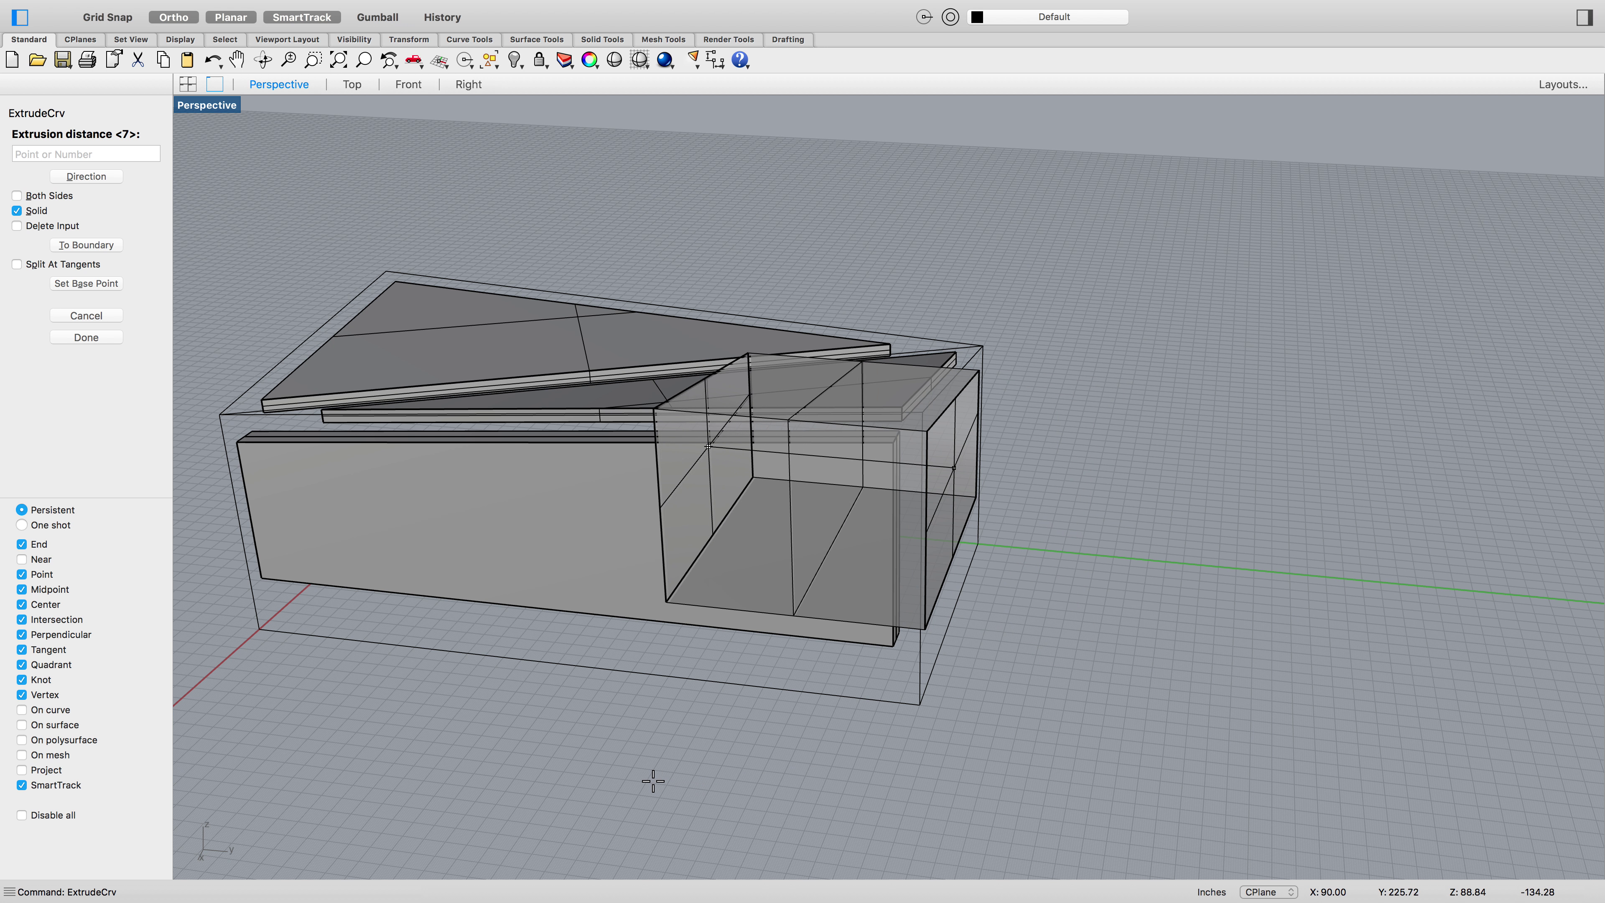
{"action": "type", "text": "7"}
{"action": "key", "text": "Return"}
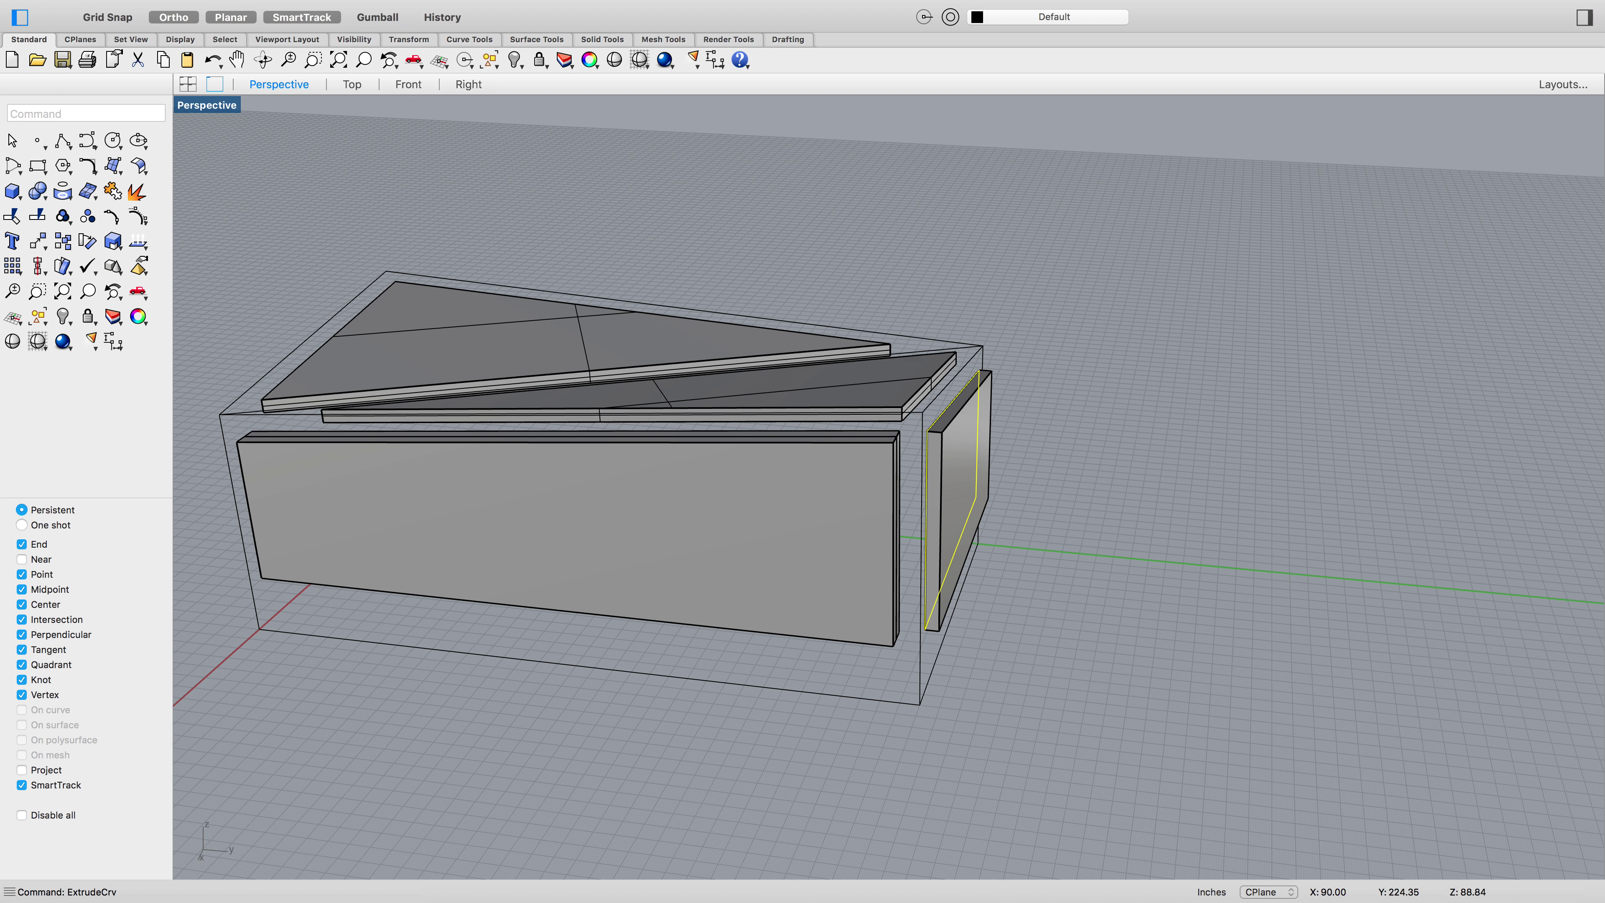
{"action": "key", "text": "Return"}
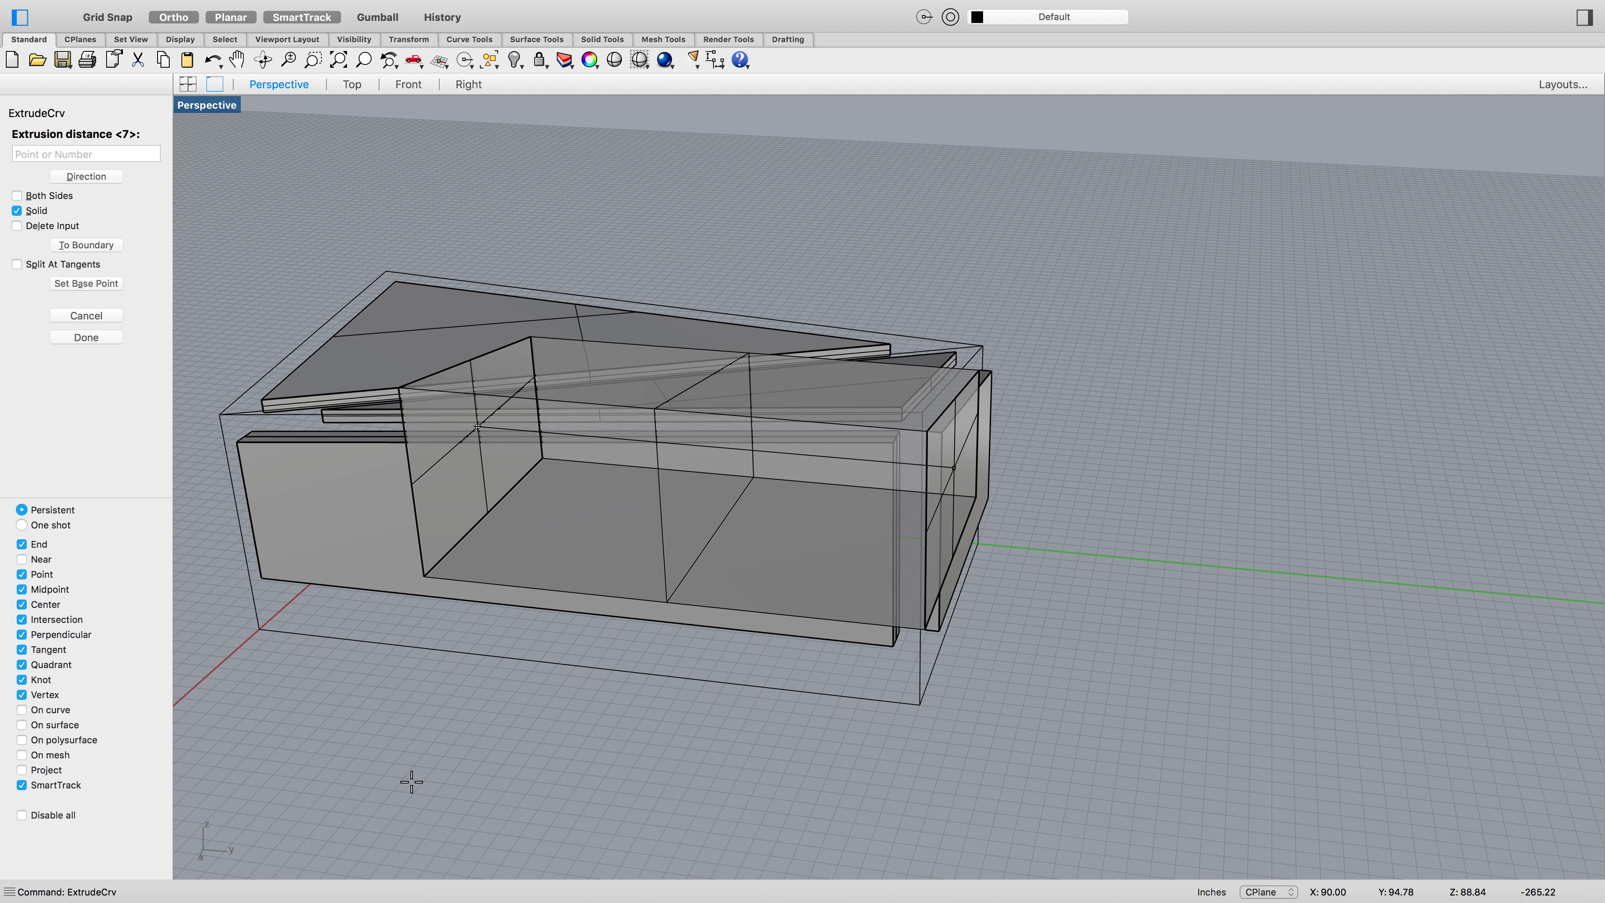
{"action": "type", "text": "-7"}
{"action": "key", "text": "Return"}
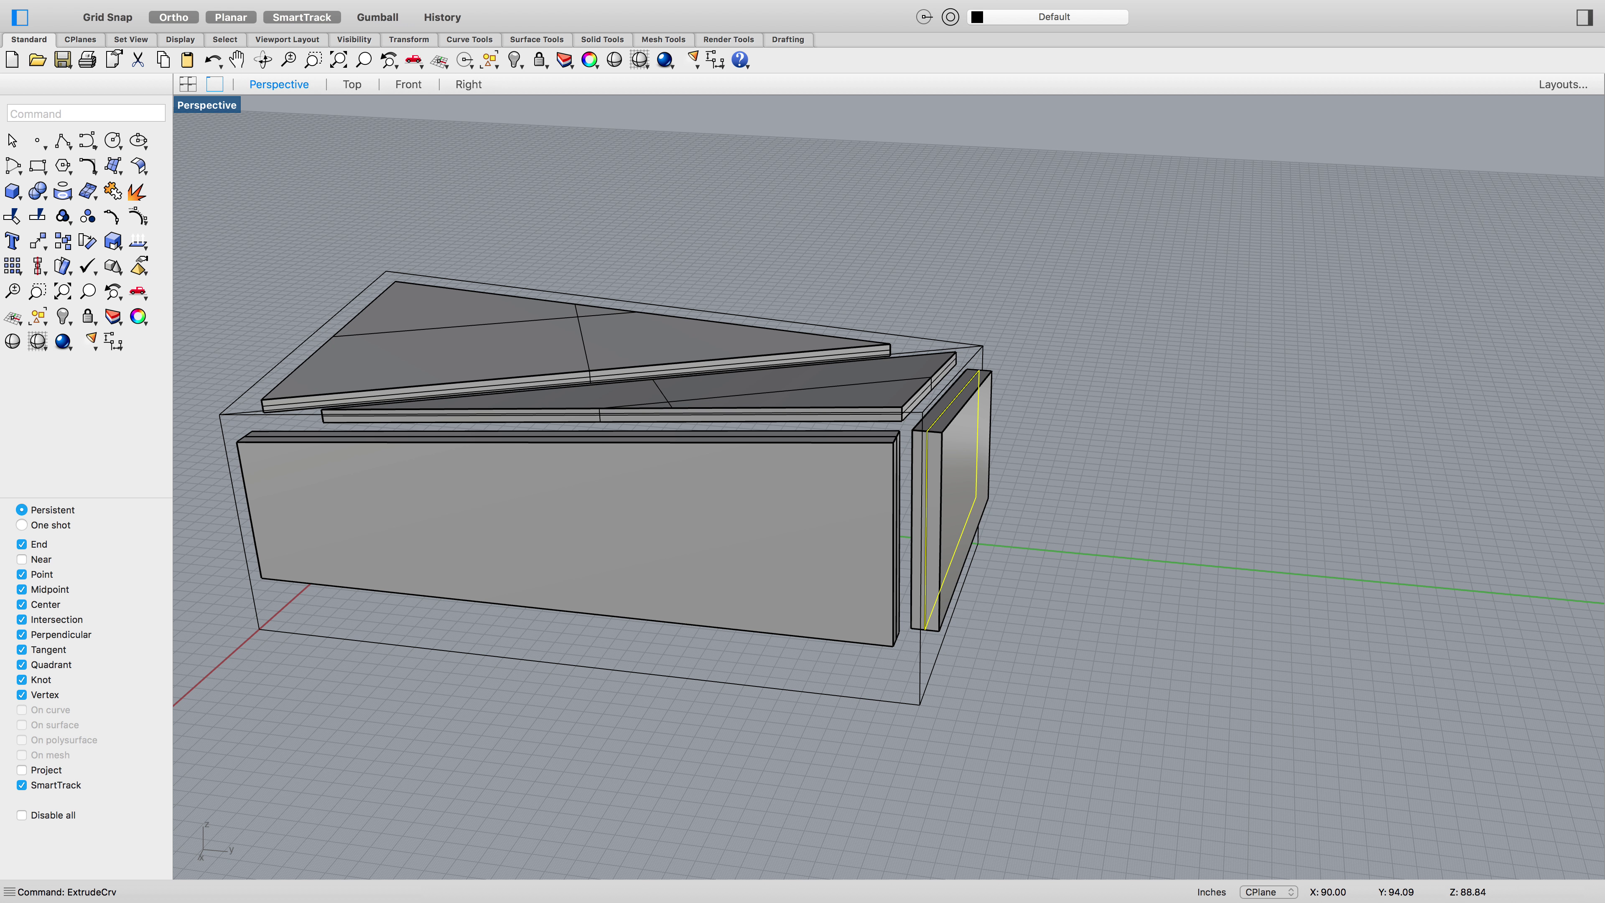
Delete the outward 7-inch solids of the long and short walls, keeping the inward ones
{"action": "left_click", "coordinate": [1178, 599]}
{"action": "left_click", "coordinate": [864, 559]}
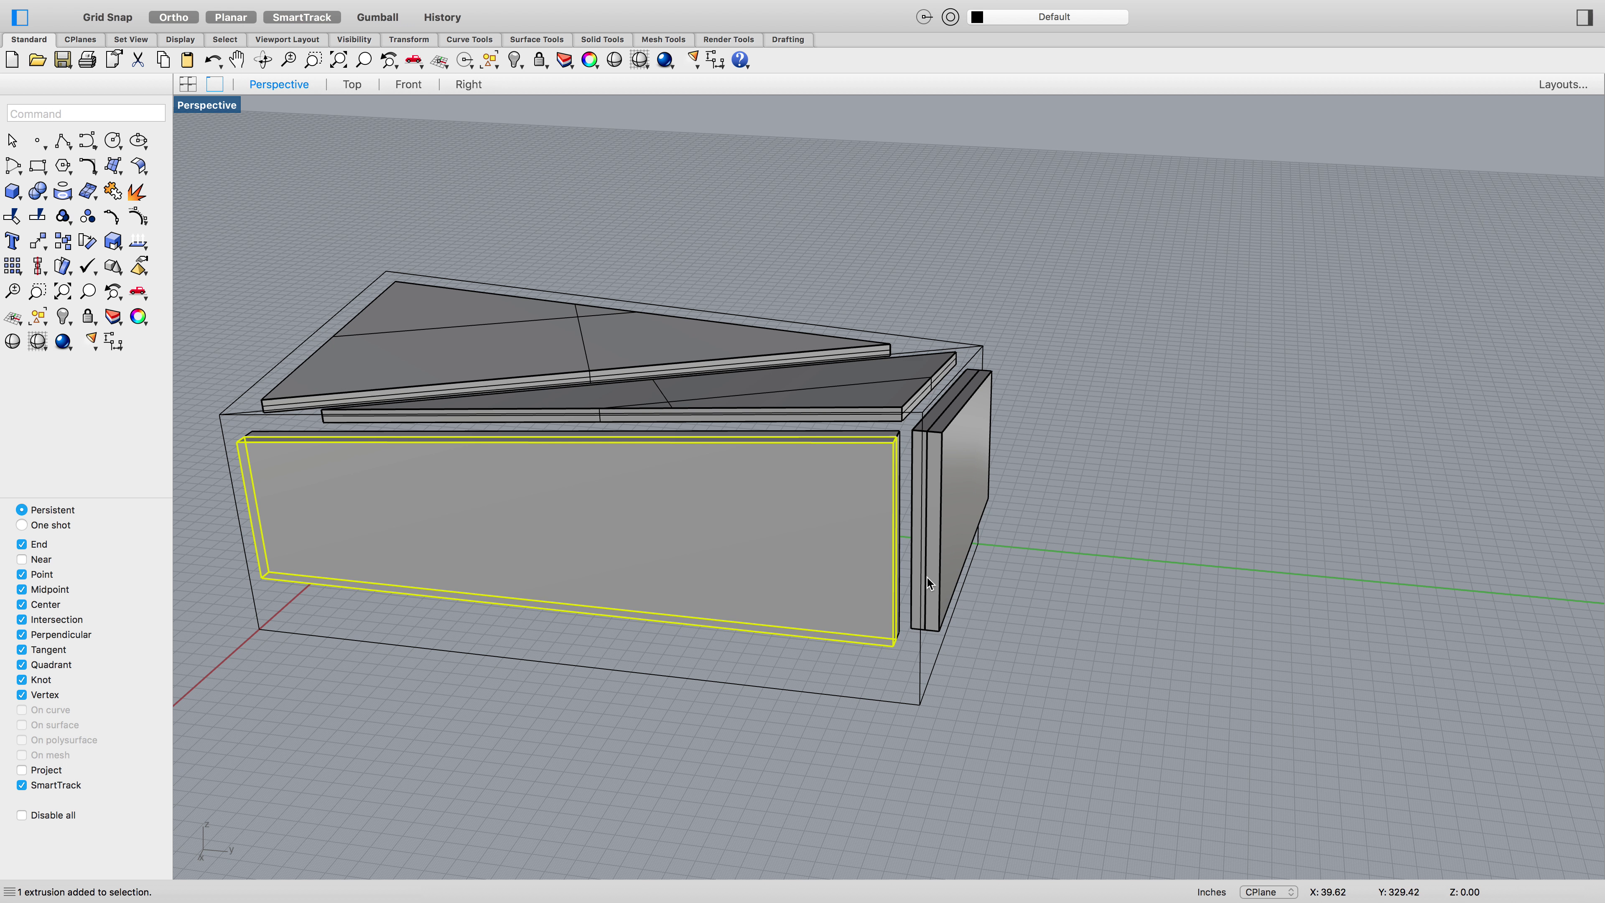
{"action": "key", "text": "Delete"}
Show all hidden objects to bring back the building shell around the opening solids
{"action": "right_click_drag", "start_coordinate": [940, 586], "coordinate": [1009, 821]}
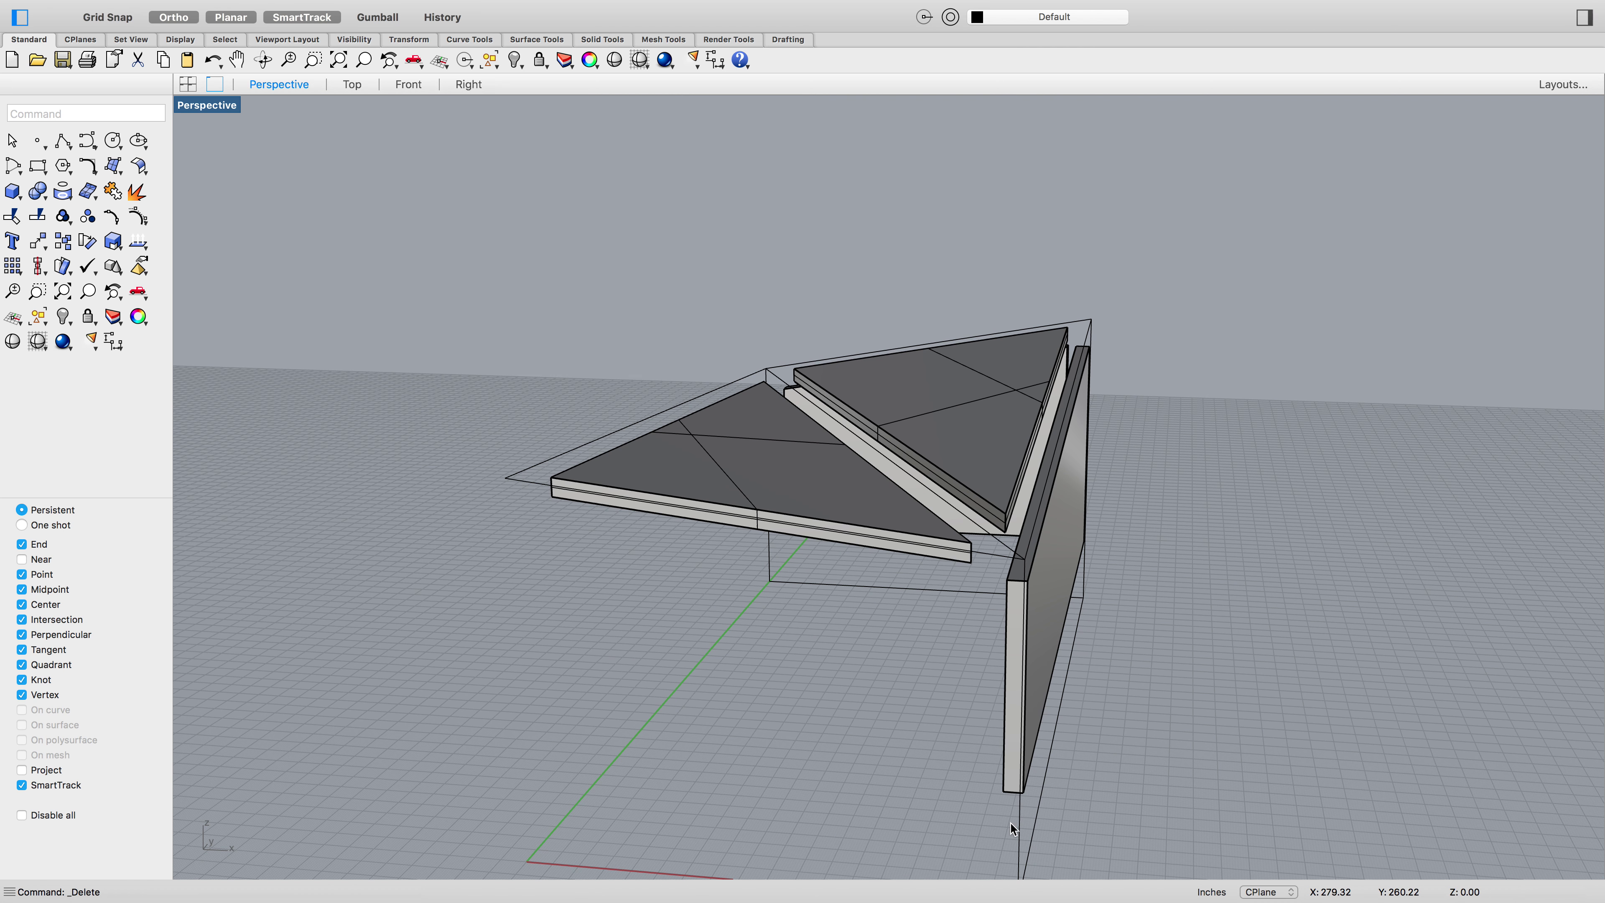
{"action": "middle_click", "coordinate": [1147, 715]}
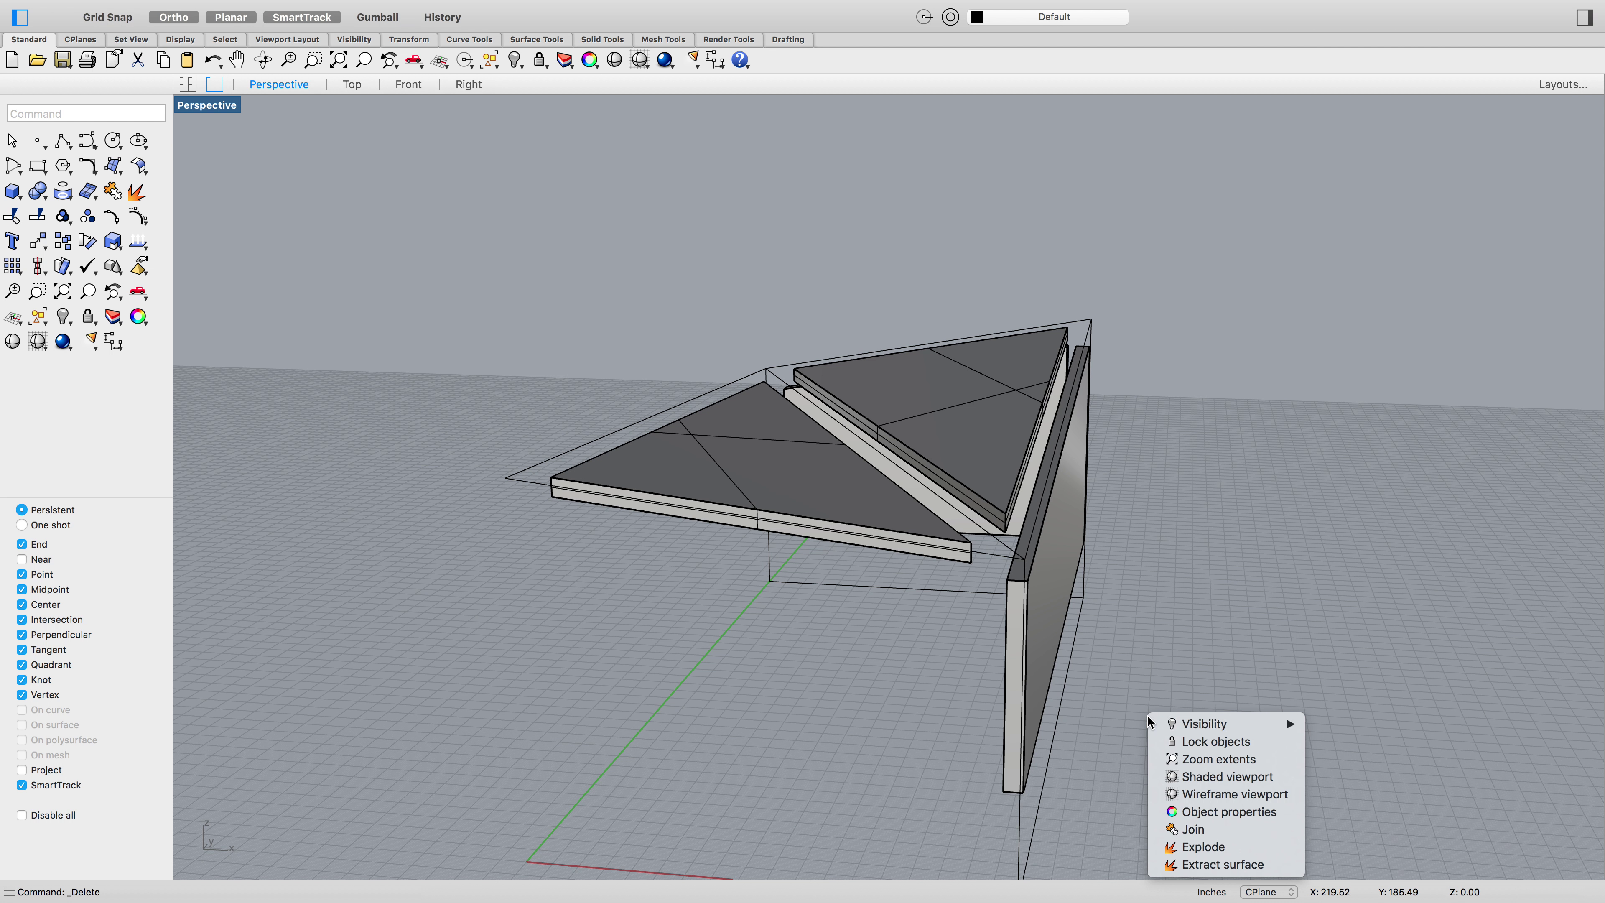
{"action": "mouse_move", "coordinate": [1201, 725]}
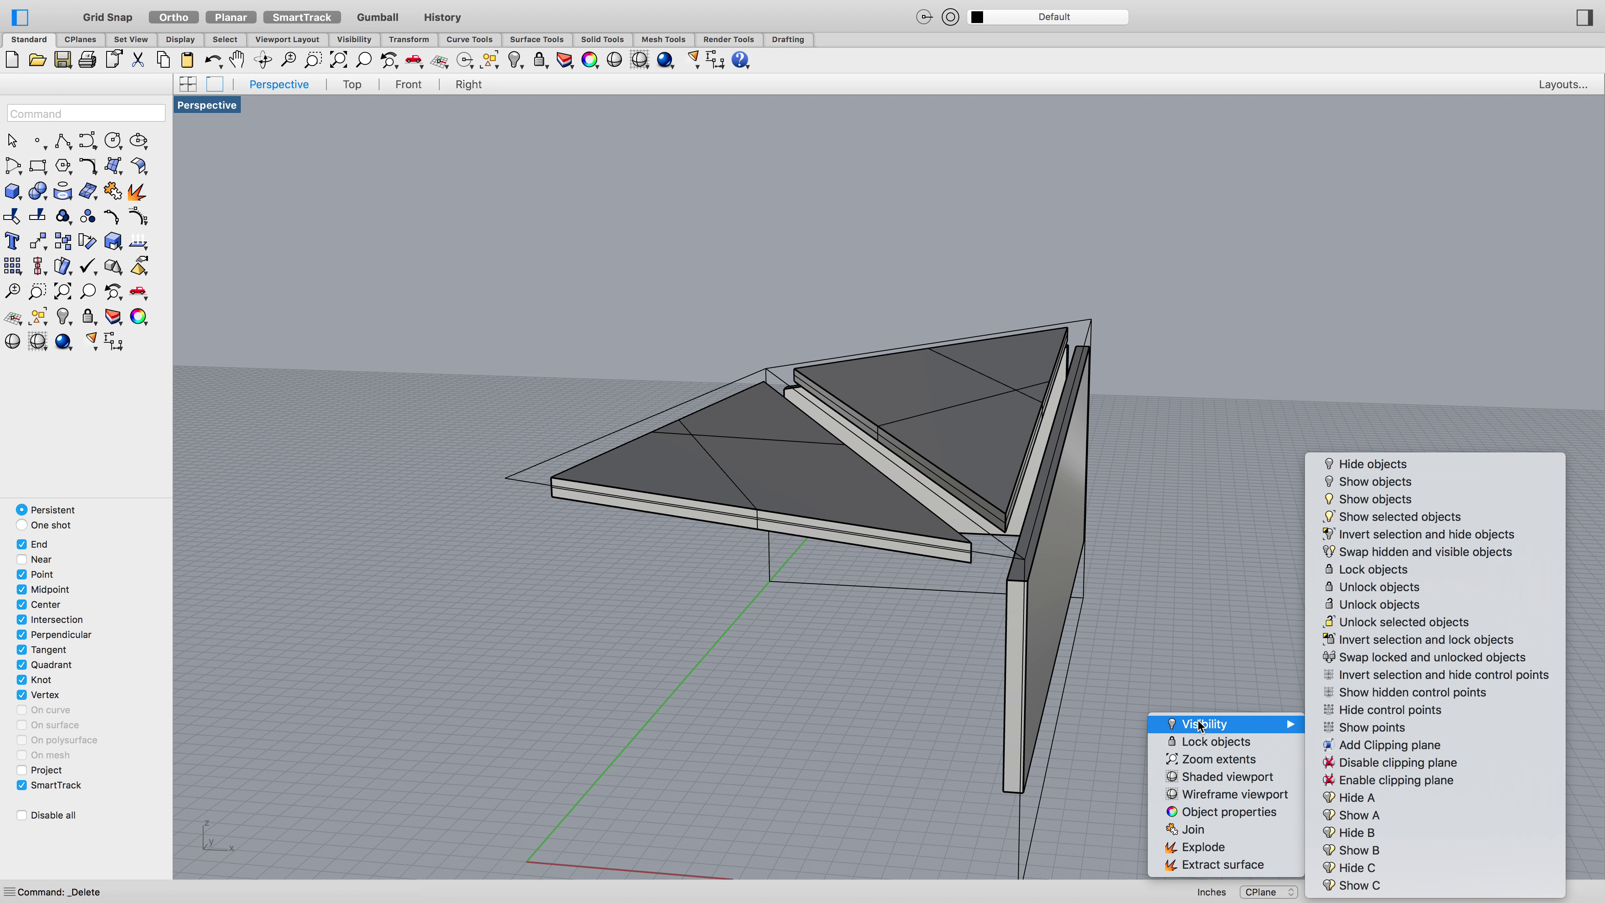
{"action": "left_click", "coordinate": [1352, 498]}
Use BooleanDifference to subtract the long wall, short wall and both roof triangle solids from the building shell
{"action": "mouse_move", "coordinate": [1212, 721]}
{"action": "right_mouse_down"}
{"action": "mouse_move", "coordinate": [1229, 738]}
{"action": "mouse_move", "coordinate": [1197, 738]}
{"action": "right_mouse_up"}
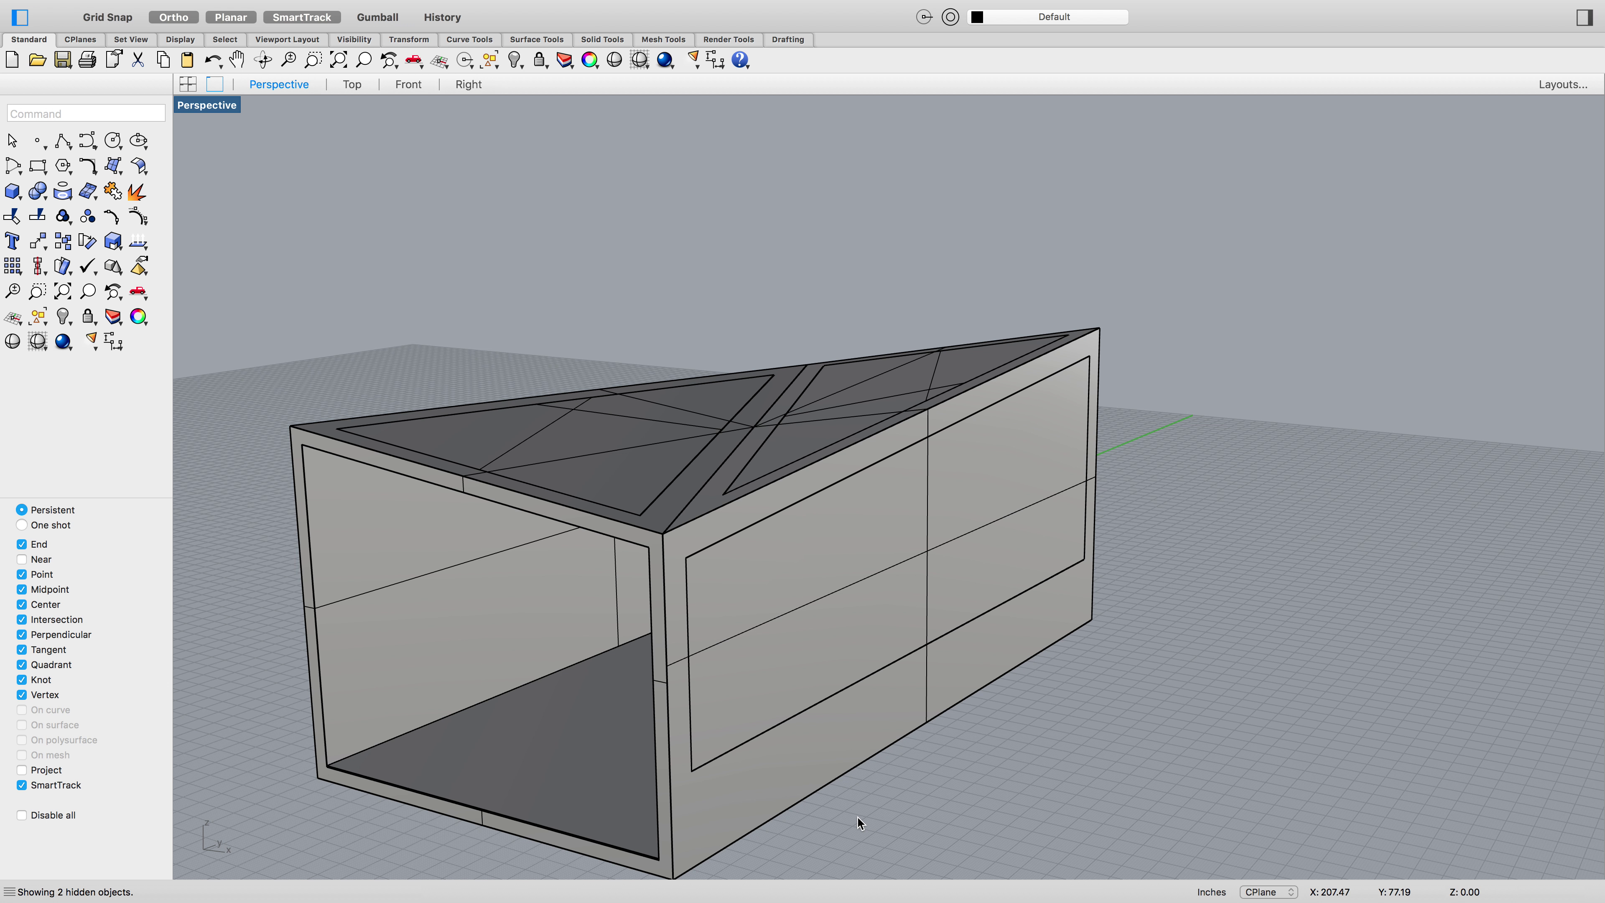
{"action": "type", "text": "bool"}
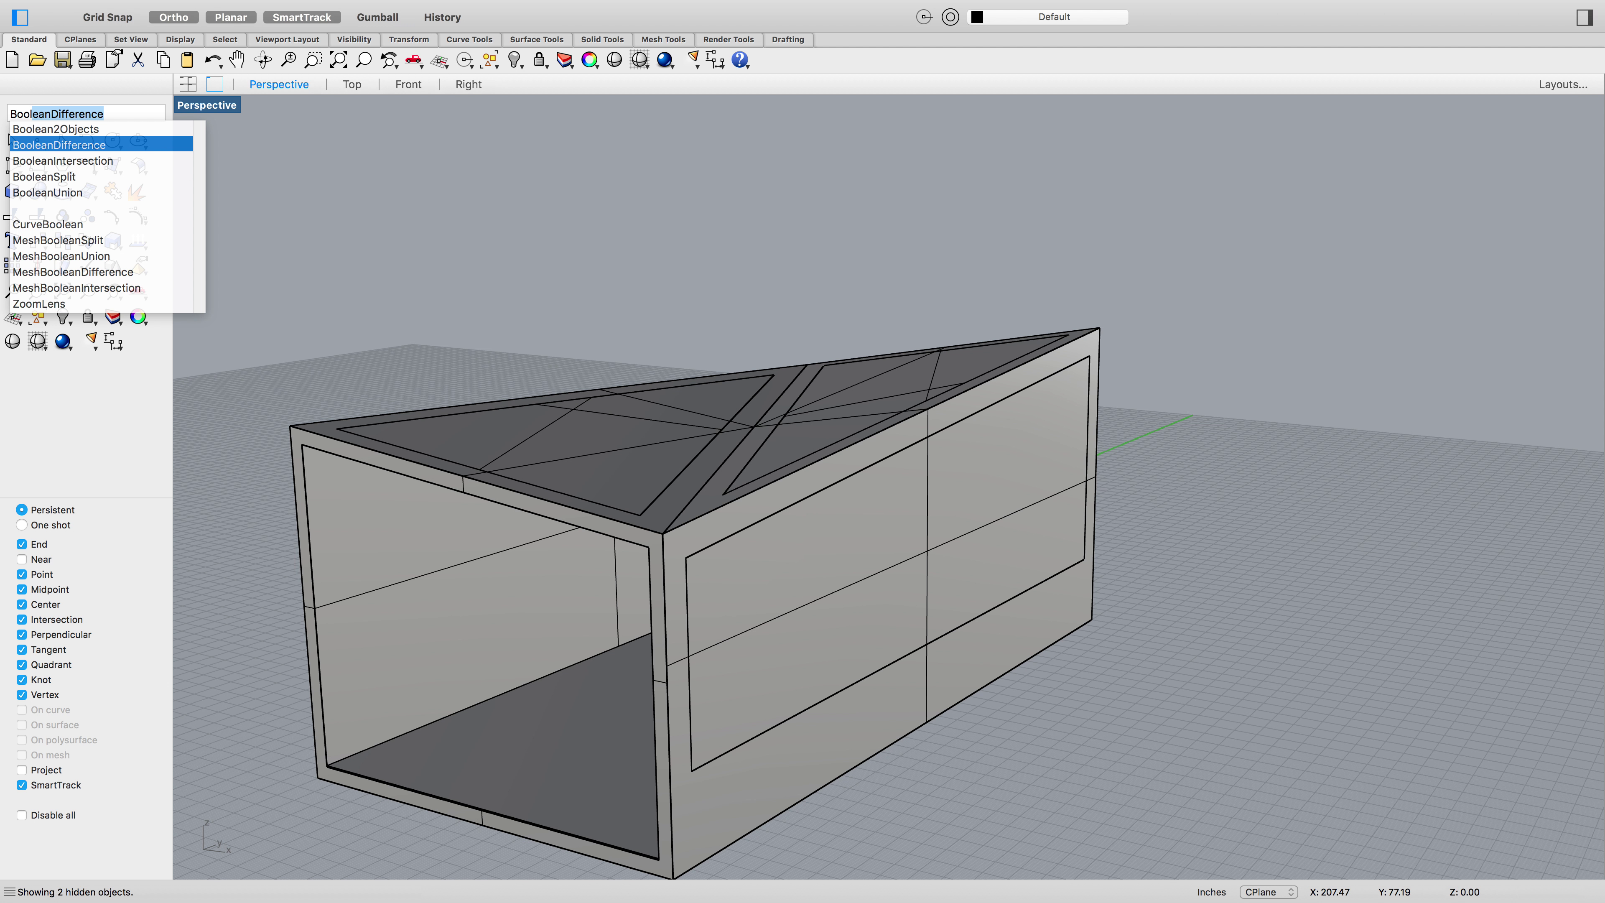
{"action": "key", "text": "Return"}
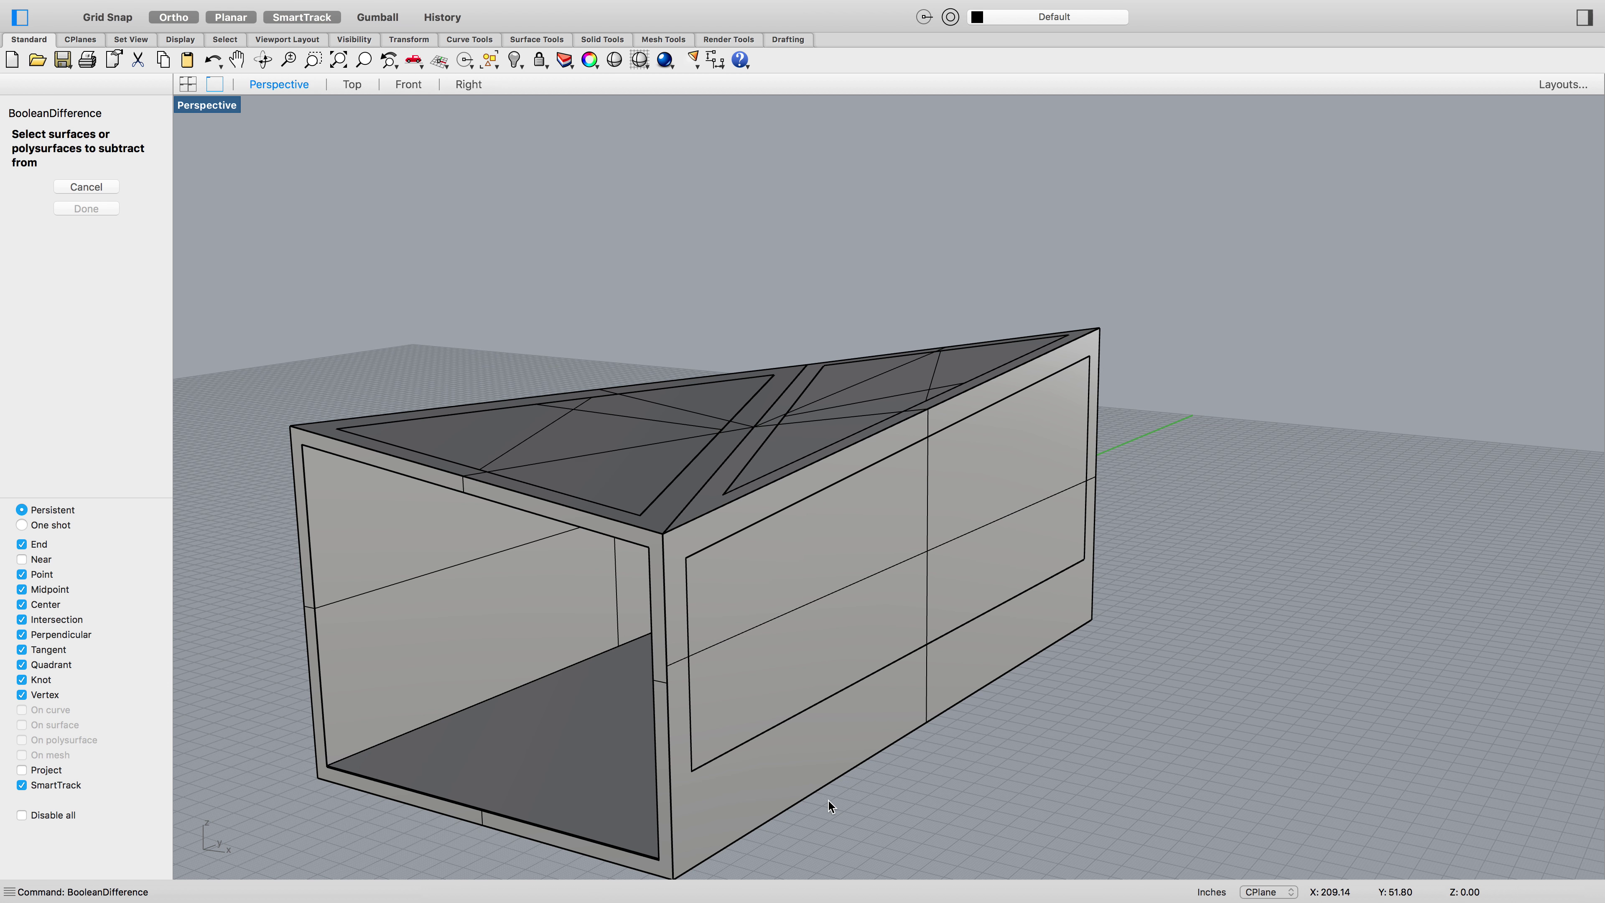
{"action": "left_click", "coordinate": [800, 766]}
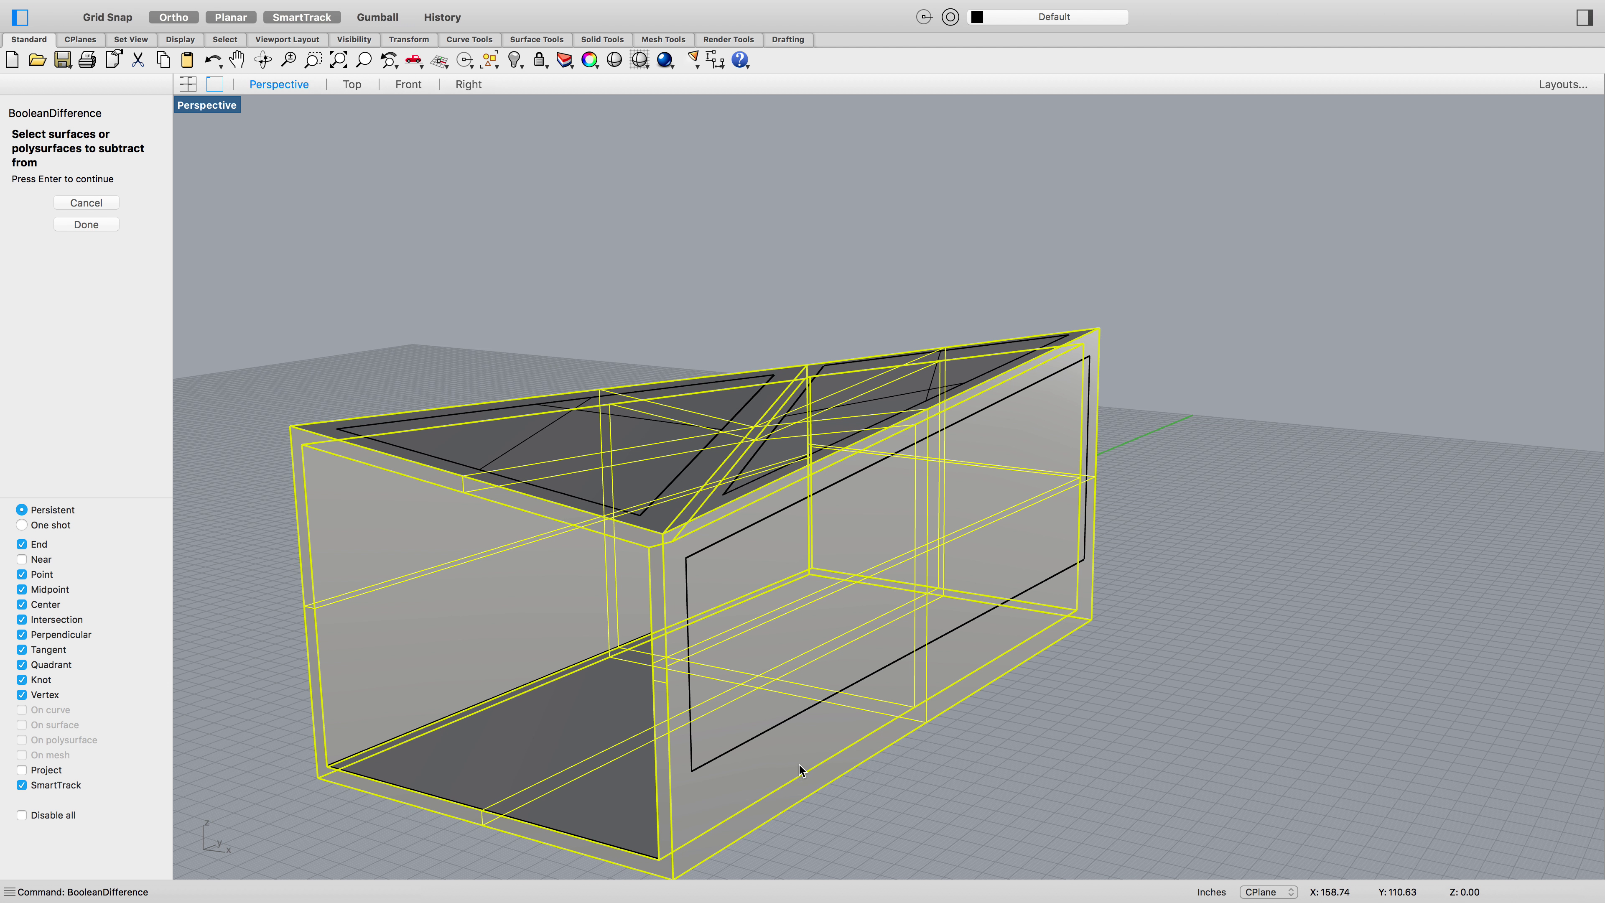
{"action": "key", "text": "Return"}
{"action": "left_click", "coordinate": [801, 640]}
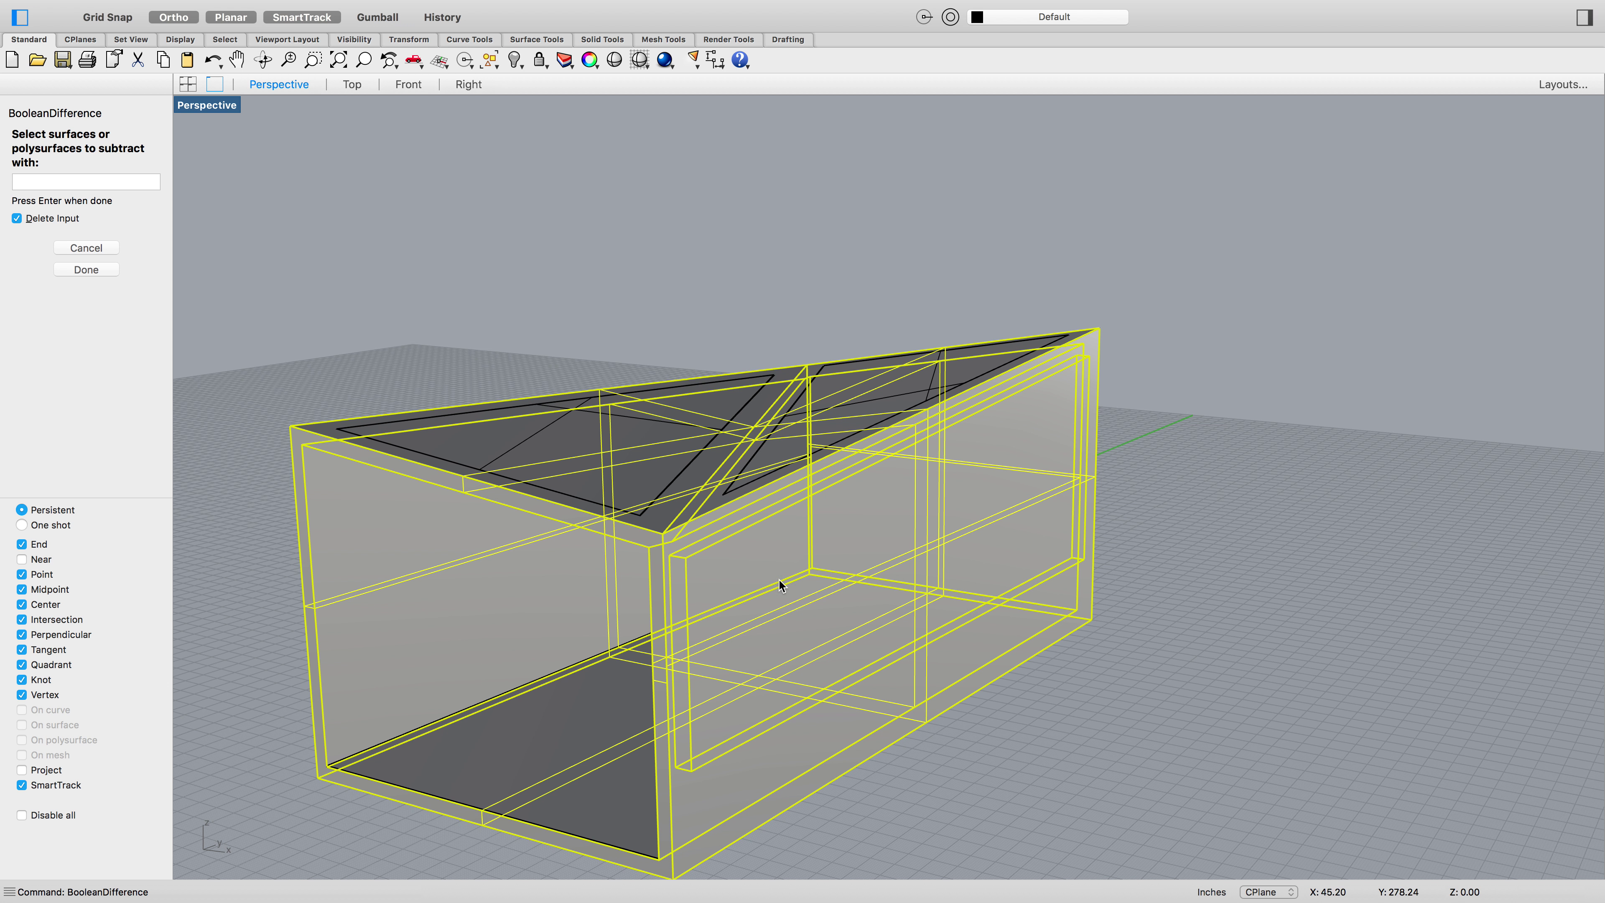
{"action": "left_click", "coordinate": [843, 428]}
{"action": "left_click", "coordinate": [638, 433]}
{"action": "right_click_drag", "start_coordinate": [1275, 519], "coordinate": [1102, 566]}
{"action": "left_click", "coordinate": [912, 520]}
{"action": "key", "text": "Return"}
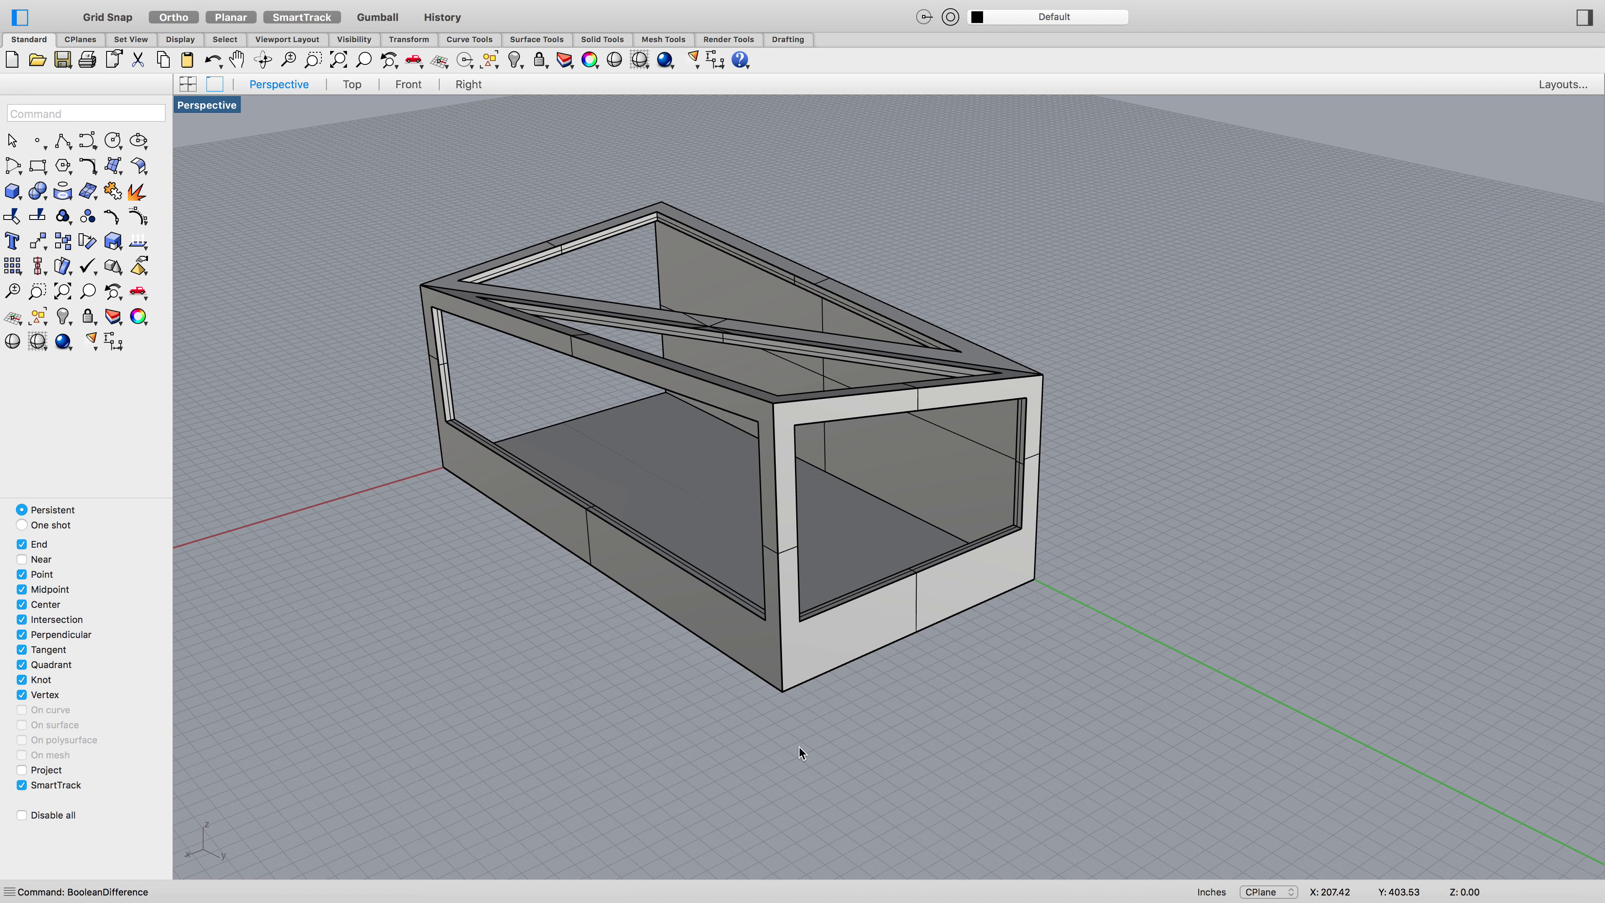
Select the roof outlines and the short wall's inner outline, and extrude them as solids with a distance of 0.25 inches
{"action": "right_click_drag", "start_coordinate": [647, 753], "coordinate": [587, 708]}
{"action": "scroll", "coordinate": [586, 709], "scroll_direction": "down", "scroll_amount": 5}
{"action": "left_click_drag", "start_coordinate": [431, 762], "coordinate": [905, 529]}
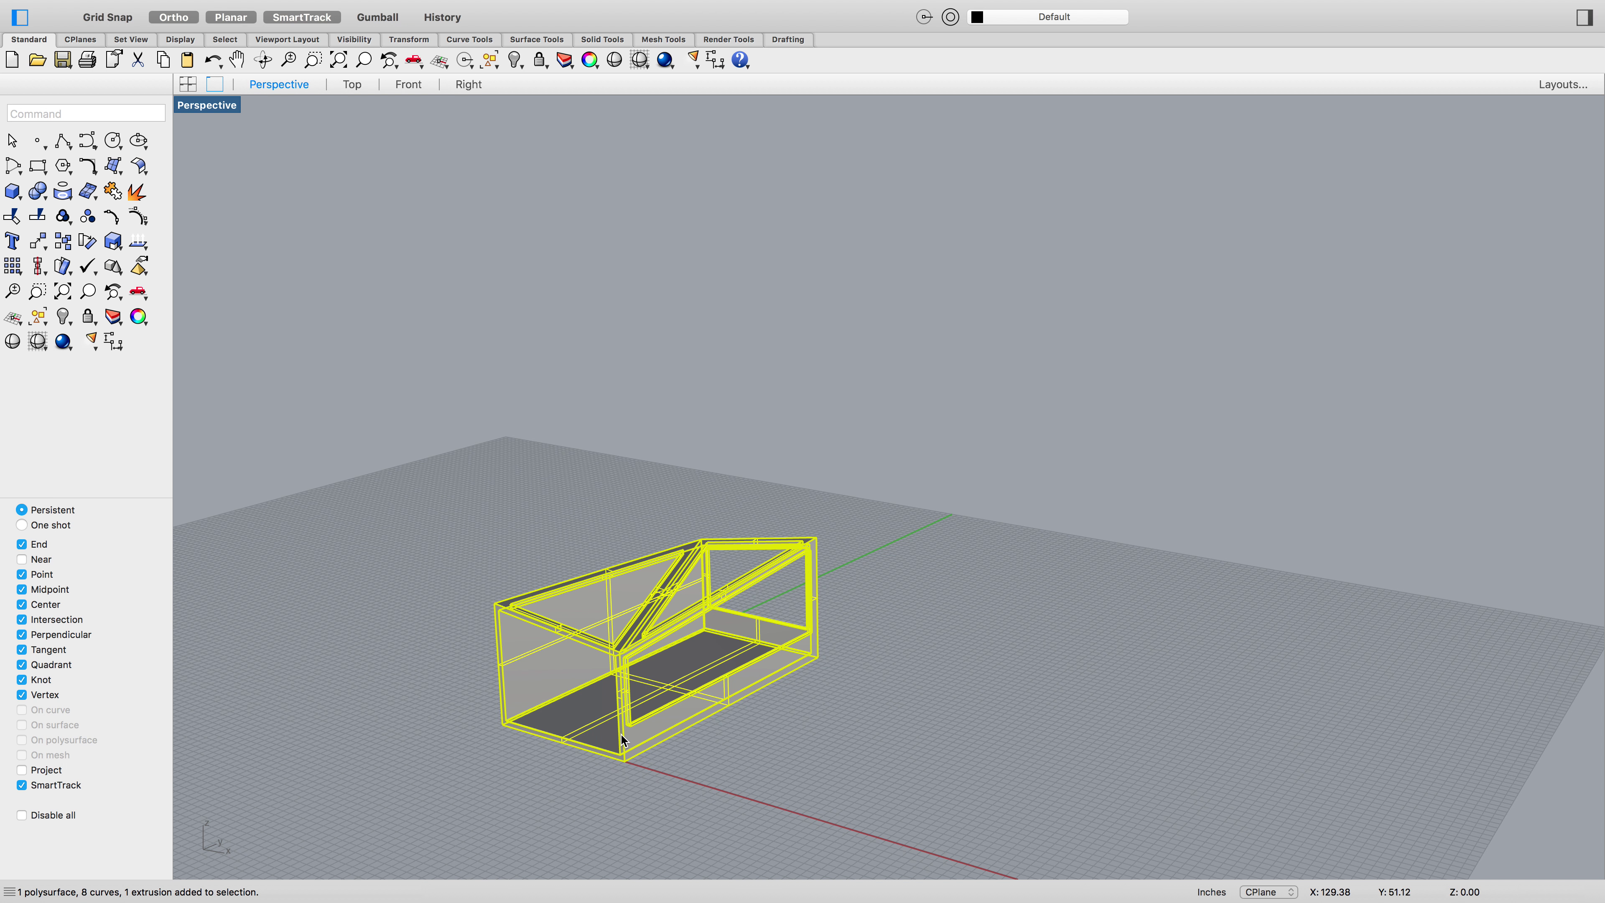
{"action": "key", "text": "Escape"}
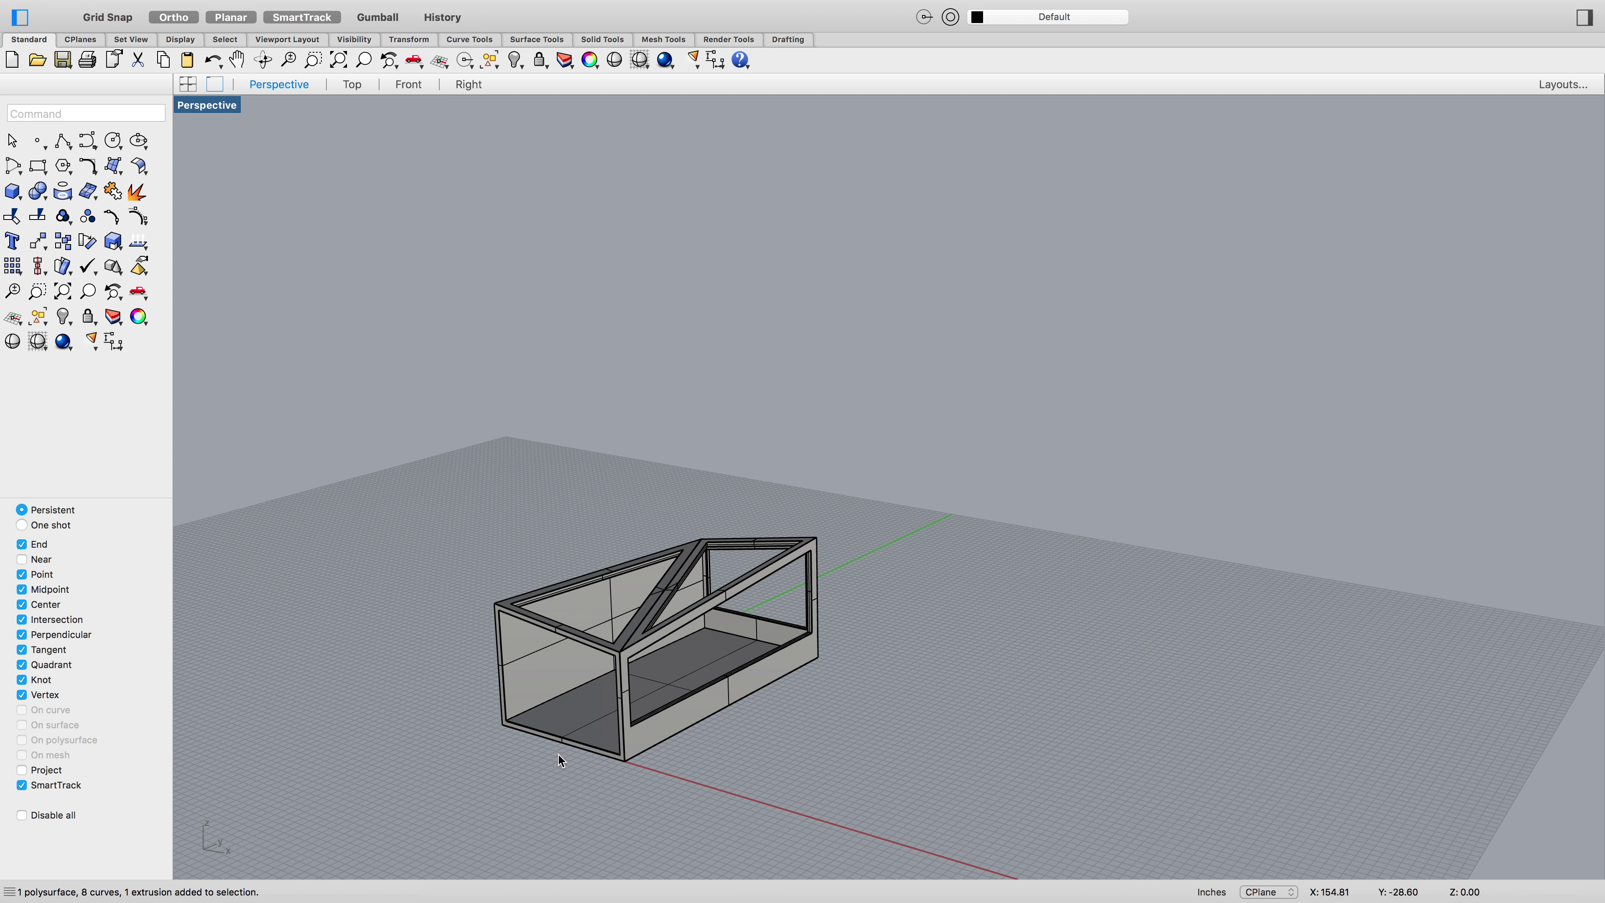
{"action": "left_click_drag", "start_coordinate": [432, 680], "coordinate": [811, 462]}
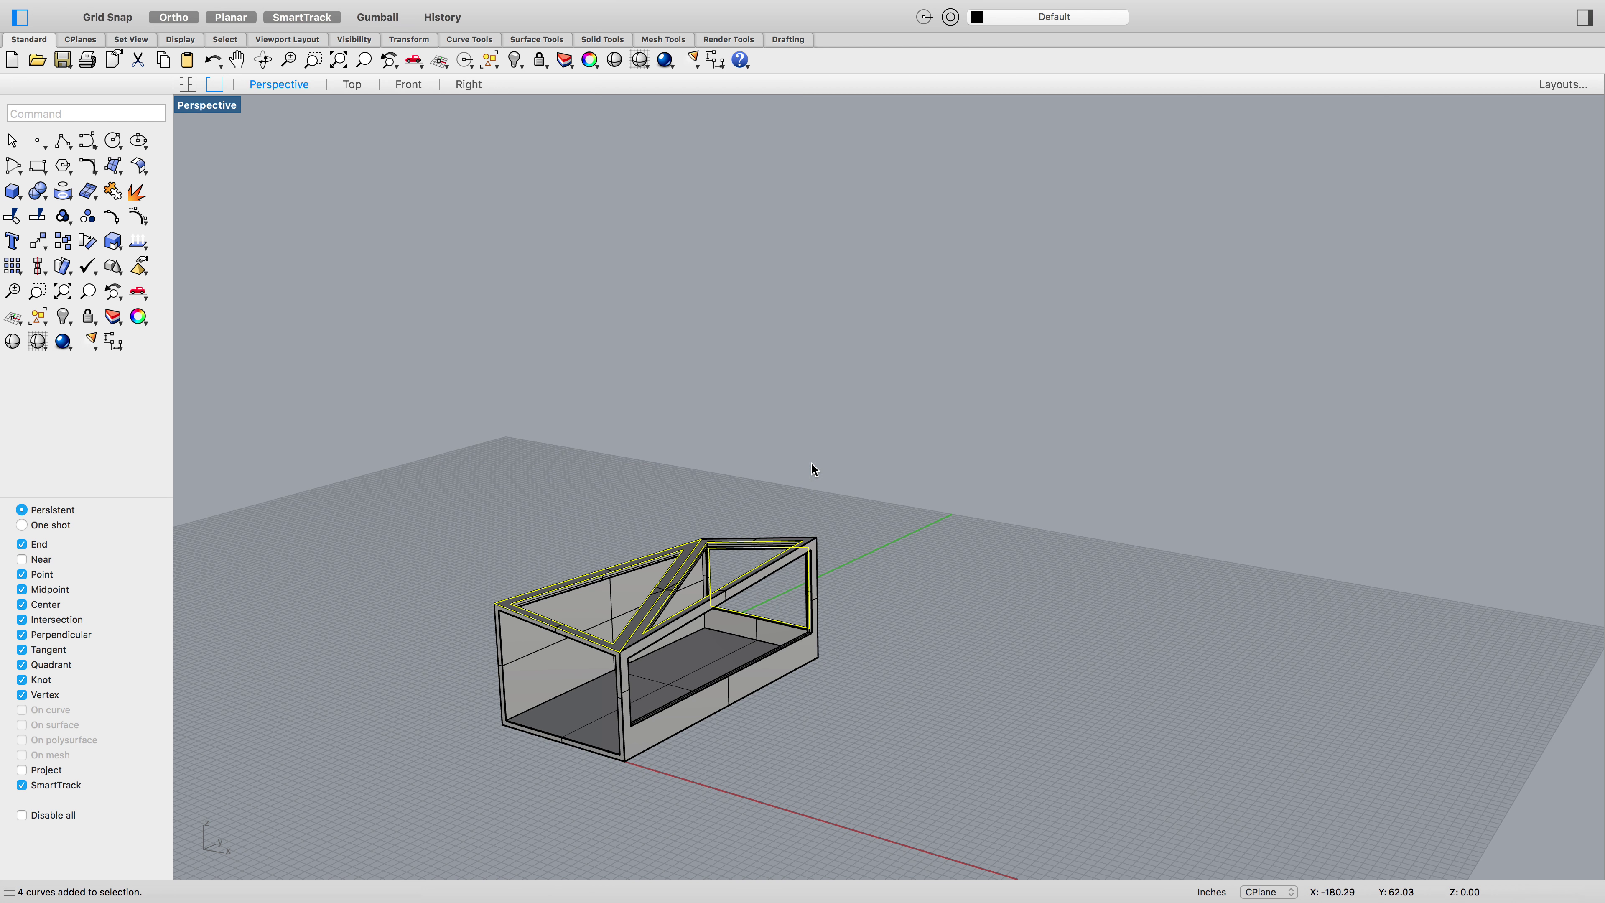
{"action": "scroll", "coordinate": [803, 655], "scroll_direction": "up", "scroll_amount": 5}
{"action": "type", "text": "e"}
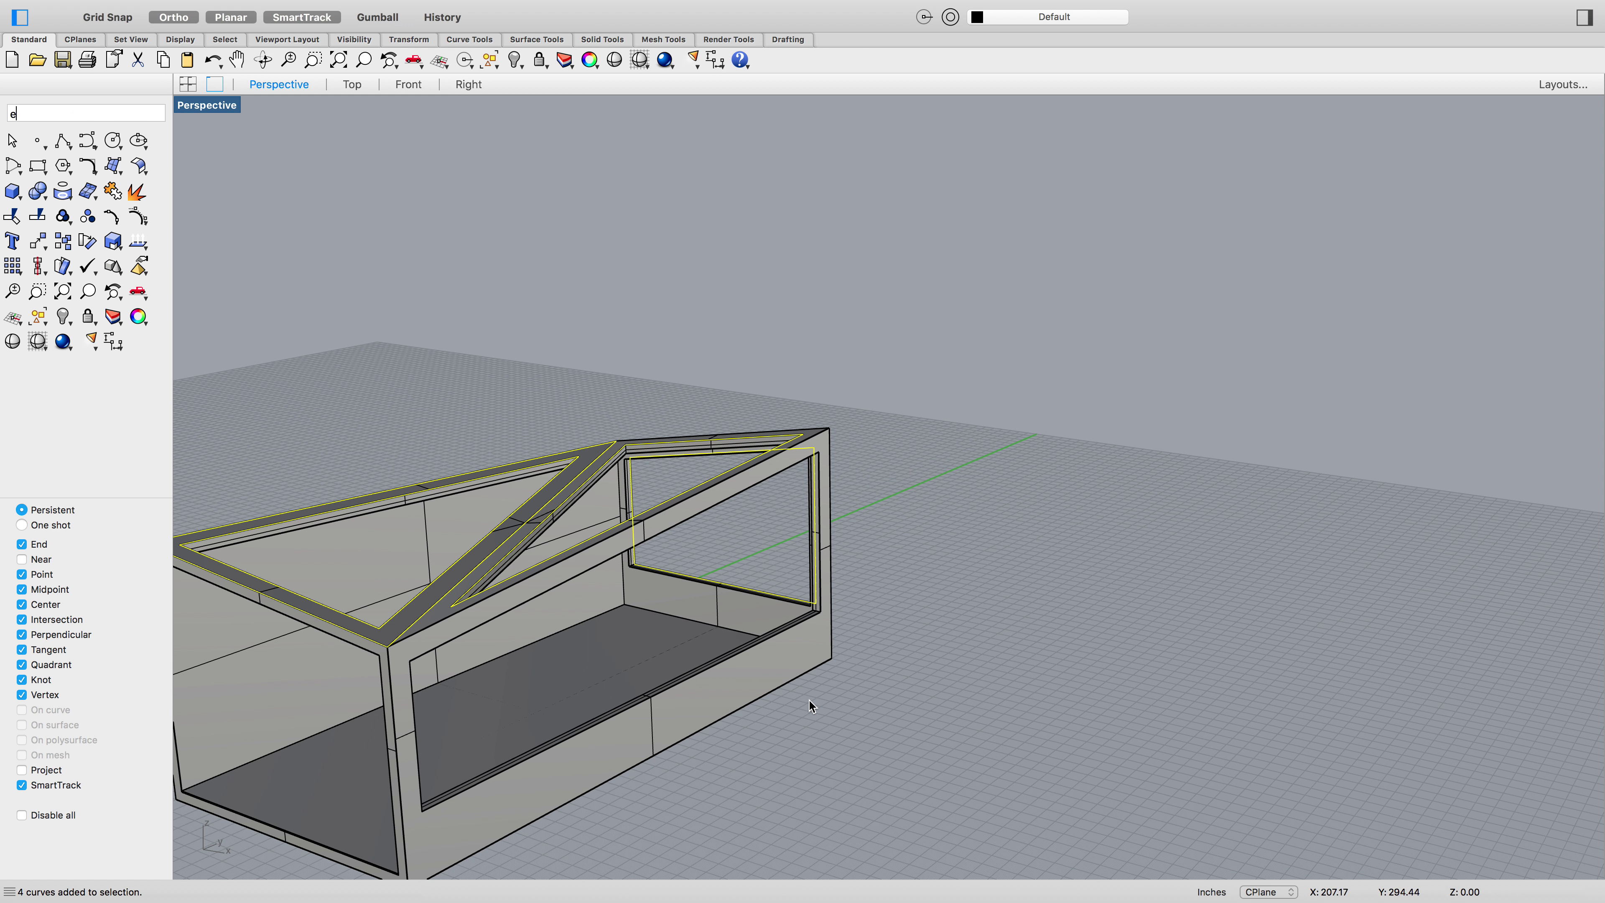
{"action": "type", "text": "xtrudeCrv"}
{"action": "key", "text": "Return"}
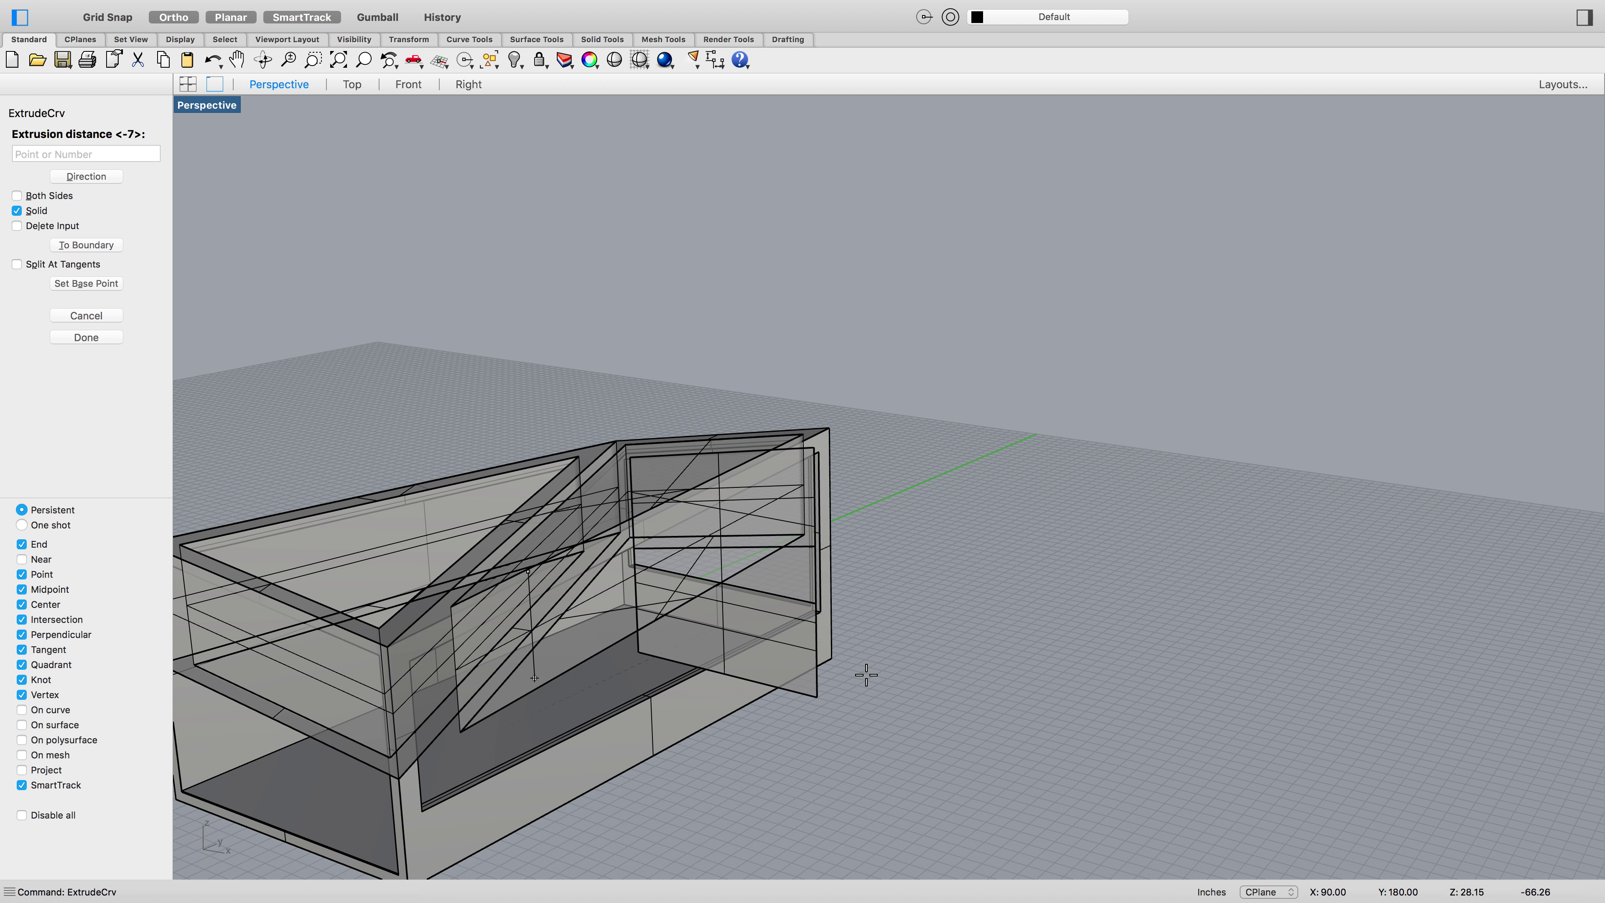
{"action": "type", "text": ".25"}
{"action": "key", "text": "Return"}
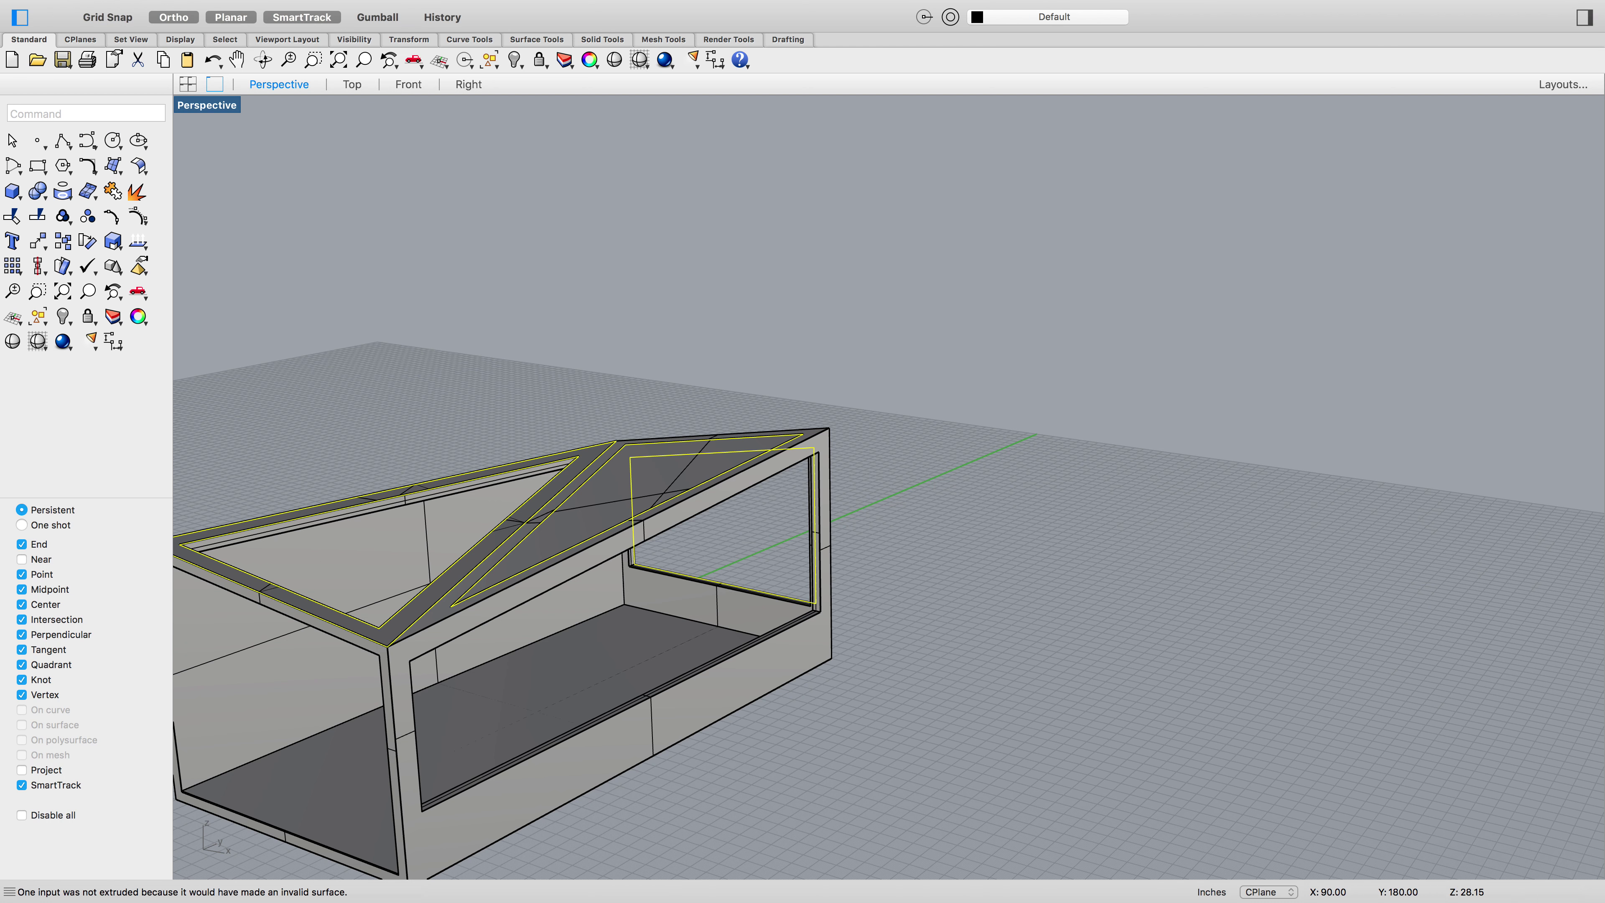
{"action": "left_click", "coordinate": [910, 632]}
{"action": "left_click", "coordinate": [790, 594]}
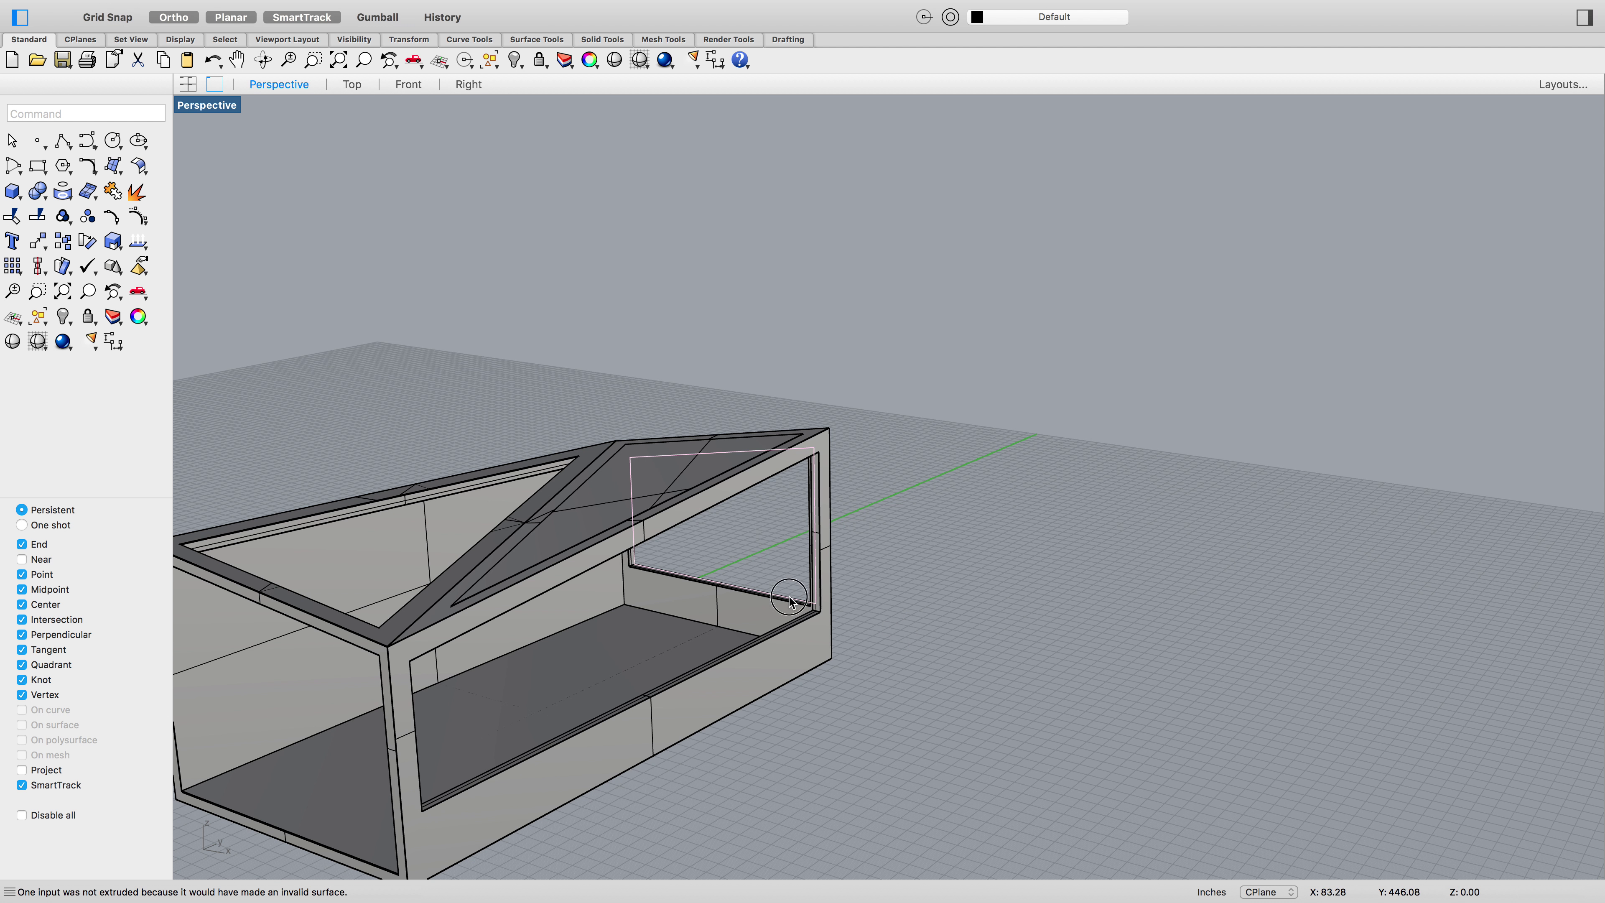
{"action": "key", "text": "Return"}
{"action": "left_click", "coordinate": [967, 609]}
{"action": "key", "text": "Return"}
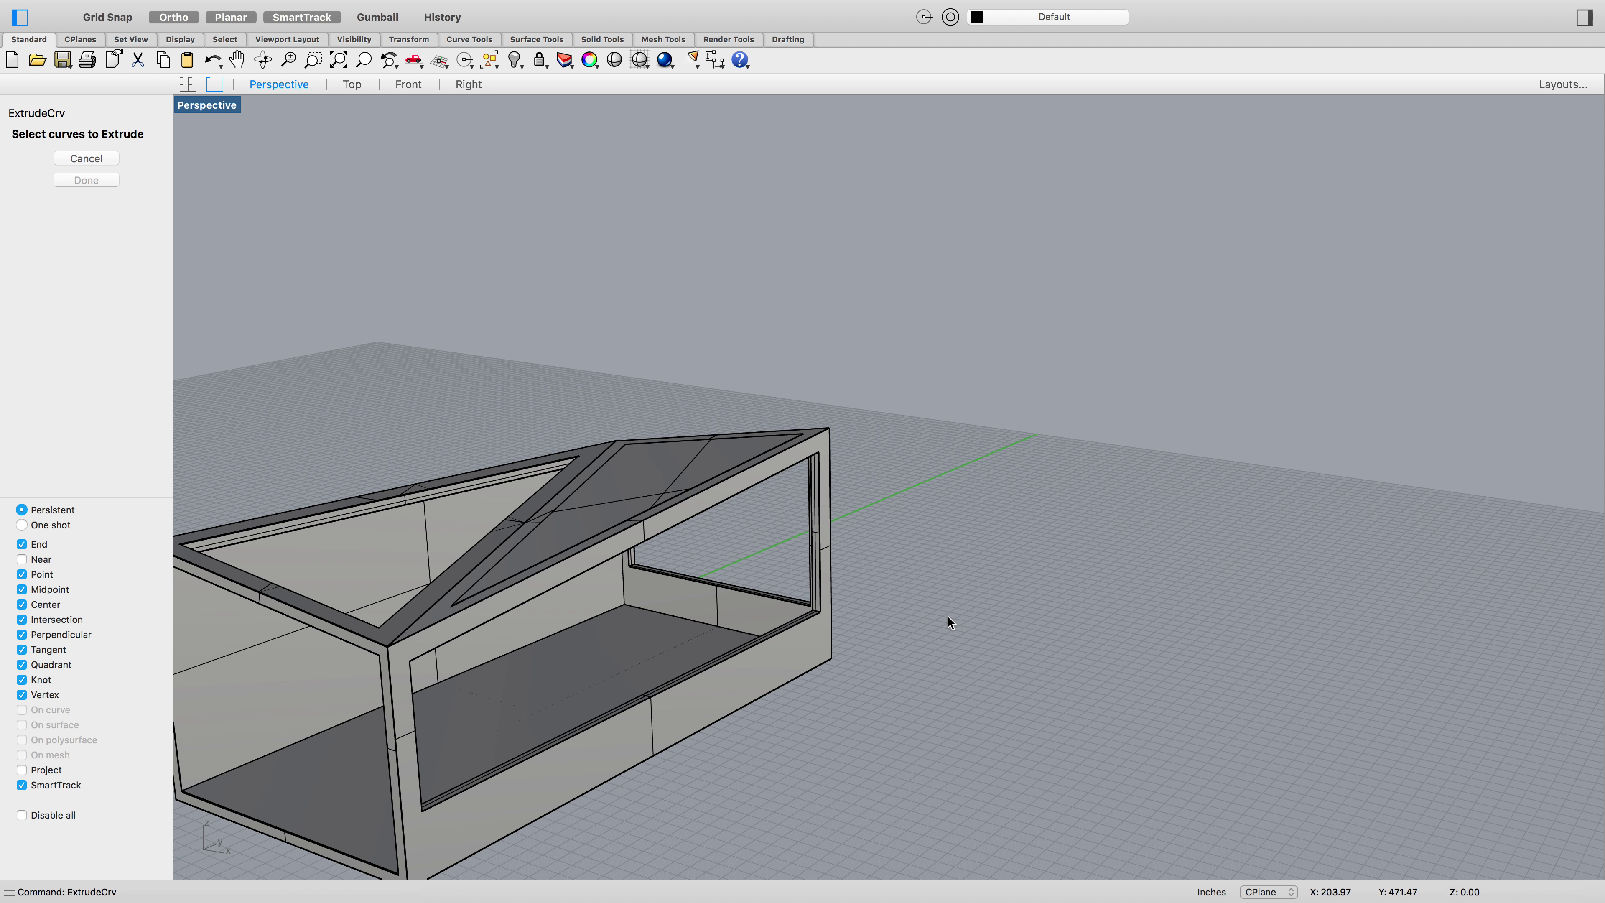
{"action": "left_click", "coordinate": [788, 598]}
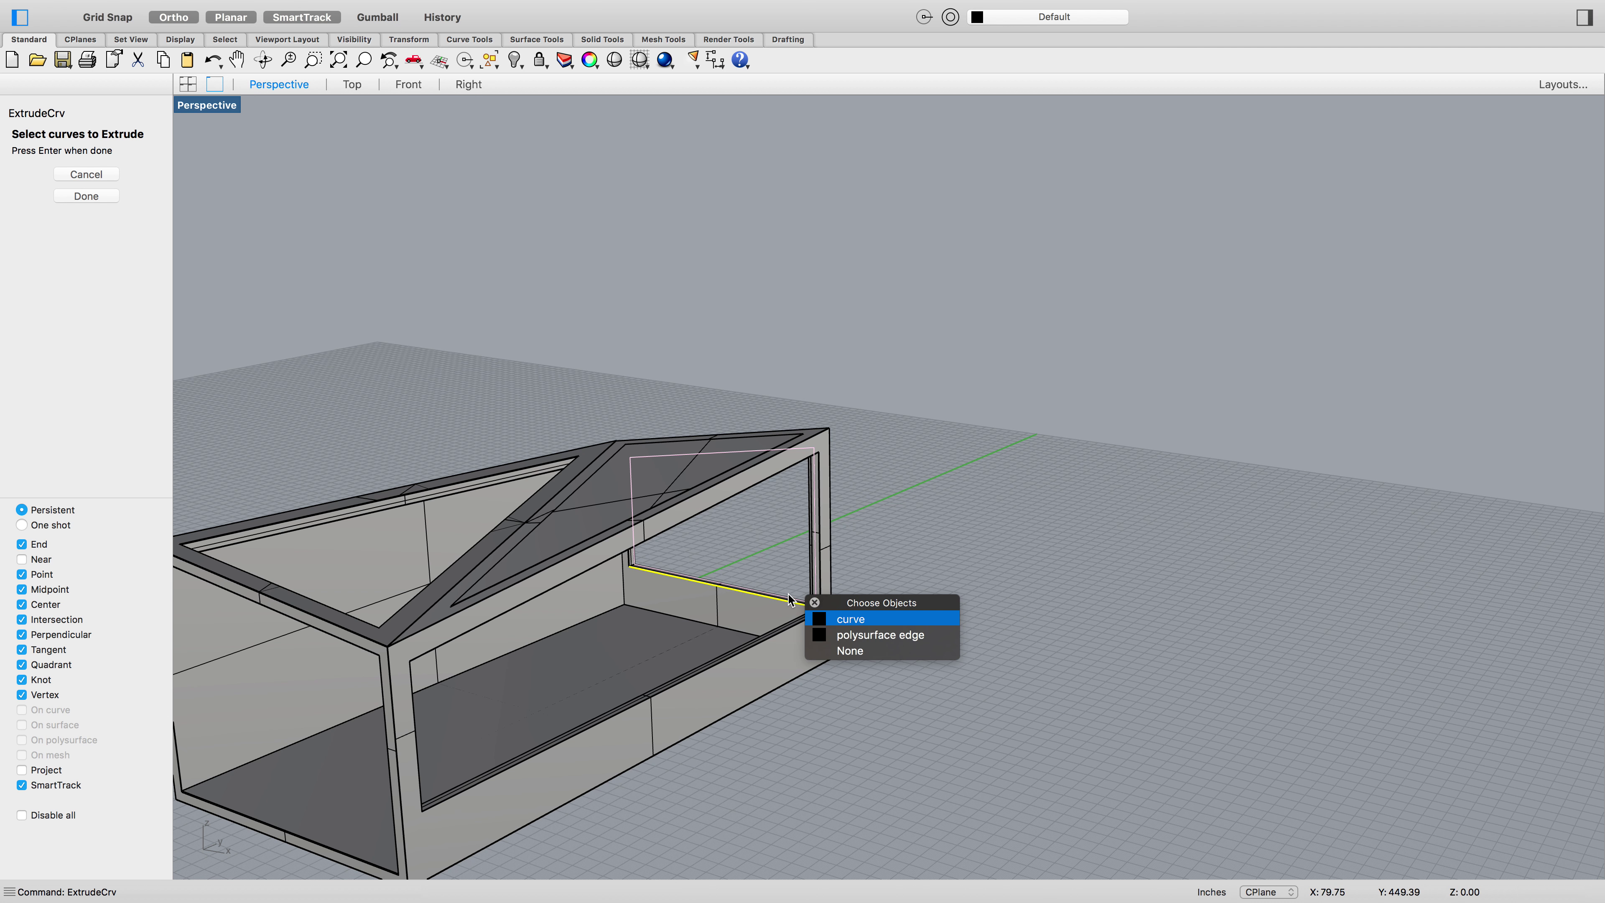
{"action": "key", "text": "Escape"}
Extrude the short wall's opening outline as a 0.25-inch solid pane
{"action": "left_click", "coordinate": [798, 601]}
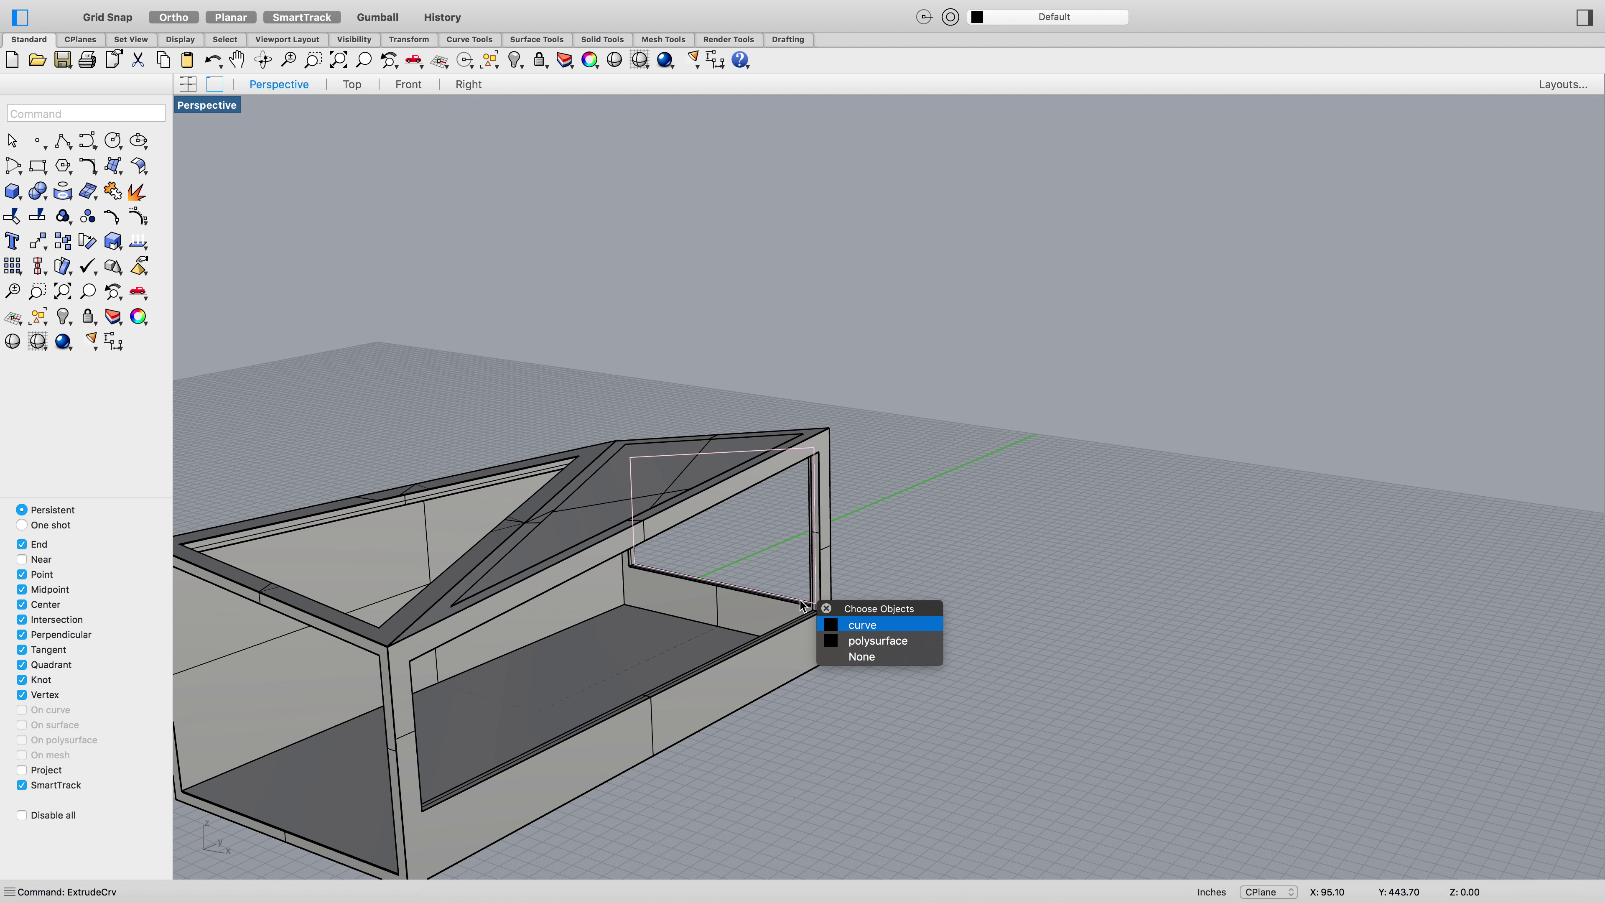
{"action": "left_click", "coordinate": [856, 623]}
{"action": "key", "text": "Return"}
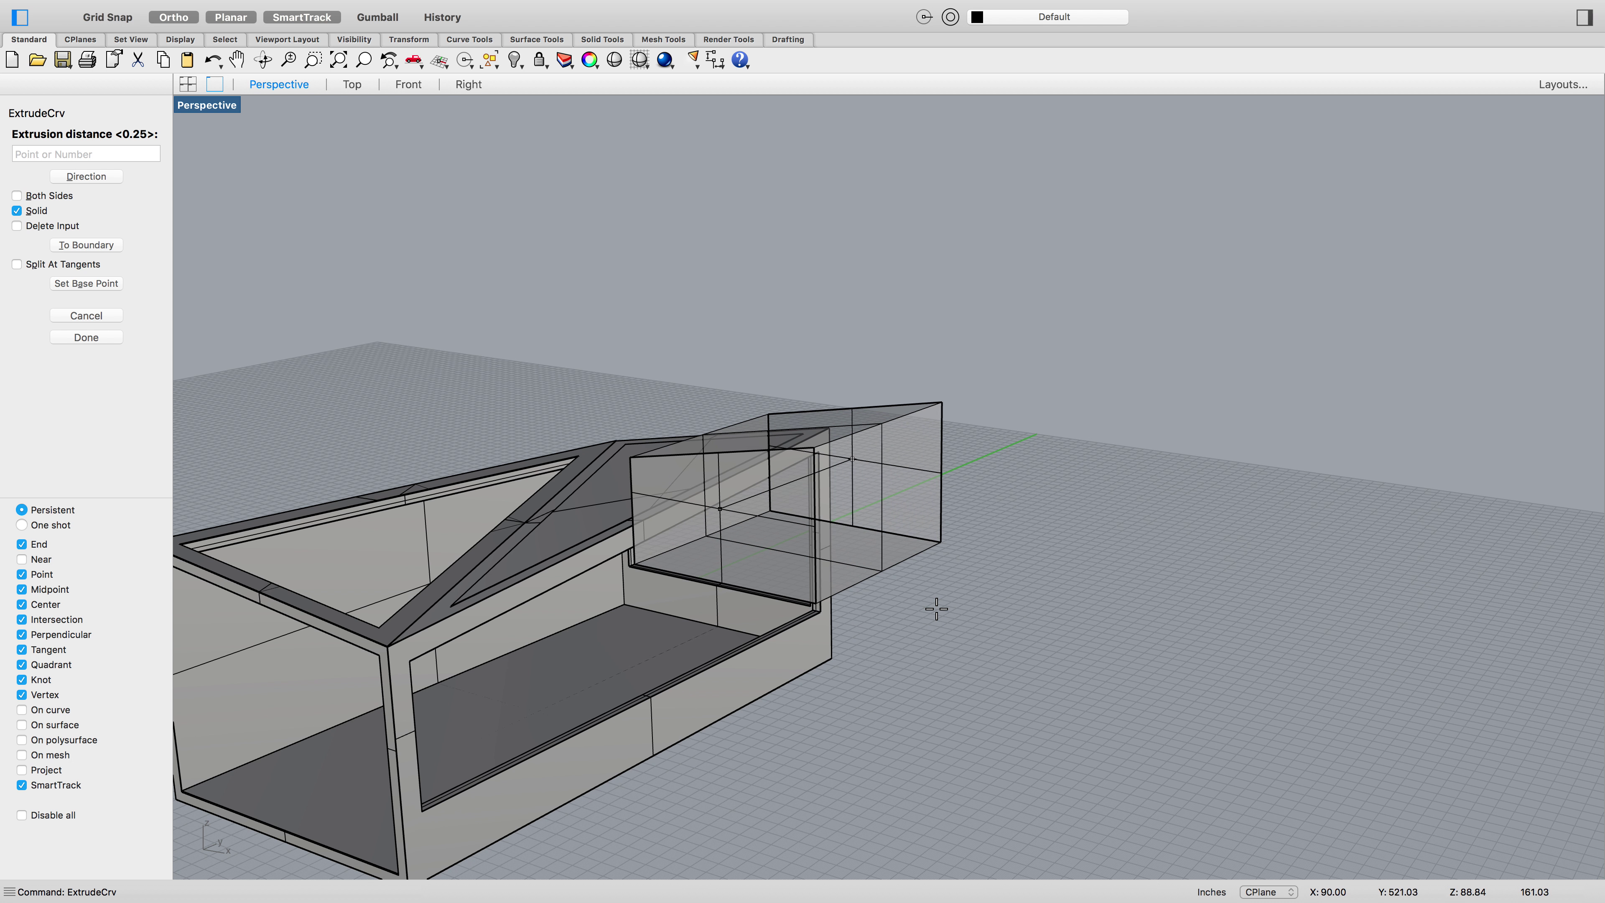
{"action": "type", "text": ".25"}
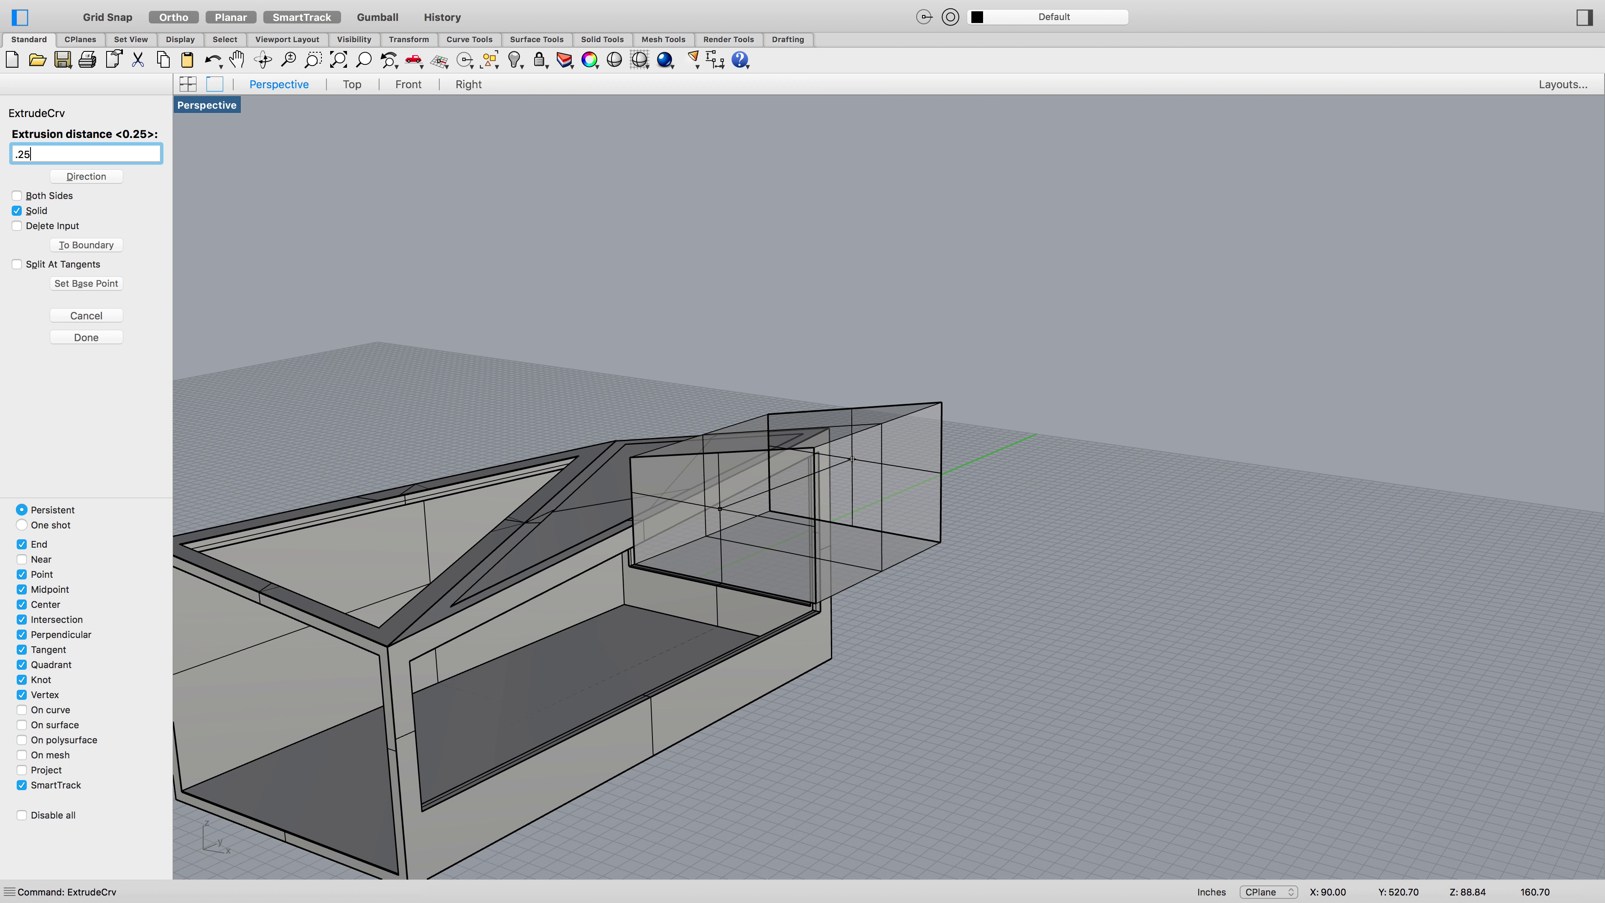
{"action": "key", "text": "Return"}
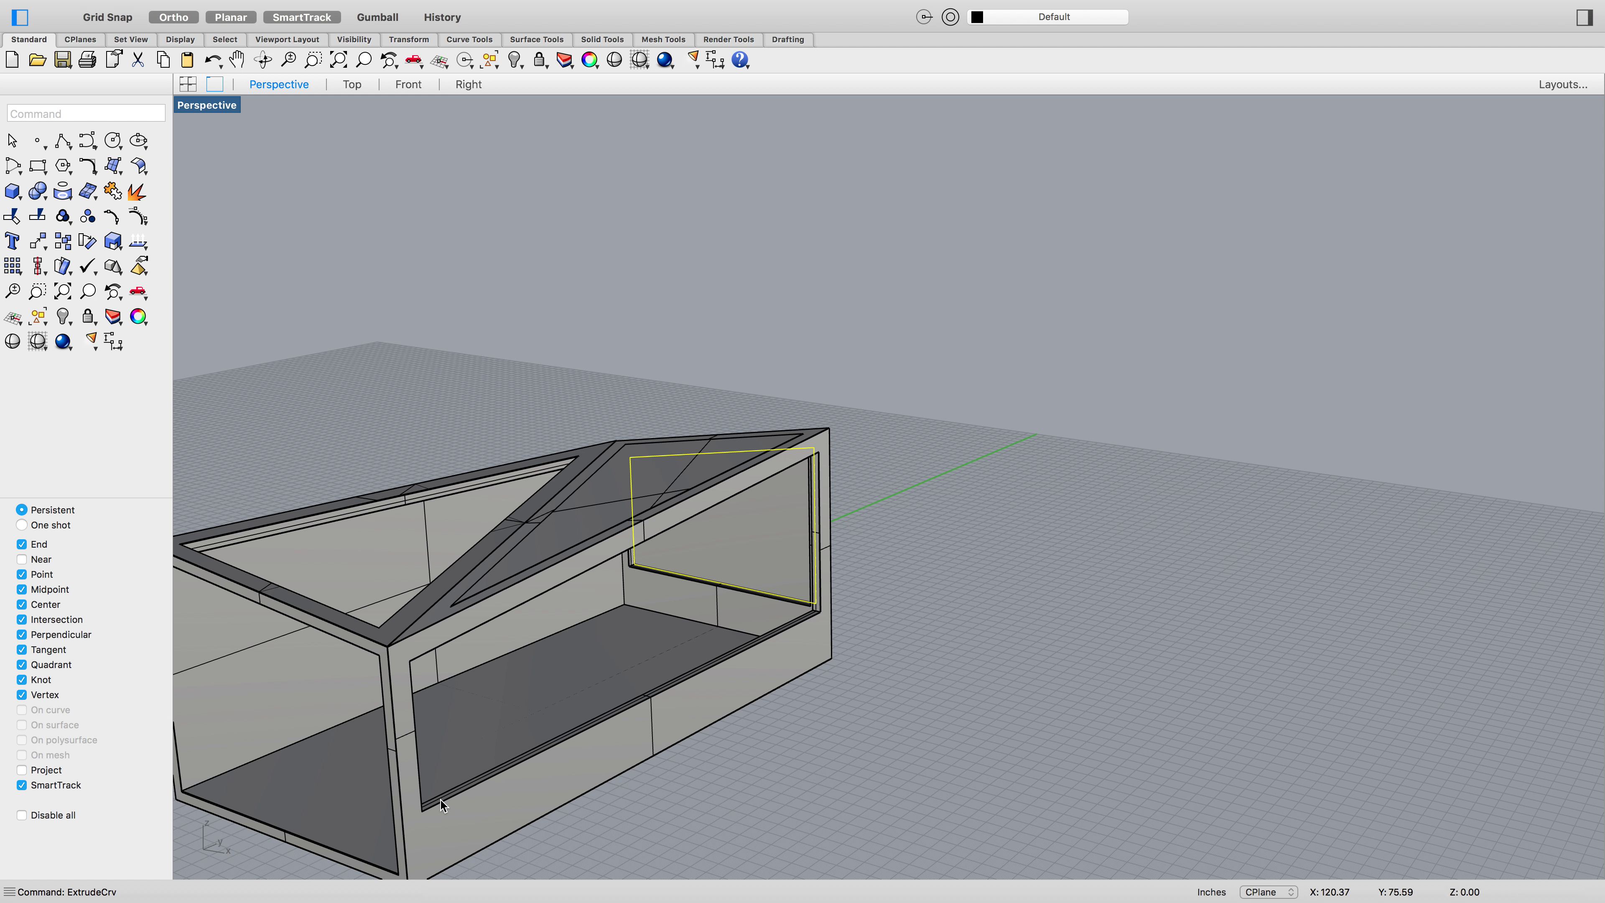
Extrude the long wall's opening outline as a 0.25-inch solid pane
{"action": "left_click", "coordinate": [442, 804]}
{"action": "key", "text": "Return"}
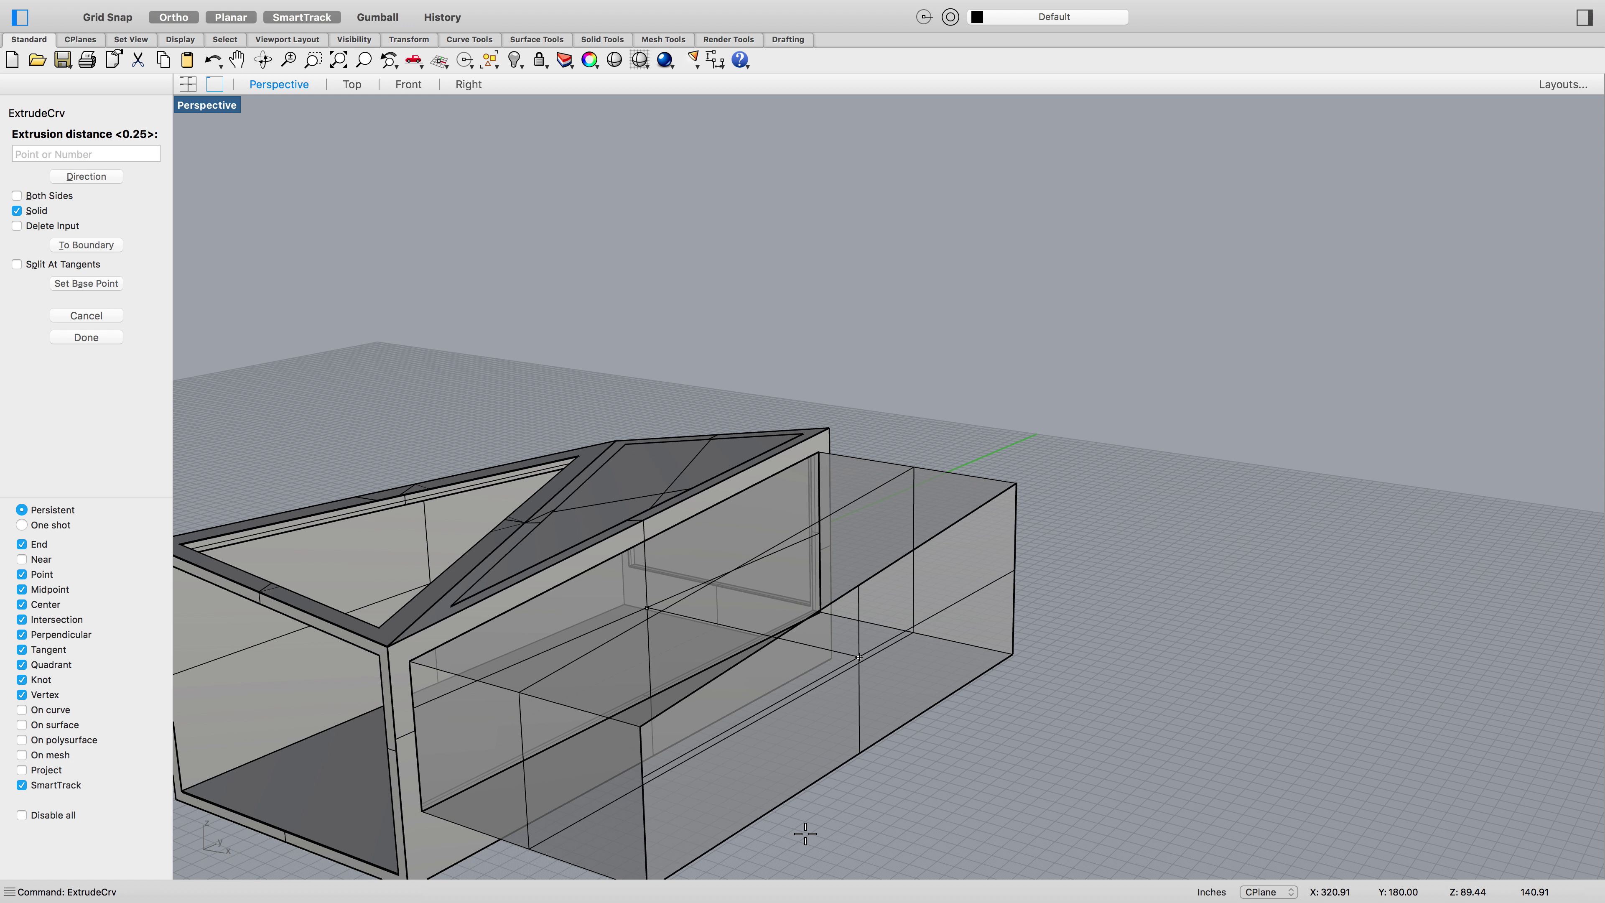
{"action": "type", "text": ".25"}
{"action": "key", "text": "Return"}
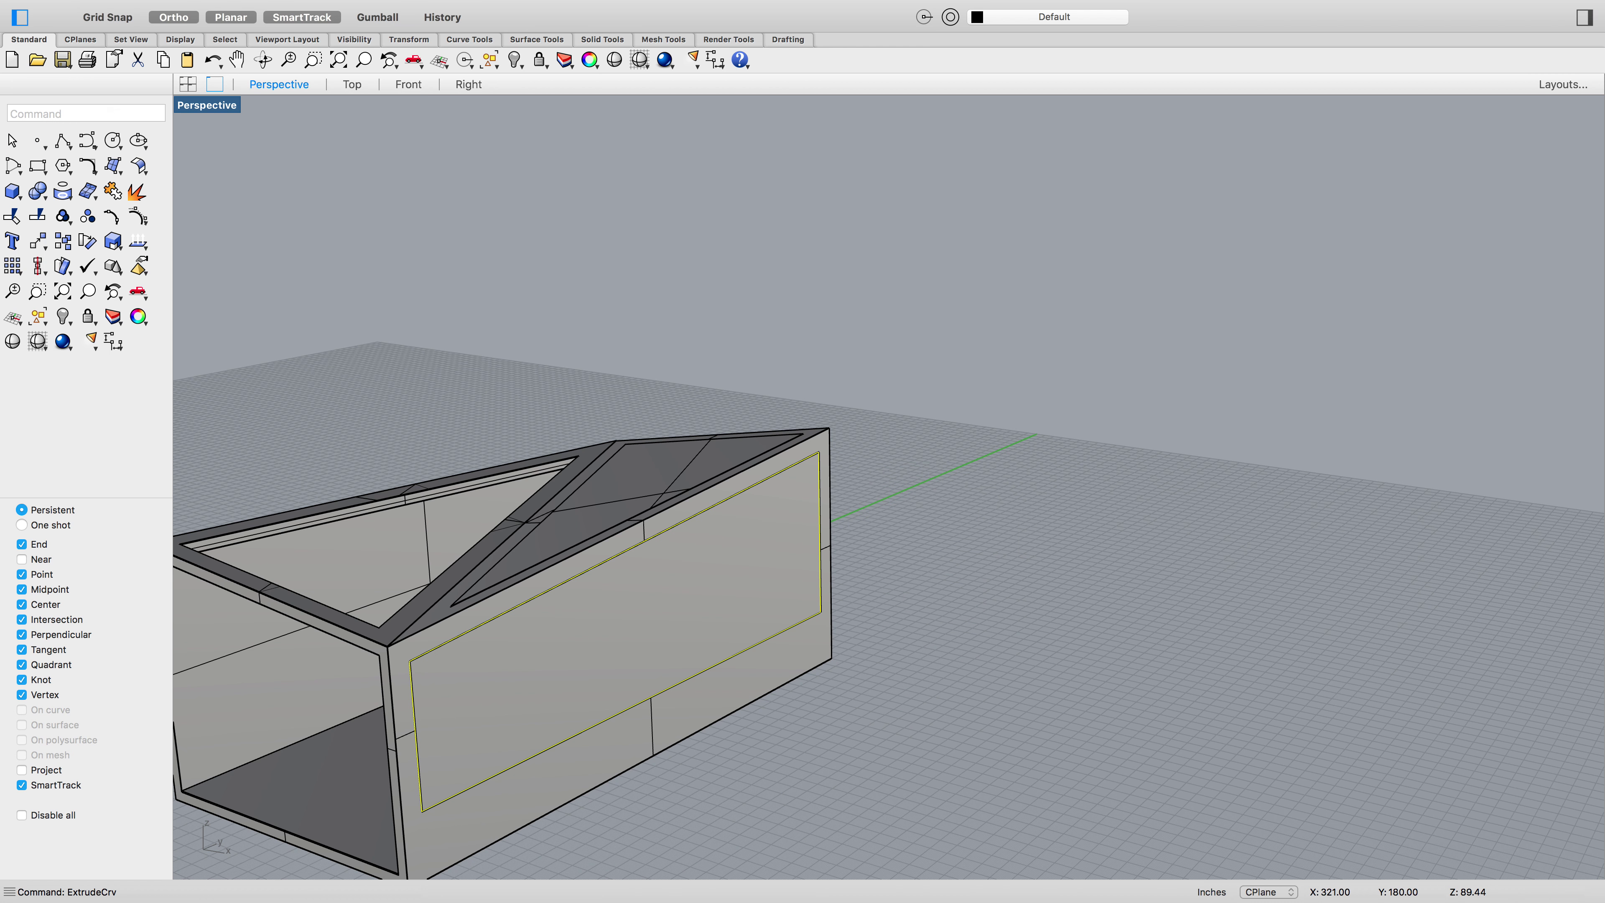
Extrude the inner triangle outline of the roof half above the open end as a 0.25-inch solid pane
{"action": "right_click_drag", "start_coordinate": [476, 741], "coordinate": [695, 752]}
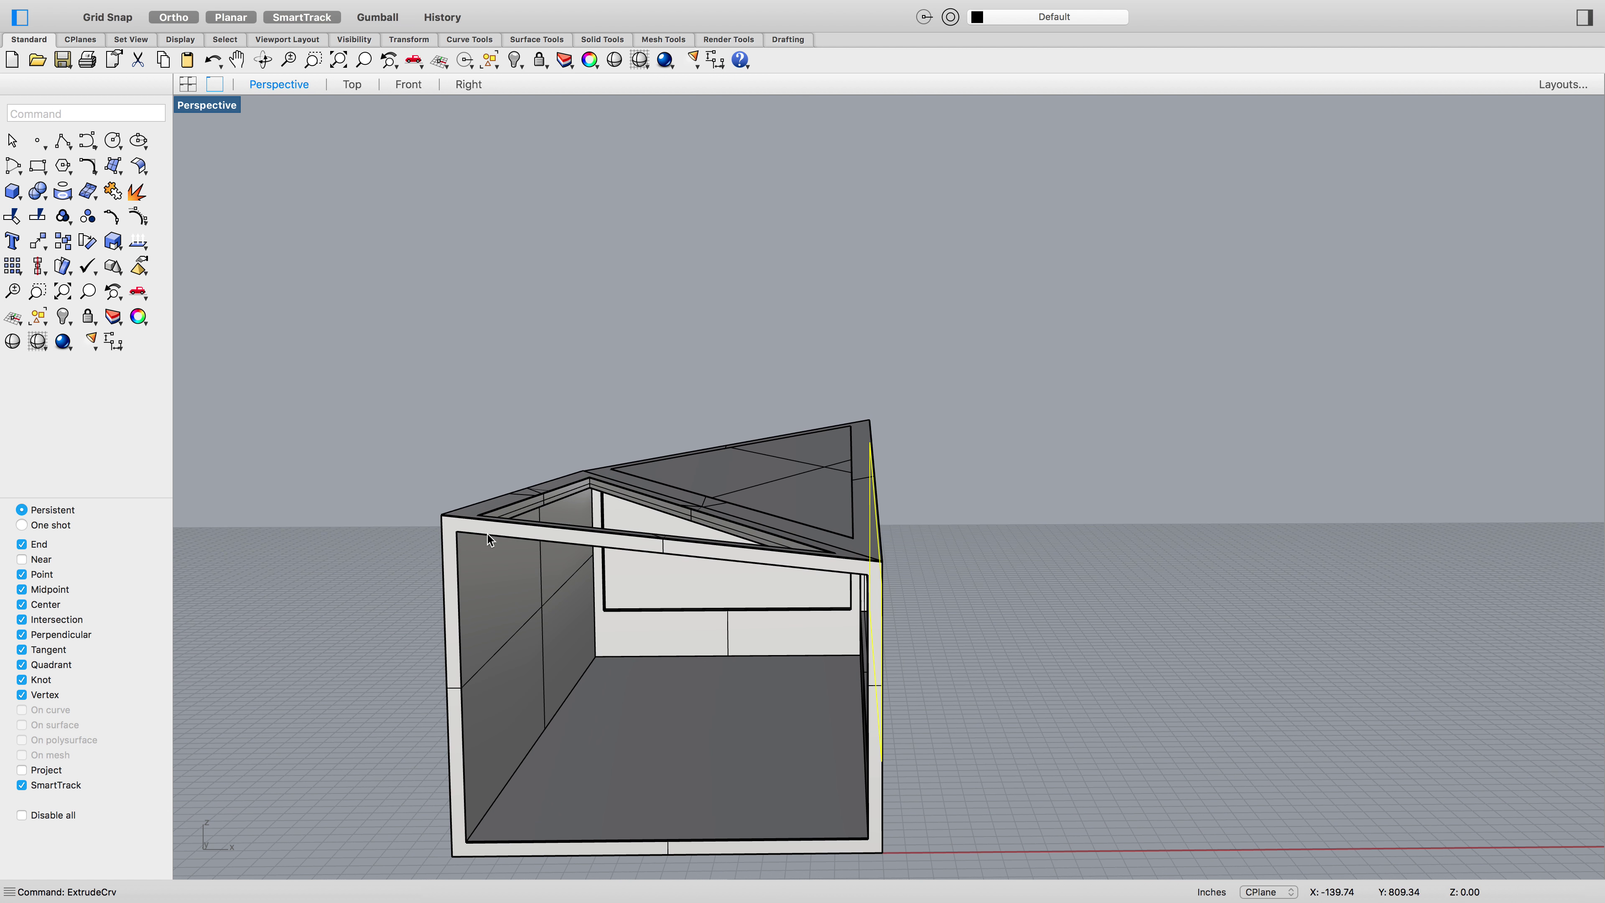
{"action": "left_click", "coordinate": [781, 540]}
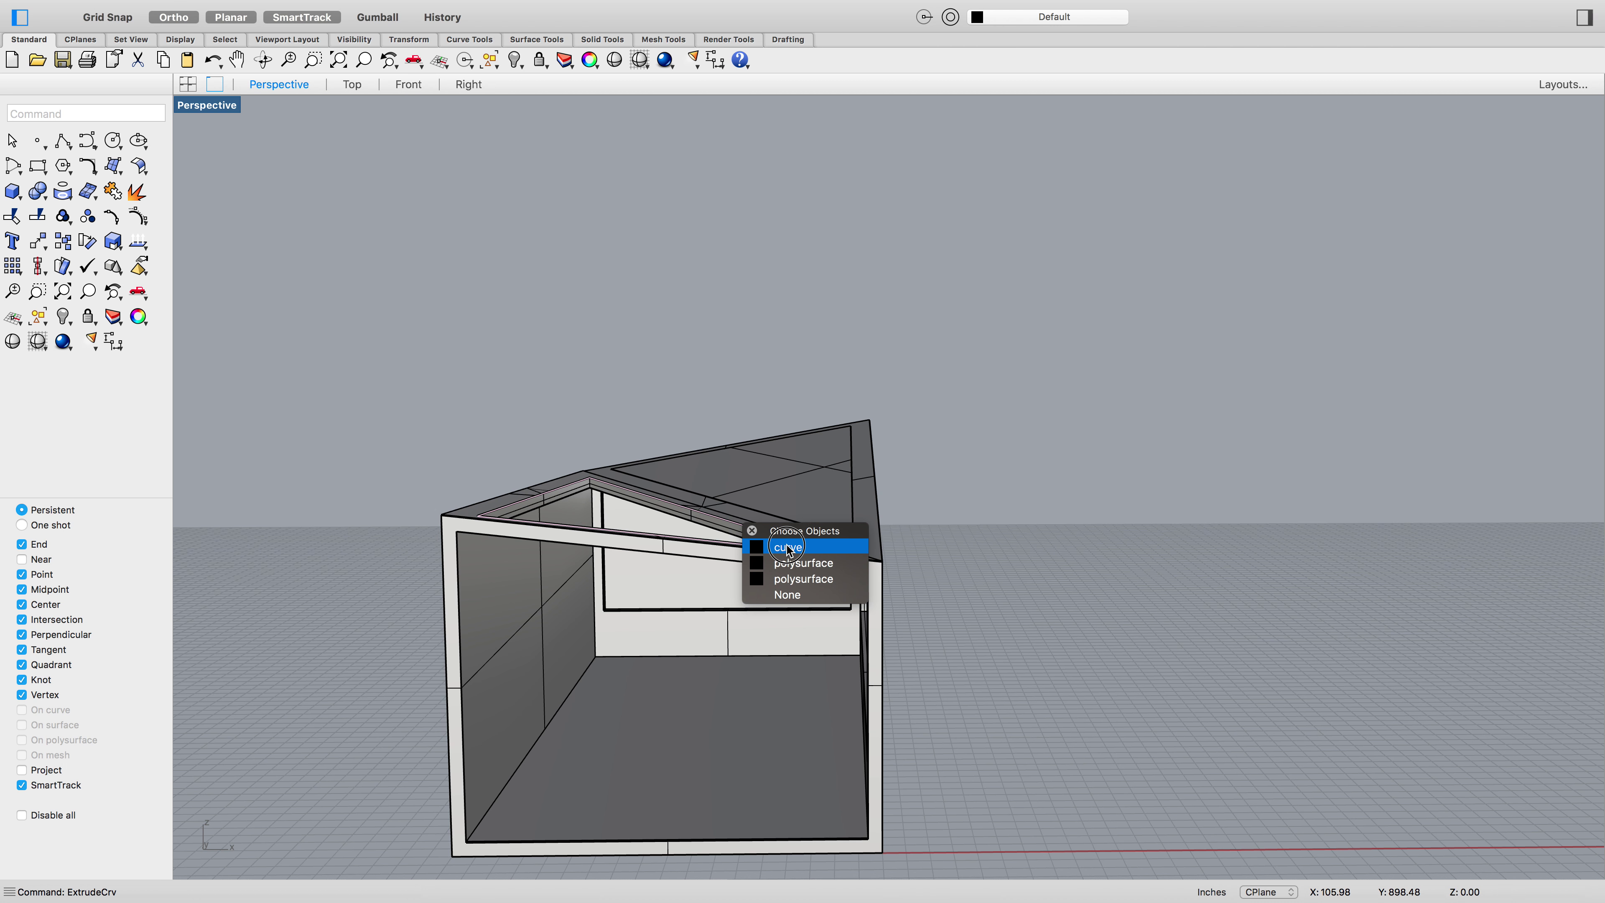
{"action": "left_click", "coordinate": [781, 545]}
{"action": "key", "text": "Return"}
{"action": "type", "text": "."}
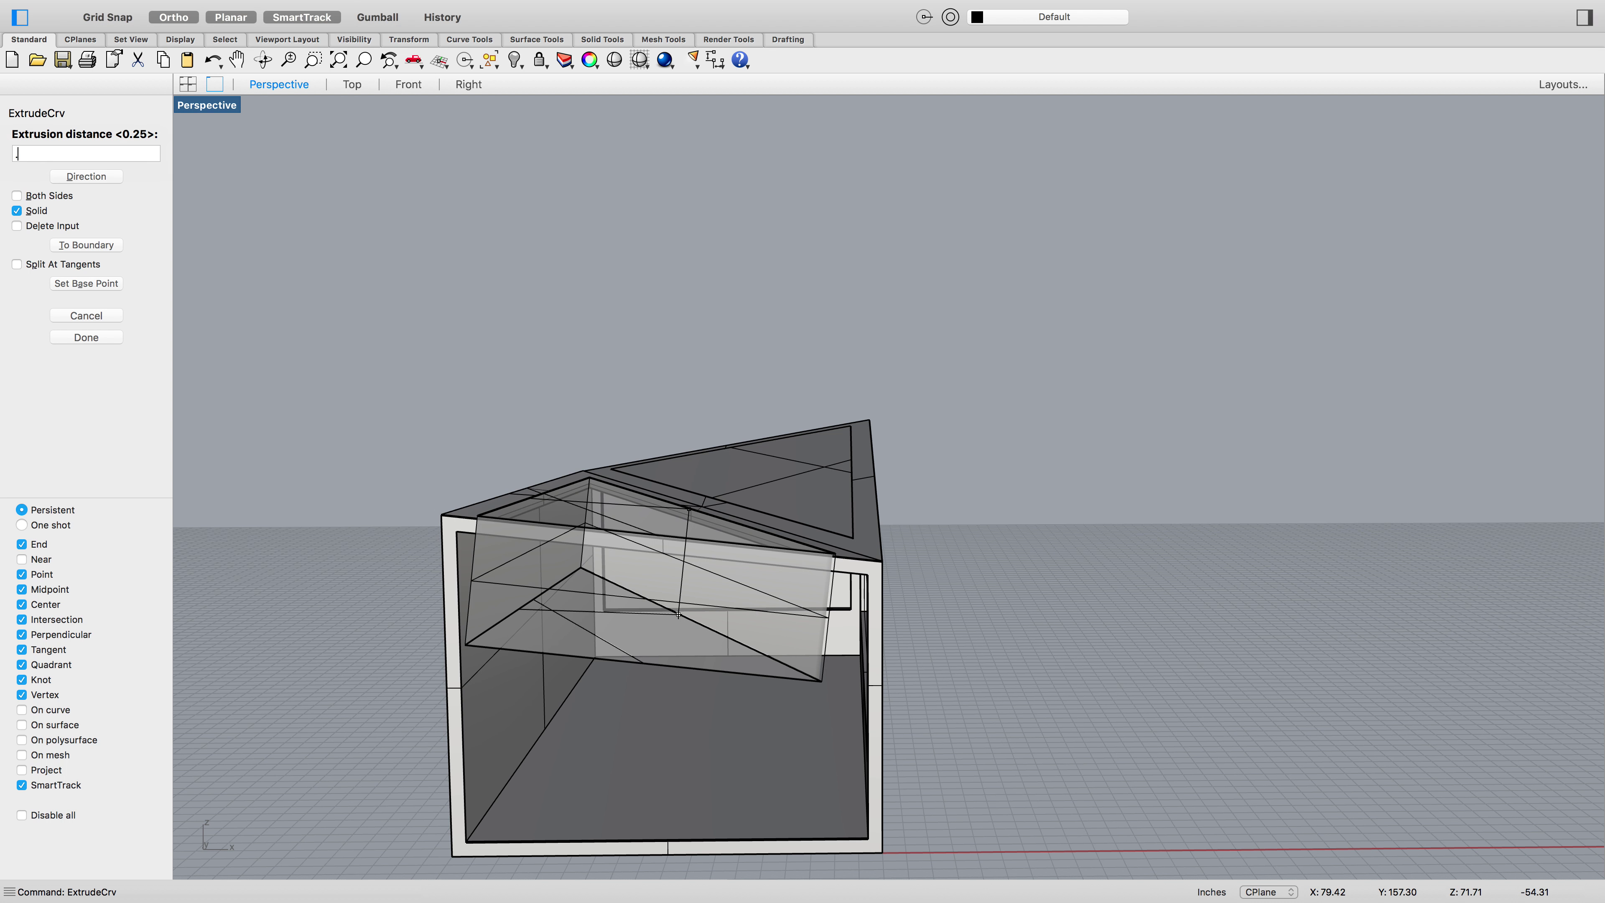
{"action": "type", "text": "25"}
{"action": "key", "text": "Return"}
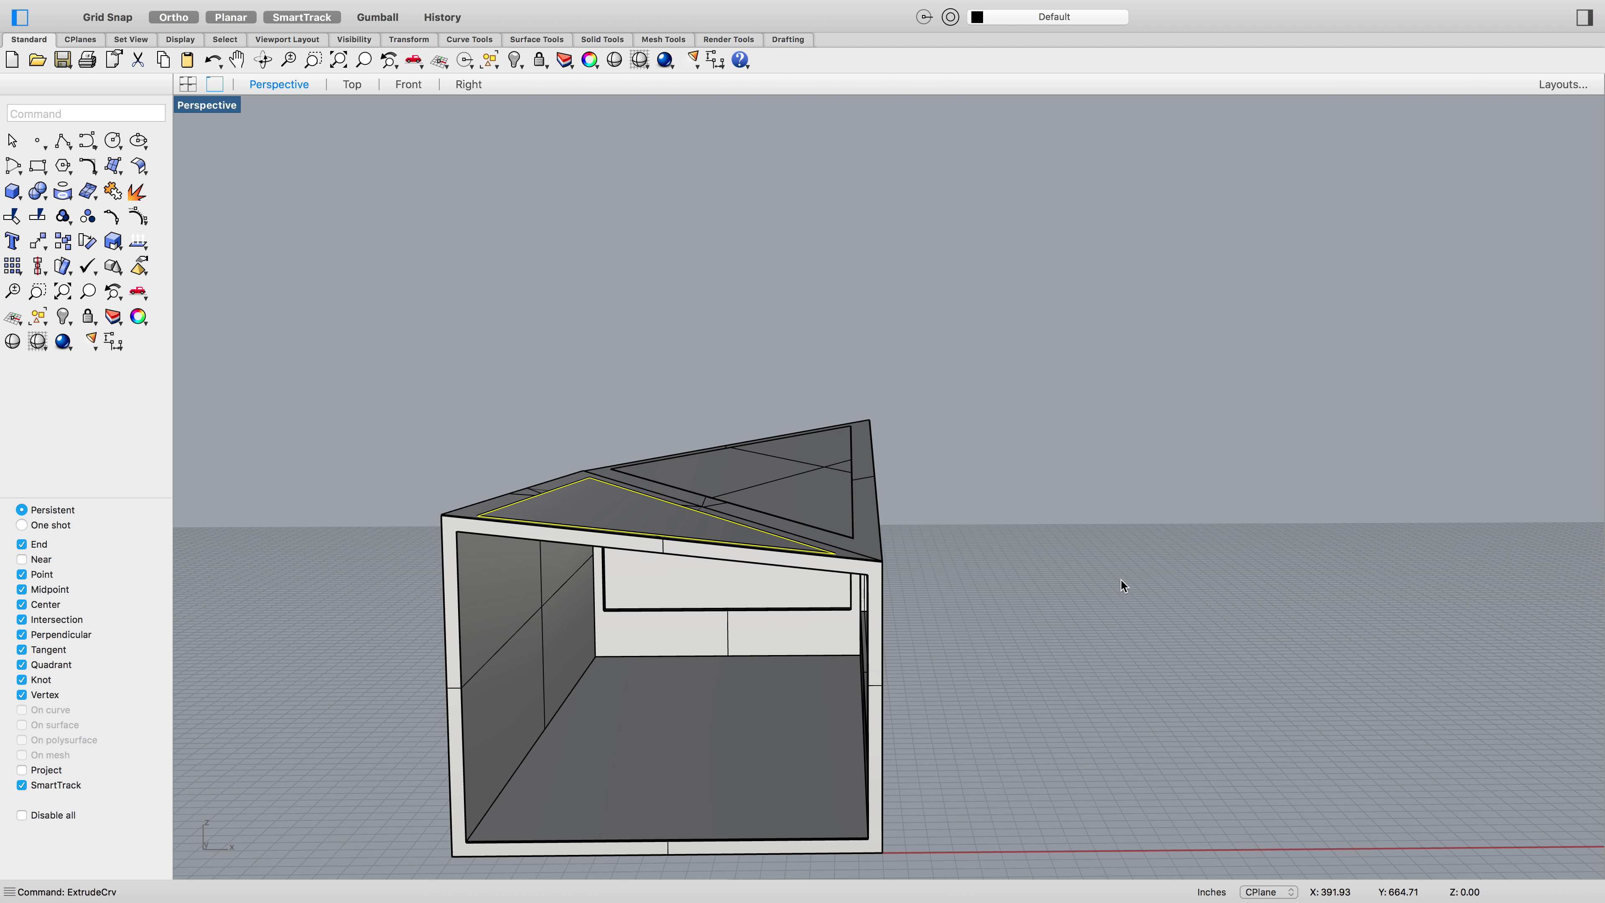
{"action": "right_click_drag", "start_coordinate": [1121, 584], "coordinate": [912, 595]}
{"action": "right_click_drag", "start_coordinate": [364, 607], "coordinate": [505, 561]}
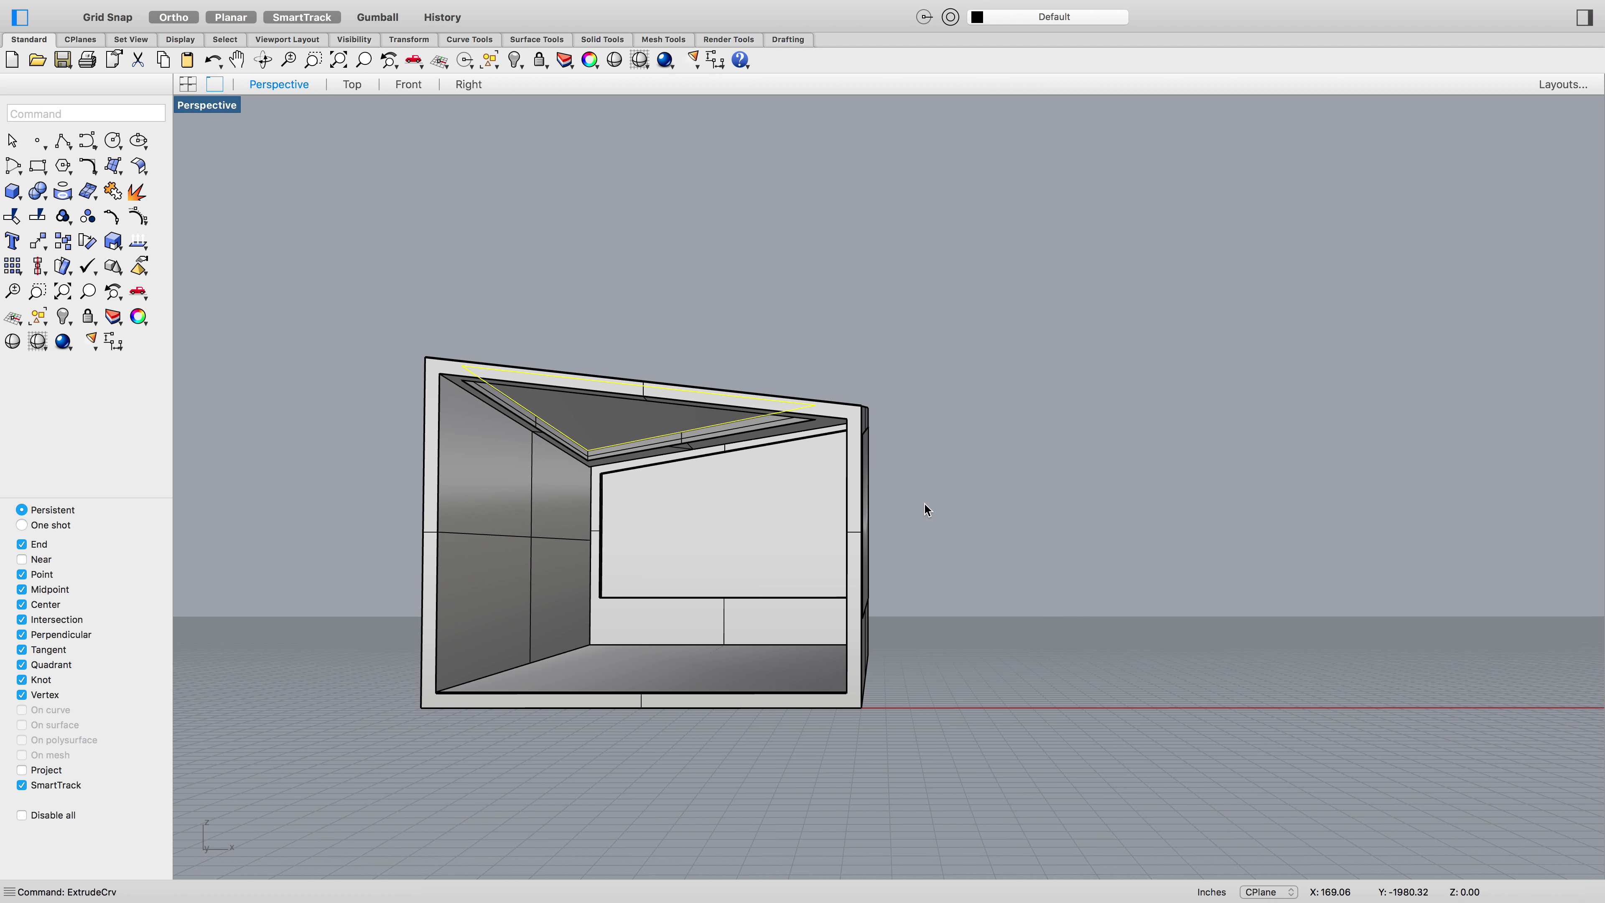
{"action": "right_click_drag", "start_coordinate": [924, 503], "coordinate": [666, 578]}
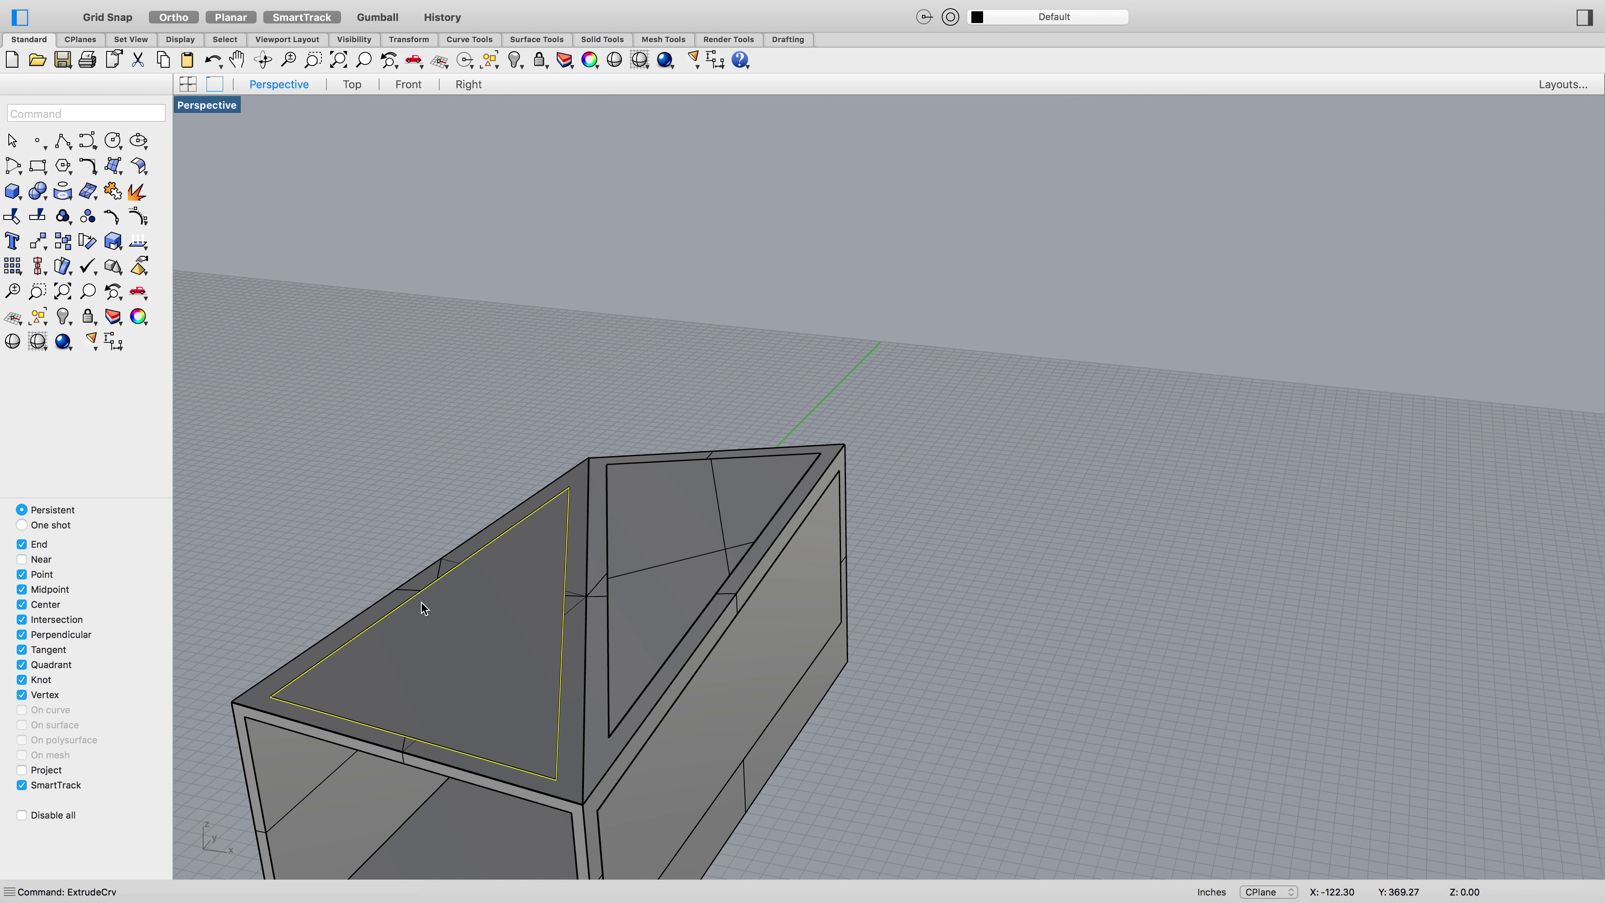
Move the triangular roof pane above the open end from its outer corner to the midpoint of the roof opening's thickness edge
{"action": "left_click", "coordinate": [453, 657]}
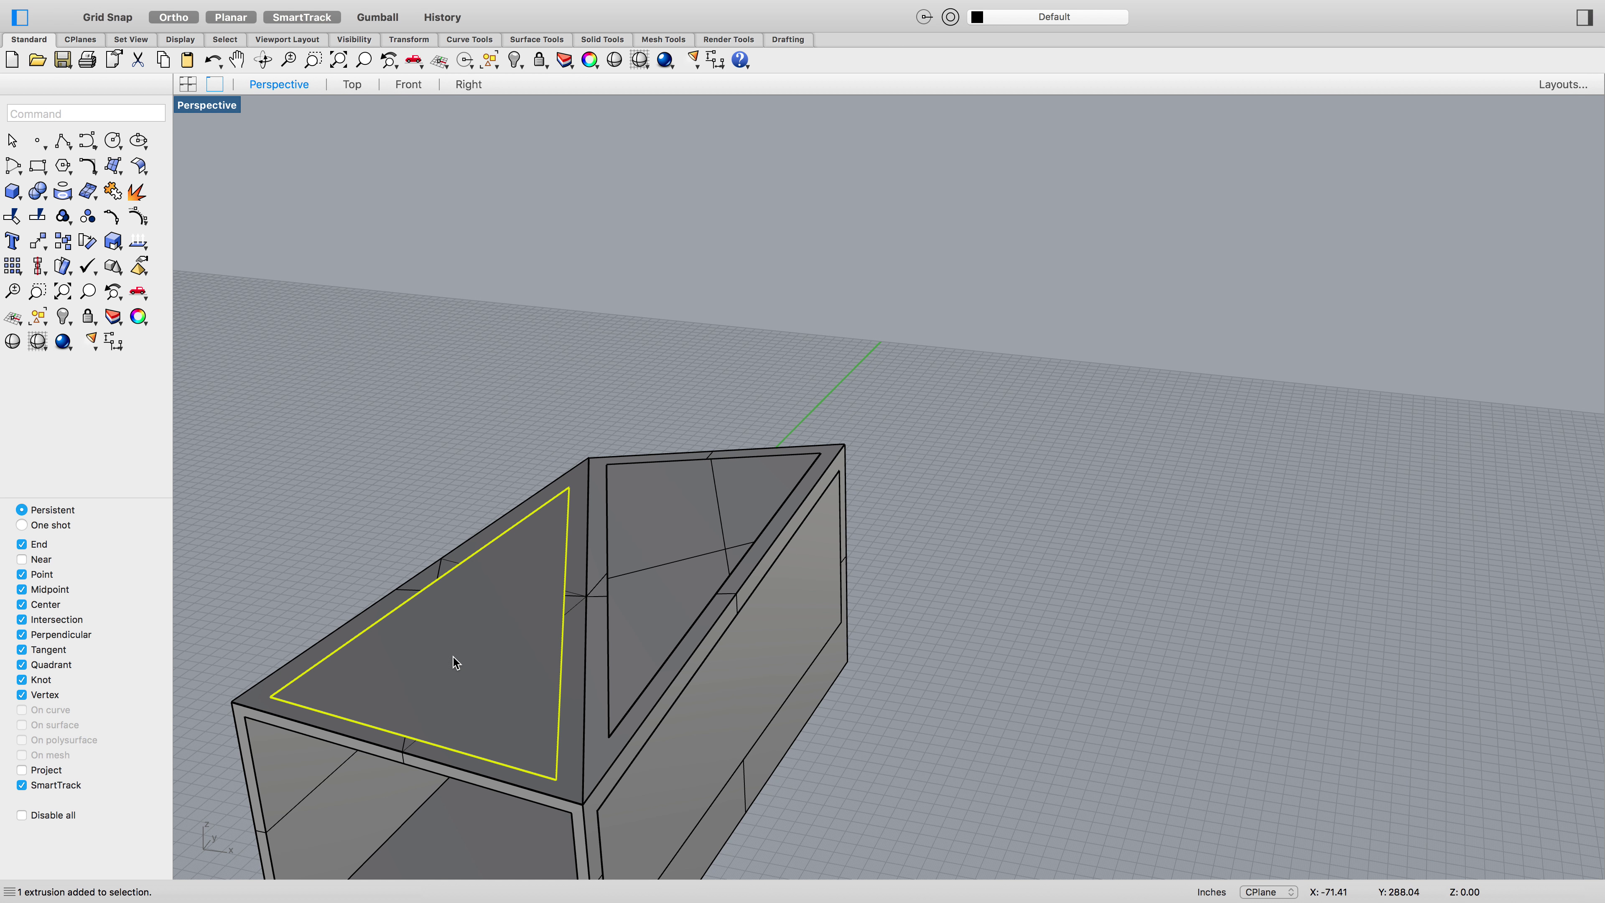
{"action": "scroll", "coordinate": [287, 693], "scroll_direction": "up", "scroll_amount": 5}
{"action": "type", "text": "Move"}
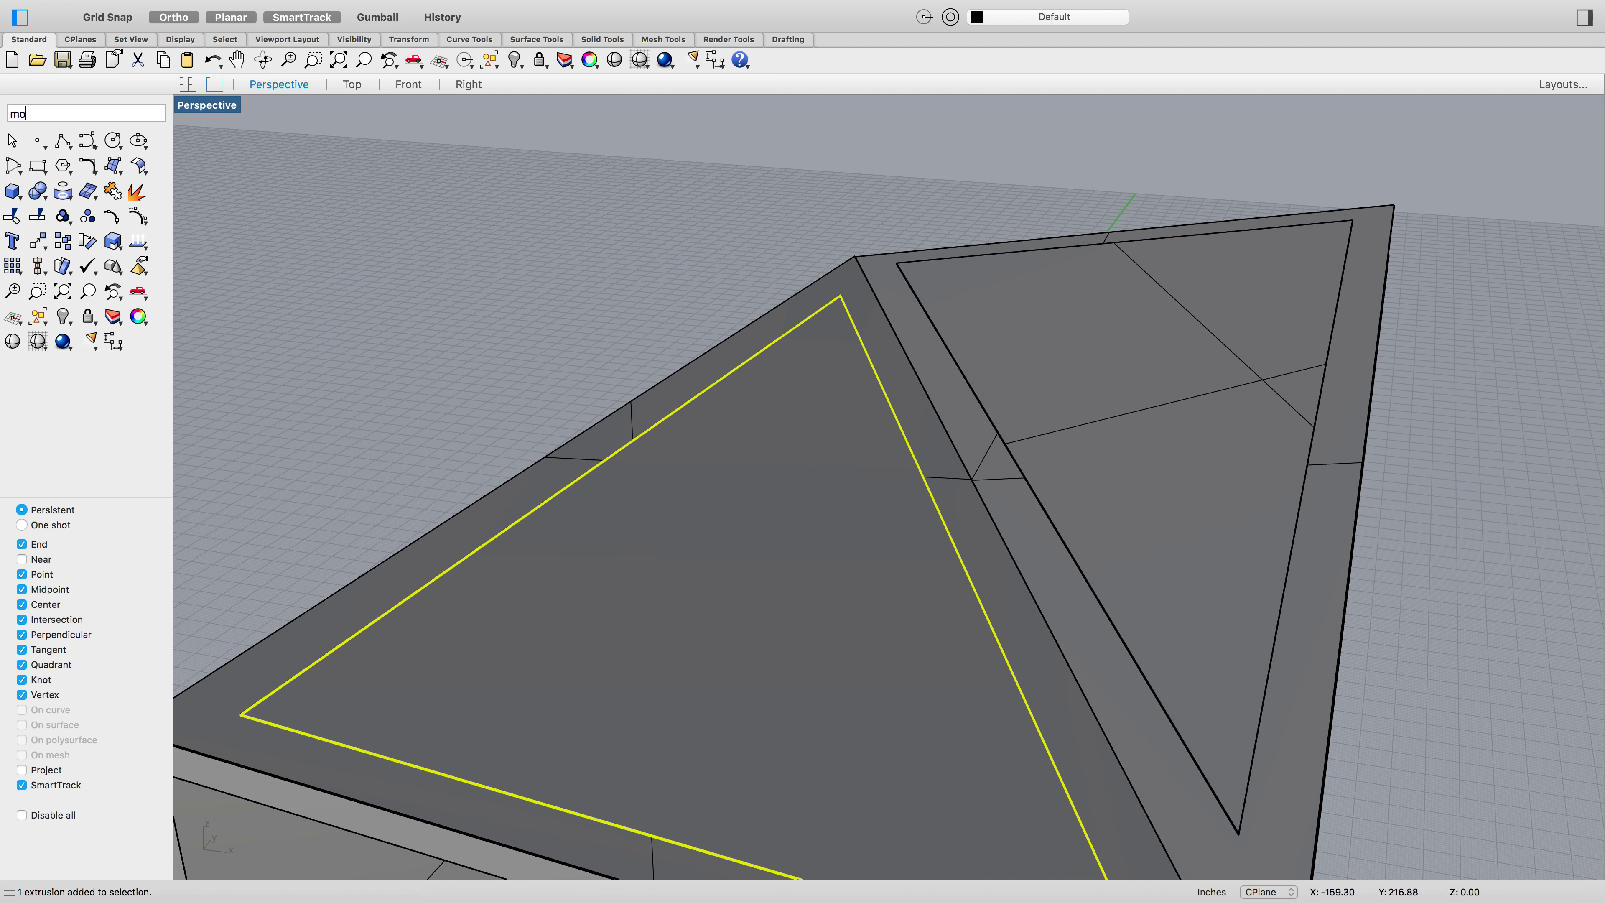
{"action": "key", "text": "Return"}
{"action": "scroll", "coordinate": [233, 726], "scroll_direction": "up", "scroll_amount": 6}
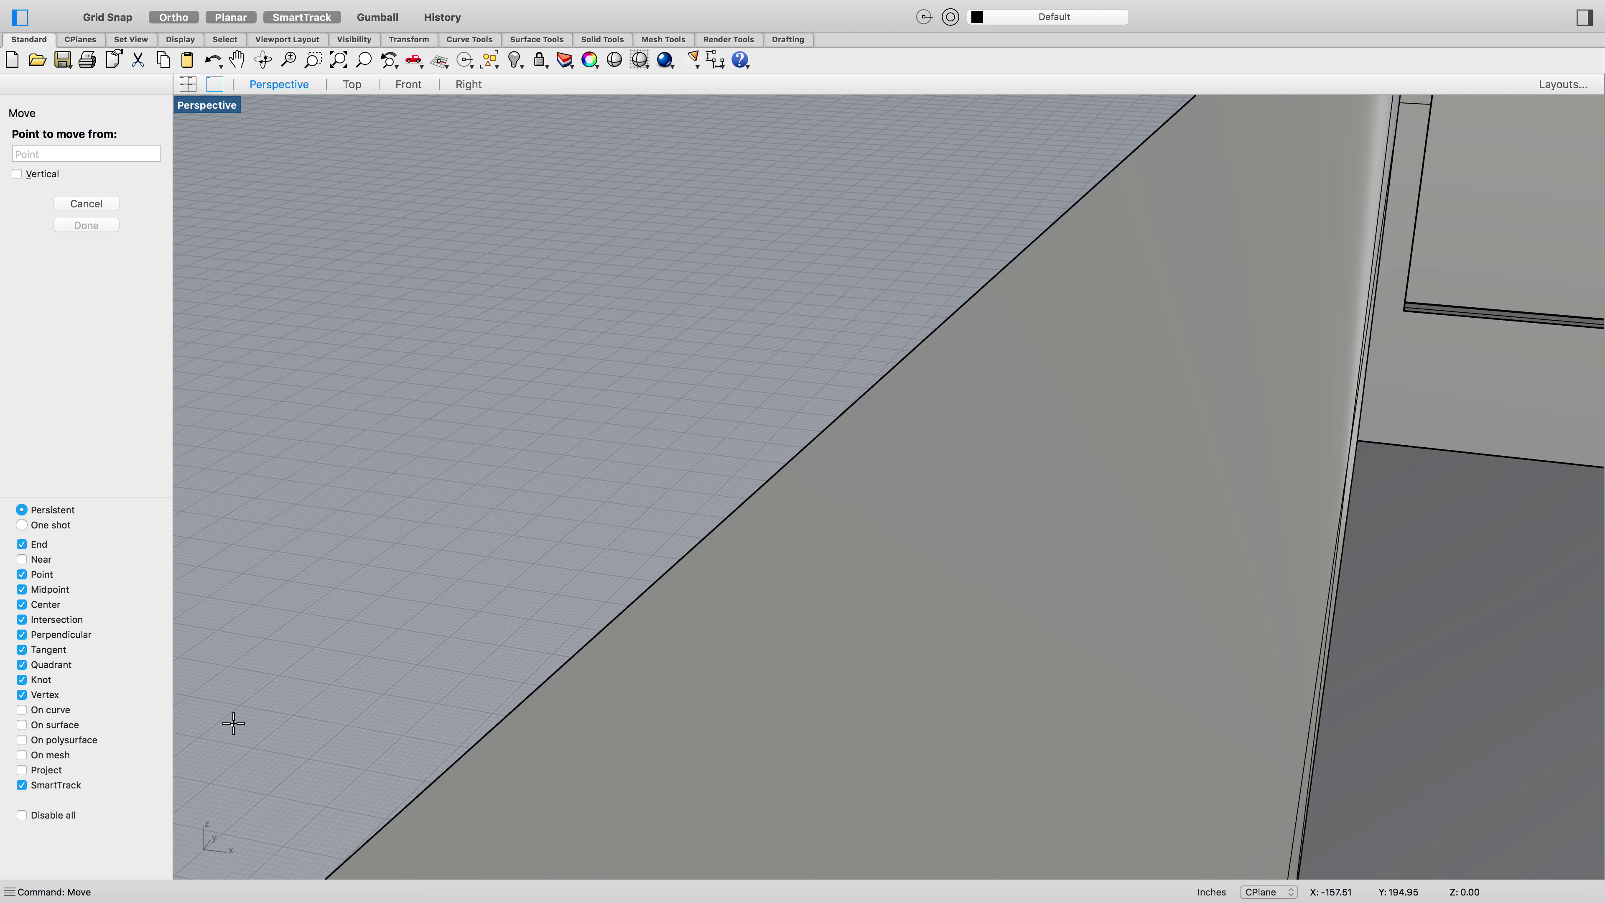
{"action": "scroll", "coordinate": [454, 659], "scroll_direction": "down", "scroll_amount": 6}
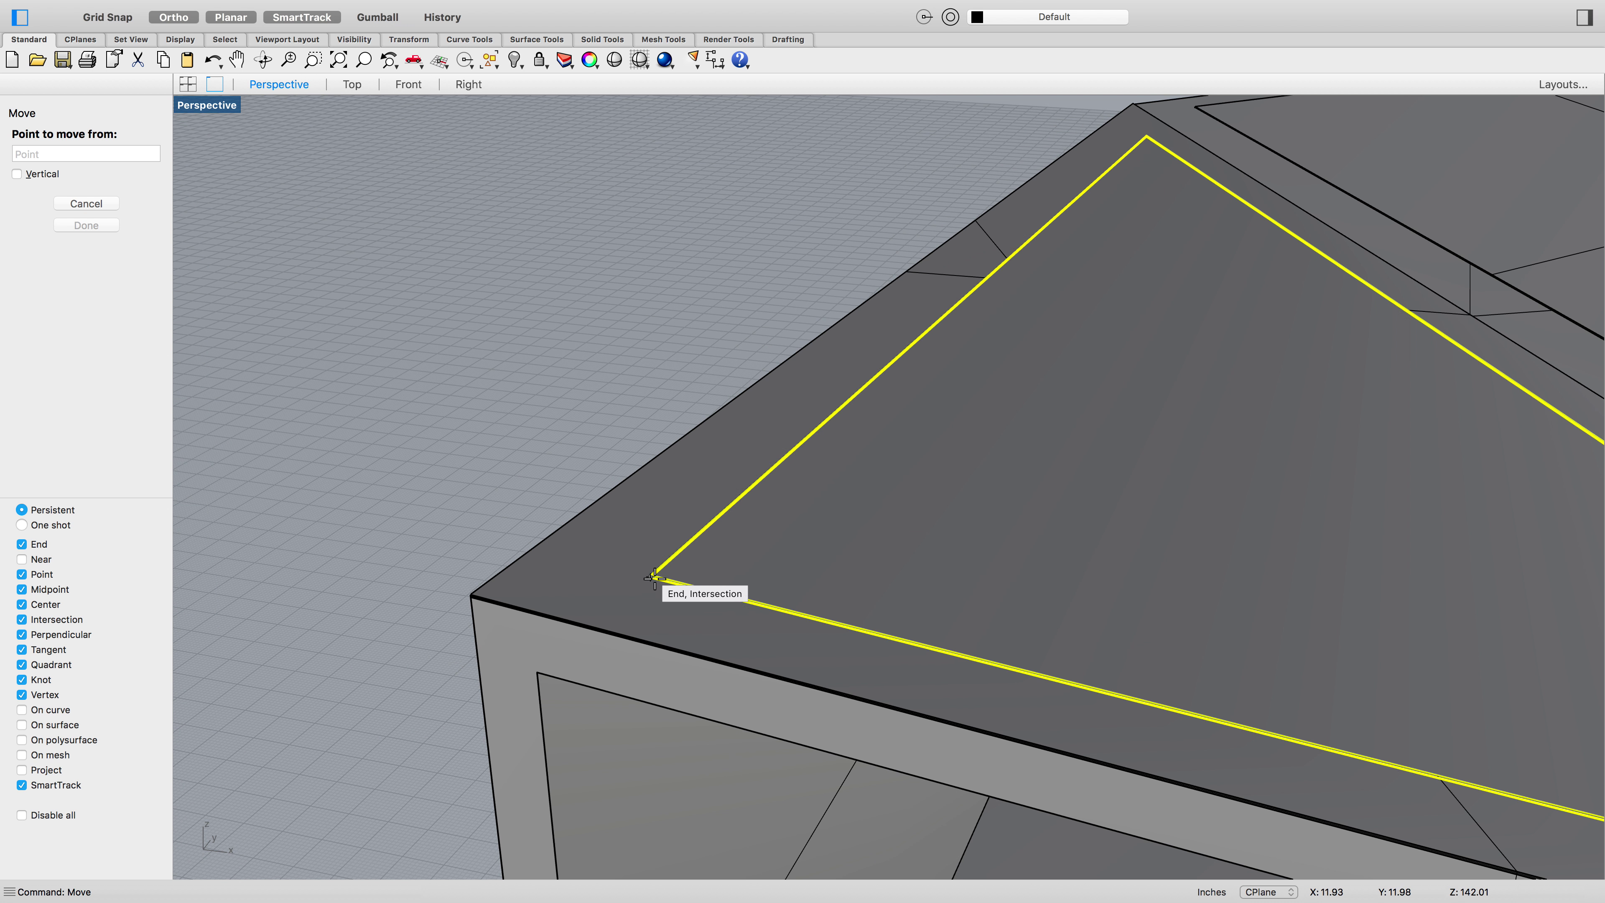
{"action": "left_click", "coordinate": [650, 576]}
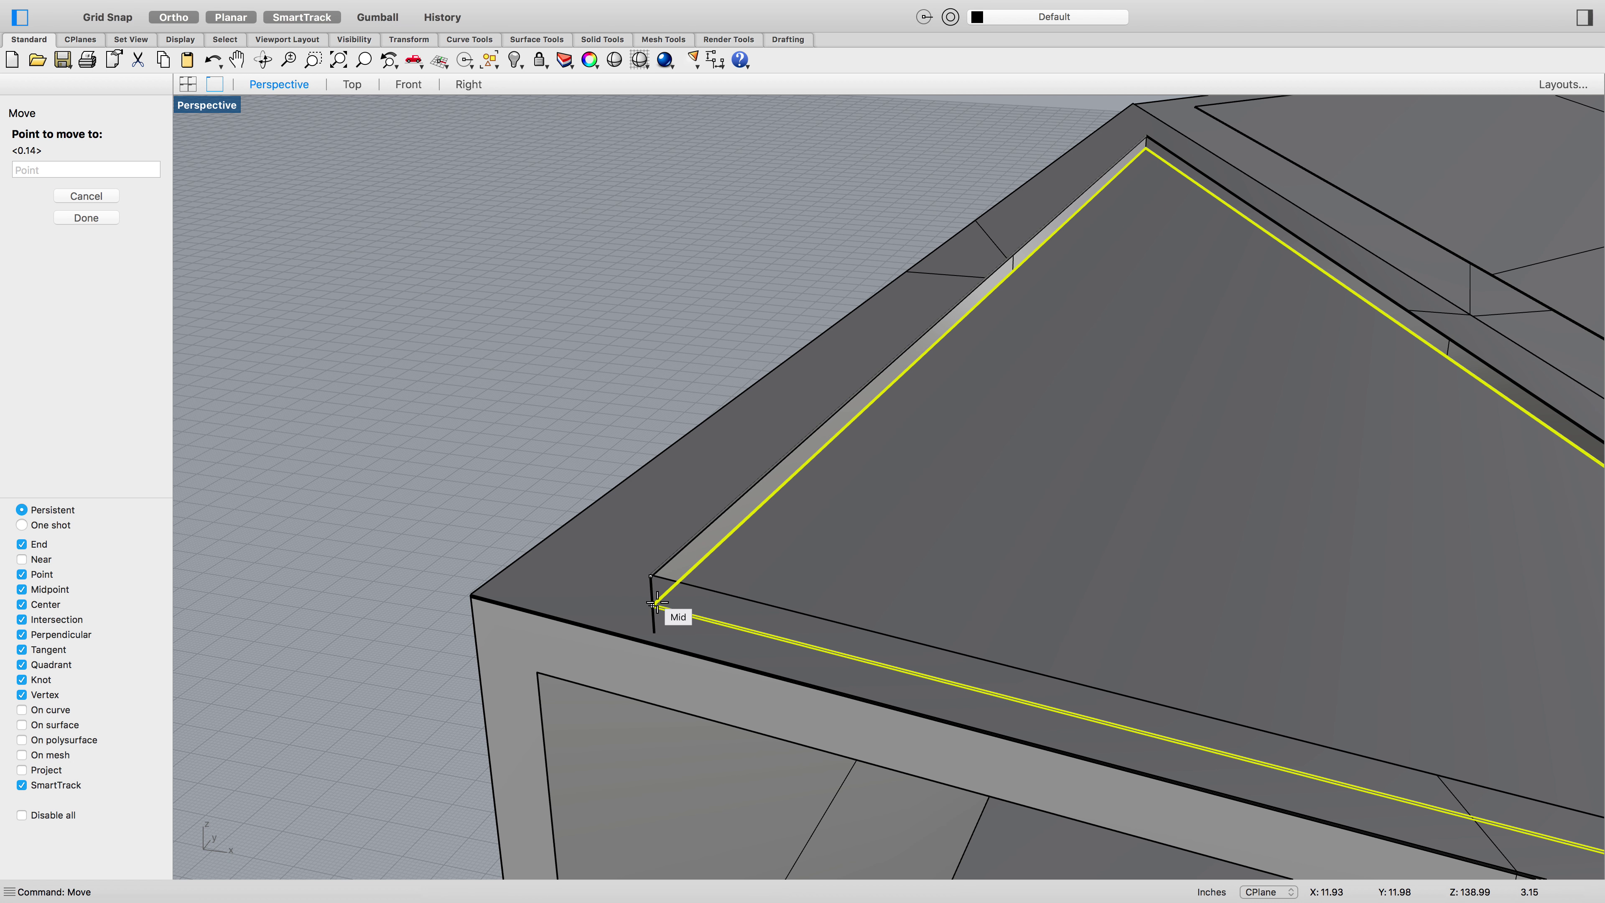
{"action": "left_click", "coordinate": [654, 597]}
{"action": "scroll", "coordinate": [954, 570], "scroll_direction": "down", "scroll_amount": 6}
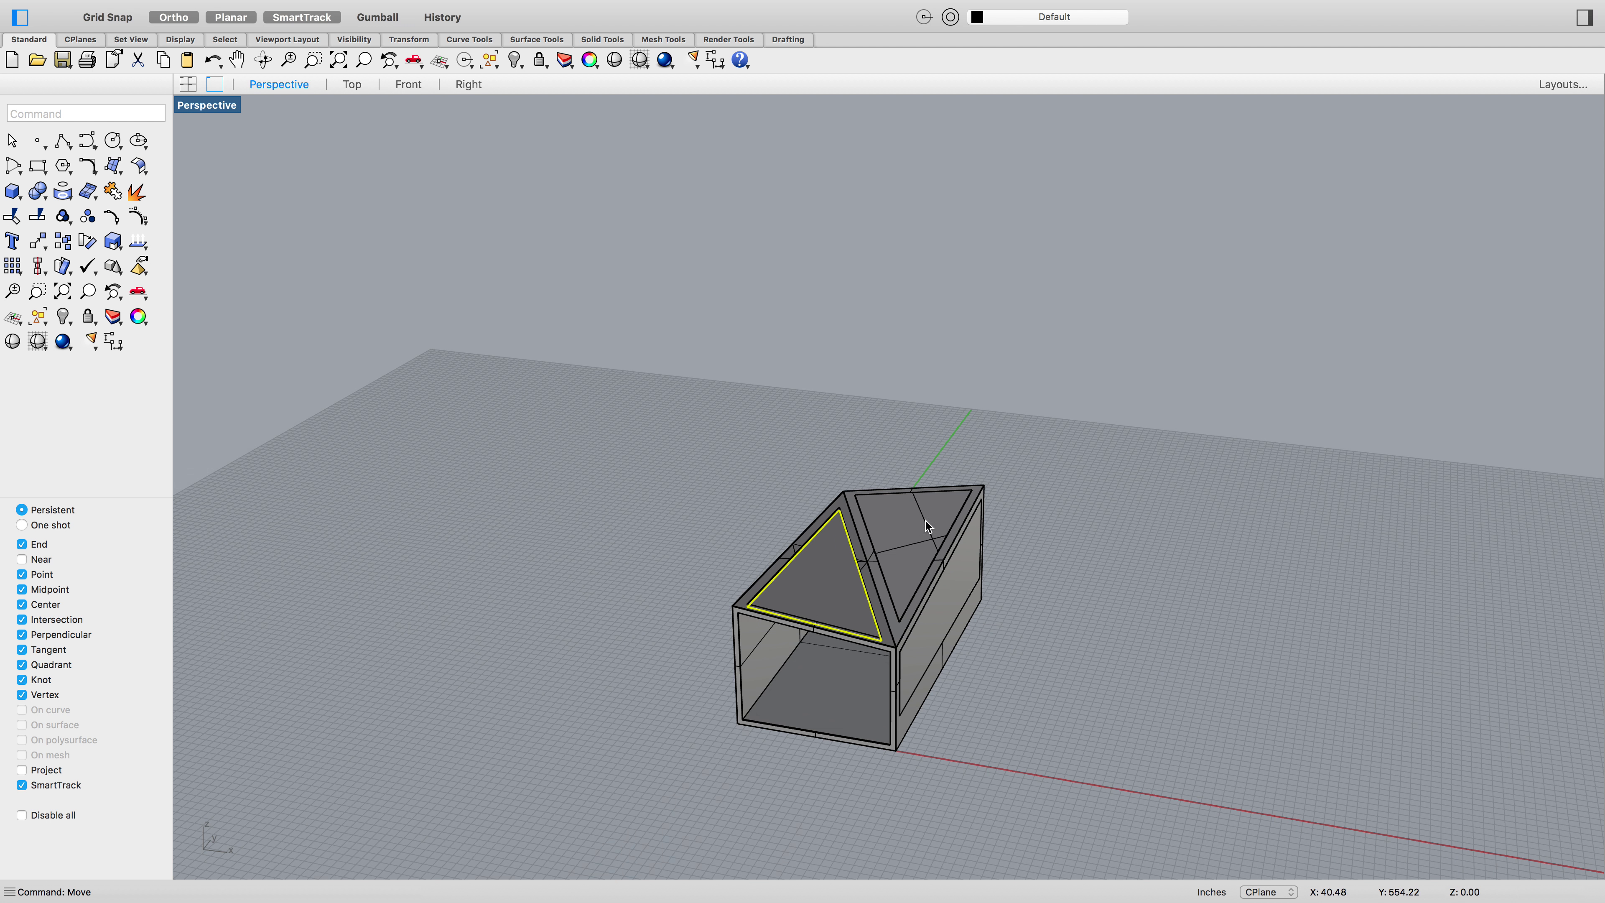
Move the other triangular roof pane down to the midpoint of its opening's thickness edge
{"action": "scroll", "coordinate": [931, 513], "scroll_direction": "up", "scroll_amount": 3}
{"action": "left_click", "coordinate": [937, 507]}
{"action": "scroll", "coordinate": [1046, 452], "scroll_direction": "up", "scroll_amount": 3}
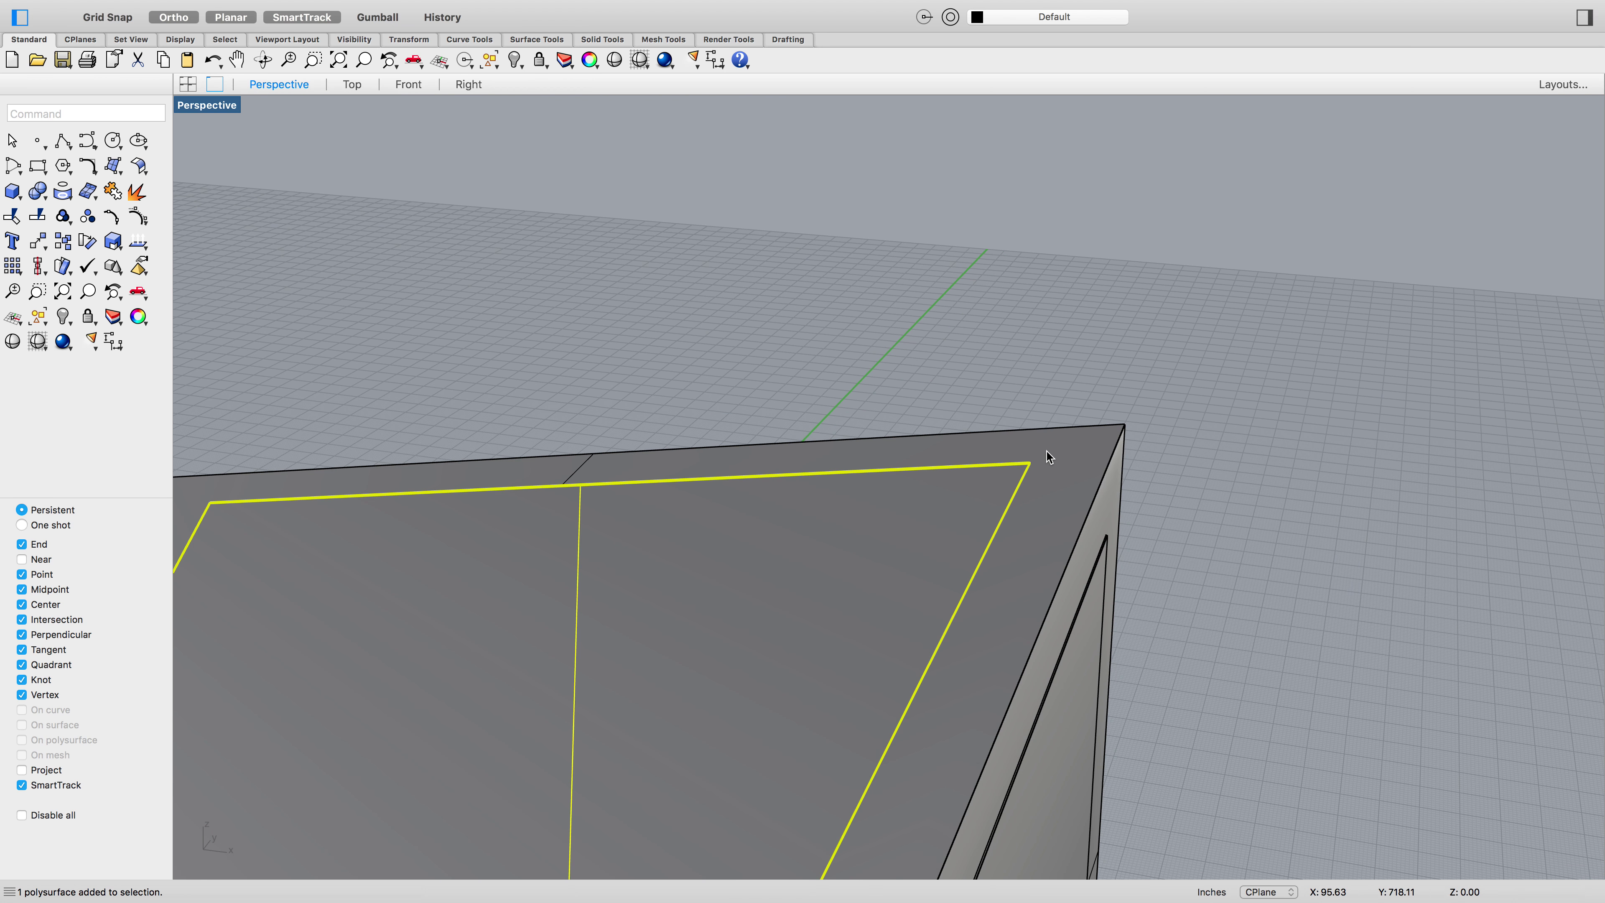
{"action": "key", "text": "Return"}
{"action": "left_click", "coordinate": [1029, 464]}
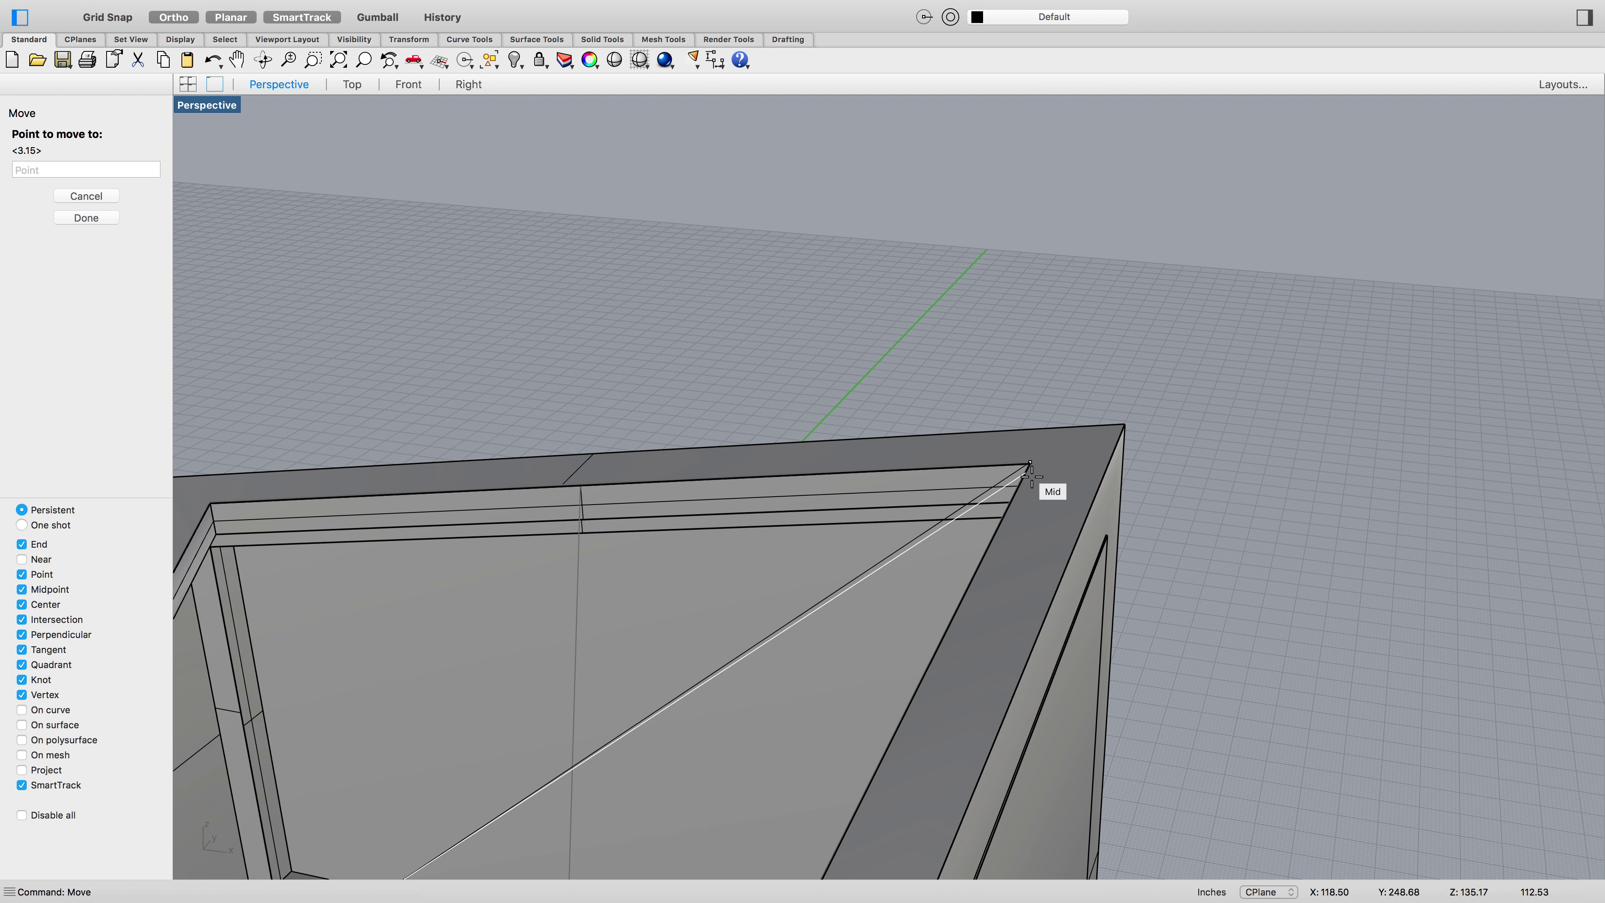
{"action": "left_click", "coordinate": [1031, 475]}
{"action": "scroll", "coordinate": [1052, 679], "scroll_direction": "down", "scroll_amount": 4}
Move the long wall's window pane inward from its upper corner to the middle of the wall thickness
{"action": "key", "text": "Return"}
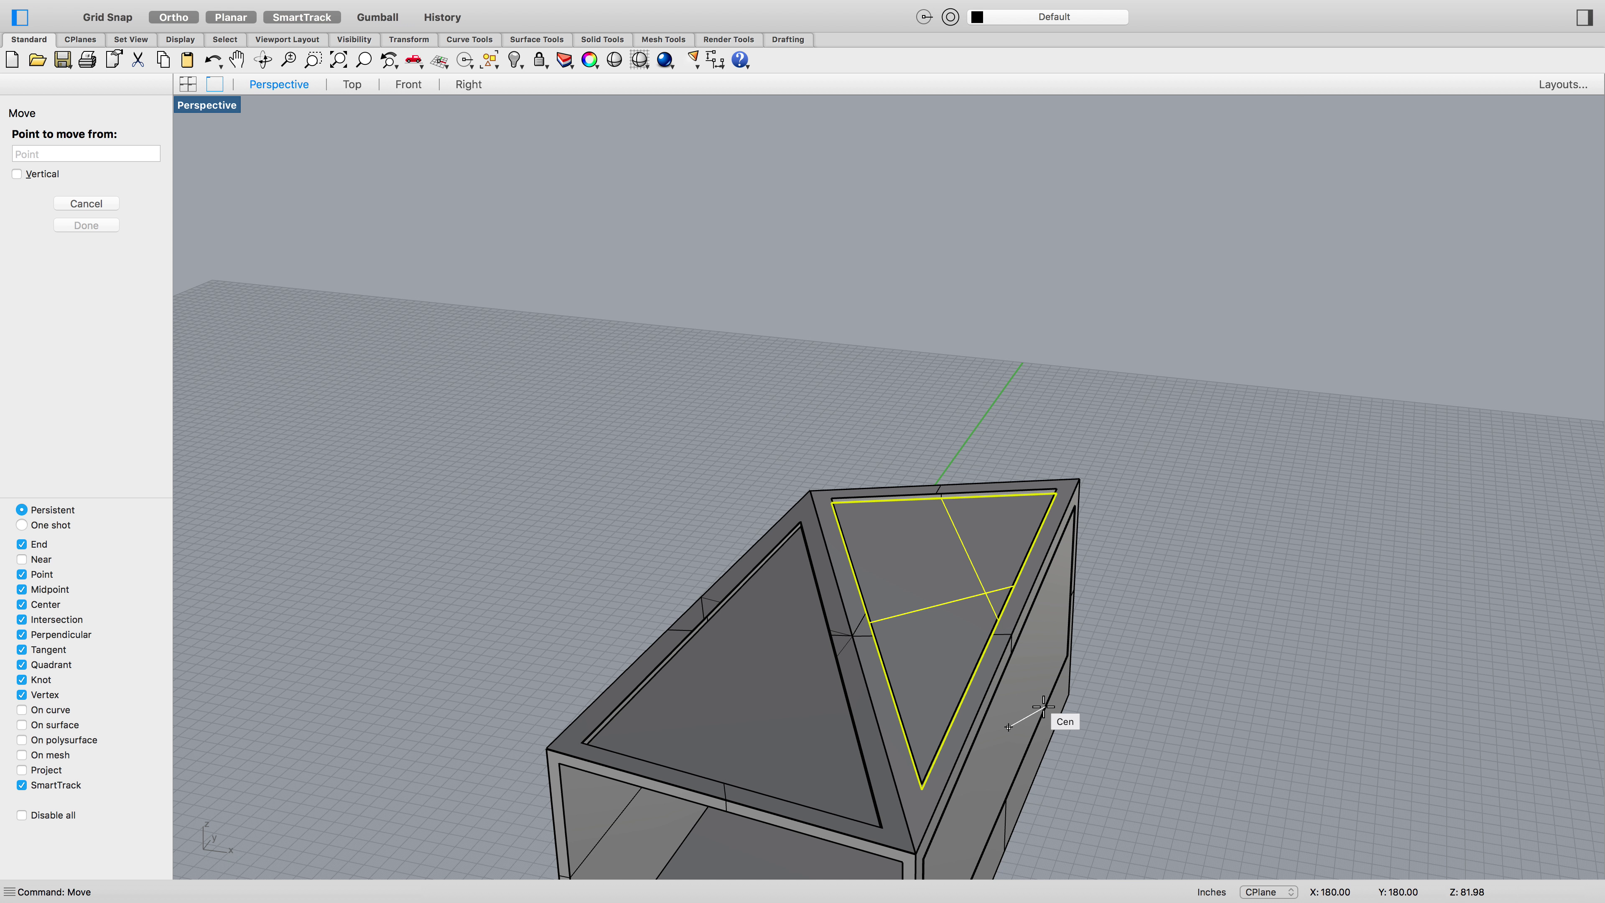
{"action": "key", "text": "Escape"}
{"action": "left_click", "coordinate": [1015, 708]}
{"action": "key", "text": "Return"}
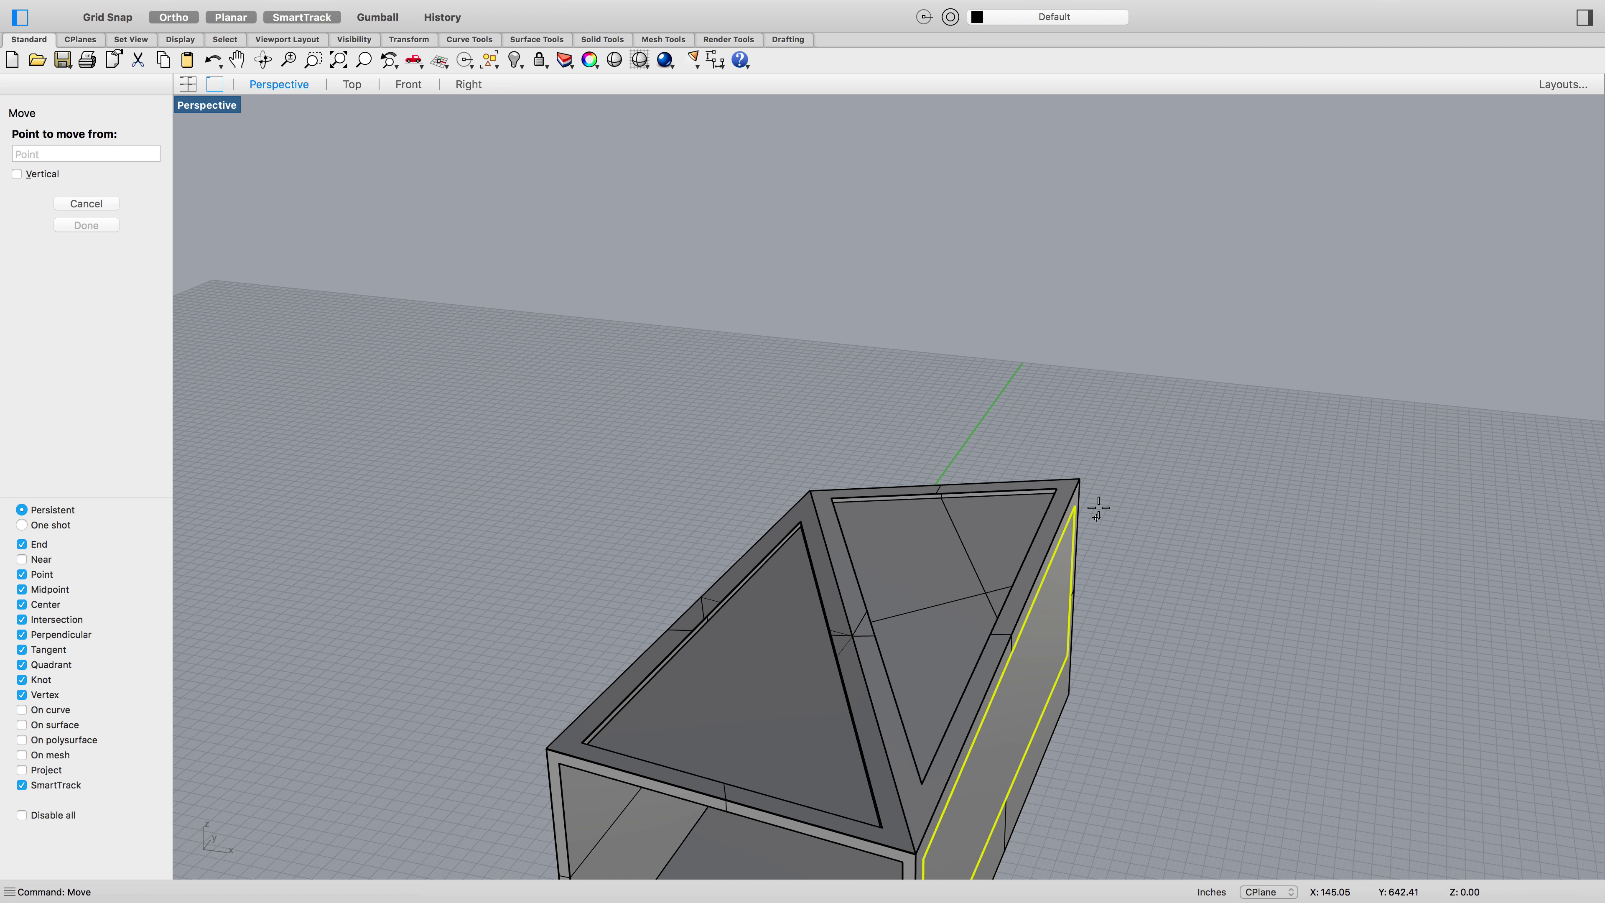
{"action": "scroll", "coordinate": [1098, 508], "scroll_direction": "up", "scroll_amount": 4}
{"action": "left_click", "coordinate": [1075, 487]}
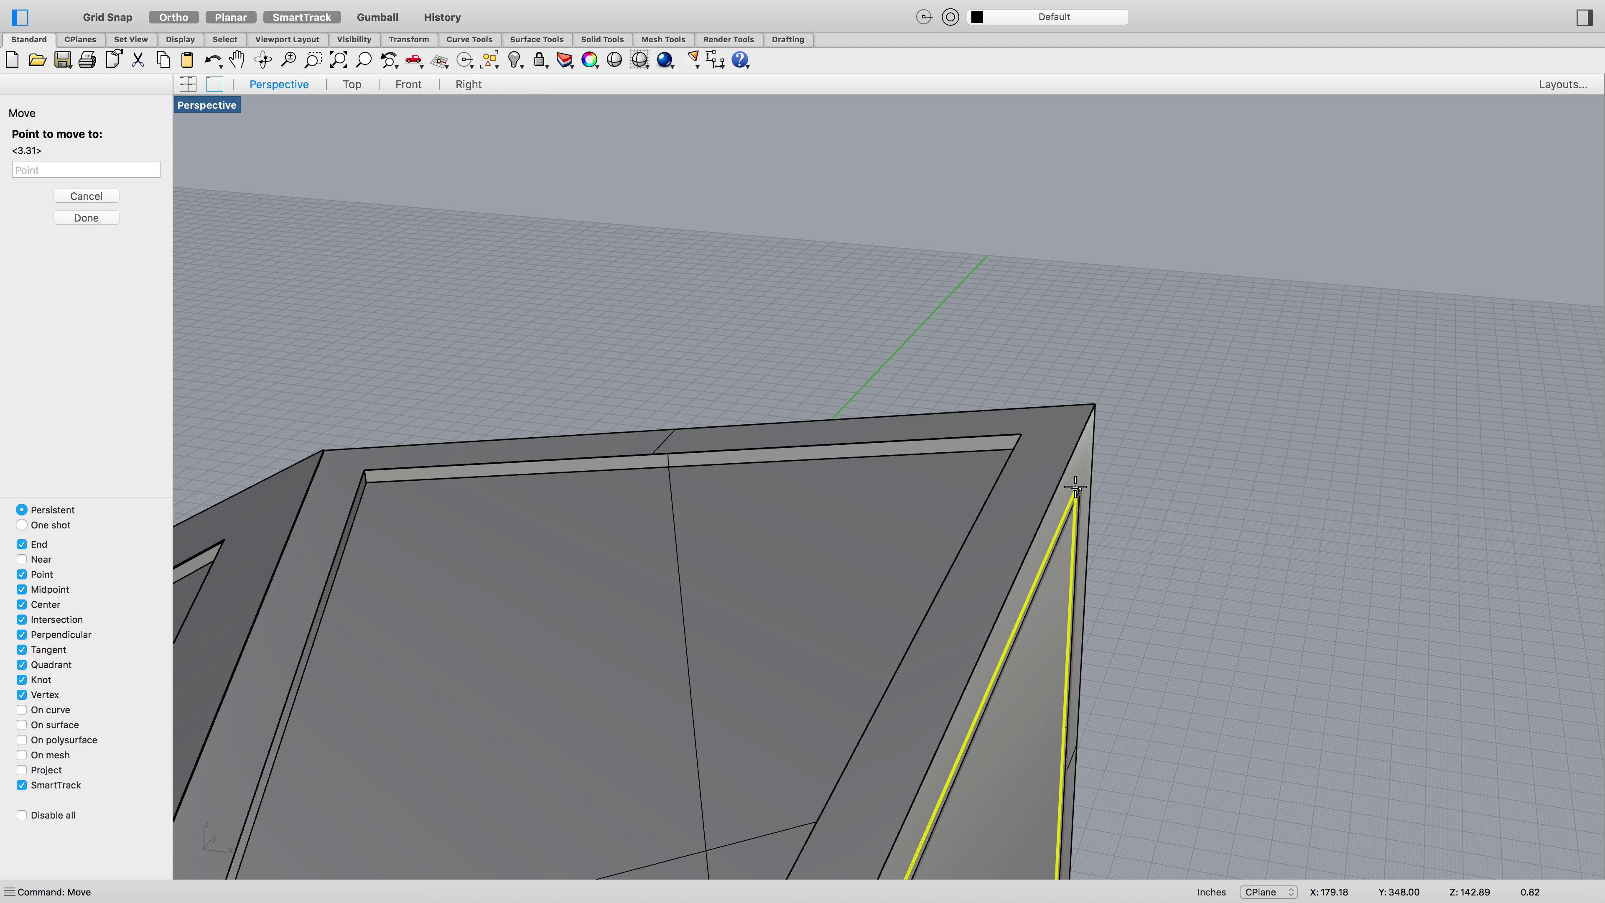
{"action": "left_click", "coordinate": [1065, 487]}
{"action": "right_click_drag", "start_coordinate": [1180, 606], "coordinate": [1107, 558]}
{"action": "left_click", "coordinate": [1105, 477]}
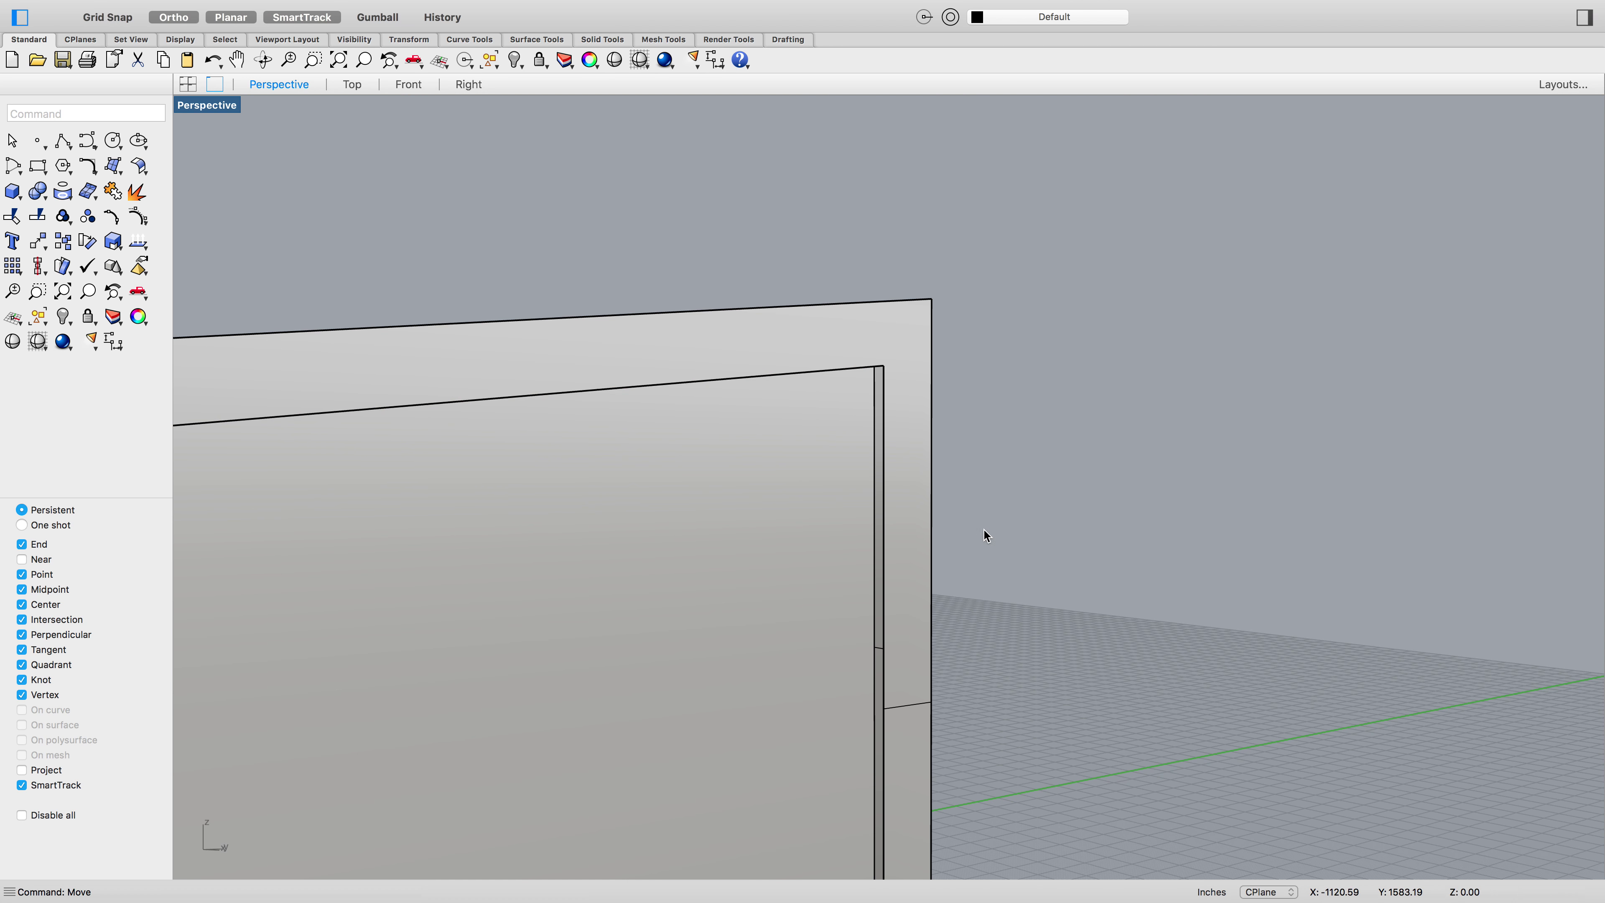
Examine the long and short wall openings where they meet at the interior corner
{"action": "right_click_drag", "start_coordinate": [985, 531], "coordinate": [1084, 547]}
{"action": "scroll", "coordinate": [1083, 547], "scroll_direction": "down", "scroll_amount": 5}
{"action": "scroll", "coordinate": [951, 645], "scroll_direction": "up", "scroll_amount": 10}
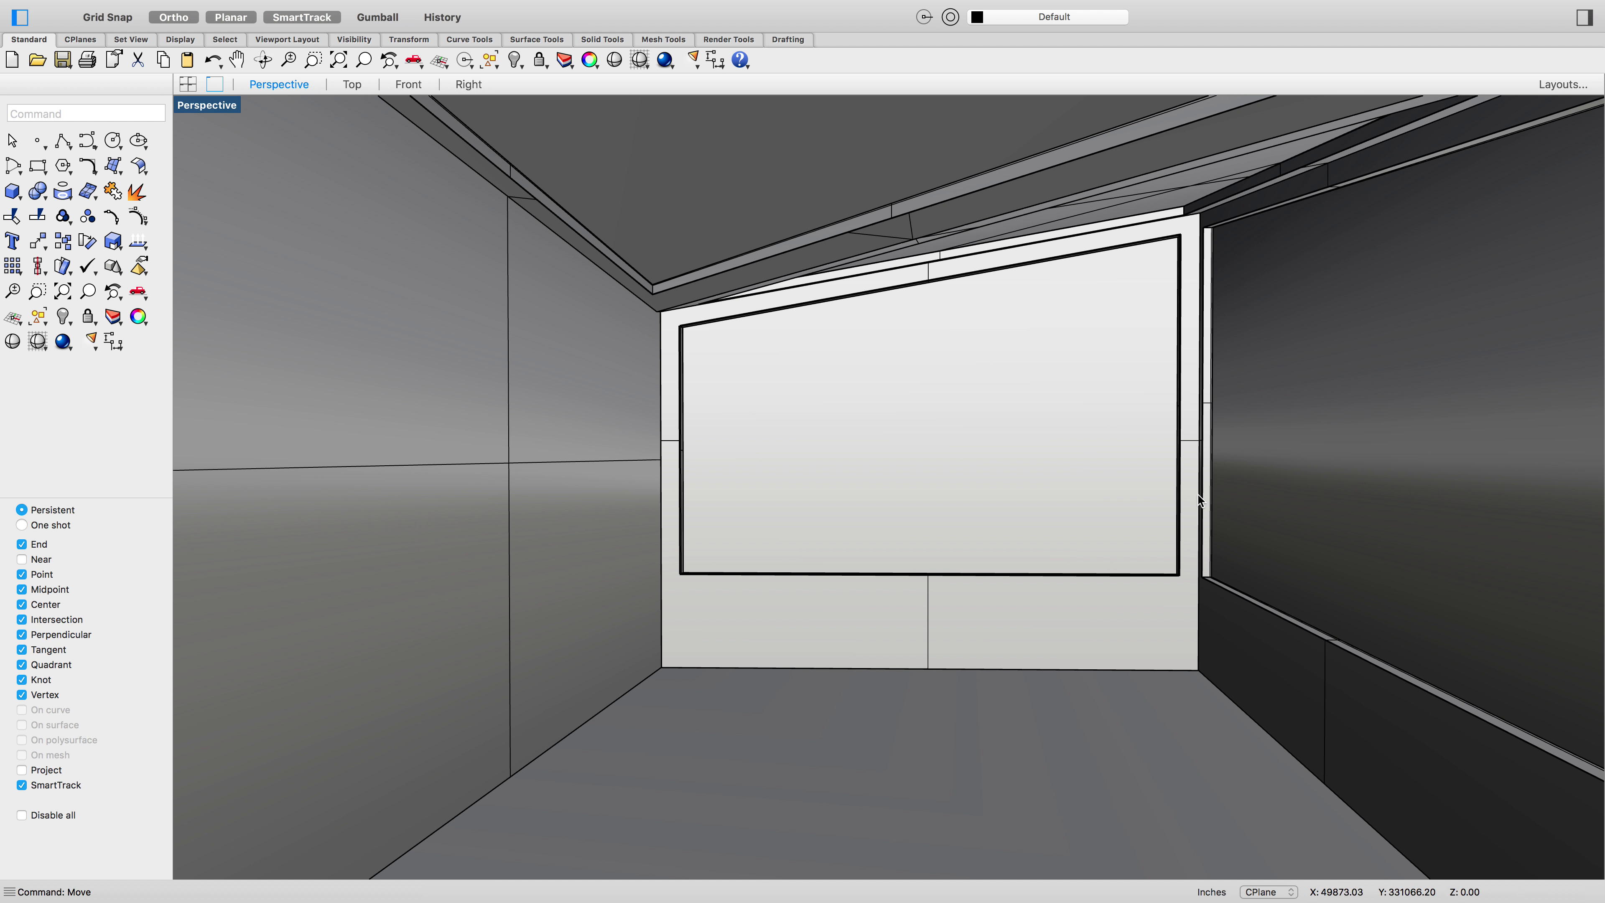
{"action": "right_click_drag", "start_coordinate": [1197, 495], "coordinate": [1188, 539]}
{"action": "right_click_drag", "start_coordinate": [1032, 625], "coordinate": [1056, 616]}
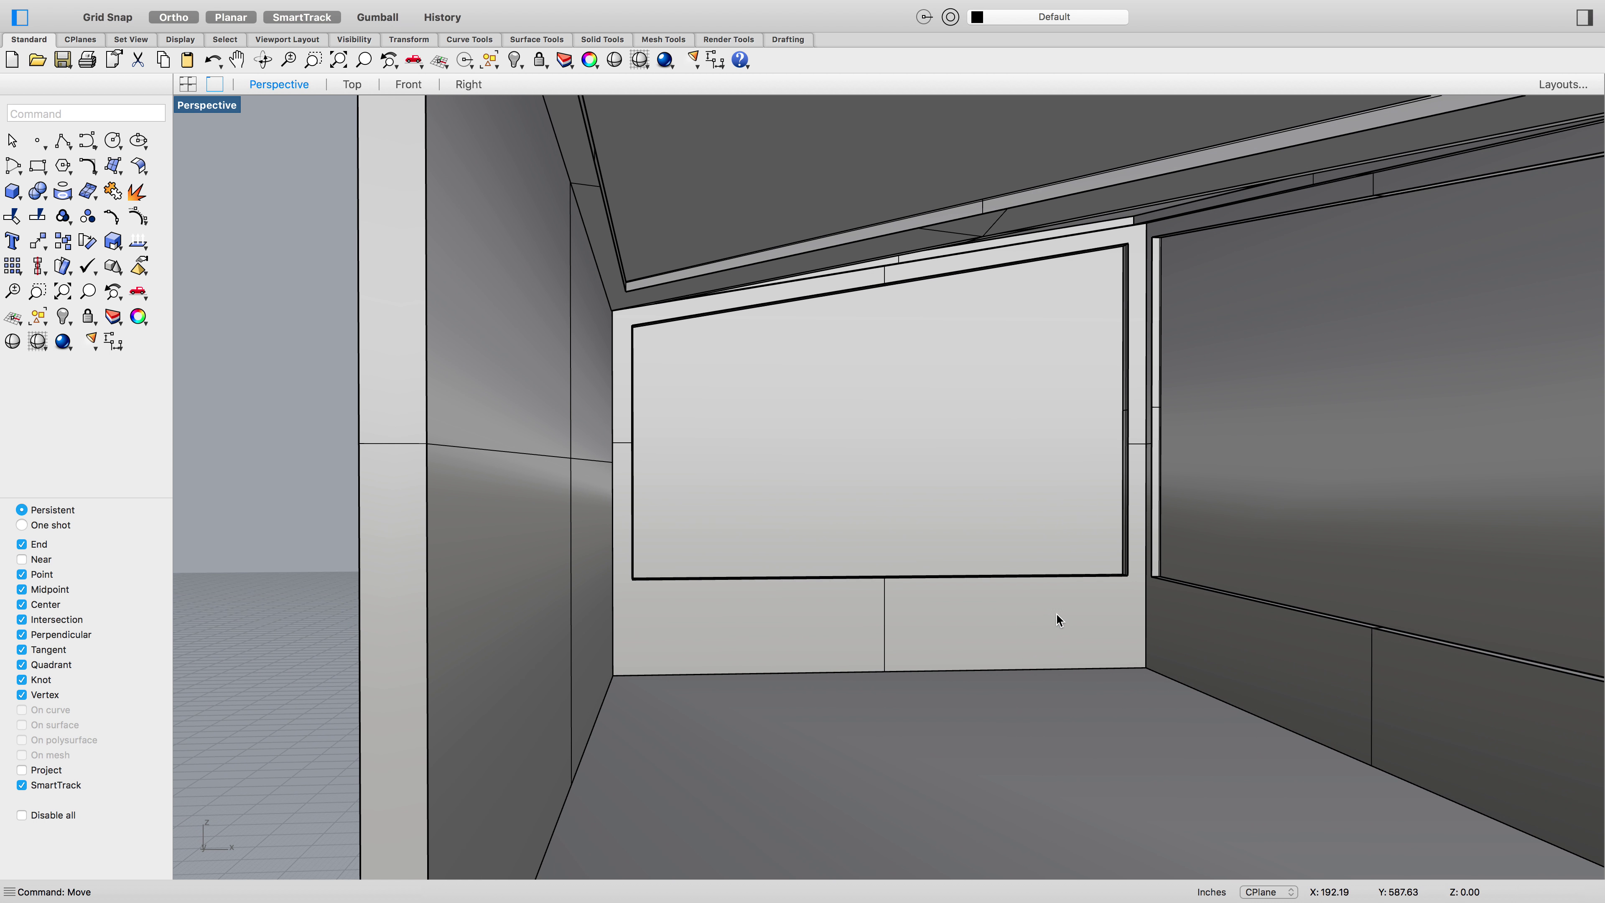
{"action": "left_click", "coordinate": [1151, 548]}
{"action": "left_click", "coordinate": [1129, 551]}
{"action": "left_click", "coordinate": [1132, 349]}
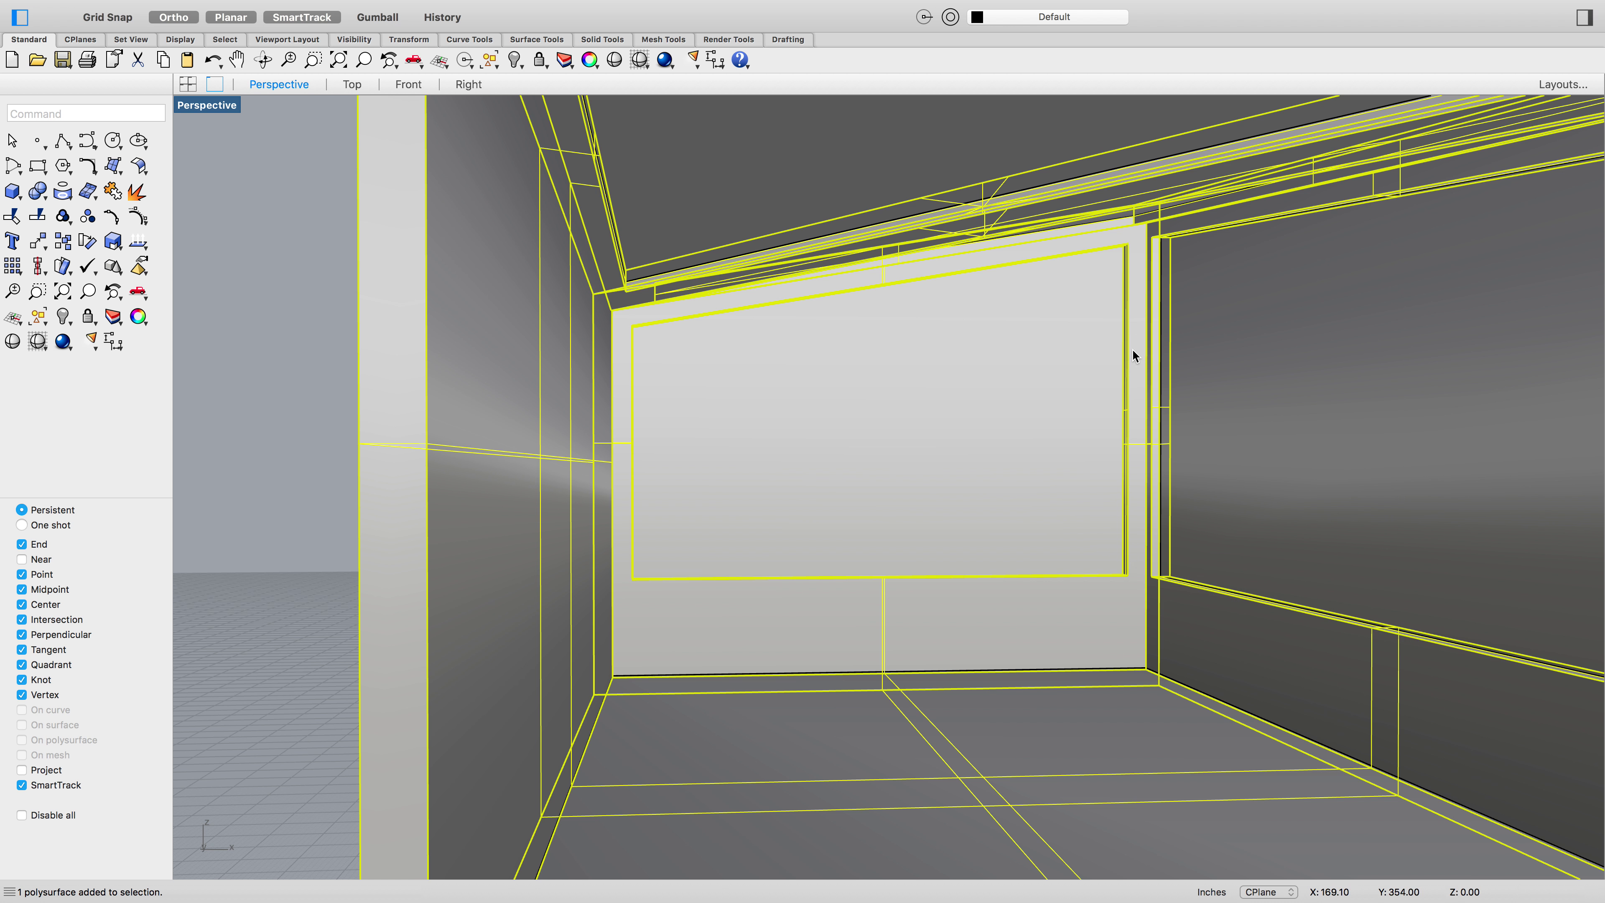
{"action": "key", "text": "Escape"}
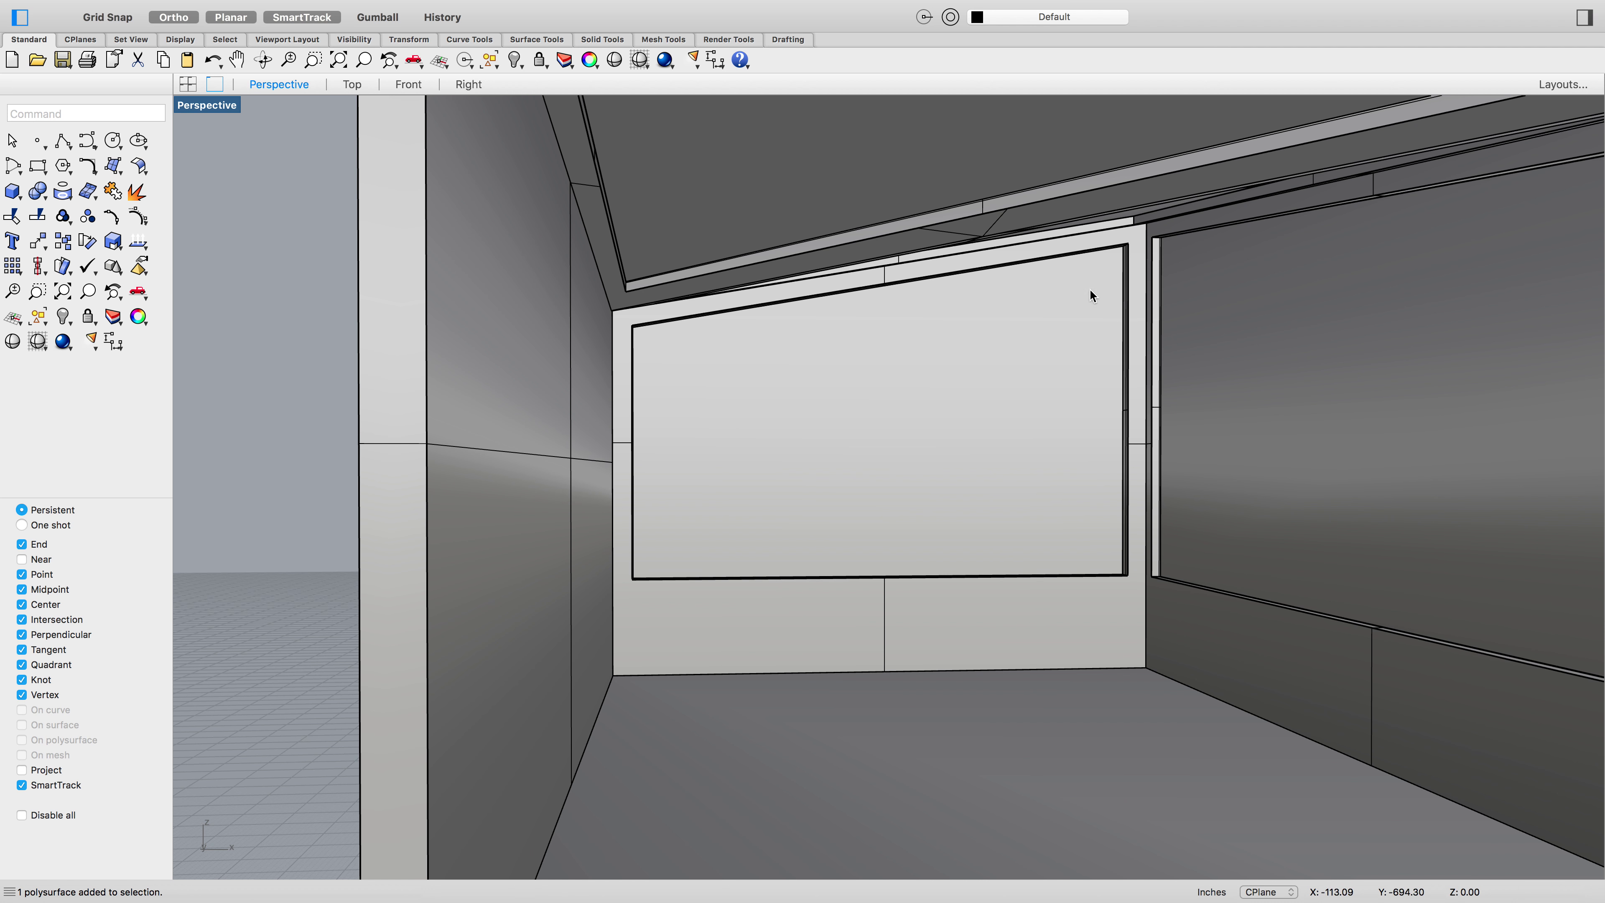
Try to move the long wall opening's vertical side face nearest the short wall with MoveFace, constrained to its normal direction
{"action": "left_click", "coordinate": [355, 9]}
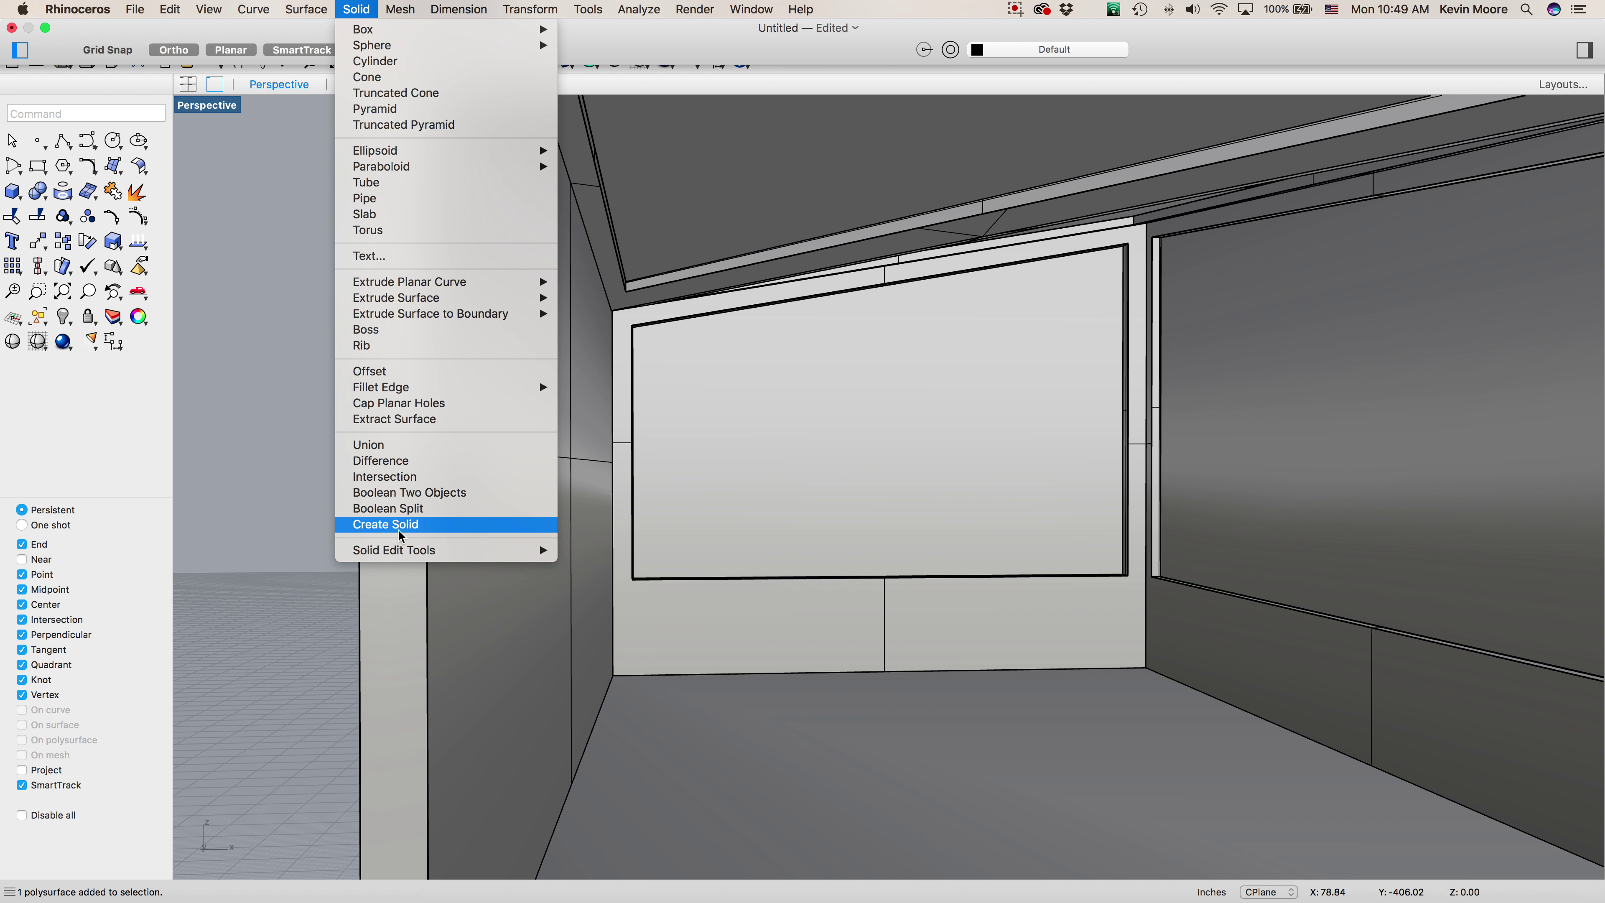
{"action": "mouse_move", "coordinate": [442, 549]}
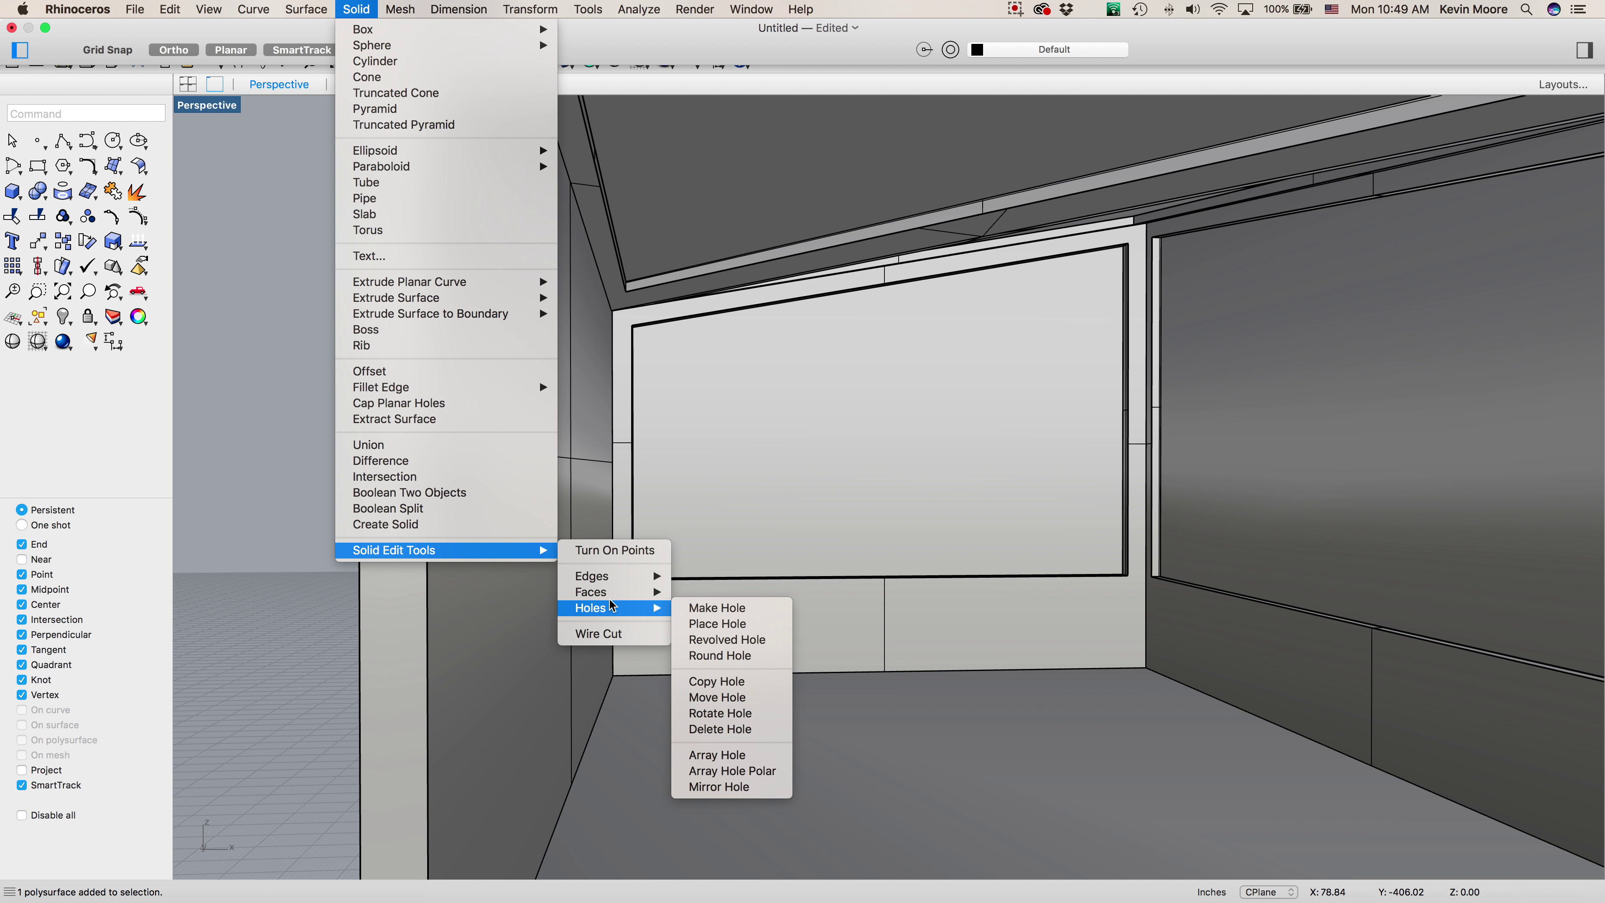
{"action": "mouse_move", "coordinate": [611, 595]}
{"action": "left_click", "coordinate": [703, 593]}
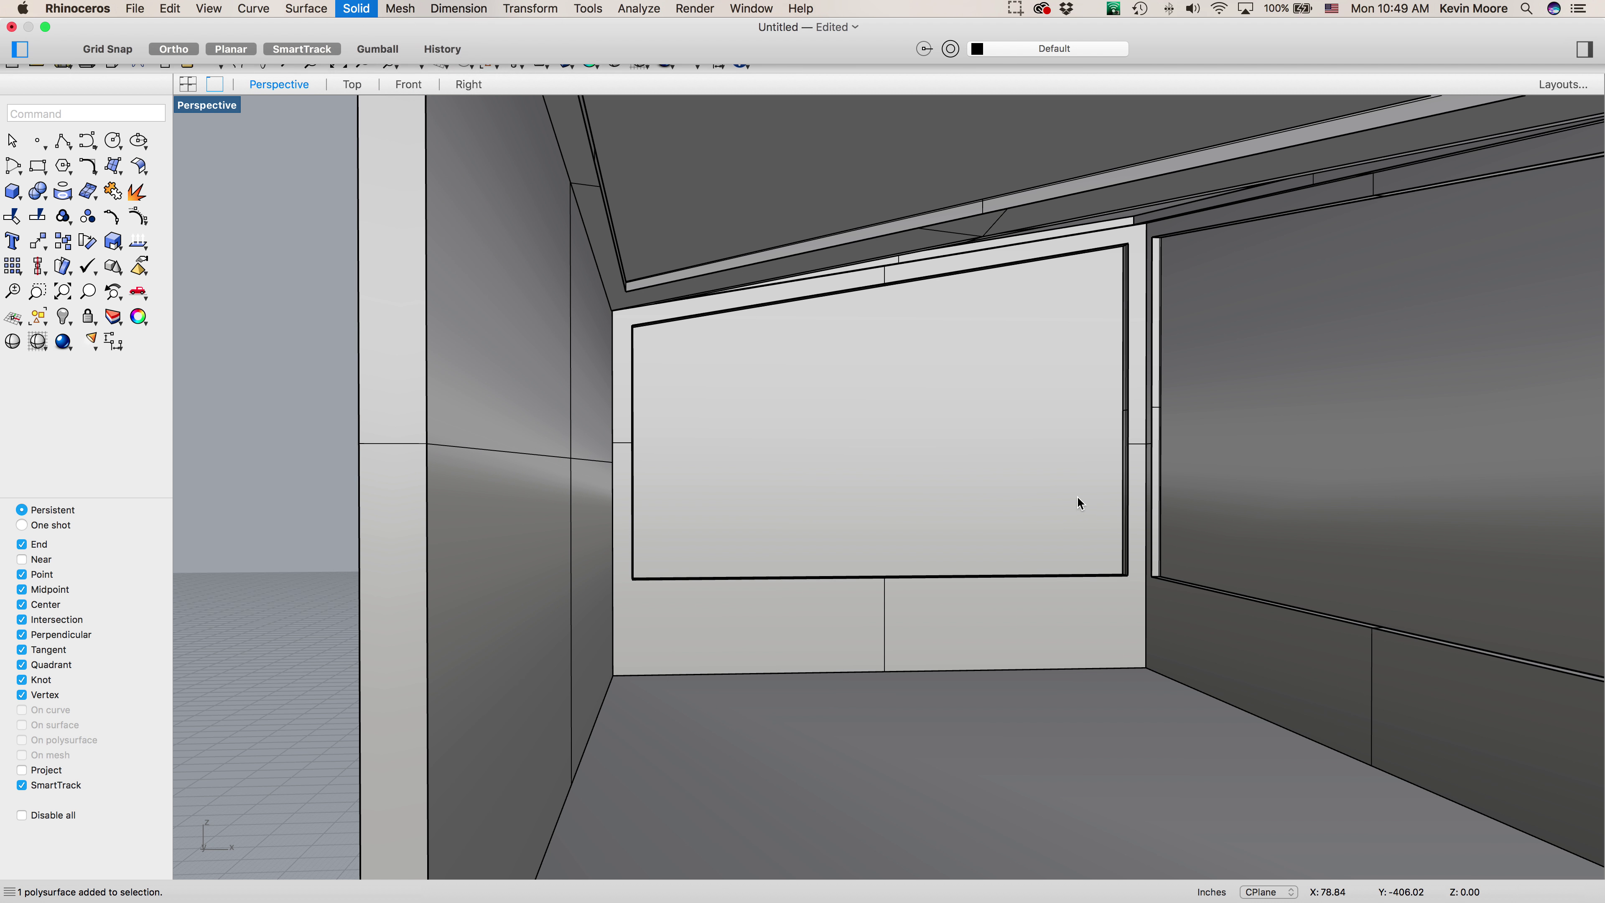
{"action": "left_click", "coordinate": [1157, 487]}
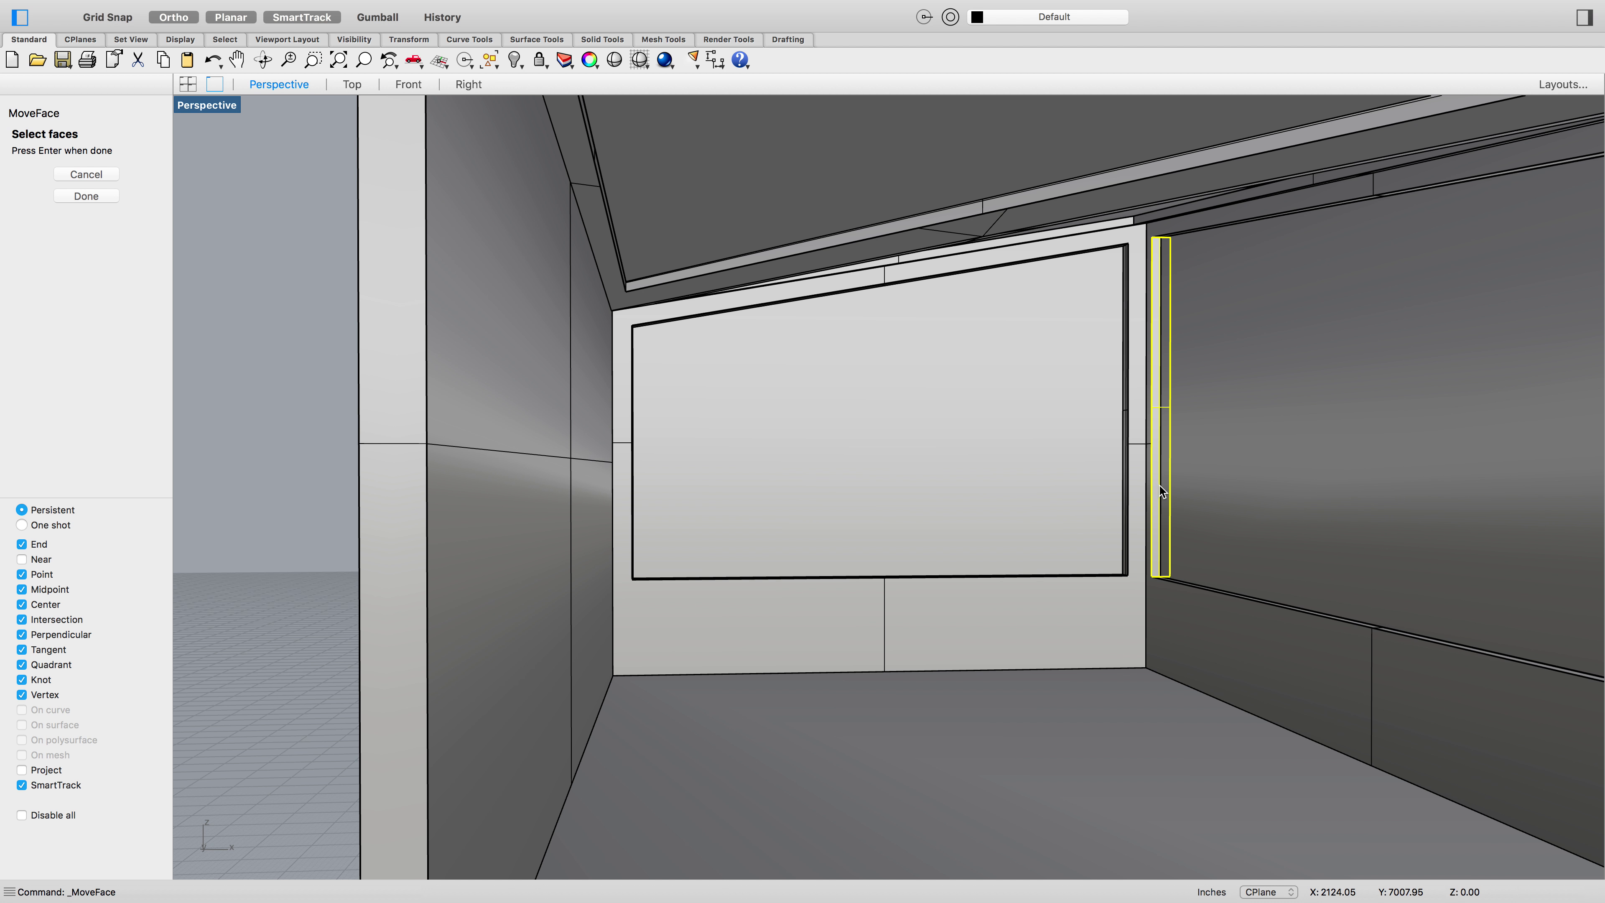
{"action": "key", "text": "Return"}
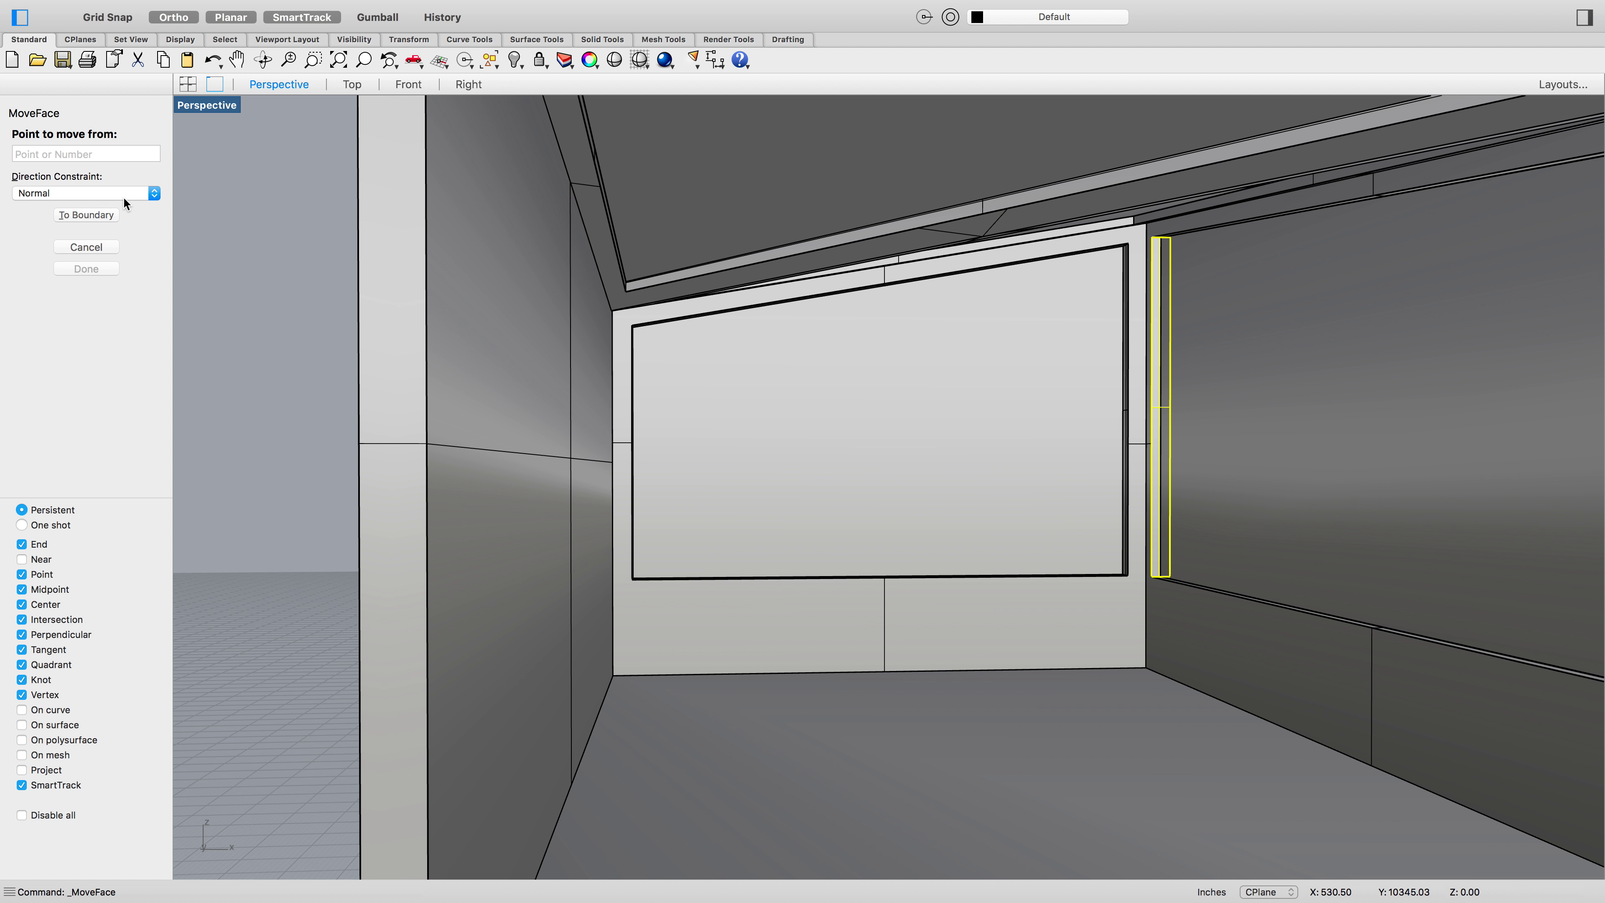
{"action": "left_click", "coordinate": [1151, 577]}
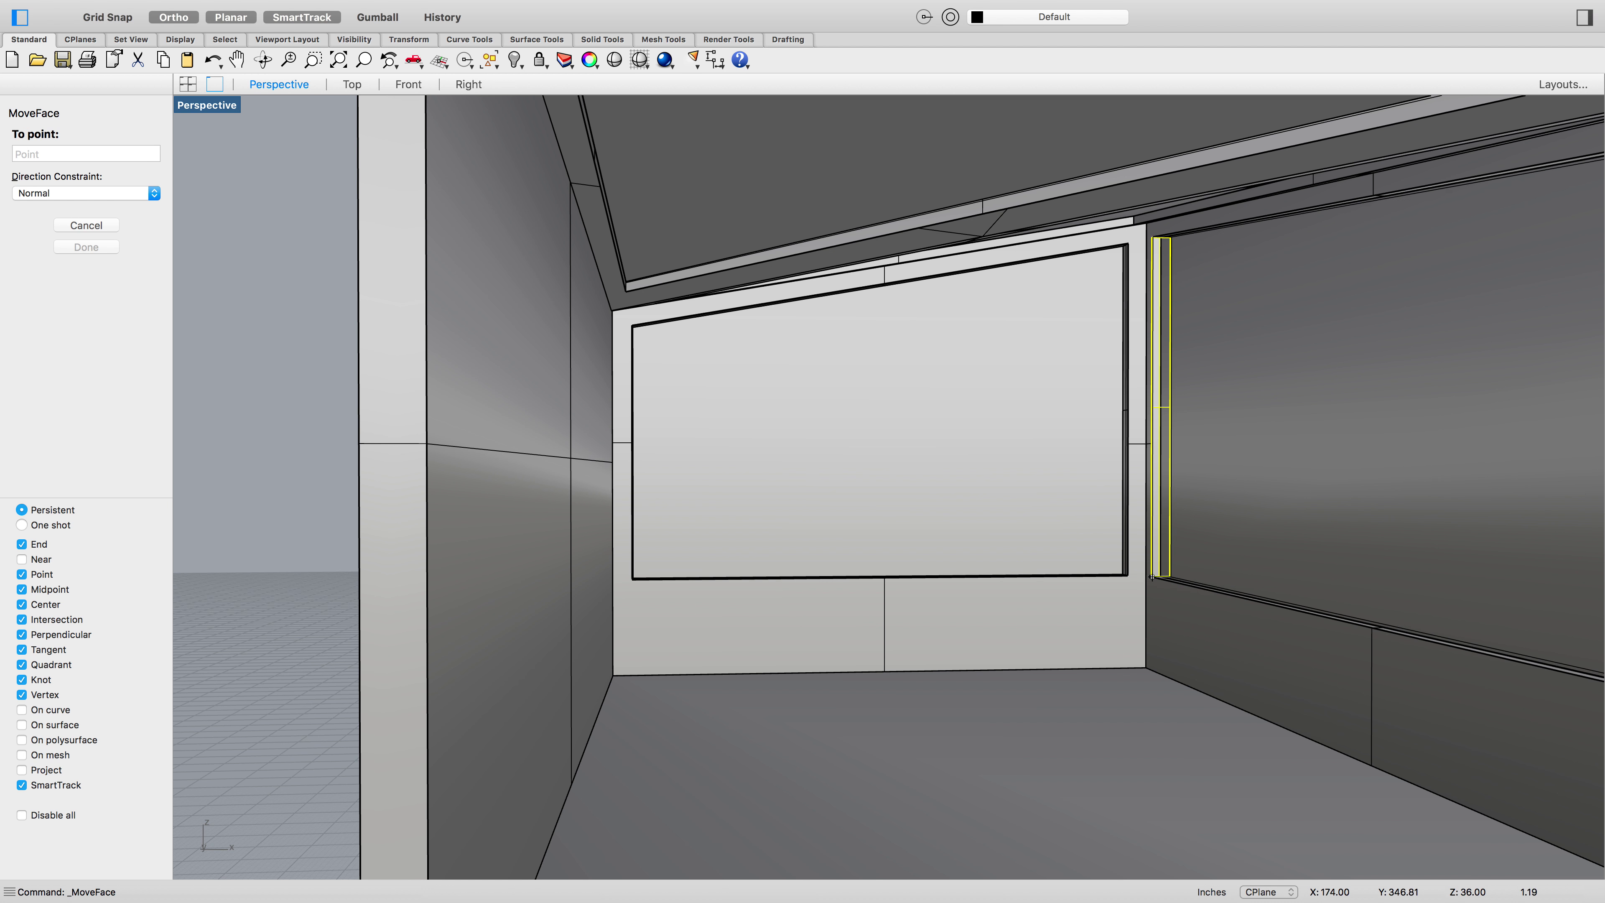
{"action": "left_click", "coordinate": [1370, 627]}
Check the long wall's window opening from outside and undo the face move
{"action": "scroll", "coordinate": [1311, 435], "scroll_direction": "up", "scroll_amount": 5}
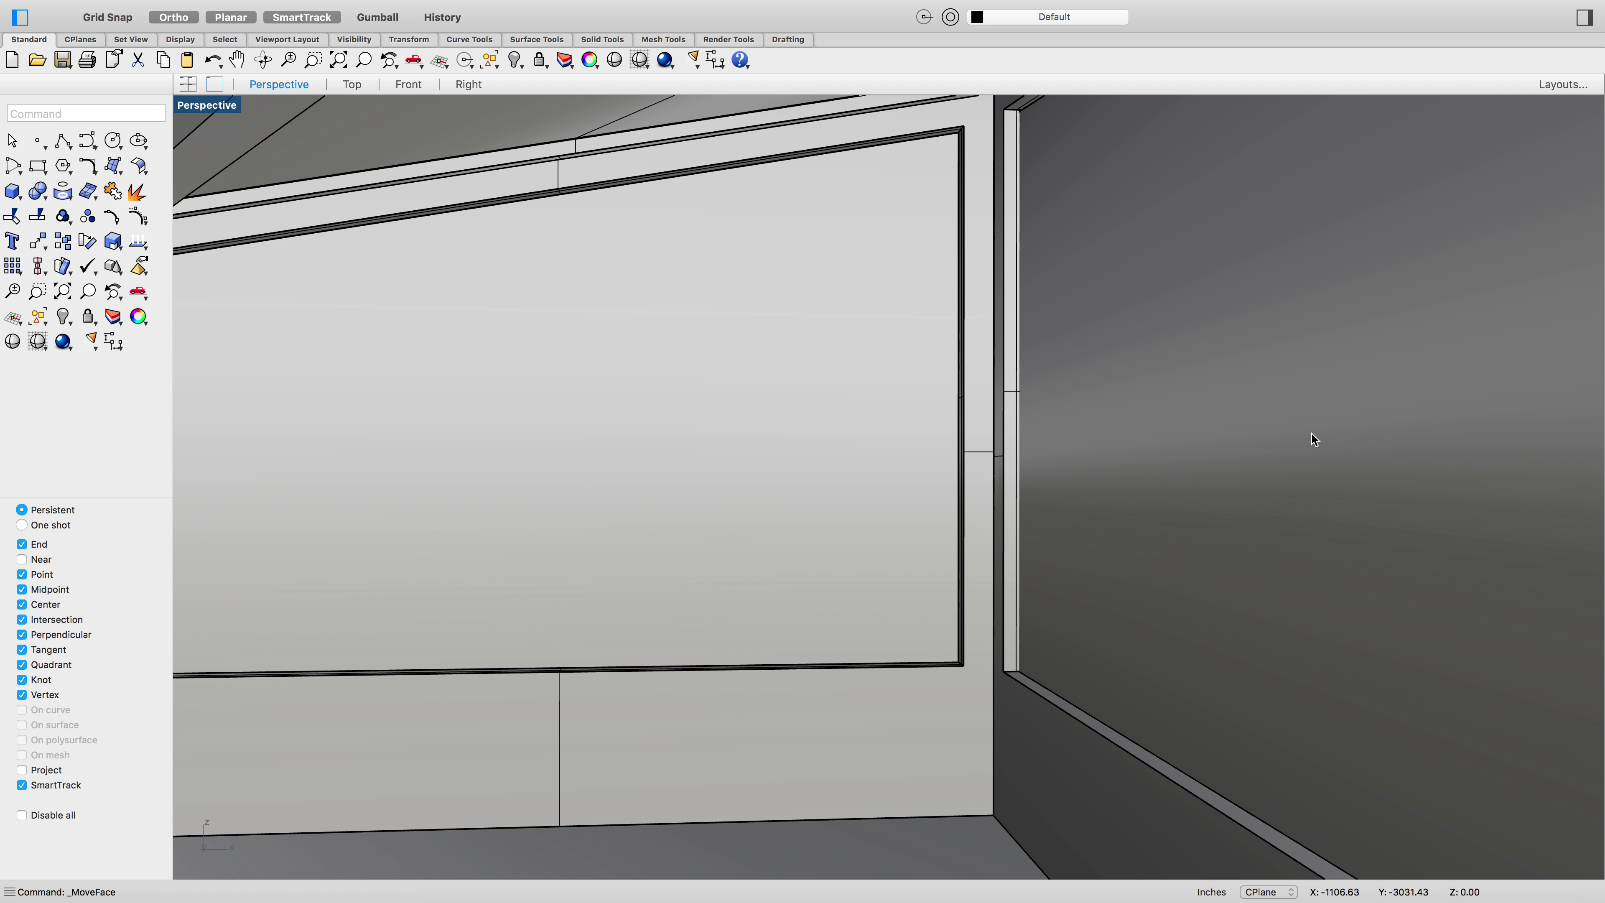
{"action": "right_click_drag", "start_coordinate": [1311, 434], "coordinate": [1129, 519]}
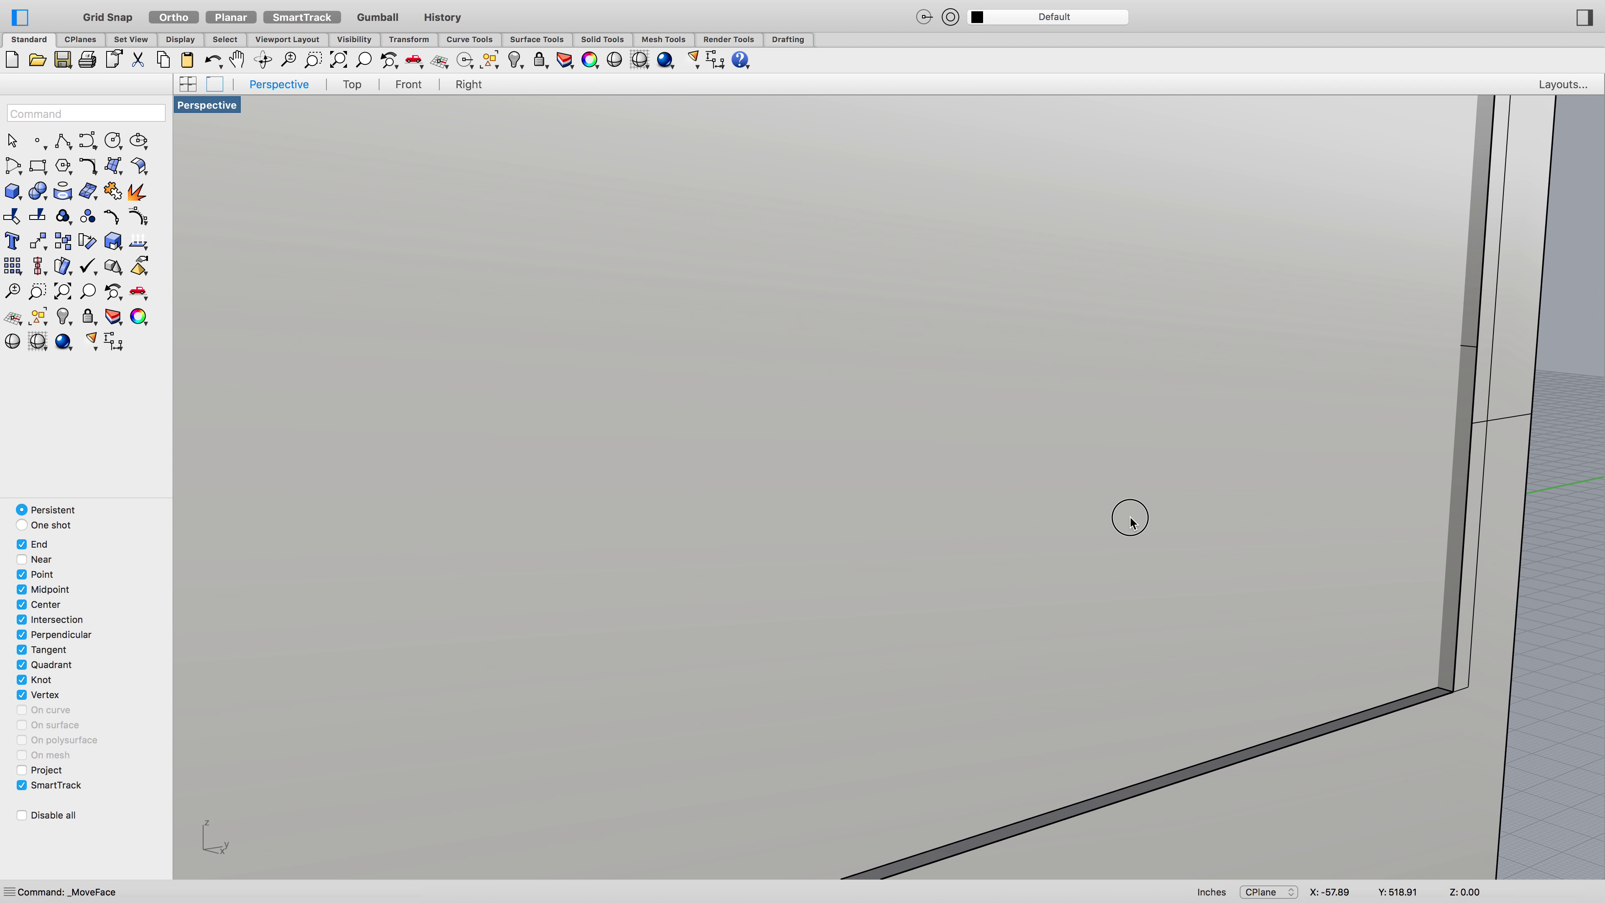
{"action": "left_click", "coordinate": [1130, 520]}
{"action": "scroll", "coordinate": [1174, 505], "scroll_direction": "down", "scroll_amount": 5}
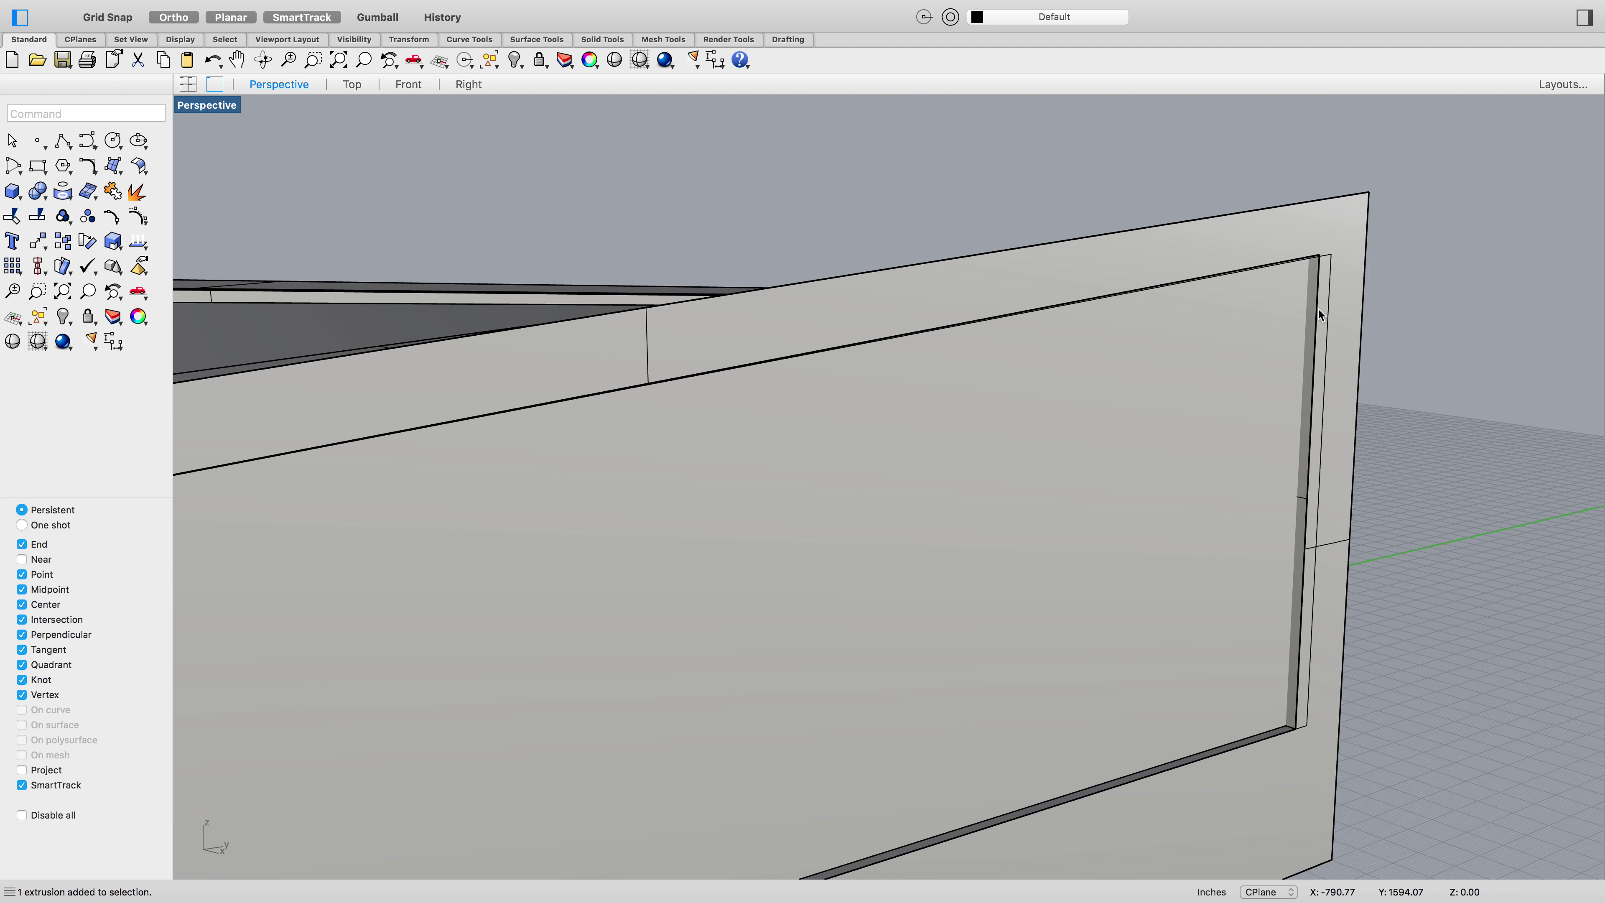
{"action": "left_click", "coordinate": [1320, 305]}
{"action": "scroll", "coordinate": [1155, 352], "scroll_direction": "up", "scroll_amount": 3}
{"action": "key", "text": "super+z"}
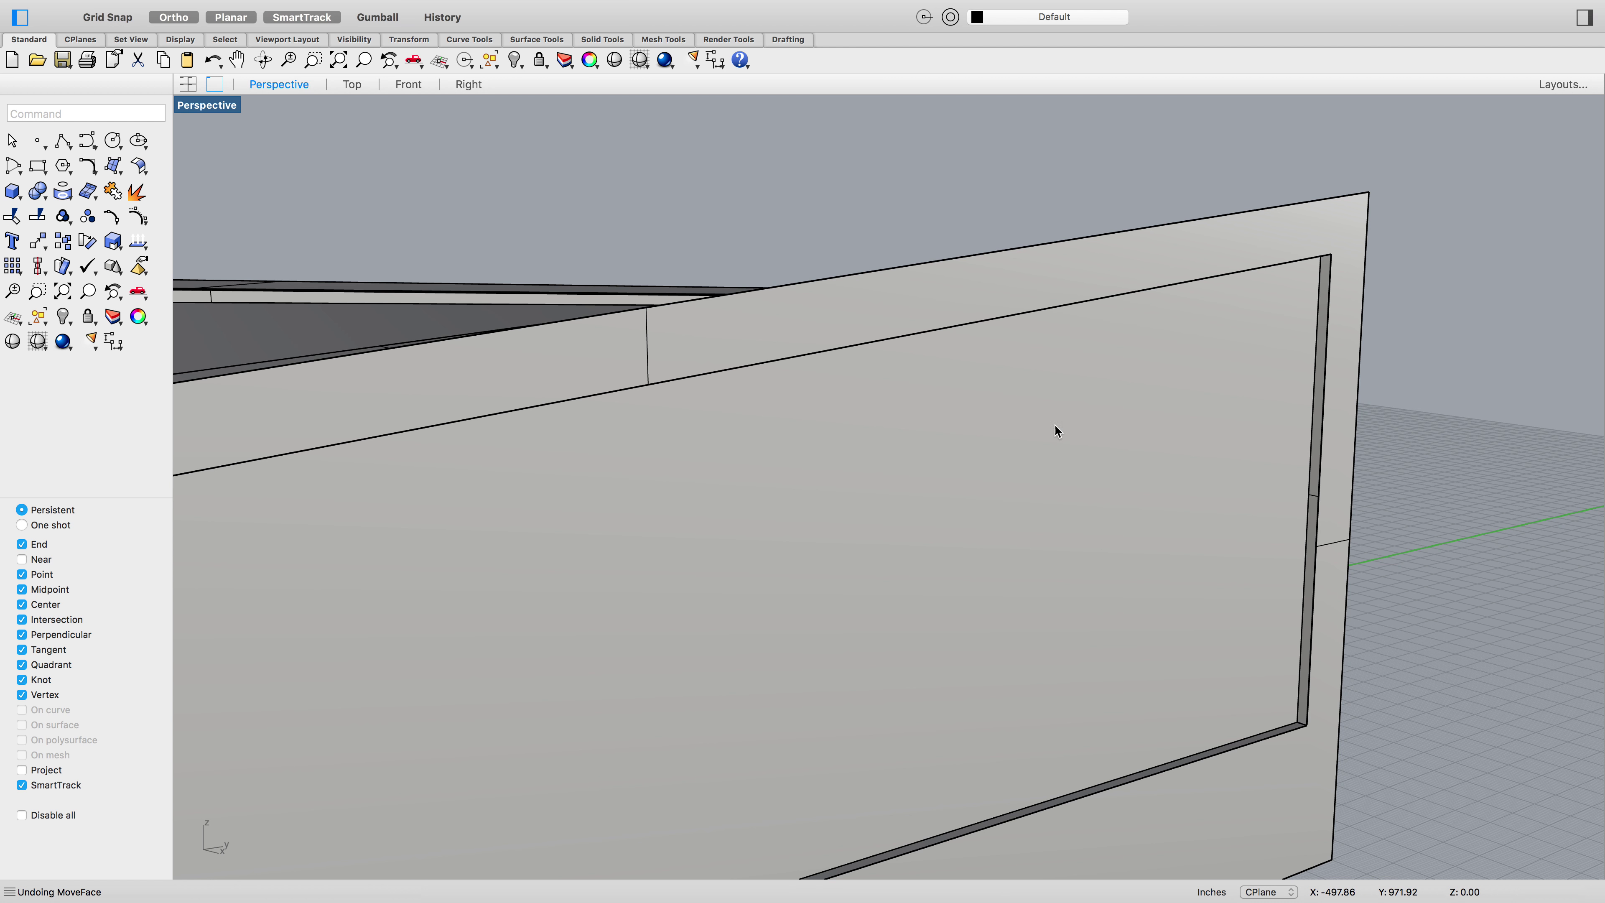
Examine the window and roof openings from inside the shell and from its open end
{"action": "right_click_drag", "start_coordinate": [978, 536], "coordinate": [985, 575]}
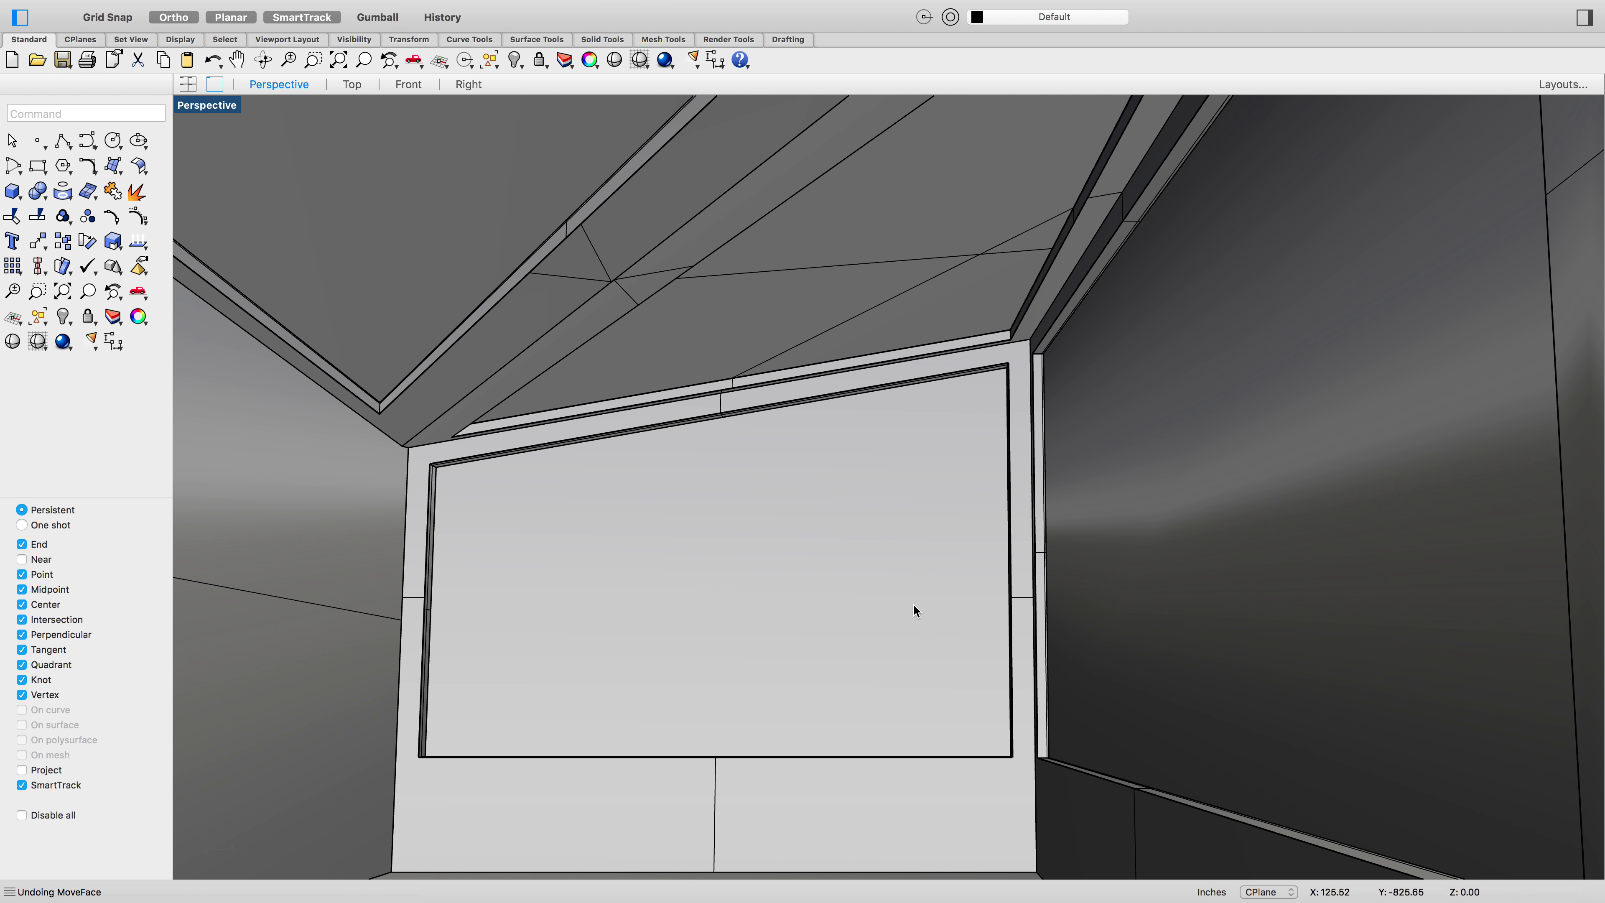
{"action": "scroll", "coordinate": [914, 605], "scroll_direction": "down", "scroll_amount": 5}
{"action": "scroll", "coordinate": [917, 604], "scroll_direction": "up", "scroll_amount": 4}
{"action": "right_click_drag", "start_coordinate": [699, 616], "coordinate": [705, 614]}
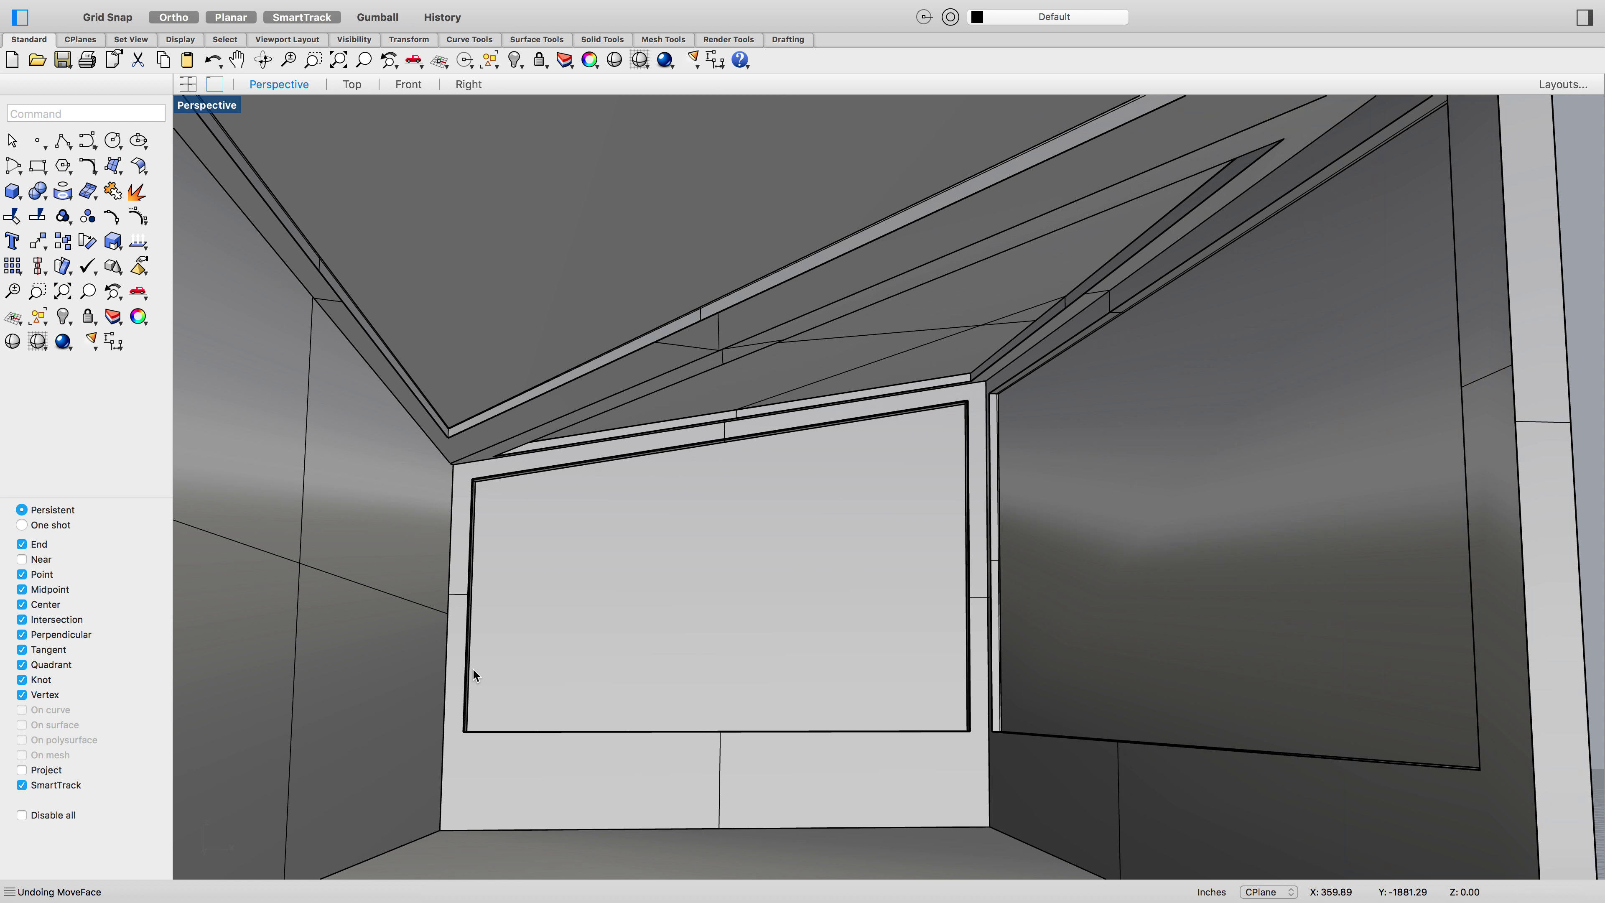
{"action": "right_click_drag", "start_coordinate": [473, 669], "coordinate": [477, 668]}
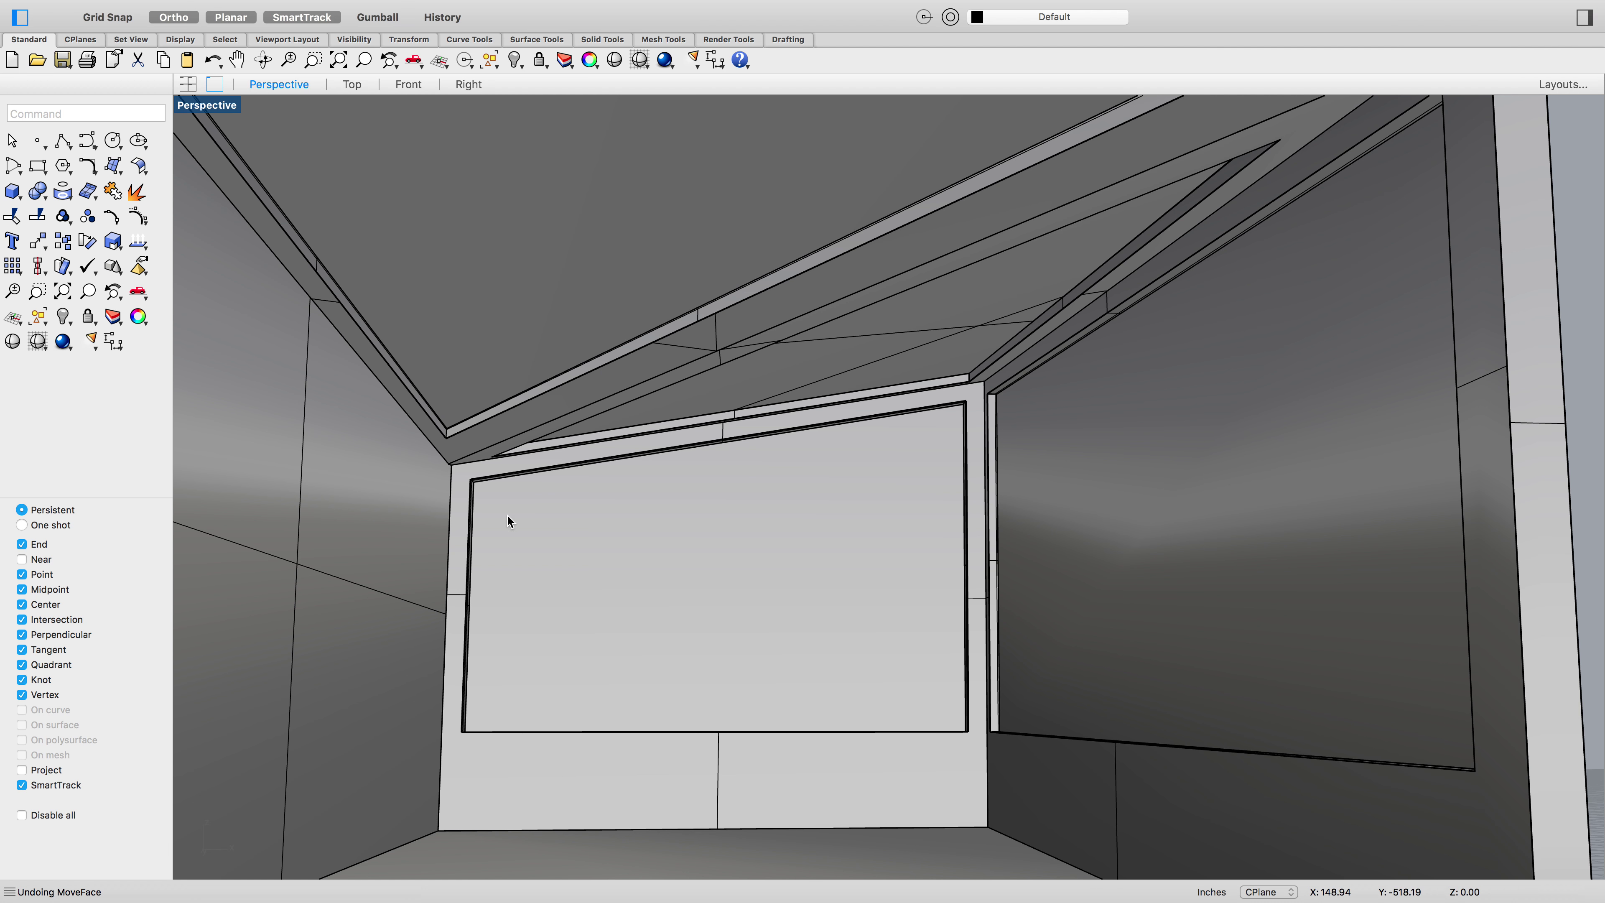
{"action": "scroll", "coordinate": [505, 649], "scroll_direction": "down", "scroll_amount": 5}
{"action": "right_click_drag", "start_coordinate": [671, 670], "coordinate": [659, 705]}
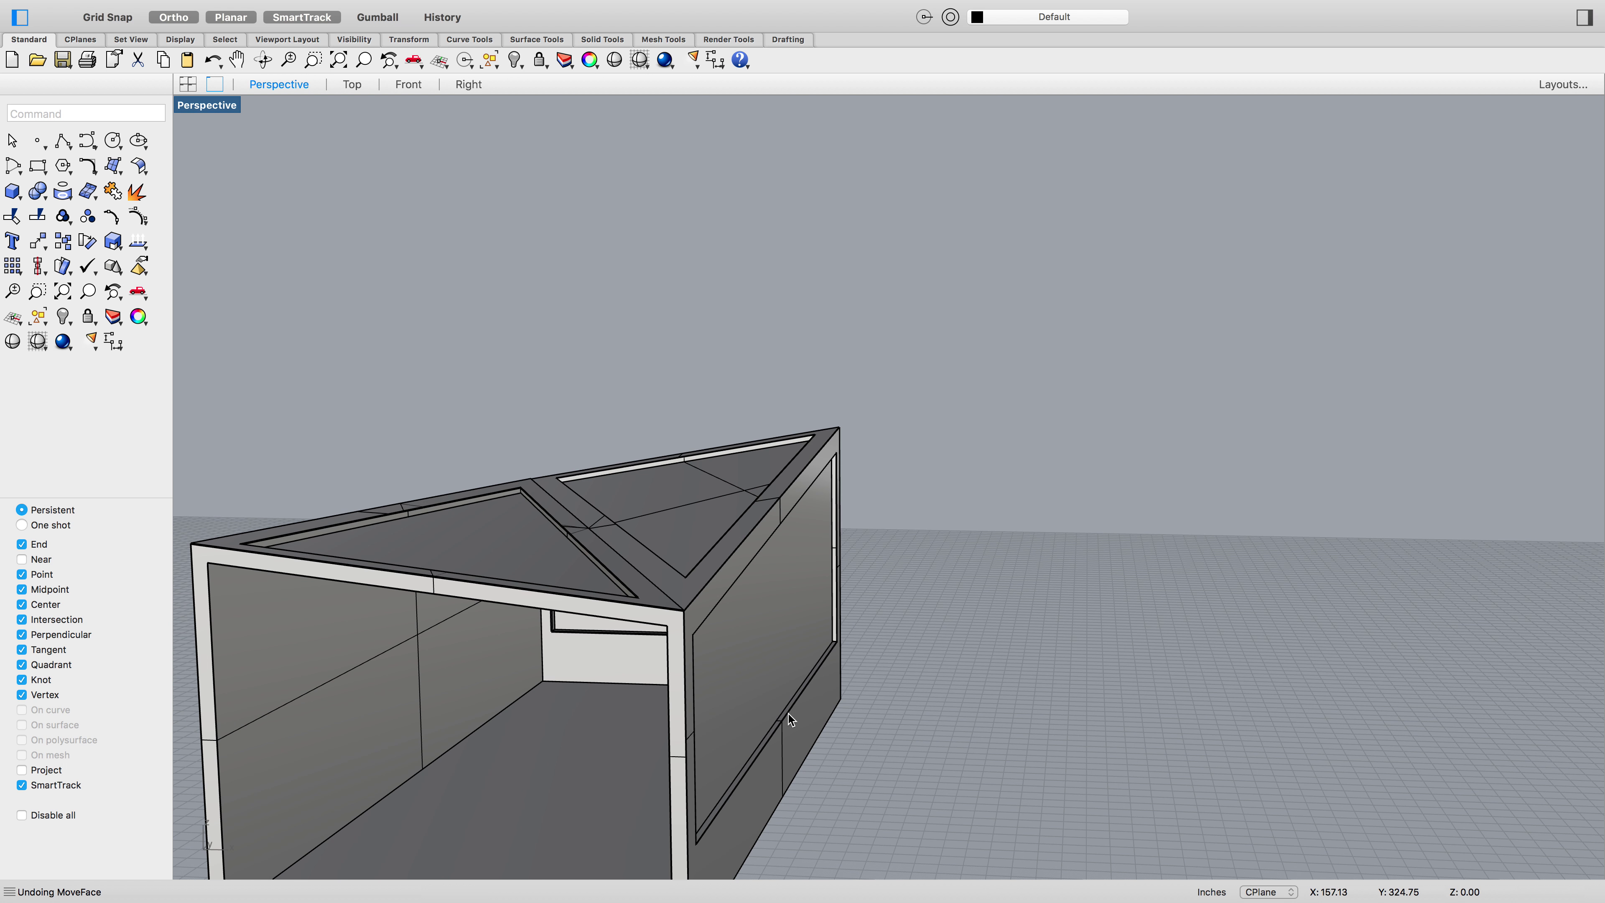
{"action": "right_click_drag", "start_coordinate": [495, 650], "coordinate": [513, 631]}
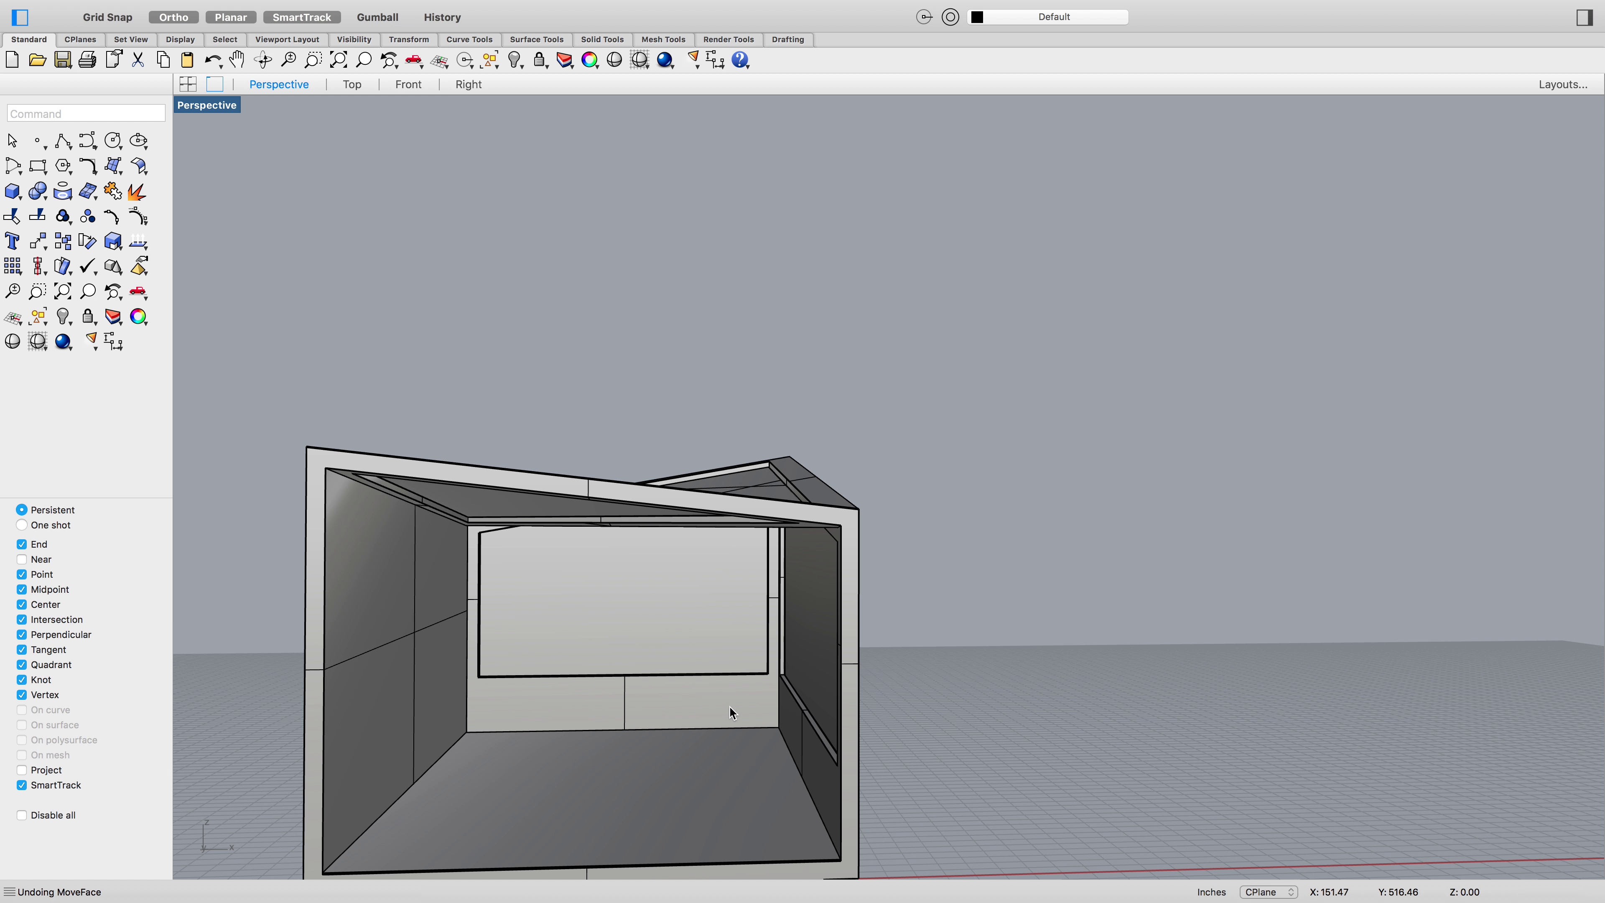
Open the layer list and rename Layer 01 as Walls
{"action": "type", "text": "layer"}
{"action": "key", "text": "Return"}
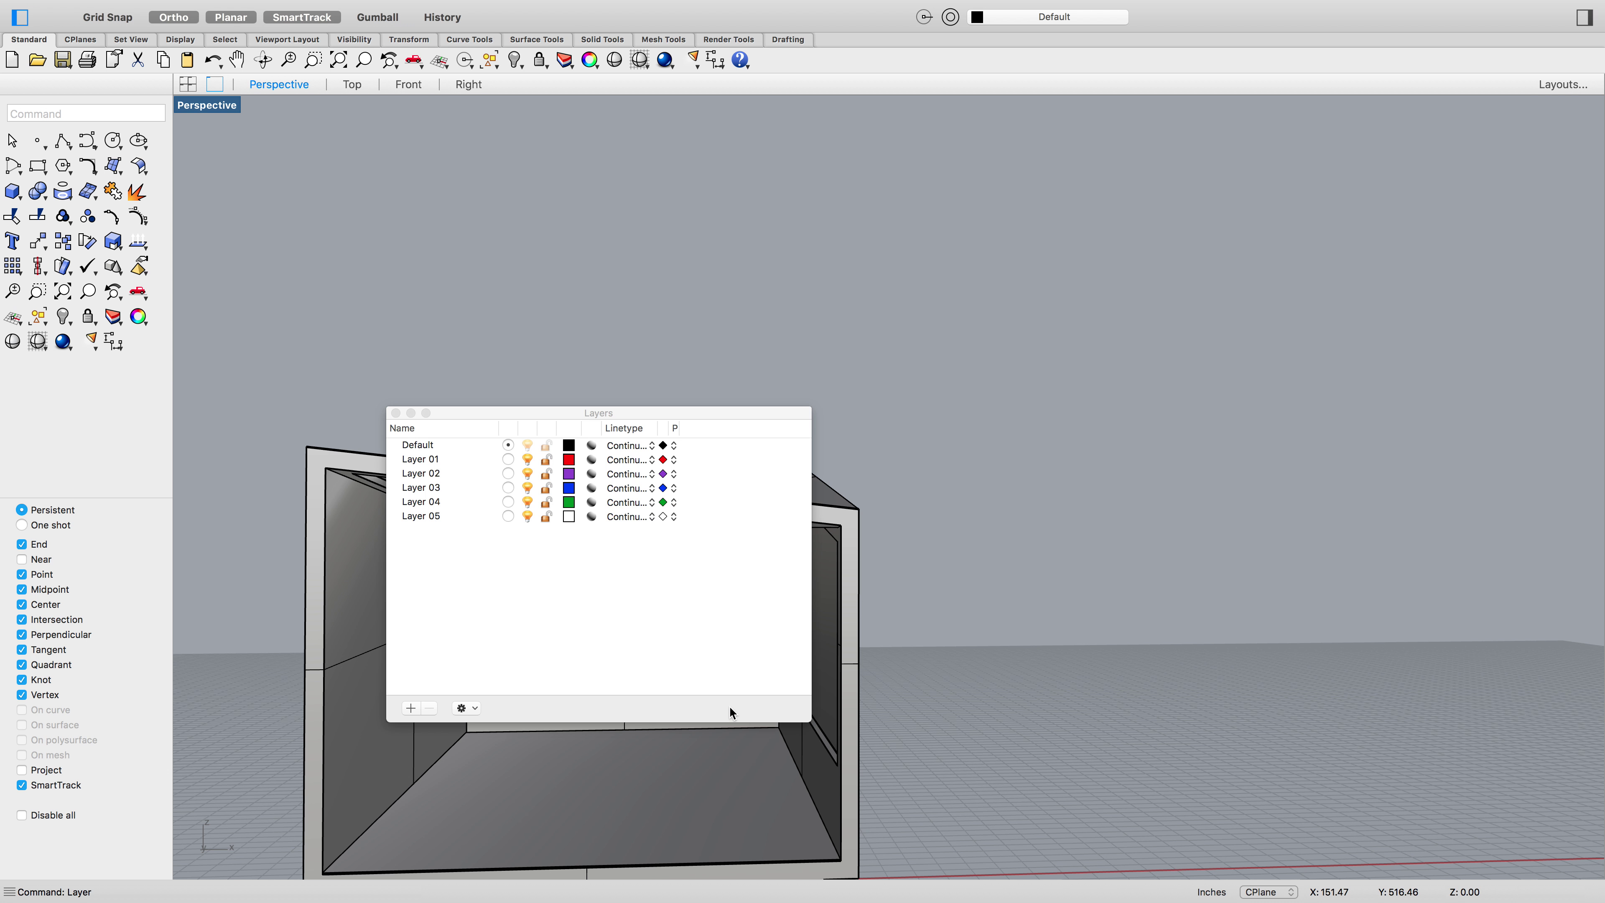
{"action": "double_click", "coordinate": [423, 465]}
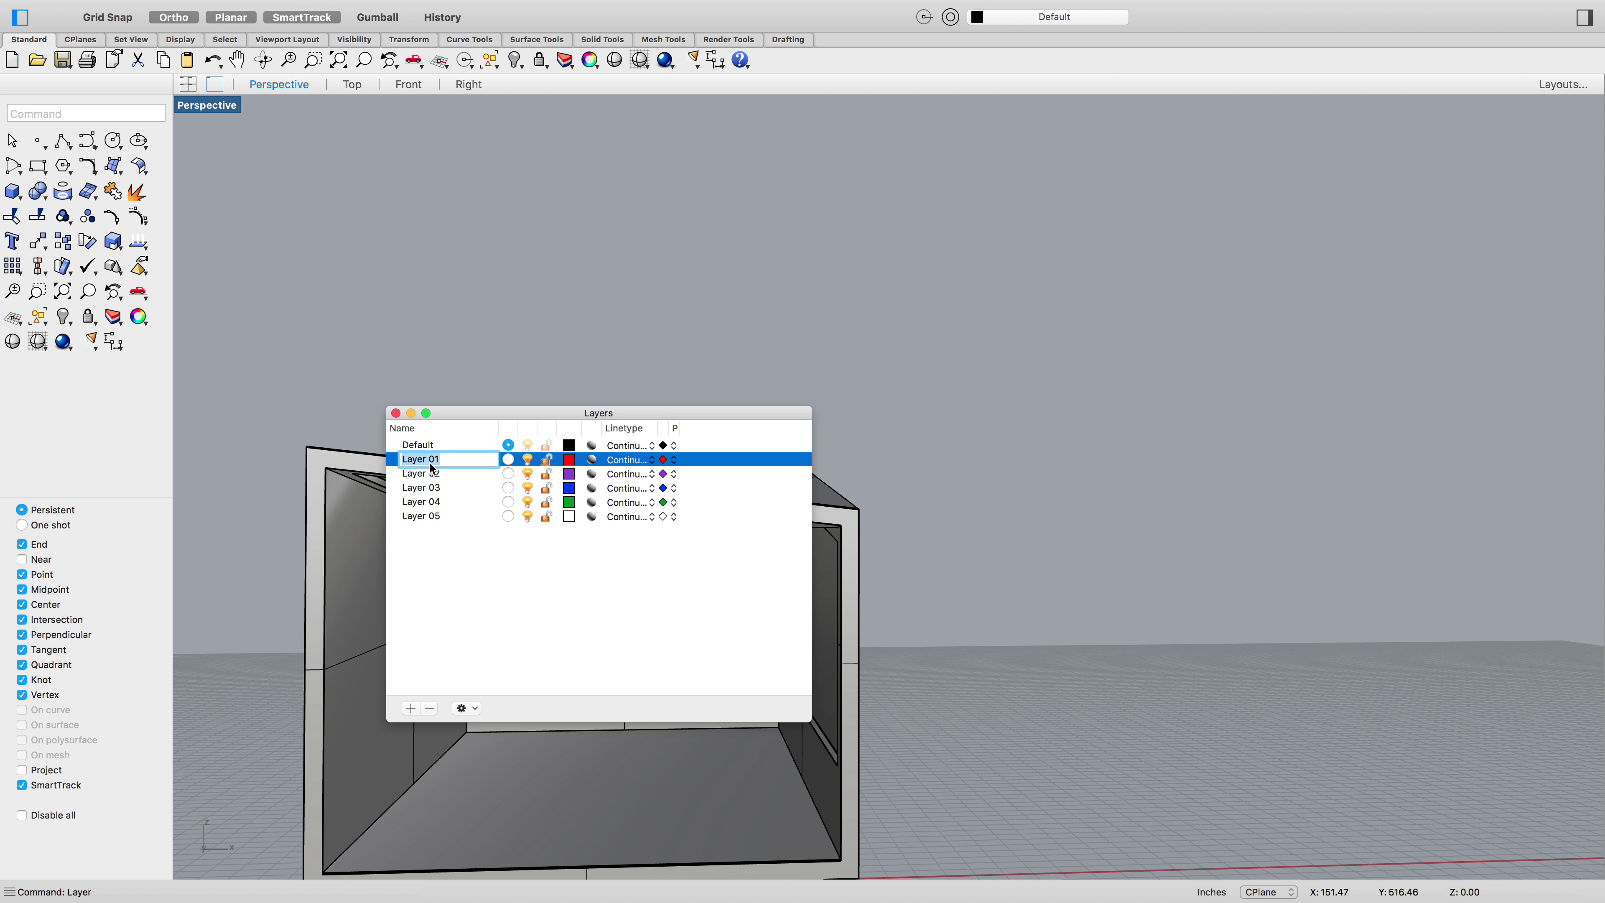
{"action": "type", "text": "Roo"}
{"action": "key", "text": "BackSpace"}
{"action": "key", "text": "BackSpace"}
{"action": "key", "text": "BackSpace"}
{"action": "key", "text": "BackSpace"}
{"action": "type", "text": "Walls"}
{"action": "key", "text": "Return"}
Rename Layer 02 as Windows
{"action": "left_click", "coordinate": [410, 475]}
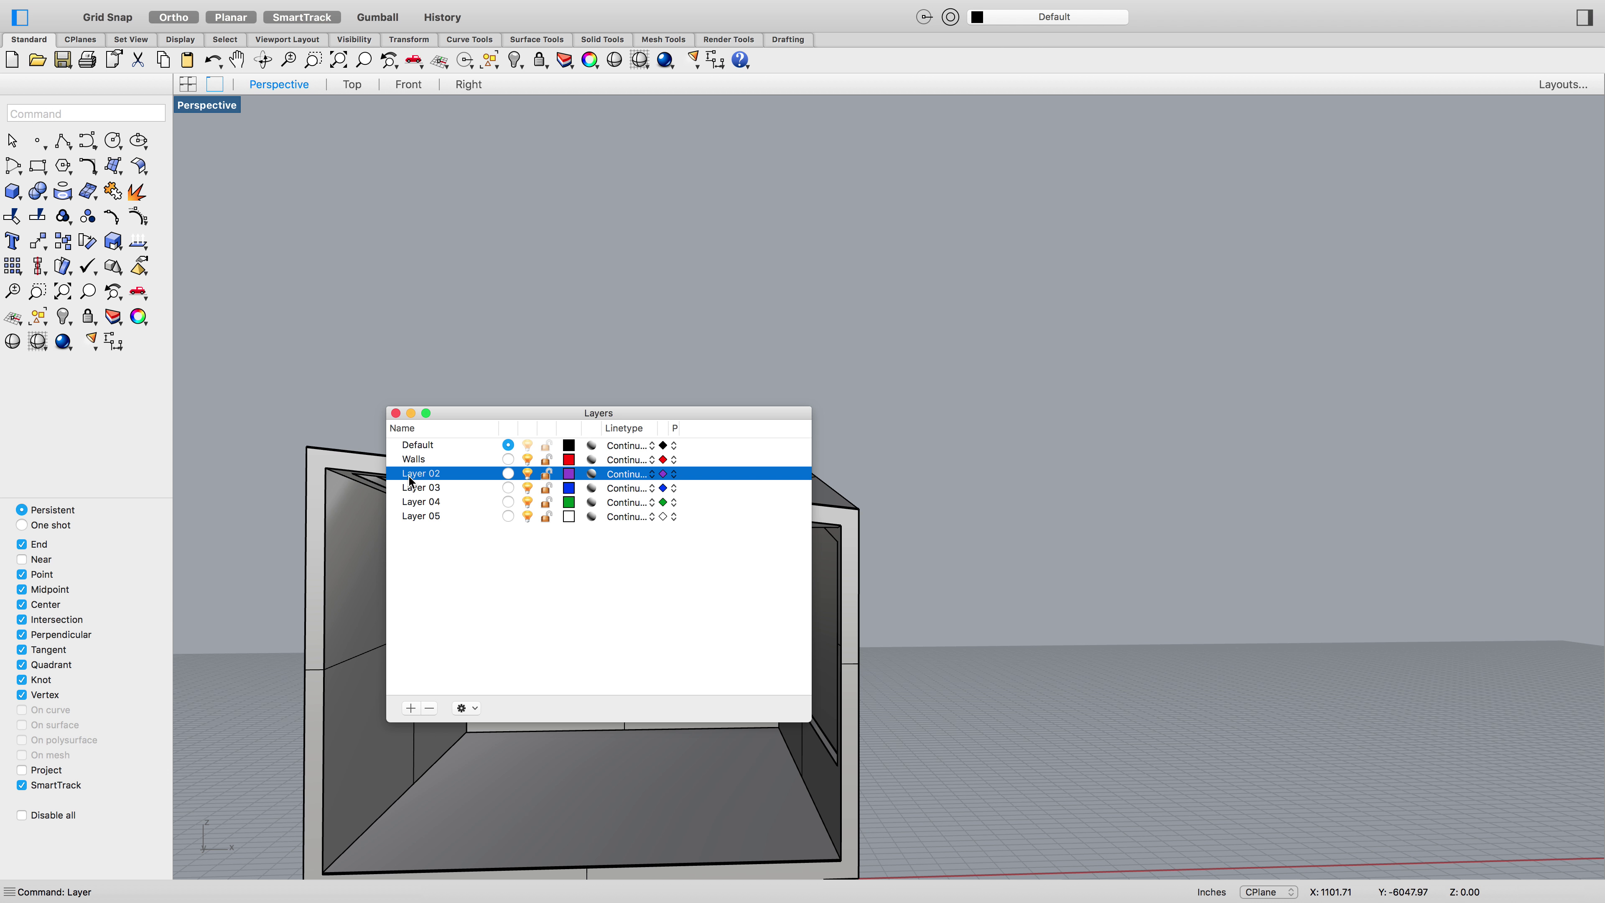
{"action": "double_click", "coordinate": [409, 475]}
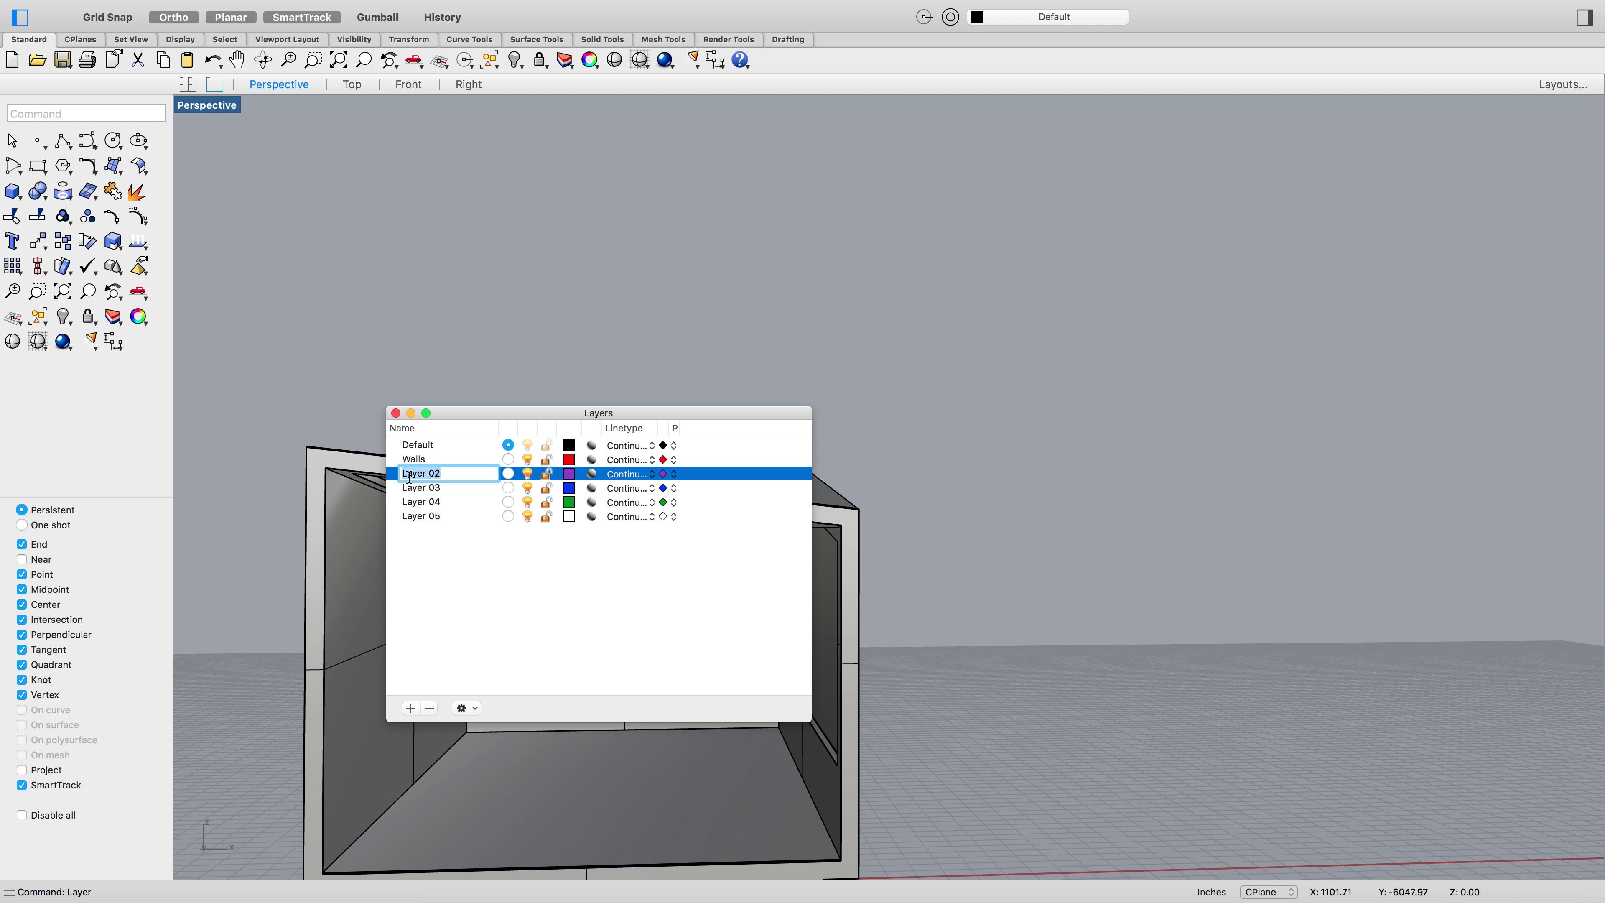
{"action": "type", "text": "G"}
{"action": "key", "text": "BackSpace"}
{"action": "type", "text": "Windows"}
{"action": "left_click", "coordinate": [432, 501]}
Start renaming Layer 03, entering "Fl" as the beginning of its new name
{"action": "left_click", "coordinate": [429, 488]}
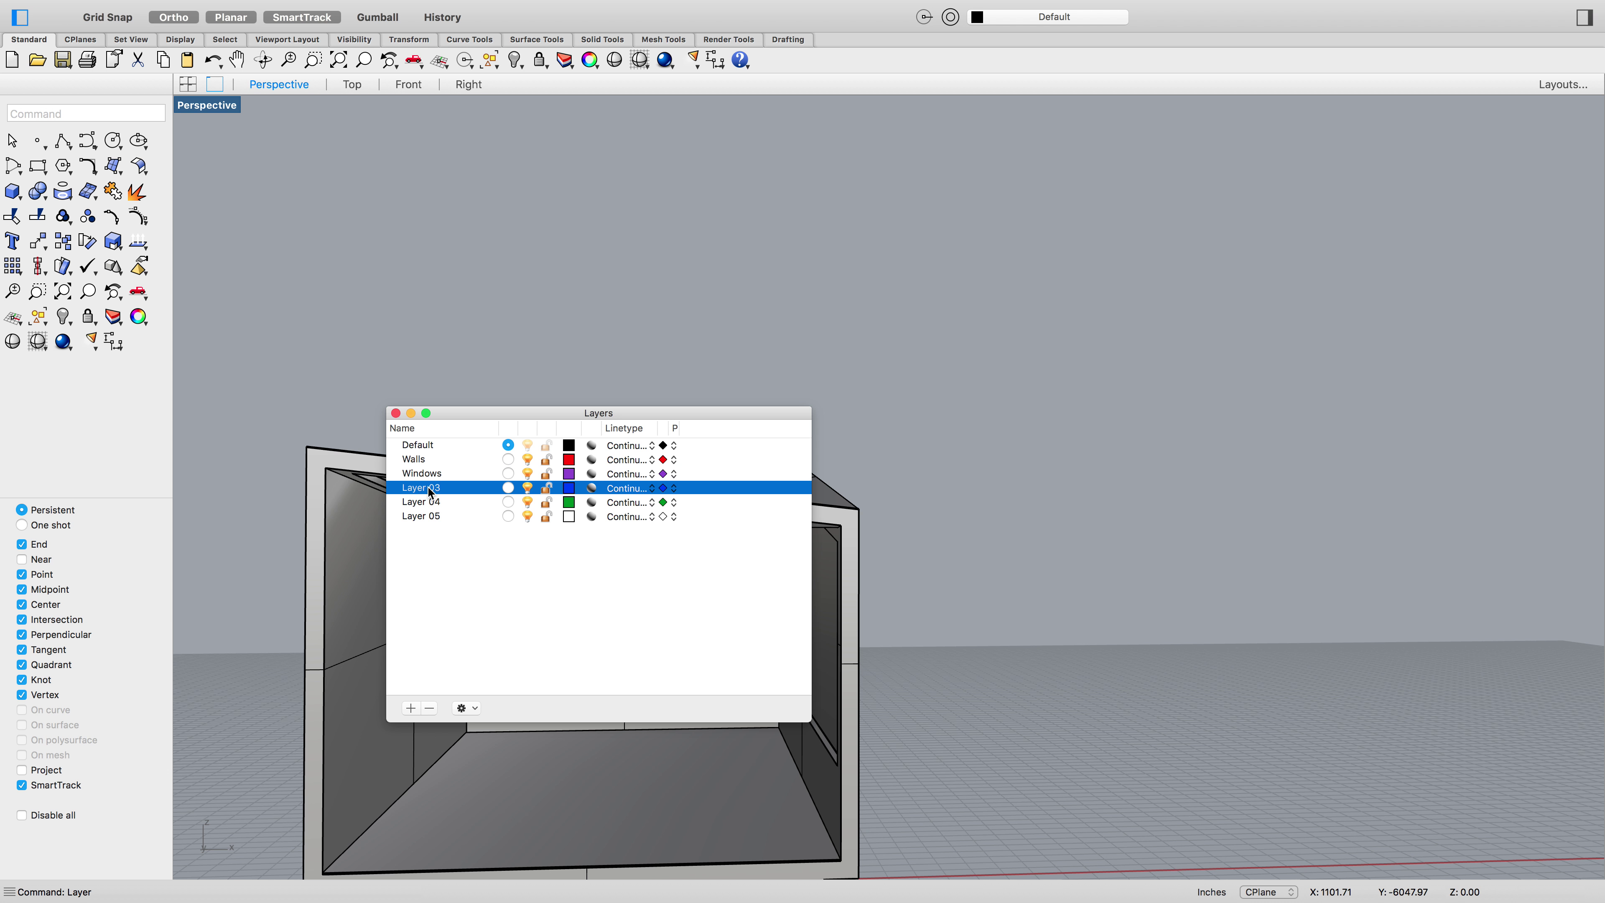
{"action": "left_click", "coordinate": [429, 488]}
{"action": "type", "text": "Fl"}
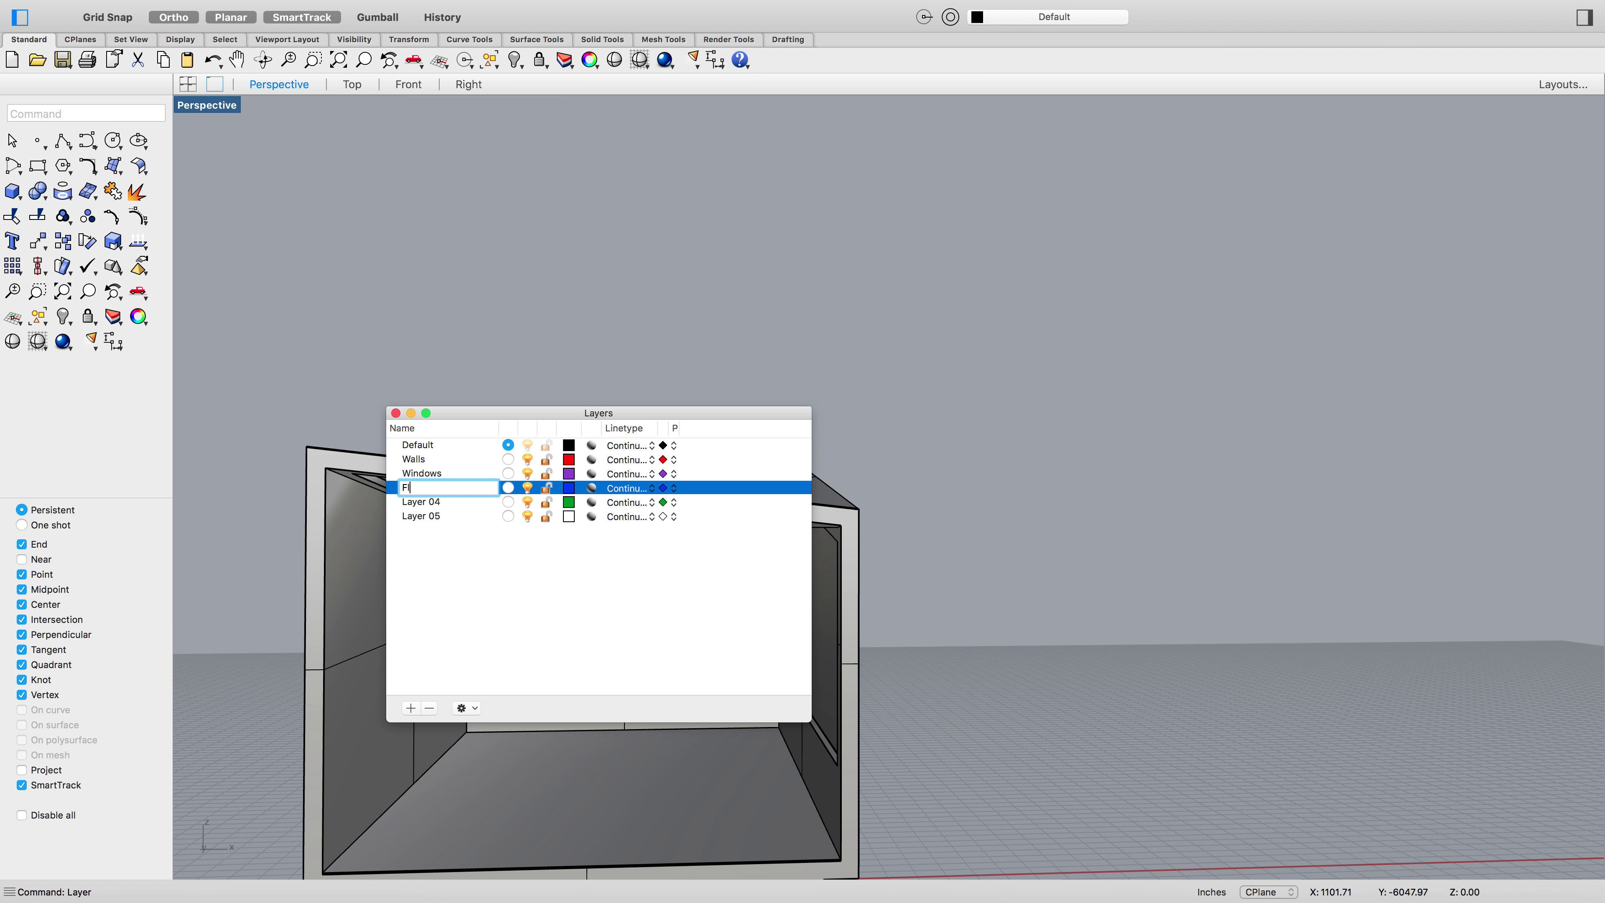